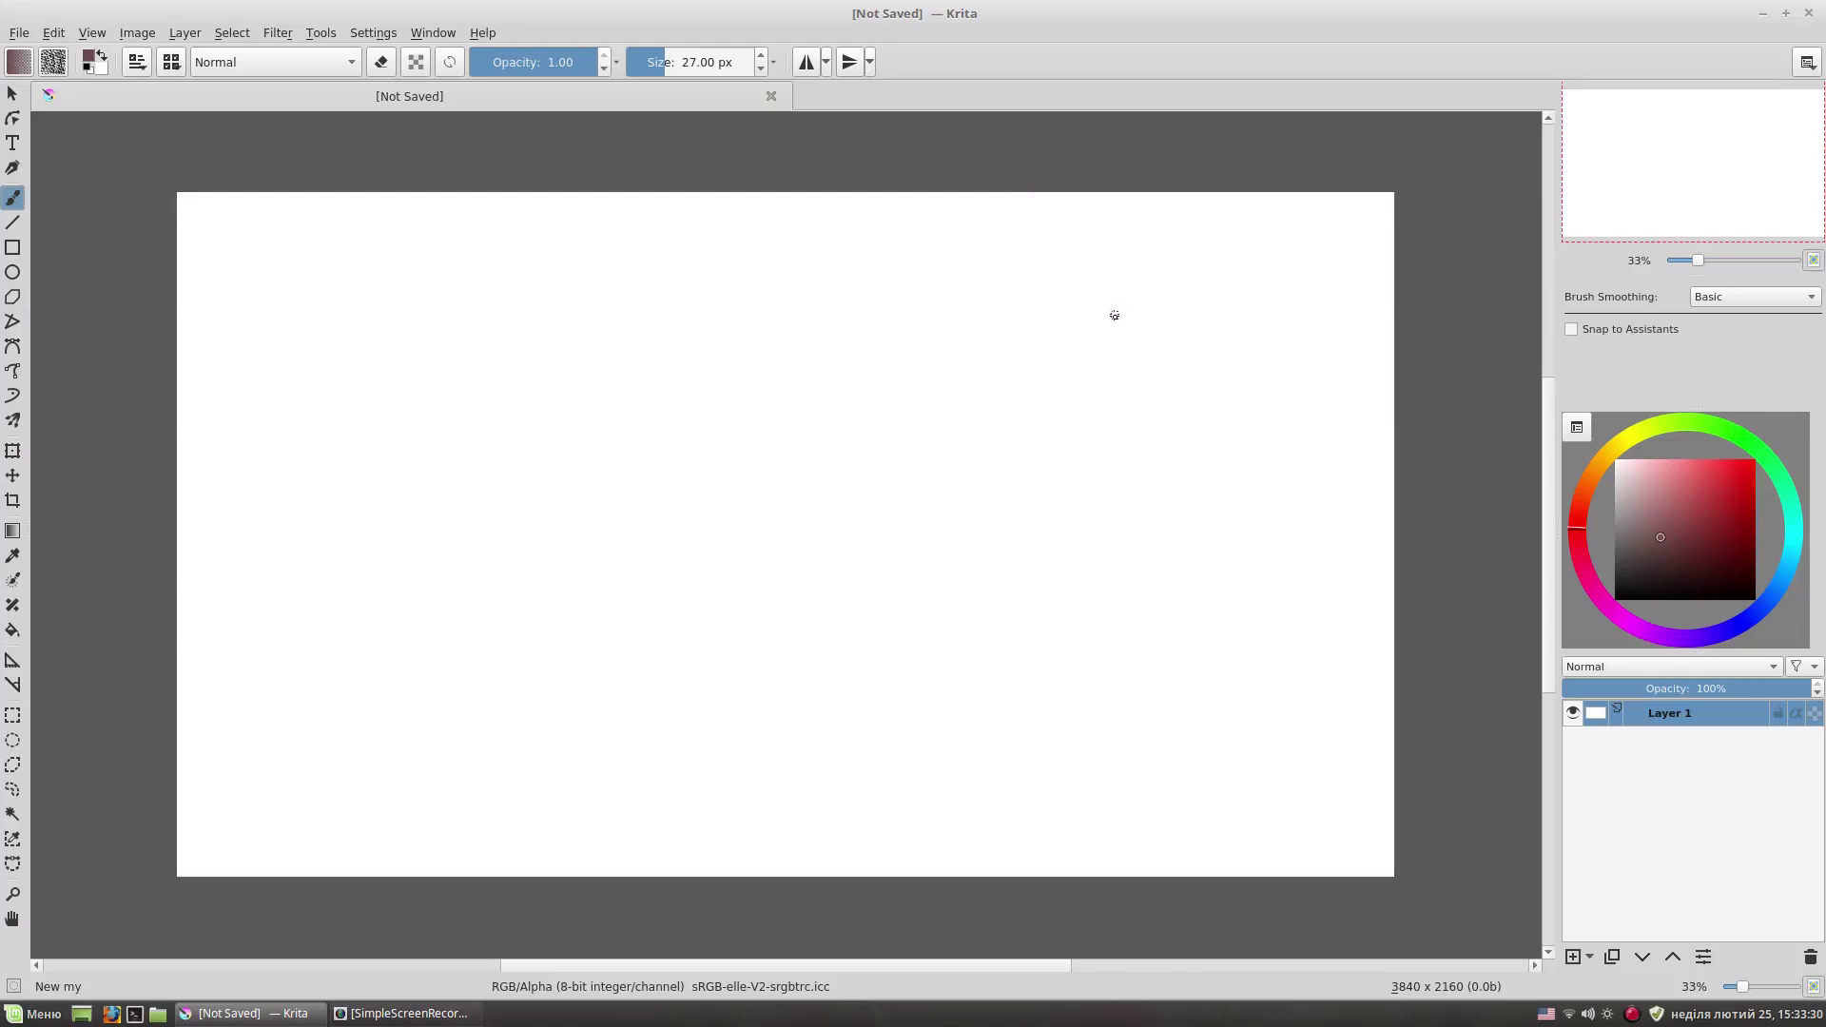
# - Fill the whole canvas with light grey using the Fill tool
pyautogui.click(13, 629)
pyautogui.click(1615, 501)
pyautogui.click(1066, 298)
# - Add a new sketch layer and choose the sketching brush preset in a dark colour
pyautogui.press('Insert')
pyautogui.press('b')
pyautogui.rightClick(656, 360)
pyautogui.click(619, 466)
pyautogui.press('k')
# - Sketch the round head outline and the eye loop inside it
pyautogui.moveTo(766, 328); pyautogui.dragTo(913, 366)
pyautogui.press('k')
pyautogui.moveTo(875, 480); pyautogui.dragTo(790, 475)
pyautogui.moveTo(910, 377); pyautogui.dragTo(714, 429)
pyautogui.moveTo(742, 492); pyautogui.dragTo(894, 361)
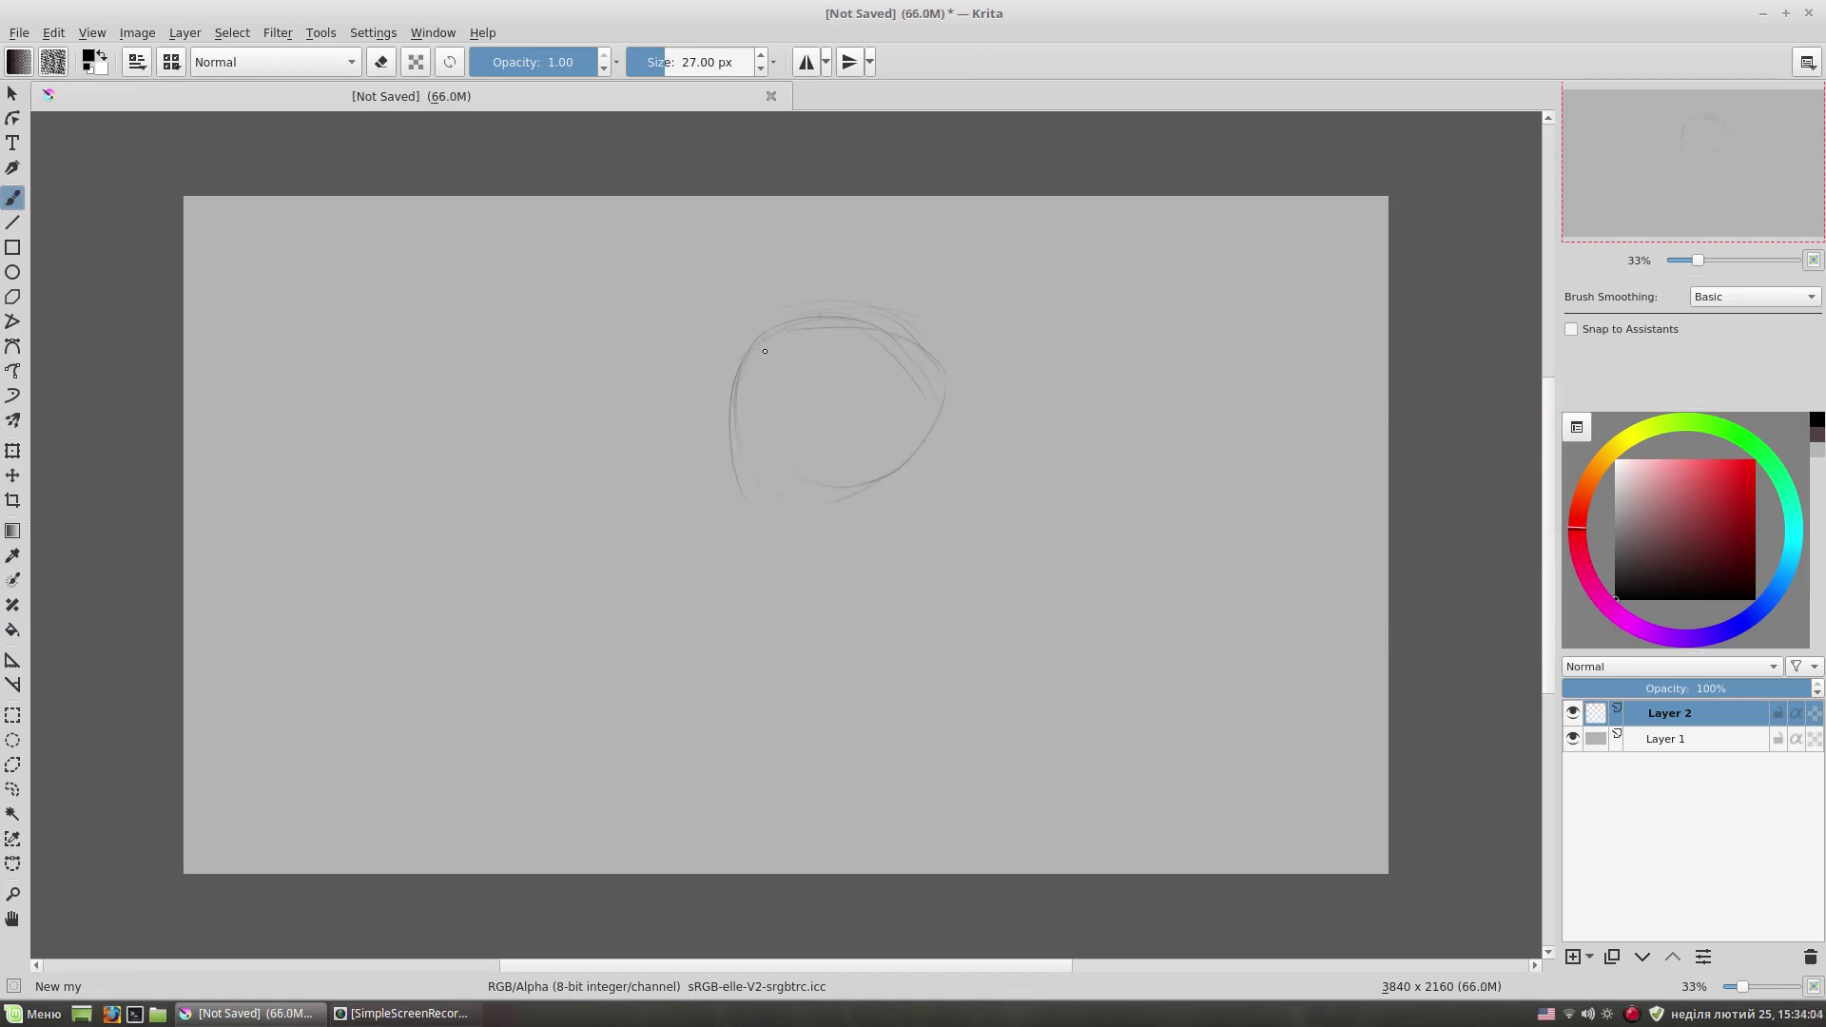
pyautogui.moveTo(745, 354)
pyautogui.mouseDown()
pyautogui.moveTo(704, 461)
pyautogui.moveTo(885, 487)
pyautogui.mouseUp()
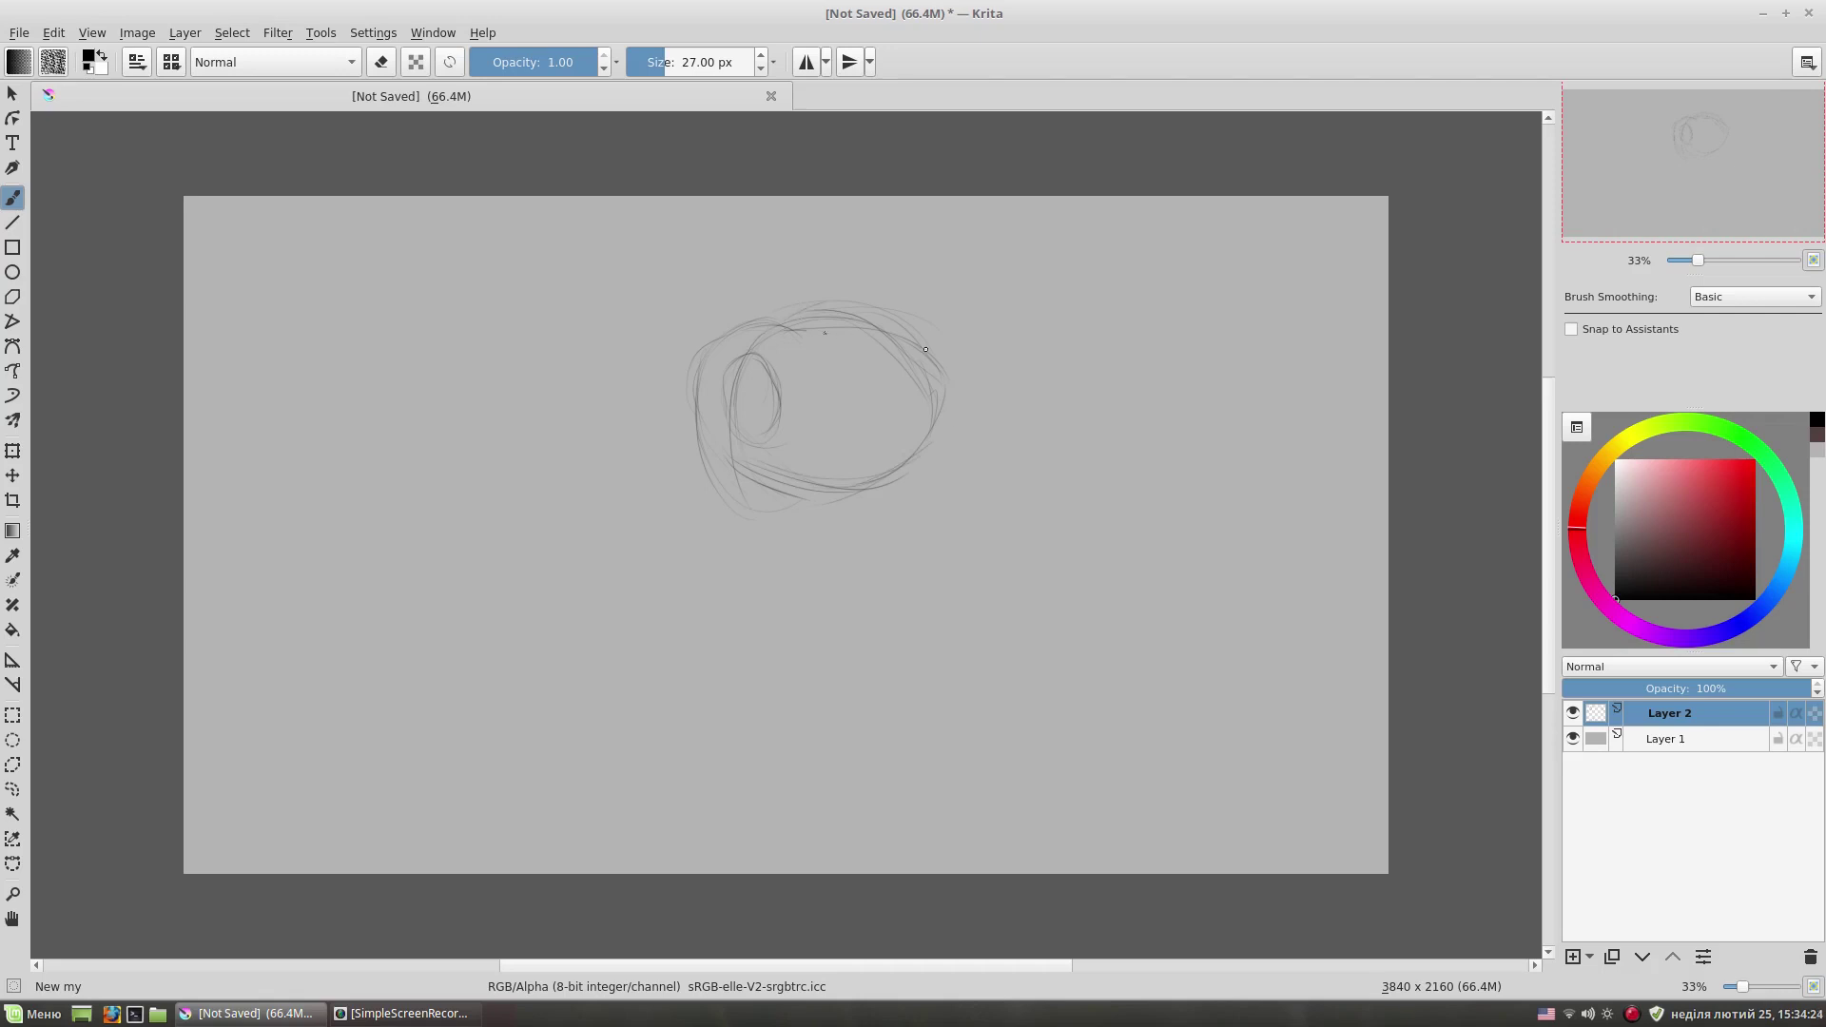
# - Try the circular eraser preset, then redraw the head's bottom and lower-right edges
pyautogui.rightClick(785, 314)
pyautogui.click(862, 390)
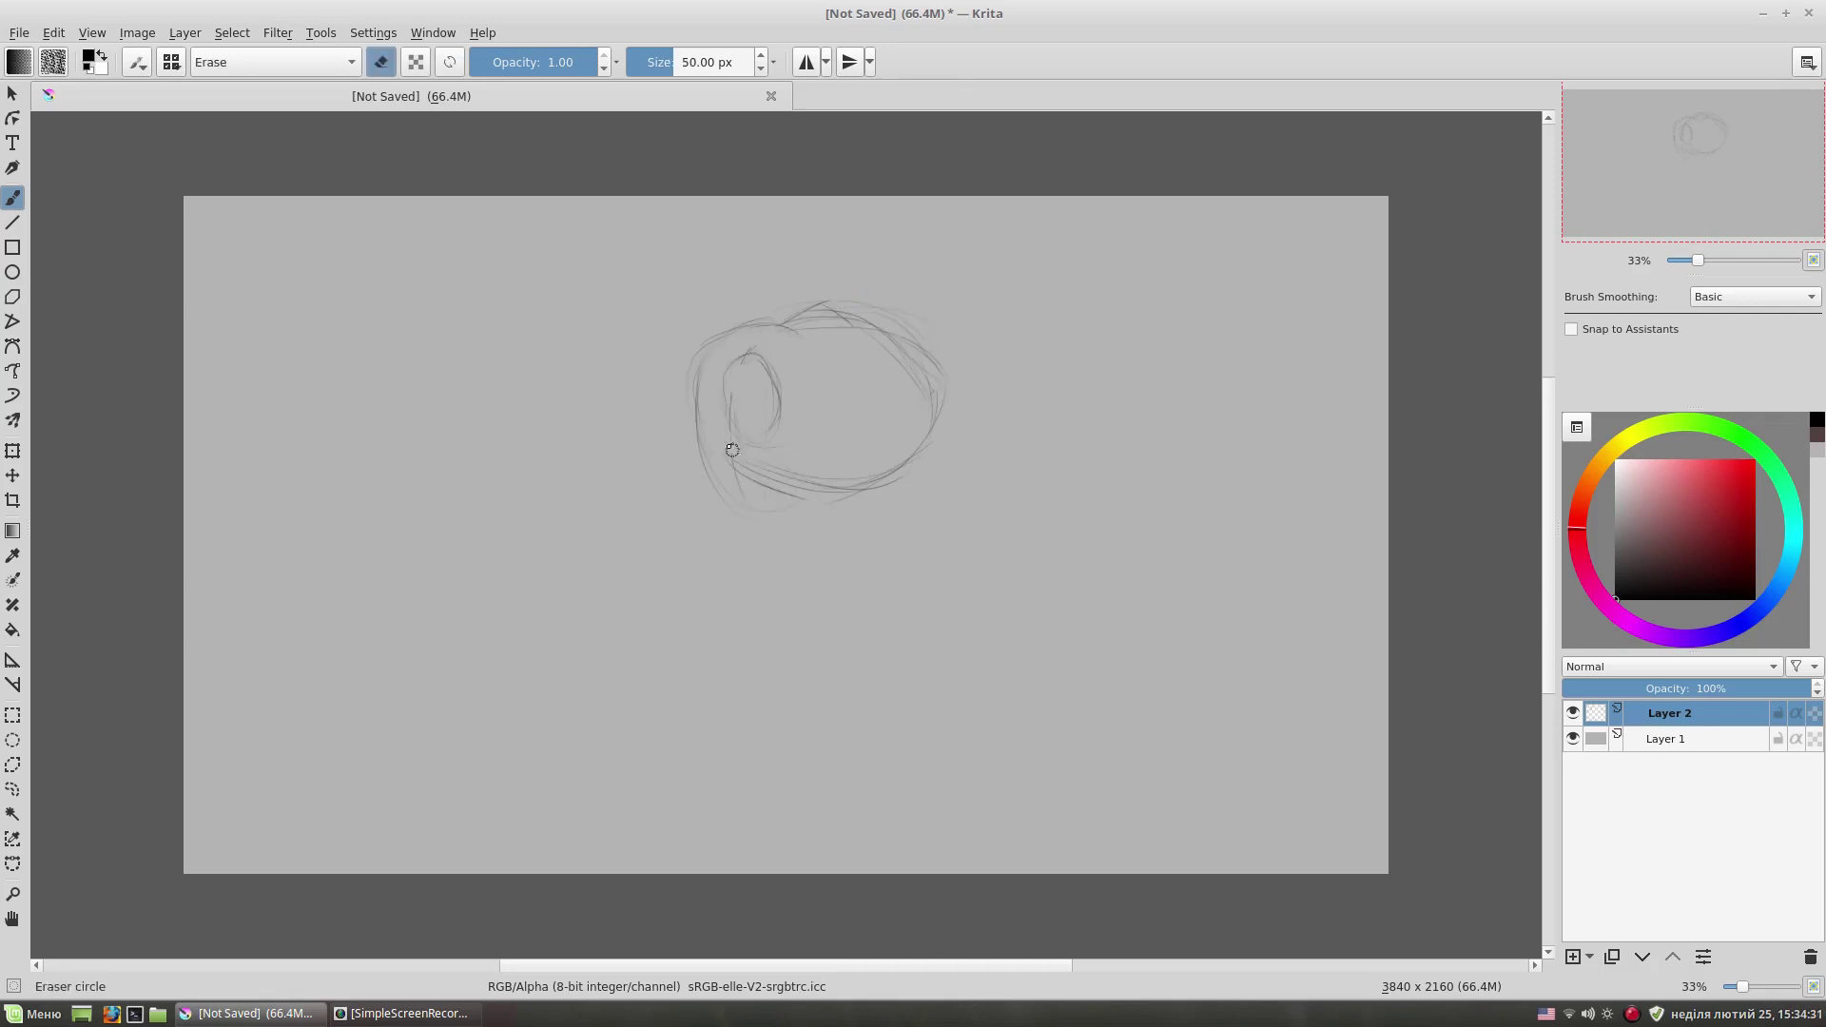
pyautogui.rightClick(915, 347)
pyautogui.click(912, 451)
pyautogui.moveTo(859, 502); pyautogui.dragTo(747, 456)
pyautogui.moveTo(948, 440); pyautogui.dragTo(870, 490)
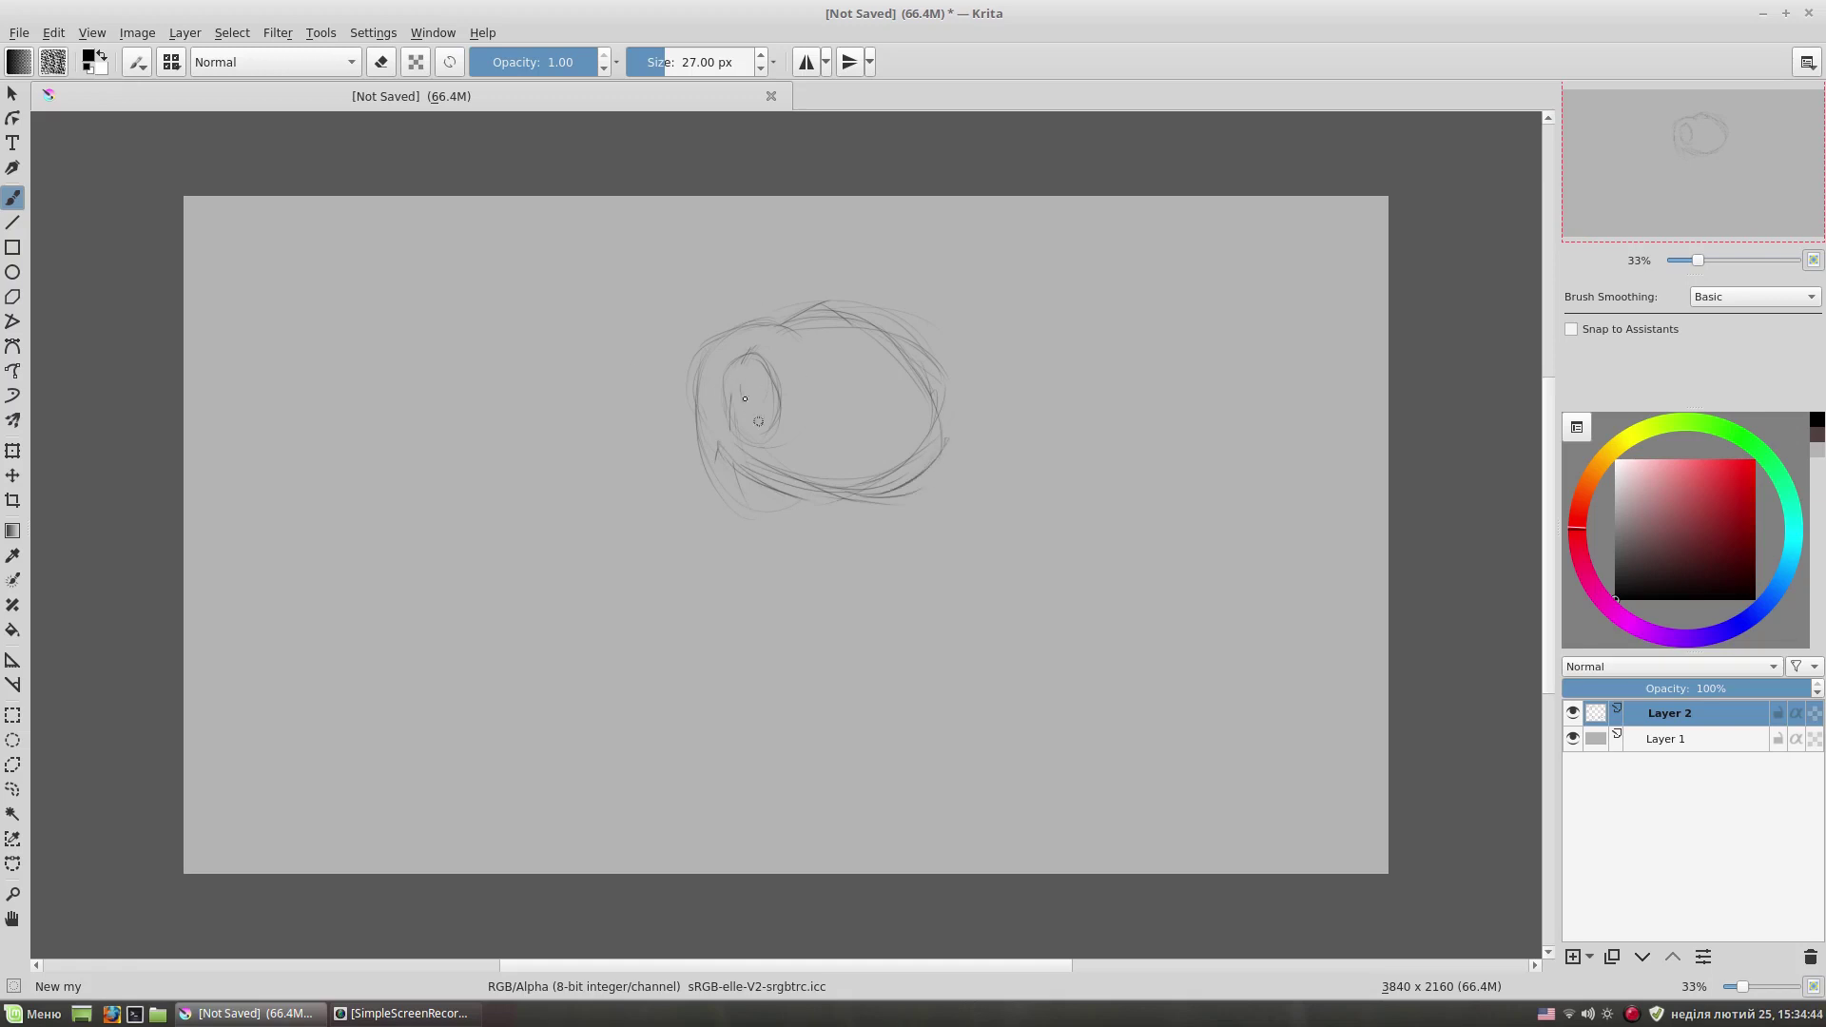
# - Begin sketching the neck with two diagonal lines below the head
pyautogui.press('e')
pyautogui.press('e')
pyautogui.moveTo(803, 533); pyautogui.dragTo(873, 678)
pyautogui.moveTo(813, 530); pyautogui.dragTo(885, 617)
# - Sketch the body's bottom, right and lower-left curves, toggling eraser mode while working
pyautogui.moveTo(830, 765); pyautogui.dragTo(949, 690)
pyautogui.moveTo(799, 502); pyautogui.dragTo(921, 604)
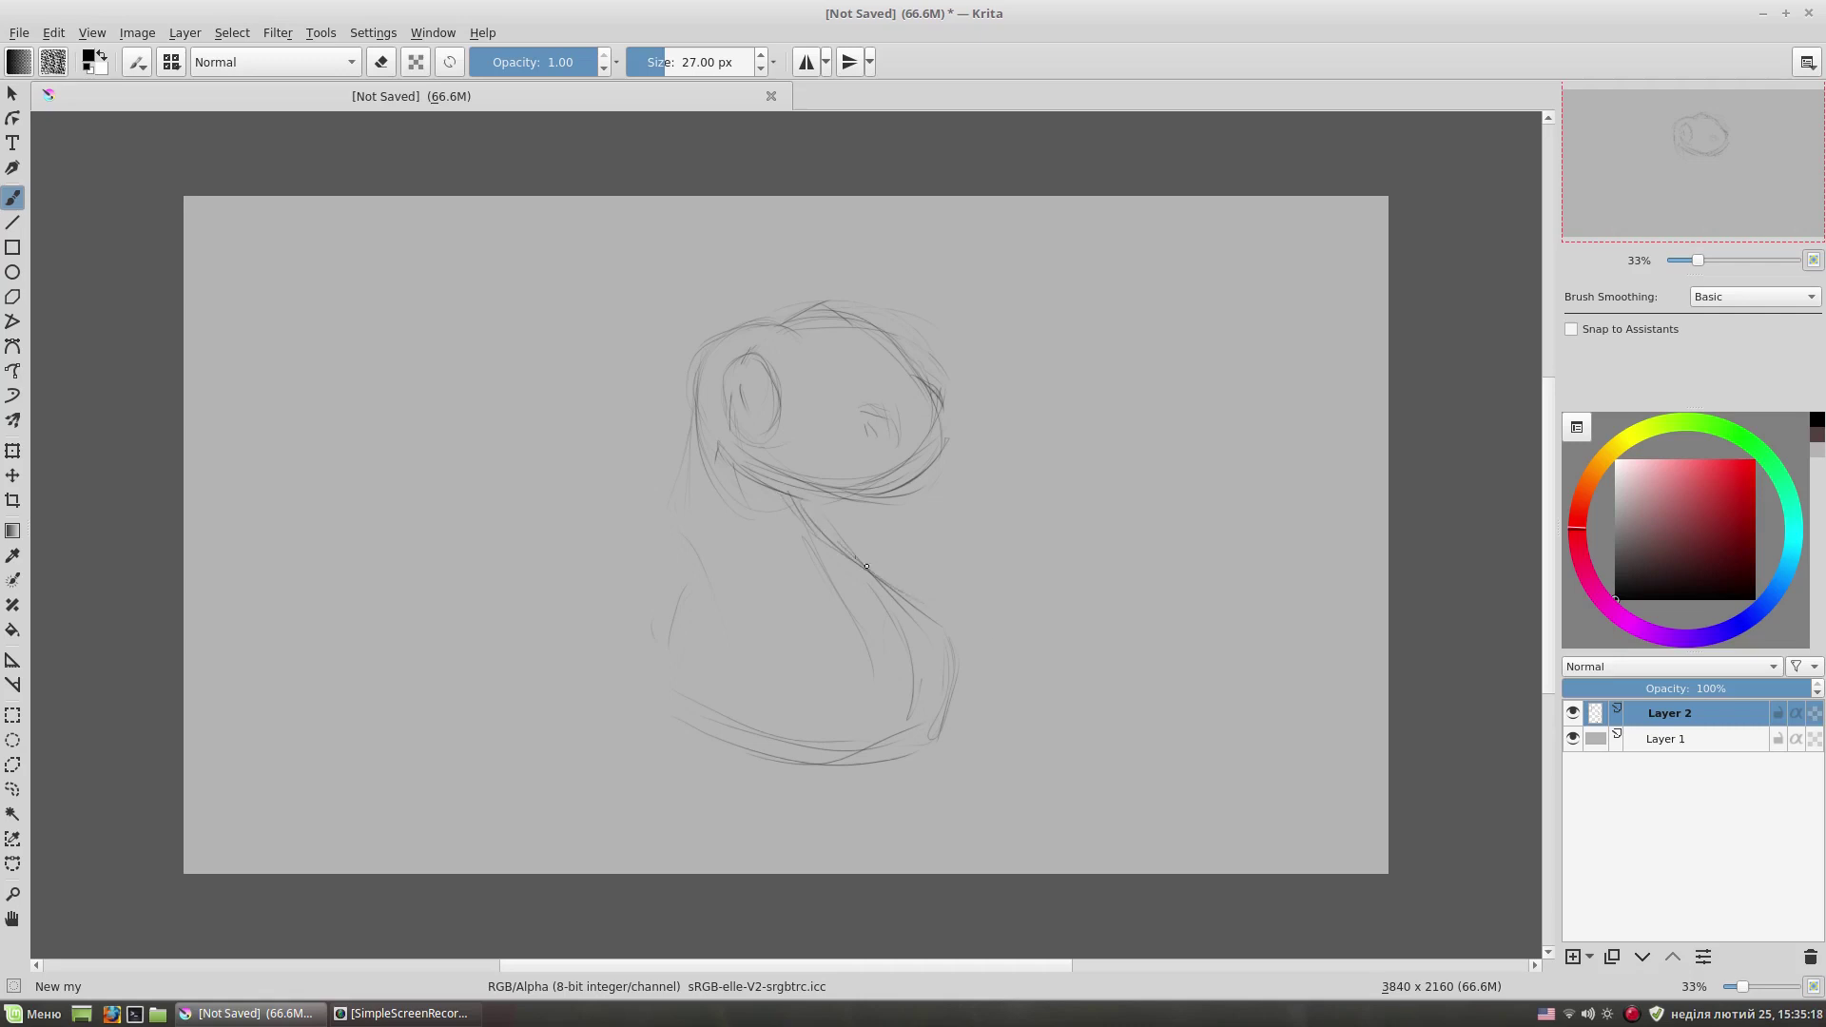
pyautogui.moveTo(709, 335); pyautogui.dragTo(694, 485)
pyautogui.press('e')
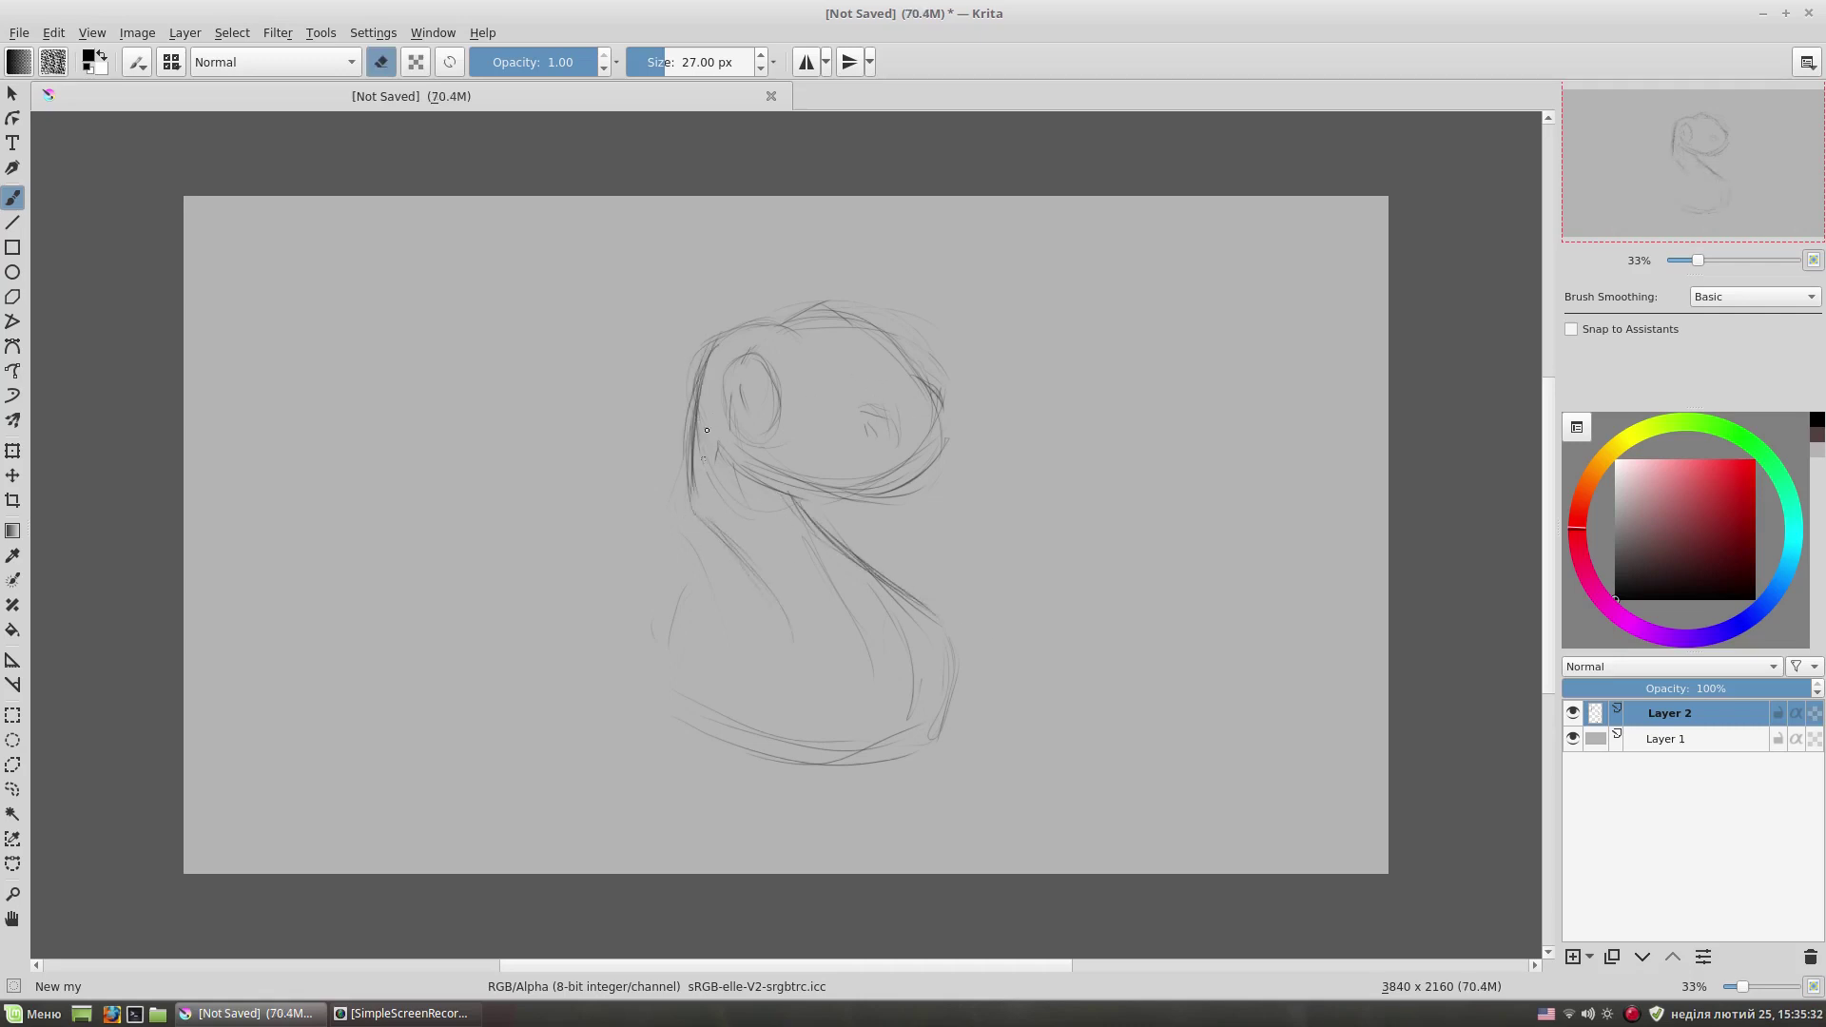
pyautogui.press('e')
pyautogui.moveTo(655, 627)
pyautogui.mouseDown()
pyautogui.moveTo(808, 758)
pyautogui.moveTo(767, 751)
pyautogui.mouseUp()
pyautogui.press('e')
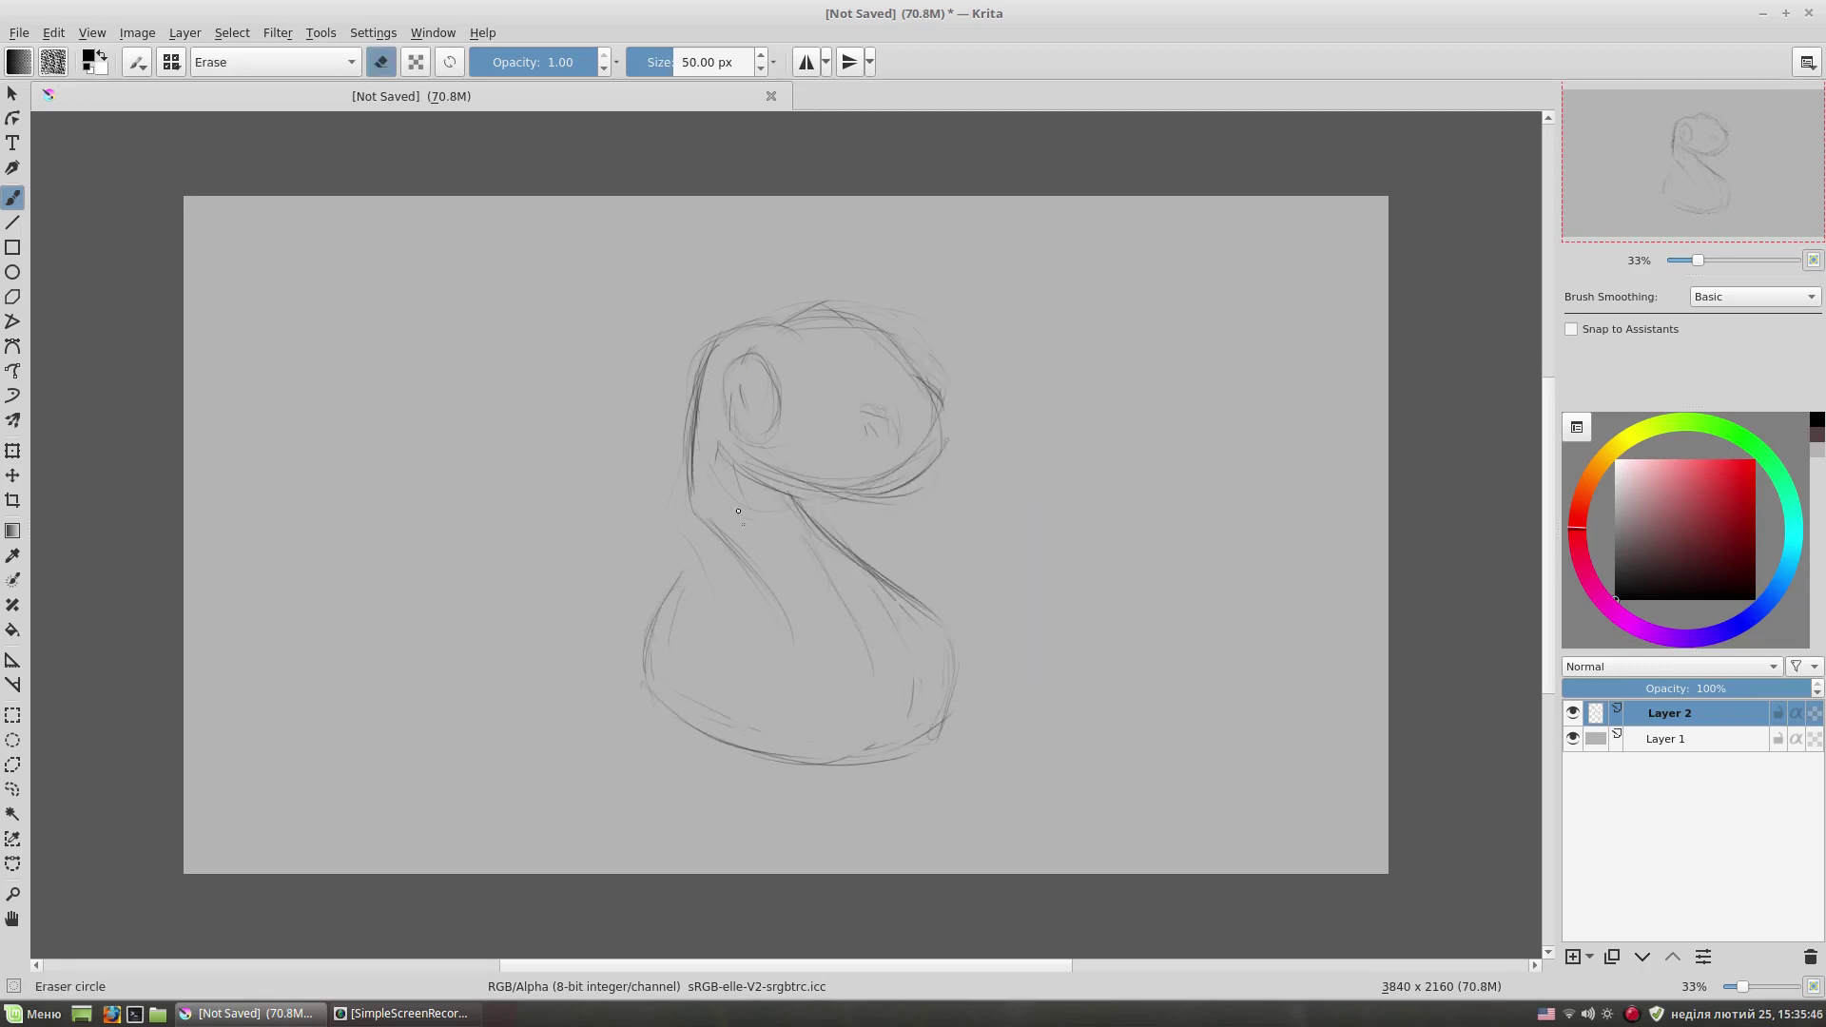
pyautogui.press('e')
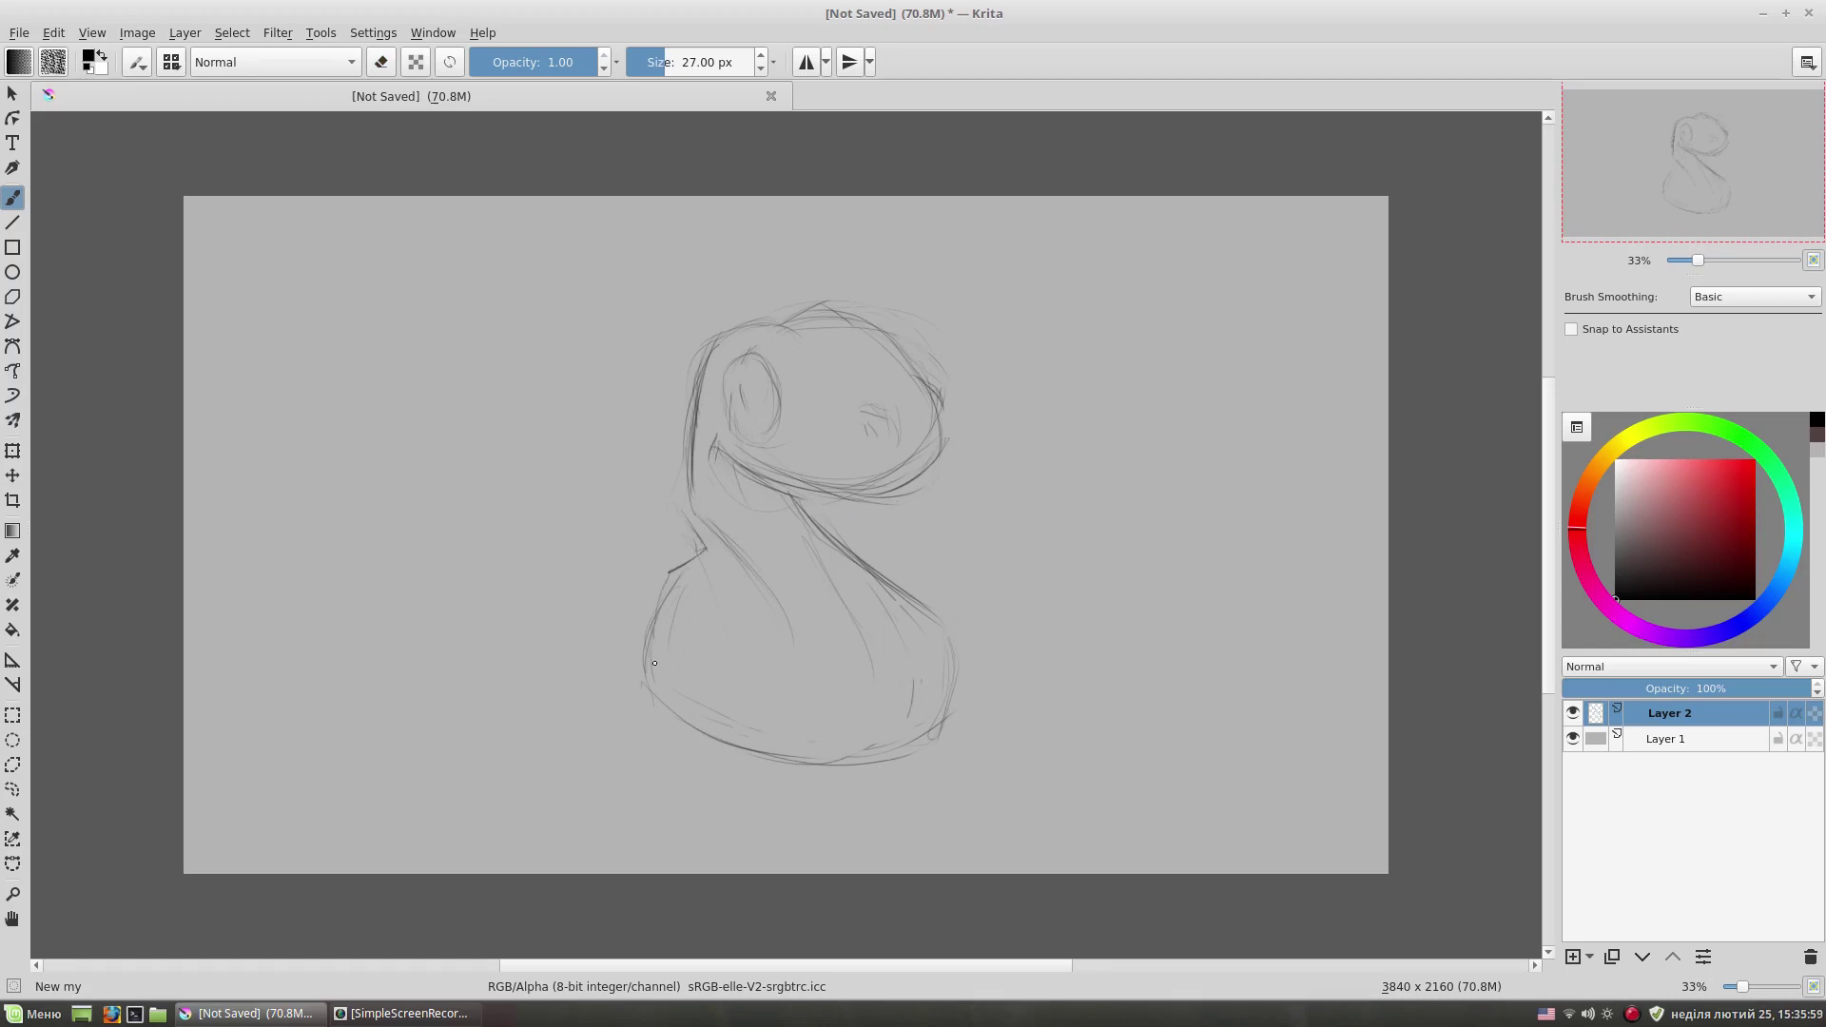
# - Add the small fin left of the body and refine the body's front and right curves
pyautogui.moveTo(786, 634)
pyautogui.mouseDown()
pyautogui.moveTo(716, 609)
pyautogui.moveTo(791, 647)
pyautogui.mouseUp()
pyautogui.moveTo(682, 448); pyautogui.dragTo(625, 498)
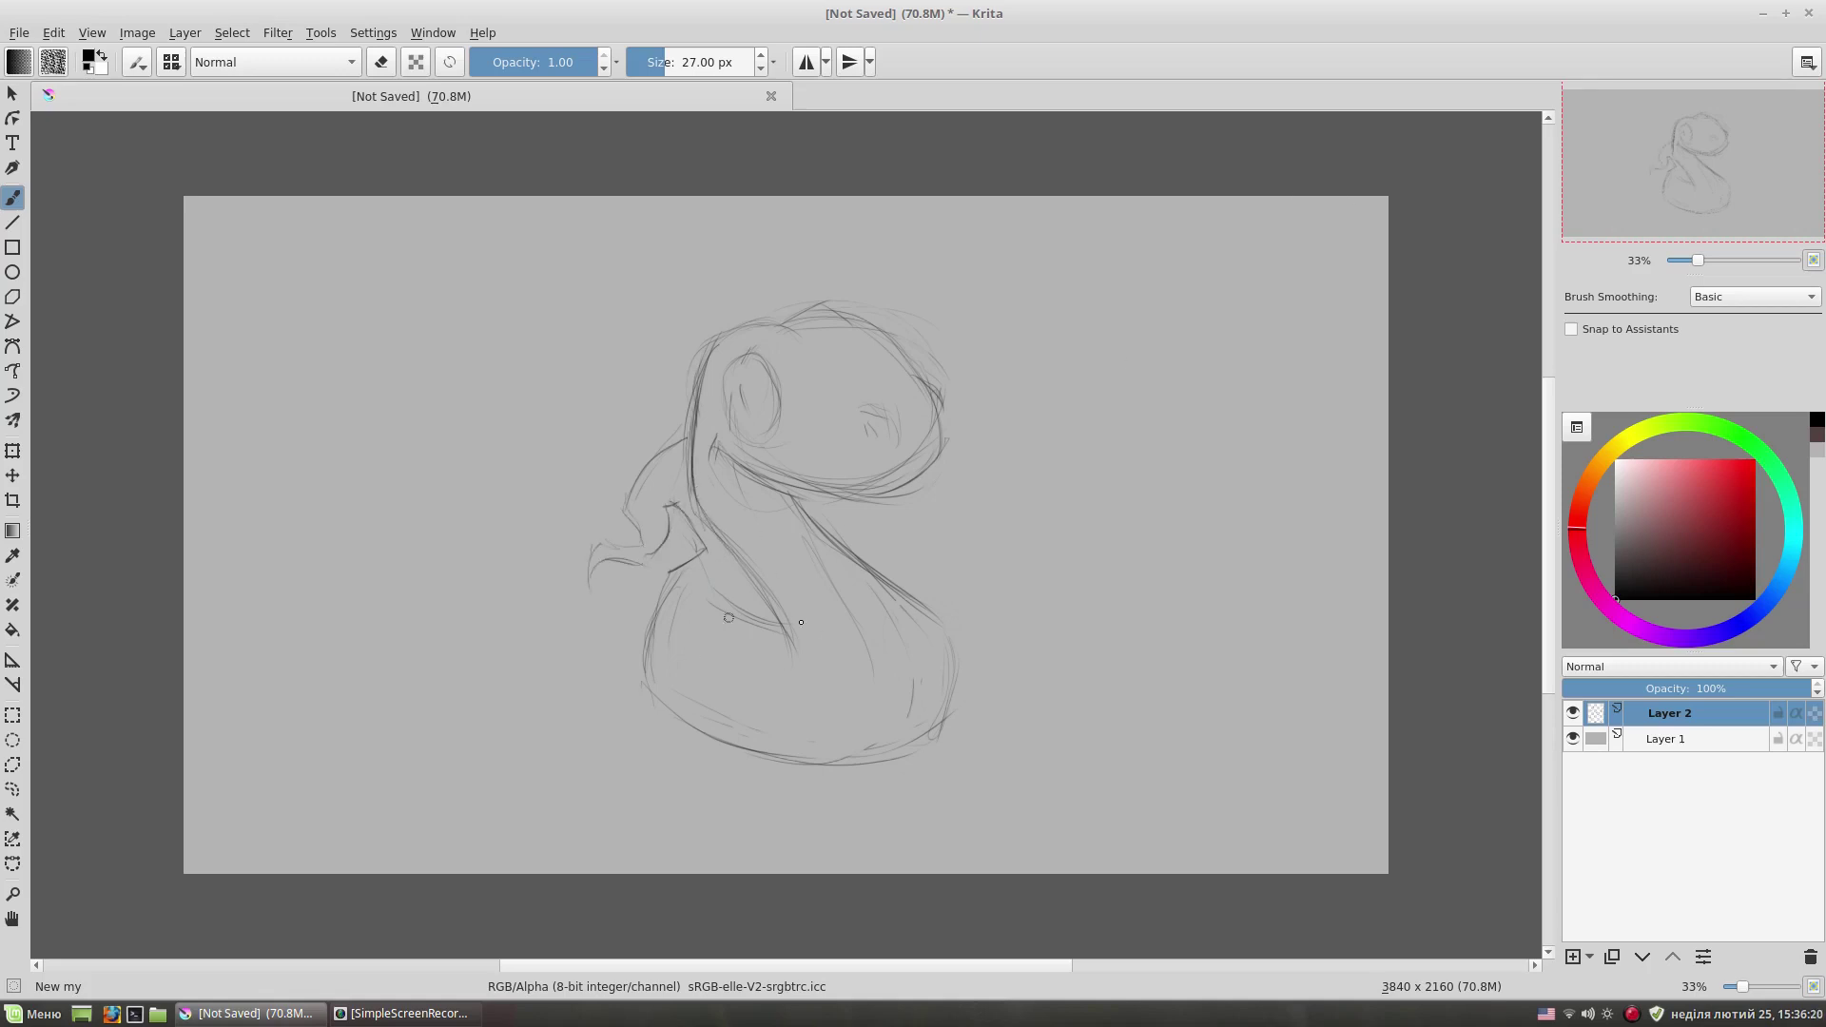
pyautogui.moveTo(737, 509); pyautogui.dragTo(846, 666)
pyautogui.moveTo(794, 480); pyautogui.dragTo(856, 741)
pyautogui.moveTo(890, 570); pyautogui.dragTo(949, 713)
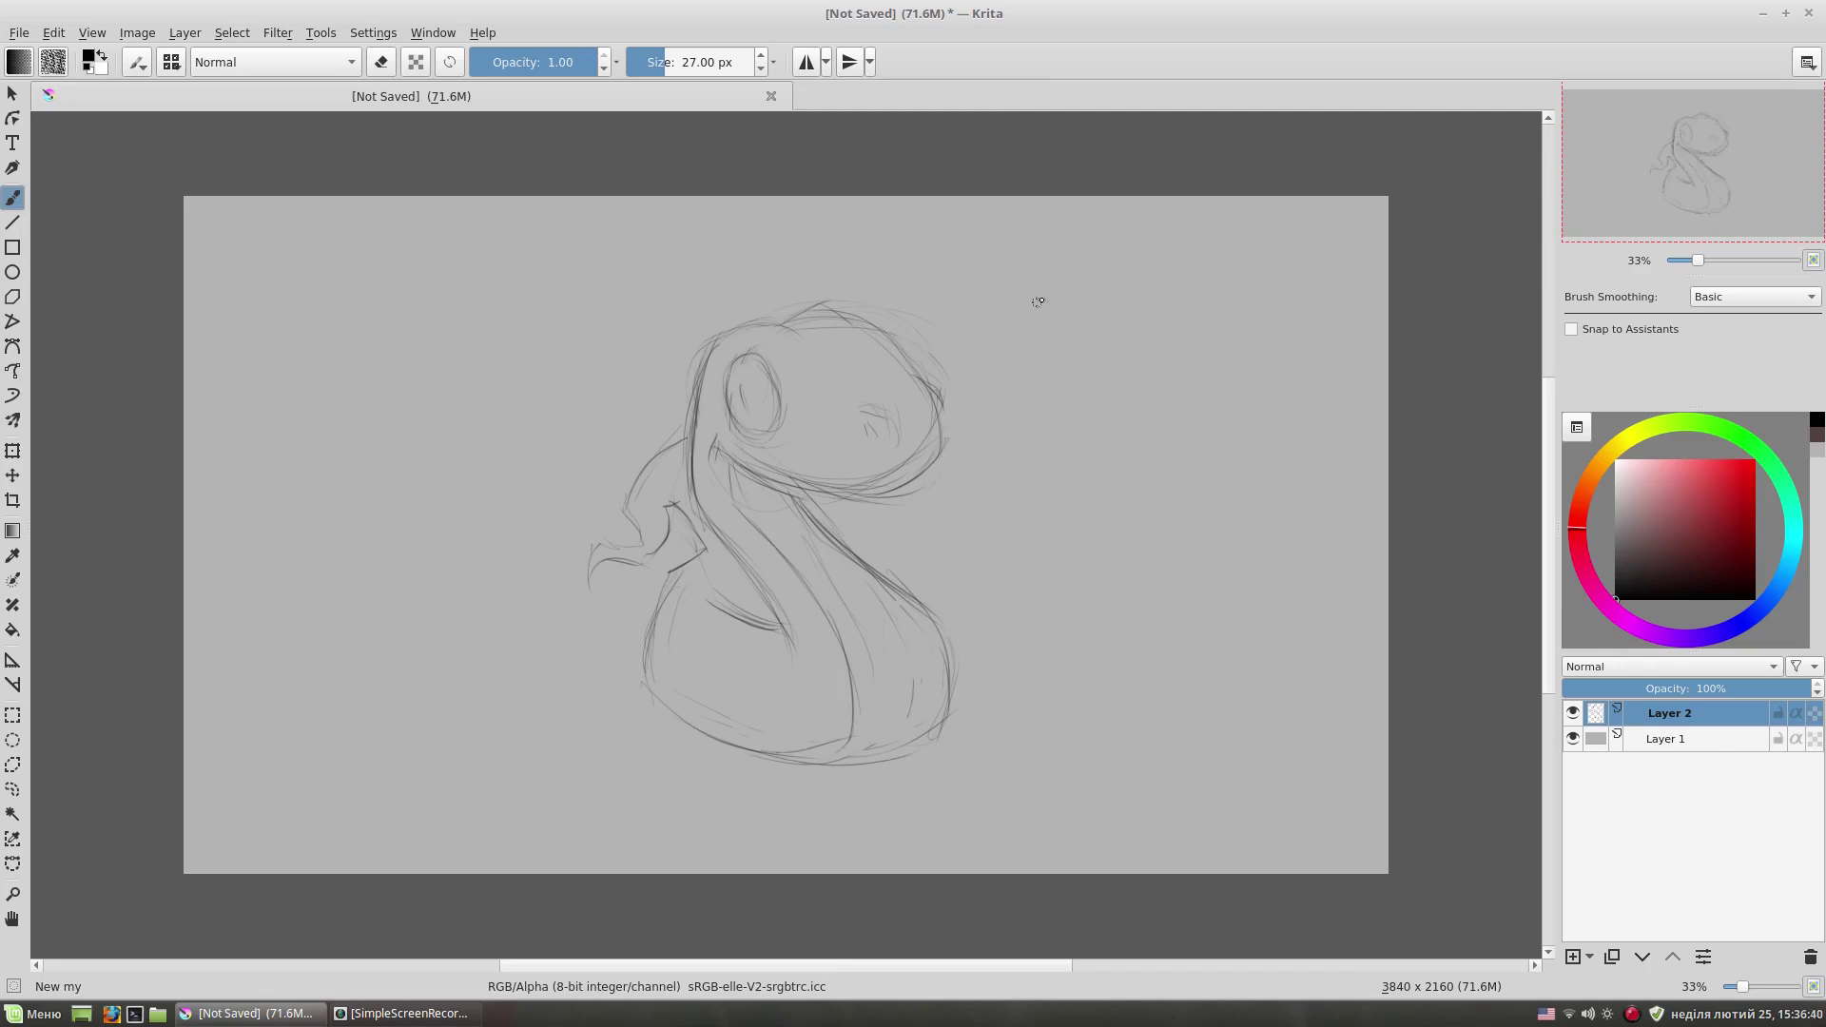
# - Scale and shift the sketch layer slightly with Transform (Ctrl+T)
pyautogui.hotkey('ctrl', 't')
pyautogui.moveTo(978, 305); pyautogui.dragTo(950, 318)
pyautogui.press('Return')
# - Return to the brush, passing through the eraser preset back to the sketching preset
pyautogui.press('b')
pyautogui.rightClick(937, 523)
pyautogui.click(994, 397)
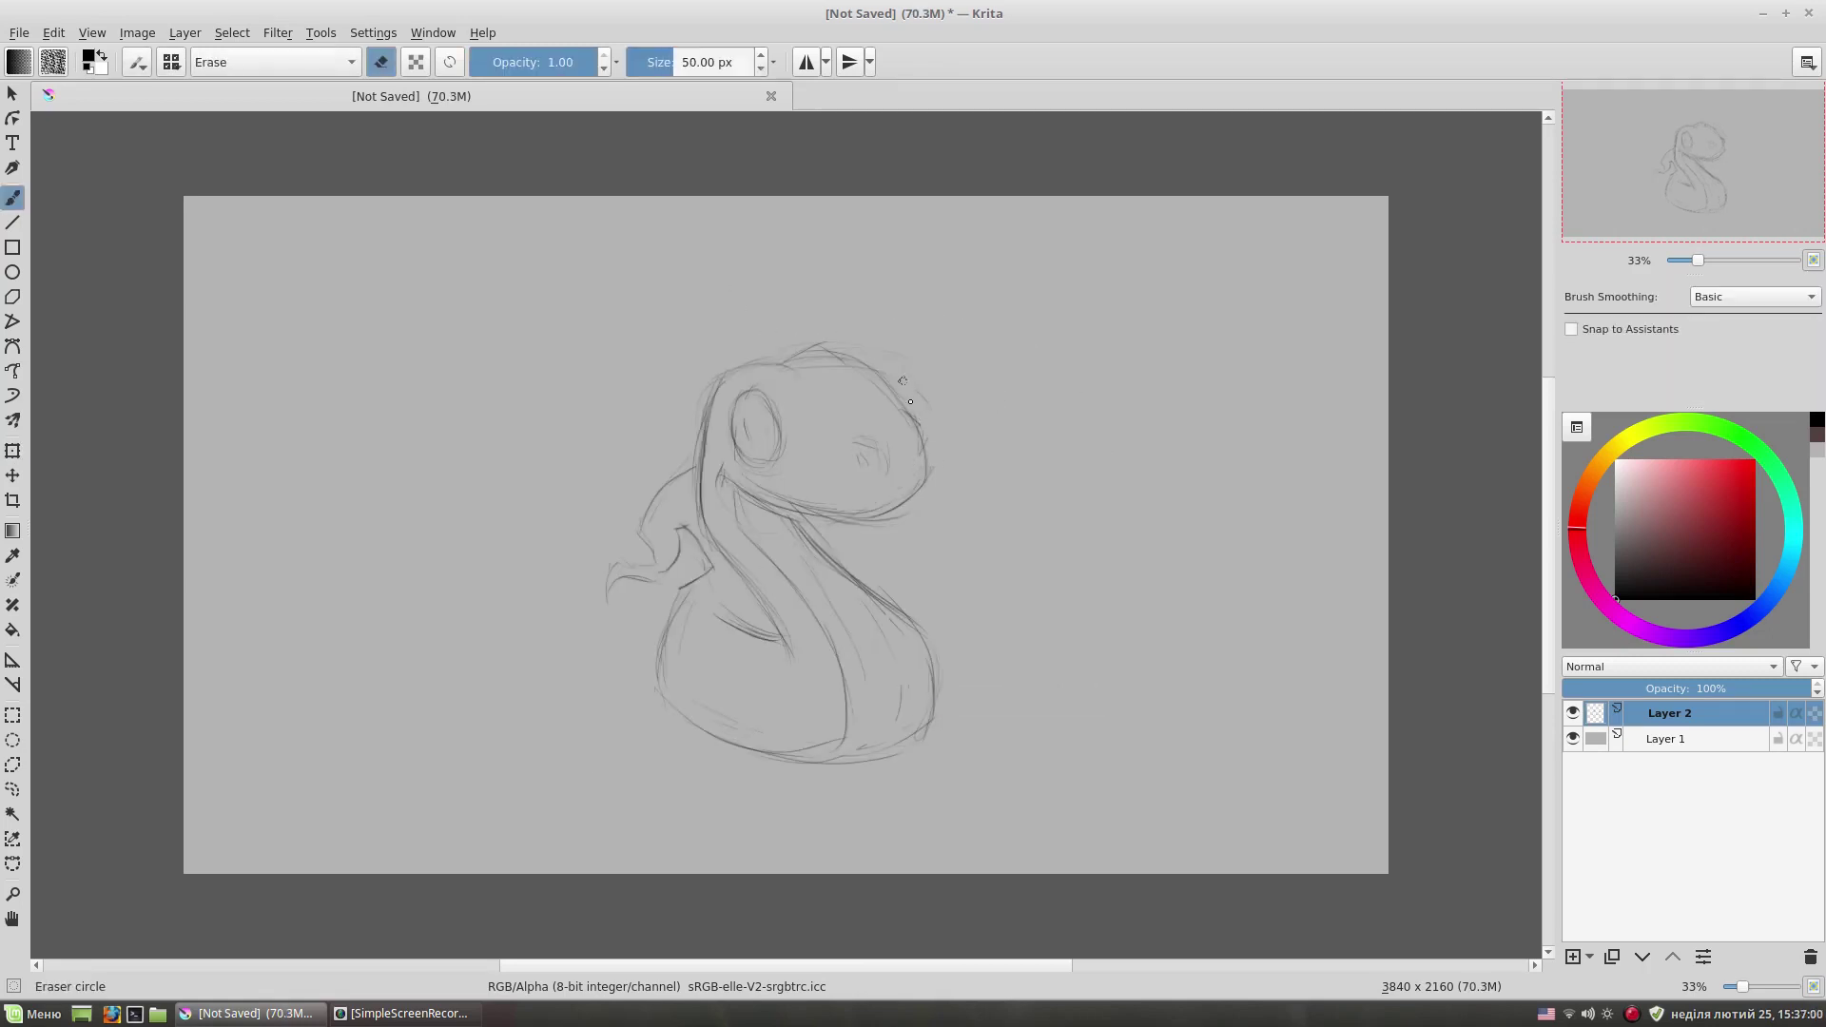
pyautogui.rightClick(886, 472)
pyautogui.click(935, 445)
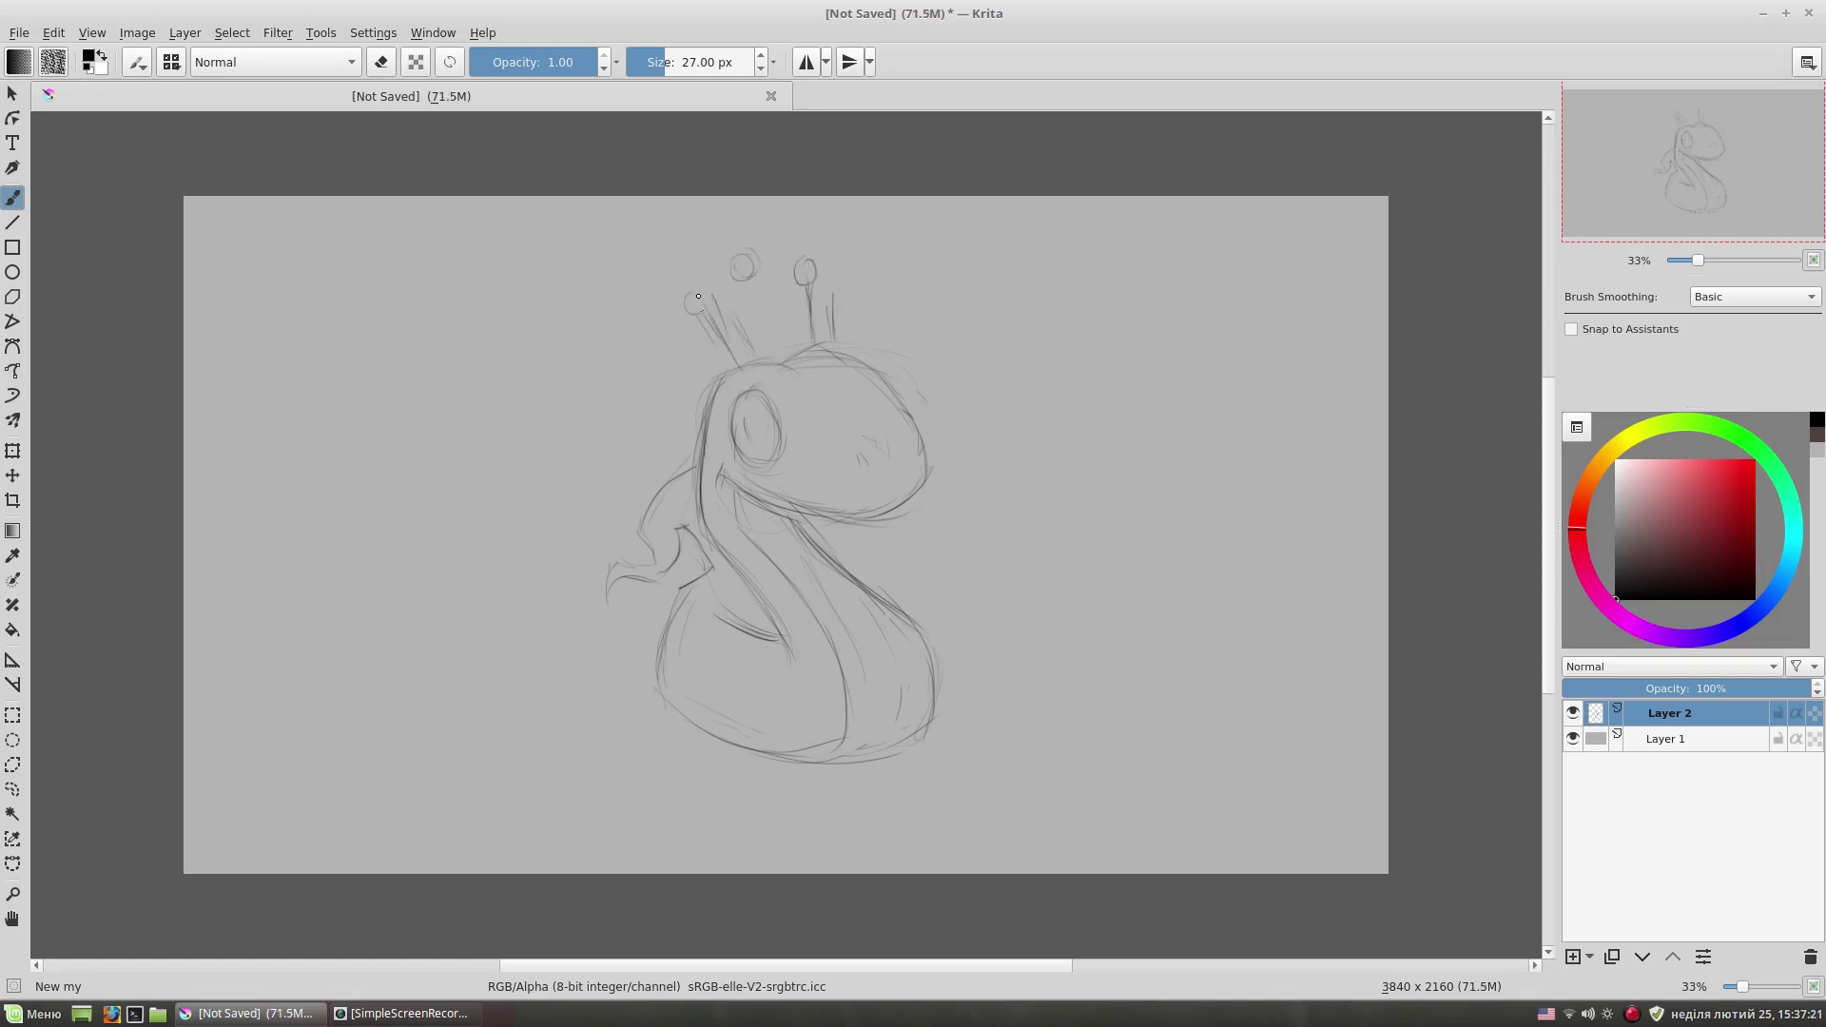
# - Erase the right antenna strokes and refine the crown's left ball
pyautogui.rightClick(930, 313)
pyautogui.click(971, 211)
pyautogui.moveTo(816, 290); pyautogui.dragTo(835, 337)
pyautogui.rightClick(953, 314)
pyautogui.click(844, 312)
pyautogui.moveTo(709, 303); pyautogui.dragTo(744, 321)
# - Add a short stroke right of the crown base while recentring the view
pyautogui.moveTo(935, 374); pyautogui.dragTo(893, 375)
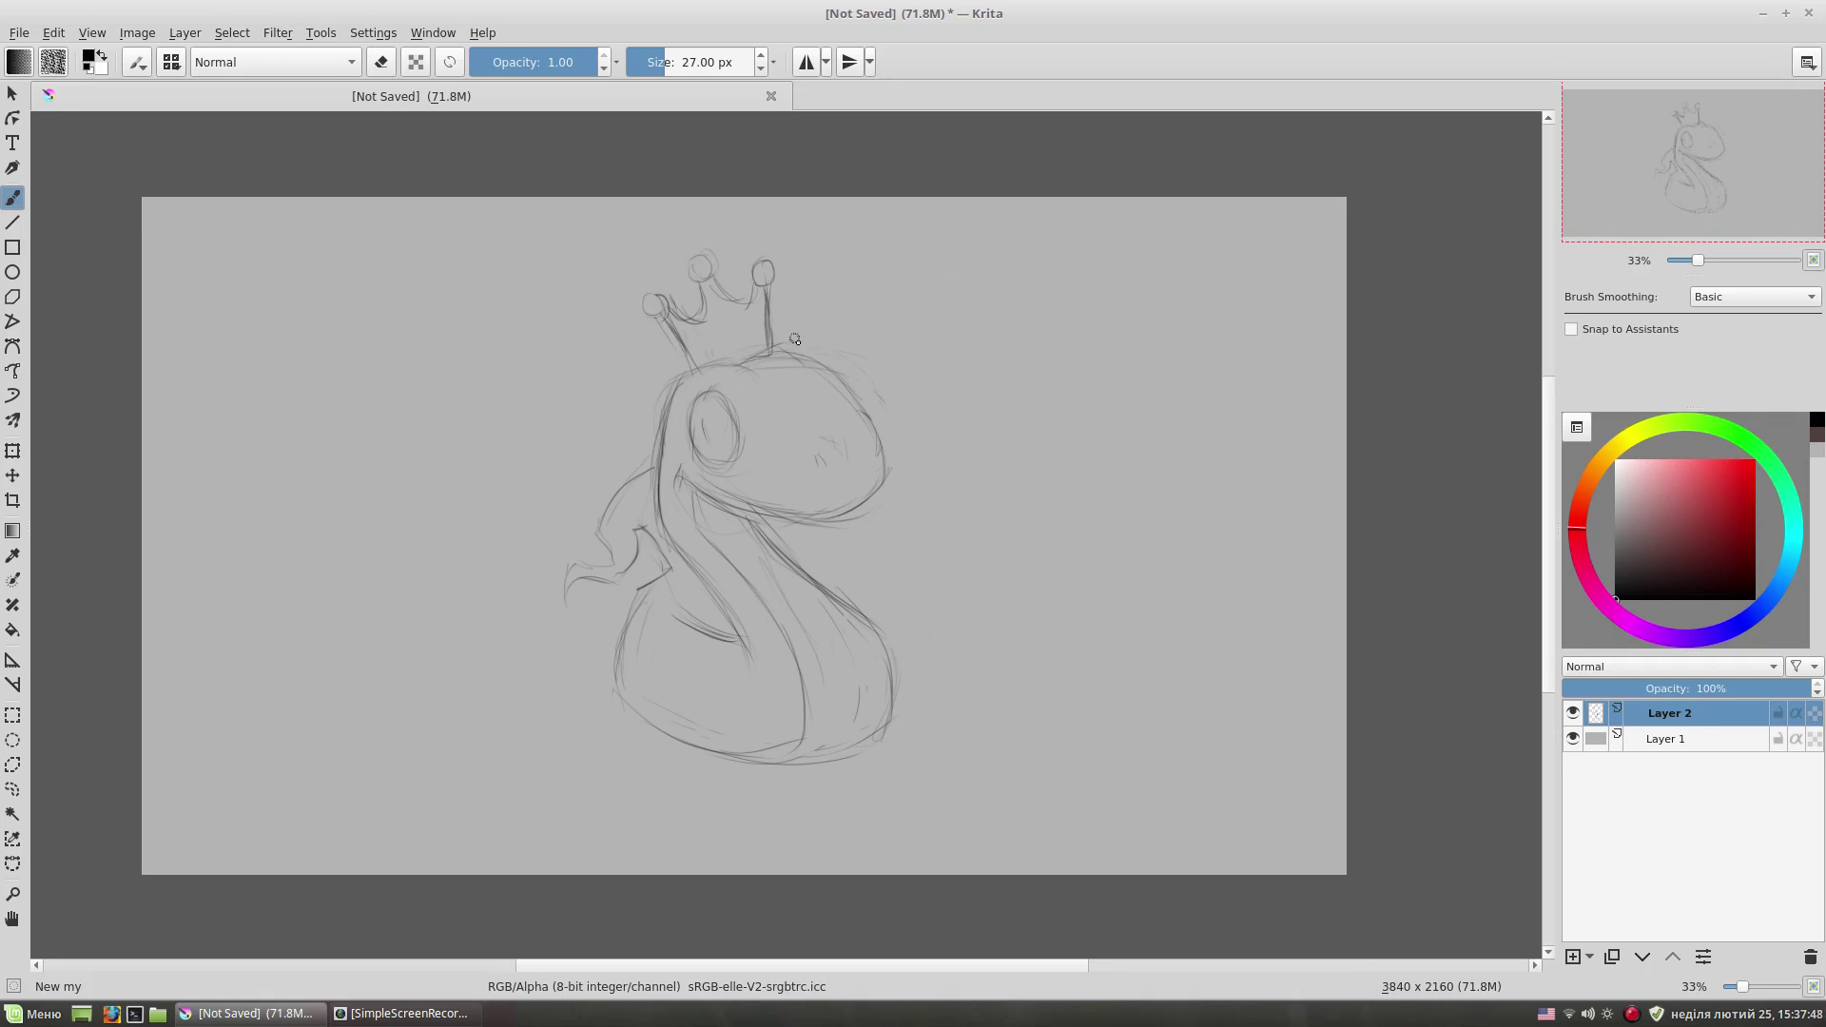
pyautogui.moveTo(912, 203); pyautogui.dragTo(883, 196)
pyautogui.rightClick(885, 294)
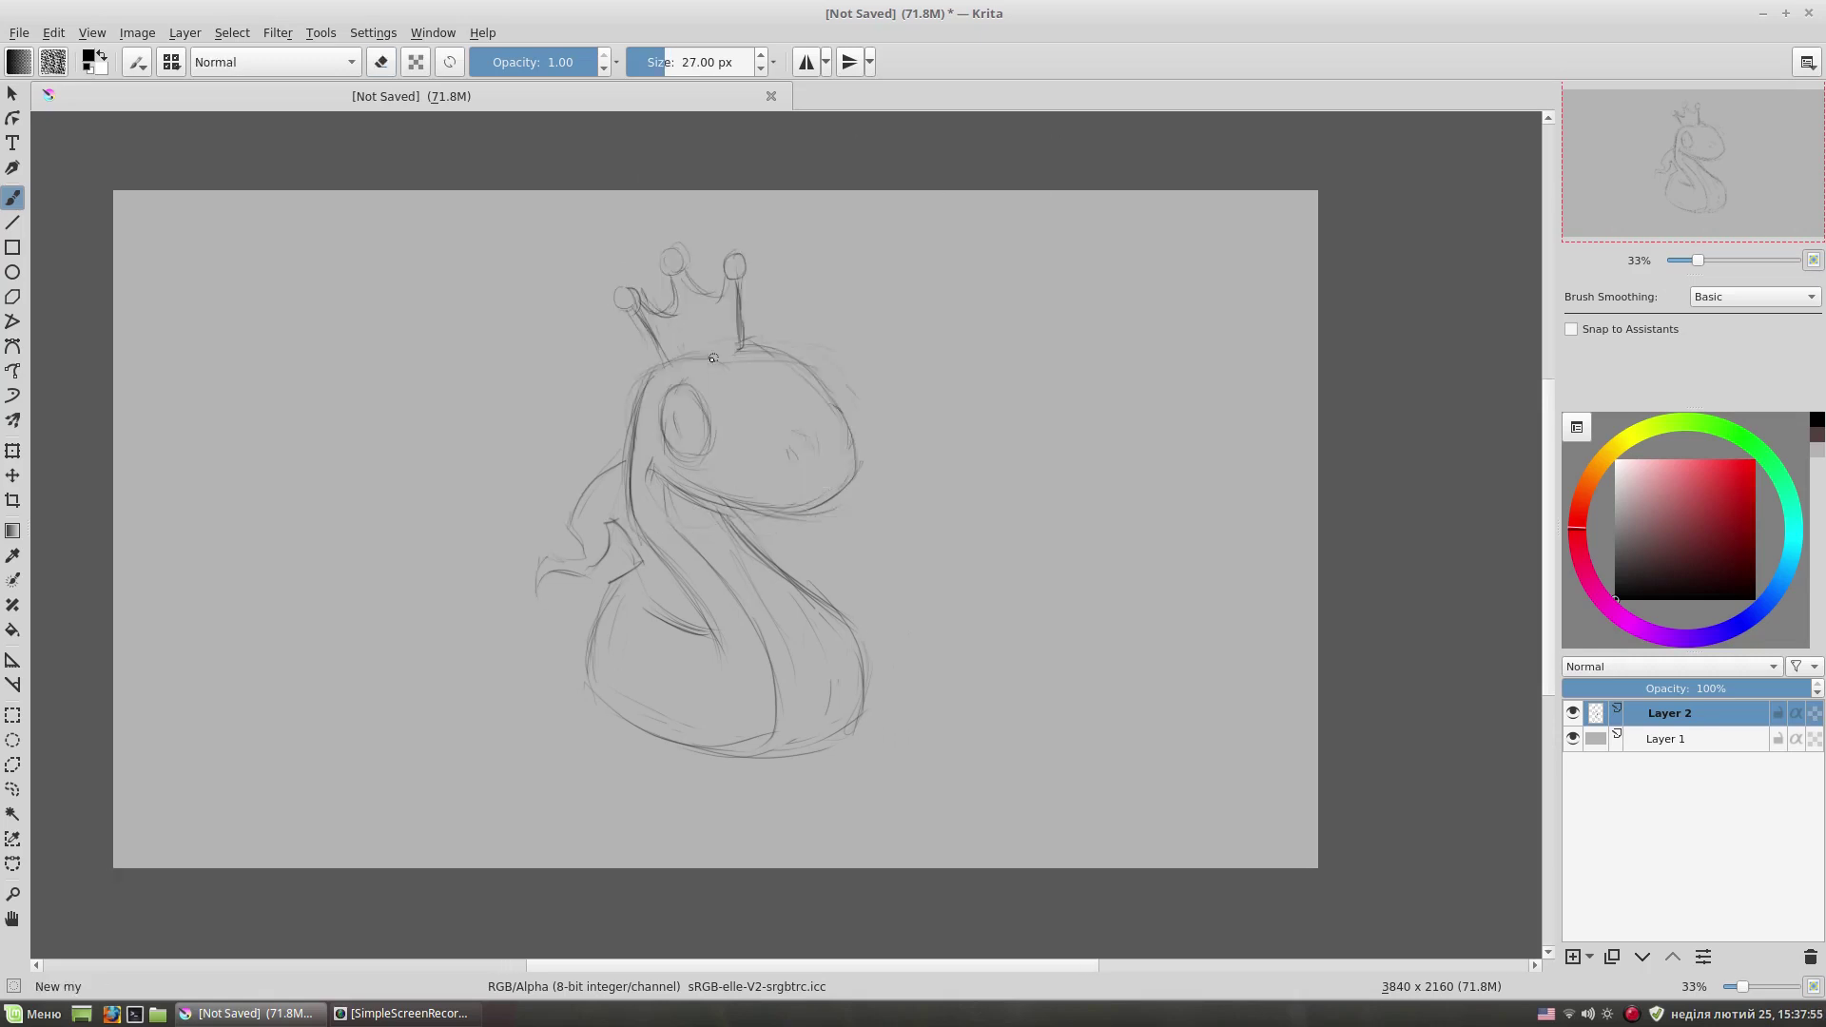
pyautogui.moveTo(745, 340); pyautogui.dragTo(785, 345)
pyautogui.moveTo(995, 430); pyautogui.dragTo(1010, 391)
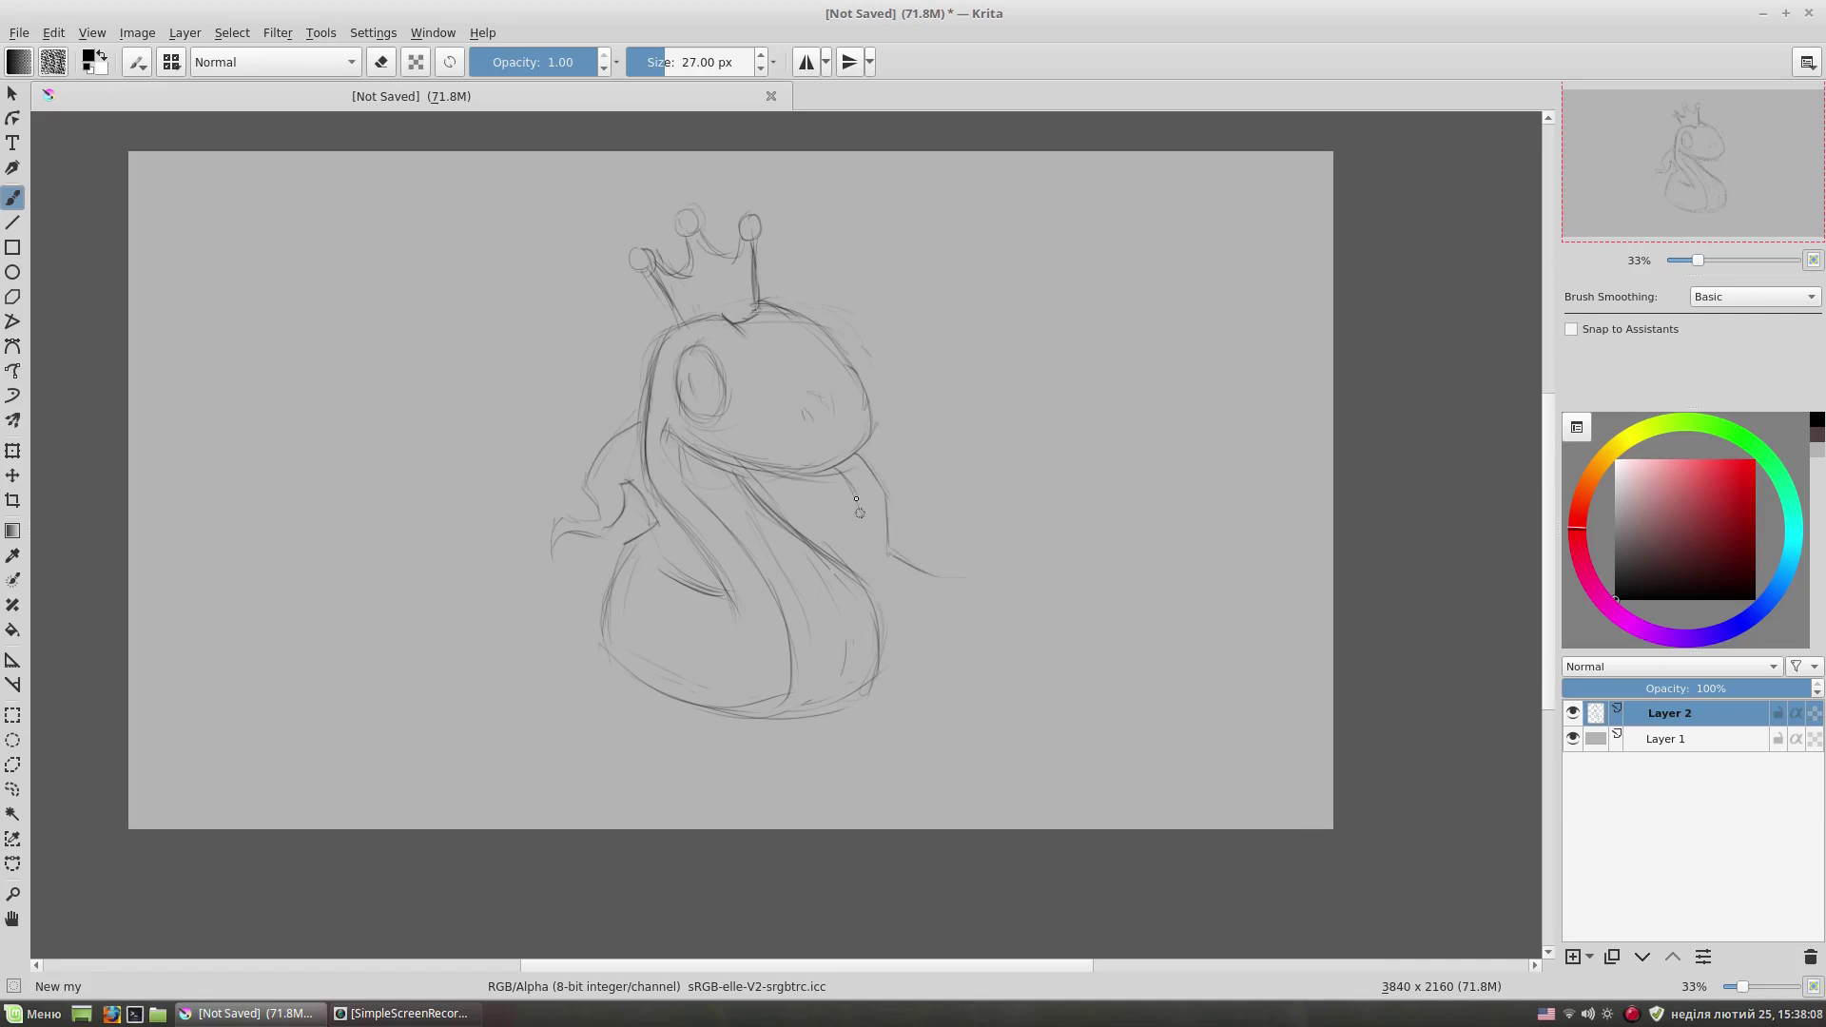
# - Redo the right arm stroke after undos, then sketch an oval coin and a faint lower line
pyautogui.hotkey('ctrl', 'z')
pyautogui.rightClick(1012, 419)
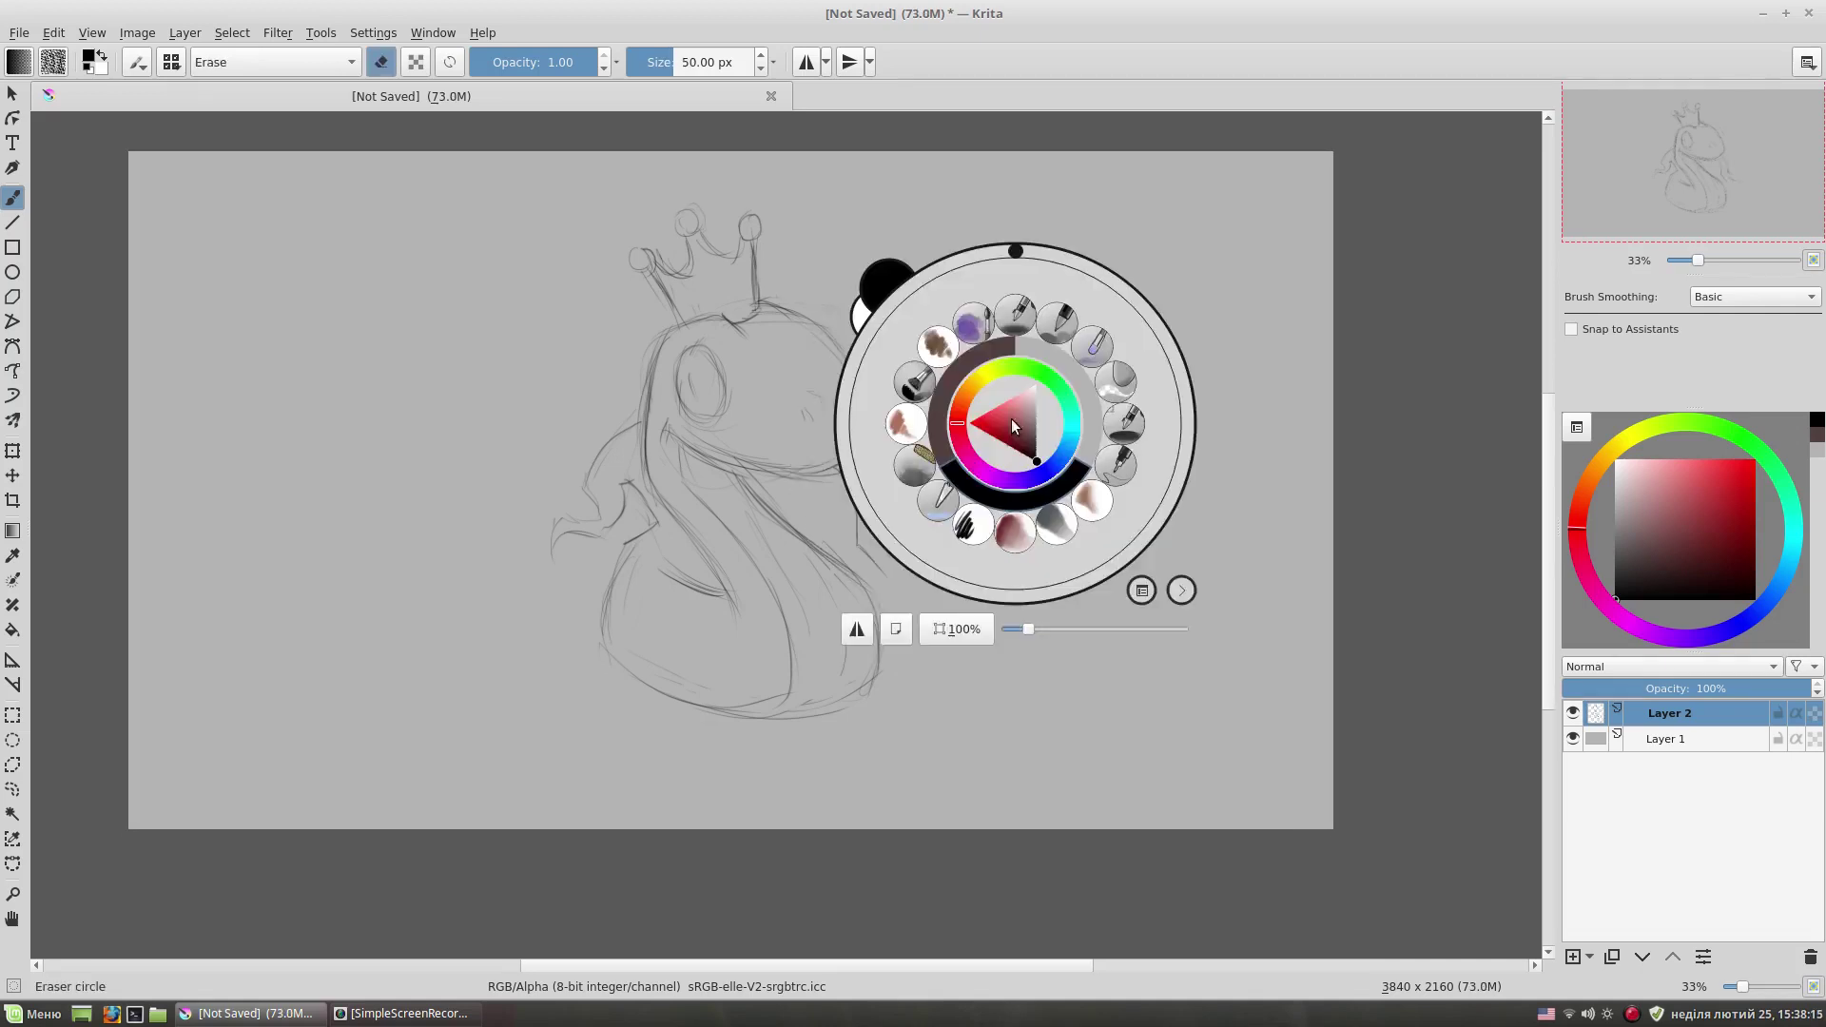
pyautogui.moveTo(870, 544)
pyautogui.mouseDown()
pyautogui.moveTo(919, 605)
pyautogui.moveTo(955, 559)
pyautogui.mouseUp()
pyautogui.moveTo(881, 496); pyautogui.dragTo(889, 528)
pyautogui.hotkey('ctrl', 'z')
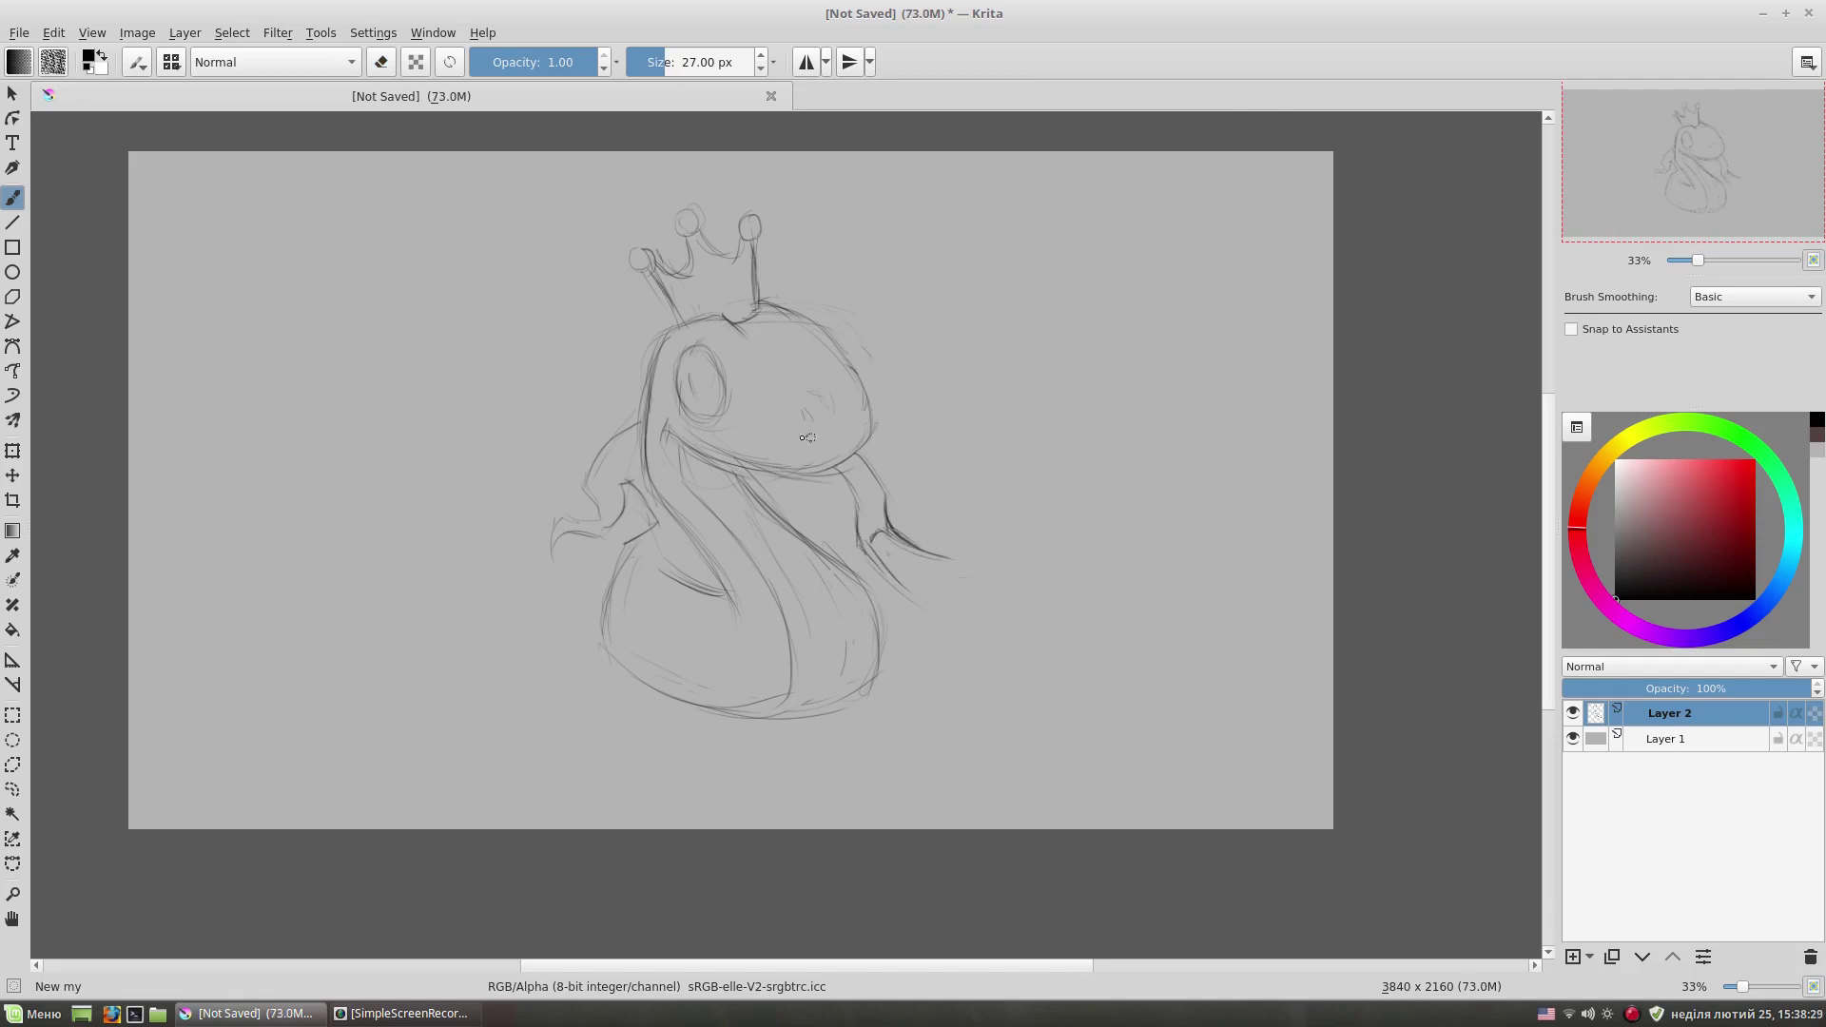
pyautogui.moveTo(885, 500); pyautogui.dragTo(865, 499)
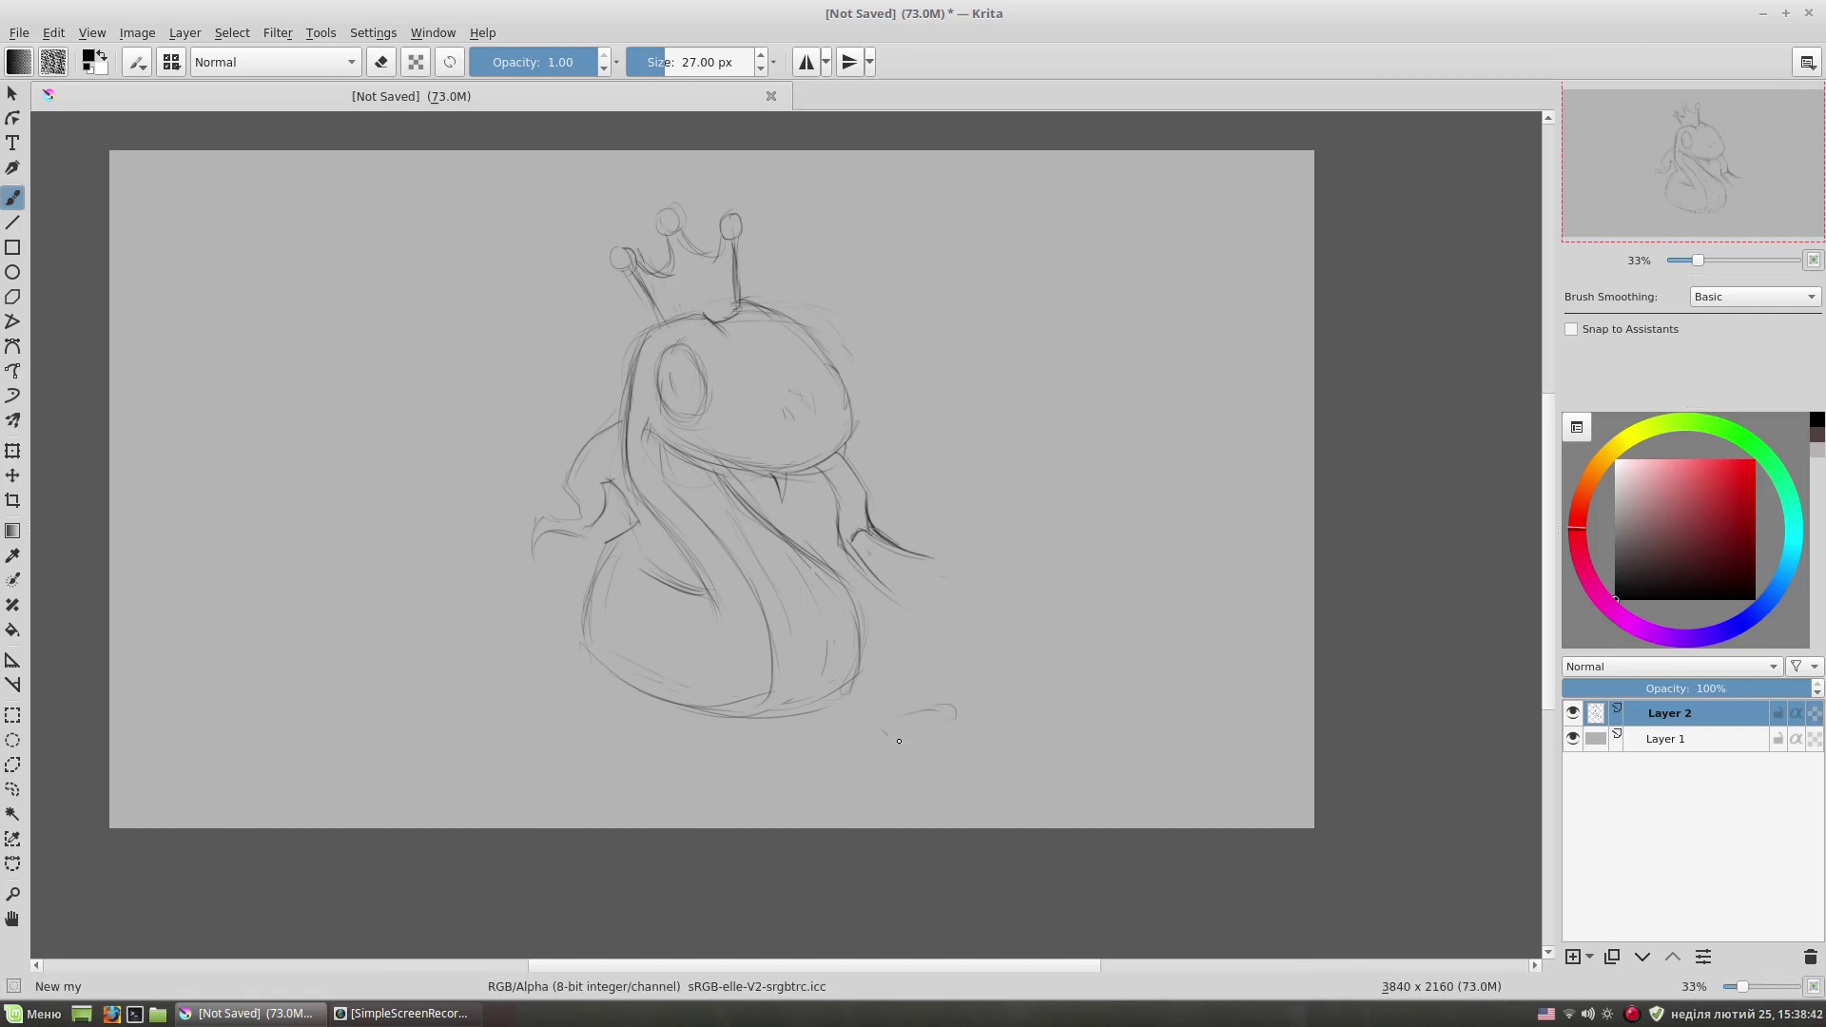
pyautogui.moveTo(728, 760); pyautogui.dragTo(782, 766)
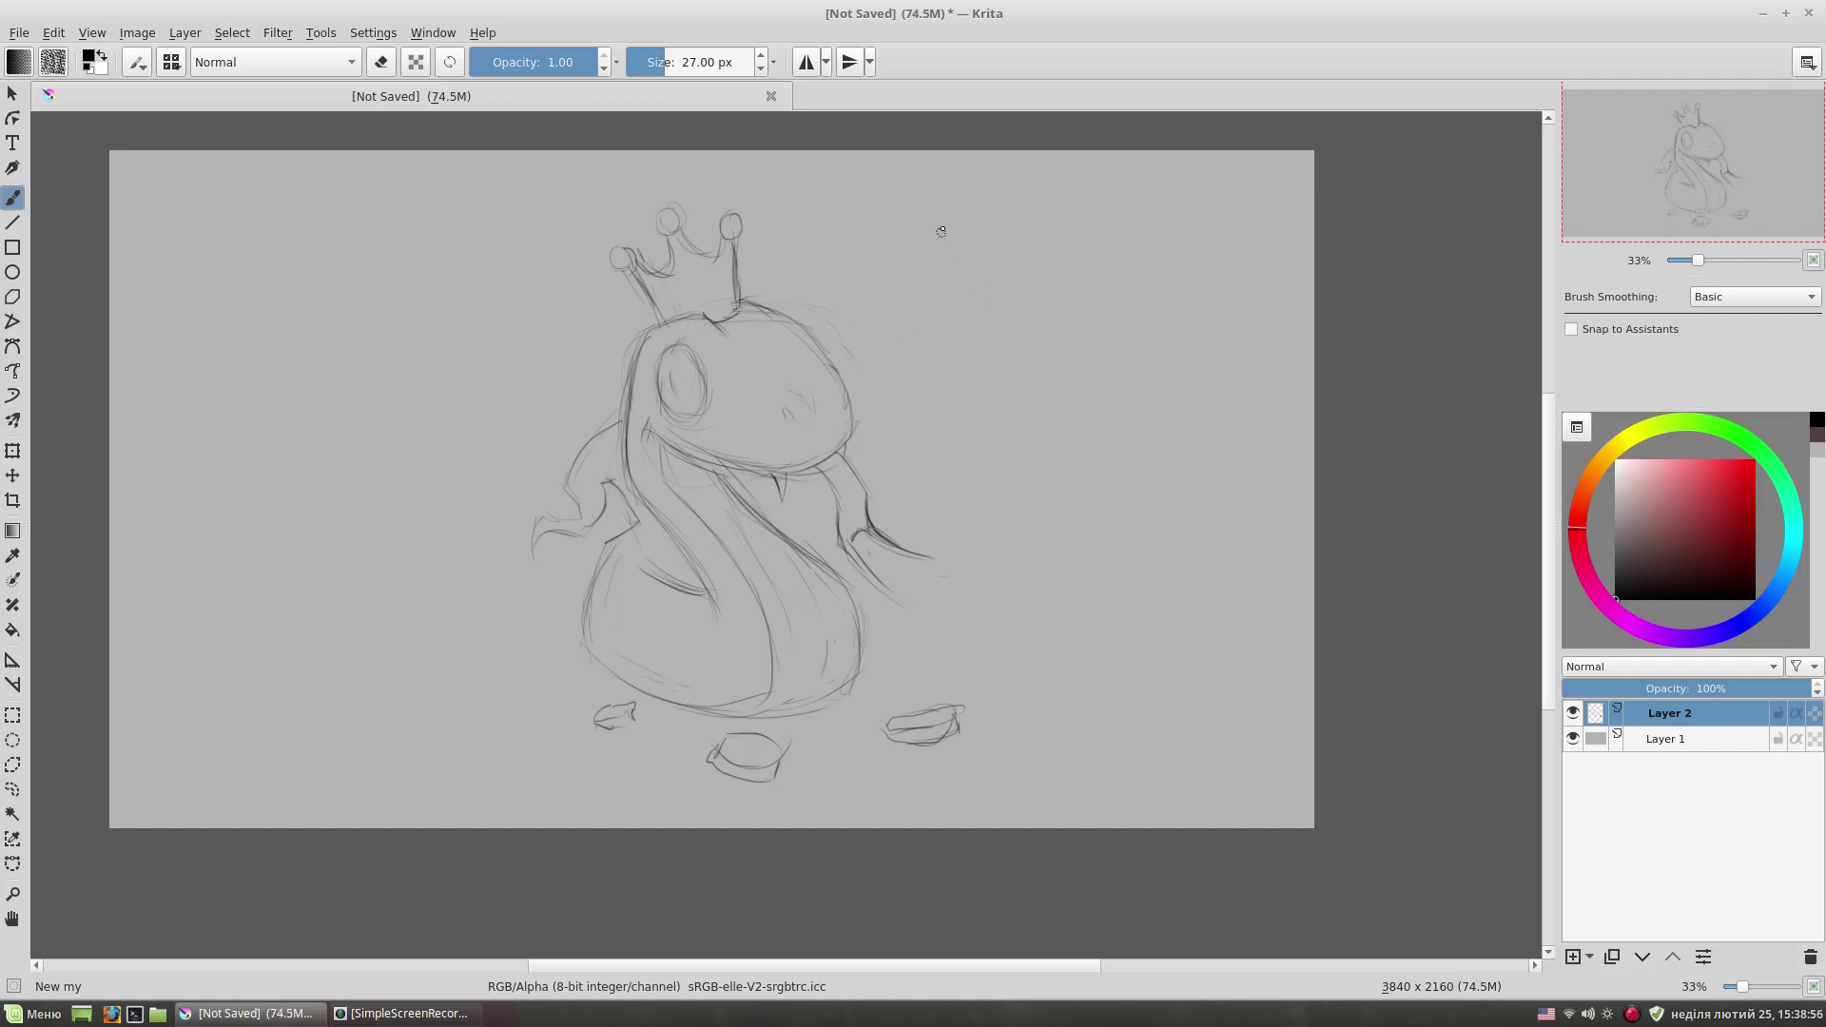
pyautogui.moveTo(444, 591); pyautogui.dragTo(997, 599)
# - Sketch rock strokes left of the body and a rock outline right of the head
pyautogui.moveTo(380, 511); pyautogui.dragTo(405, 571)
pyautogui.moveTo(422, 545); pyautogui.dragTo(447, 576)
pyautogui.moveTo(370, 410); pyautogui.dragTo(502, 353)
pyautogui.moveTo(383, 417); pyautogui.dragTo(424, 402)
pyautogui.moveTo(930, 344); pyautogui.dragTo(979, 379)
pyautogui.moveTo(1054, 375); pyautogui.dragTo(979, 381)
# - Draw jagged rock edges right of the body and the wing's jagged edge and top line
pyautogui.moveTo(958, 464); pyautogui.dragTo(963, 539)
pyautogui.moveTo(976, 530); pyautogui.dragTo(994, 582)
pyautogui.moveTo(1027, 462); pyautogui.dragTo(1007, 580)
pyautogui.moveTo(1021, 376); pyautogui.dragTo(907, 334)
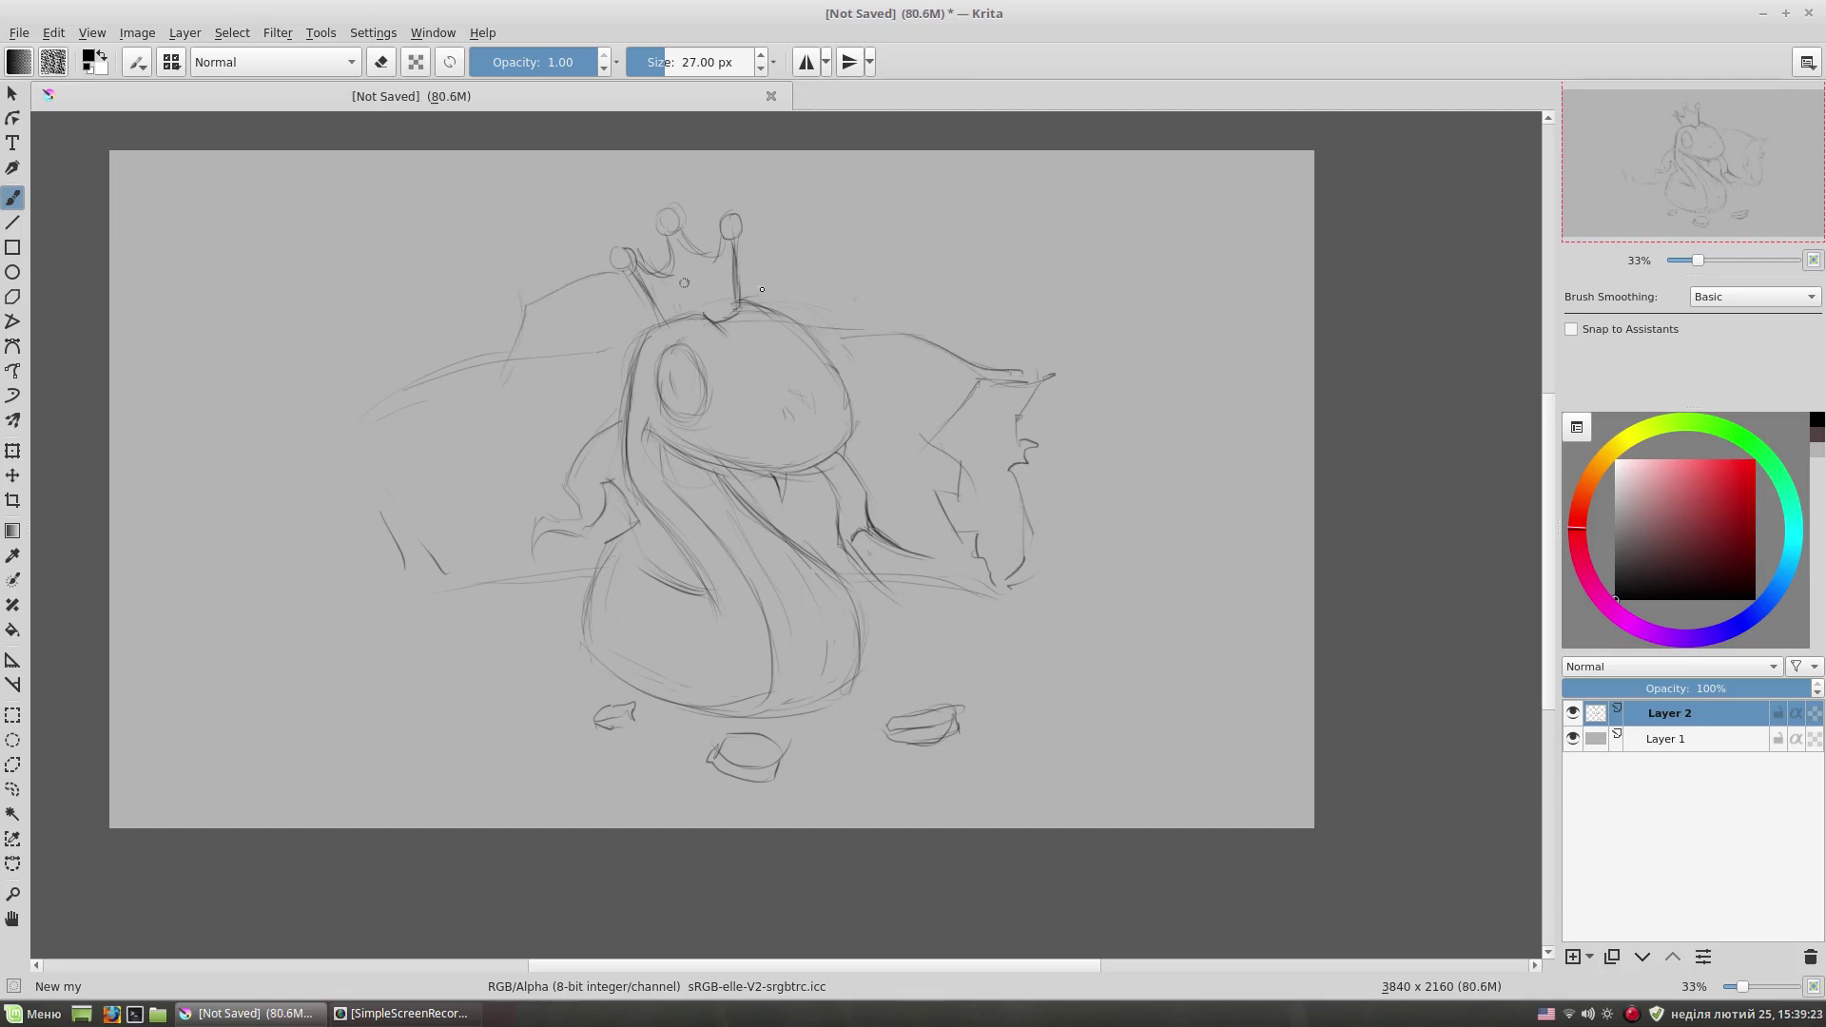
# - Sketch shapes and long curves on both sides of the crown
pyautogui.moveTo(599, 298); pyautogui.dragTo(540, 407)
pyautogui.moveTo(742, 278); pyautogui.dragTo(886, 248)
pyautogui.moveTo(892, 251); pyautogui.dragTo(978, 280)
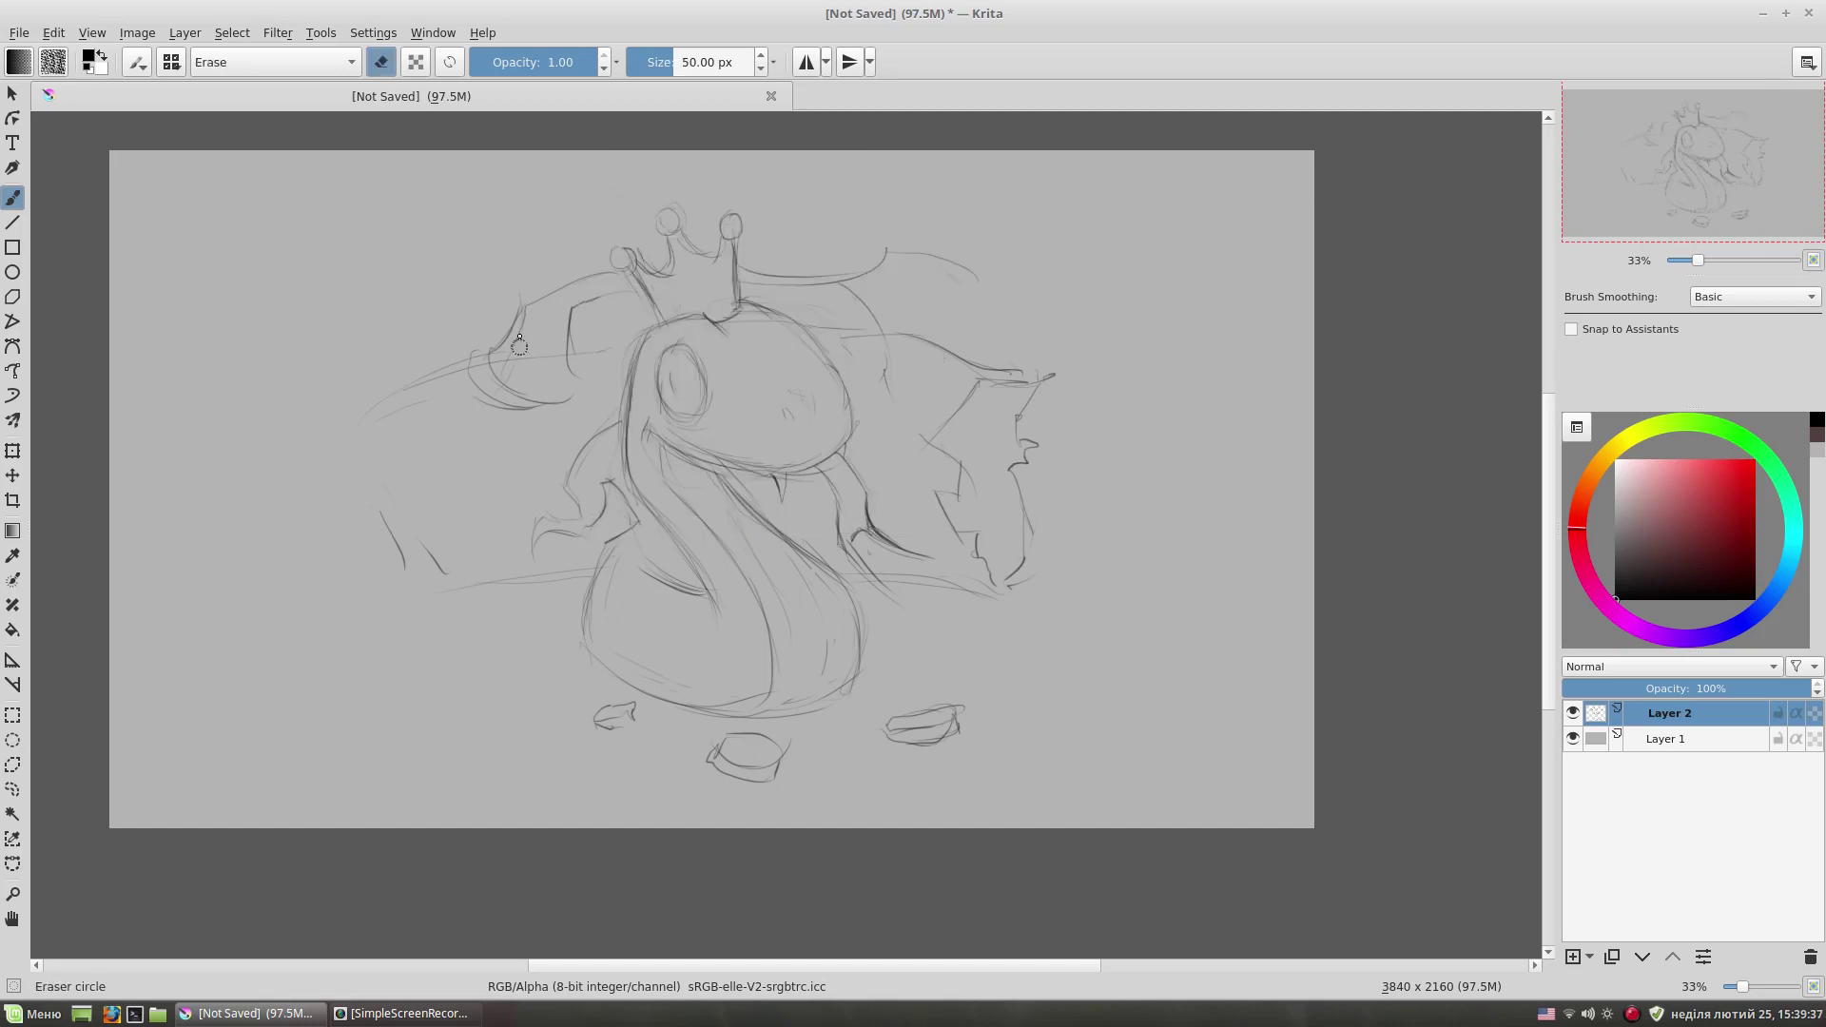
pyautogui.rightClick(904, 385)
pyautogui.moveTo(1039, 624)
pyautogui.mouseDown()
pyautogui.moveTo(985, 655)
pyautogui.moveTo(896, 782)
pyautogui.mouseUp()
# - Draw the curving ground lines beneath the snake, then add a new layer for colour
pyautogui.moveTo(562, 767); pyautogui.dragTo(480, 776)
pyautogui.moveTo(1111, 628); pyautogui.dragTo(1042, 715)
pyautogui.moveTo(989, 552); pyautogui.dragTo(947, 601)
pyautogui.moveTo(366, 486); pyautogui.dragTo(429, 507)
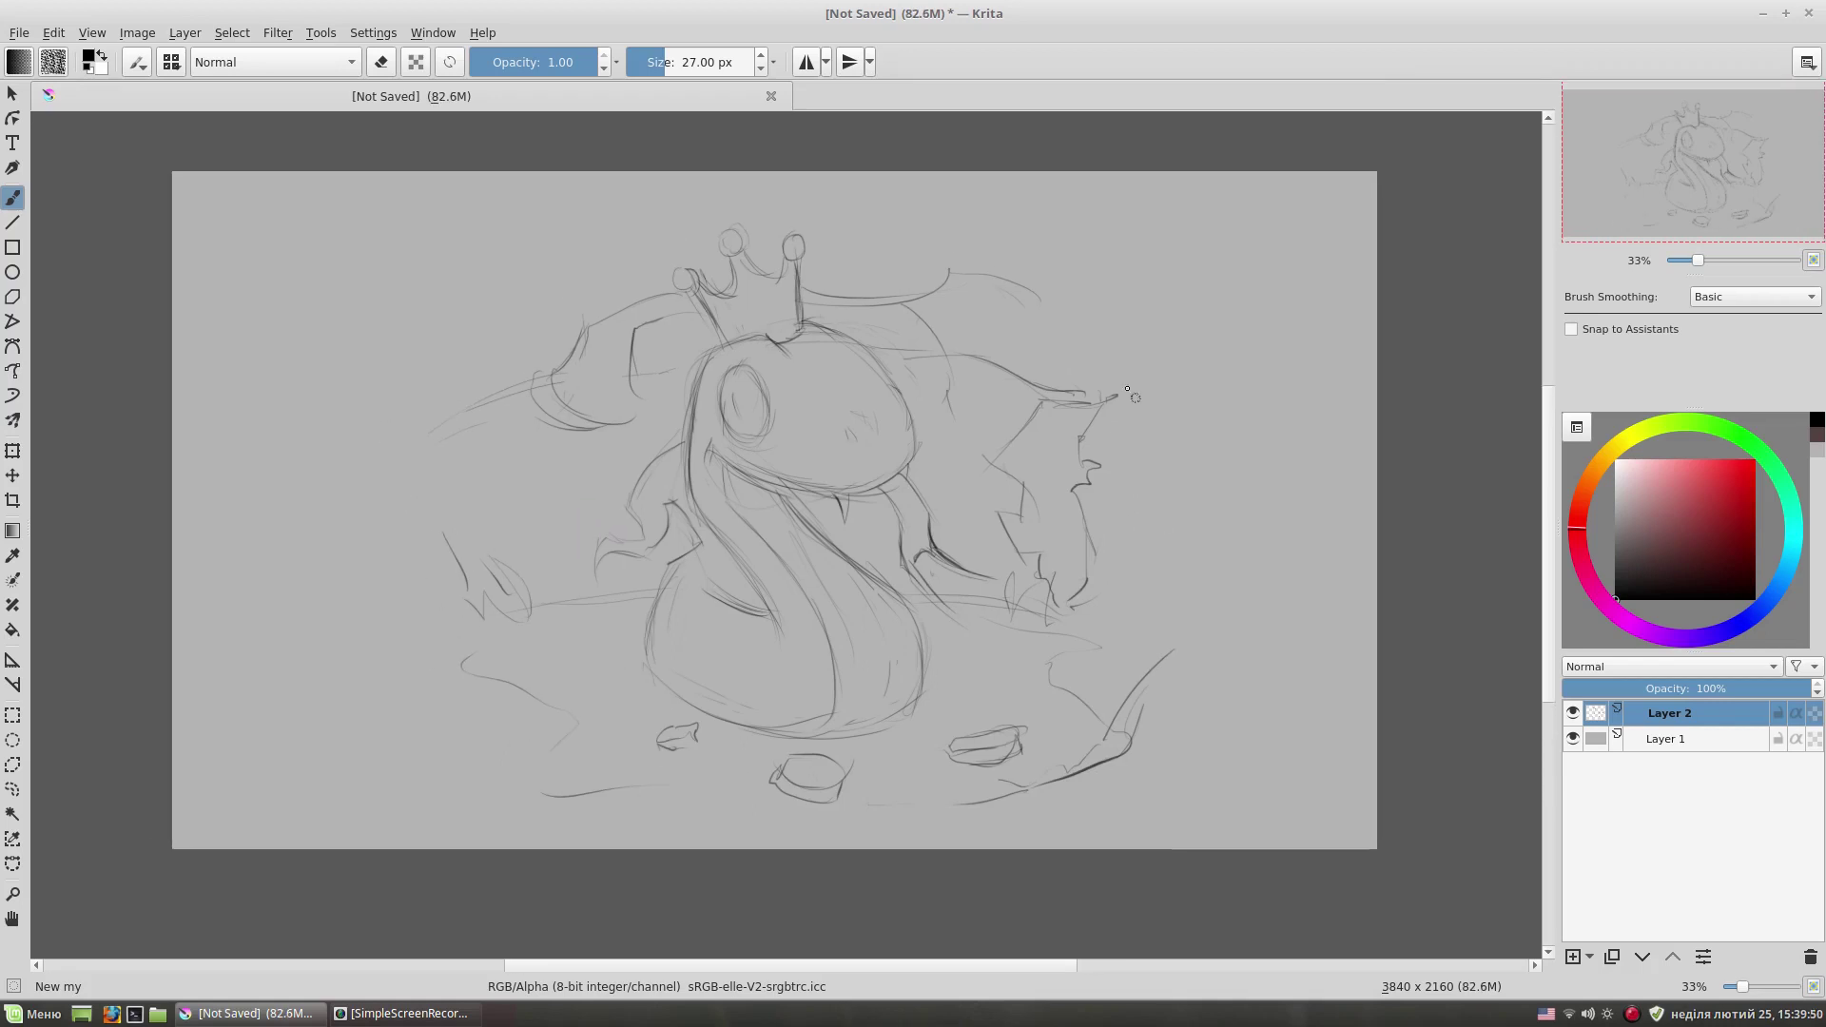
pyautogui.hotkey('ctrl', 't')
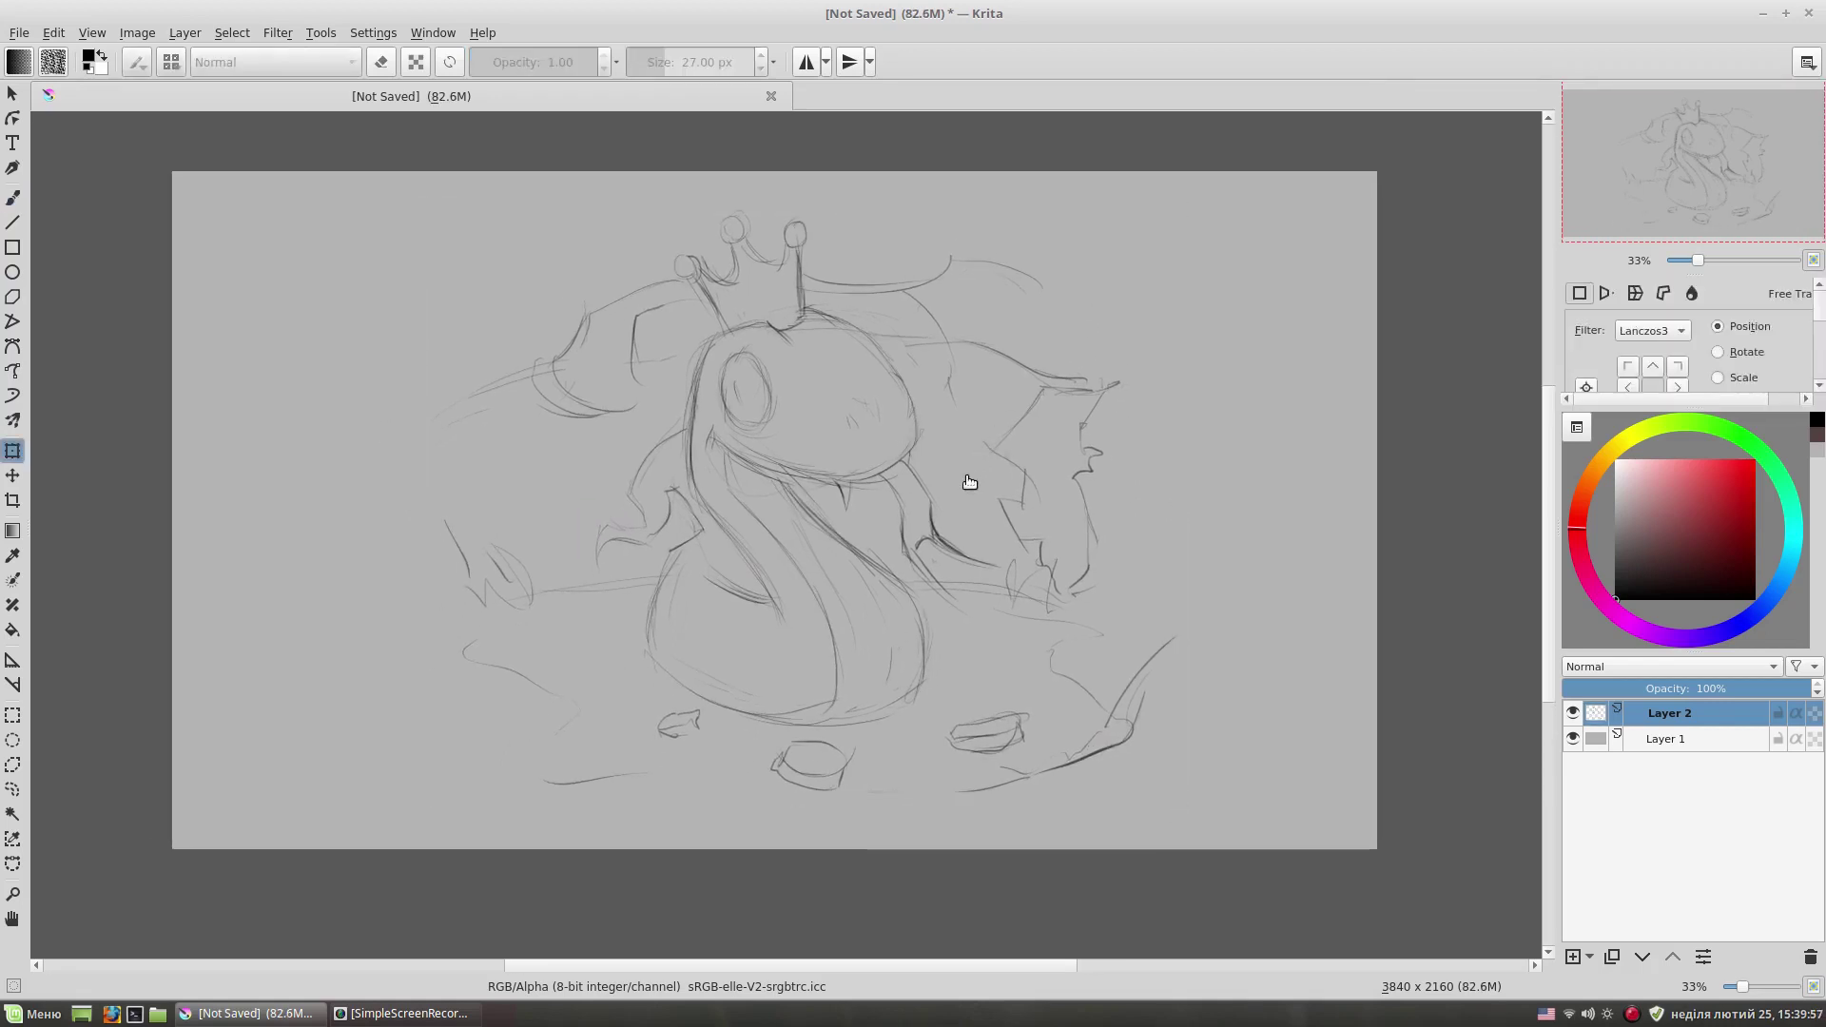
pyautogui.press('b')
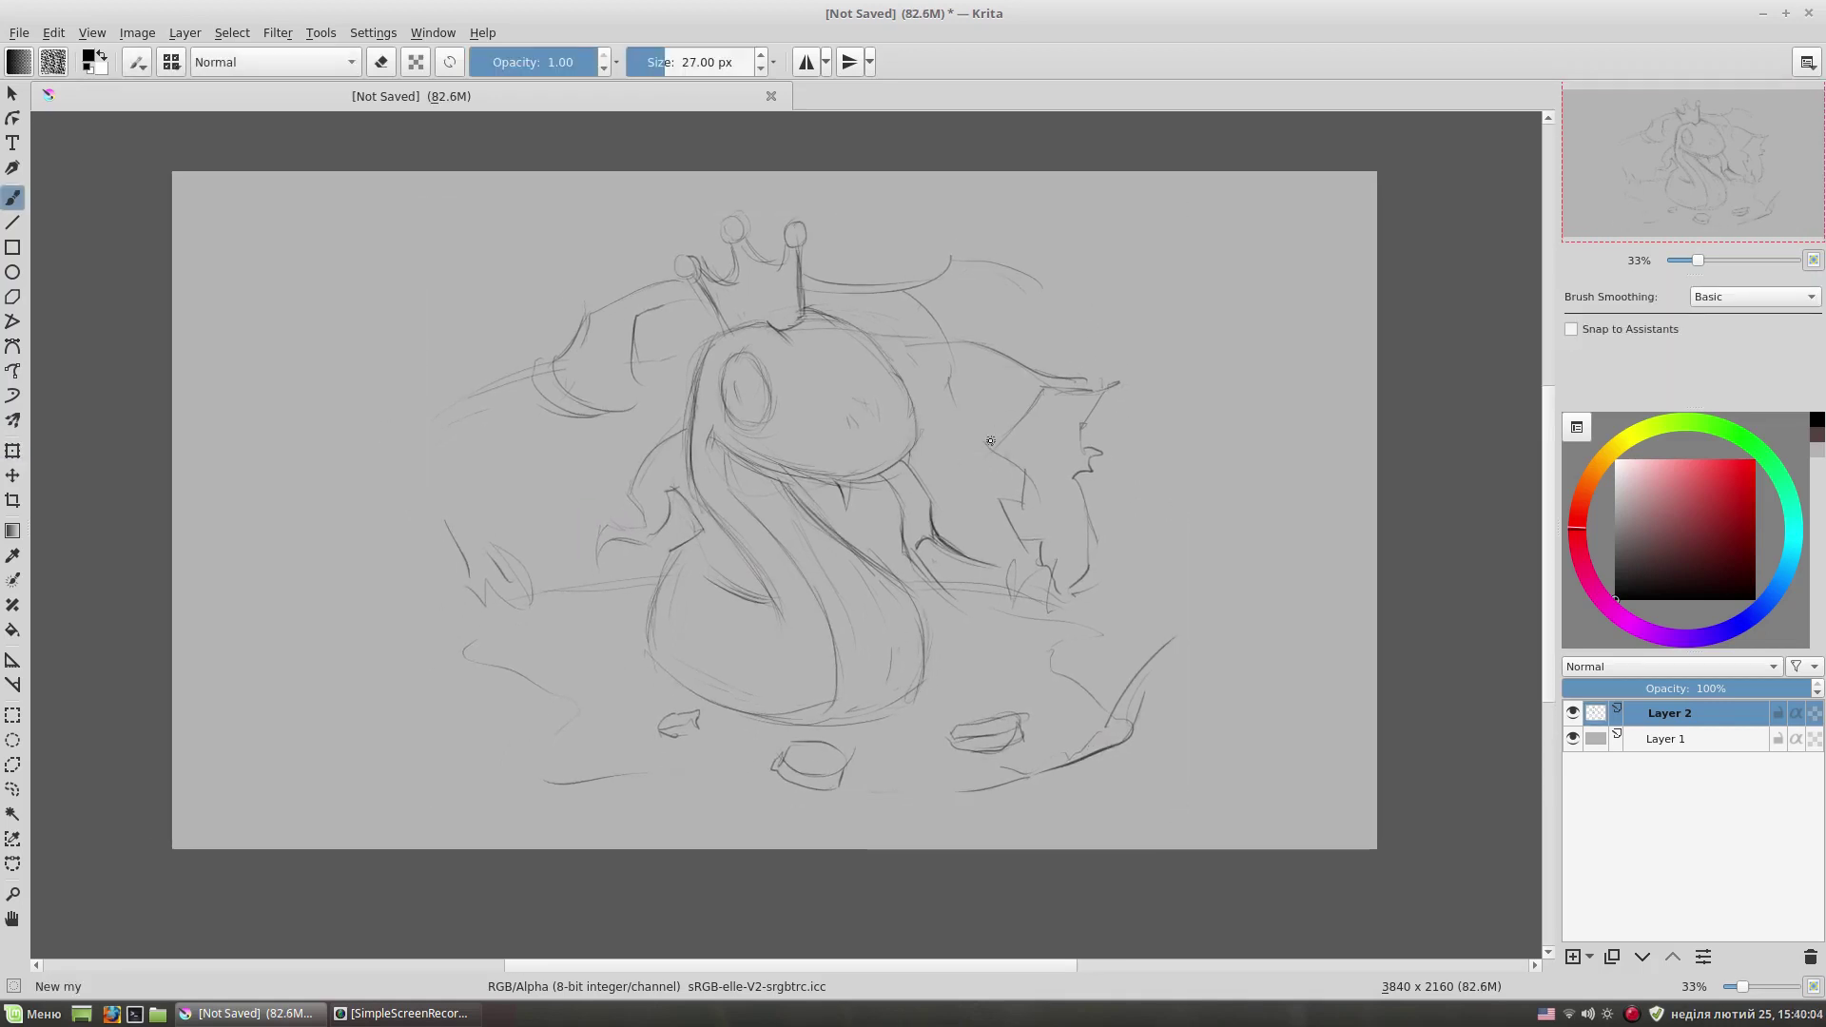
pyautogui.press('Insert')
# - Move the new layer under the sketch and wash light pink over the scene with the Sponge brush
pyautogui.hotkey('ctrl', 'pagedown')
pyautogui.rightClick(933, 314)
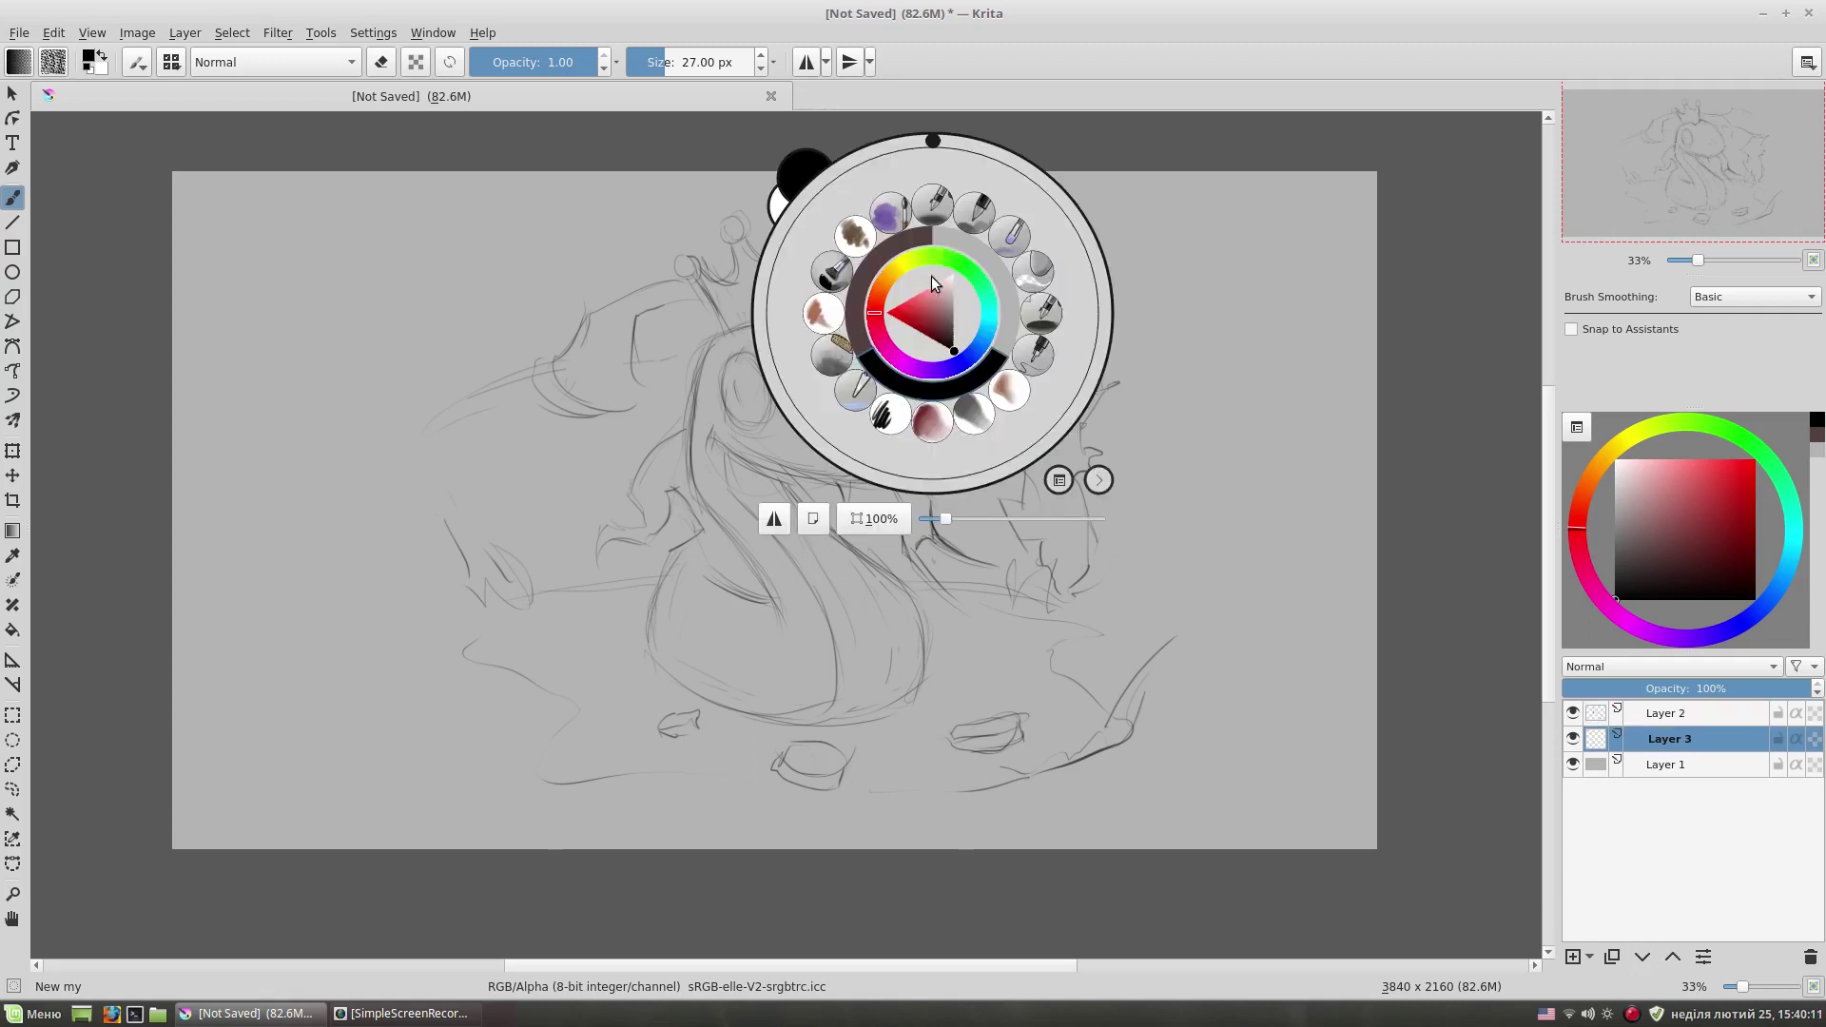
pyautogui.click(917, 365)
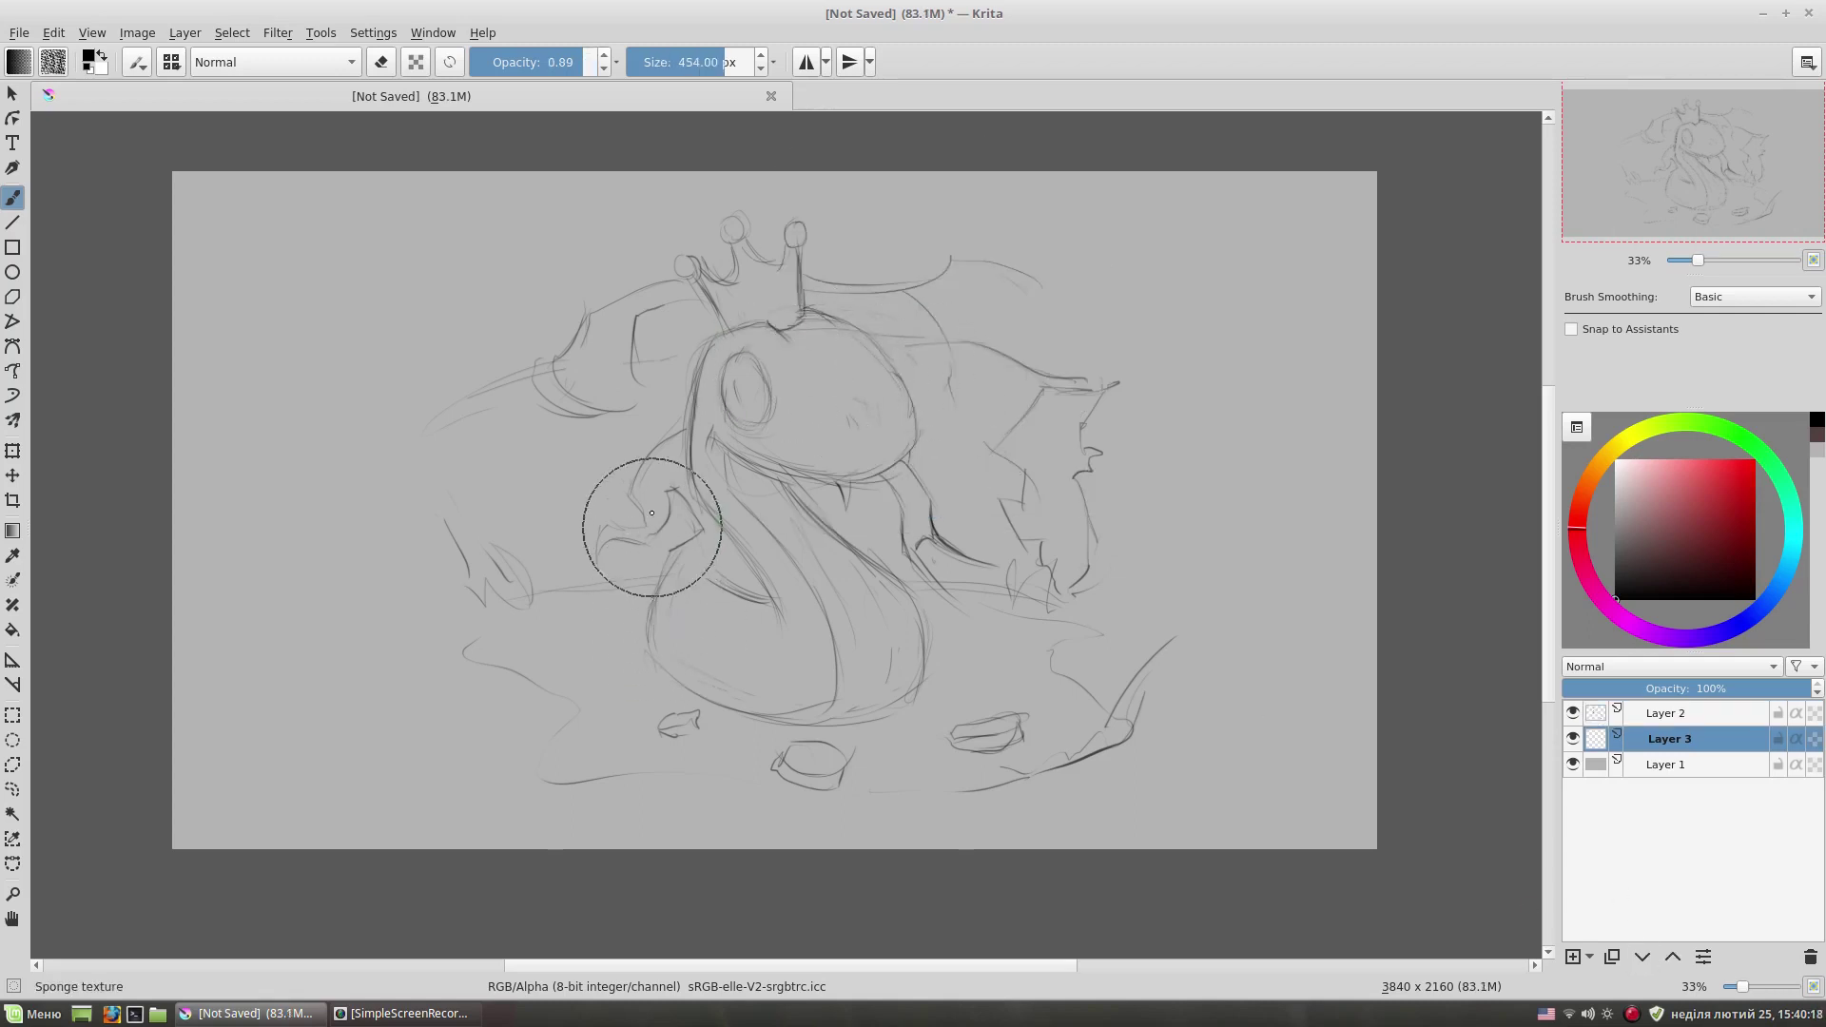
pyautogui.click(1627, 482)
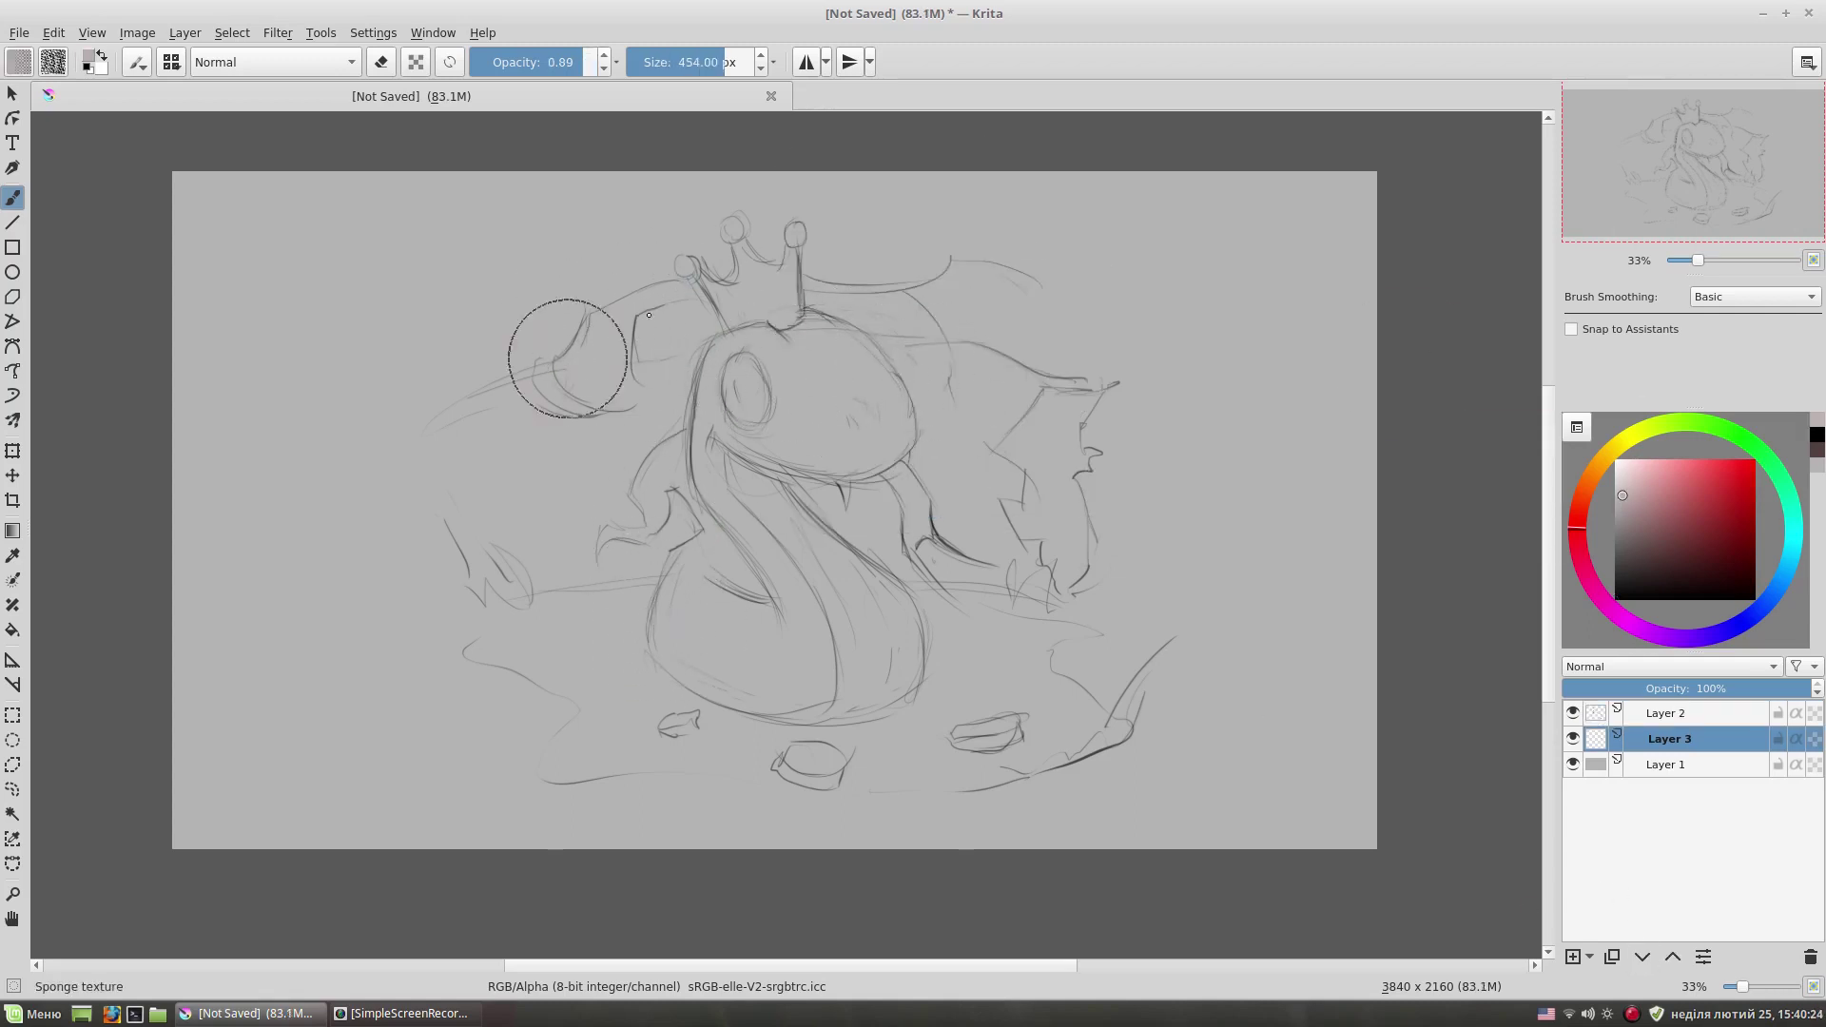
pyautogui.moveTo(533, 314)
pyautogui.mouseDown()
pyautogui.moveTo(1079, 305)
pyautogui.moveTo(436, 578)
pyautogui.moveTo(774, 726)
pyautogui.moveTo(951, 447)
pyautogui.mouseUp()
# - Add a faint orange wash and brown rocks, lightening the area right of the head with pink
pyautogui.click(1587, 478)
pyautogui.moveTo(1090, 546)
pyautogui.mouseDown()
pyautogui.moveTo(532, 533)
pyautogui.moveTo(765, 601)
pyautogui.mouseUp()
pyautogui.moveTo(609, 323)
pyautogui.mouseDown()
pyautogui.moveTo(498, 395)
pyautogui.moveTo(532, 418)
pyautogui.moveTo(704, 380)
pyautogui.moveTo(533, 571)
pyautogui.moveTo(429, 532)
pyautogui.mouseUp()
pyautogui.keyDown('ctrl'); pyautogui.click(532, 418); pyautogui.keyUp('ctrl')
pyautogui.moveTo(904, 362)
pyautogui.mouseDown()
pyautogui.moveTo(951, 362)
pyautogui.moveTo(998, 532)
pyautogui.mouseUp()
pyautogui.moveTo(856, 428); pyautogui.dragTo(952, 571)
pyautogui.moveTo(837, 352); pyautogui.dragTo(819, 289)
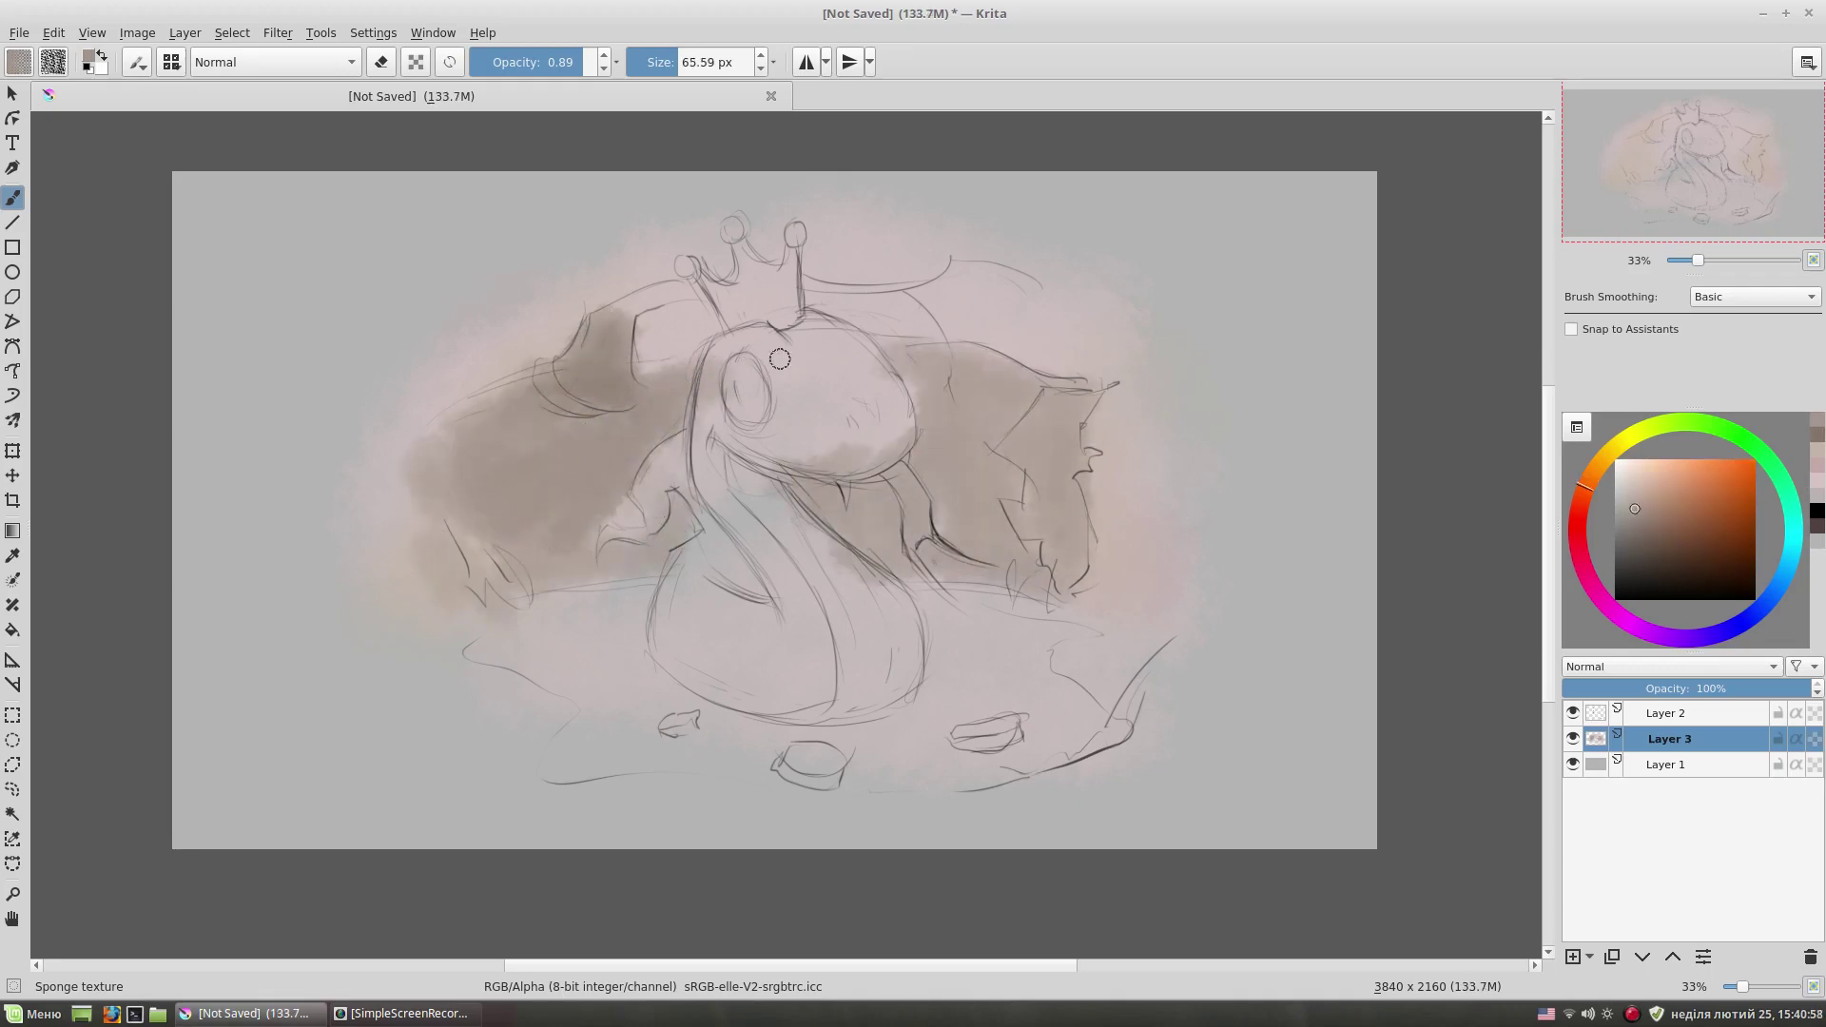
pyautogui.keyDown('ctrl'); pyautogui.click(1027, 523); pyautogui.keyUp('ctrl')
pyautogui.moveTo(1032, 409); pyautogui.dragTo(1070, 584)
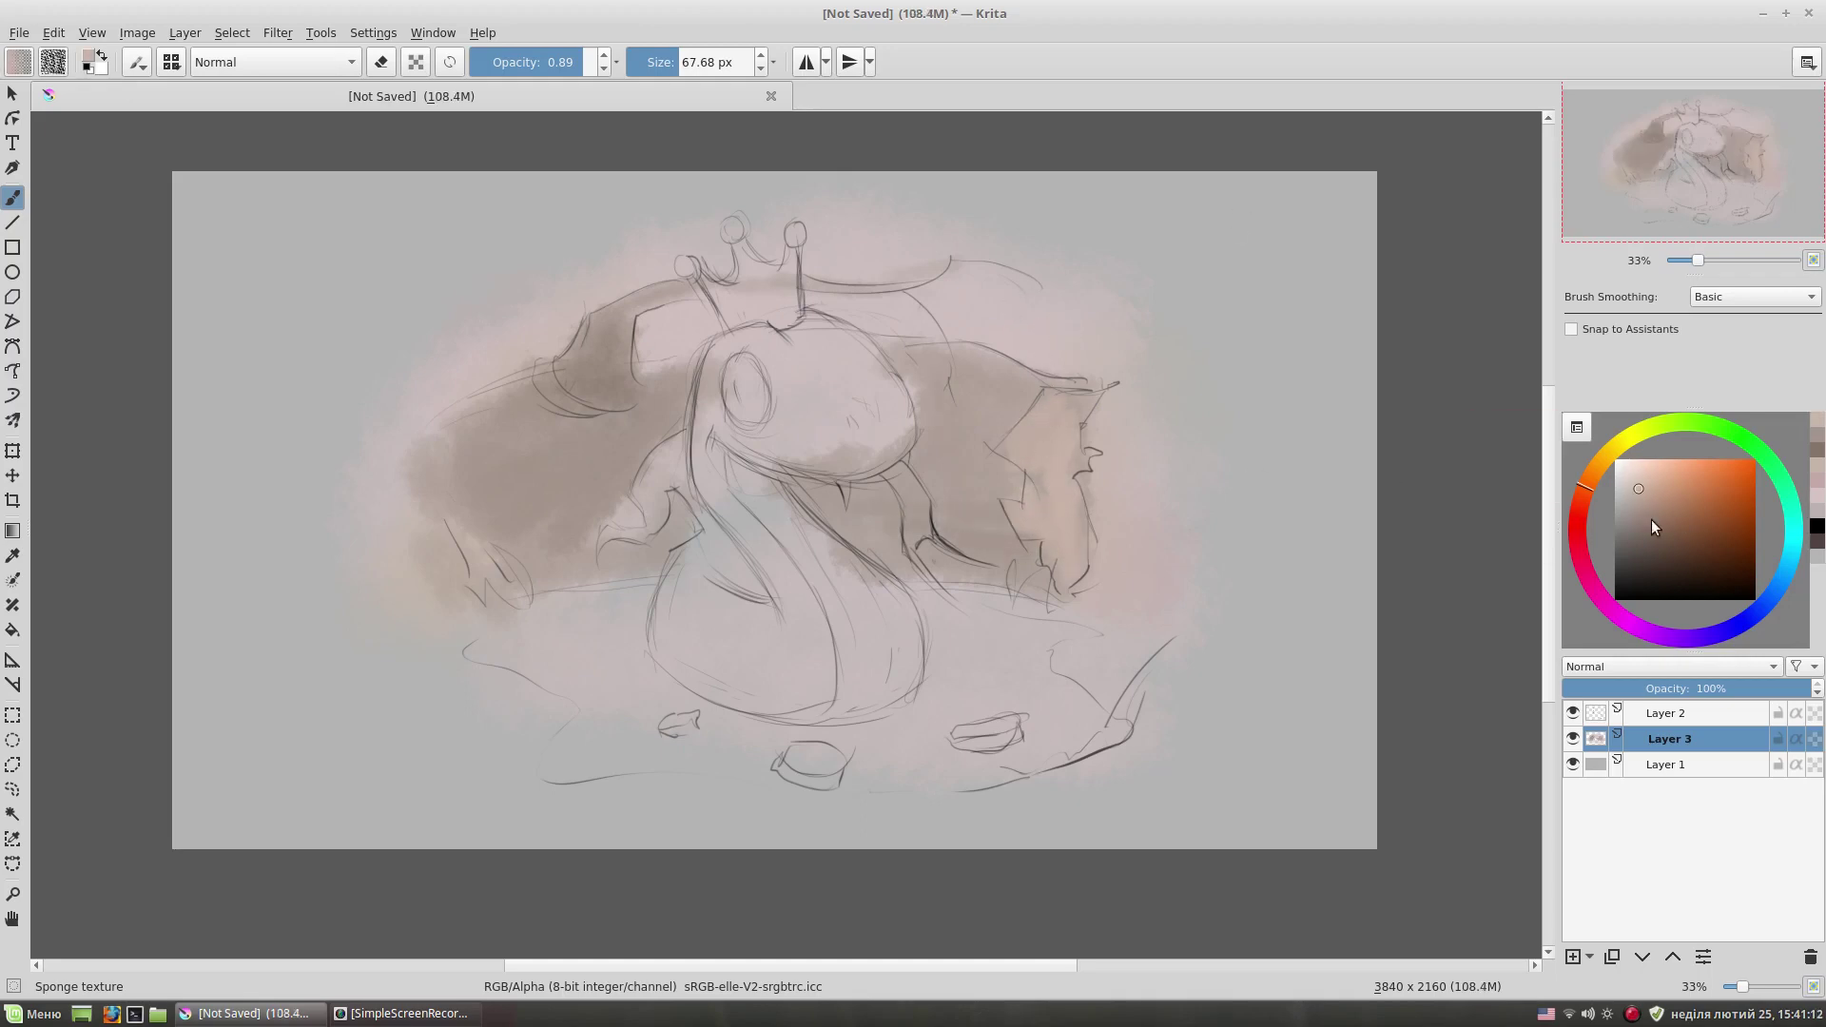
# - Paint the snake's head and body muted green and the ground around its base yellow
pyautogui.click(1648, 521)
pyautogui.click(1640, 434)
pyautogui.moveTo(834, 408)
pyautogui.mouseDown()
pyautogui.moveTo(761, 347)
pyautogui.moveTo(856, 456)
pyautogui.moveTo(735, 523)
pyautogui.moveTo(723, 666)
pyautogui.moveTo(904, 666)
pyautogui.moveTo(618, 513)
pyautogui.mouseUp()
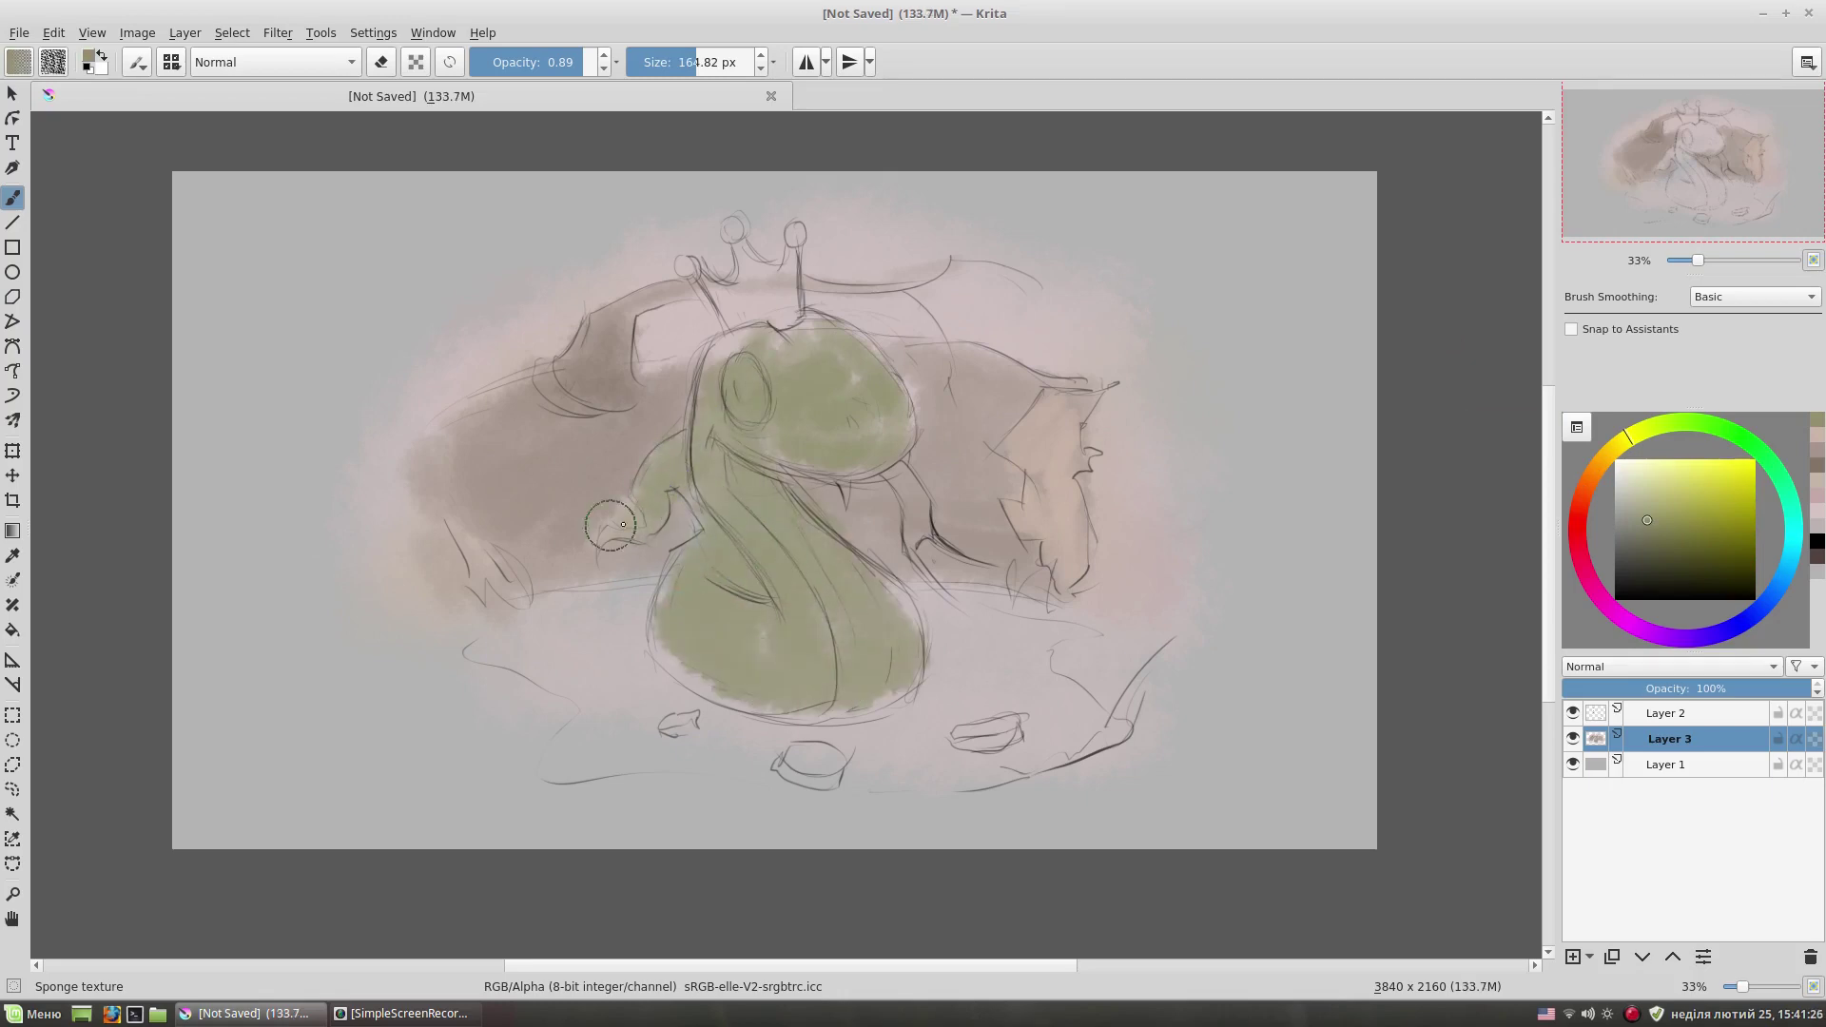
pyautogui.click(1657, 490)
pyautogui.moveTo(903, 656)
pyautogui.mouseDown()
pyautogui.moveTo(962, 704)
pyautogui.moveTo(861, 734)
pyautogui.moveTo(528, 645)
pyautogui.moveTo(804, 755)
pyautogui.mouseUp()
# - With a smaller brush, paint the crown yellow and the tongue muted red
pyautogui.press('l')
pyautogui.press('l')
pyautogui.press('l')
pyautogui.press('[')
pyautogui.press('[')
pyautogui.press('[')
pyautogui.moveTo(723, 285)
pyautogui.mouseDown()
pyautogui.moveTo(795, 295)
pyautogui.moveTo(690, 271)
pyautogui.mouseUp()
pyautogui.click(1681, 489)
pyautogui.click(1586, 511)
pyautogui.moveTo(894, 471); pyautogui.dragTo(917, 532)
pyautogui.rightClick(990, 377)
# - With a larger flat brush, shade the snake's body and lower body in dark olive
pyautogui.click(880, 393)
pyautogui.press(']')
pyautogui.press(']')
pyautogui.press(']')
pyautogui.keyDown('ctrl'); pyautogui.click(856, 690); pyautogui.keyUp('ctrl')
pyautogui.moveTo(704, 481); pyautogui.dragTo(794, 618)
pyautogui.keyDown('ctrl'); pyautogui.click(769, 546); pyautogui.keyUp('ctrl')
pyautogui.moveTo(761, 533); pyautogui.dragTo(828, 647)
pyautogui.moveTo(789, 480); pyautogui.dragTo(913, 618)
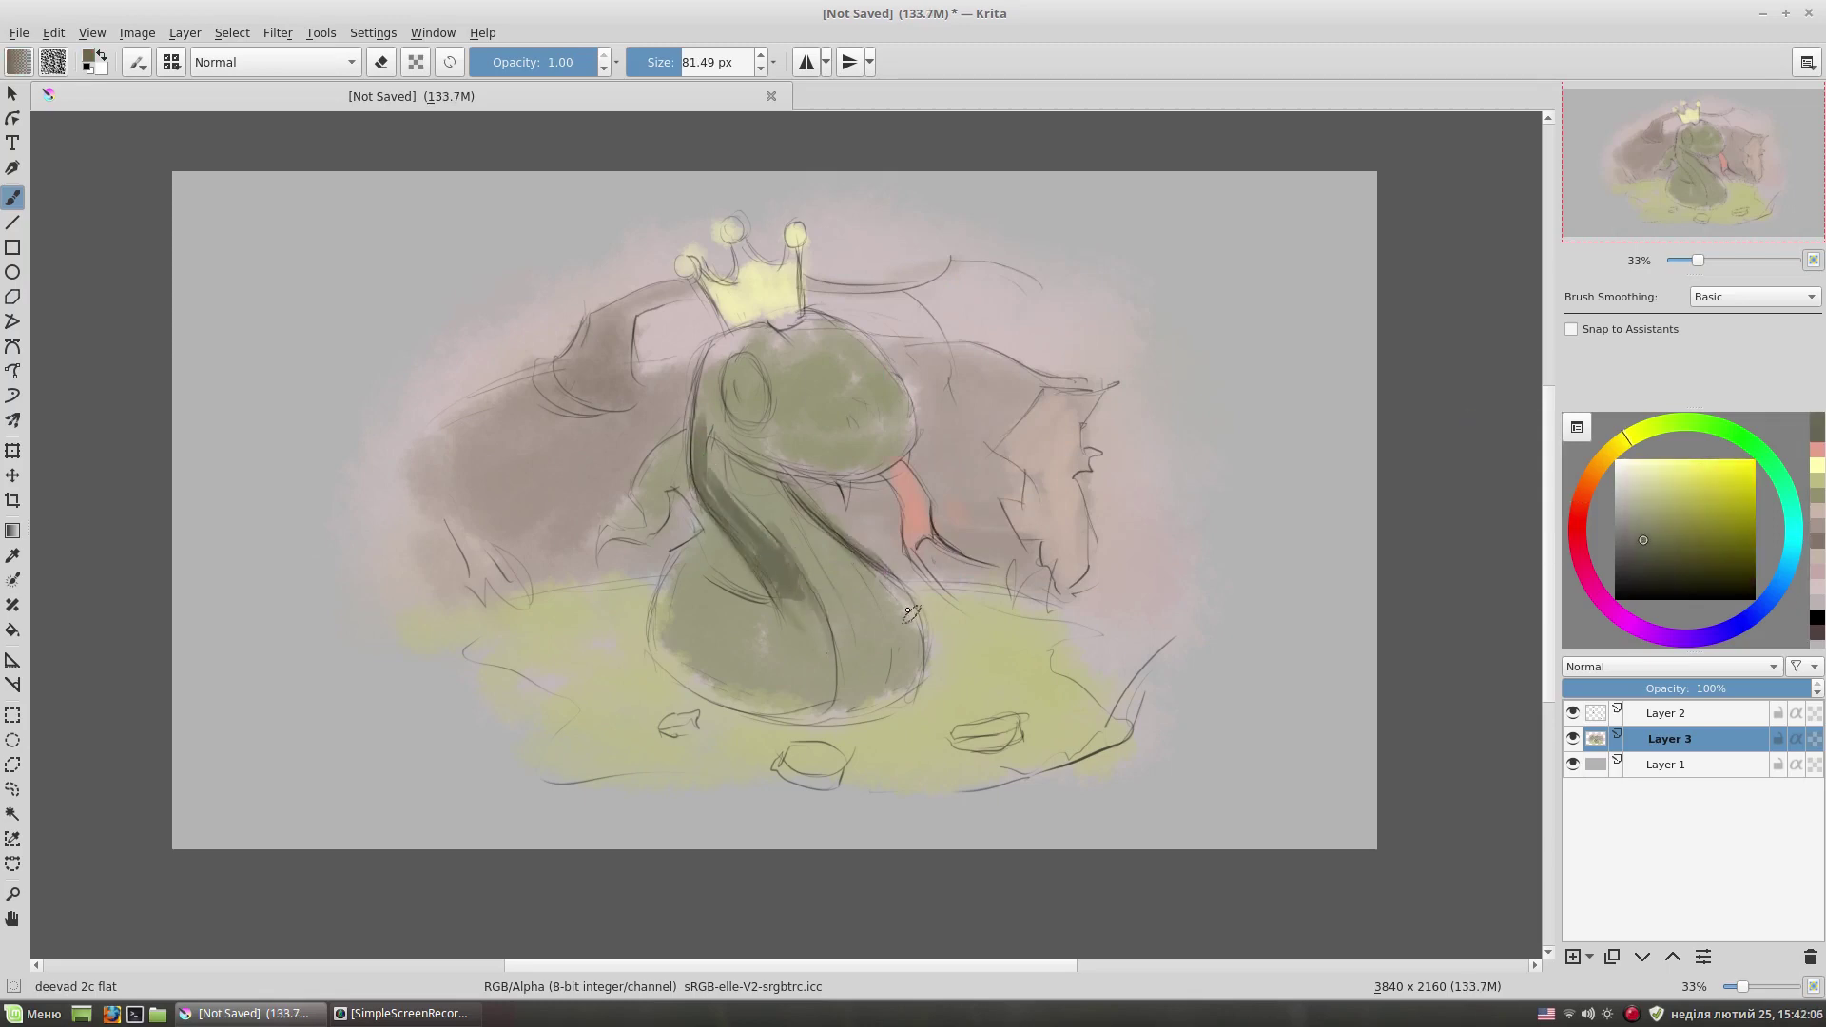
pyautogui.moveTo(709, 542); pyautogui.dragTo(832, 680)
pyautogui.keyDown('ctrl'); pyautogui.click(732, 571); pyautogui.keyUp('ctrl')
pyautogui.moveTo(656, 647); pyautogui.dragTo(832, 709)
pyautogui.moveTo(657, 561)
pyautogui.mouseDown()
pyautogui.moveTo(713, 651)
pyautogui.moveTo(785, 680)
pyautogui.mouseUp()
# - Soften the dark lower body with lighter olive and light strokes down the body
pyautogui.keyDown('ctrl'); pyautogui.click(723, 599); pyautogui.keyUp('ctrl')
pyautogui.moveTo(704, 576); pyautogui.dragTo(794, 661)
pyautogui.keyDown('ctrl'); pyautogui.click(808, 437); pyautogui.keyUp('ctrl')
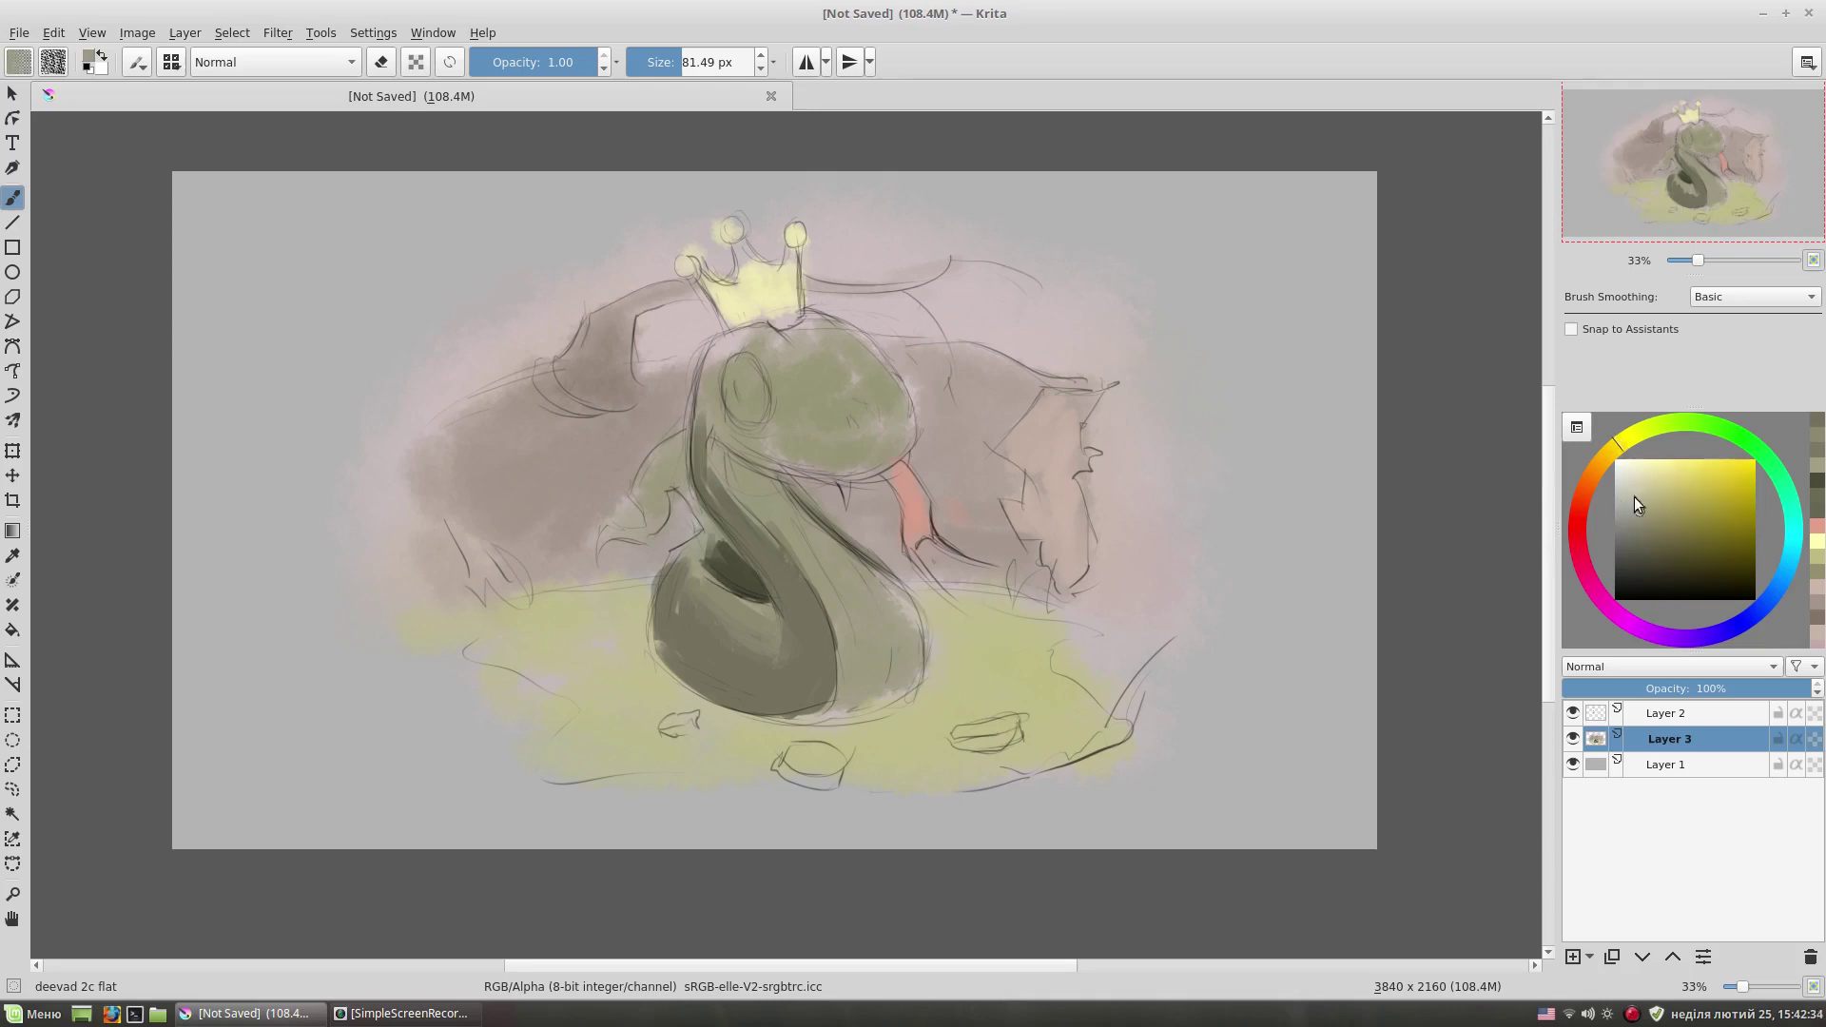
pyautogui.moveTo(723, 454); pyautogui.dragTo(884, 666)
pyautogui.click(1630, 519)
pyautogui.moveTo(799, 719)
pyautogui.mouseDown()
pyautogui.moveTo(918, 661)
pyautogui.moveTo(884, 657)
pyautogui.moveTo(790, 728)
pyautogui.moveTo(713, 708)
pyautogui.moveTo(646, 628)
pyautogui.mouseUp()
# - Paint dark olive shadow strokes under the snake and dab lighter marks near its base
pyautogui.rightClick(916, 532)
pyautogui.click(855, 679)
pyautogui.rightClick(901, 551)
pyautogui.click(995, 667)
pyautogui.keyDown('ctrl'); pyautogui.click(713, 656); pyautogui.keyUp('ctrl')
pyautogui.press('[')
pyautogui.press('[')
pyautogui.keyDown('ctrl'); pyautogui.click(690, 666); pyautogui.keyUp('ctrl')
pyautogui.moveTo(685, 718)
pyautogui.mouseDown()
pyautogui.moveTo(846, 728)
pyautogui.moveTo(984, 683)
pyautogui.moveTo(936, 673)
pyautogui.moveTo(909, 712)
pyautogui.mouseUp()
pyautogui.press(']')
pyautogui.press(']')
pyautogui.keyDown('ctrl'); pyautogui.click(937, 677); pyautogui.keyUp('ctrl')
pyautogui.keyDown('ctrl'); pyautogui.click(961, 680); pyautogui.keyUp('ctrl')
# - Shade the head in light and dark green and darken the neck's left edge and curl
pyautogui.keyDown('ctrl'); pyautogui.click(894, 433); pyautogui.keyUp('ctrl')
pyautogui.moveTo(791, 345)
pyautogui.mouseDown()
pyautogui.moveTo(856, 388)
pyautogui.moveTo(858, 413)
pyautogui.mouseUp()
pyautogui.keyDown('ctrl'); pyautogui.click(780, 499); pyautogui.keyUp('ctrl')
pyautogui.moveTo(704, 447)
pyautogui.mouseDown()
pyautogui.moveTo(875, 447)
pyautogui.moveTo(727, 363)
pyautogui.moveTo(710, 412)
pyautogui.mouseUp()
pyautogui.keyDown('ctrl'); pyautogui.click(721, 515); pyautogui.keyUp('ctrl')
pyautogui.moveTo(704, 542)
pyautogui.mouseDown()
pyautogui.moveTo(637, 513)
pyautogui.moveTo(724, 554)
pyautogui.mouseUp()
pyautogui.press('[')
pyautogui.press('[')
pyautogui.moveTo(685, 489); pyautogui.dragTo(738, 561)
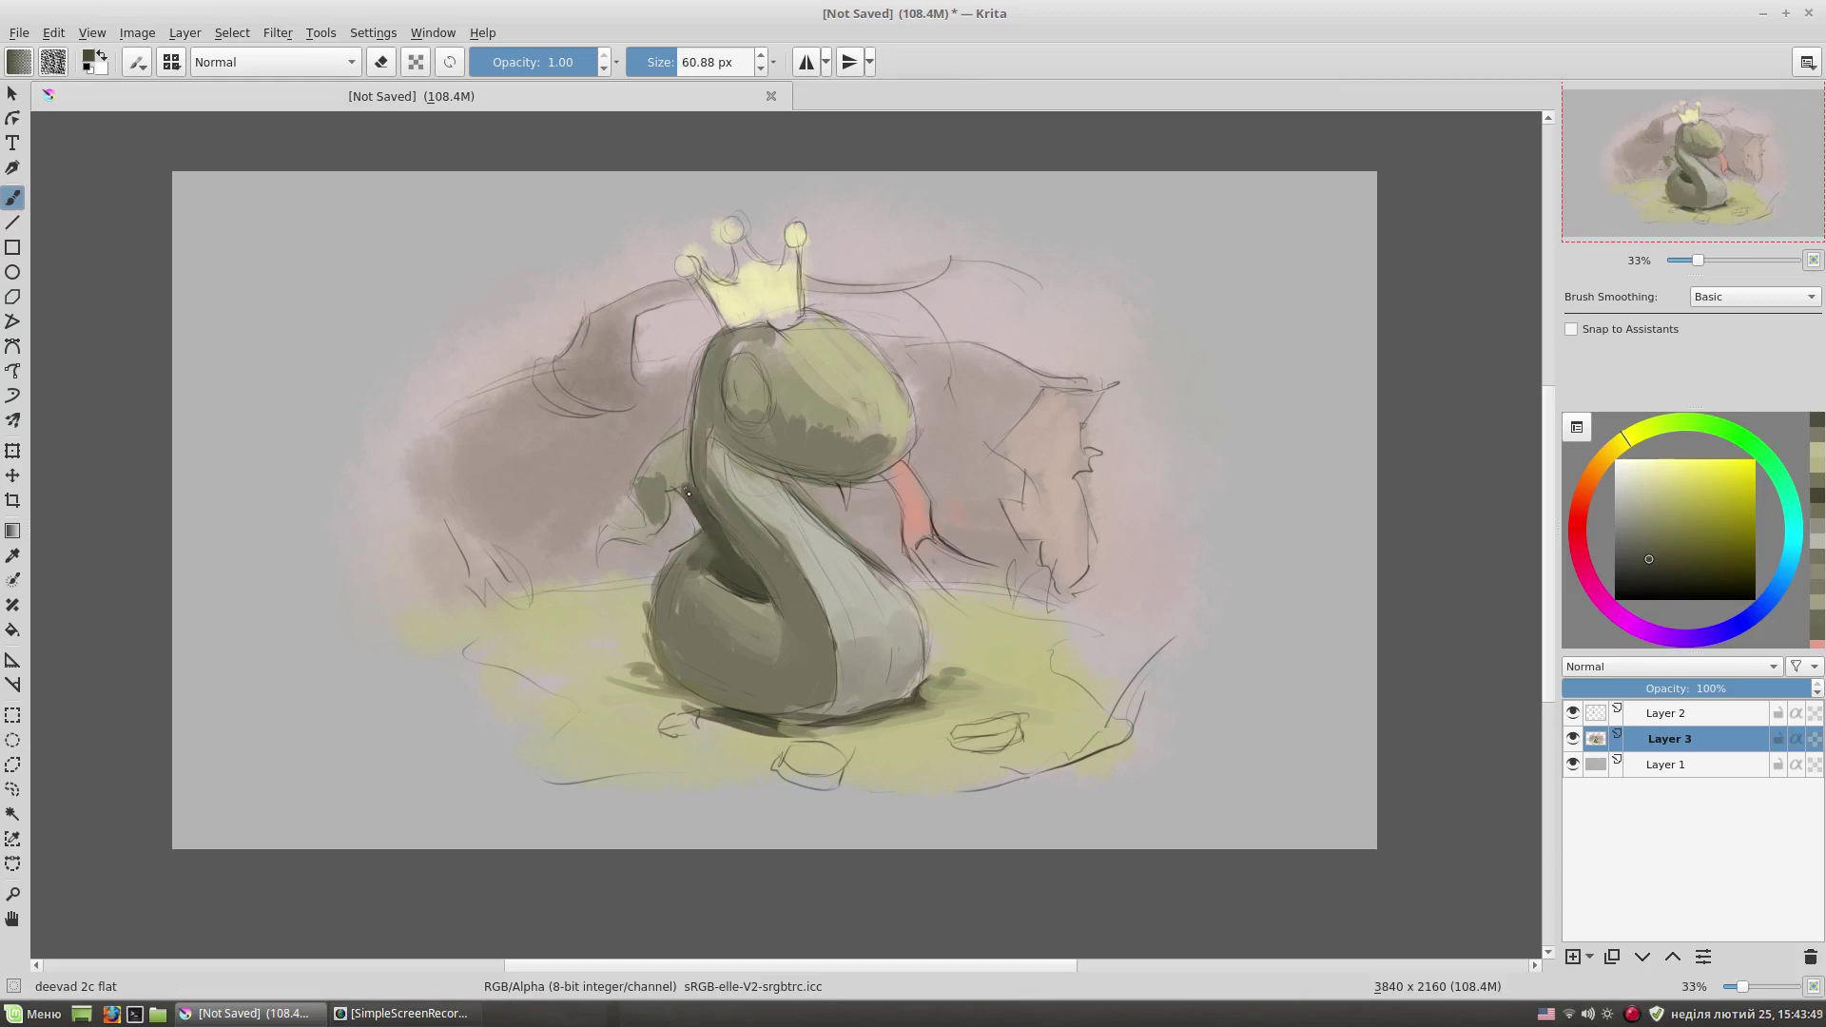
pyautogui.moveTo(670, 490)
pyautogui.mouseDown()
pyautogui.moveTo(655, 454)
pyautogui.moveTo(604, 542)
pyautogui.moveTo(656, 519)
pyautogui.mouseUp()
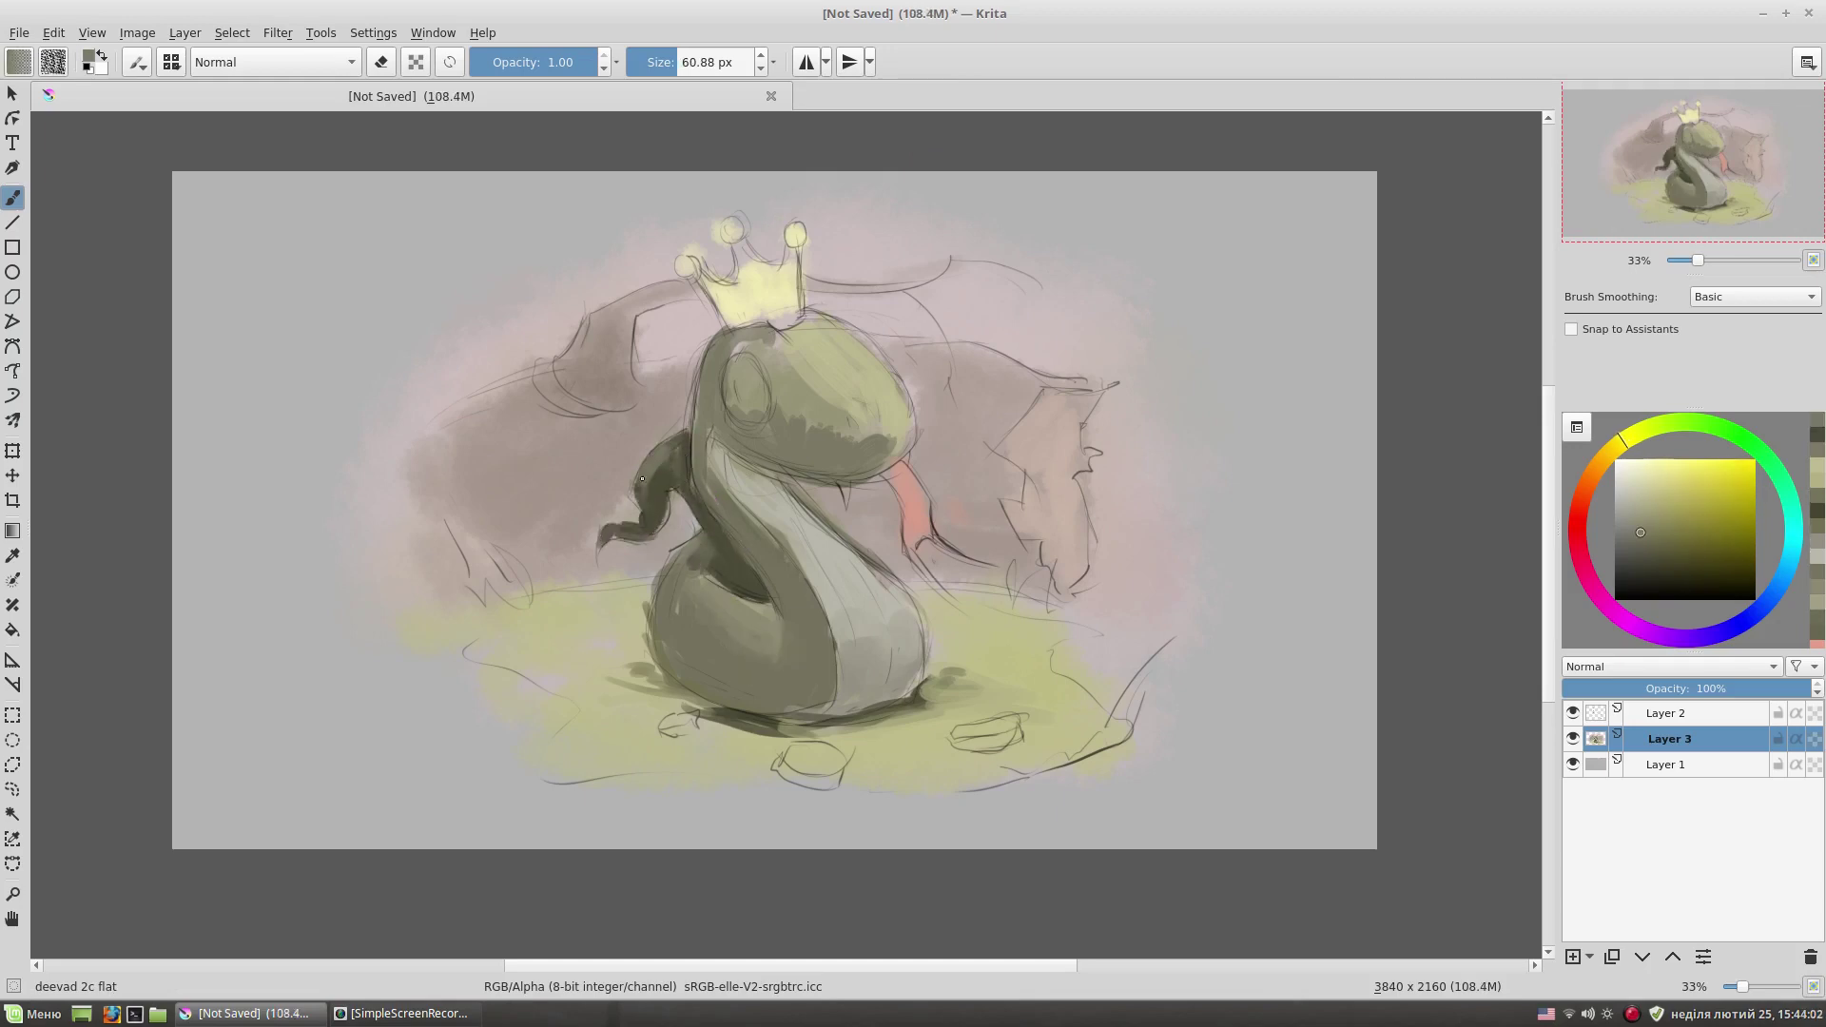
# - Paint a teal-grey rim light along the curling shape and the neck's left edge
pyautogui.click(1628, 528)
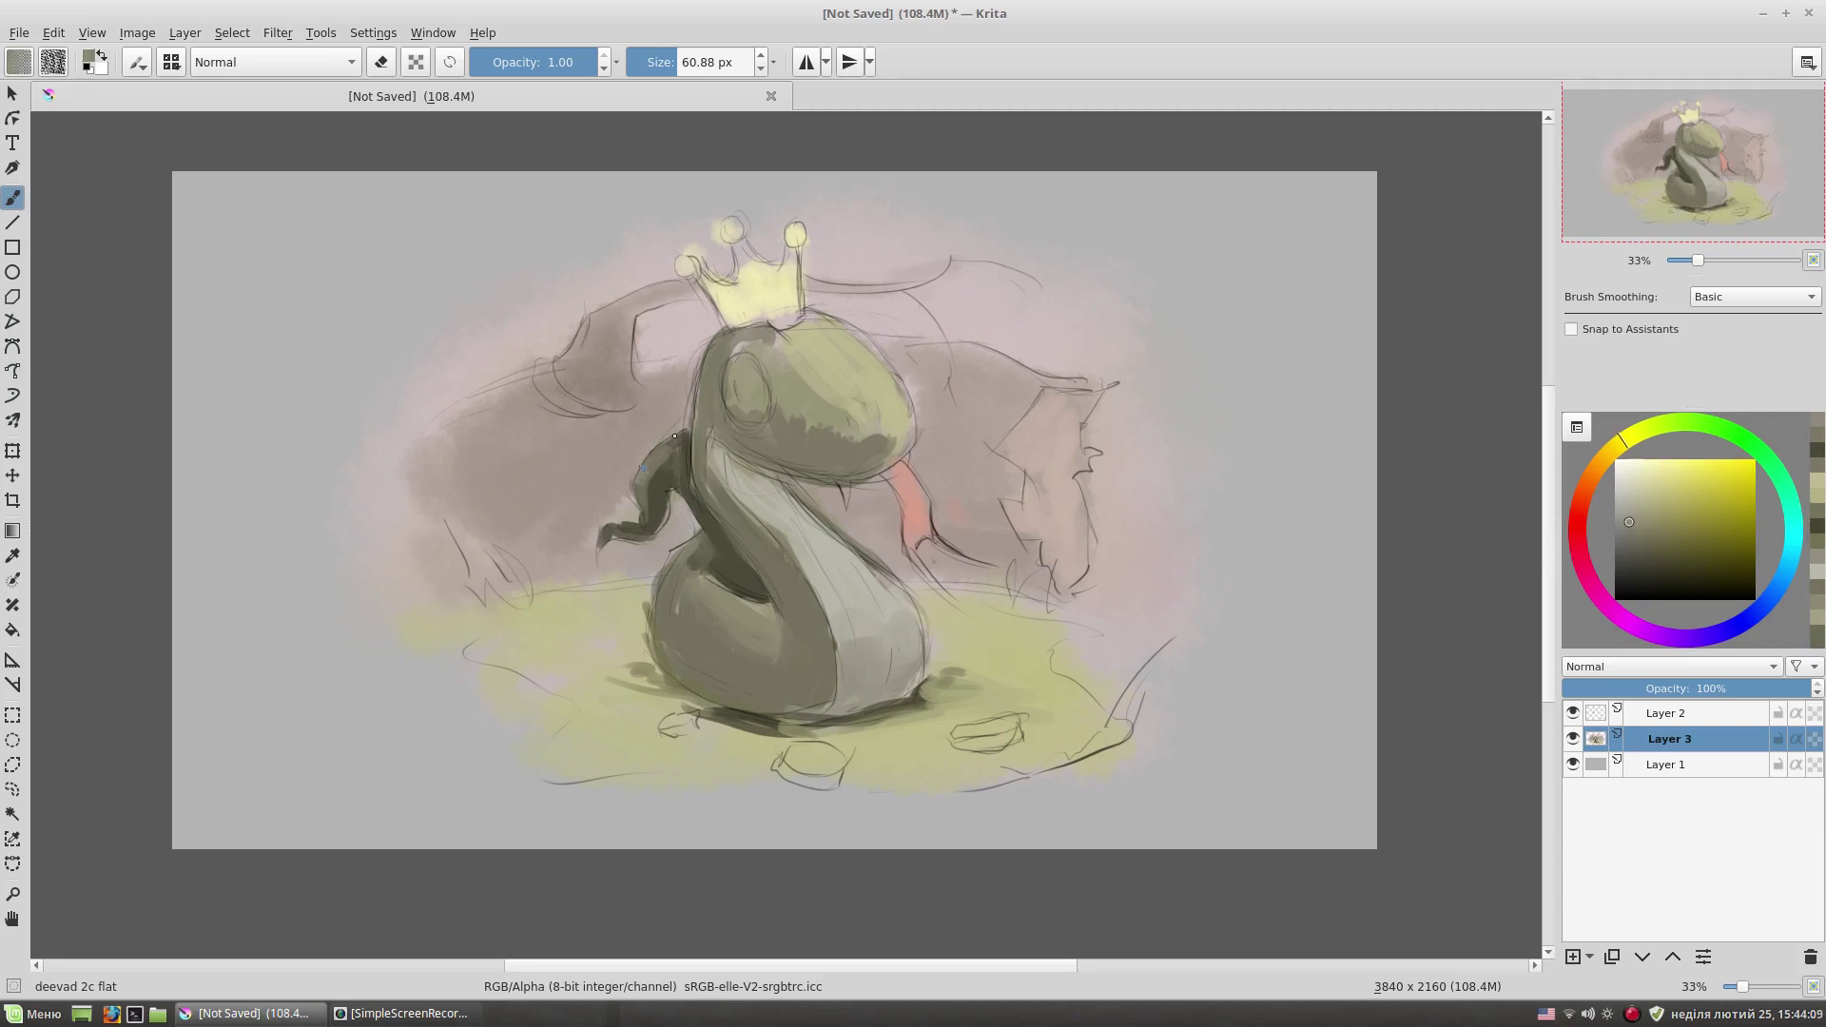
pyautogui.click(1786, 506)
pyautogui.click(1788, 545)
pyautogui.moveTo(656, 449); pyautogui.dragTo(646, 486)
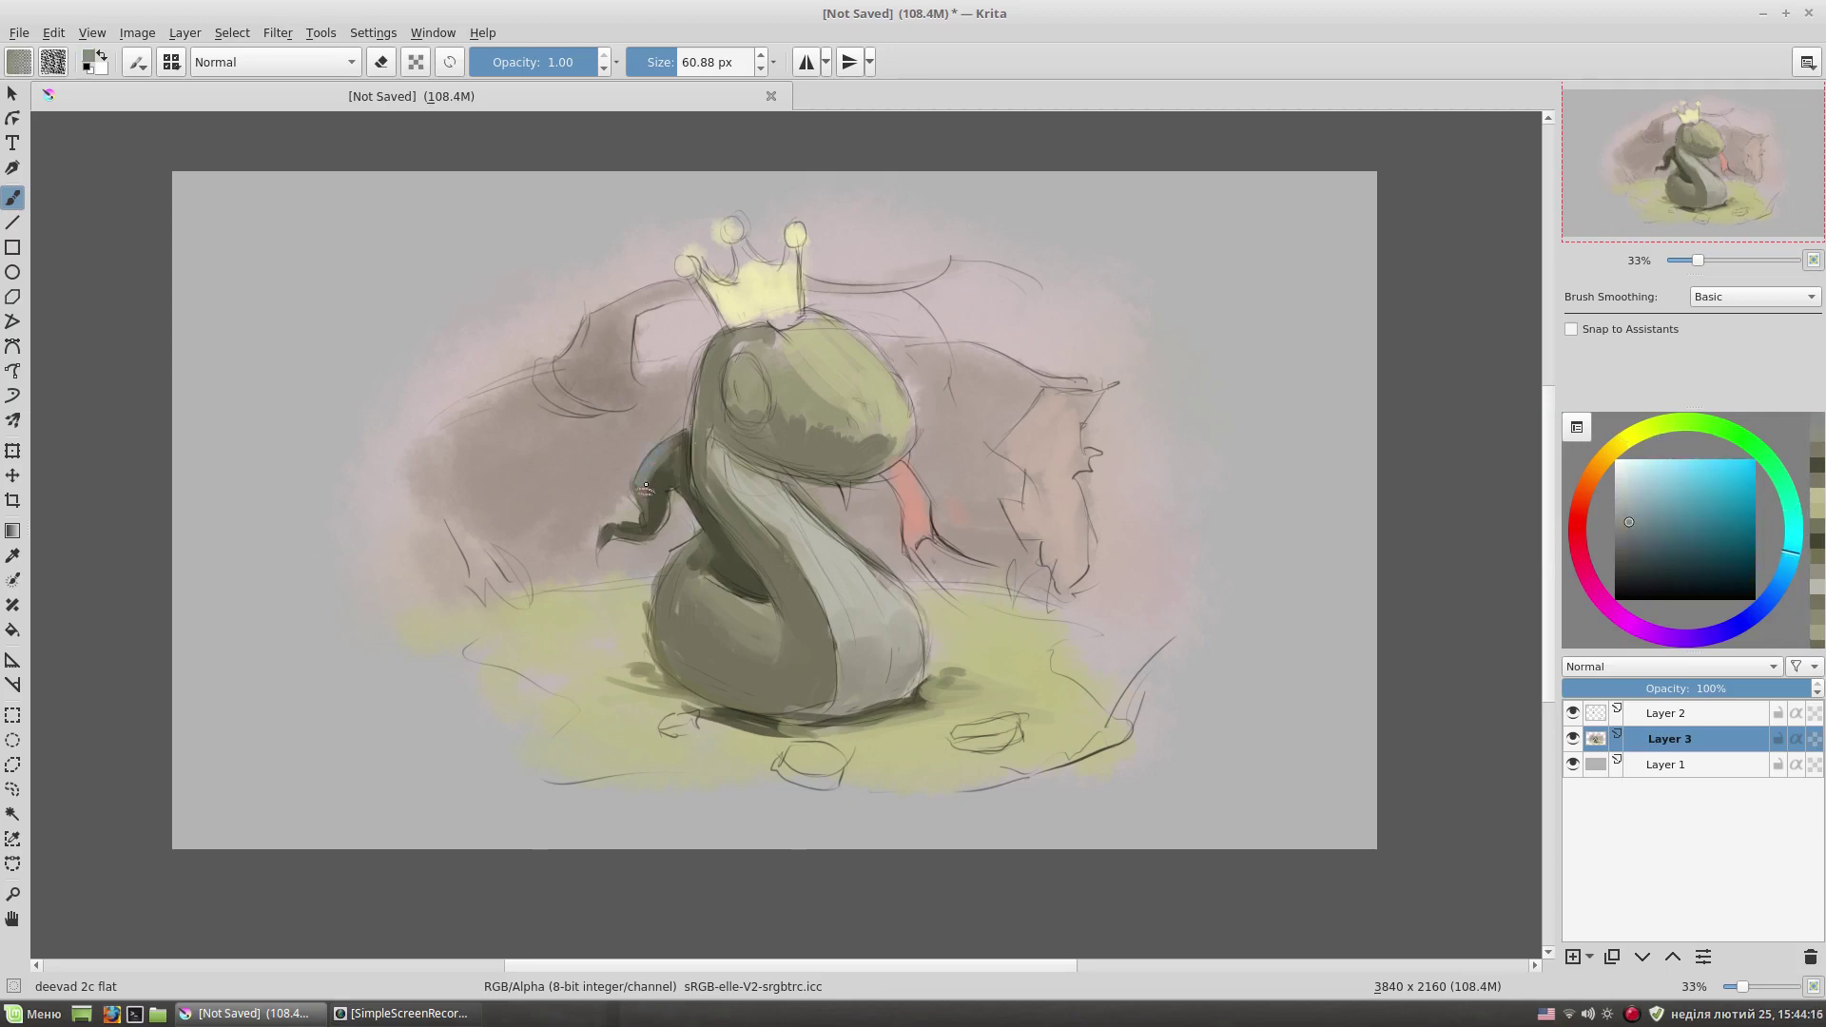
pyautogui.moveTo(702, 395); pyautogui.dragTo(747, 699)
pyautogui.keyDown('ctrl'); pyautogui.click(699, 657); pyautogui.keyUp('ctrl')
# - Paint a pale yellow eye, then choose a paler yellow-white for it
pyautogui.click(1574, 713)
pyautogui.keyDown('ctrl'); pyautogui.click(788, 276); pyautogui.keyUp('ctrl')
pyautogui.moveTo(737, 362); pyautogui.dragTo(747, 400)
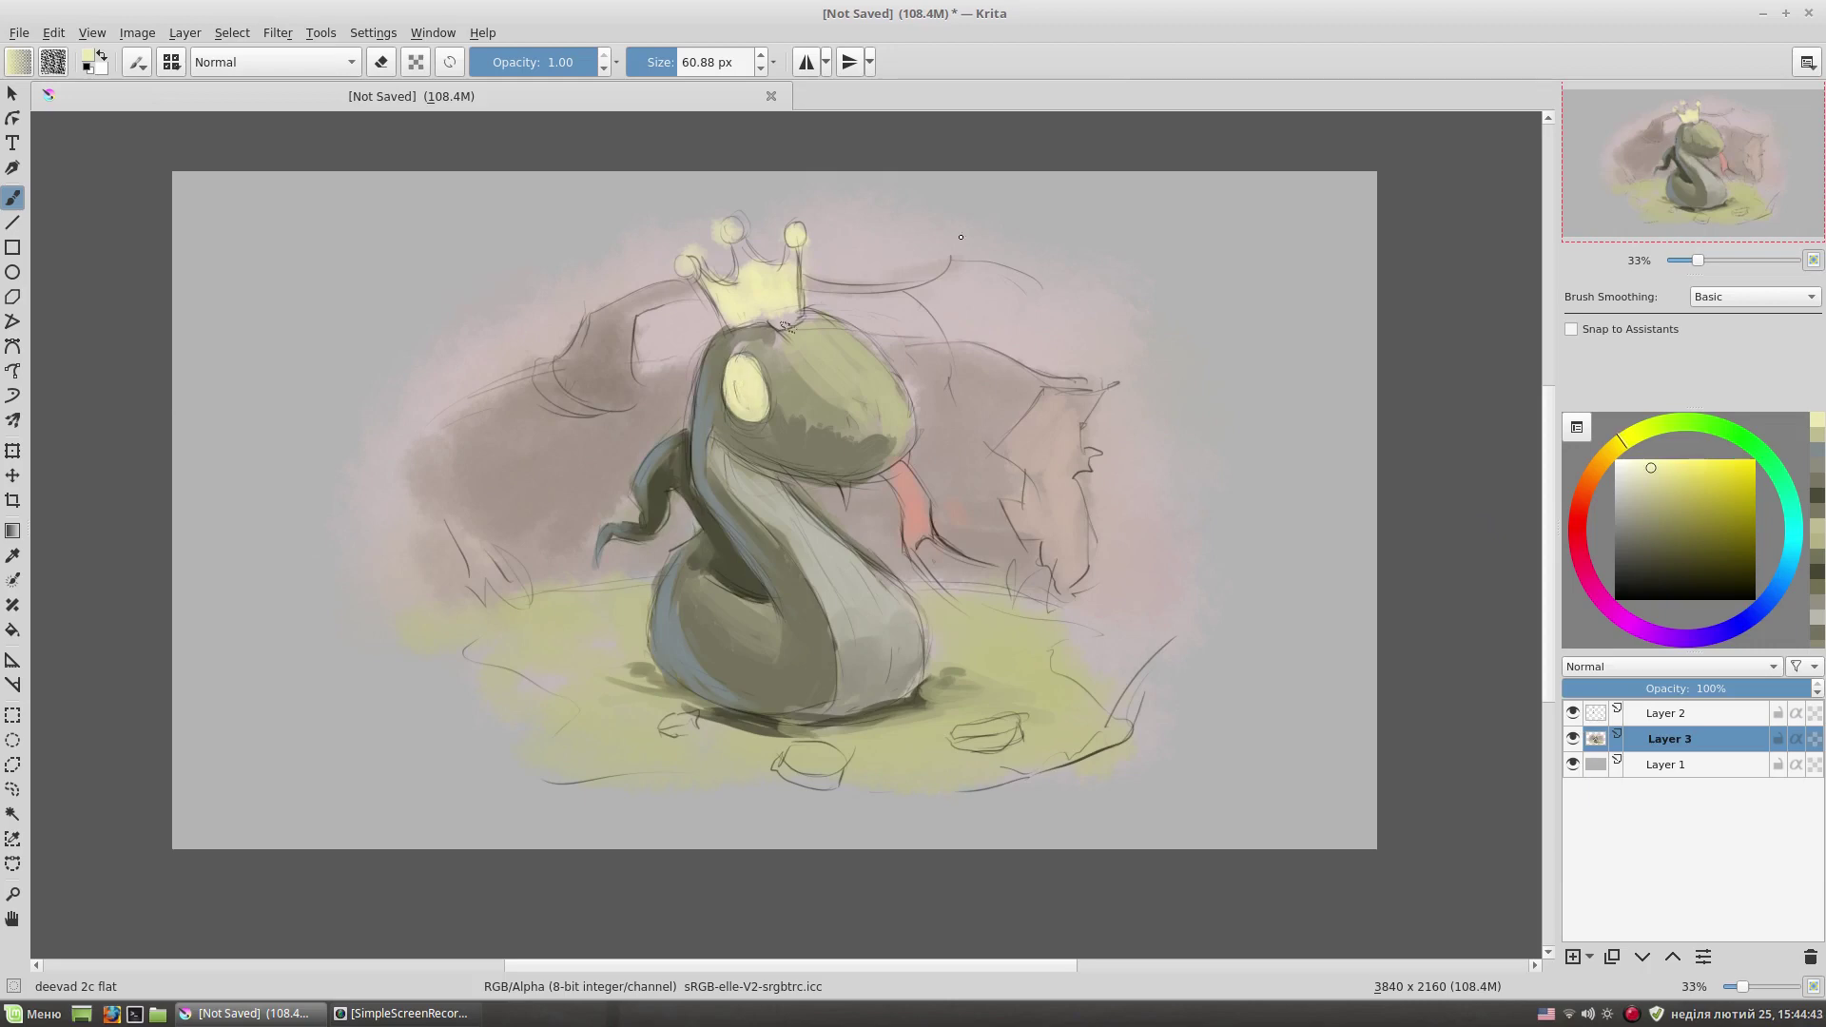
pyautogui.keyDown('ctrl'); pyautogui.click(739, 362); pyautogui.keyUp('ctrl')
pyautogui.rightClick(1002, 407)
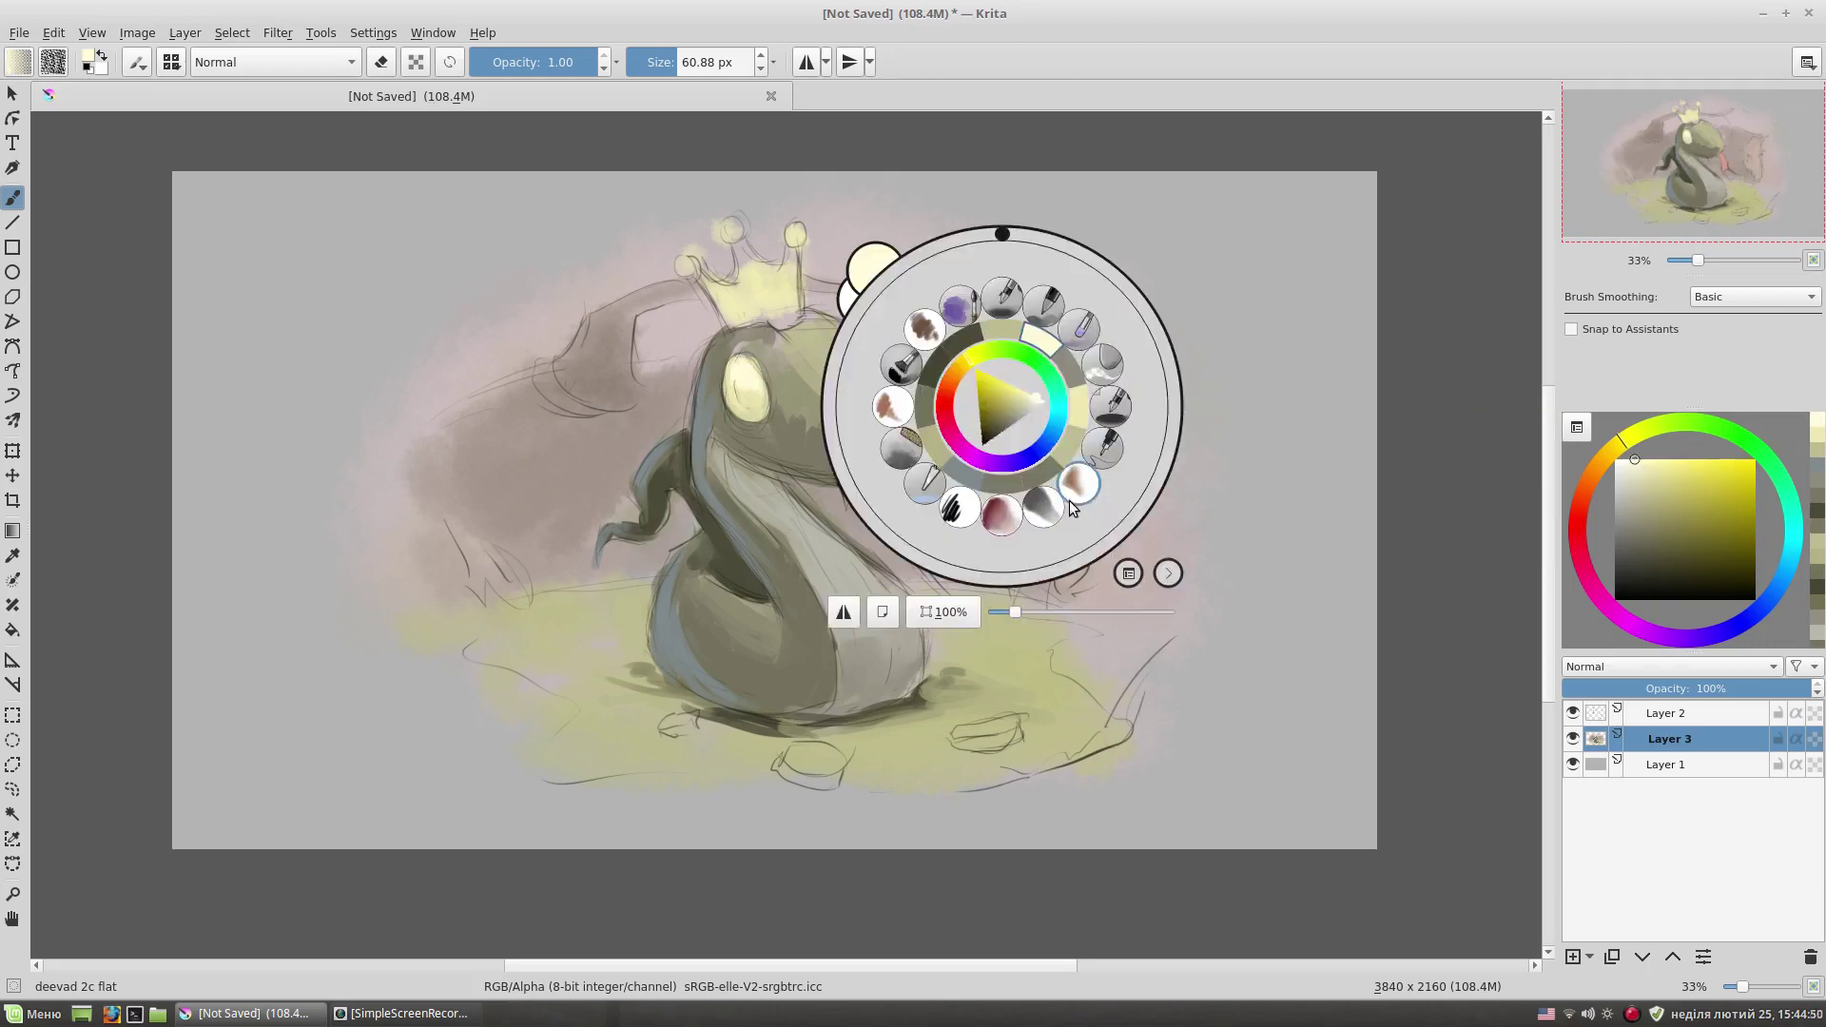
# - Paint dark strokes along the neck below the eye with the flat brush
pyautogui.click(865, 409)
pyautogui.rightClick(889, 408)
pyautogui.click(761, 409)
pyautogui.click(1649, 560)
pyautogui.moveTo(719, 438); pyautogui.dragTo(809, 509)
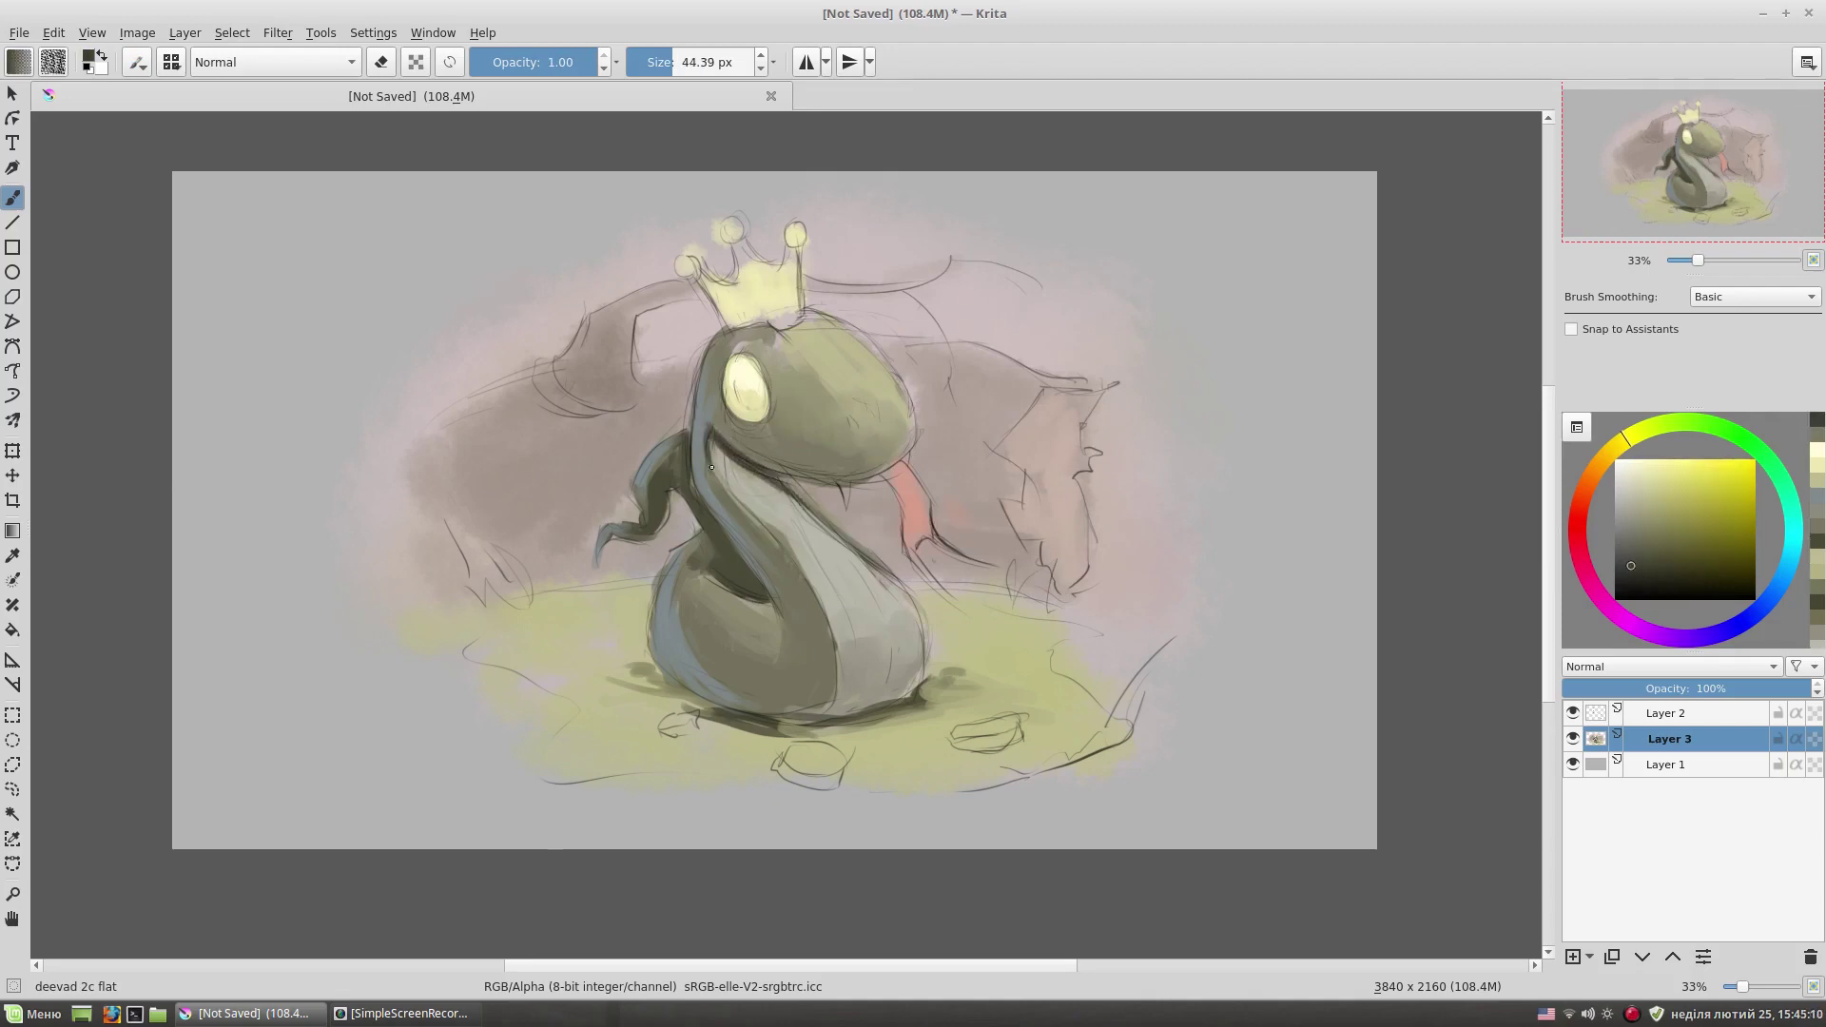
# - Add light grey strokes on the belly and light highlights on the head
pyautogui.keyDown('ctrl'); pyautogui.click(829, 542); pyautogui.keyUp('ctrl')
pyautogui.moveTo(842, 504)
pyautogui.mouseDown()
pyautogui.moveTo(771, 571)
pyautogui.moveTo(856, 590)
pyautogui.mouseUp()
pyautogui.keyDown('ctrl'); pyautogui.click(901, 412); pyautogui.keyUp('ctrl')
pyautogui.moveTo(827, 333)
pyautogui.mouseDown()
pyautogui.moveTo(875, 400)
pyautogui.moveTo(902, 382)
pyautogui.moveTo(825, 548)
pyautogui.mouseUp()
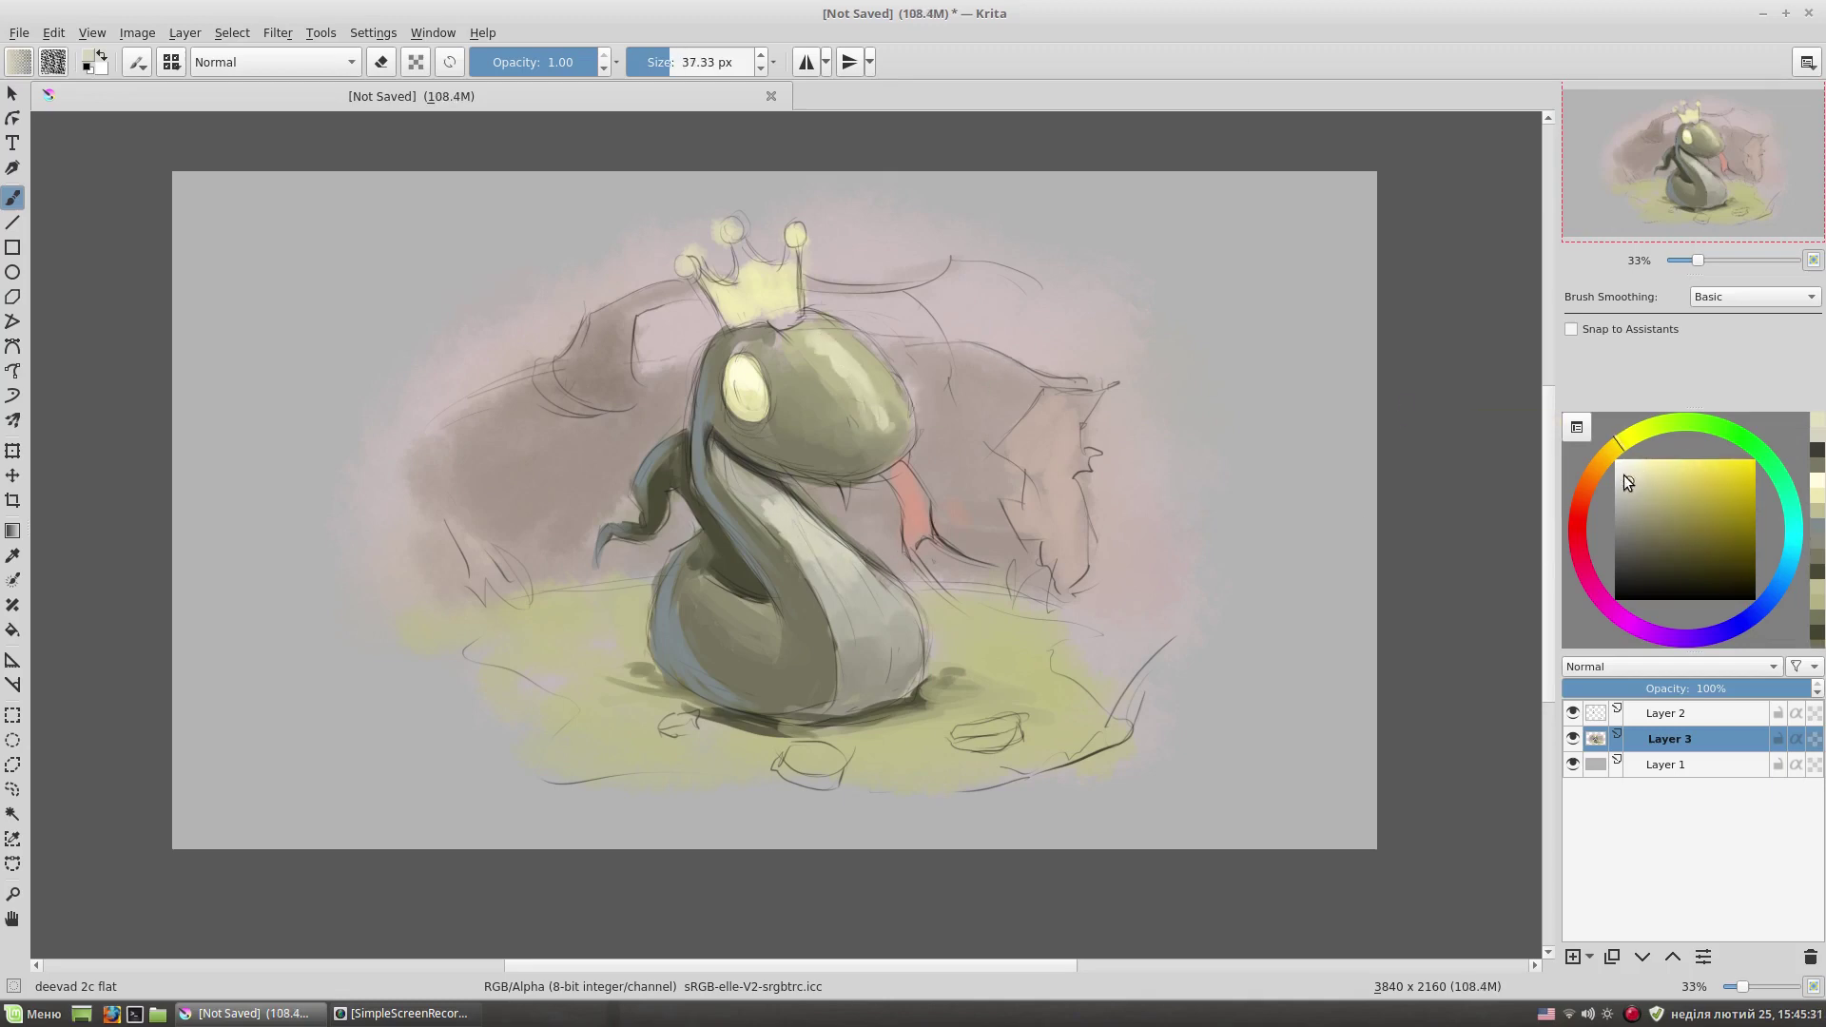
pyautogui.moveTo(805, 524)
pyautogui.mouseDown()
pyautogui.moveTo(813, 565)
pyautogui.moveTo(895, 599)
pyautogui.moveTo(908, 656)
pyautogui.mouseUp()
# - Shade under the head and around the tongue with a muted orange-brown
pyautogui.rightClick(901, 605)
pyautogui.click(977, 685)
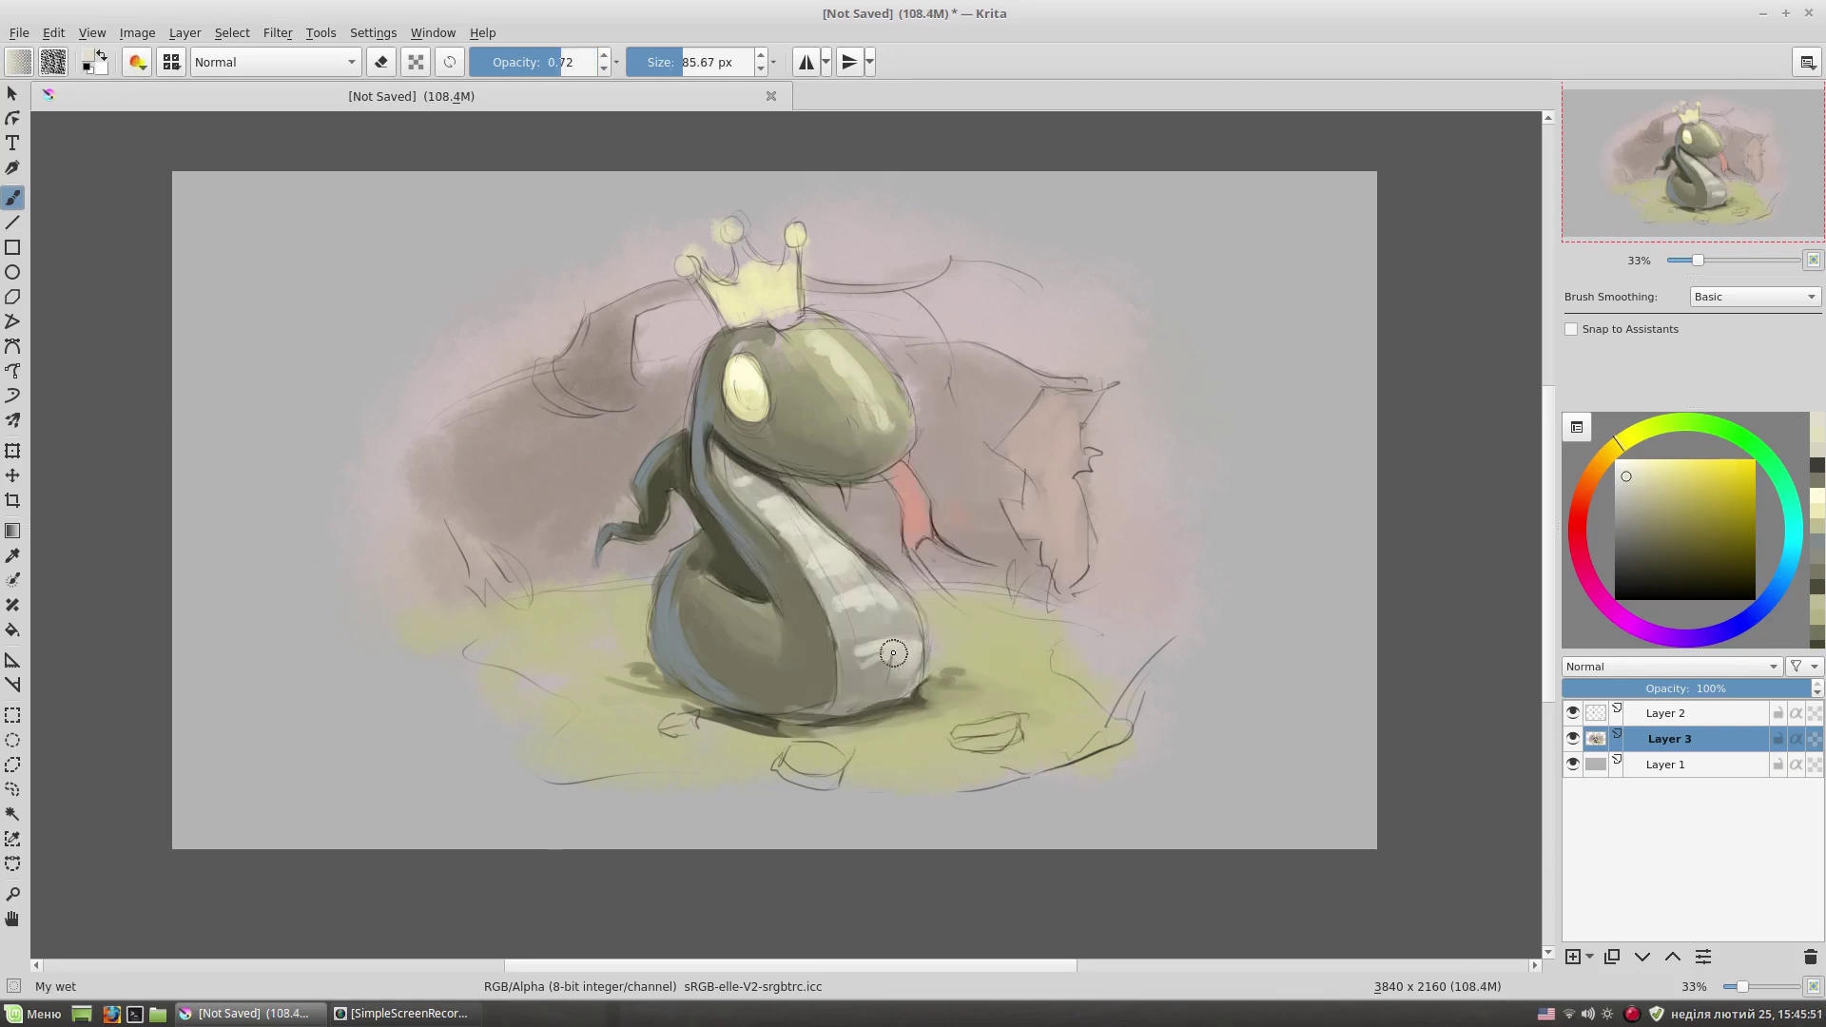
pyautogui.rightClick(1098, 502)
pyautogui.click(999, 466)
pyautogui.keyDown('ctrl'); pyautogui.click(902, 548); pyautogui.keyUp('ctrl')
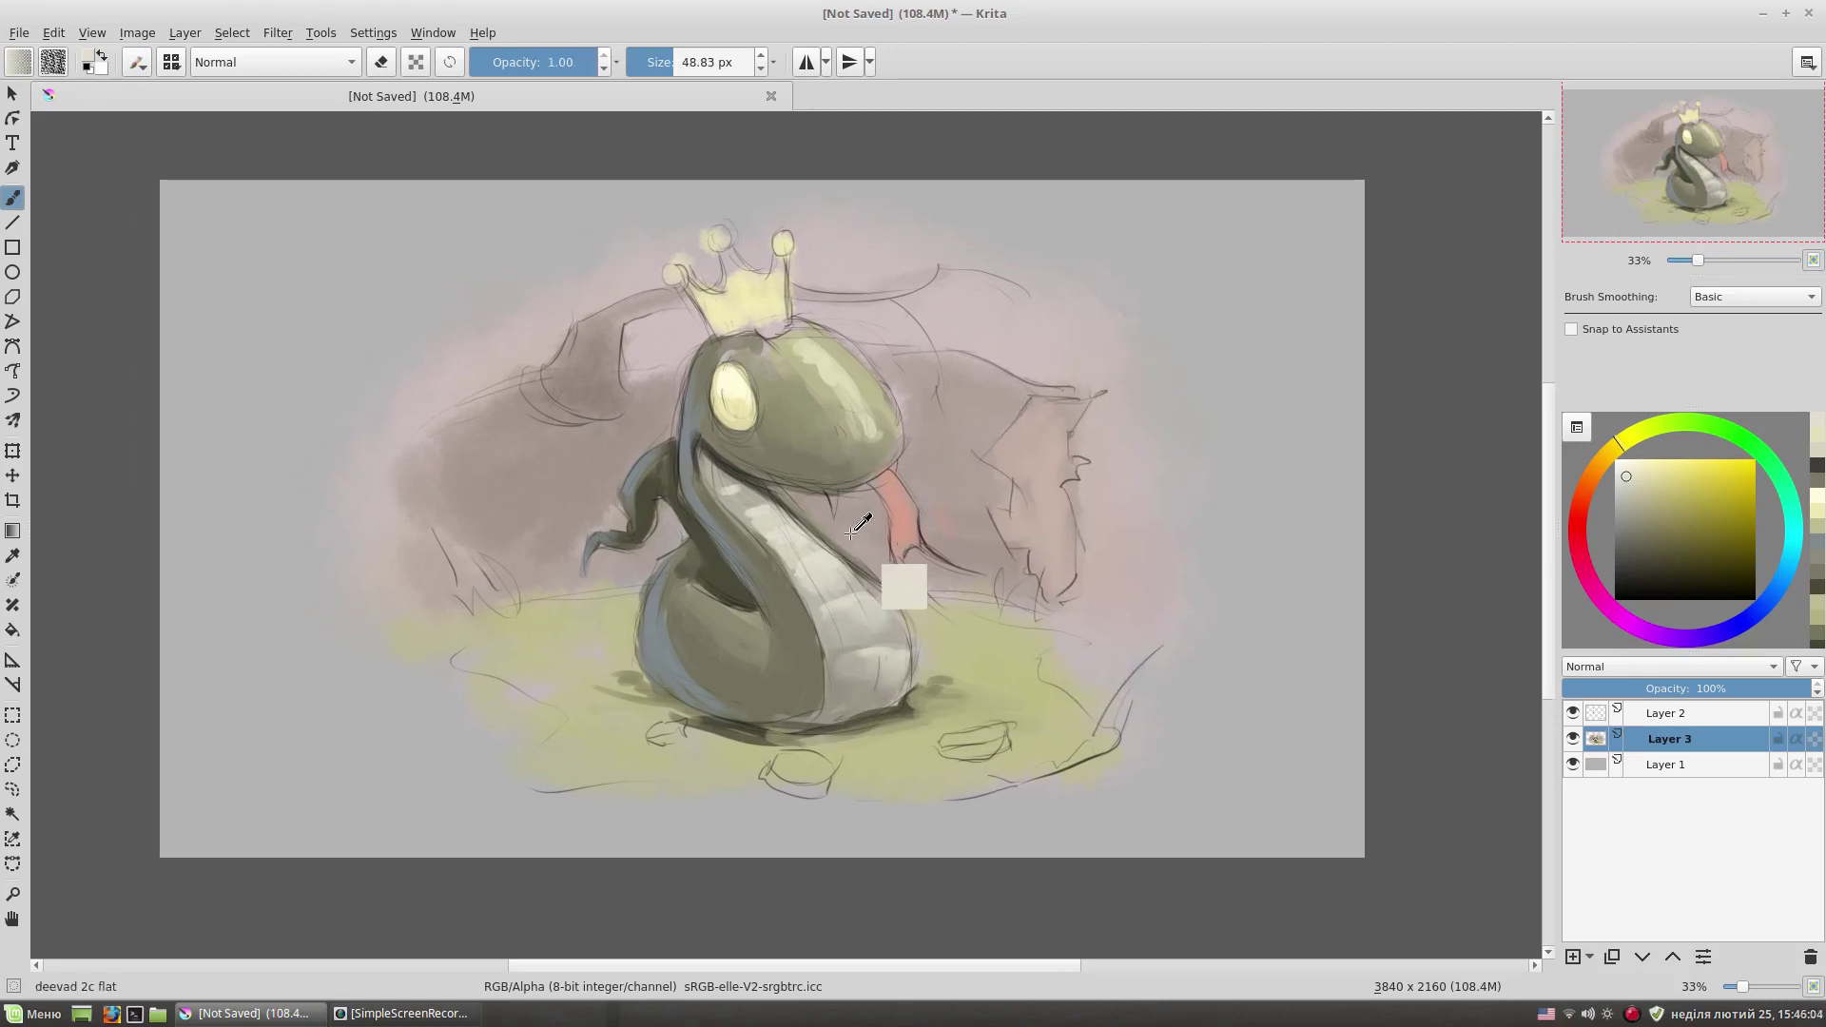
pyautogui.click(1635, 533)
pyautogui.moveTo(847, 552)
pyautogui.mouseDown()
pyautogui.moveTo(952, 594)
pyautogui.moveTo(1037, 580)
pyautogui.mouseUp()
pyautogui.moveTo(785, 490)
pyautogui.mouseDown()
pyautogui.moveTo(856, 542)
pyautogui.moveTo(875, 499)
pyautogui.moveTo(974, 566)
pyautogui.mouseUp()
# - Blend, then paint dark strokes below the tongue with the flat brush
pyautogui.rightClick(946, 405)
pyautogui.click(1000, 522)
pyautogui.rightClick(971, 366)
pyautogui.click(862, 364)
pyautogui.moveTo(1008, 590)
pyautogui.mouseDown()
pyautogui.moveTo(899, 595)
pyautogui.moveTo(999, 614)
pyautogui.mouseUp()
# - Sample tones from the painting, hide the sketch, and paint a stroke across the belly
pyautogui.keyDown('ctrl'); pyautogui.click(869, 575); pyautogui.keyUp('ctrl')
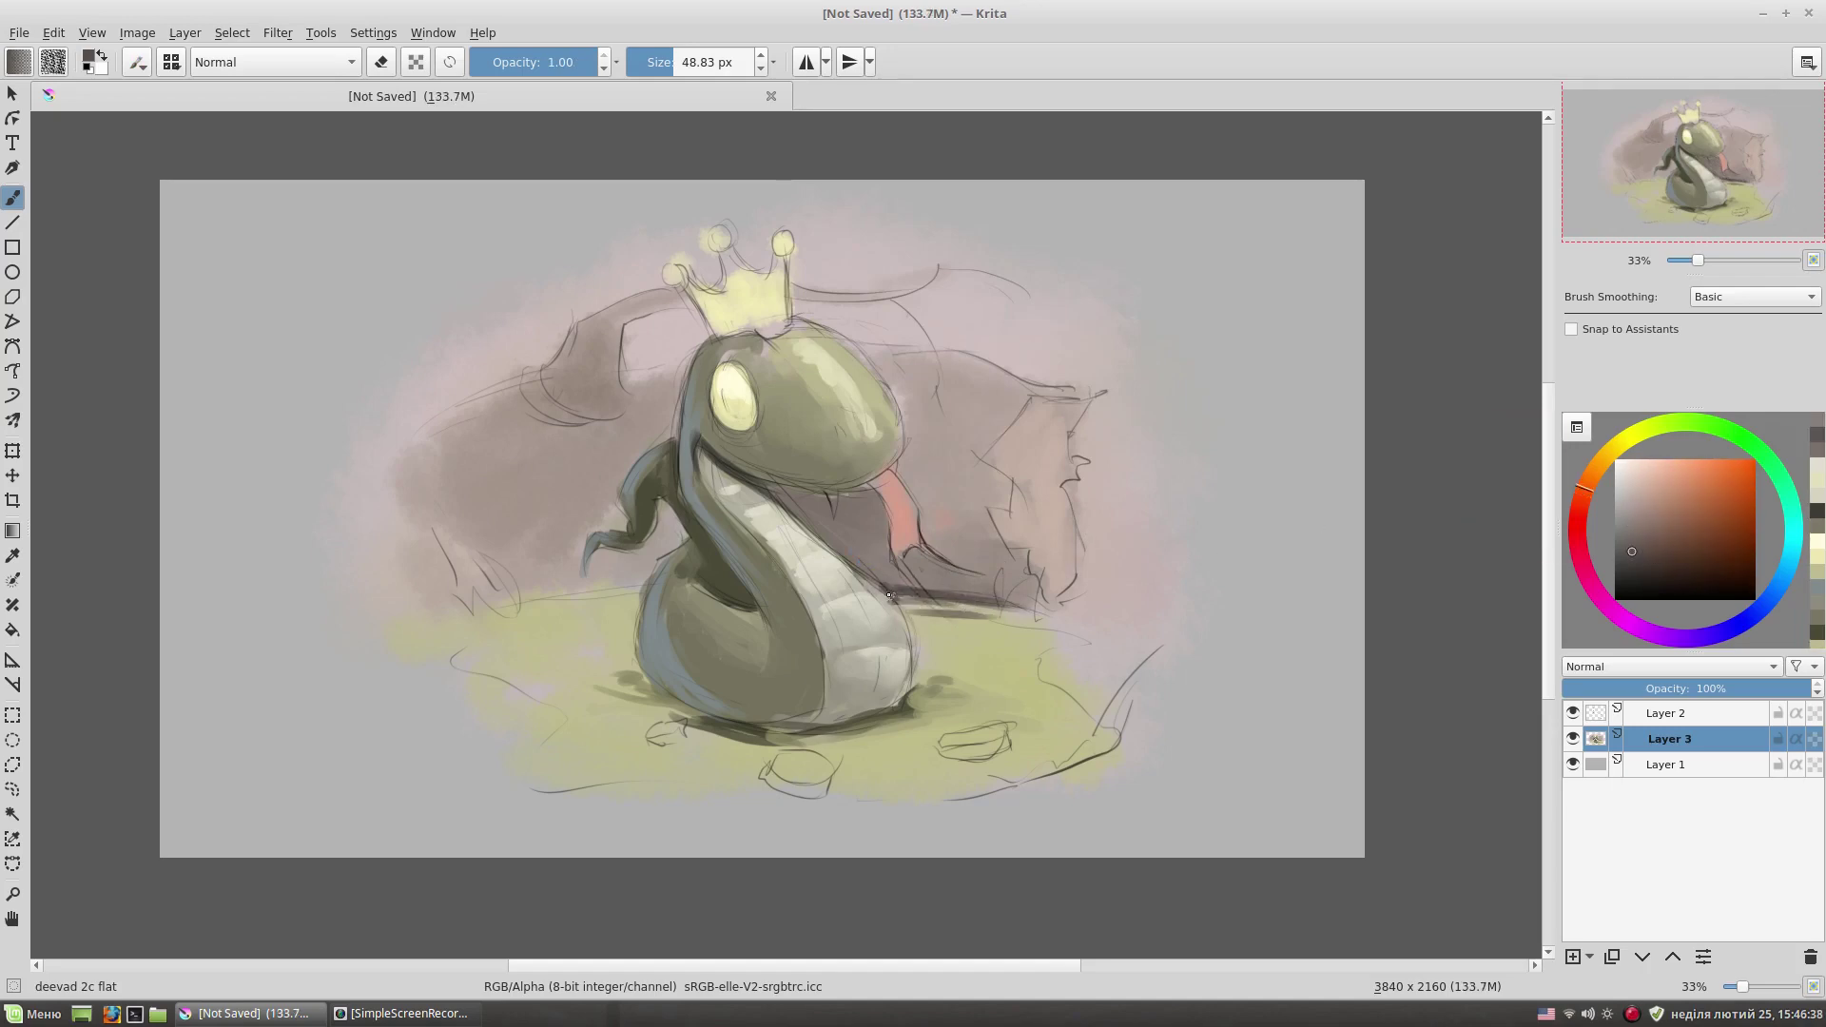
pyautogui.keyDown('ctrl'); pyautogui.click(906, 637); pyautogui.keyUp('ctrl')
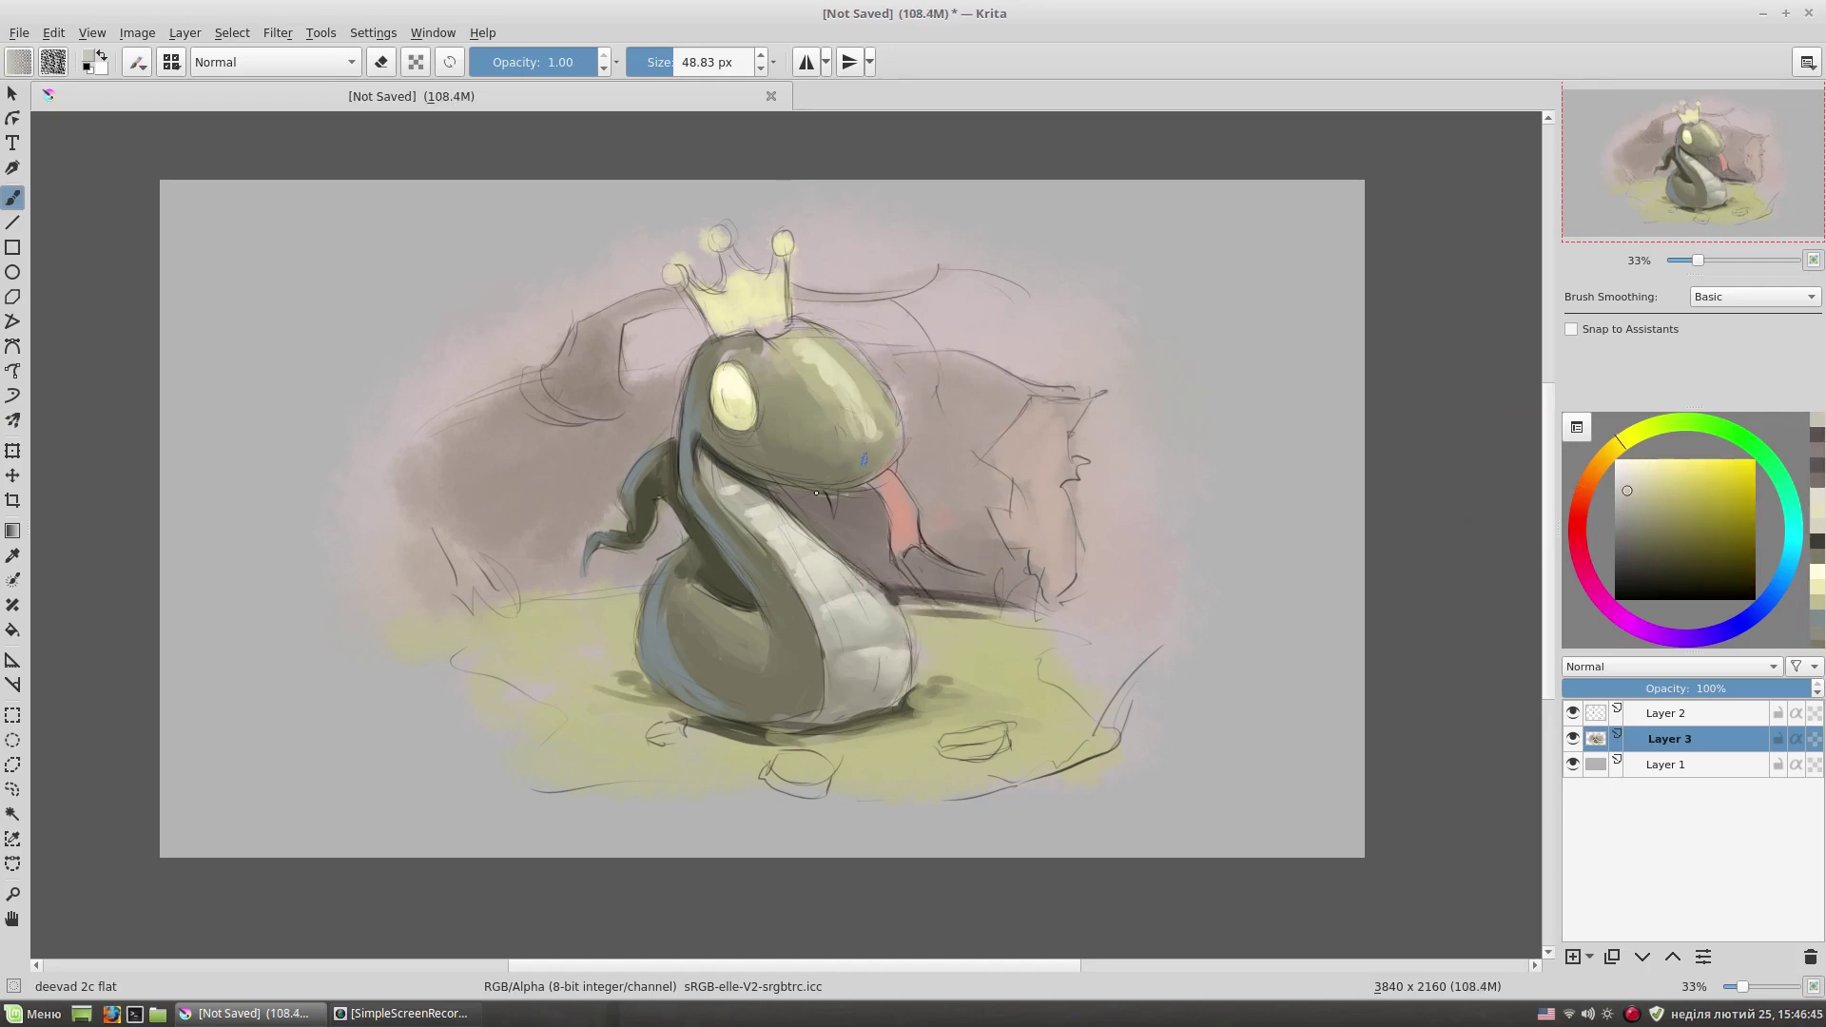
pyautogui.keyDown('ctrl'); pyautogui.click(712, 426); pyautogui.keyUp('ctrl')
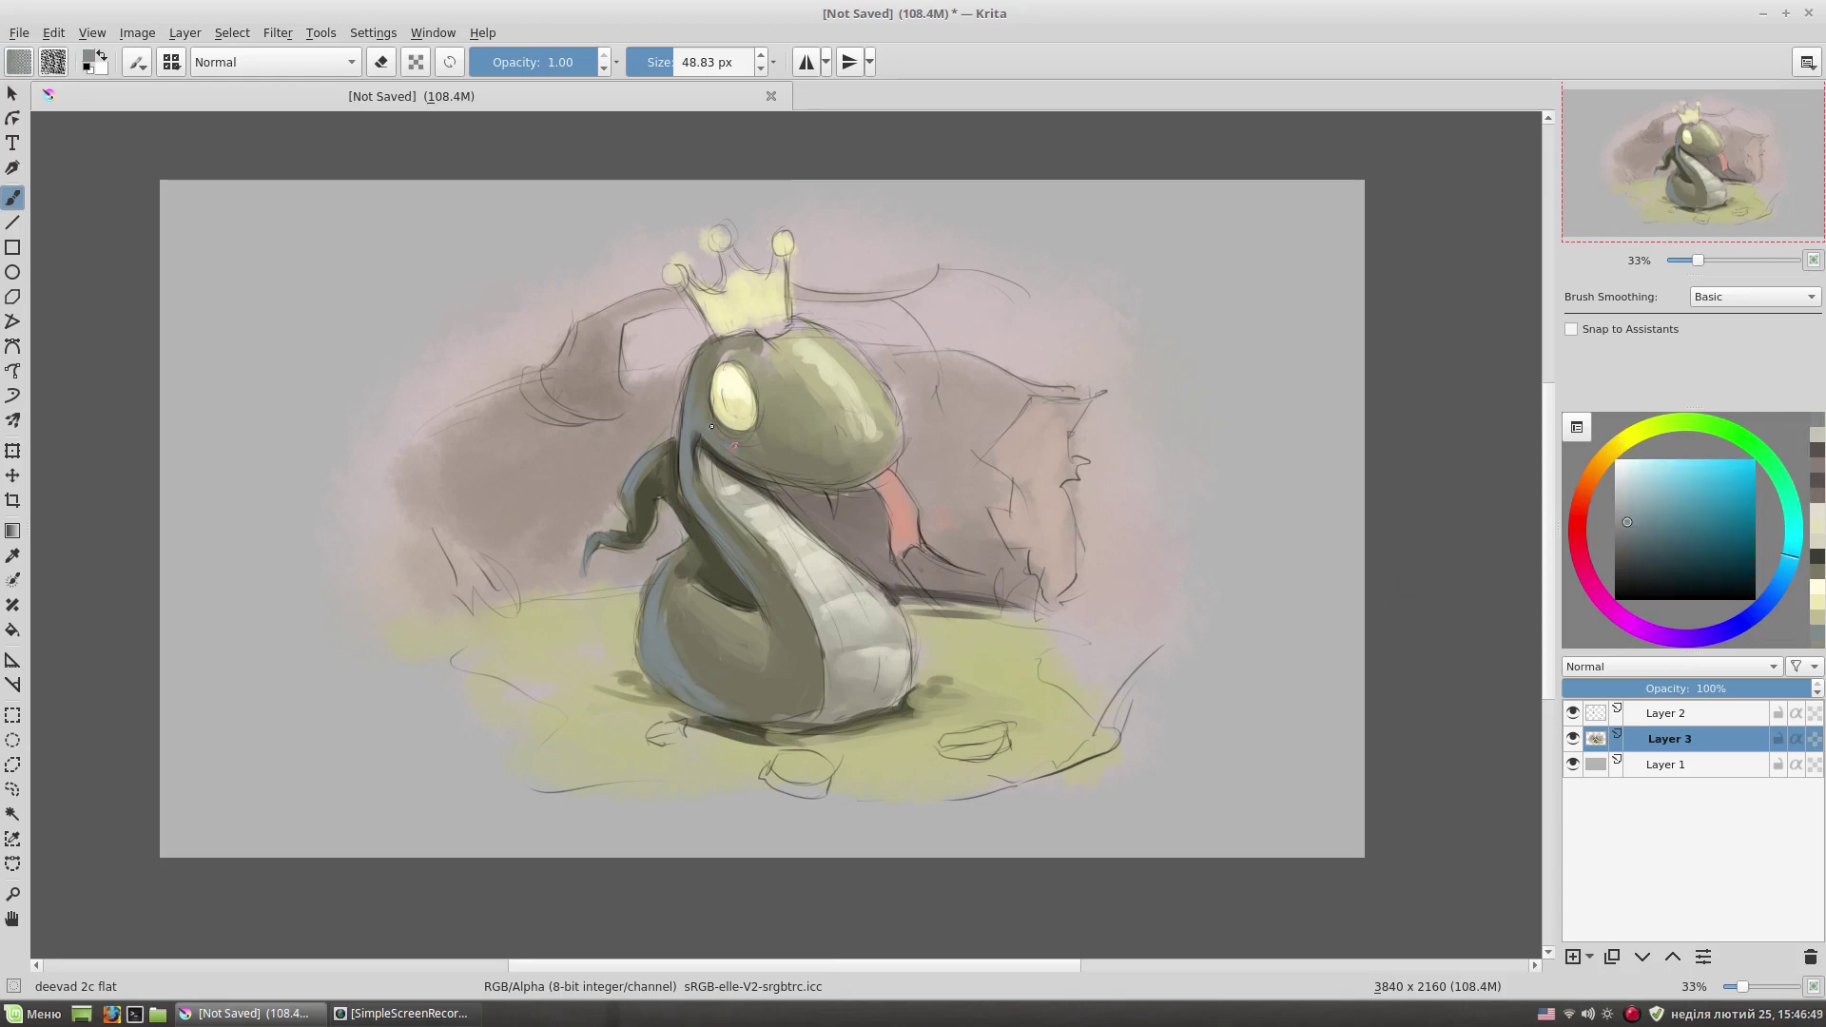
pyautogui.click(1575, 714)
pyautogui.keyDown('ctrl'); pyautogui.click(783, 640); pyautogui.keyUp('ctrl')
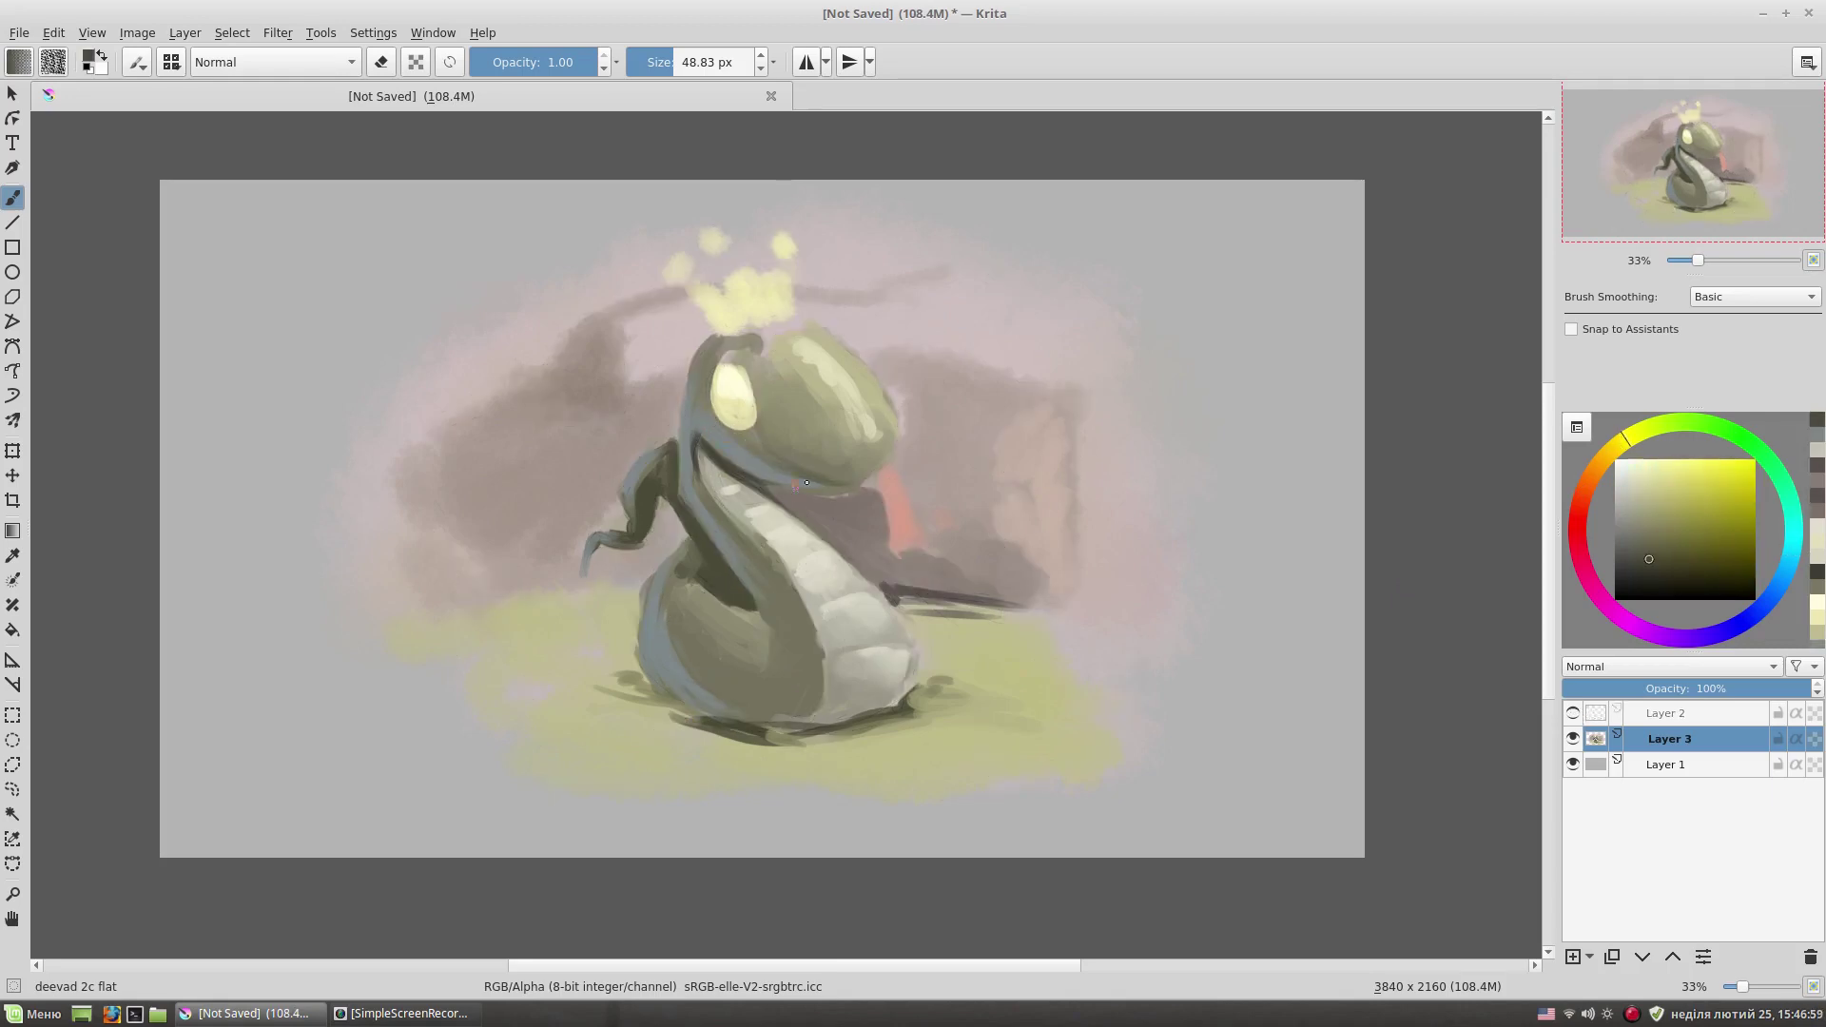
pyautogui.keyDown('ctrl'); pyautogui.click(769, 556); pyautogui.keyUp('ctrl')
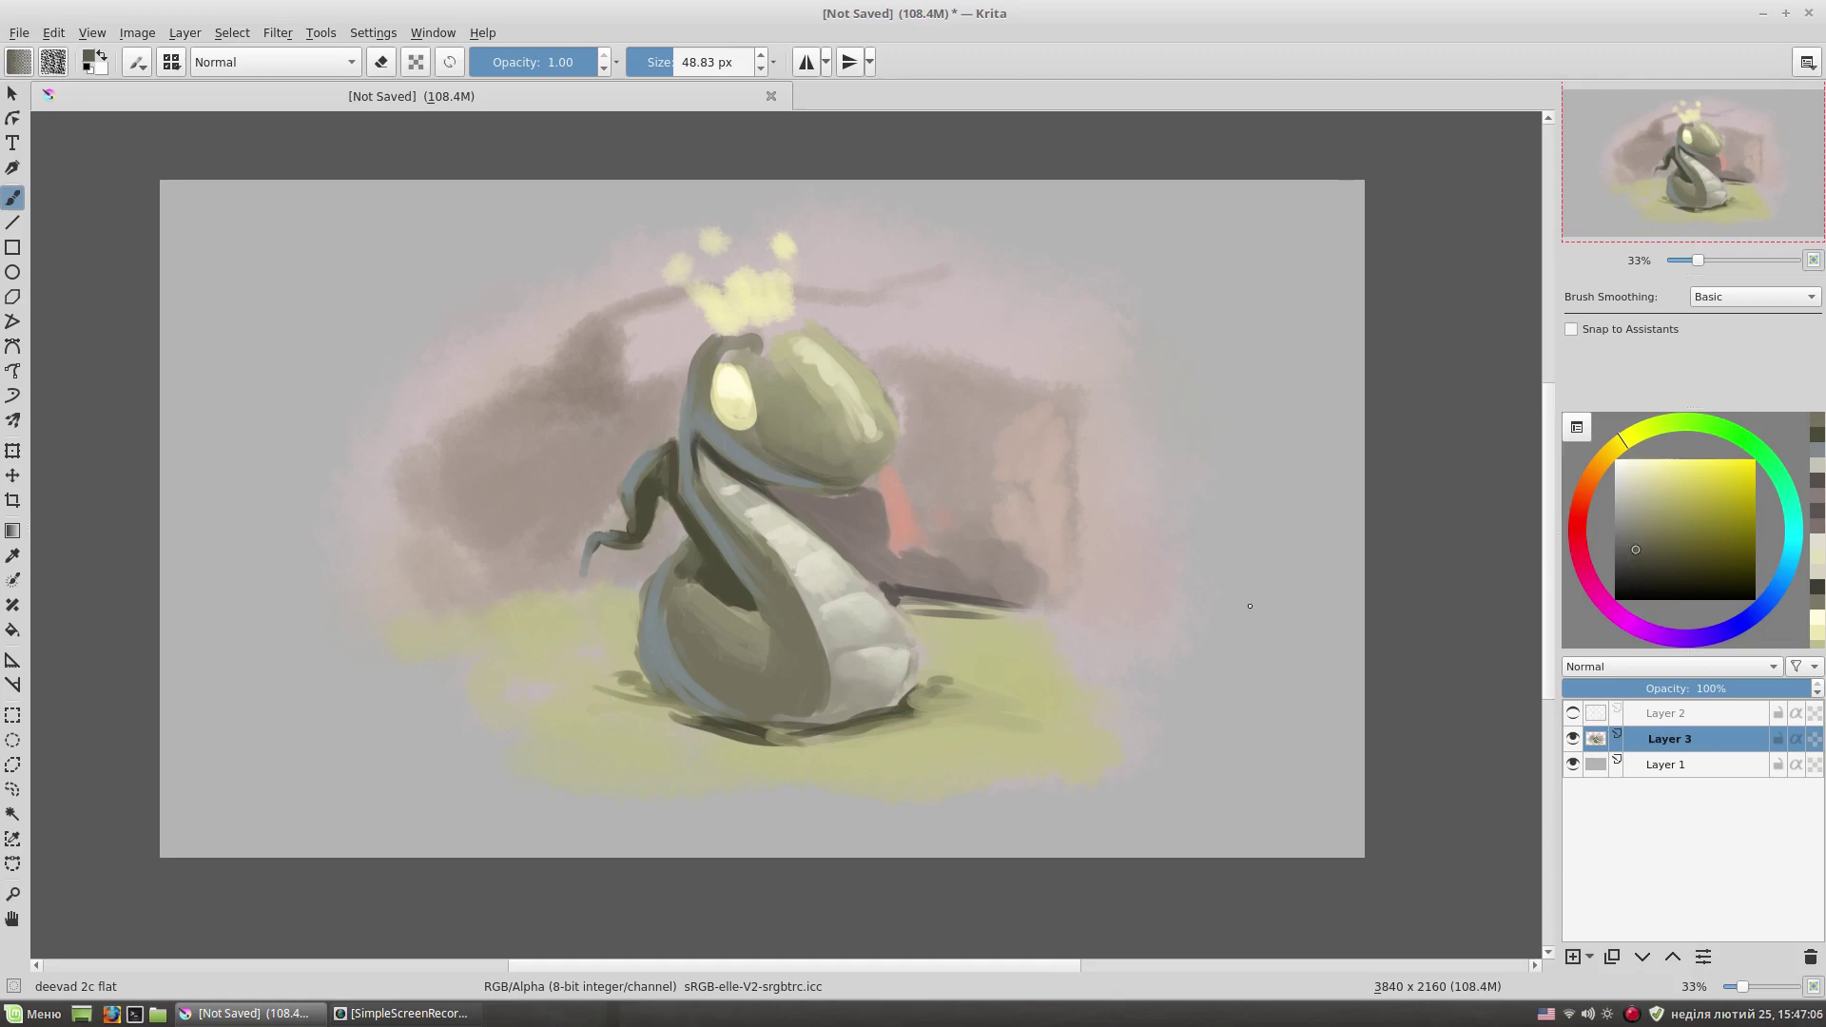
pyautogui.keyDown('ctrl'); pyautogui.click(906, 627); pyautogui.keyUp('ctrl')
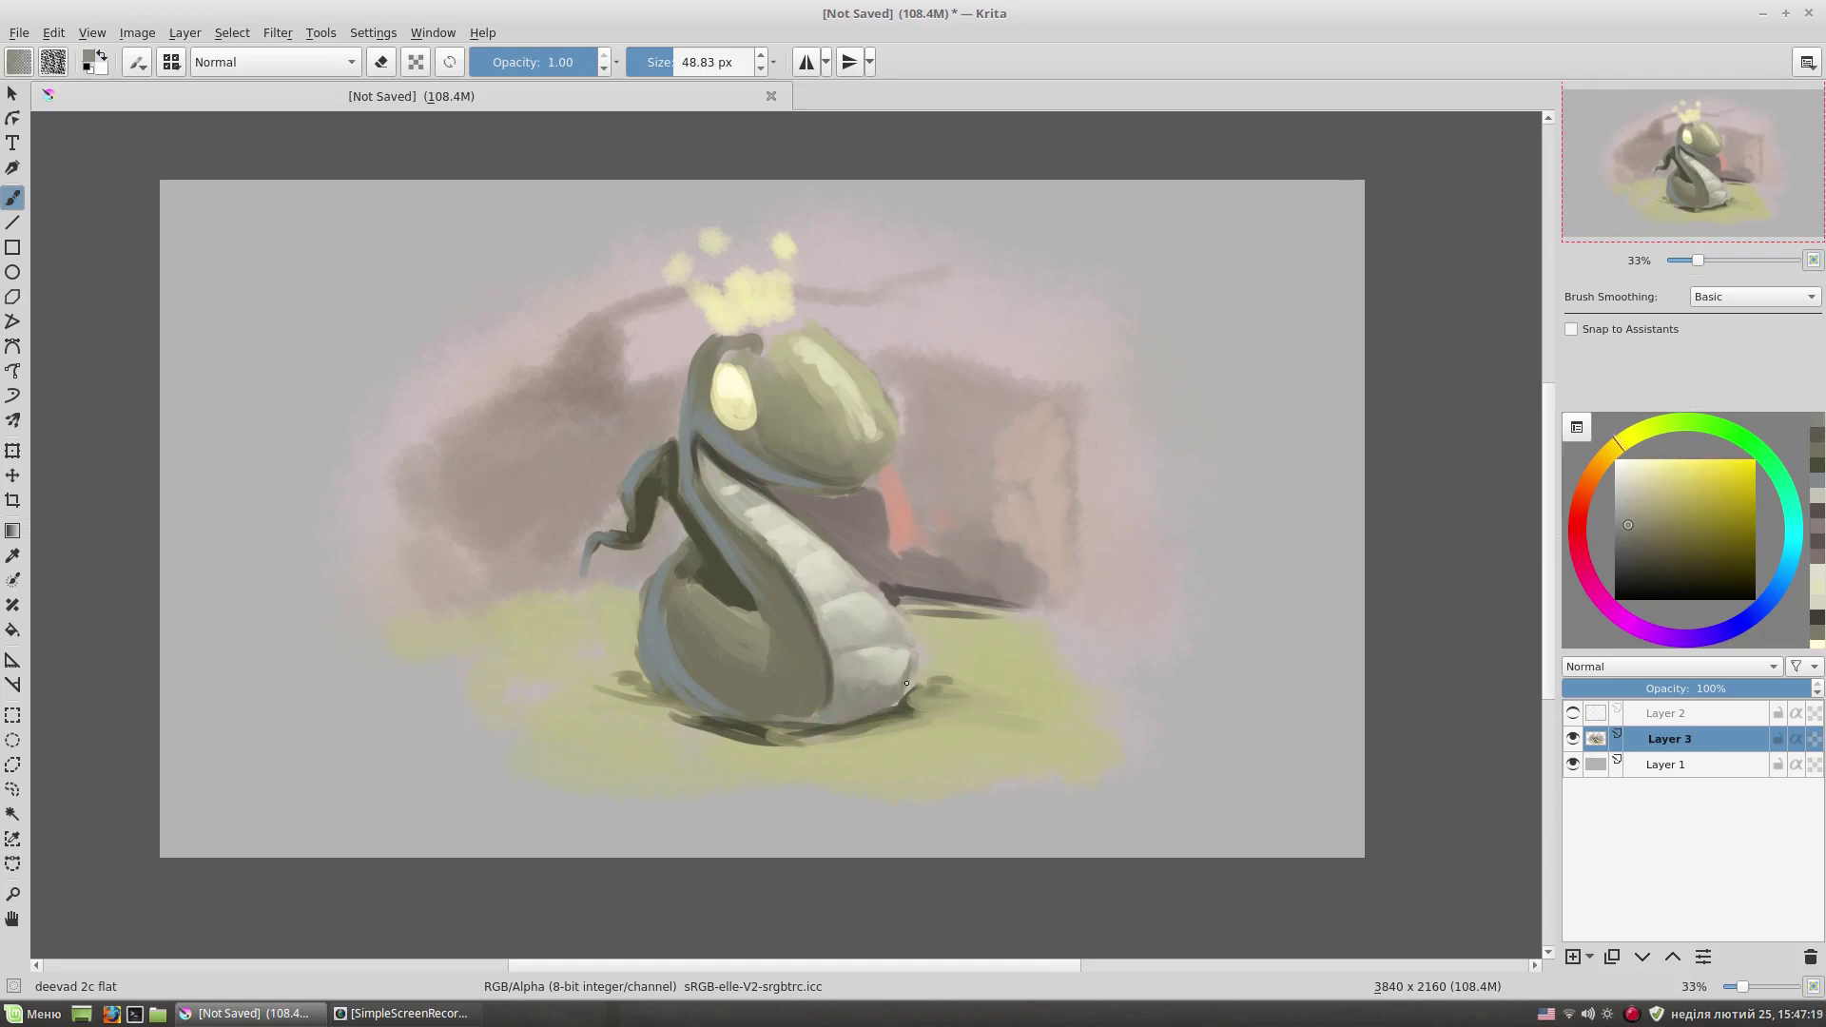
pyautogui.keyDown('ctrl'); pyautogui.click(873, 690); pyautogui.keyUp('ctrl')
pyautogui.moveTo(833, 652); pyautogui.dragTo(890, 638)
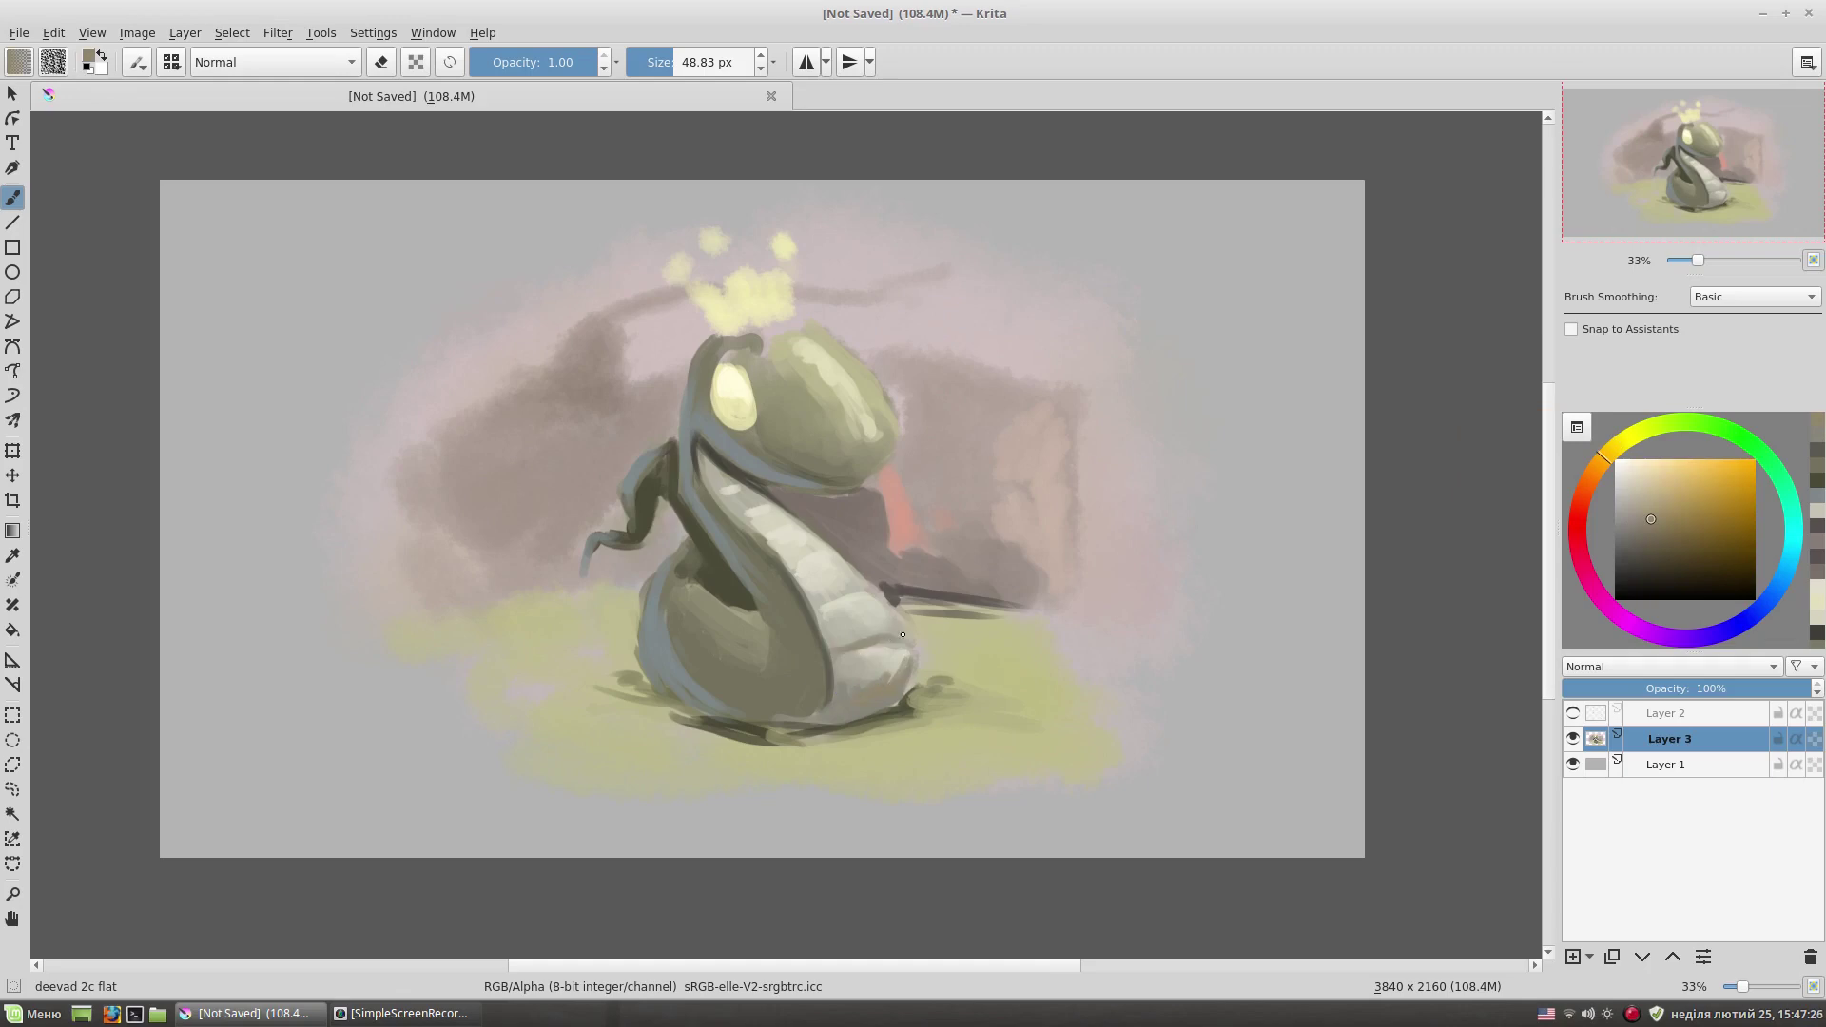
pyautogui.rightClick(877, 630)
pyautogui.click(927, 447)
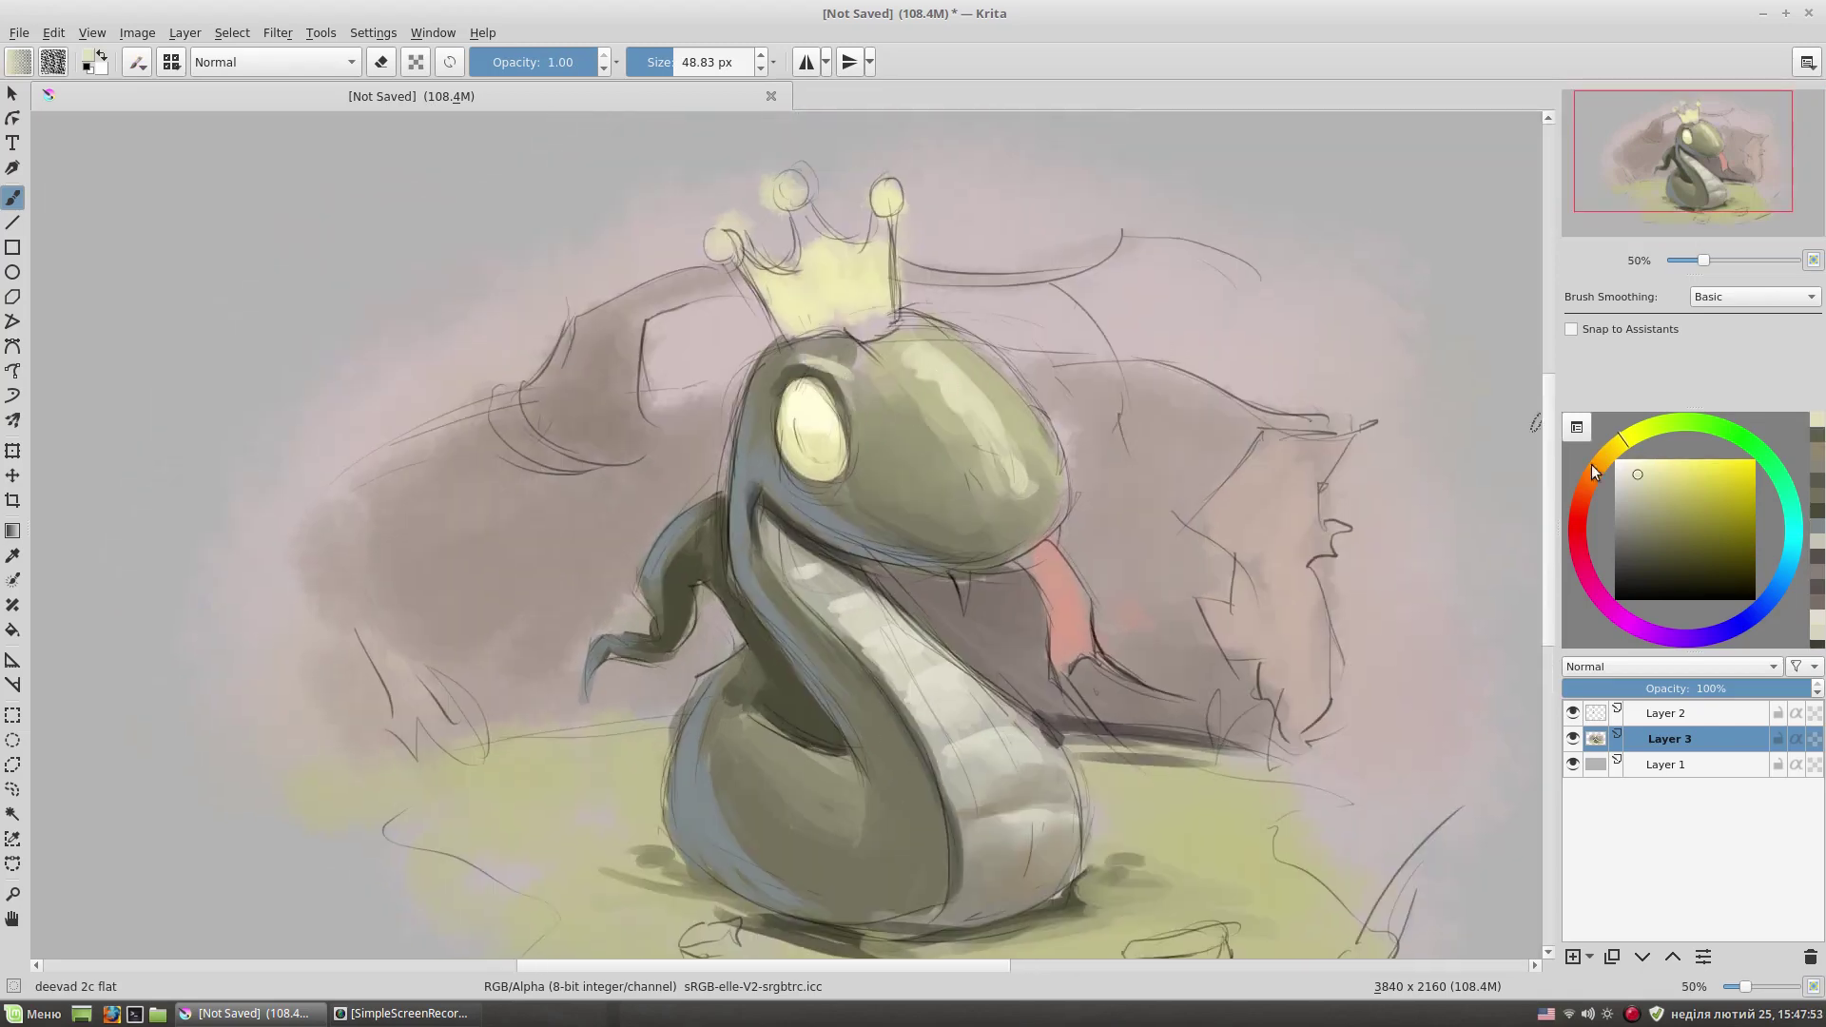
# - Paint pale cream highlights on the head and a pale fang below the mouth
pyautogui.keyDown('ctrl'); pyautogui.click(840, 381); pyautogui.keyUp('ctrl')
pyautogui.moveTo(969, 415); pyautogui.dragTo(1057, 470)
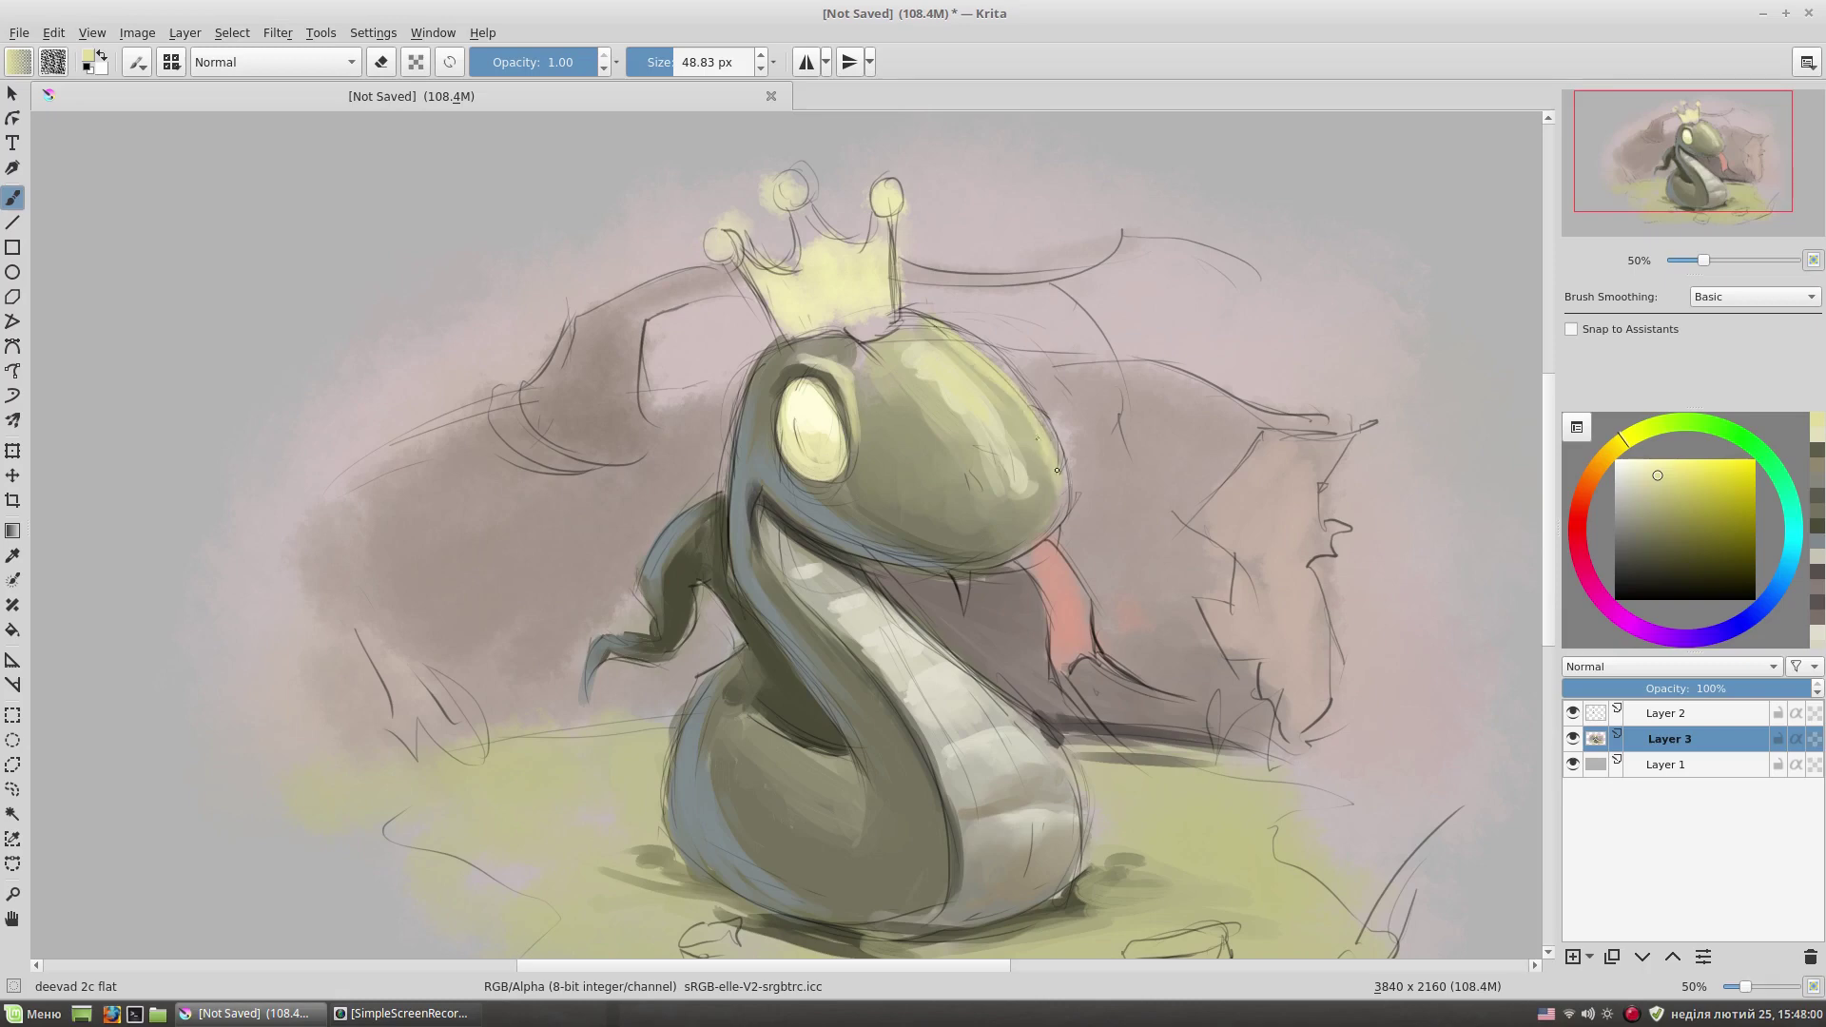
pyautogui.click(1635, 469)
pyautogui.press('[')
pyautogui.press('[')
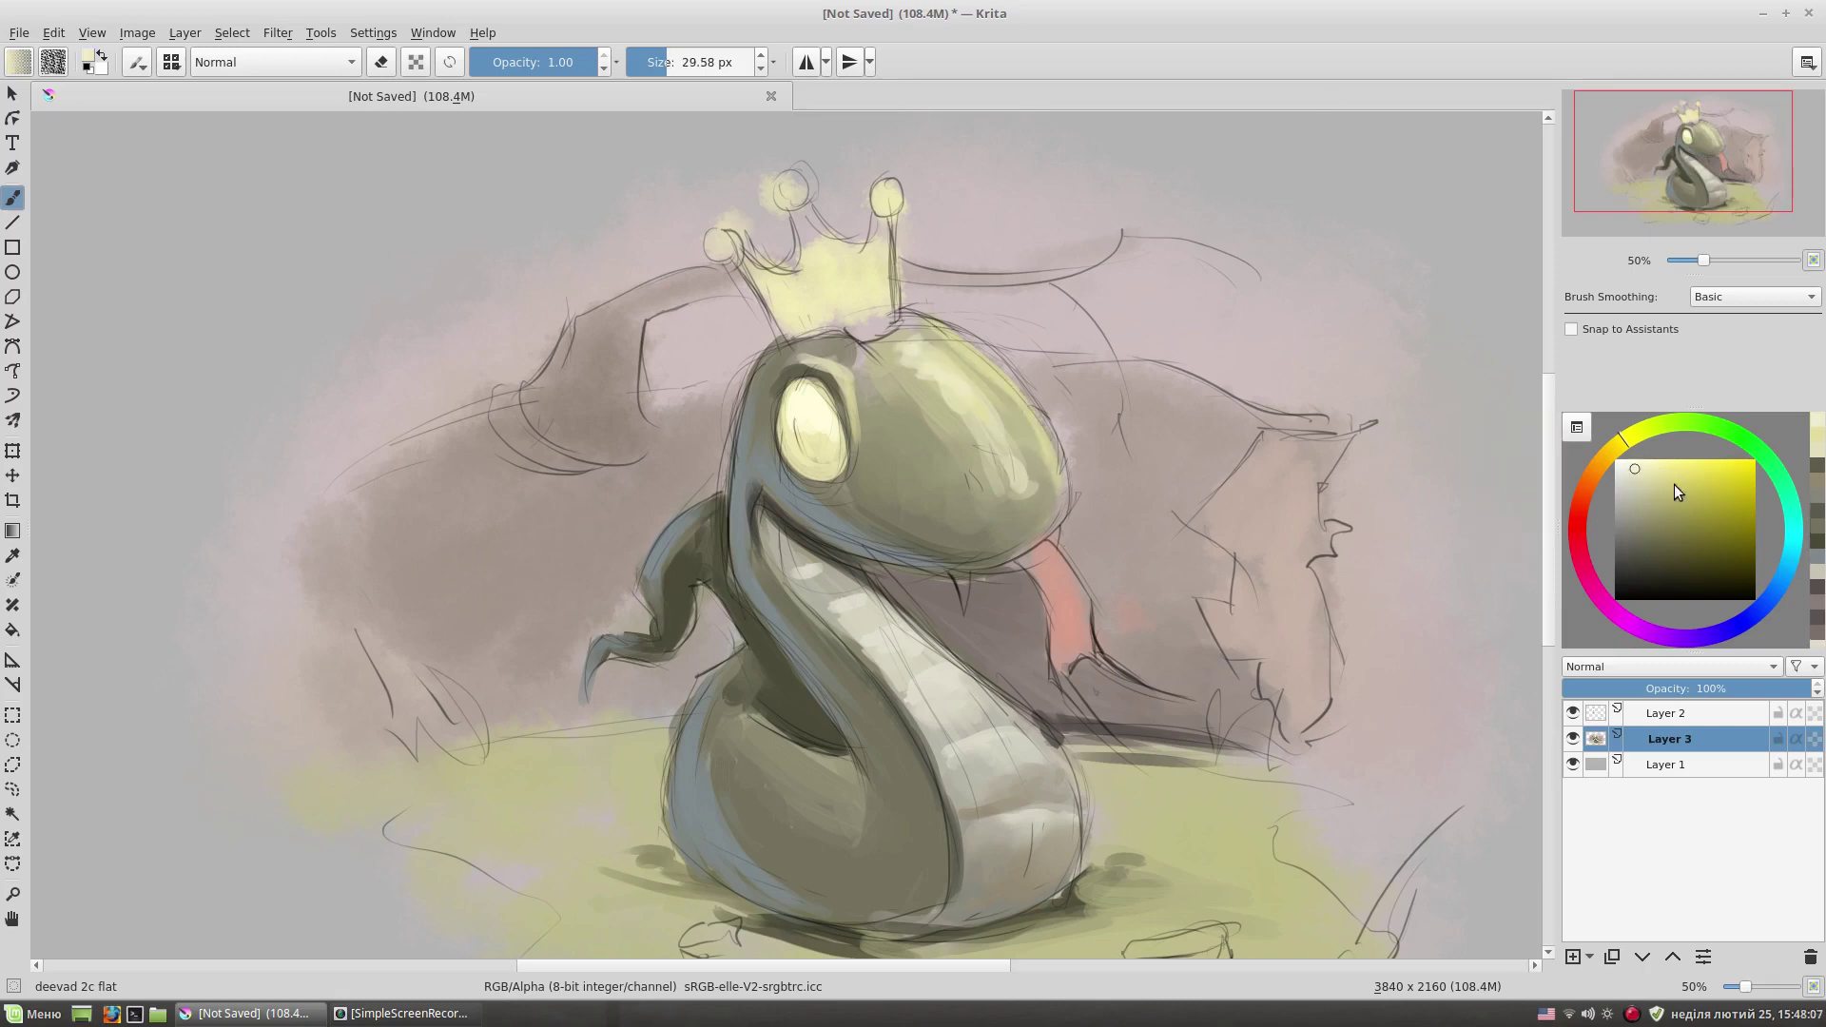
pyautogui.keyDown('ctrl'); pyautogui.click(956, 386); pyautogui.keyUp('ctrl')
pyautogui.keyDown('ctrl'); pyautogui.click(1022, 470); pyautogui.keyUp('ctrl')
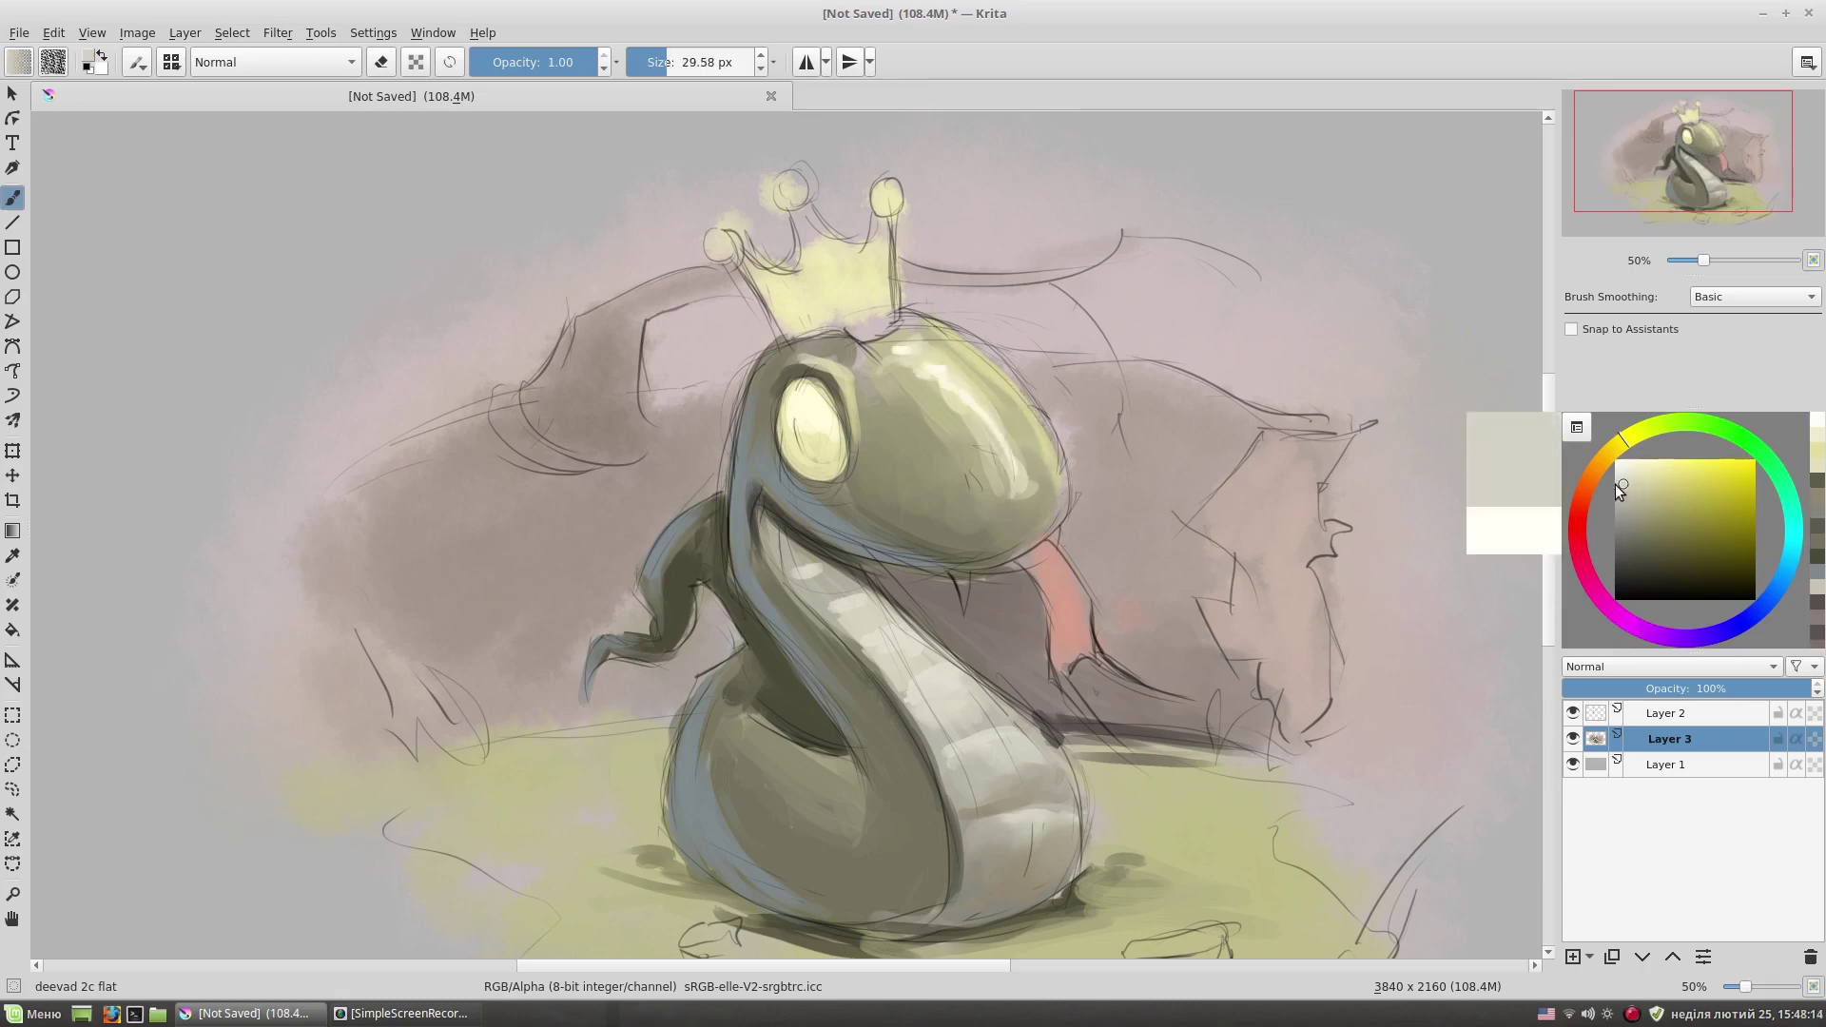
pyautogui.moveTo(956, 574); pyautogui.dragTo(961, 610)
# - Add a dark reddish-brown stroke inside the eye with the sketch lines hidden
pyautogui.moveTo(1055, 535); pyautogui.dragTo(1042, 487)
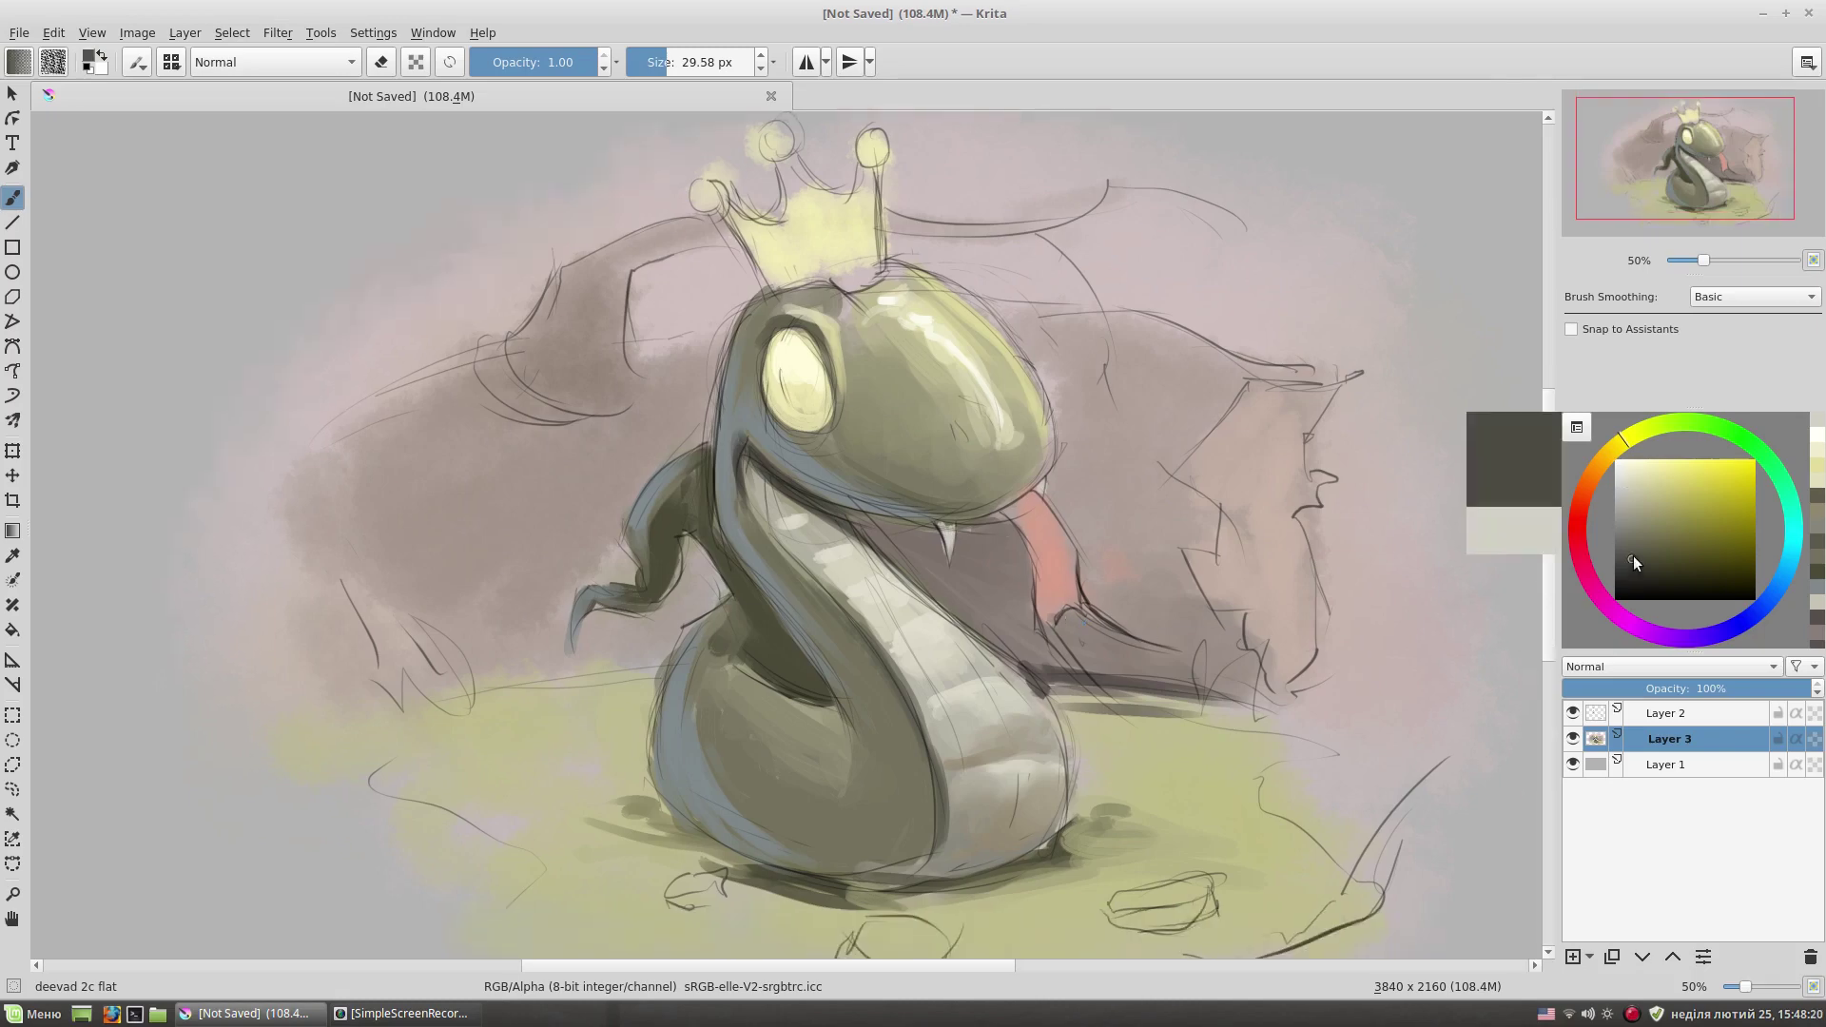
pyautogui.keyDown('ctrl'); pyautogui.click(785, 348); pyautogui.keyUp('ctrl')
pyautogui.moveTo(785, 373); pyautogui.dragTo(785, 388)
pyautogui.click(1572, 713)
pyautogui.moveTo(1004, 490)
pyautogui.mouseDown()
pyautogui.moveTo(976, 476)
pyautogui.moveTo(1010, 480)
pyautogui.mouseUp()
pyautogui.keyDown('ctrl'); pyautogui.click(976, 475); pyautogui.keyUp('ctrl')
# - Extend the tongue from the mouth in greyish pink and dab a dark mark beside it
pyautogui.keyDown('ctrl'); pyautogui.click(1060, 464); pyautogui.keyUp('ctrl')
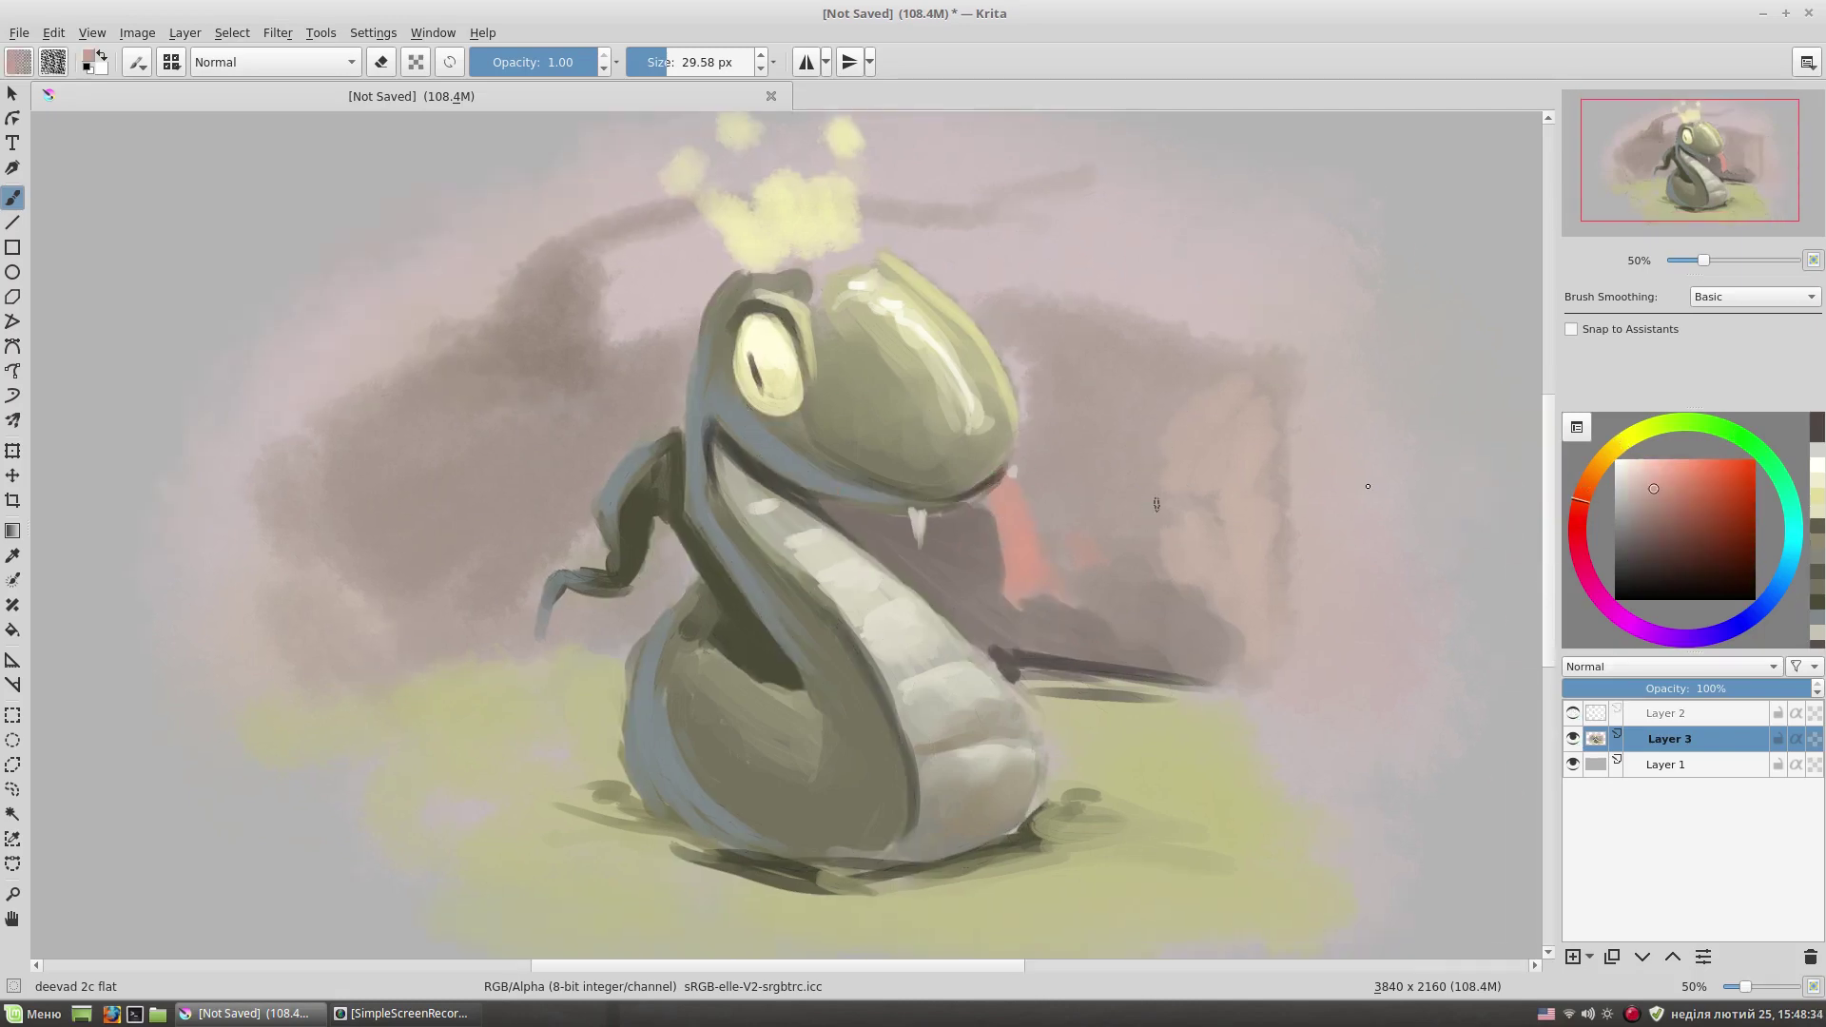
pyautogui.keyDown('ctrl'); pyautogui.click(1016, 425); pyautogui.keyUp('ctrl')
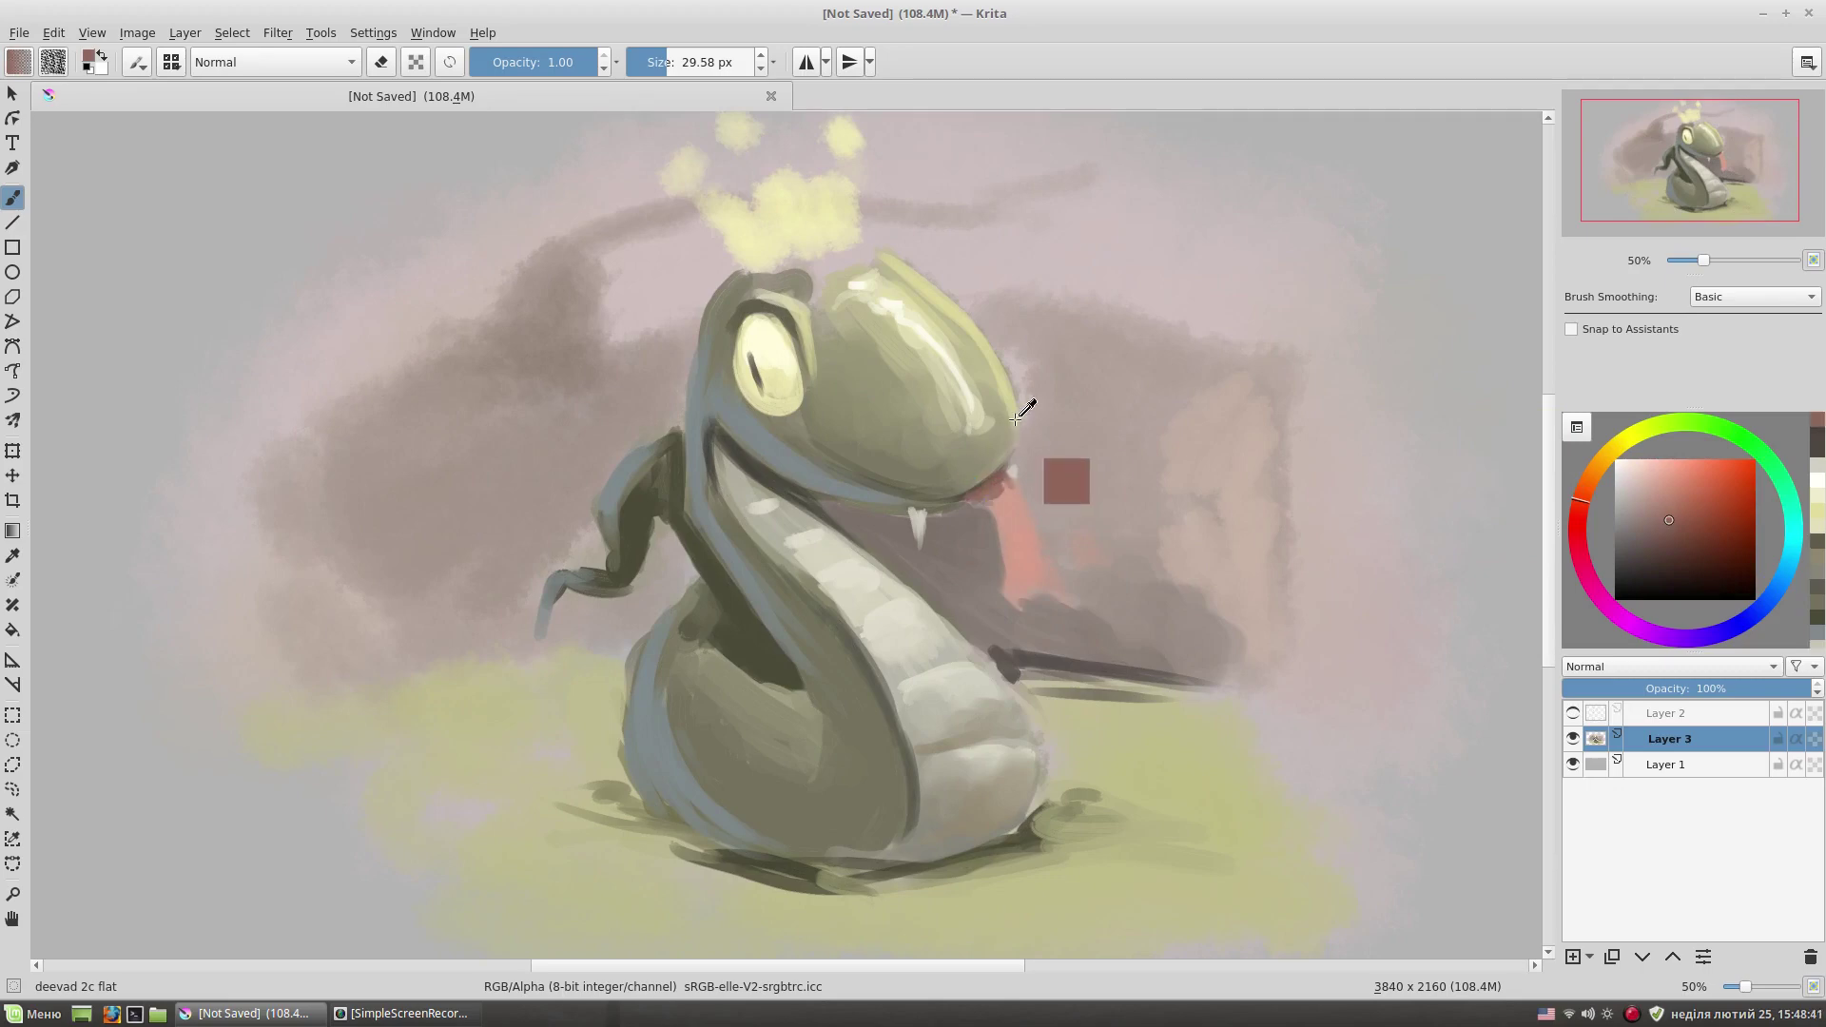
pyautogui.moveTo(980, 487); pyautogui.dragTo(1003, 467)
pyautogui.click(1572, 713)
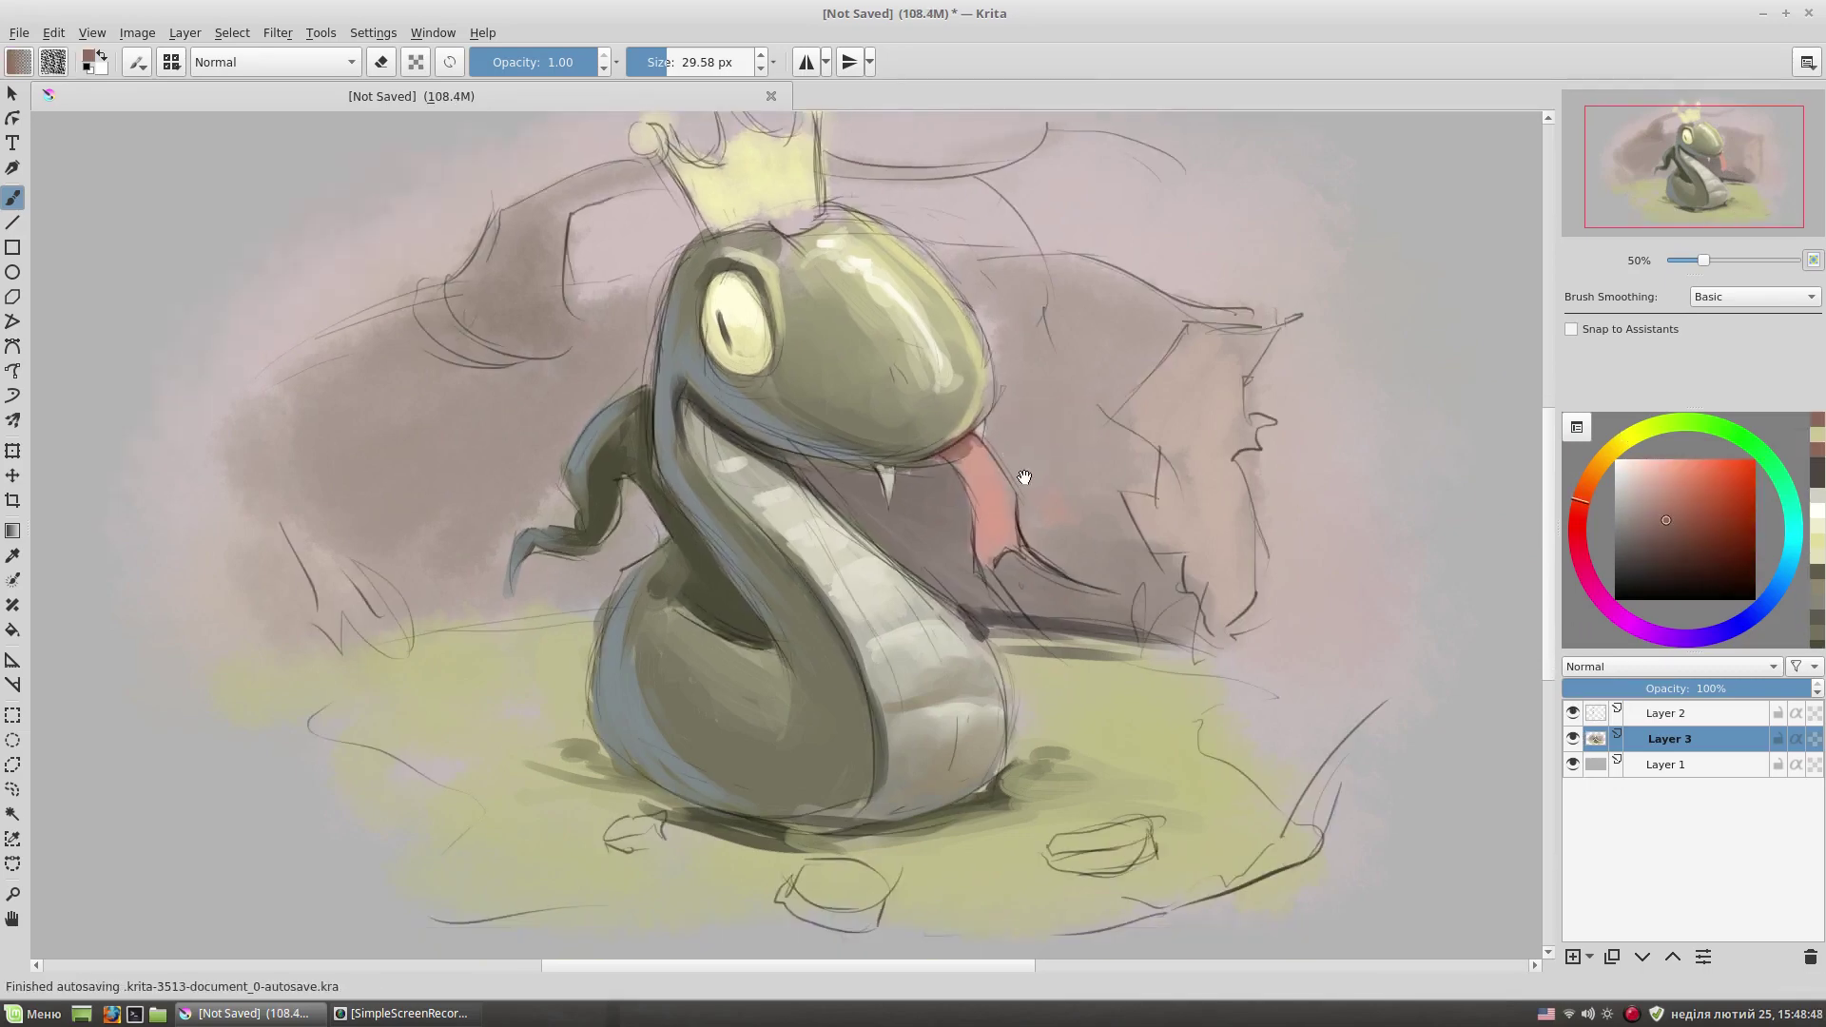
pyautogui.click(1573, 713)
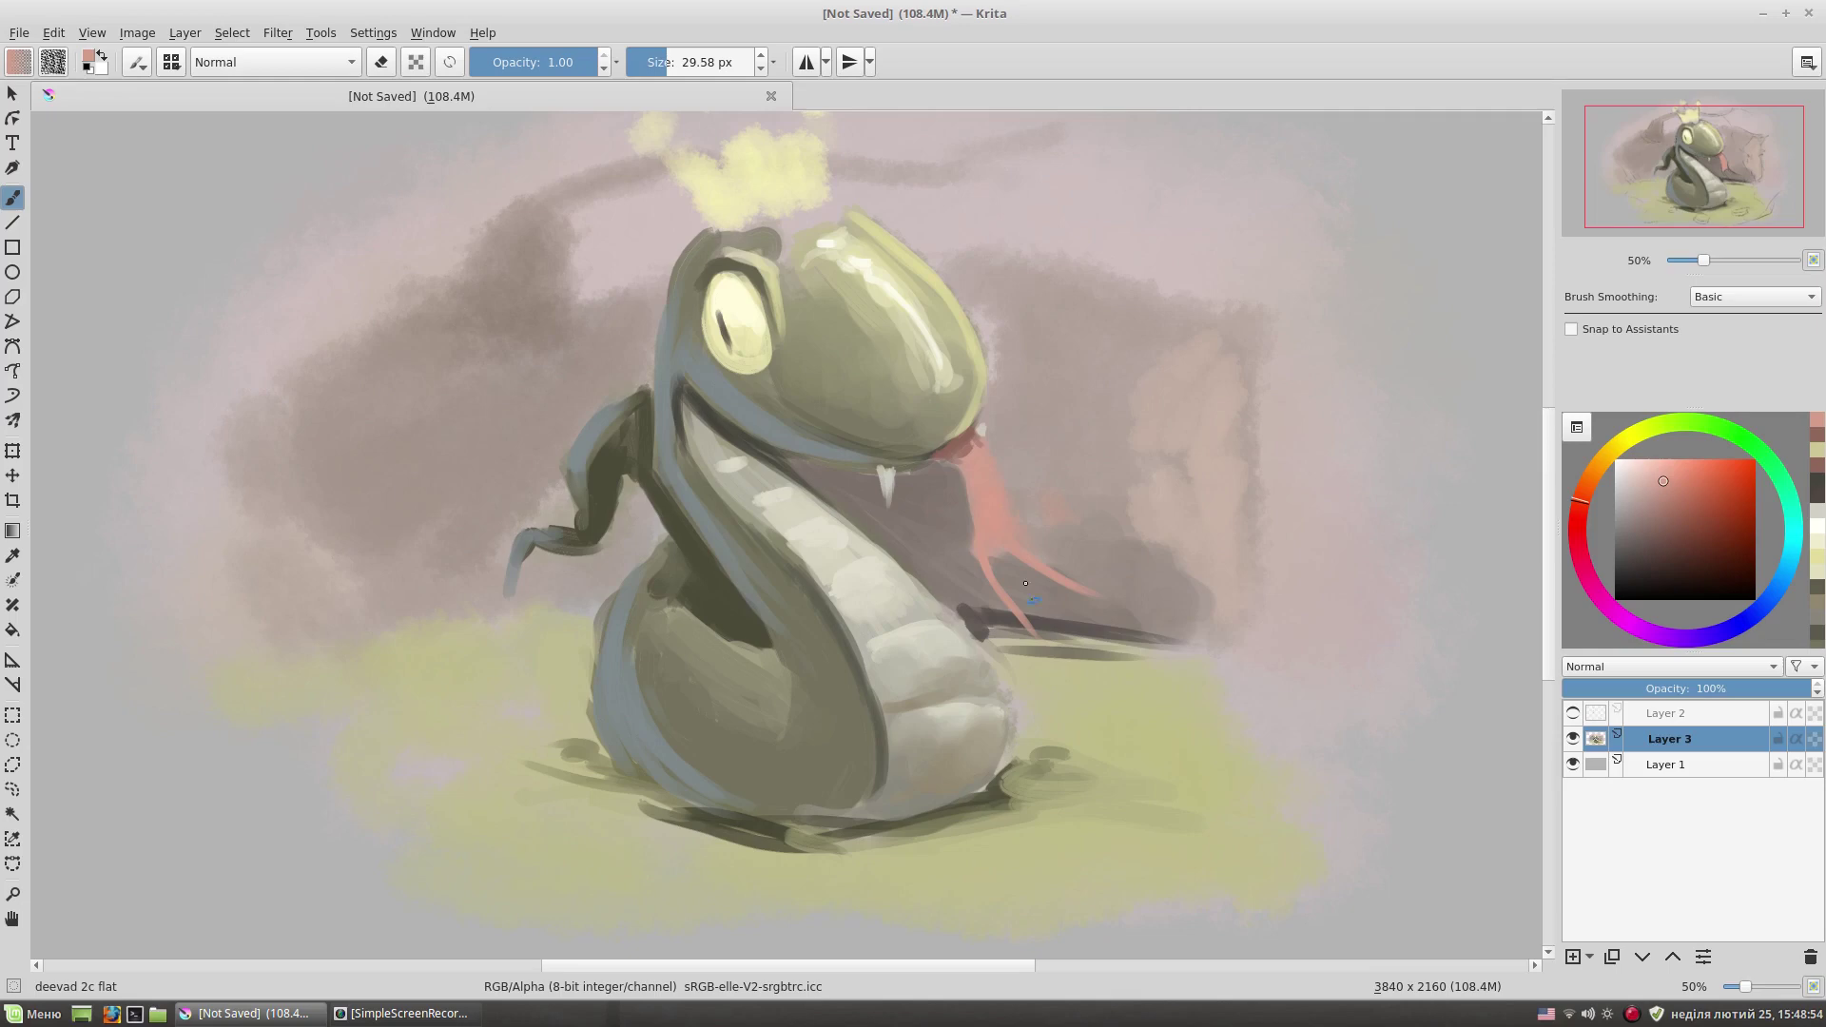
pyautogui.keyDown('ctrl'); pyautogui.click(972, 608); pyautogui.keyUp('ctrl')
pyautogui.click(949, 605)
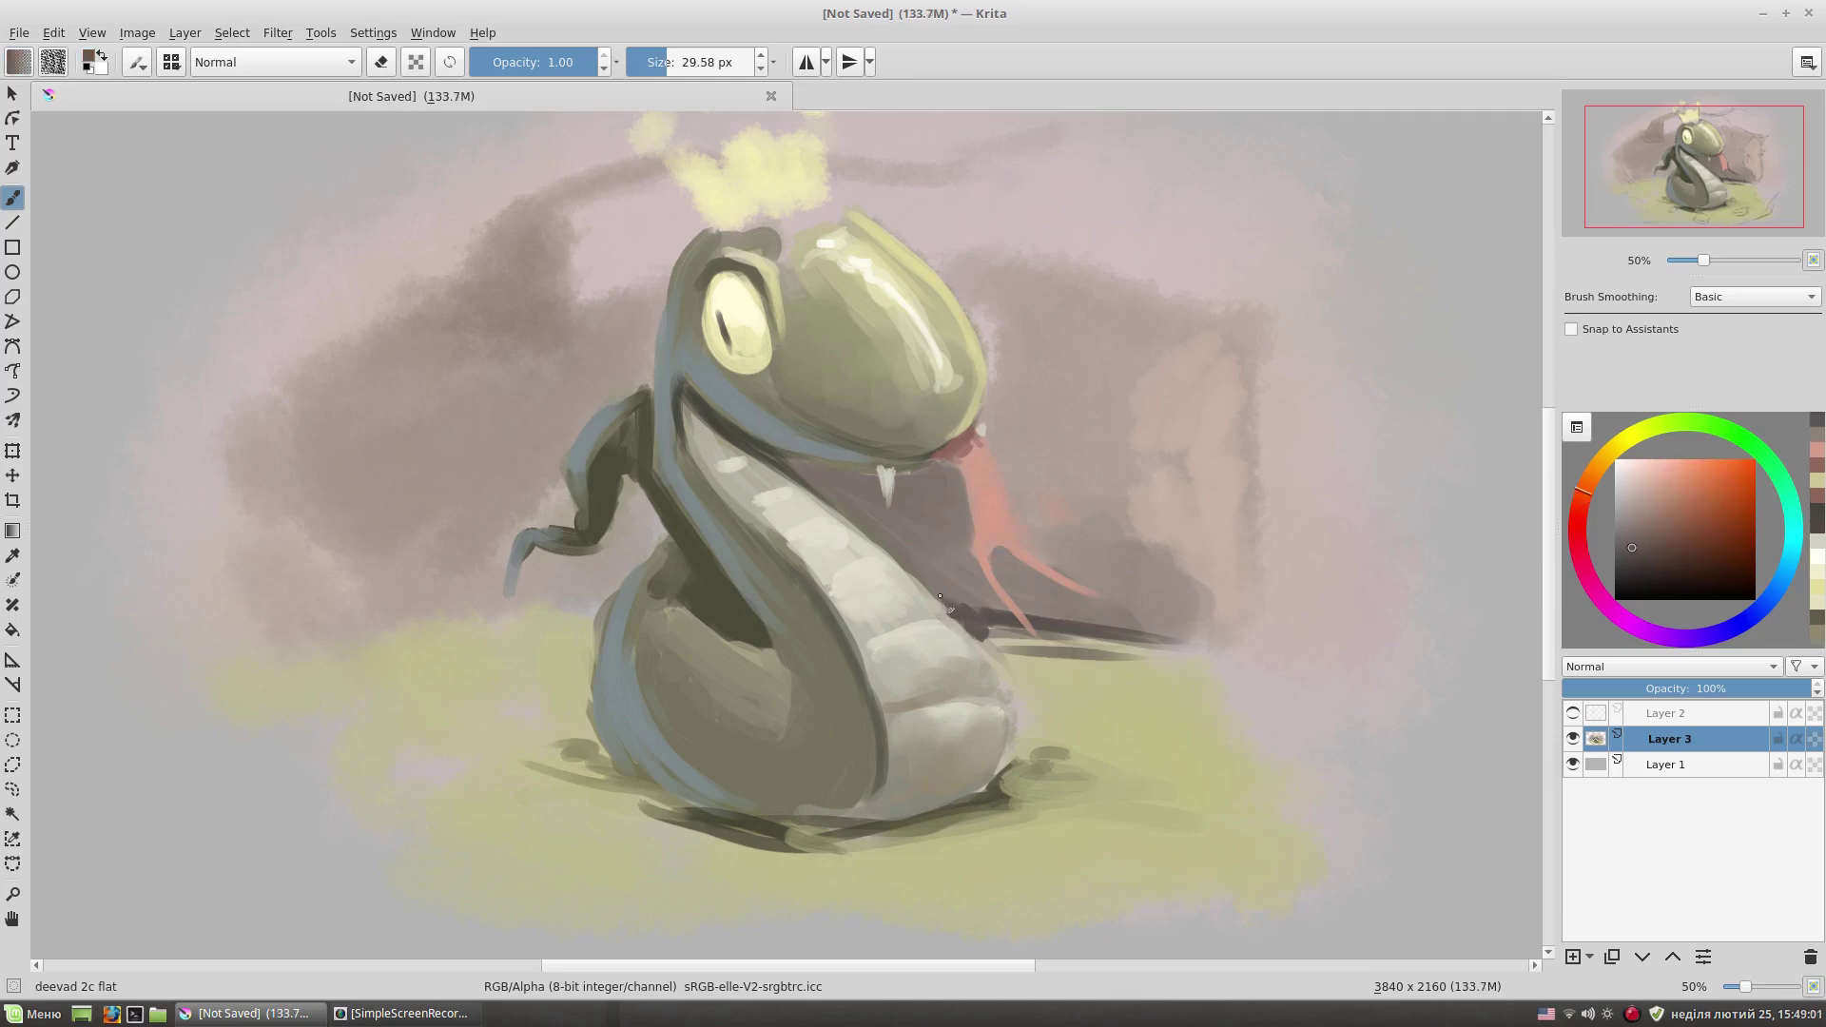
# - Blend the dark ground shadow line and paint a dark-red stroke near the mouth
pyautogui.rightClick(1025, 428)
pyautogui.click(1018, 547)
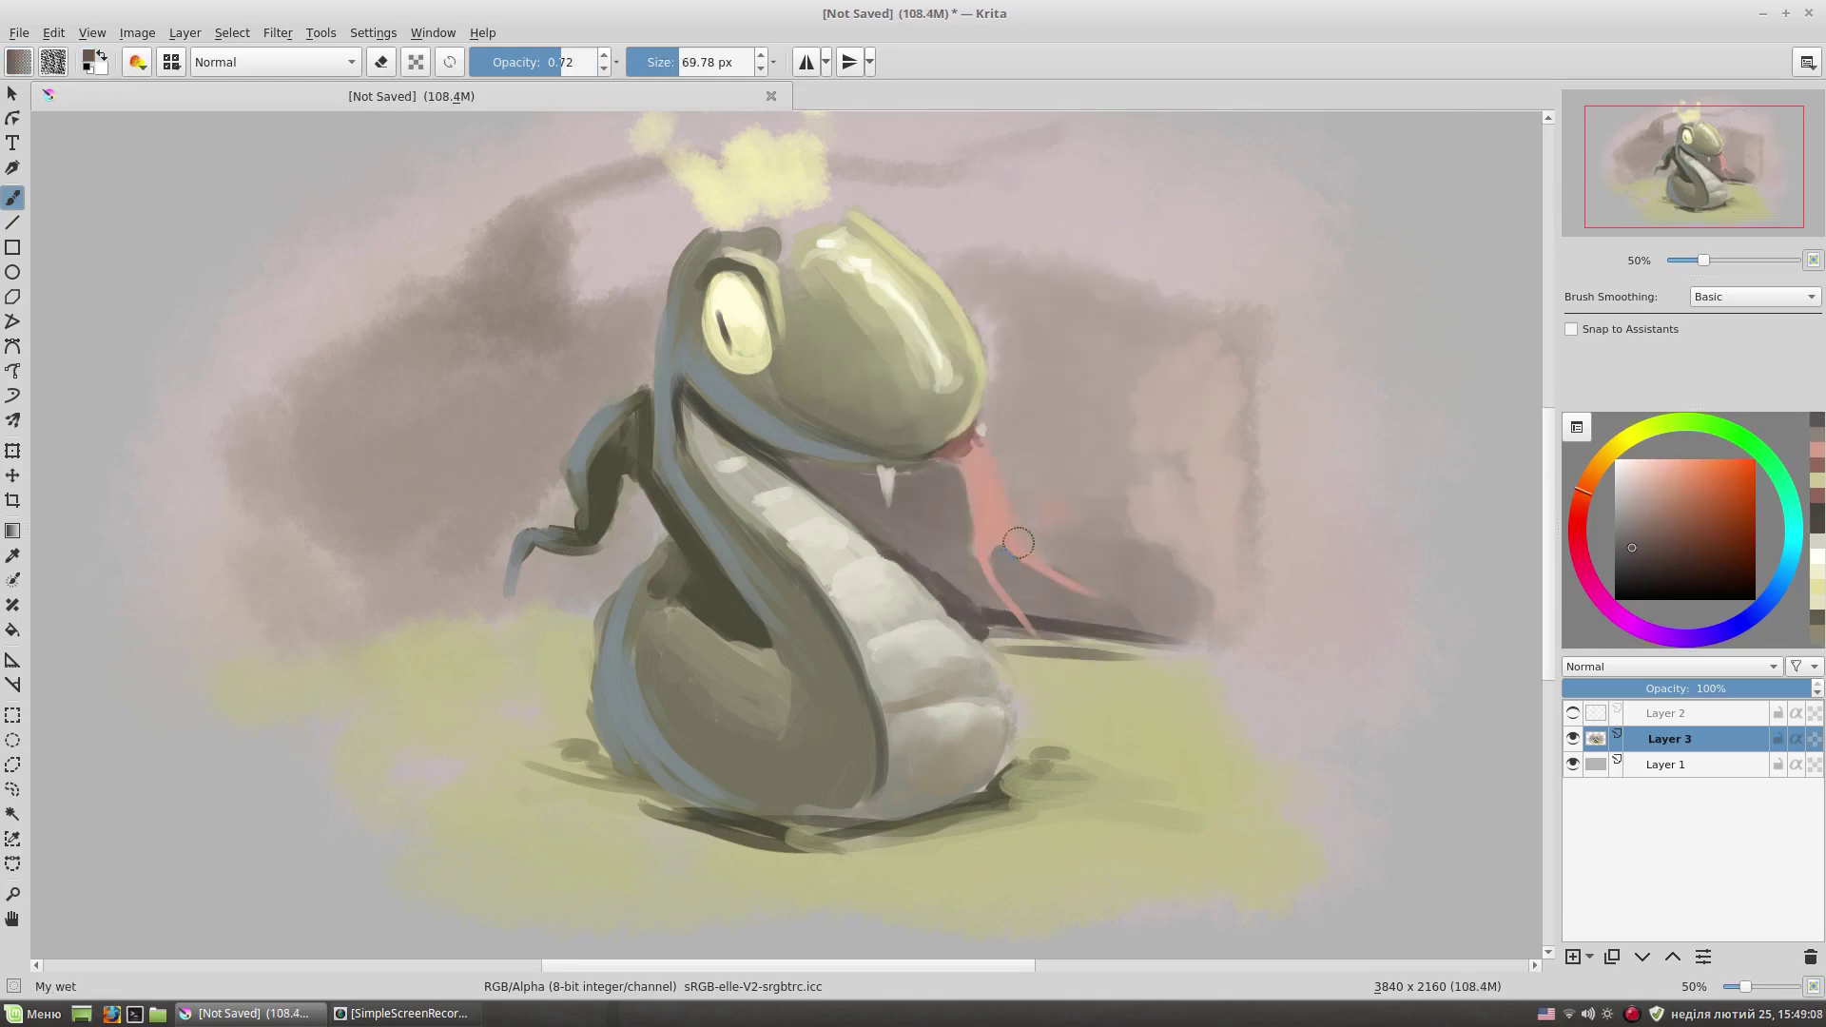
pyautogui.moveTo(1107, 632); pyautogui.dragTo(1170, 621)
pyautogui.rightClick(1071, 507)
pyautogui.click(1050, 562)
pyautogui.keyDown('ctrl'); pyautogui.click(1025, 532); pyautogui.keyUp('ctrl')
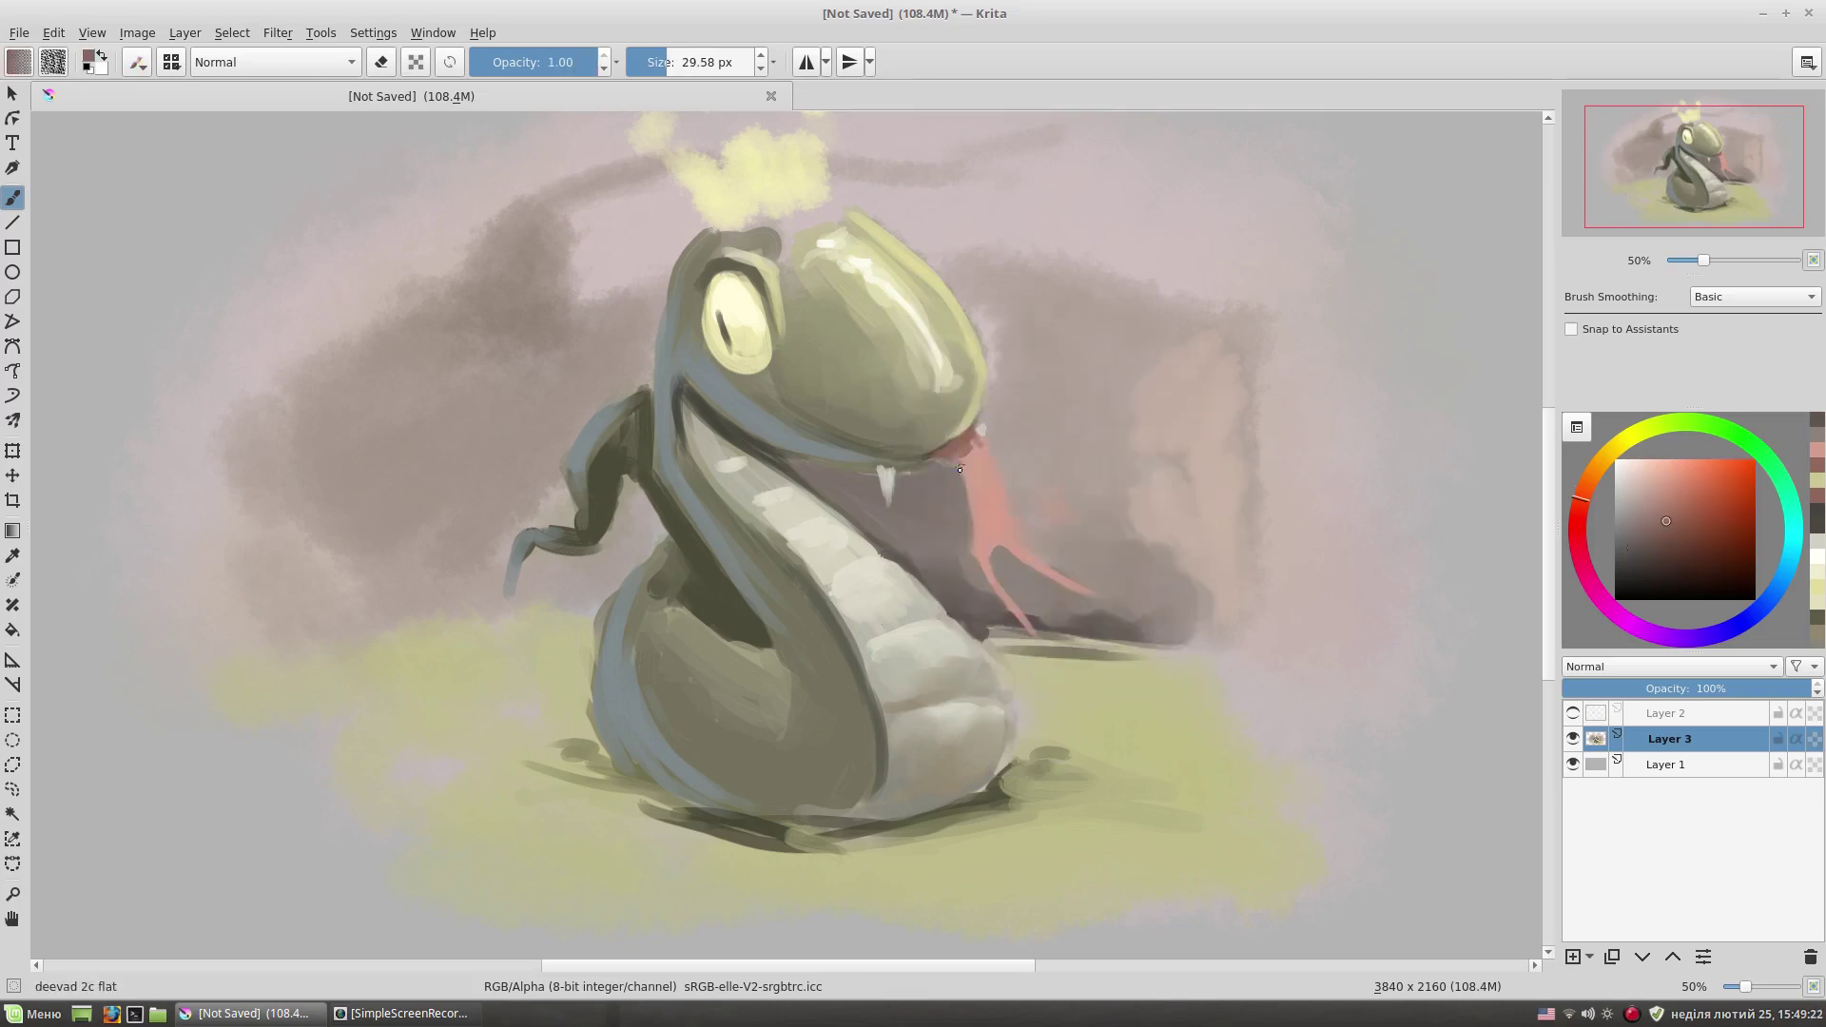
pyautogui.moveTo(936, 456)
pyautogui.mouseDown()
pyautogui.moveTo(954, 440)
pyautogui.moveTo(968, 460)
pyautogui.mouseUp()
# - Brighten the tongue's right fork with light pink and show the sketch lines again
pyautogui.keyDown('ctrl'); pyautogui.click(974, 476); pyautogui.keyUp('ctrl')
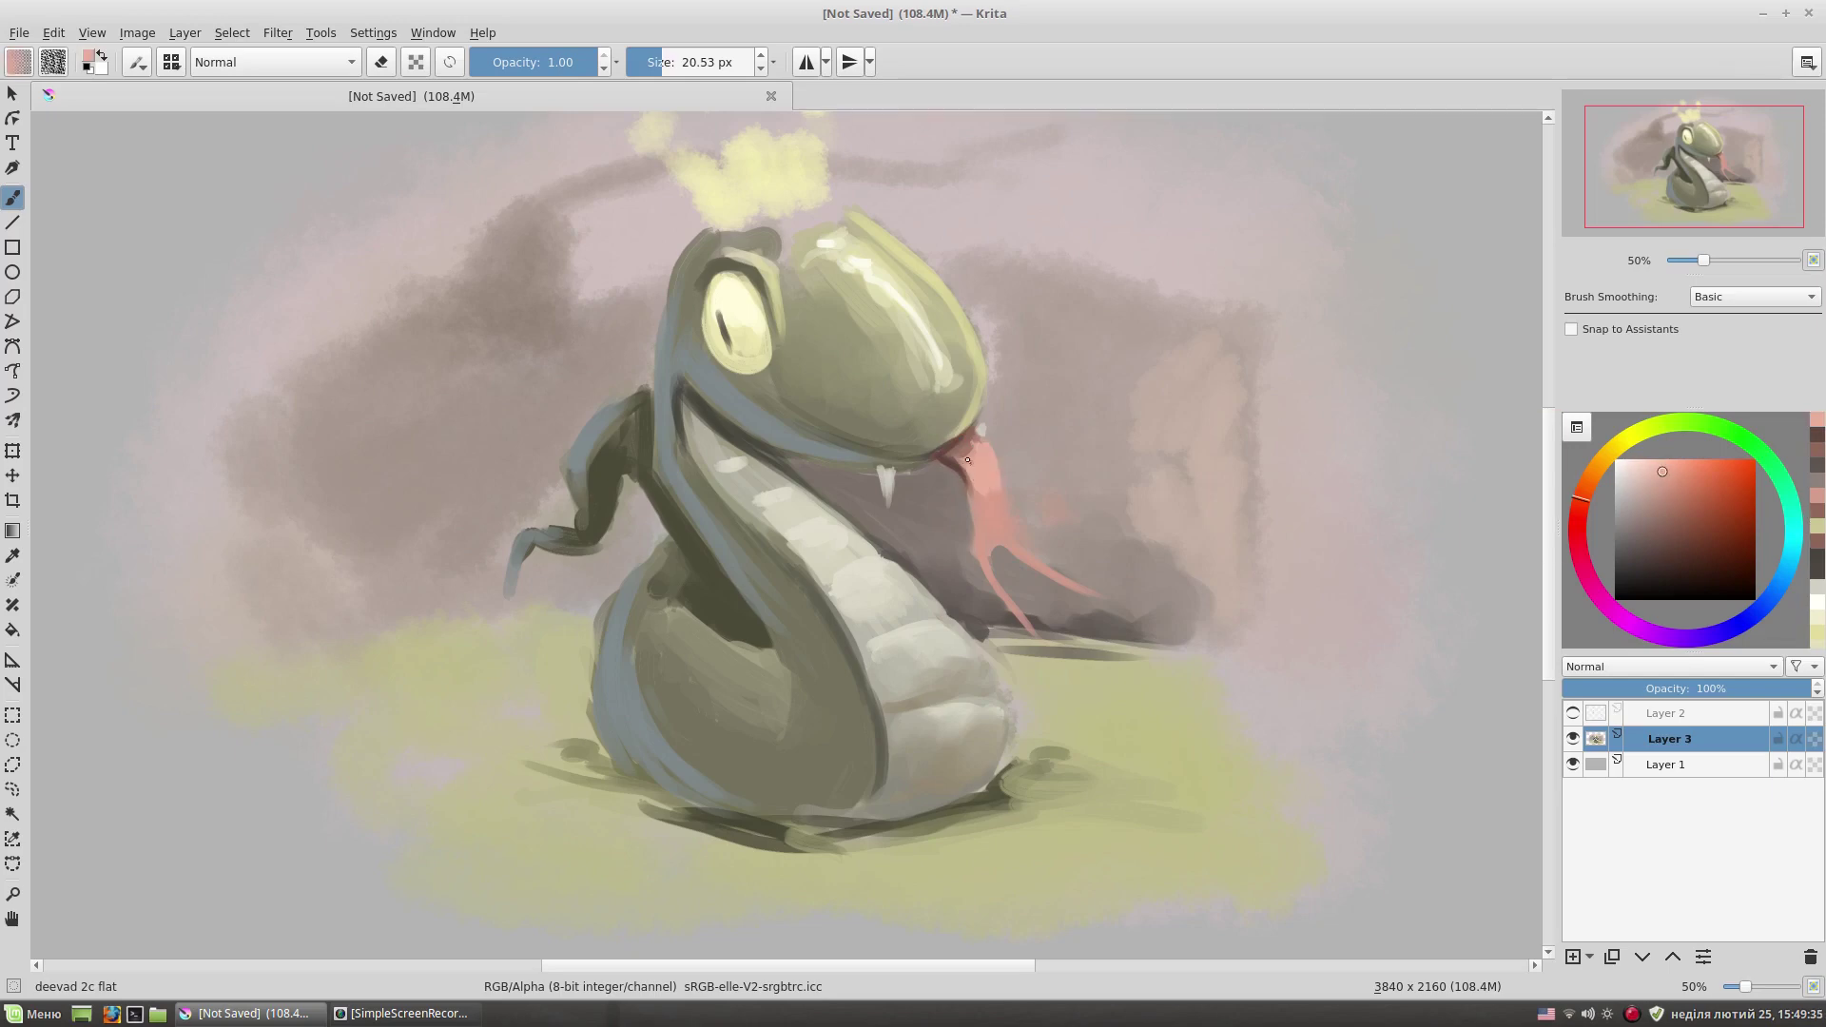
pyautogui.moveTo(1010, 540); pyautogui.dragTo(1107, 594)
pyautogui.rightClick(1004, 528)
pyautogui.click(913, 561)
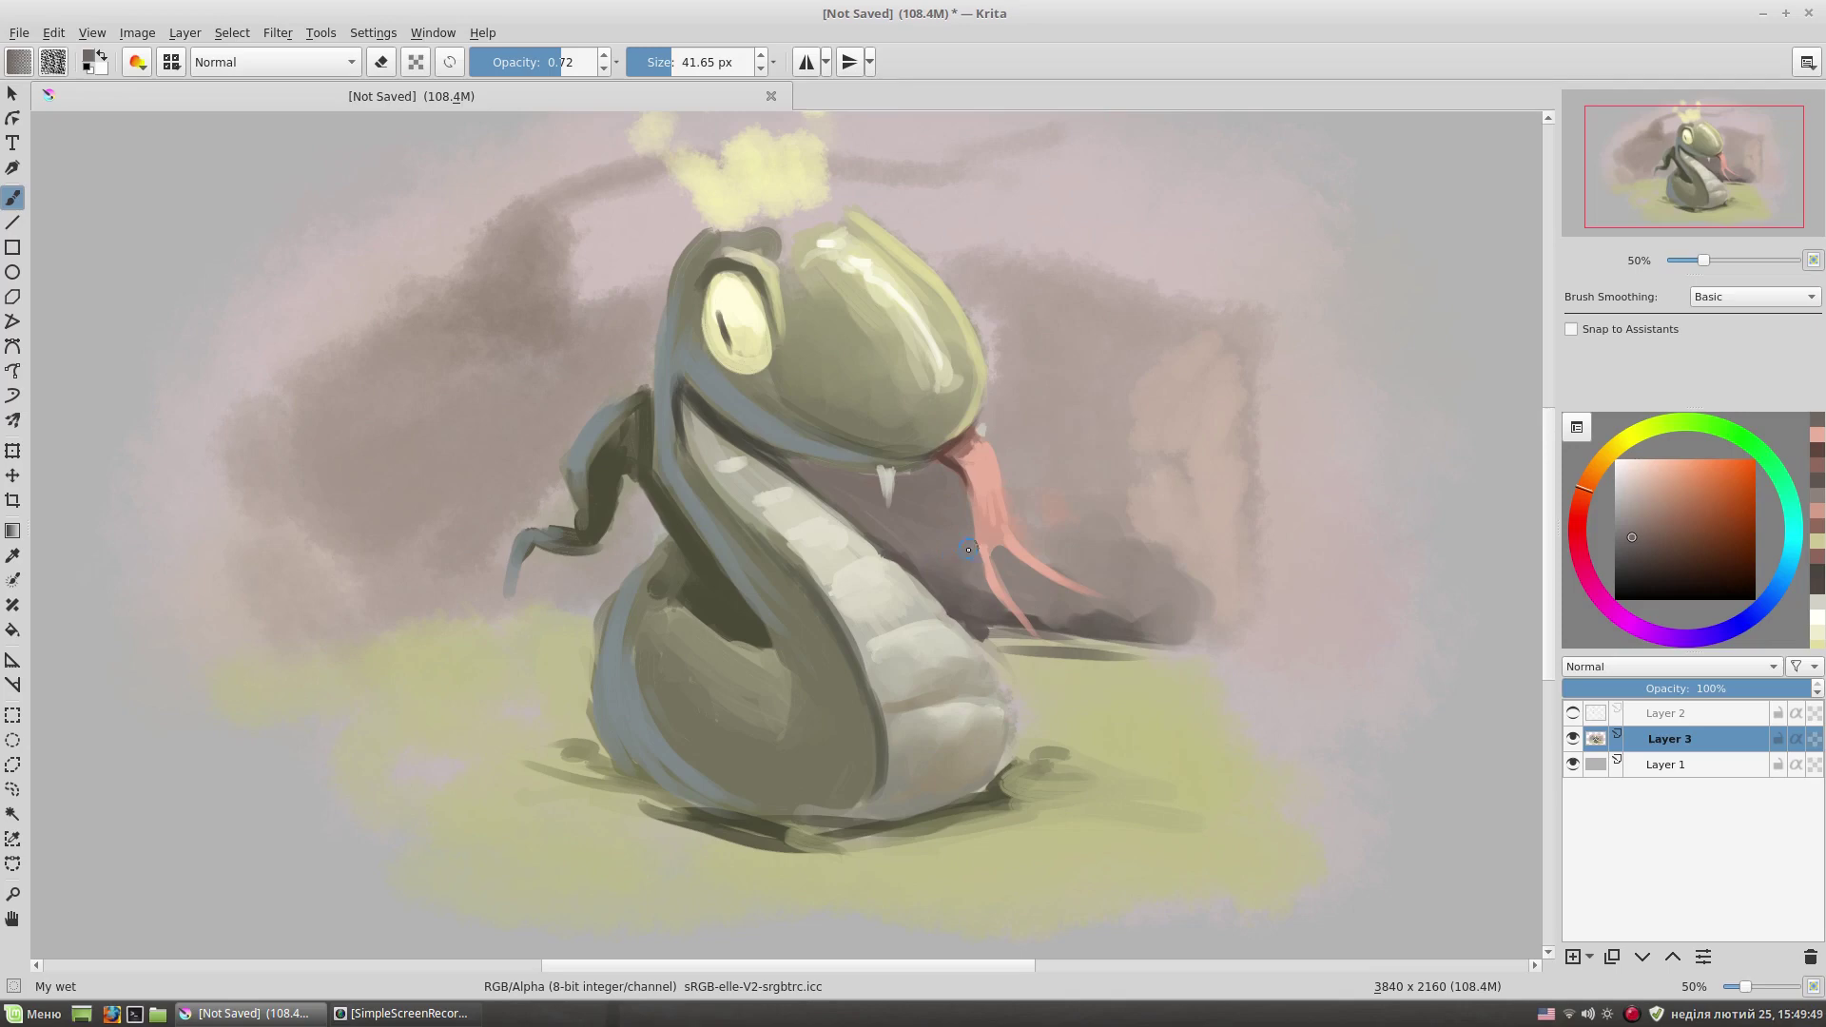
pyautogui.click(1572, 712)
pyautogui.rightClick(1088, 477)
pyautogui.click(1010, 502)
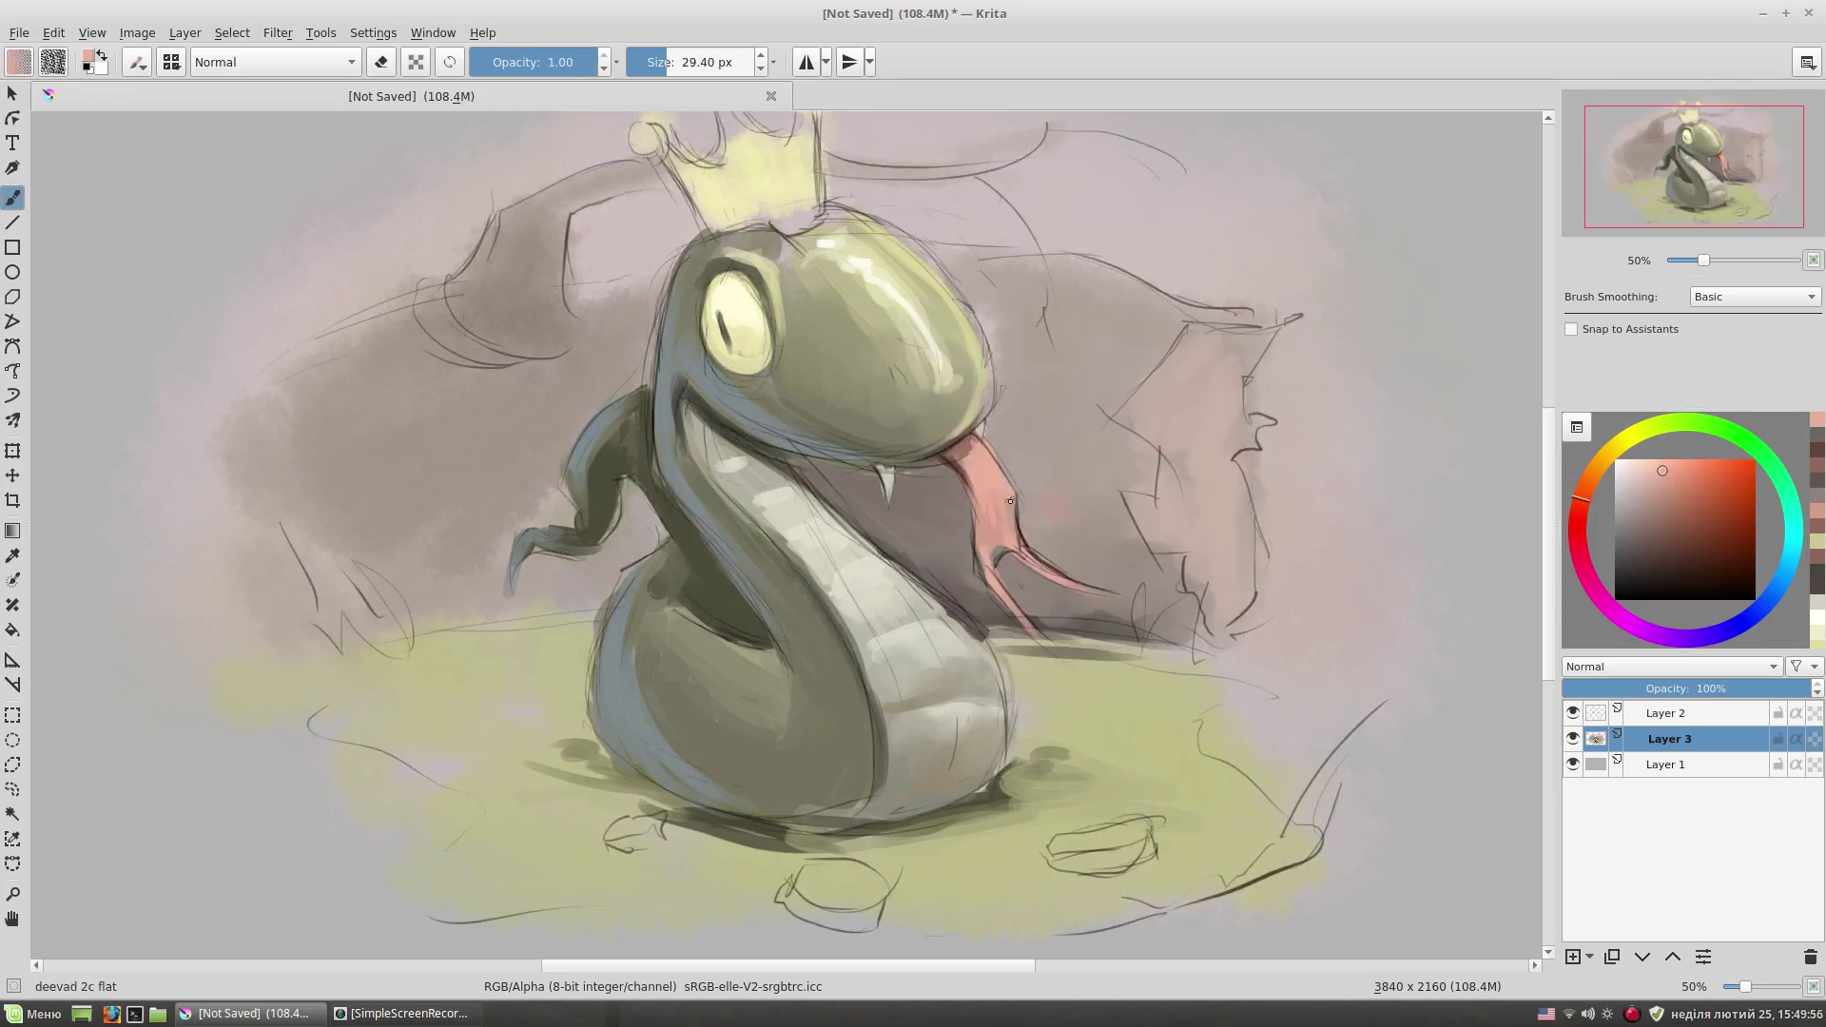
# - Hide the sketch lines and sample light cyan and pale yellow tones for the eye
pyautogui.moveTo(734, 391); pyautogui.dragTo(760, 377)
pyautogui.keyDown('ctrl'); pyautogui.click(745, 258); pyautogui.keyUp('ctrl')
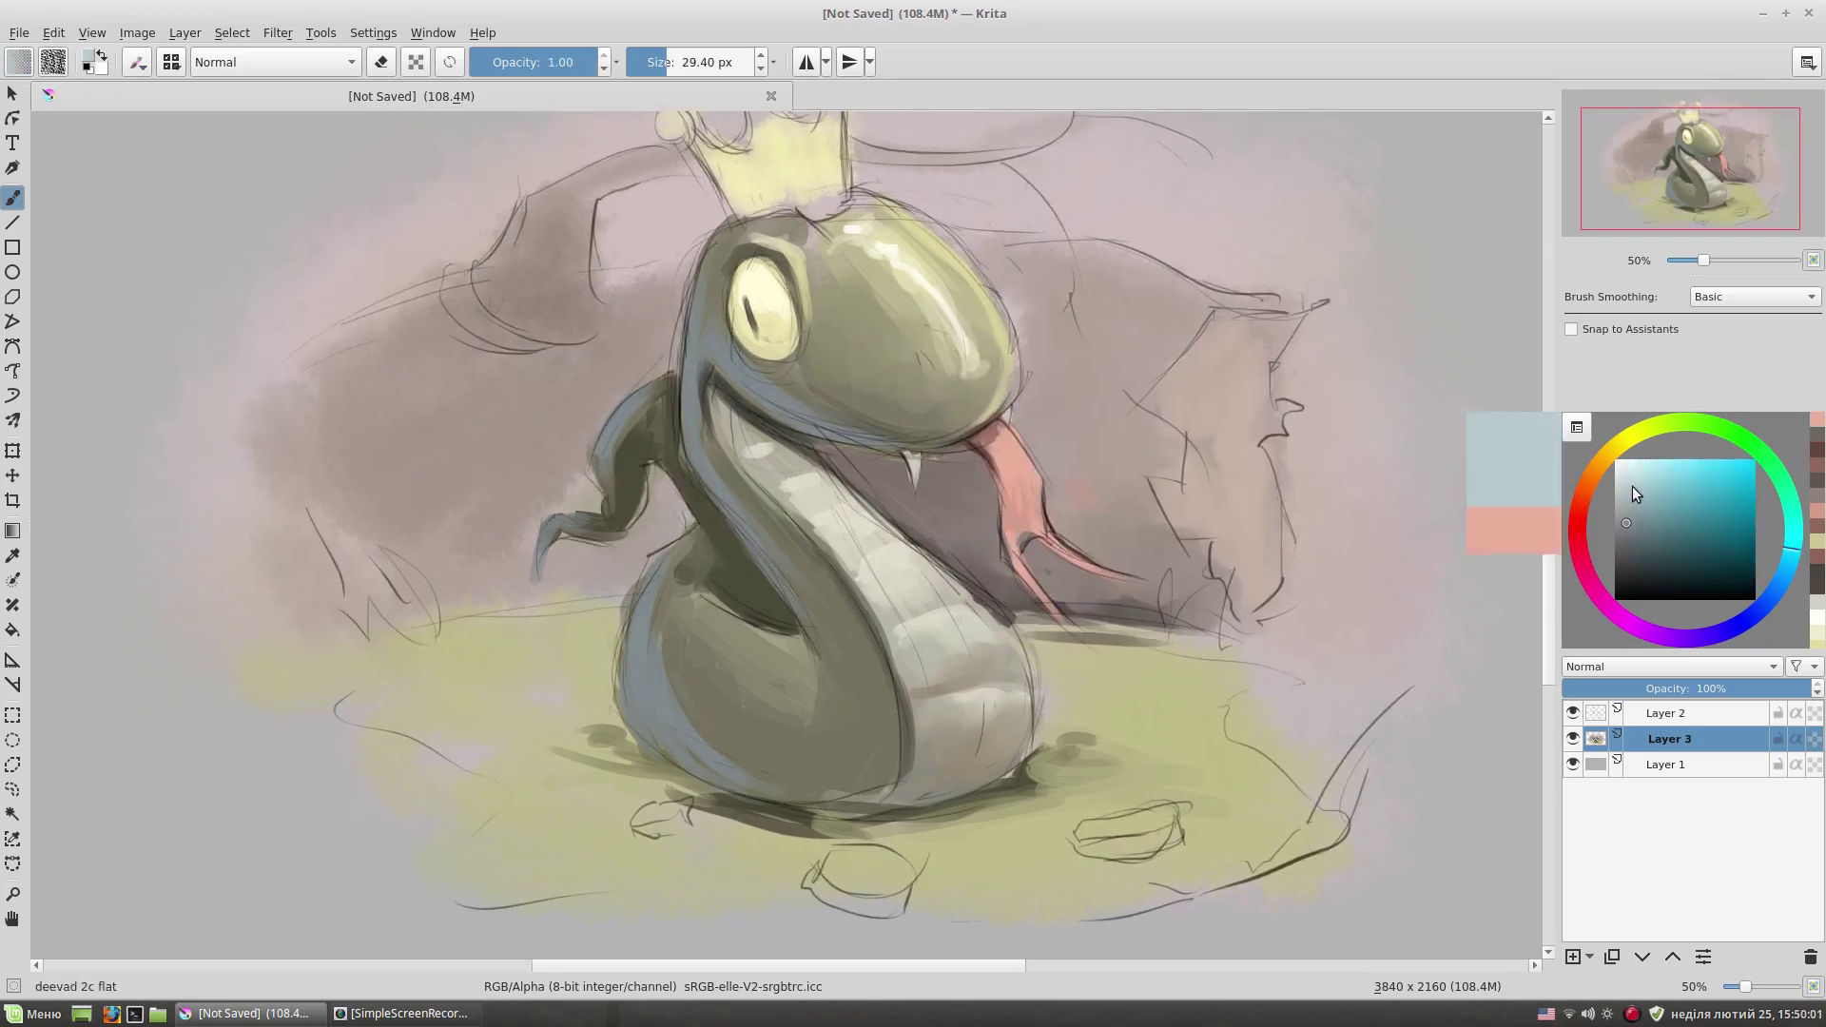
pyautogui.keyDown('ctrl'); pyautogui.click(742, 258); pyautogui.keyUp('ctrl')
pyautogui.click(1573, 713)
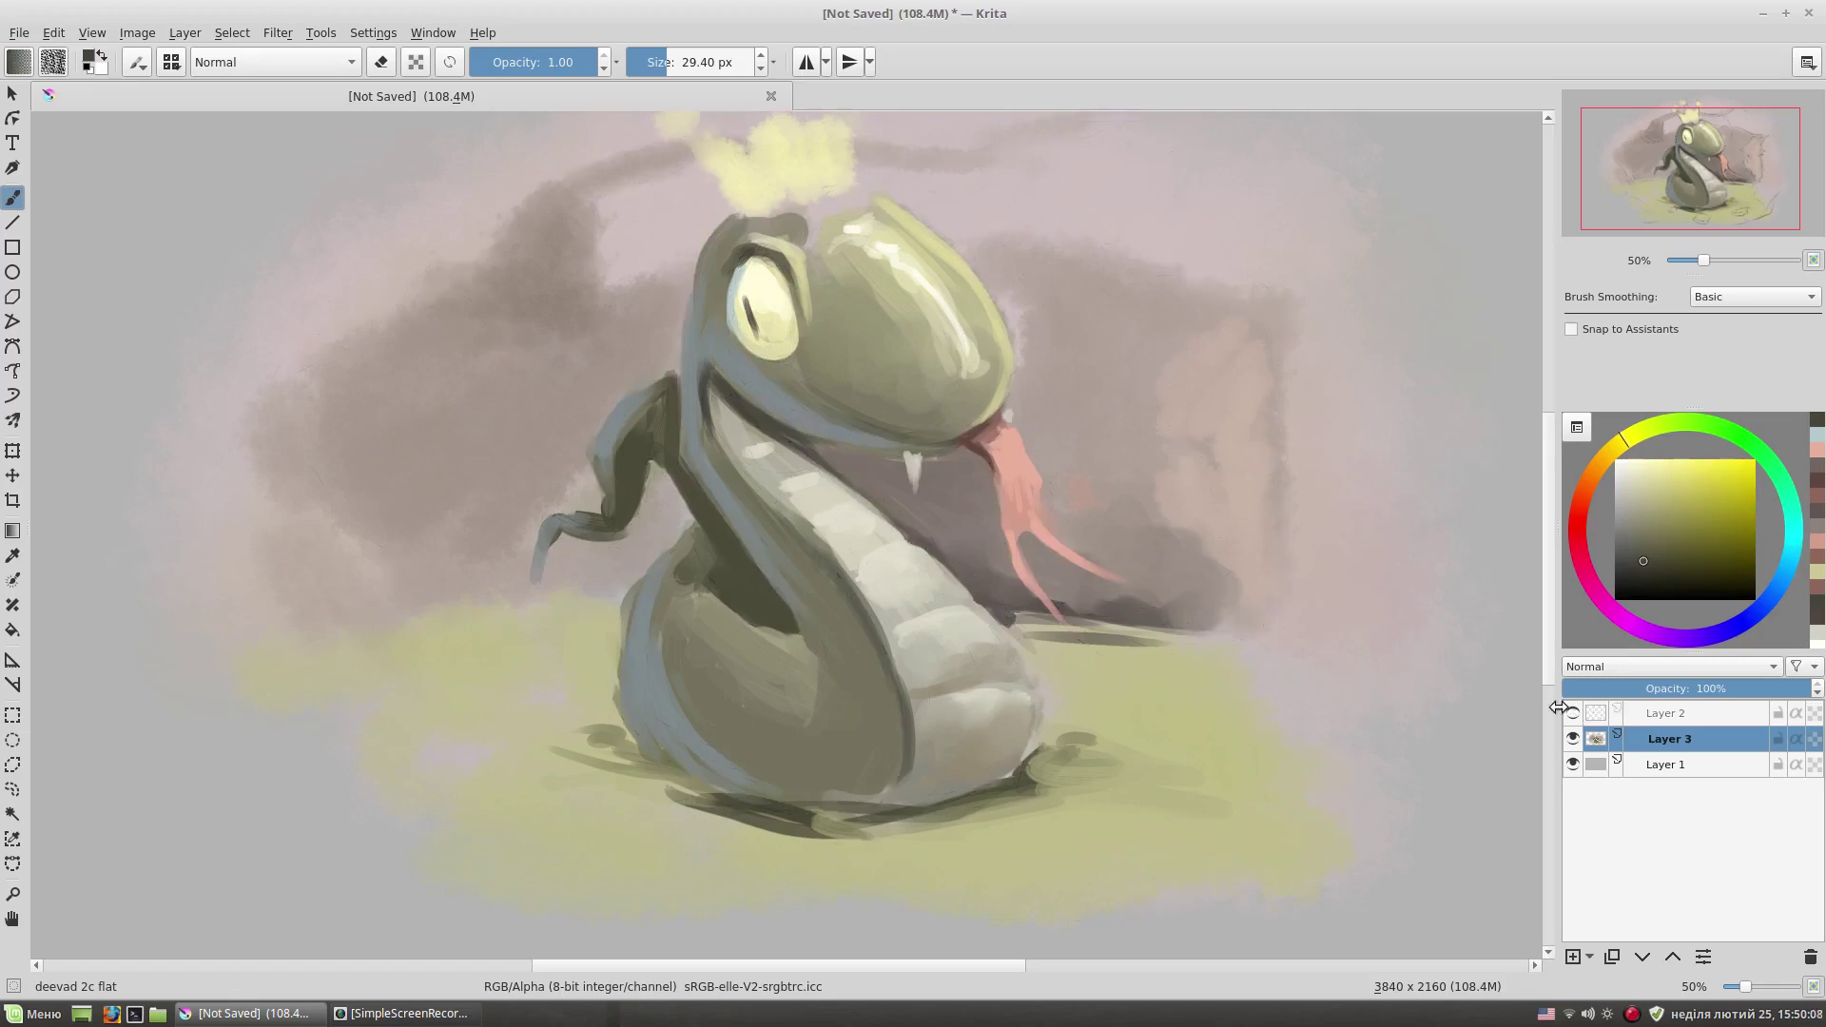
pyautogui.keyDown('ctrl'); pyautogui.click(788, 304); pyautogui.keyUp('ctrl')
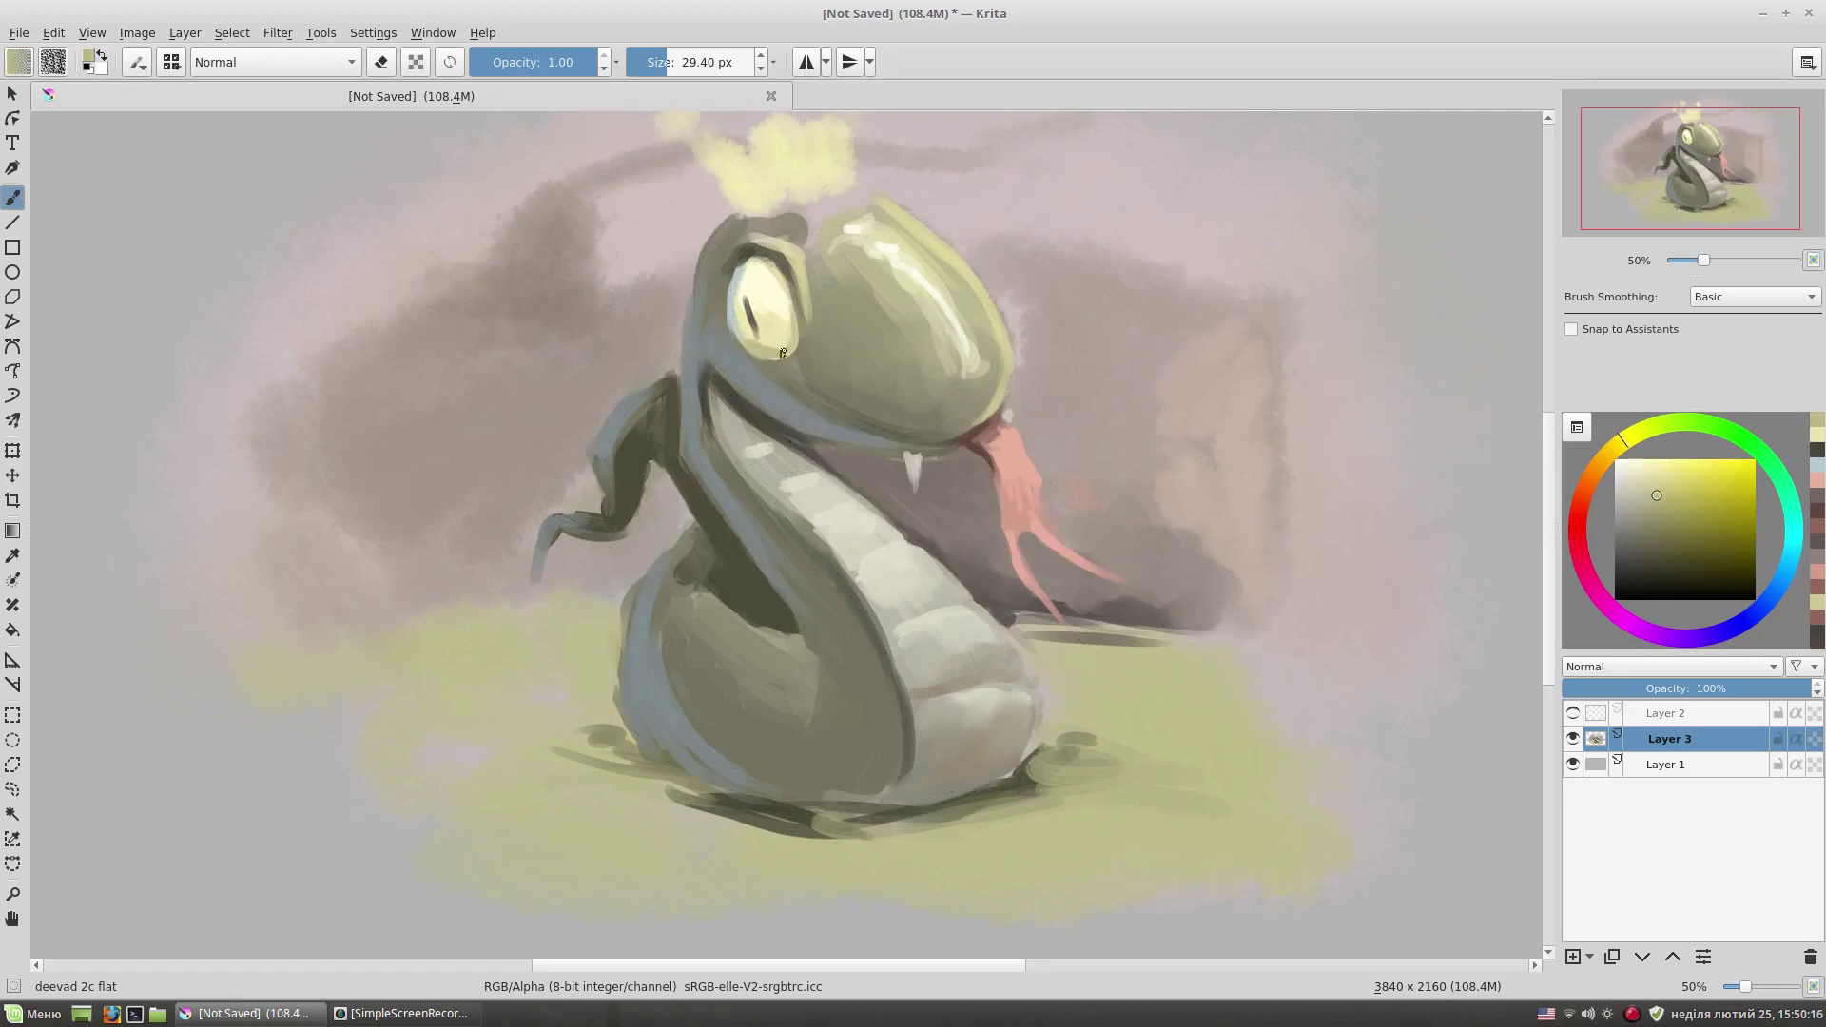
pyautogui.rightClick(904, 315)
pyautogui.click(955, 265)
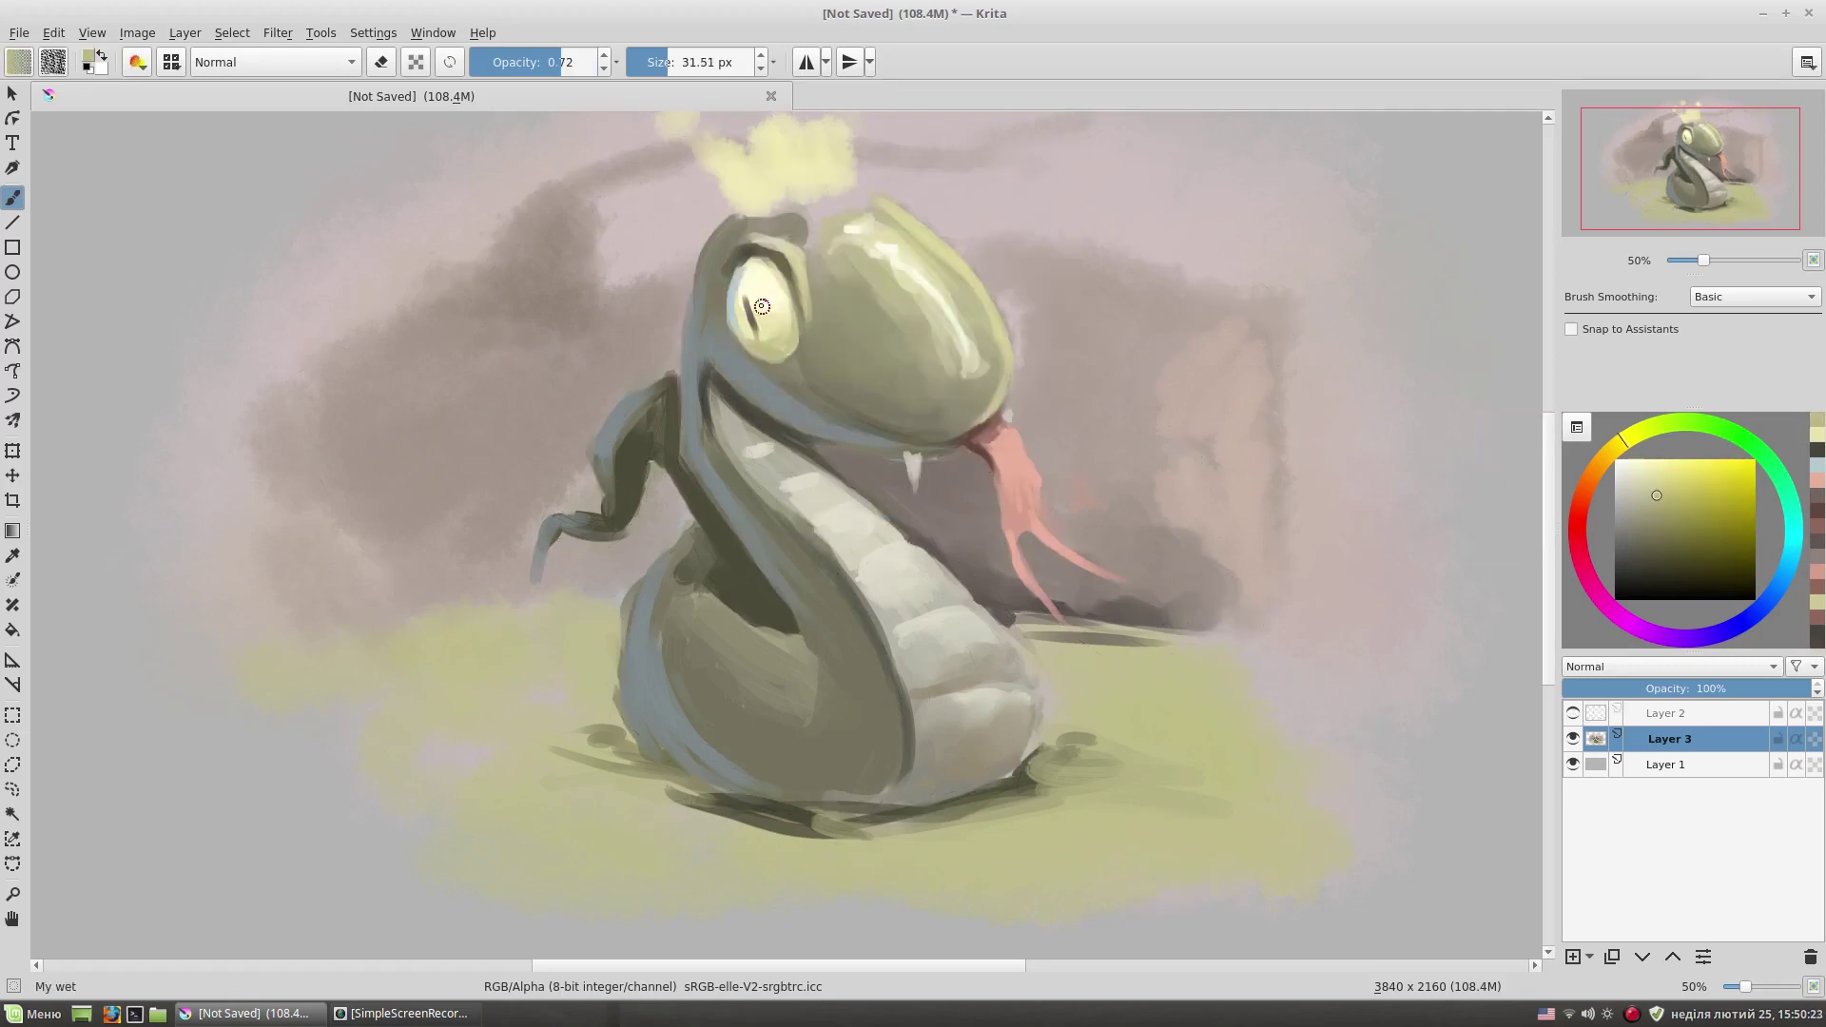
# - Pick a dark olive body colour with the flat brush and enlarge it to about 49 px
pyautogui.rightClick(927, 349)
pyautogui.click(914, 228)
pyautogui.keyDown('ctrl'); pyautogui.click(795, 628); pyautogui.keyUp('ctrl')
pyautogui.keyDown('ctrl'); pyautogui.click(723, 601); pyautogui.keyUp('ctrl')
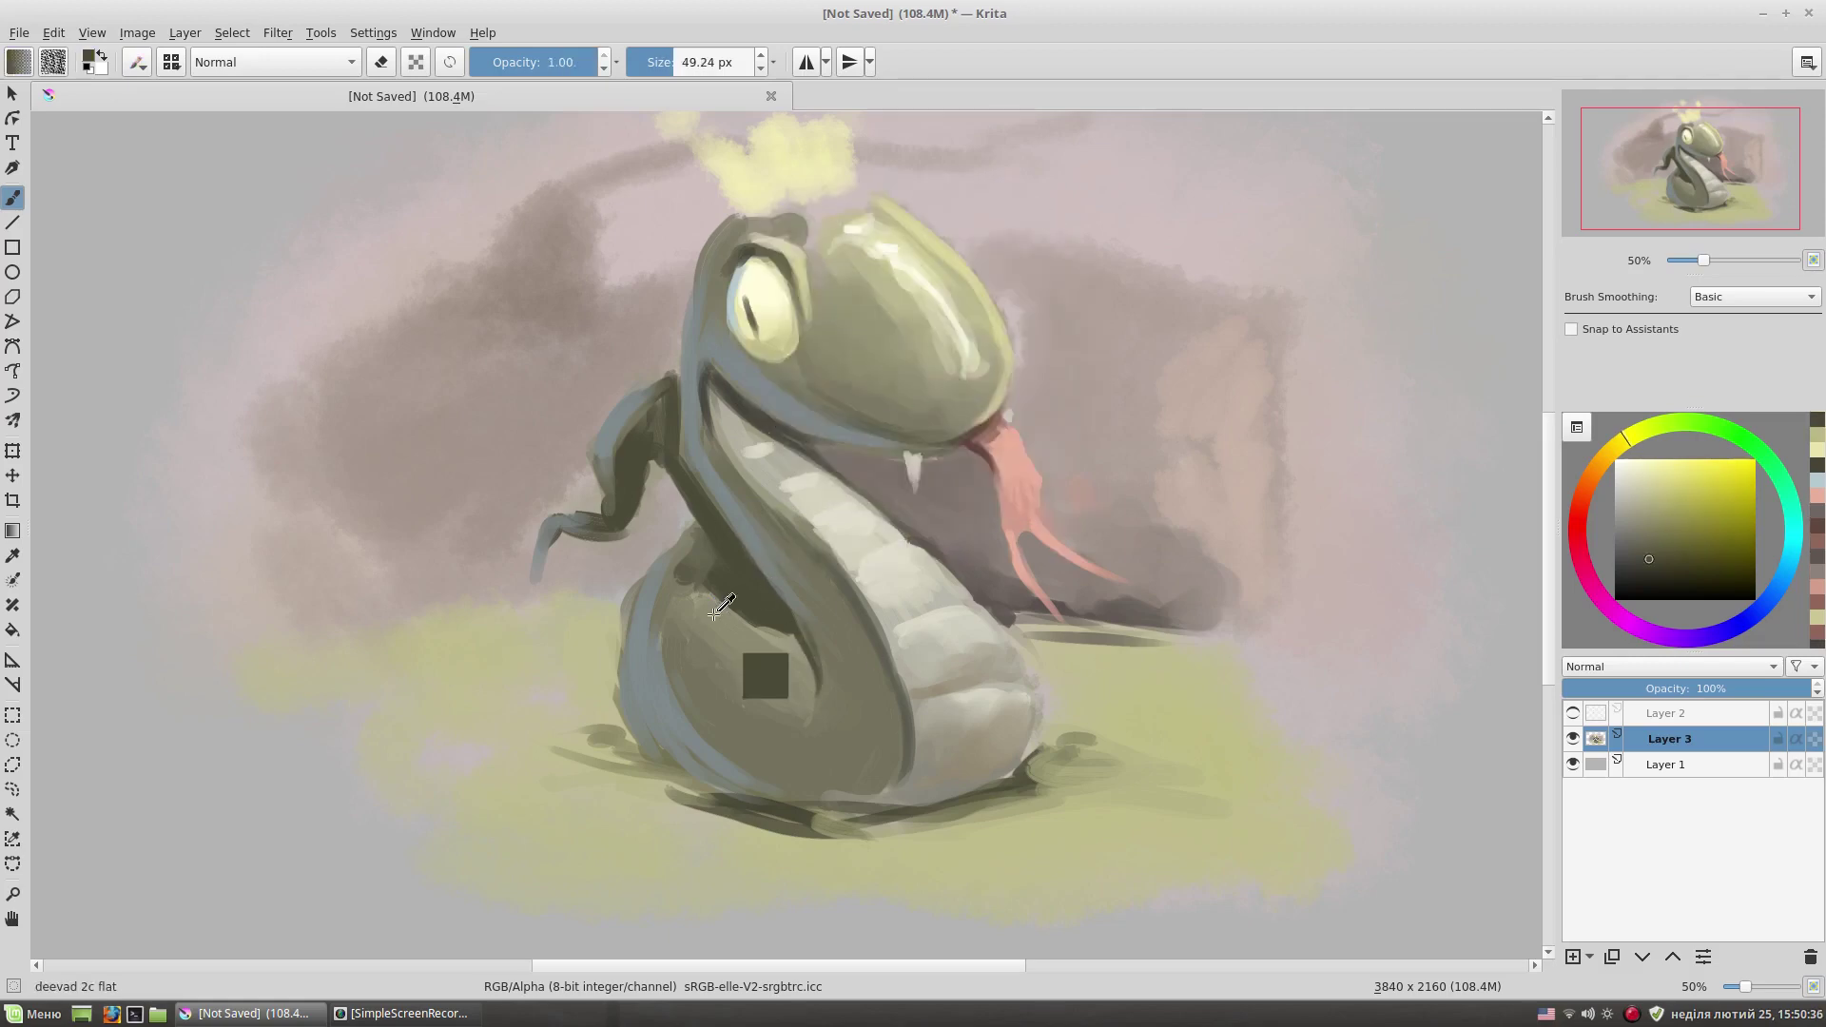
pyautogui.moveTo(704, 561); pyautogui.dragTo(752, 609)
pyautogui.click(1573, 713)
pyautogui.rightClick(856, 457)
pyautogui.click(775, 528)
# - Blend the neck shading with the My wet brush at about 41 px
pyautogui.press('[')
pyautogui.moveTo(721, 542)
pyautogui.mouseDown()
pyautogui.moveTo(683, 585)
pyautogui.moveTo(765, 633)
pyautogui.mouseUp()
pyautogui.moveTo(680, 505); pyautogui.dragTo(665, 418)
pyautogui.click(1572, 713)
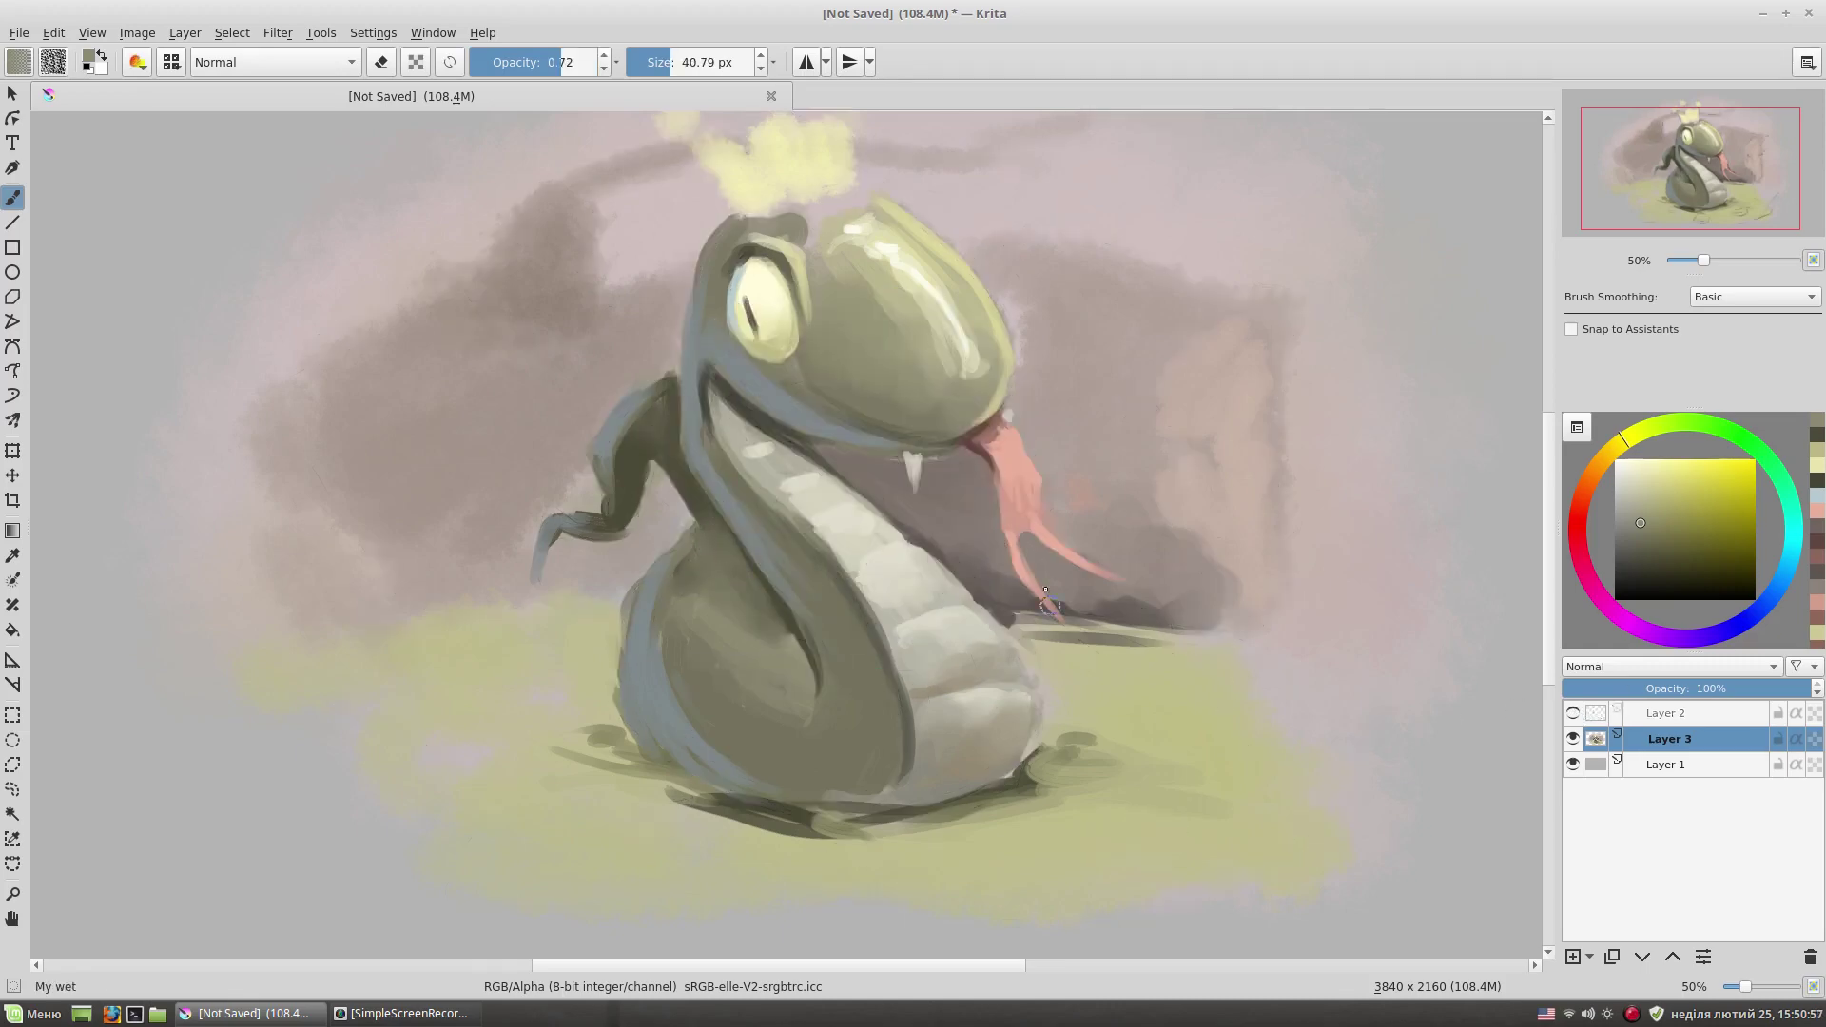
pyautogui.rightClick(971, 482)
pyautogui.click(894, 400)
pyautogui.keyDown('ctrl'); pyautogui.click(708, 328); pyautogui.keyUp('ctrl')
pyautogui.press('[')
pyautogui.press('[')
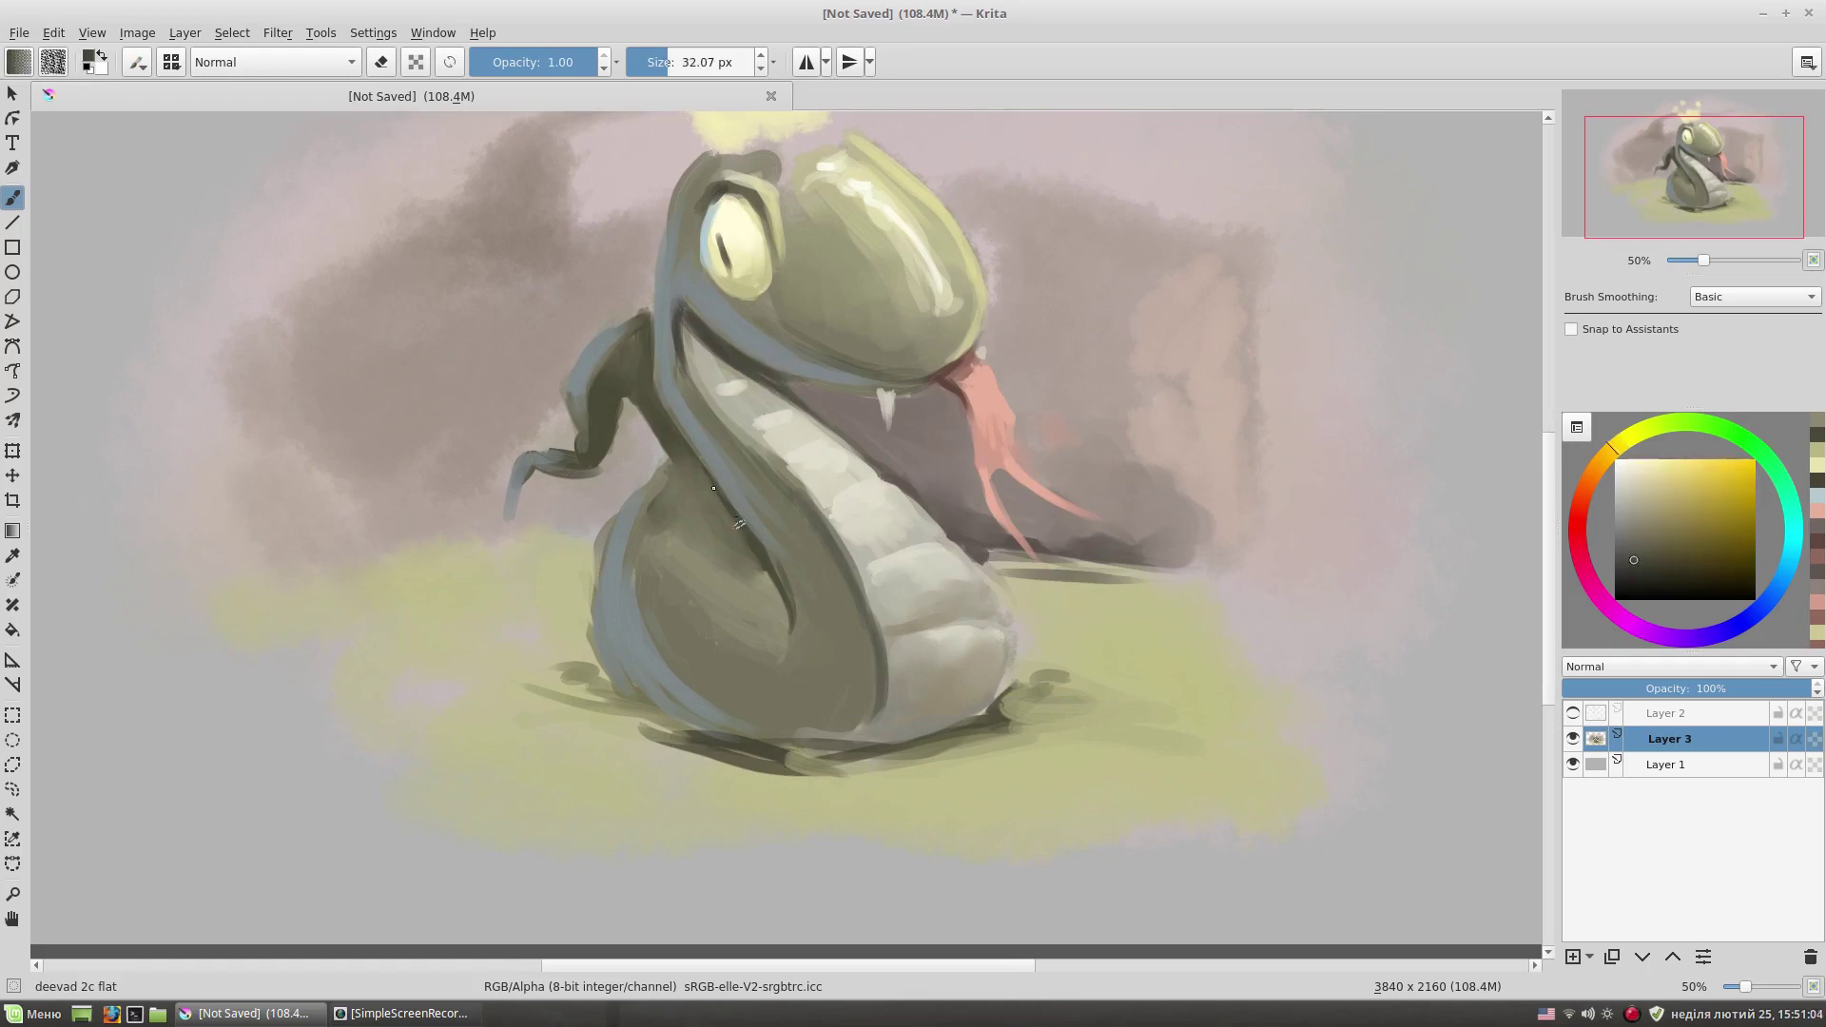
# - Blend the dark fold on the lower body and add light strokes on the body and arm
pyautogui.rightClick(840, 487)
pyautogui.click(916, 487)
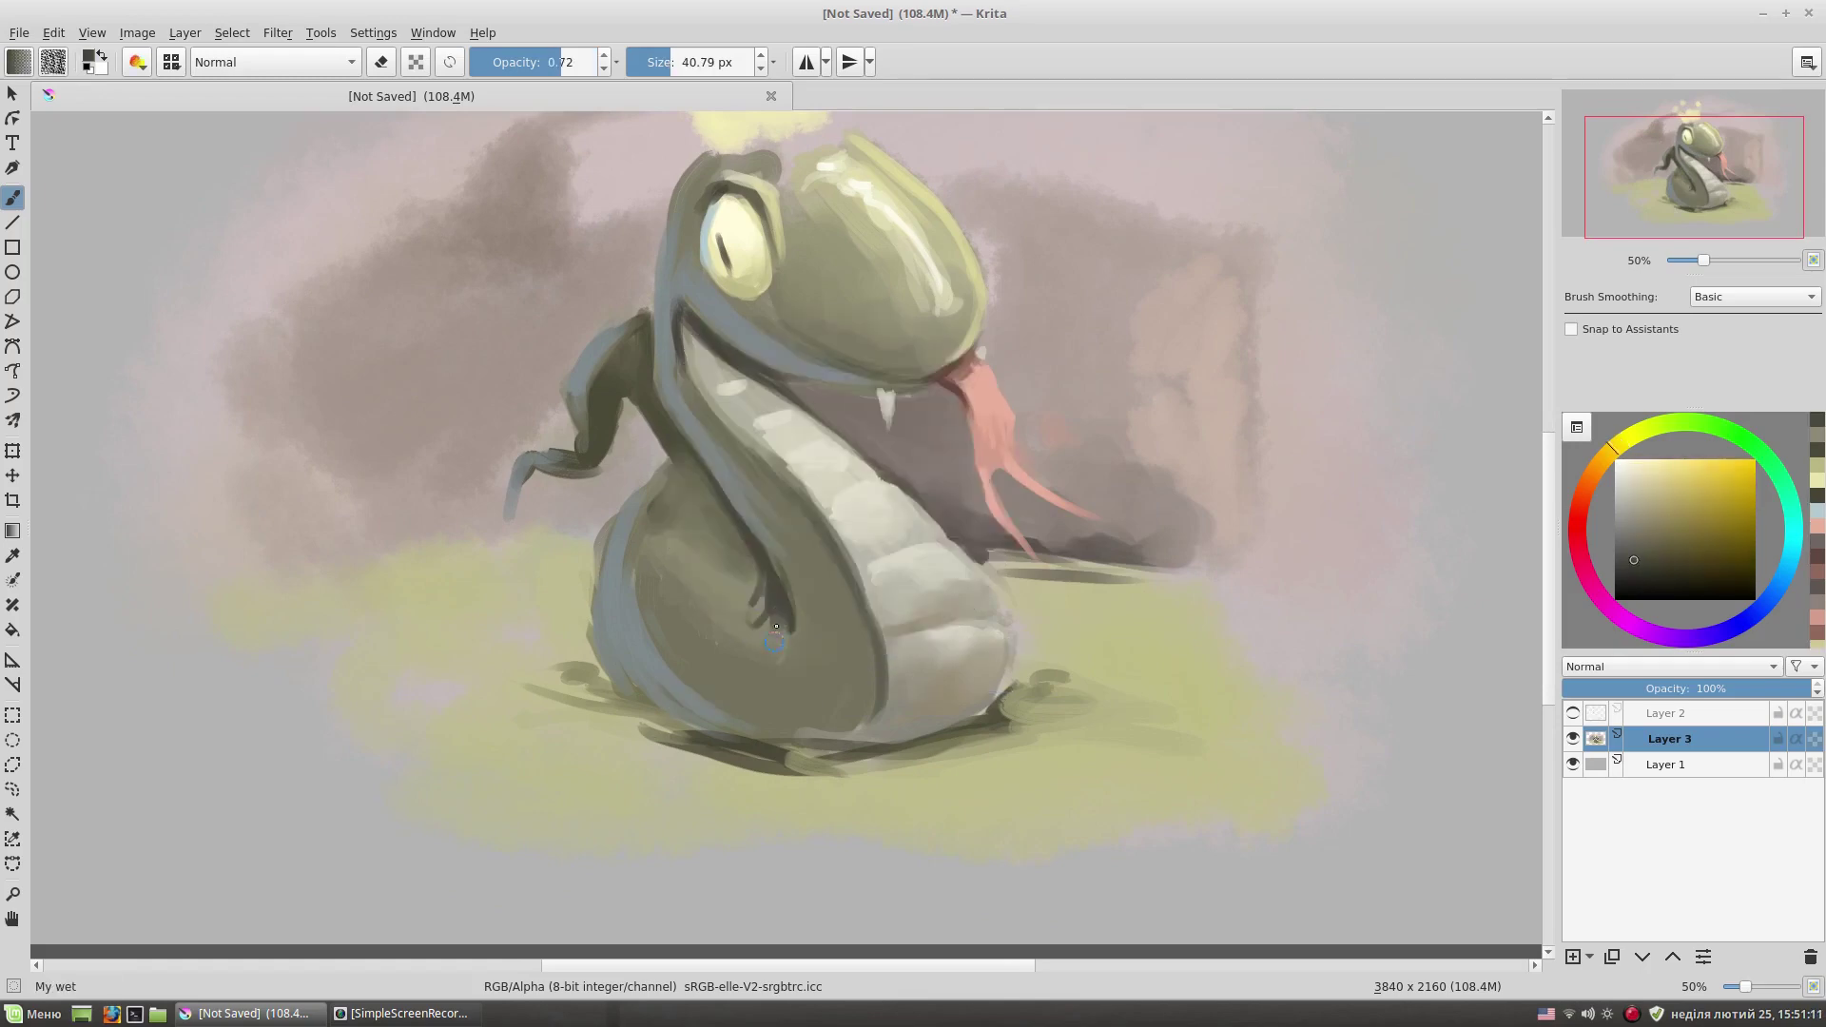
pyautogui.moveTo(747, 565); pyautogui.dragTo(723, 611)
pyautogui.rightClick(919, 522)
pyautogui.click(861, 604)
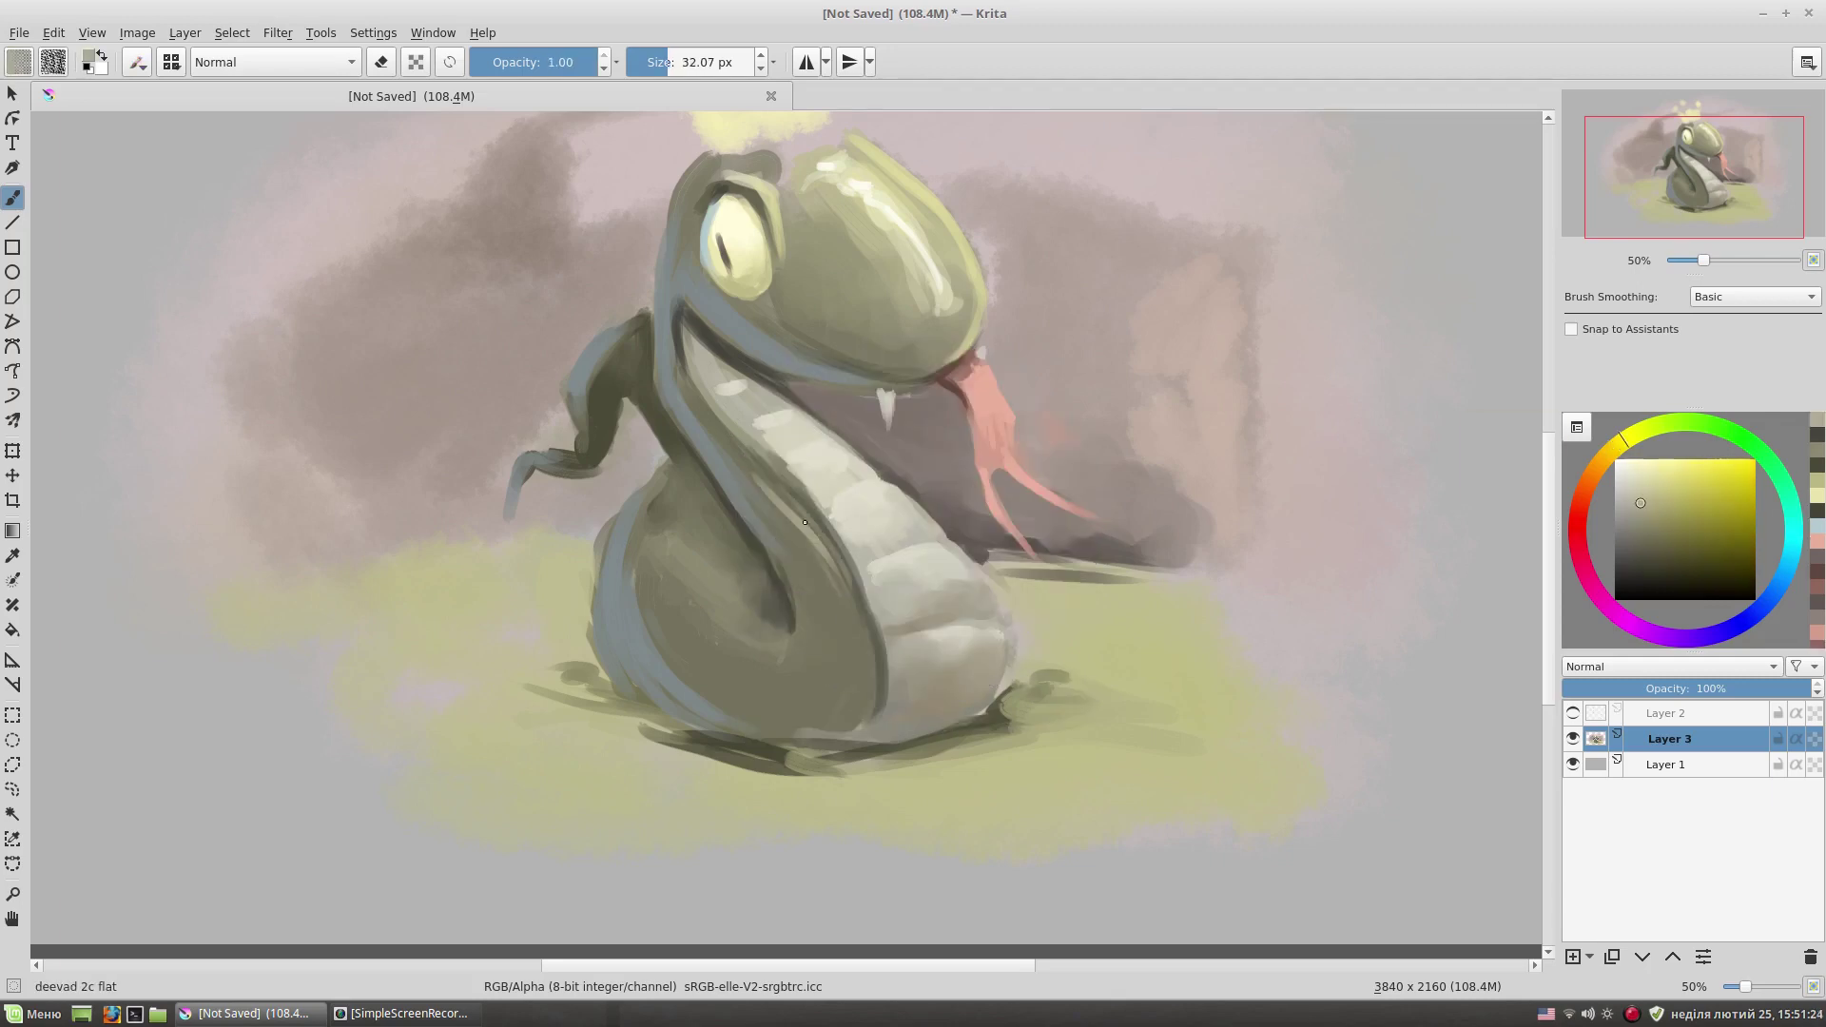
pyautogui.moveTo(726, 590)
pyautogui.mouseDown()
pyautogui.moveTo(694, 542)
pyautogui.moveTo(757, 619)
pyautogui.mouseUp()
pyautogui.moveTo(627, 419); pyautogui.dragTo(591, 499)
# - Paint darker strokes and a lighter edge touch-up on the lower body
pyautogui.keyDown('ctrl'); pyautogui.click(681, 695); pyautogui.keyUp('ctrl')
pyautogui.moveTo(713, 609)
pyautogui.mouseDown()
pyautogui.moveTo(675, 733)
pyautogui.moveTo(847, 768)
pyautogui.moveTo(878, 703)
pyautogui.mouseUp()
pyautogui.keyDown('ctrl'); pyautogui.click(767, 718); pyautogui.keyUp('ctrl')
pyautogui.keyDown('ctrl'); pyautogui.click(944, 621); pyautogui.keyUp('ctrl')
pyautogui.keyDown('ctrl'); pyautogui.click(856, 747); pyautogui.keyUp('ctrl')
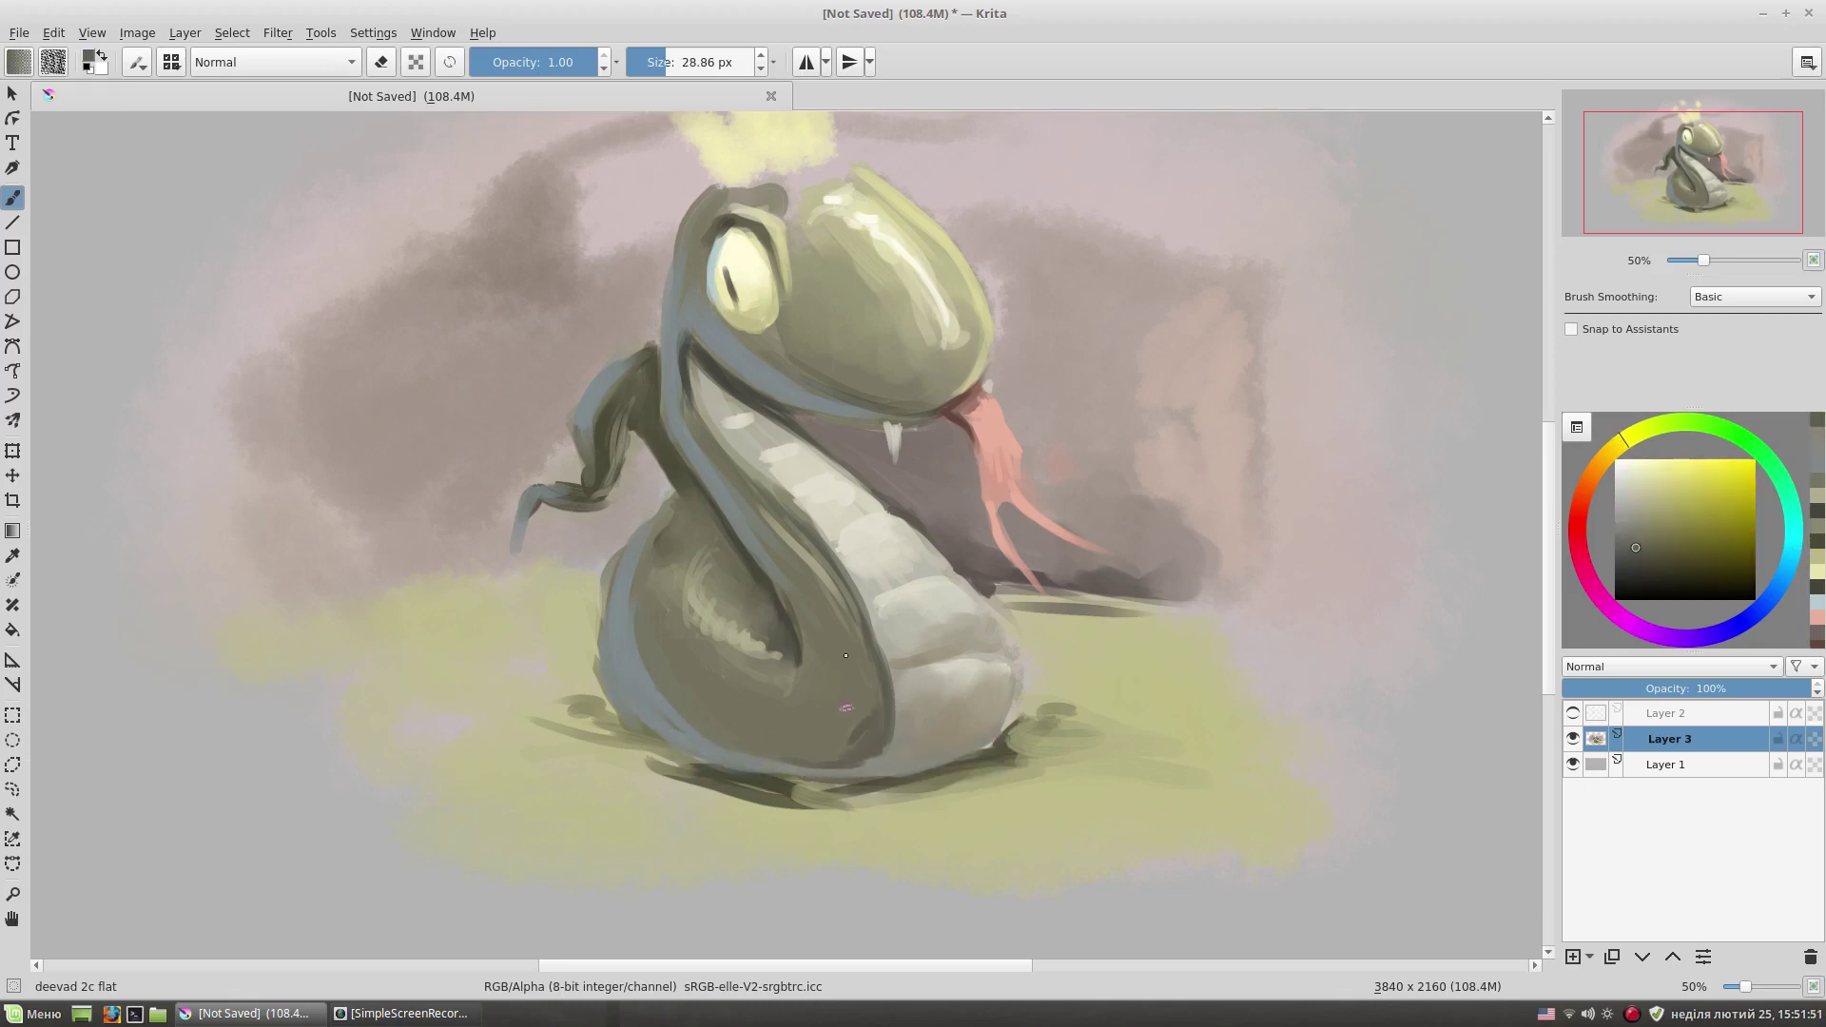
# - Paint a pale highlight across the belly with a brush of about 20 px
pyautogui.moveTo(811, 471); pyautogui.dragTo(767, 481)
pyautogui.keyDown('ctrl'); pyautogui.click(810, 518); pyautogui.keyUp('ctrl')
pyautogui.keyDown('ctrl'); pyautogui.click(1449, 495); pyautogui.keyUp('ctrl')
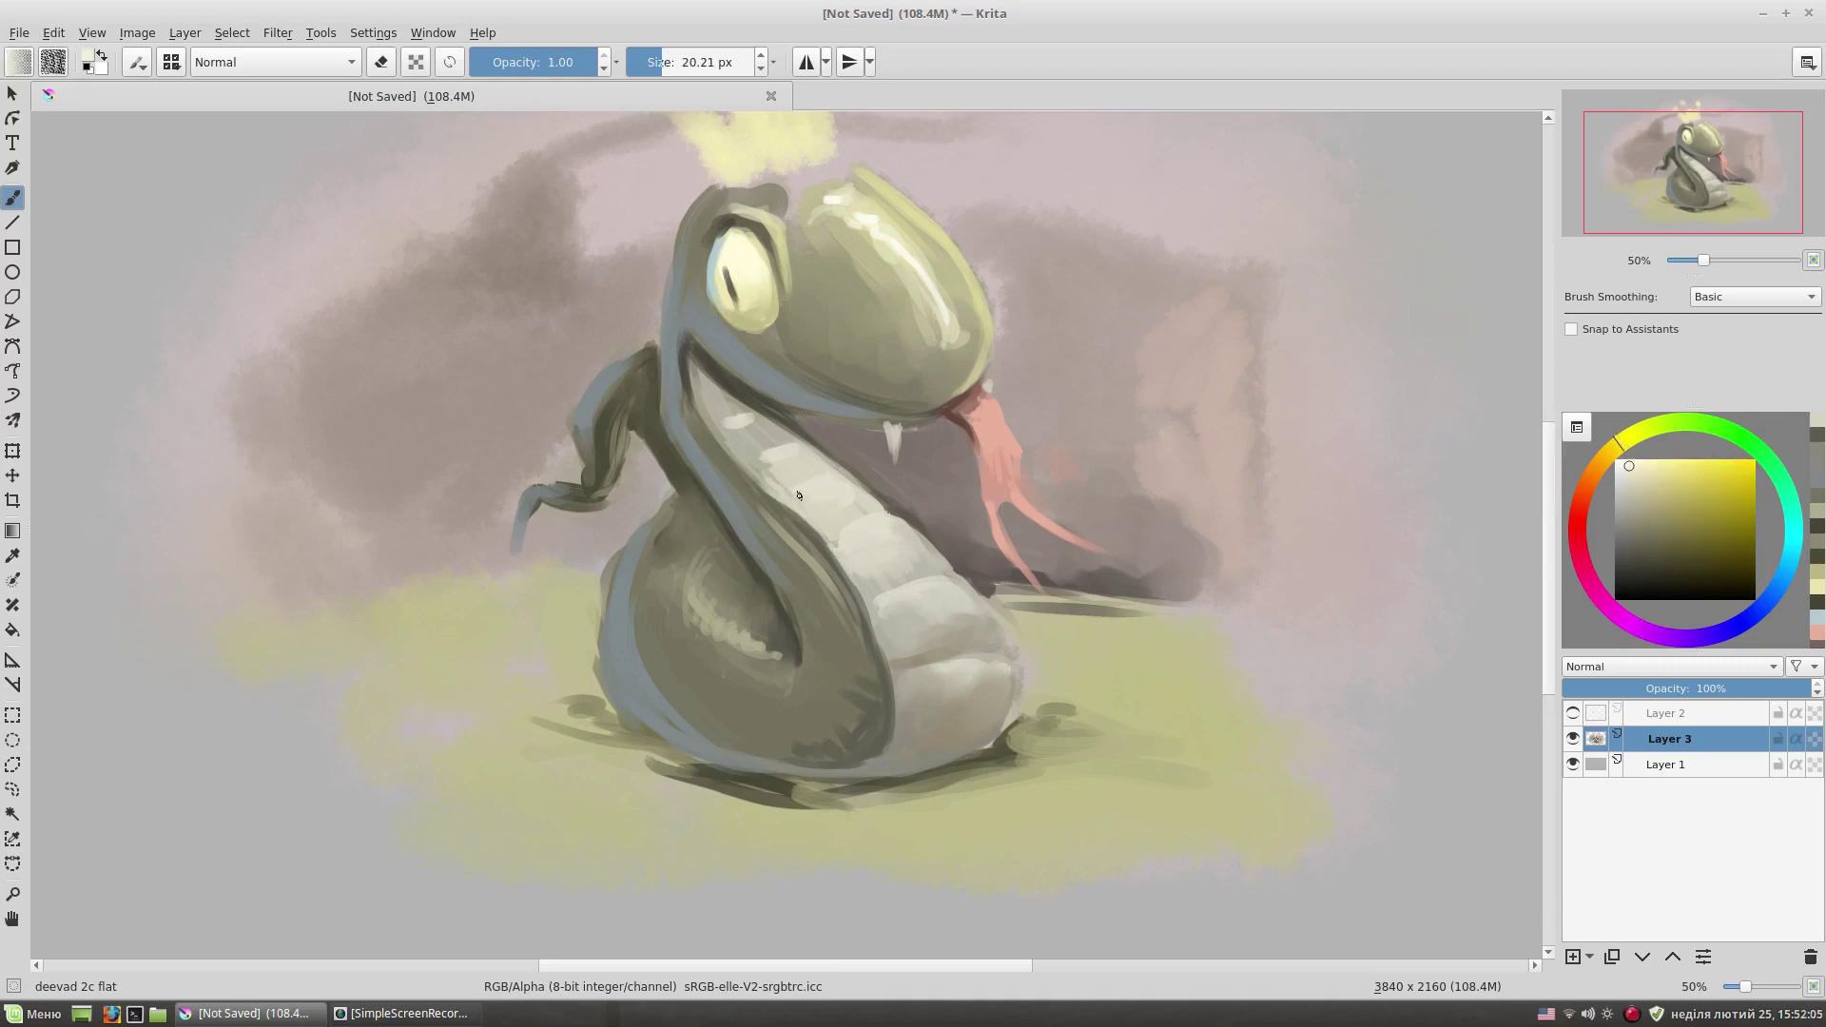
pyautogui.moveTo(884, 522); pyautogui.dragTo(897, 531)
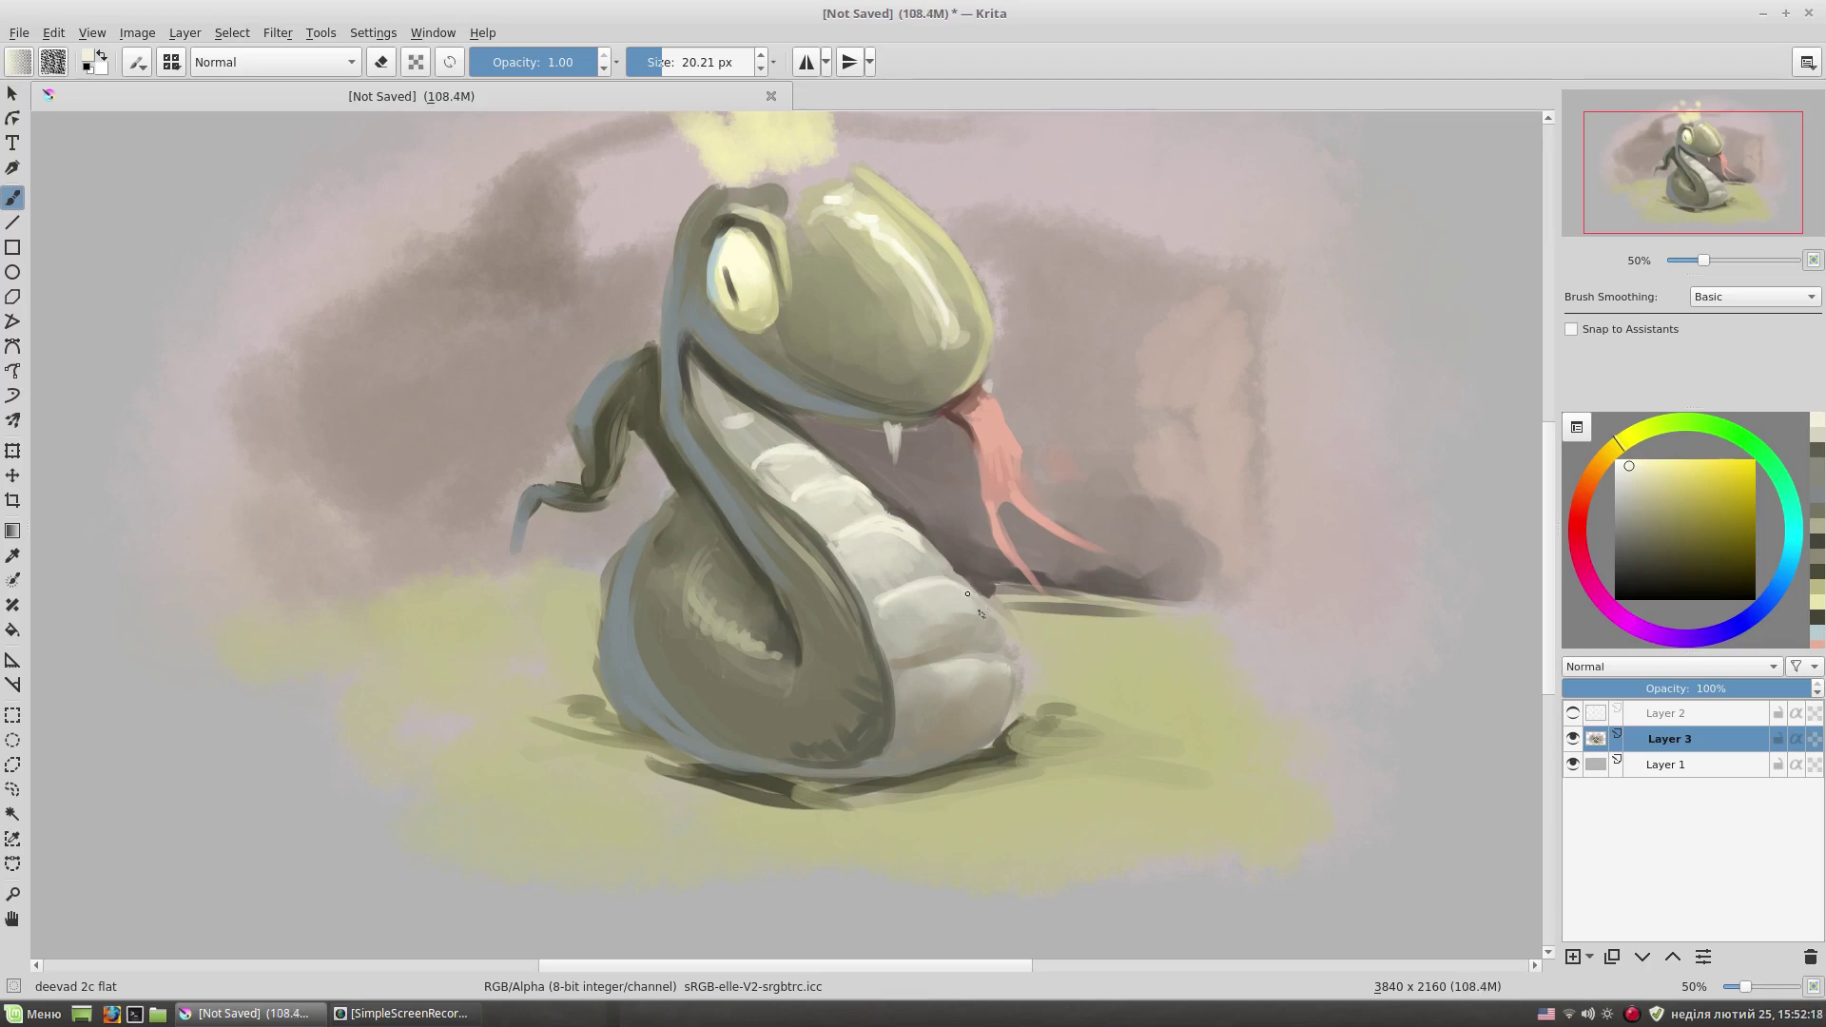
pyautogui.rightClick(1078, 568)
# - Show the sketch lines and paint darker strokes down the neck with the flat brush
pyautogui.click(917, 498)
pyautogui.rightClick(876, 414)
pyautogui.click(789, 314)
pyautogui.keyDown('ctrl'); pyautogui.click(609, 427); pyautogui.keyUp('ctrl')
pyautogui.hotkey('alt', 'v')
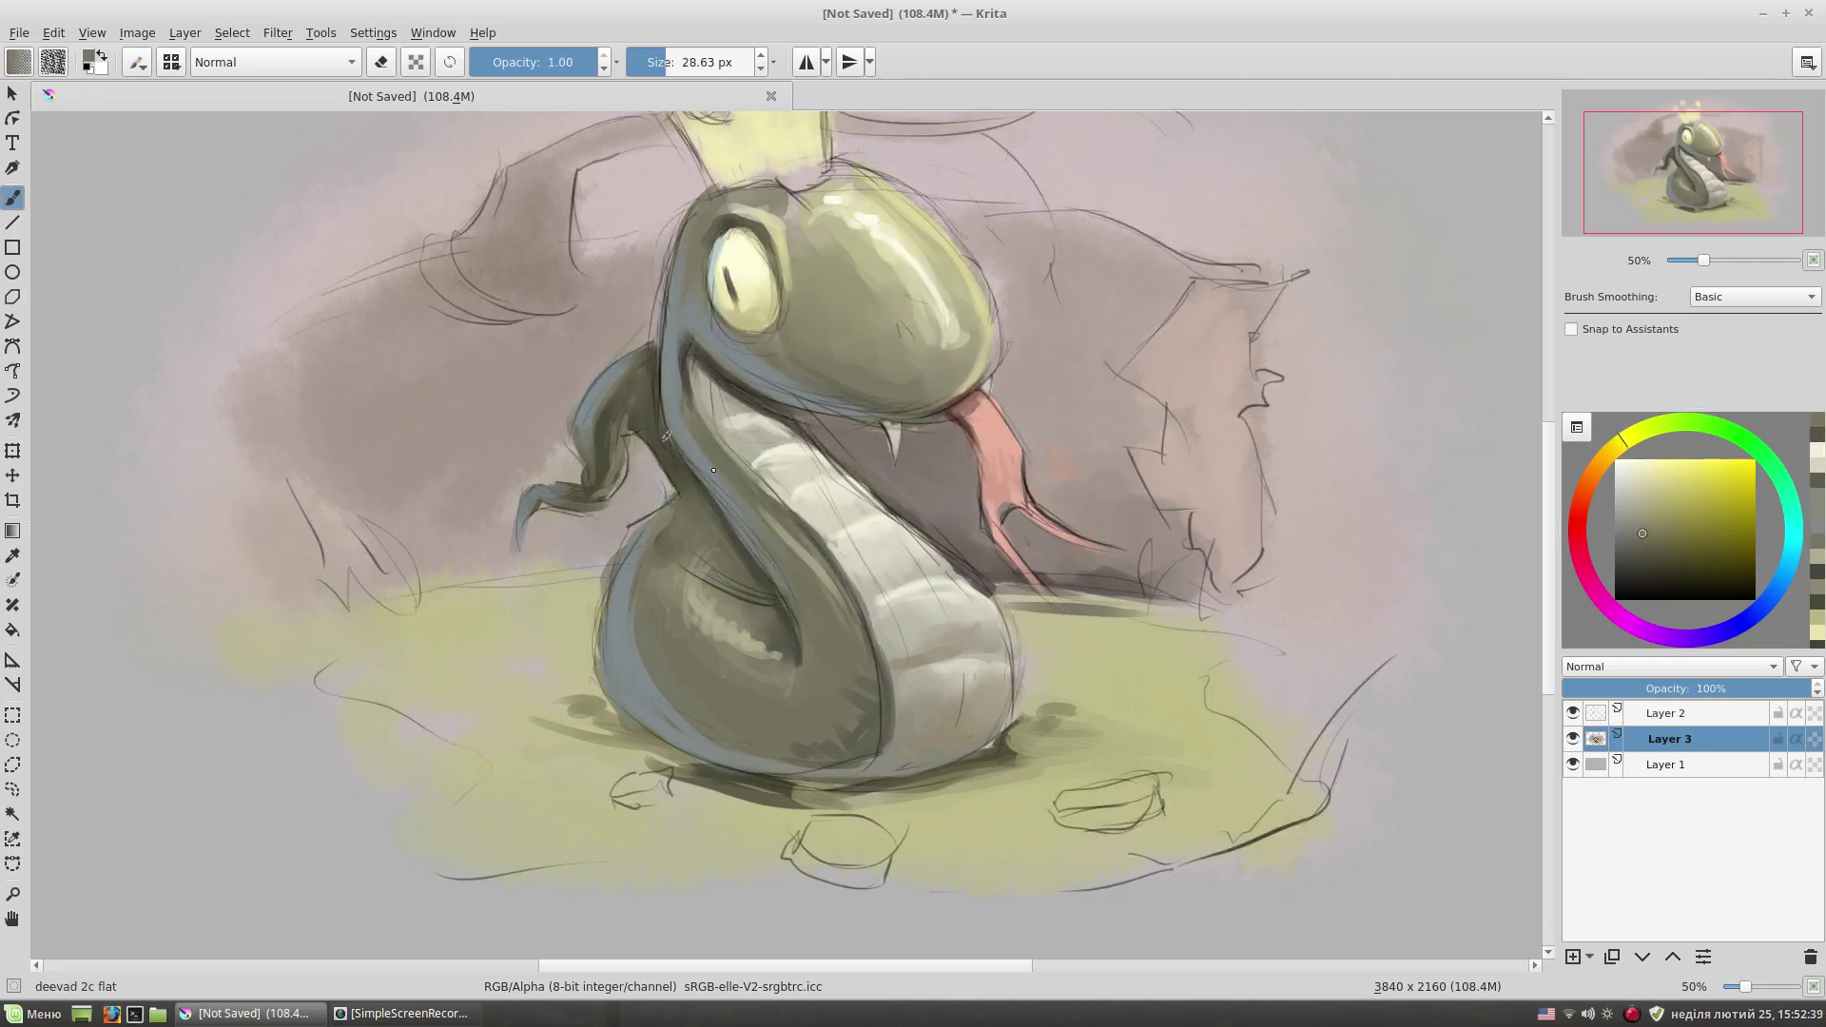
pyautogui.moveTo(620, 435); pyautogui.dragTo(614, 480)
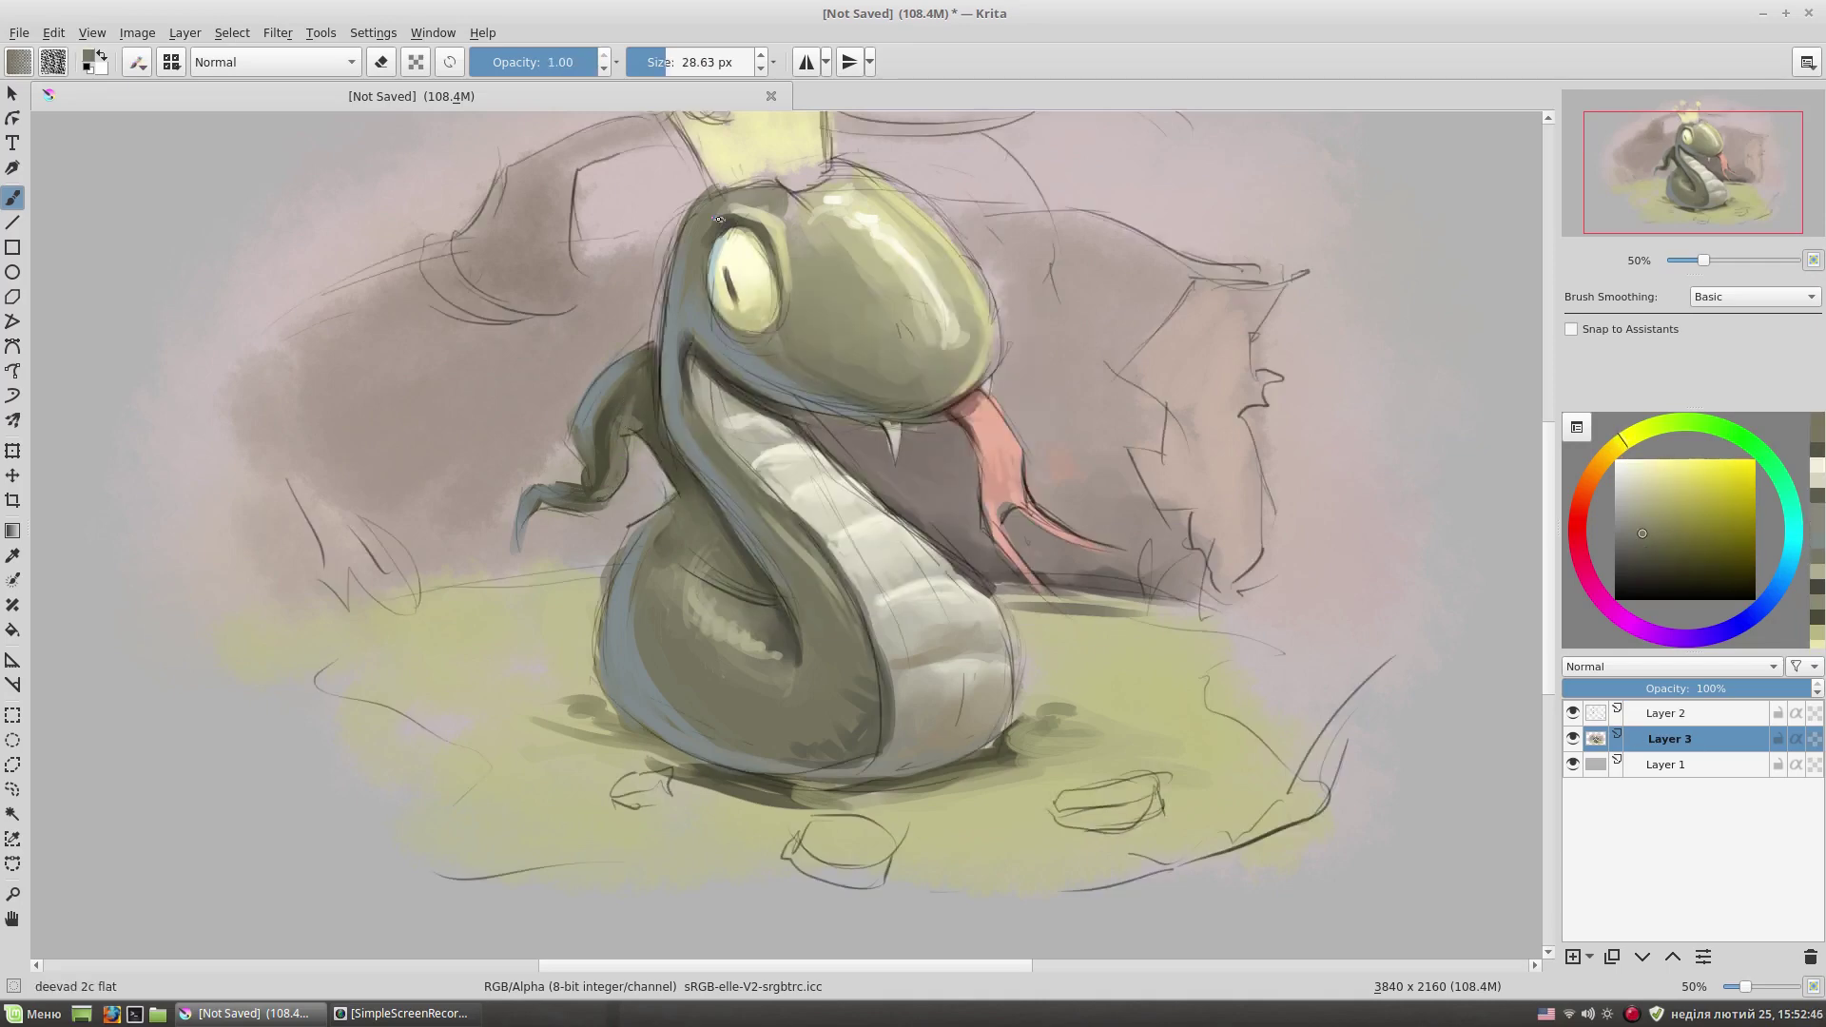
# - Paint reddish-brown shadows along the neck and behind the arm at about 36 px
pyautogui.keyDown('ctrl'); pyautogui.click(918, 488); pyautogui.keyUp('ctrl')
pyautogui.moveTo(635, 439)
pyautogui.mouseDown()
pyautogui.moveTo(671, 490)
pyautogui.moveTo(609, 518)
pyautogui.moveTo(599, 566)
pyautogui.moveTo(476, 580)
pyautogui.mouseUp()
pyautogui.moveTo(570, 514)
pyautogui.mouseDown()
pyautogui.moveTo(533, 562)
pyautogui.moveTo(609, 551)
pyautogui.mouseUp()
pyautogui.press(']')
pyautogui.moveTo(623, 338)
pyautogui.mouseDown()
pyautogui.moveTo(551, 438)
pyautogui.moveTo(562, 480)
pyautogui.moveTo(514, 476)
pyautogui.mouseUp()
pyautogui.moveTo(613, 291); pyautogui.dragTo(565, 405)
# - Lighten above the arm with pinkish grey and blend a dark shadow left of it
pyautogui.keyDown('ctrl'); pyautogui.click(601, 330); pyautogui.keyUp('ctrl')
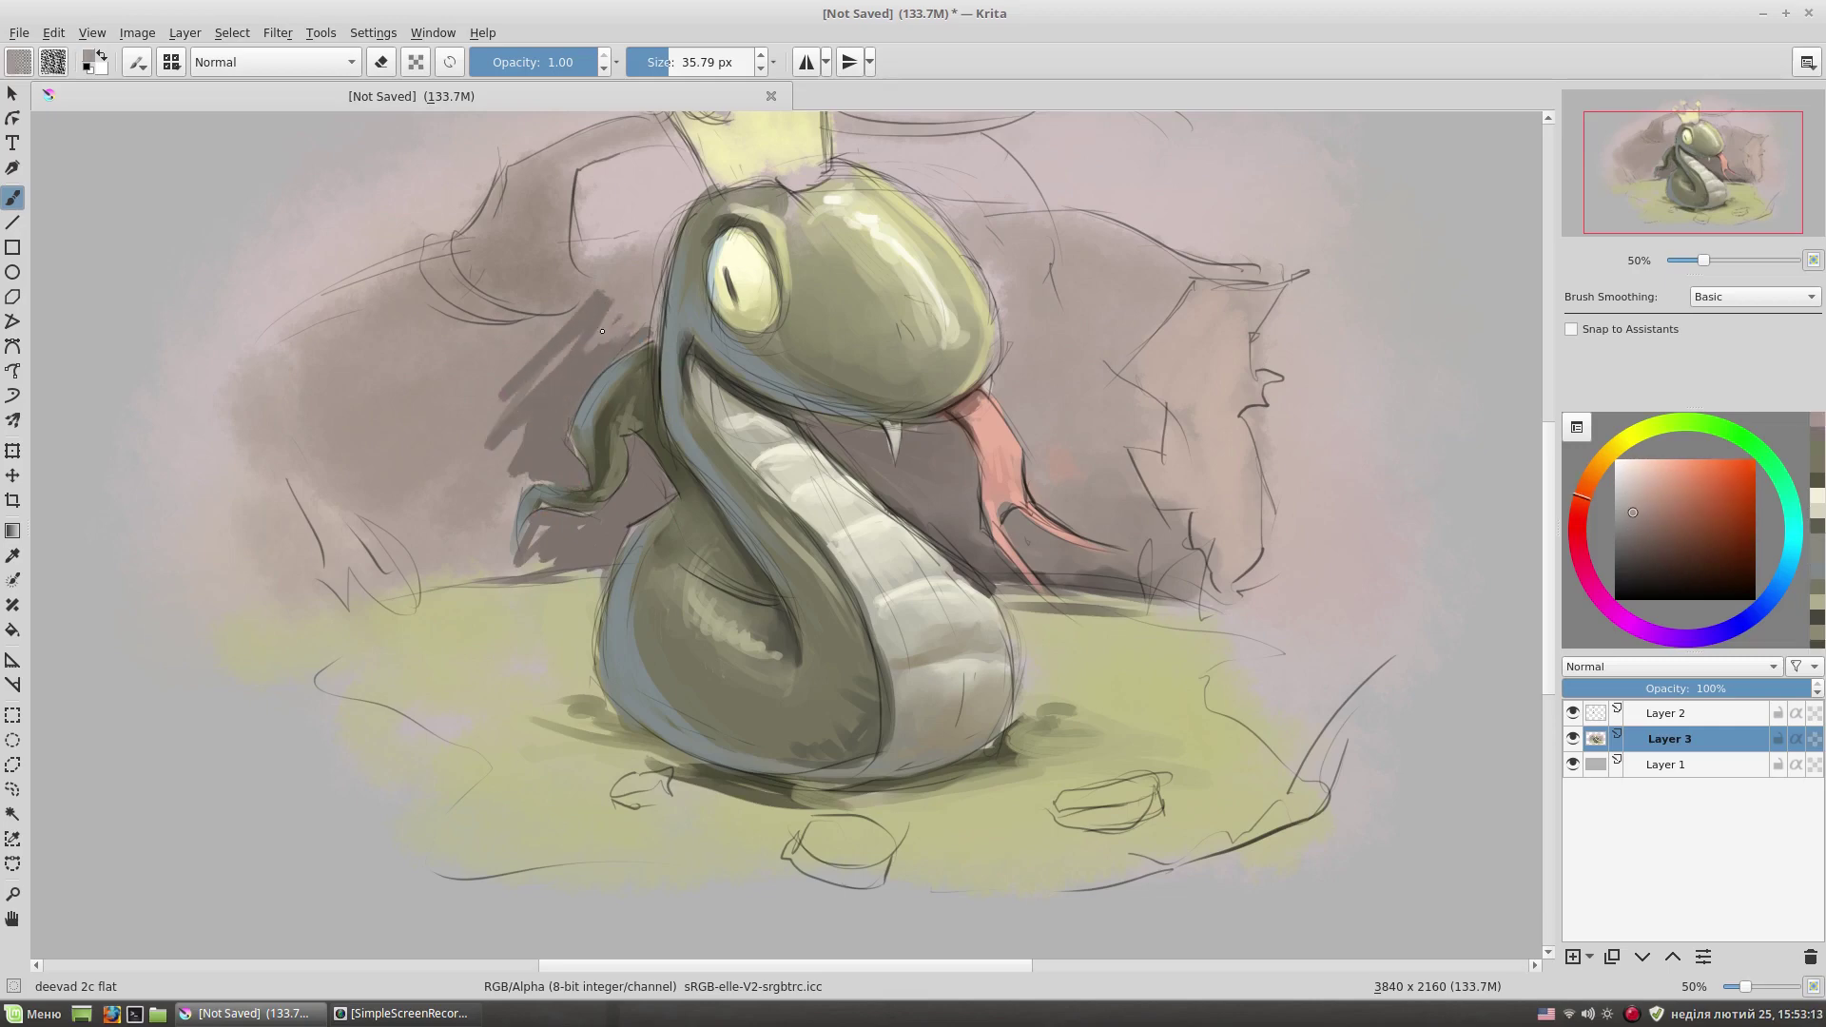
pyautogui.moveTo(618, 295); pyautogui.dragTo(561, 361)
pyautogui.keyDown('ctrl'); pyautogui.click(583, 411); pyautogui.keyUp('ctrl')
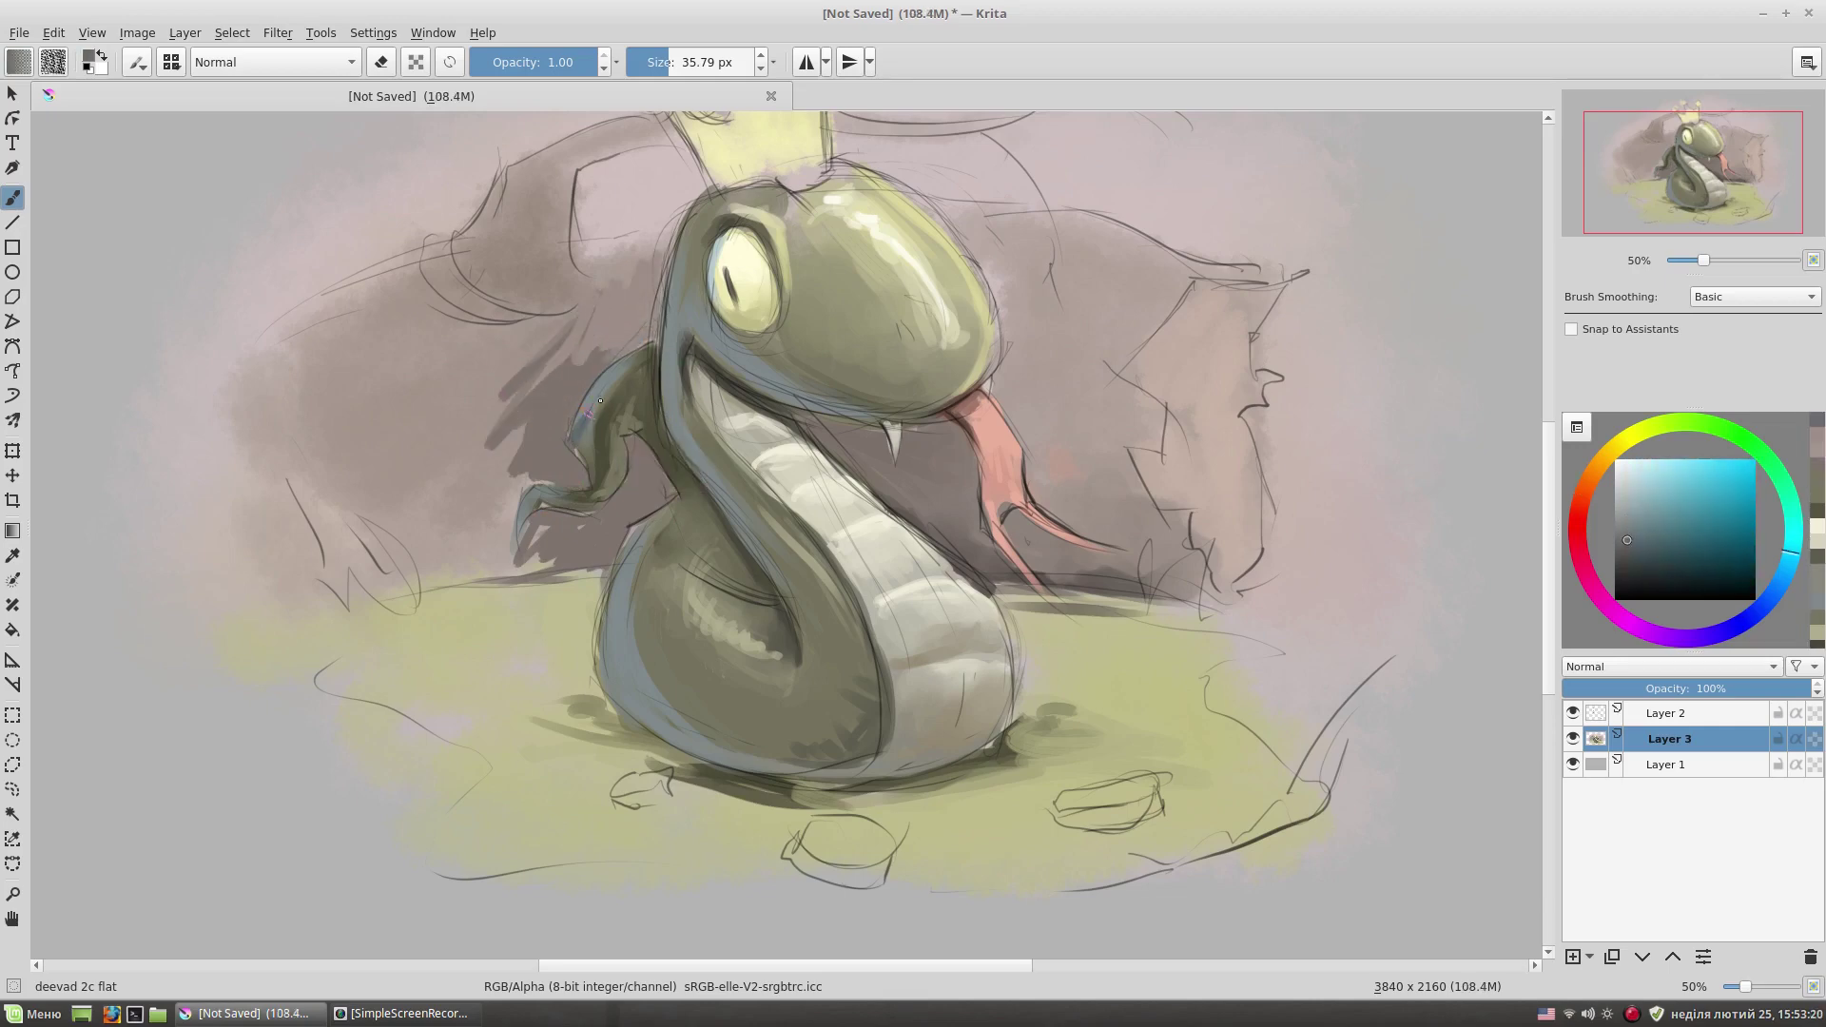
pyautogui.click(1572, 713)
pyautogui.rightClick(657, 358)
pyautogui.click(716, 466)
pyautogui.keyDown('ctrl'); pyautogui.click(626, 315); pyautogui.keyUp('ctrl')
pyautogui.moveTo(626, 315); pyautogui.dragTo(547, 376)
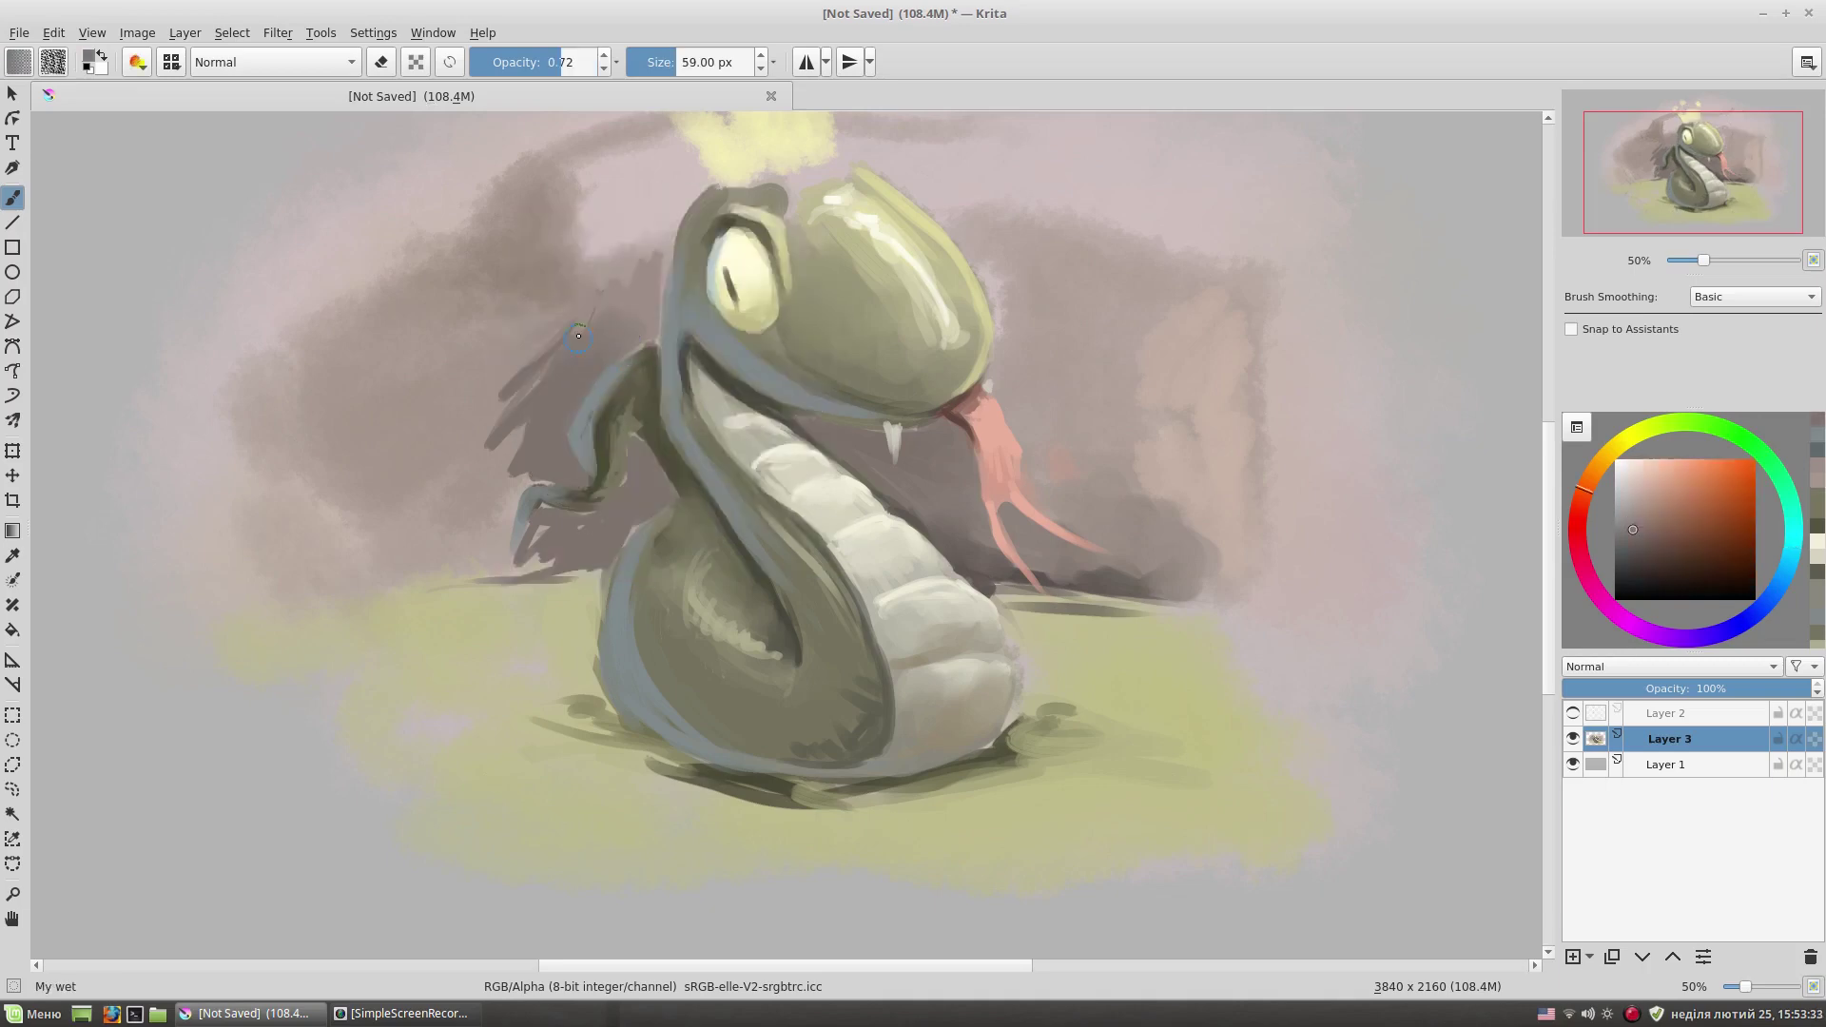
# - Paint a light blue rim along the neck with a brush of about 26 px
pyautogui.rightClick(650, 448)
pyautogui.click(702, 364)
pyautogui.press('[')
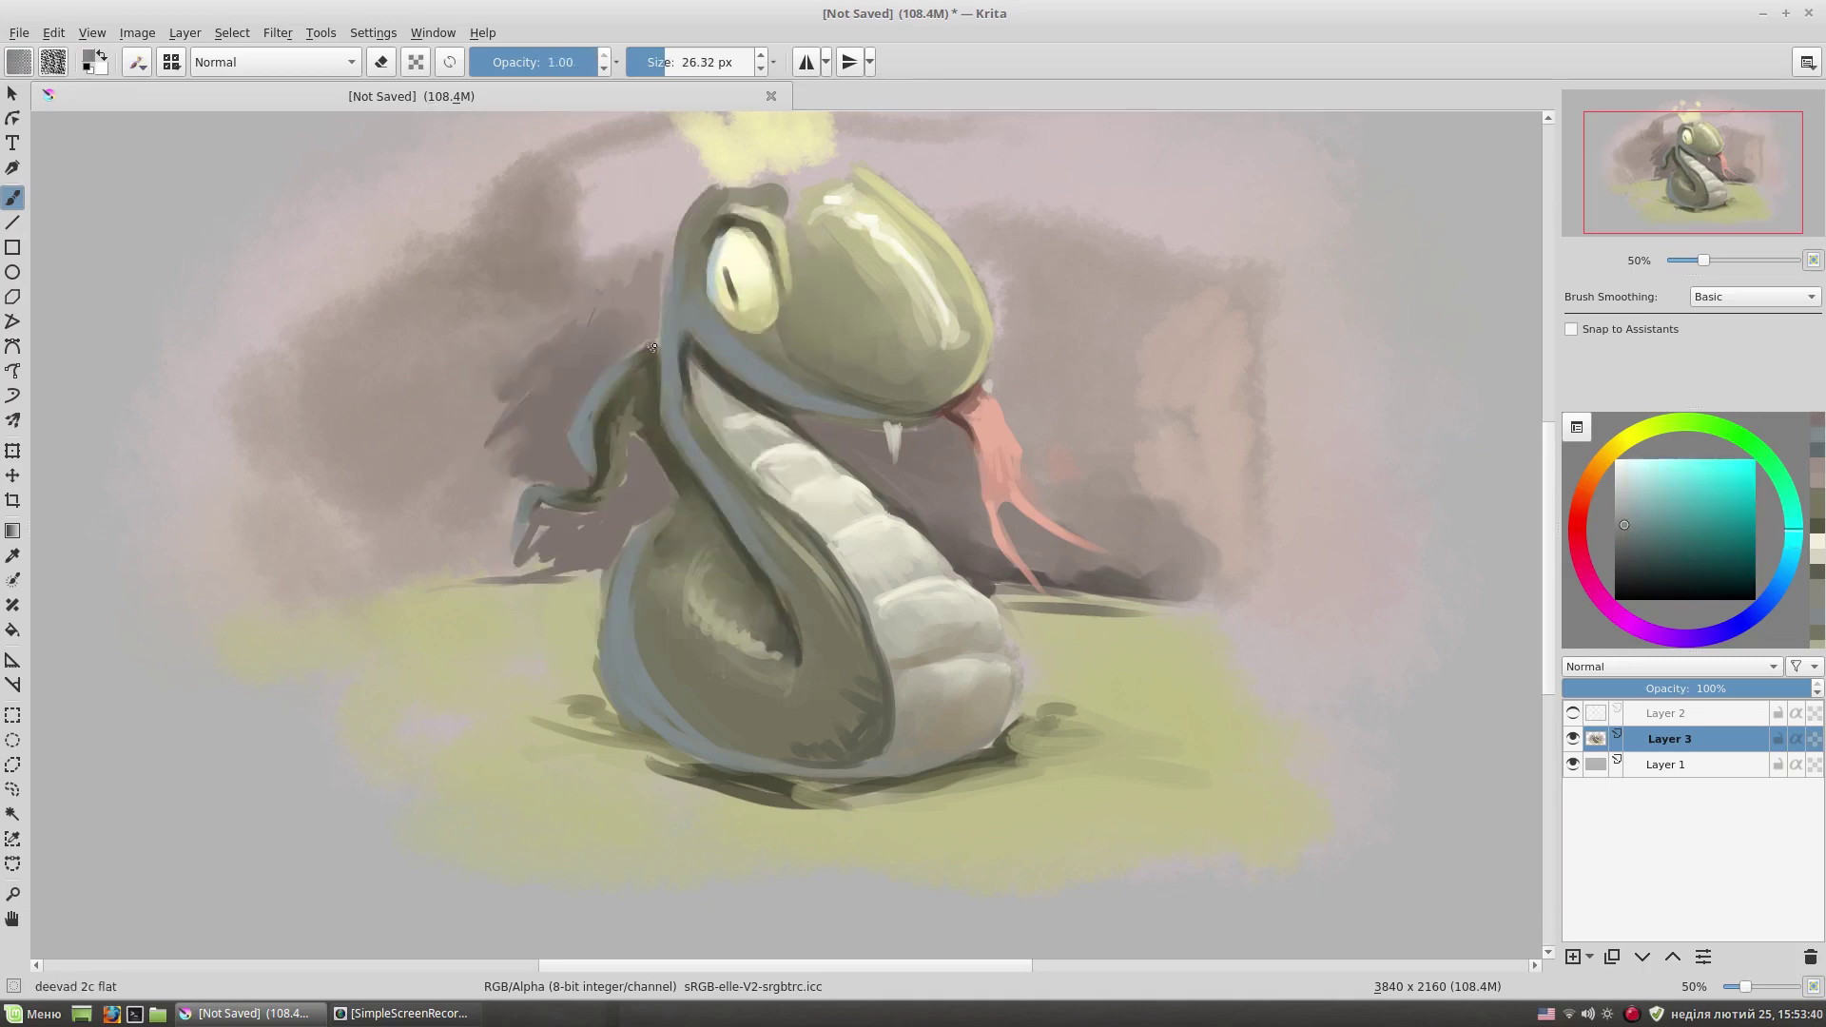
pyautogui.keyDown('ctrl'); pyautogui.click(586, 418); pyautogui.keyUp('ctrl')
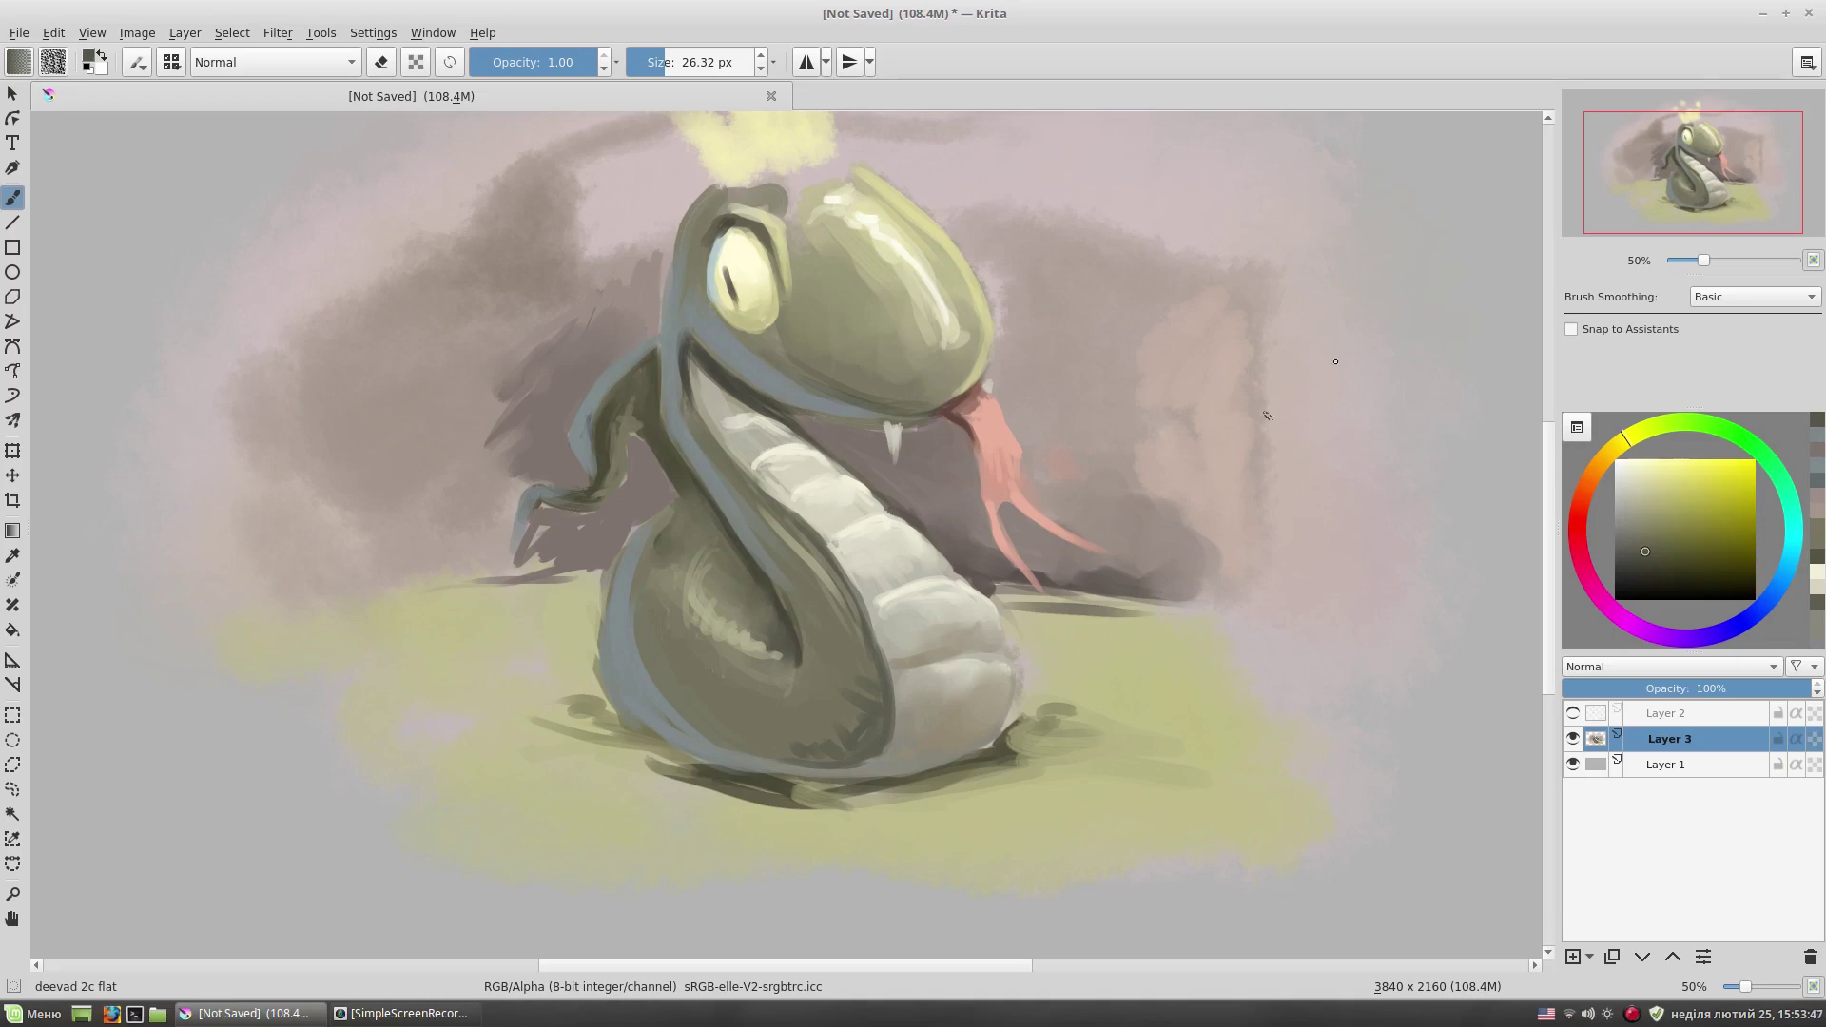
pyautogui.keyDown('ctrl'); pyautogui.click(665, 354); pyautogui.keyUp('ctrl')
pyautogui.moveTo(665, 409); pyautogui.dragTo(667, 325)
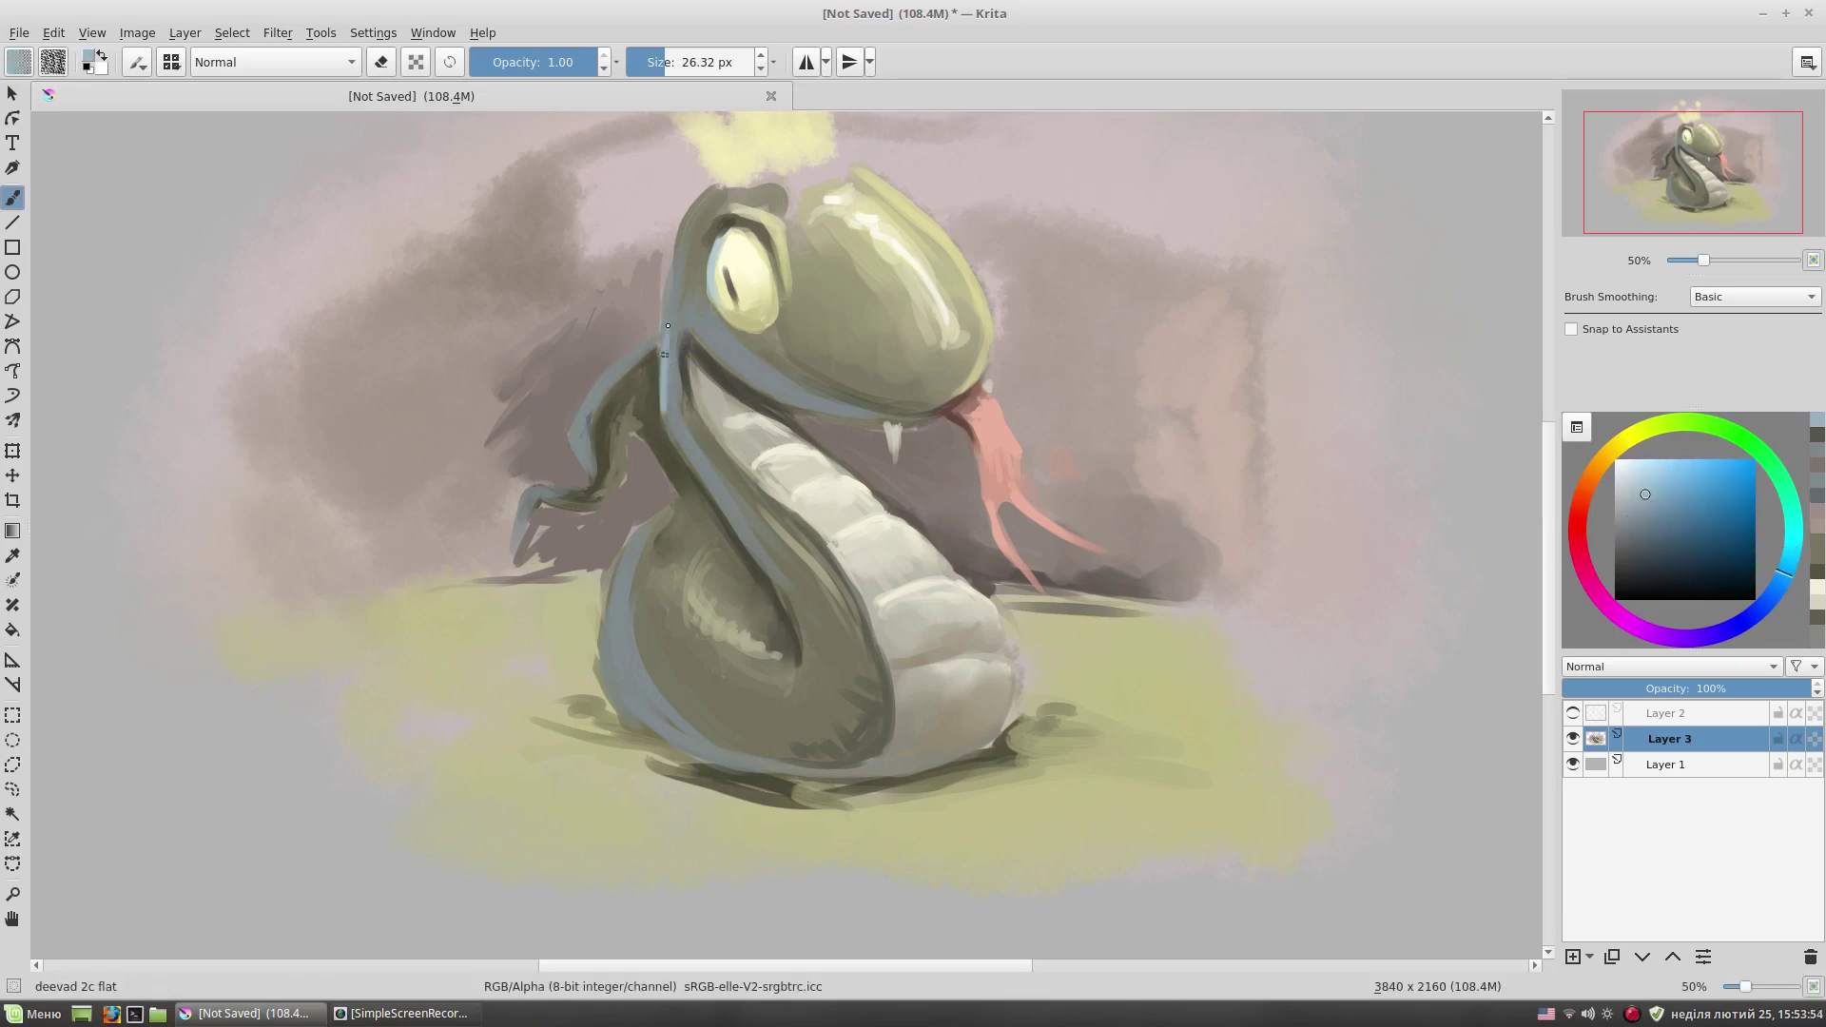
pyautogui.keyDown('ctrl'); pyautogui.click(709, 418); pyautogui.keyUp('ctrl')
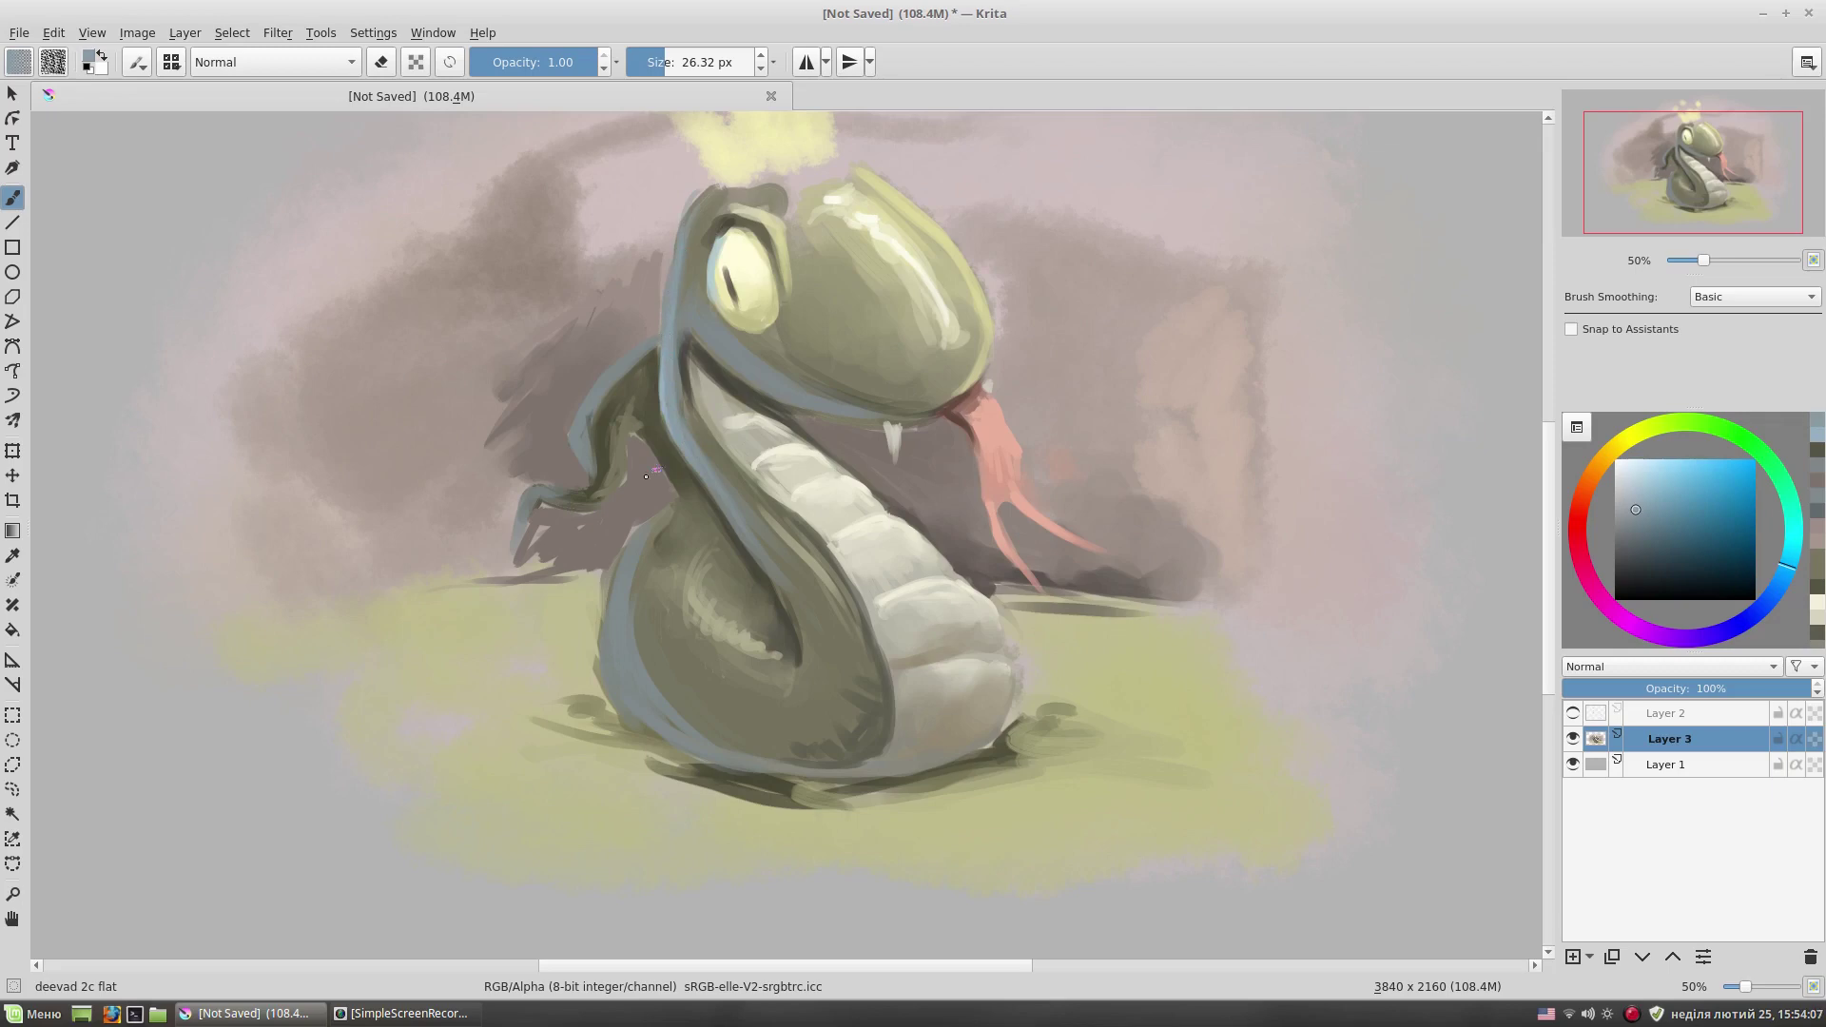
pyautogui.keyDown('ctrl'); pyautogui.click(619, 423); pyautogui.keyUp('ctrl')
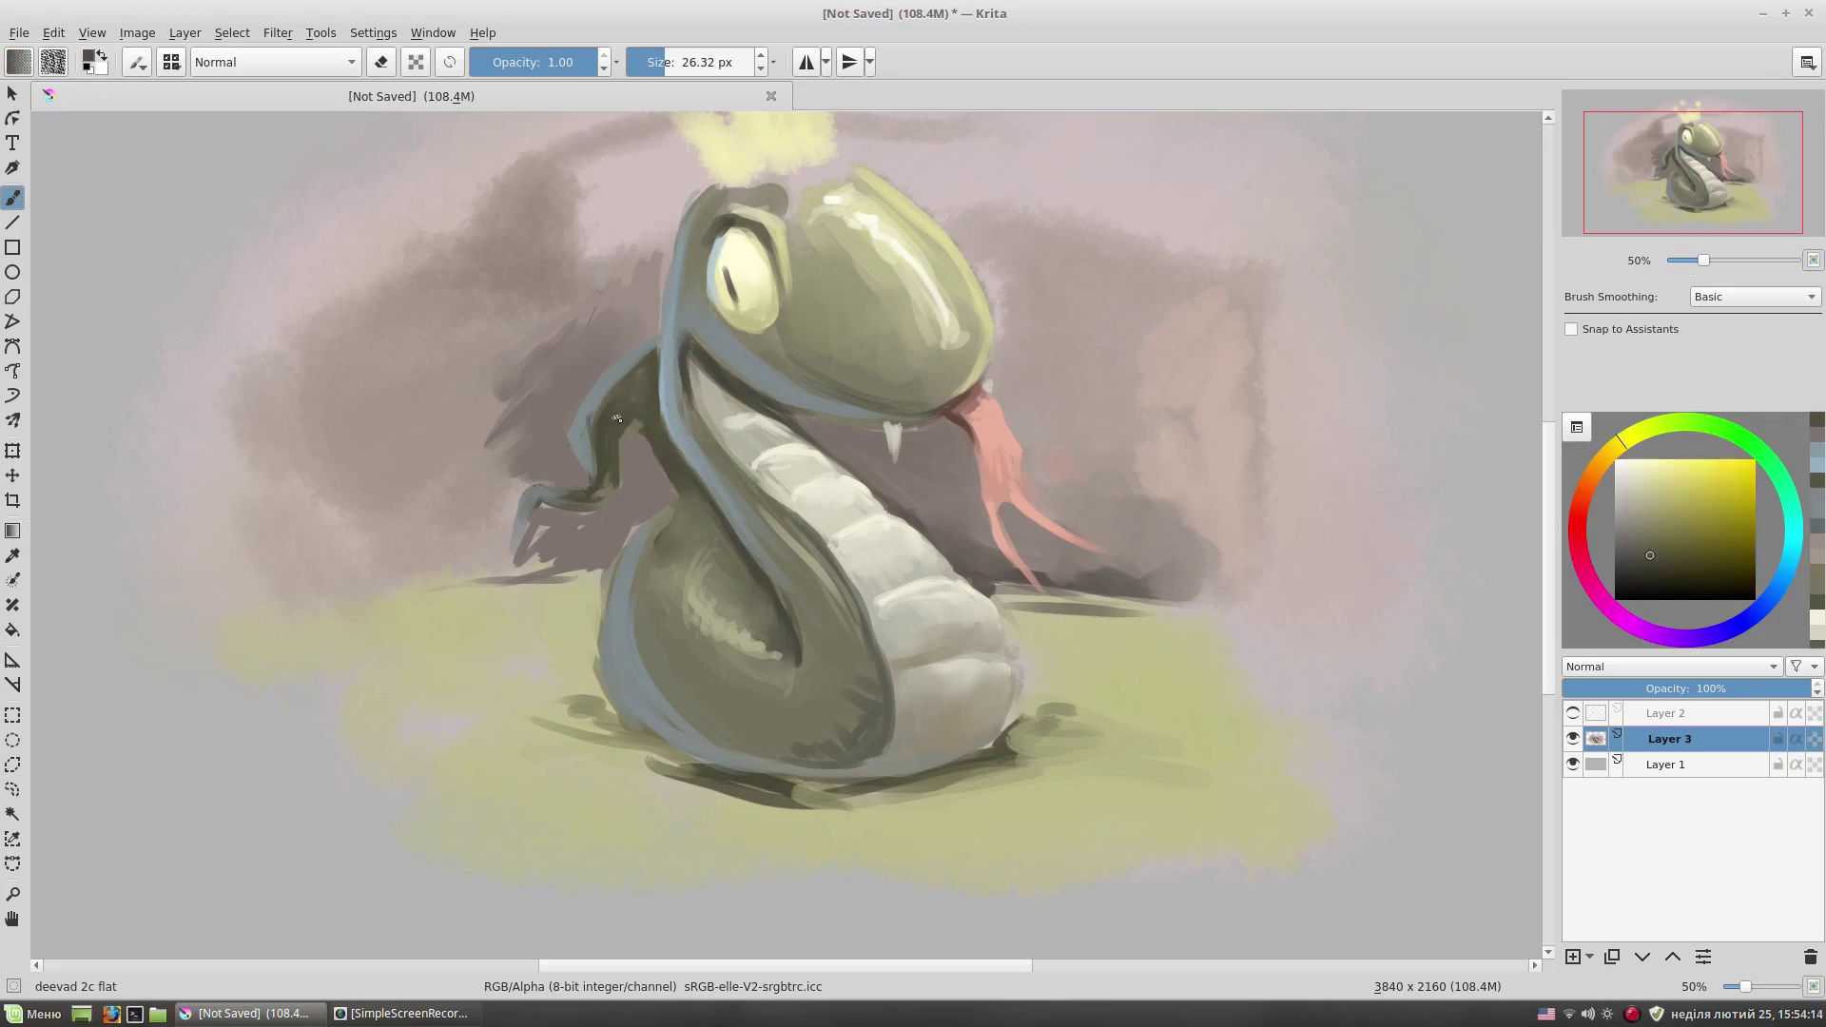
# - Darken the finger outlines and paint a reddish-brown shadow left of the fingers
pyautogui.click(1572, 713)
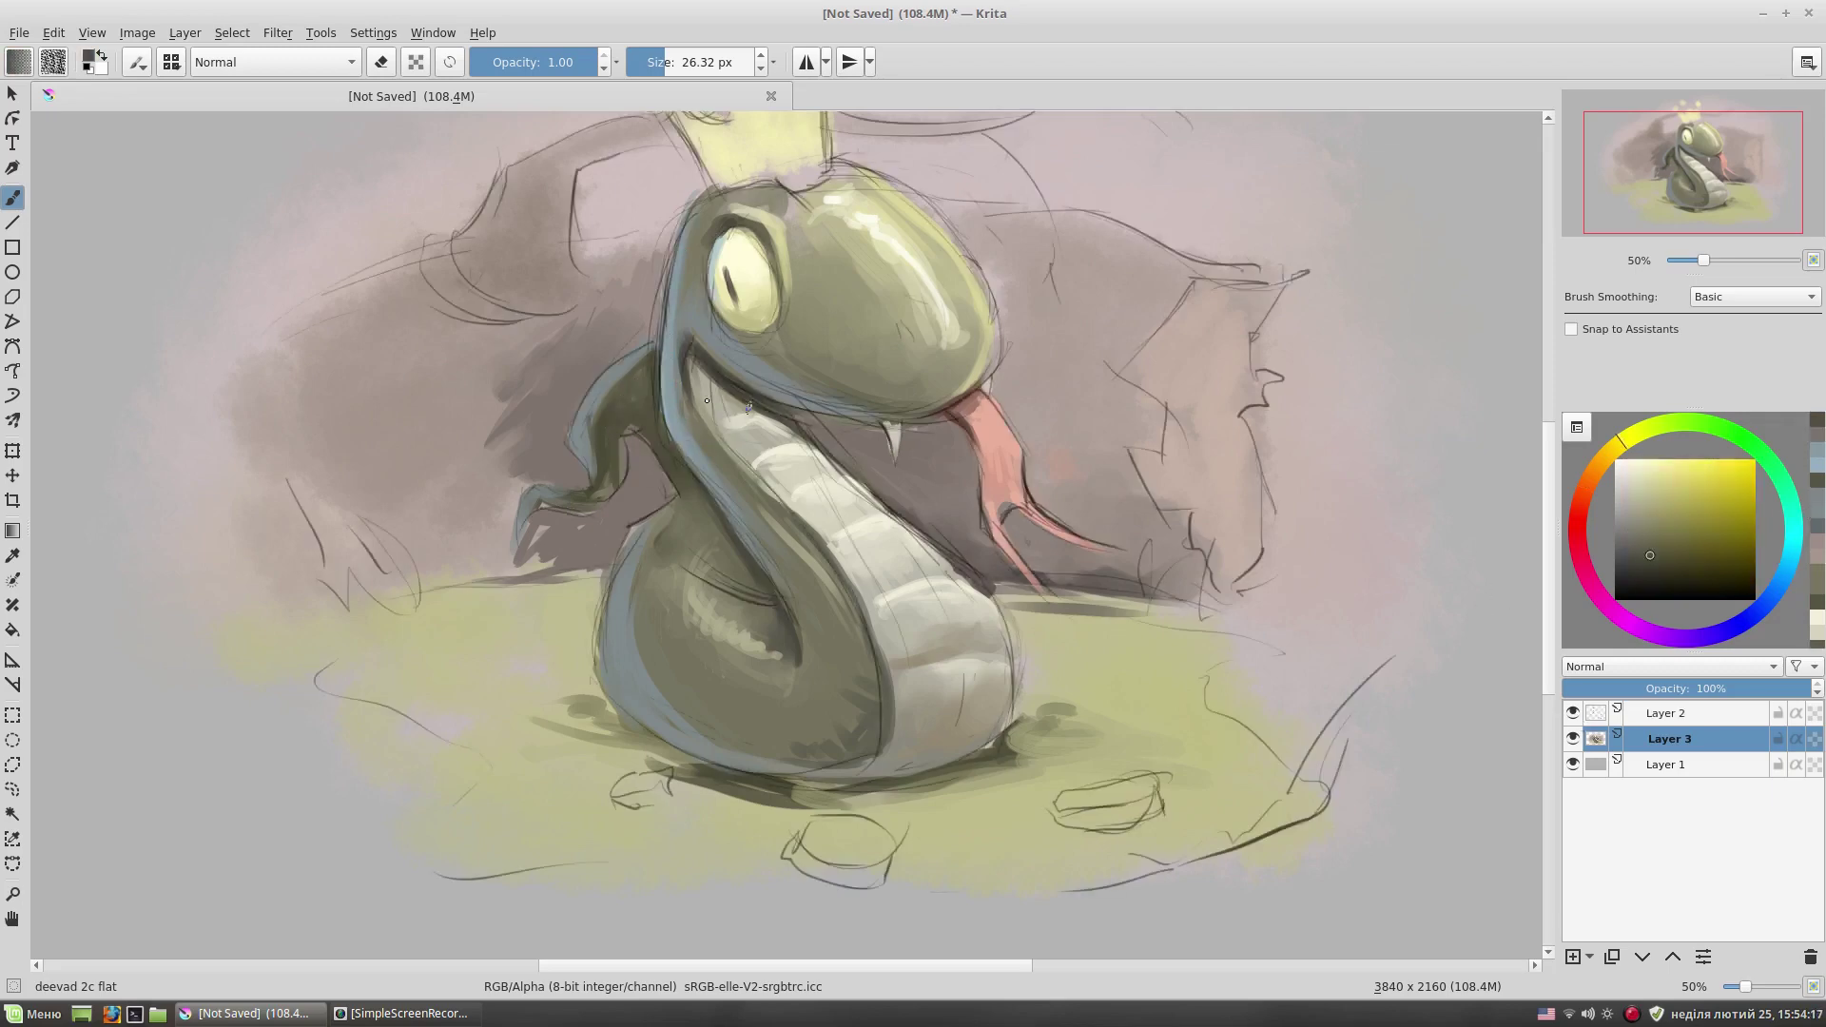
pyautogui.rightClick(653, 390)
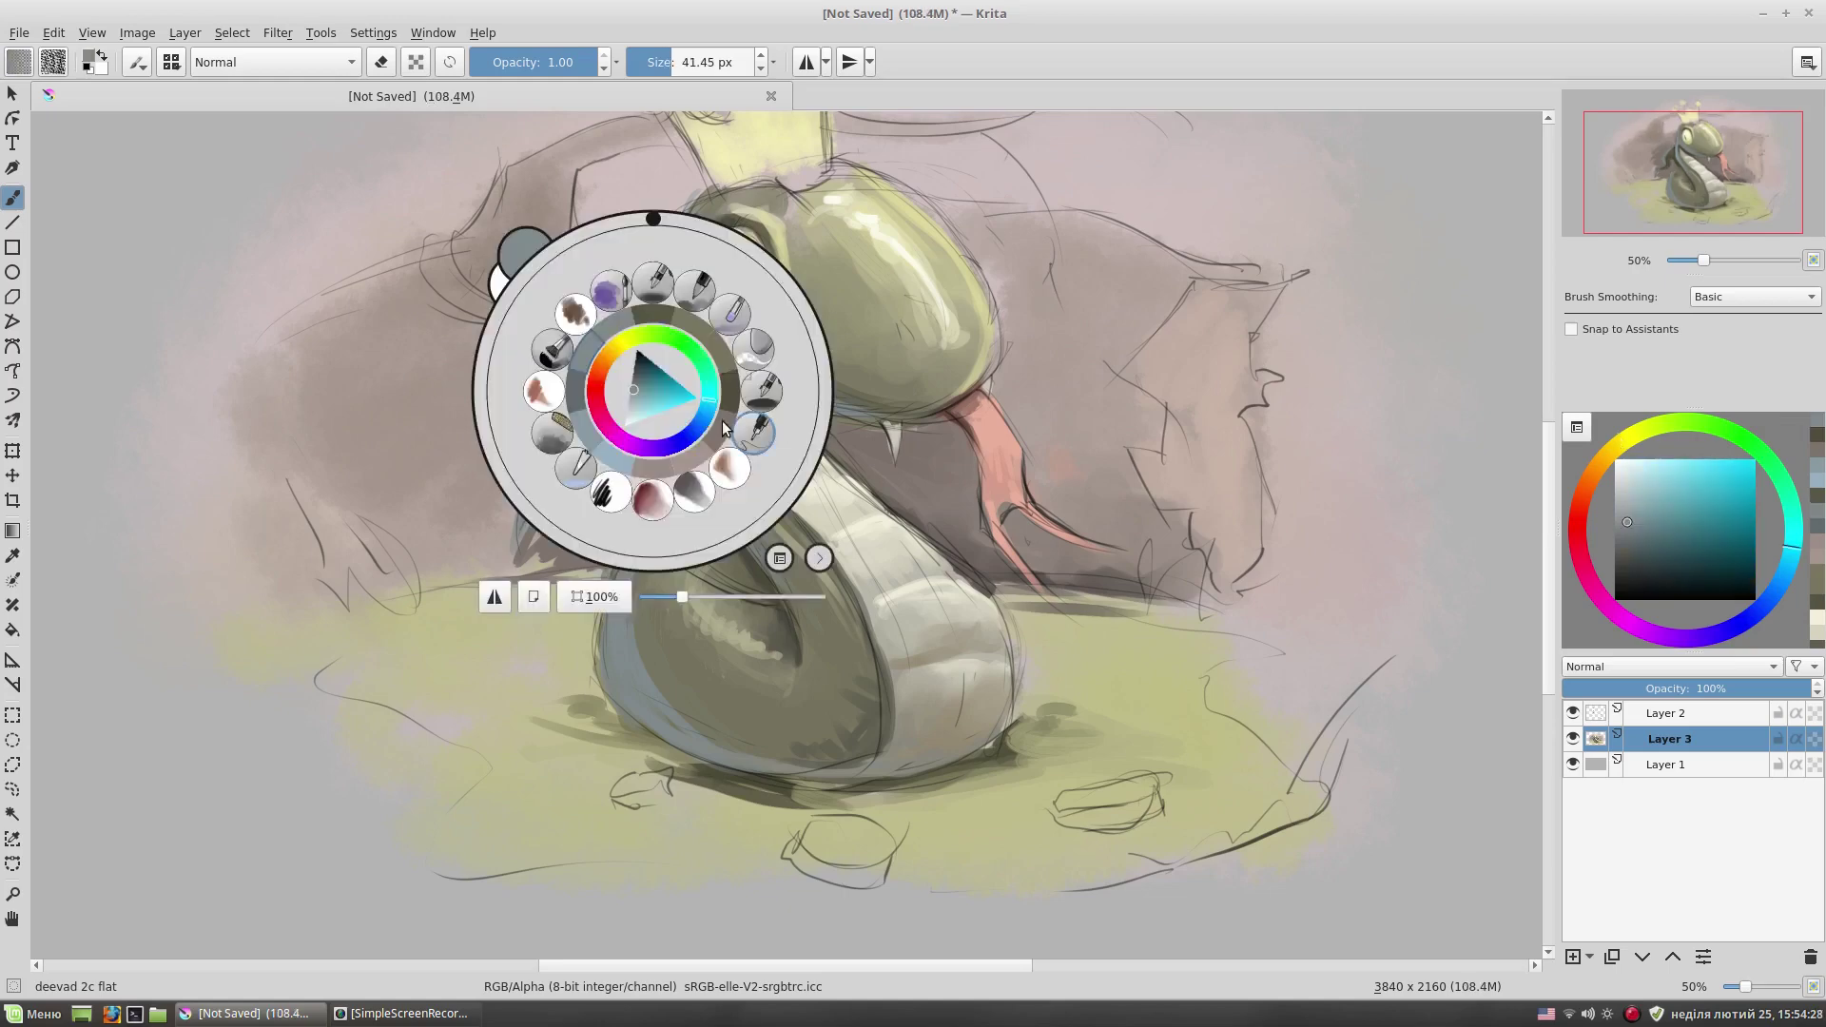
pyautogui.click(1573, 712)
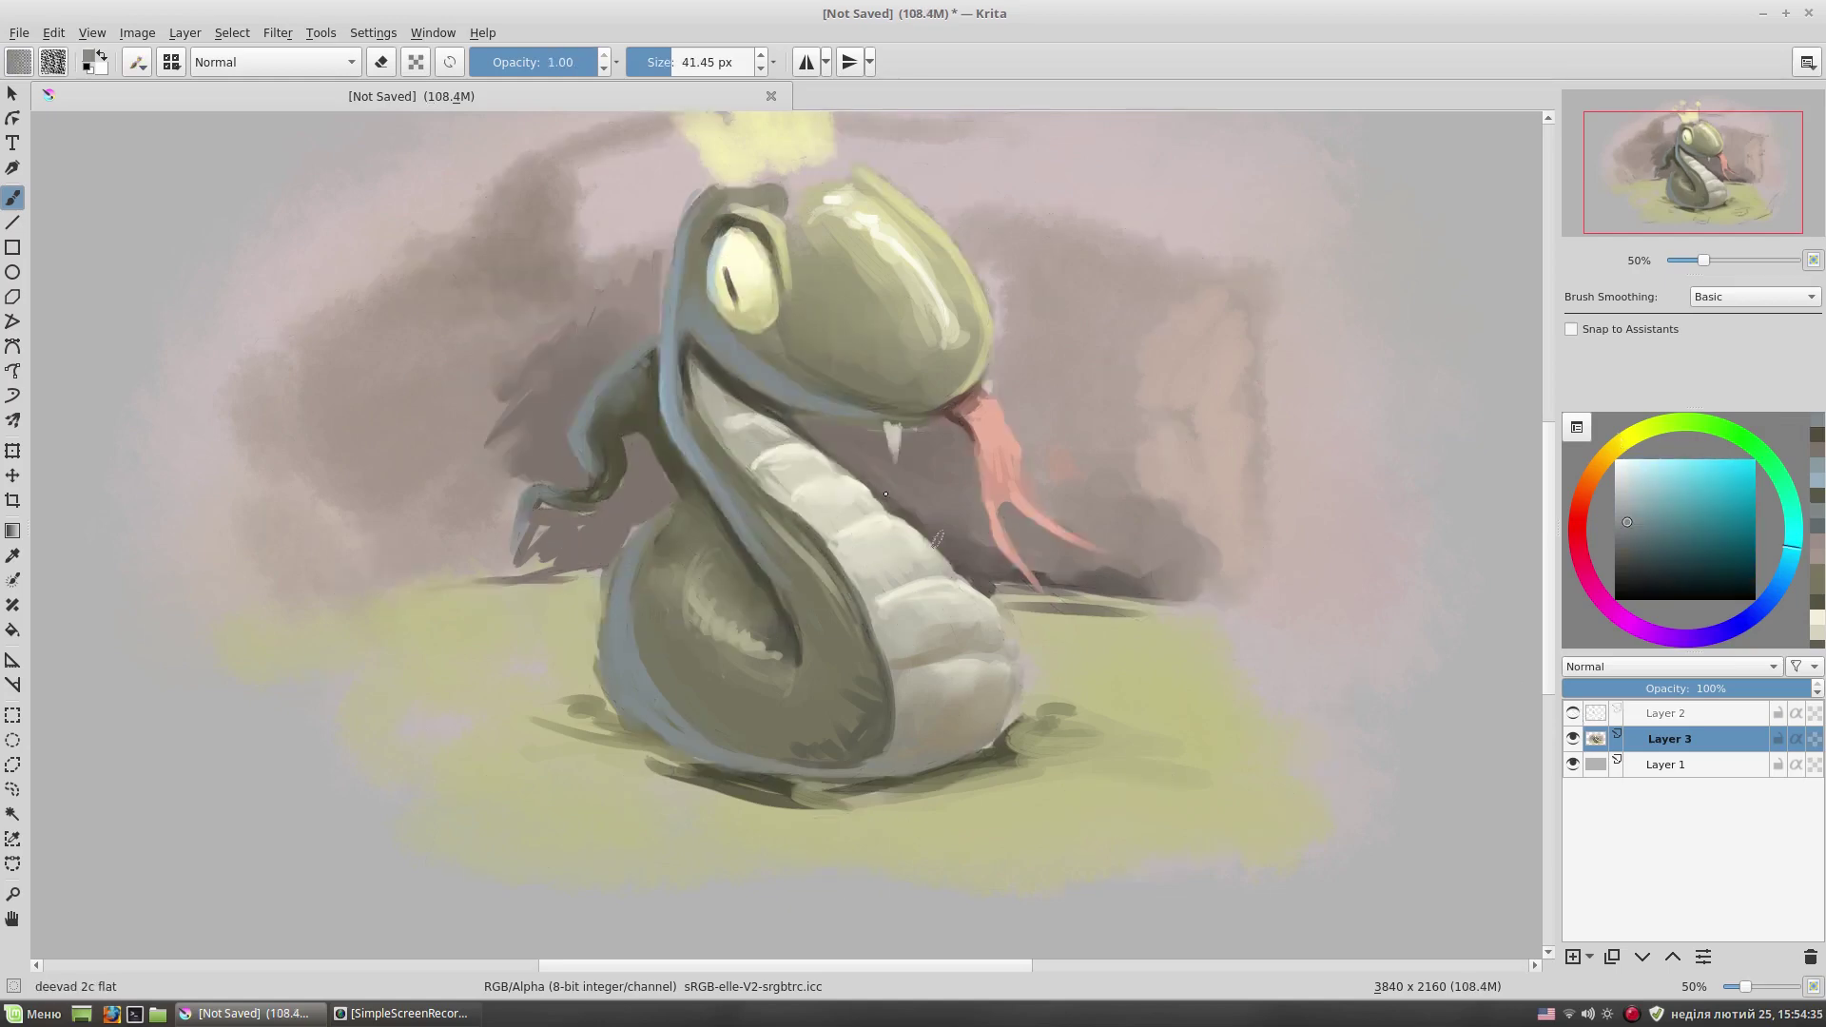
pyautogui.press('[')
pyautogui.keyDown('ctrl'); pyautogui.click(614, 504); pyautogui.keyUp('ctrl')
pyautogui.hotkey('ctrl', 'z')
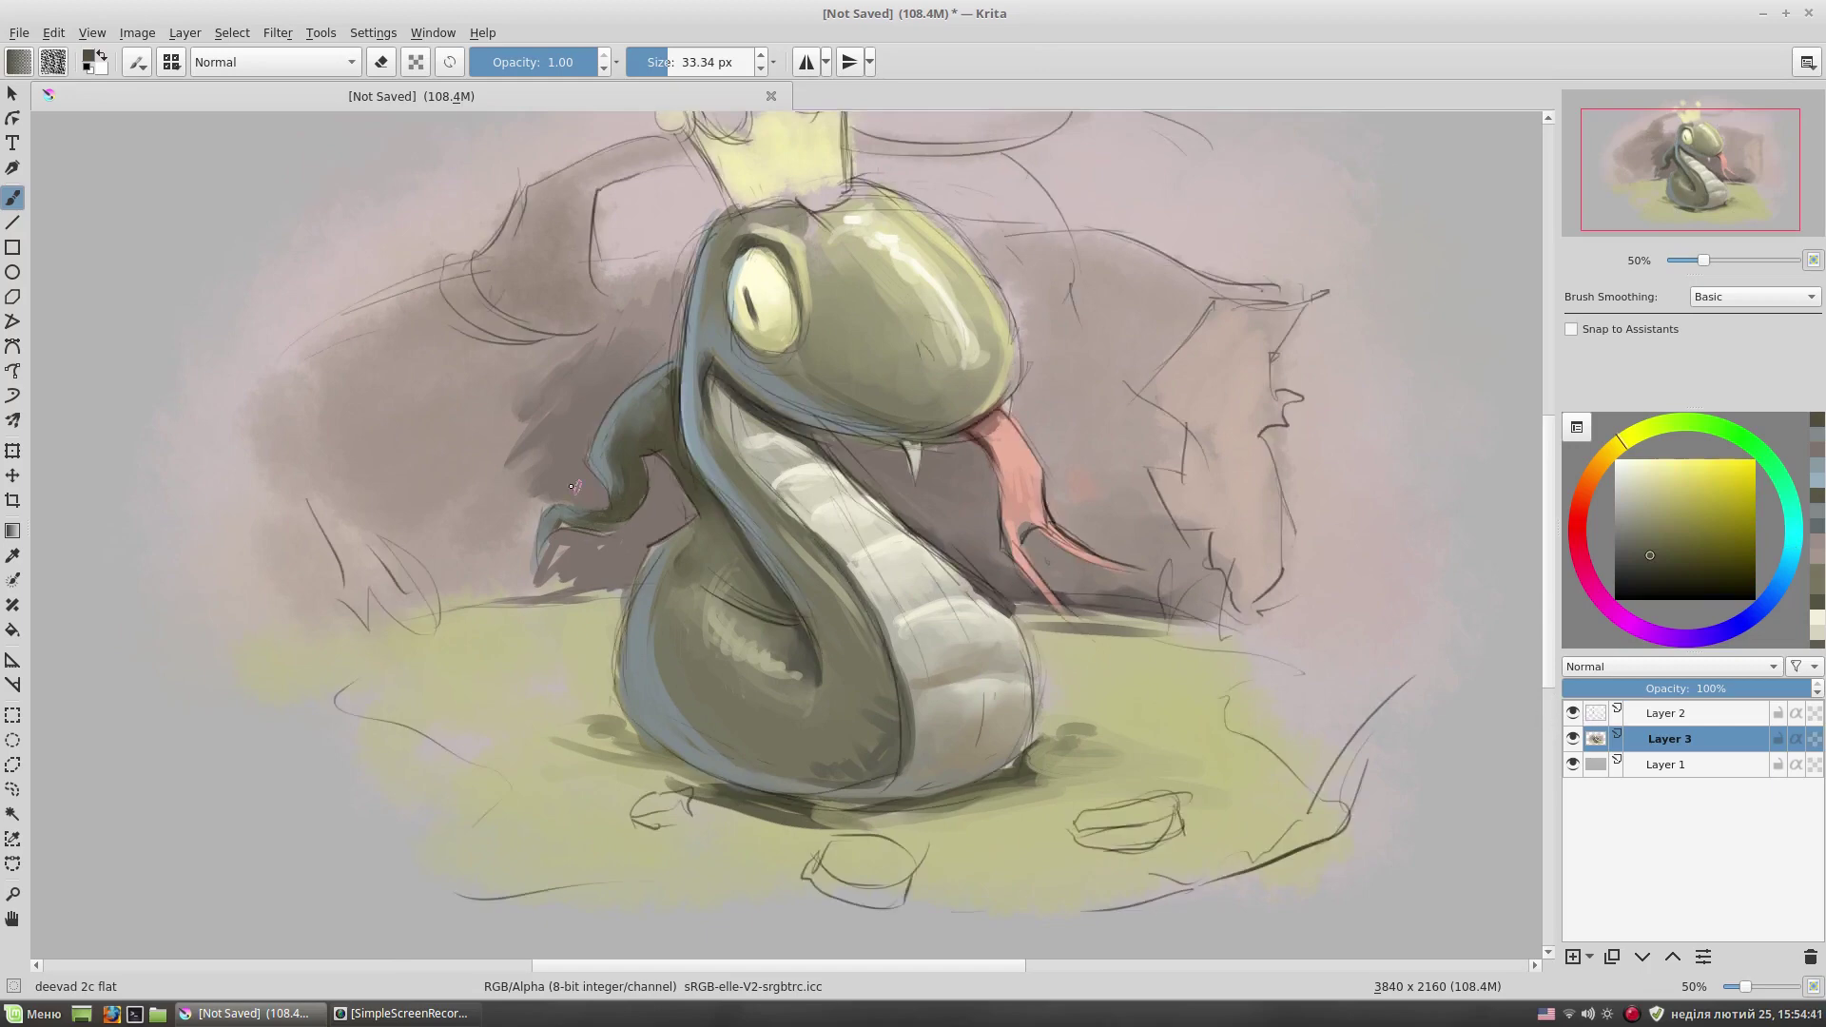
pyautogui.moveTo(545, 539); pyautogui.dragTo(593, 526)
pyautogui.keyDown('ctrl'); pyautogui.click(558, 587); pyautogui.keyUp('ctrl')
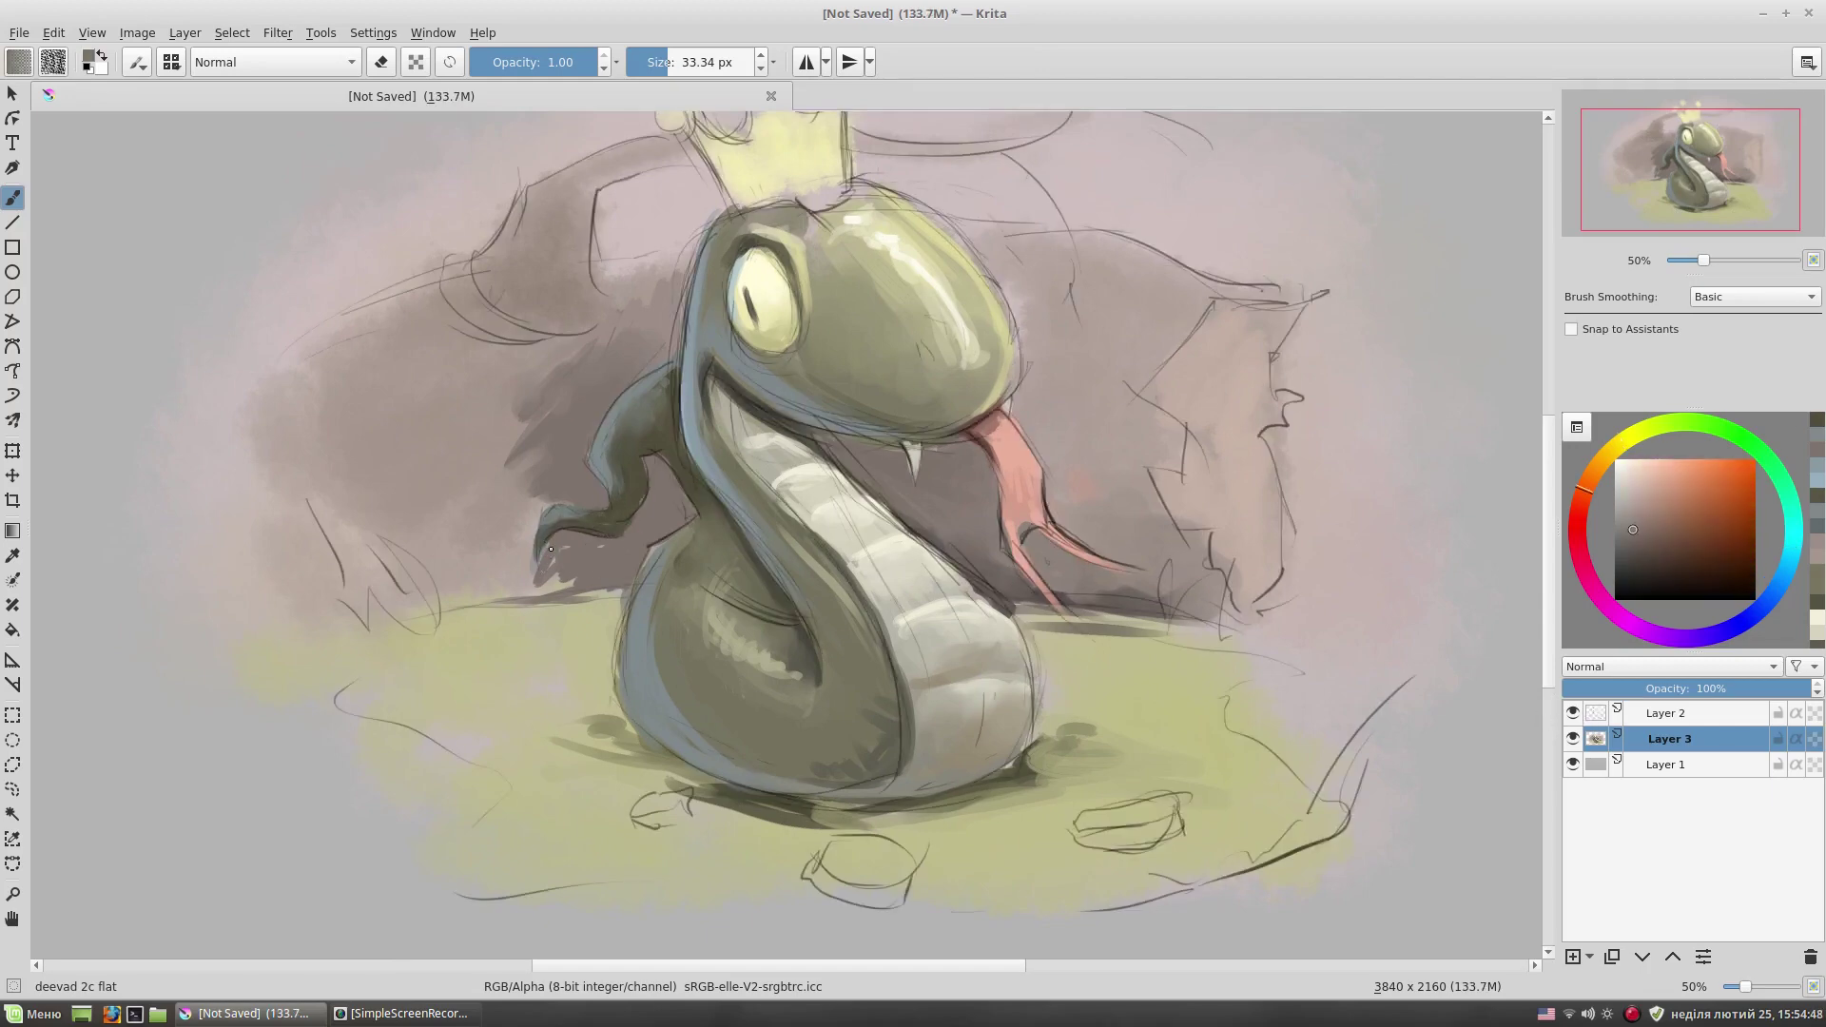
pyautogui.moveTo(571, 595)
pyautogui.mouseDown()
pyautogui.moveTo(513, 576)
pyautogui.moveTo(561, 483)
pyautogui.moveTo(571, 518)
pyautogui.moveTo(437, 552)
pyautogui.moveTo(442, 604)
pyautogui.mouseUp()
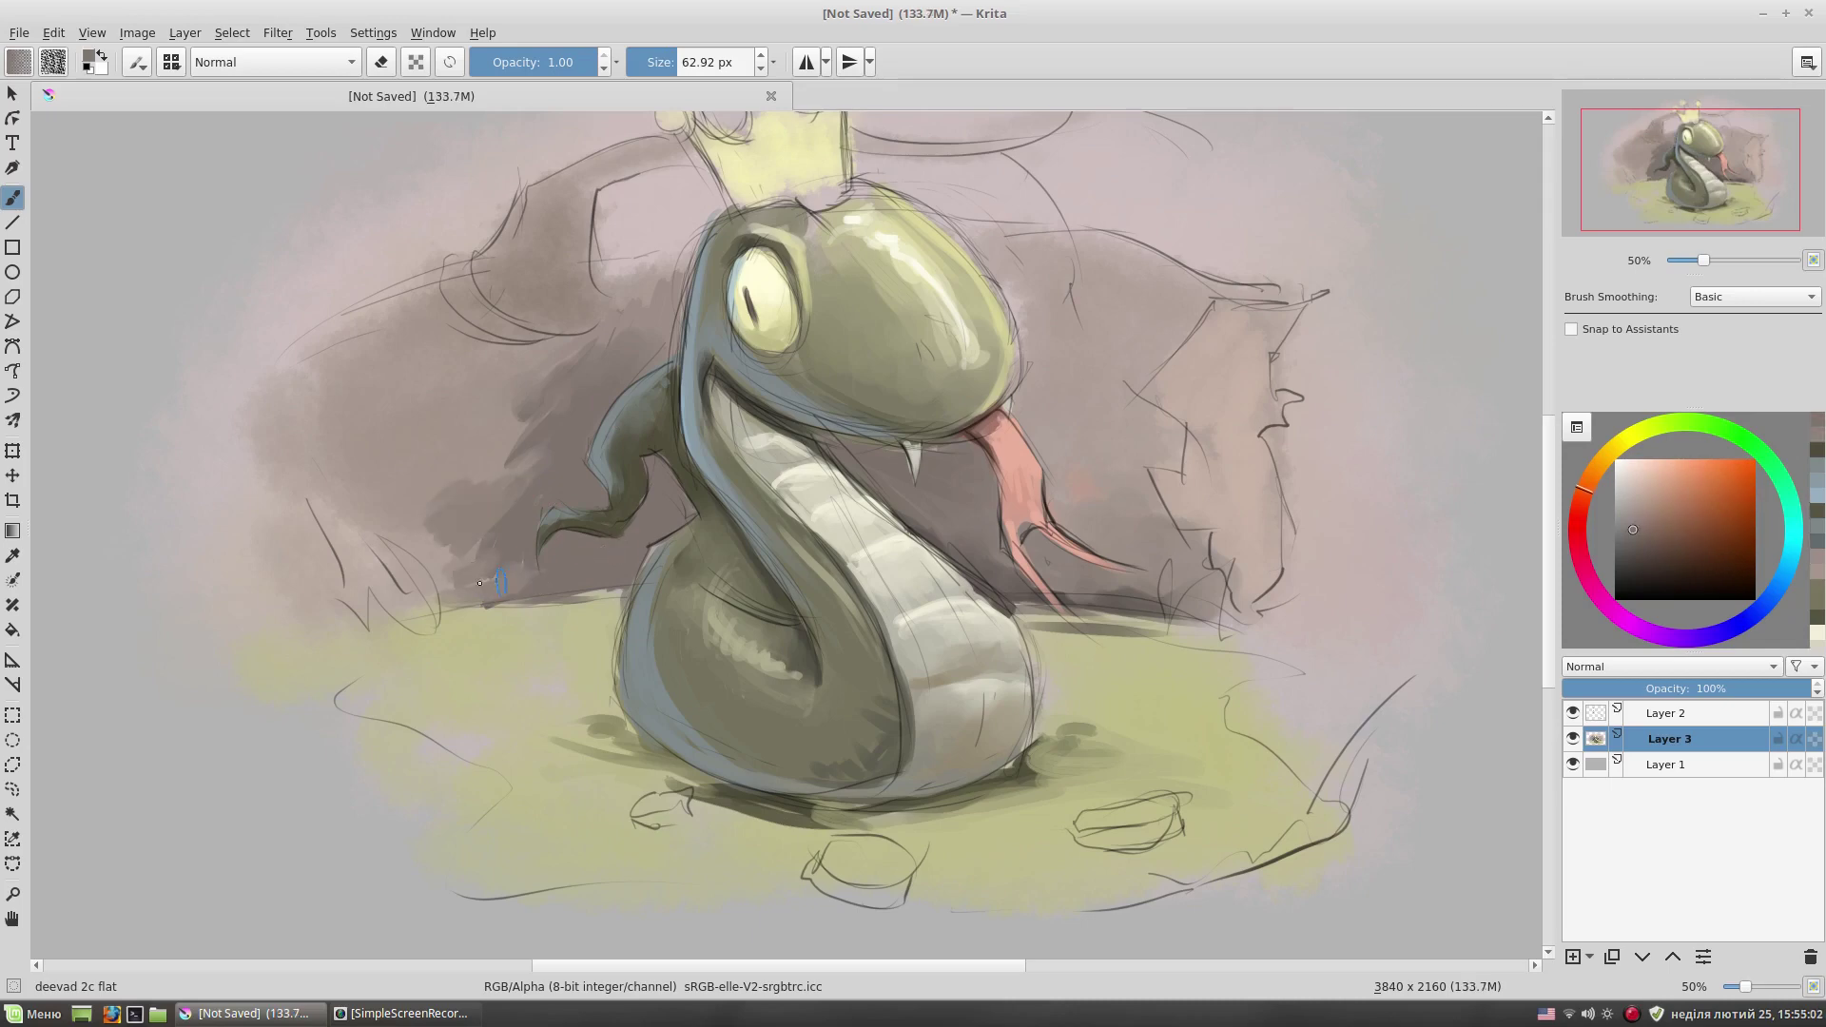
# - Hide the sketch lines and add a small dark olive stroke on the arm
pyautogui.press('[')
pyautogui.moveTo(887, 135); pyautogui.dragTo(834, 231)
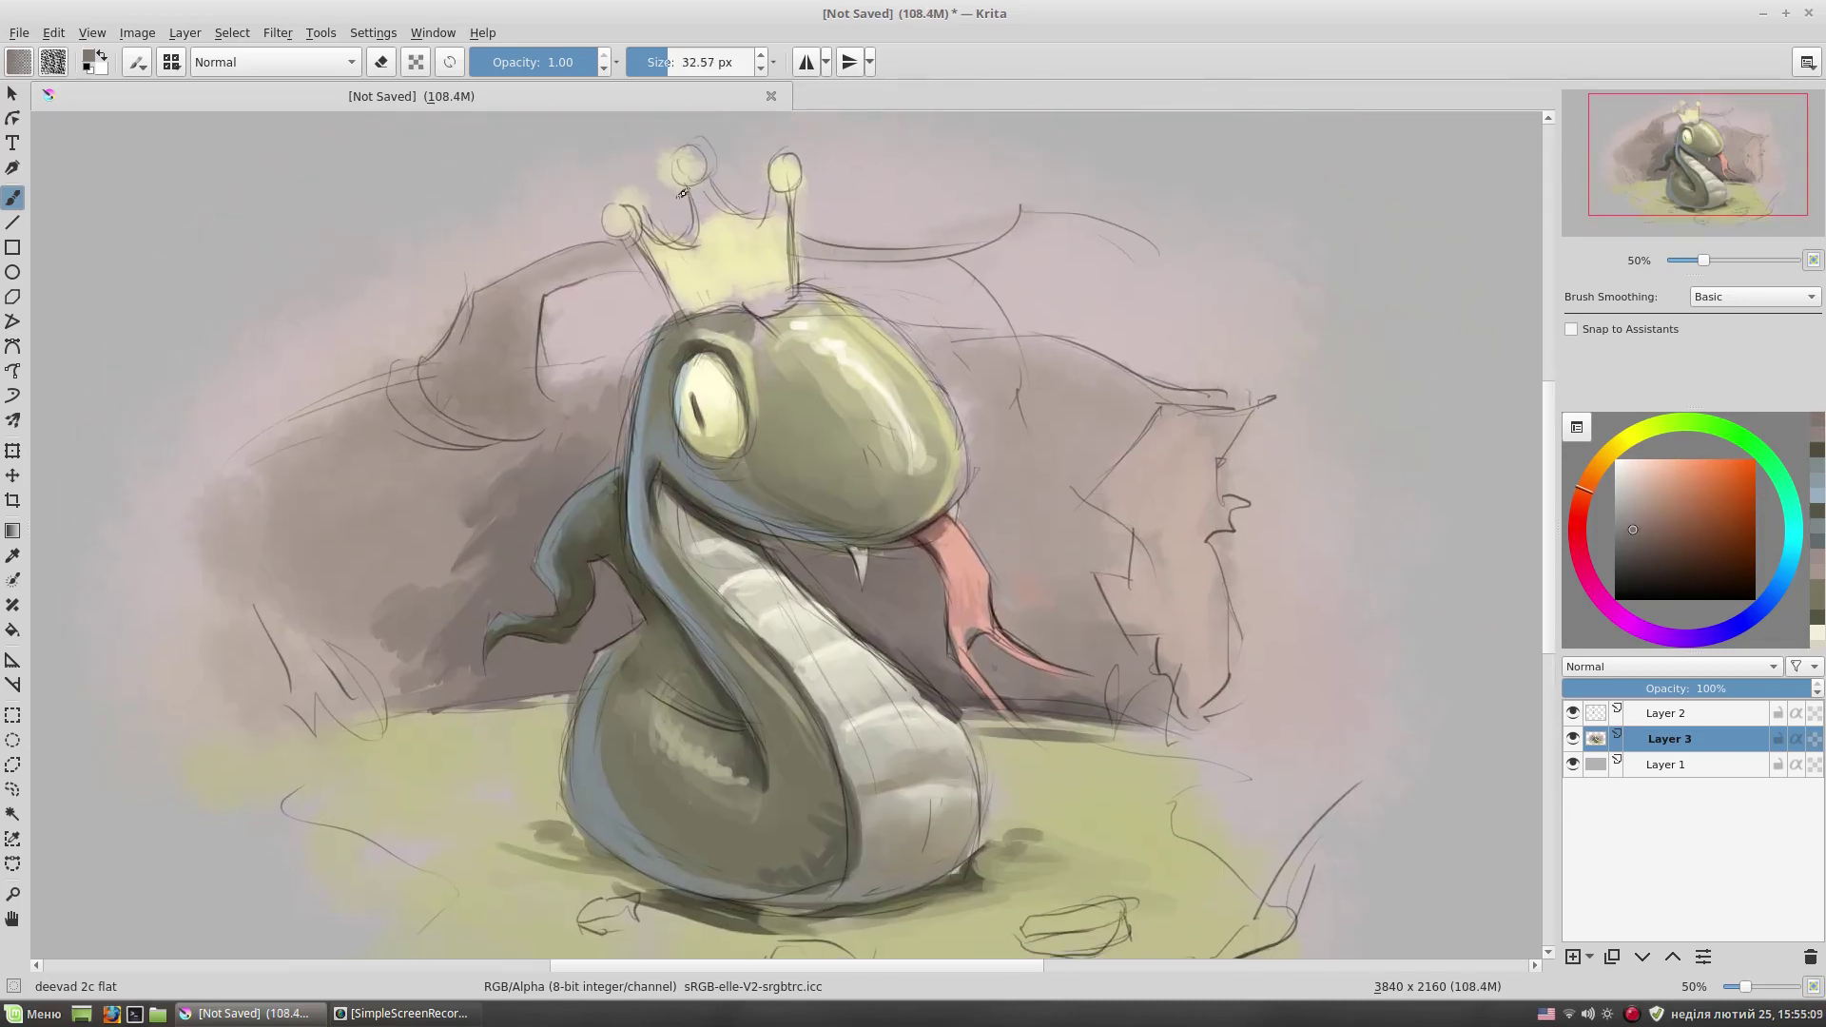
pyautogui.click(1574, 713)
pyautogui.keyDown('ctrl'); pyautogui.click(583, 597); pyautogui.keyUp('ctrl')
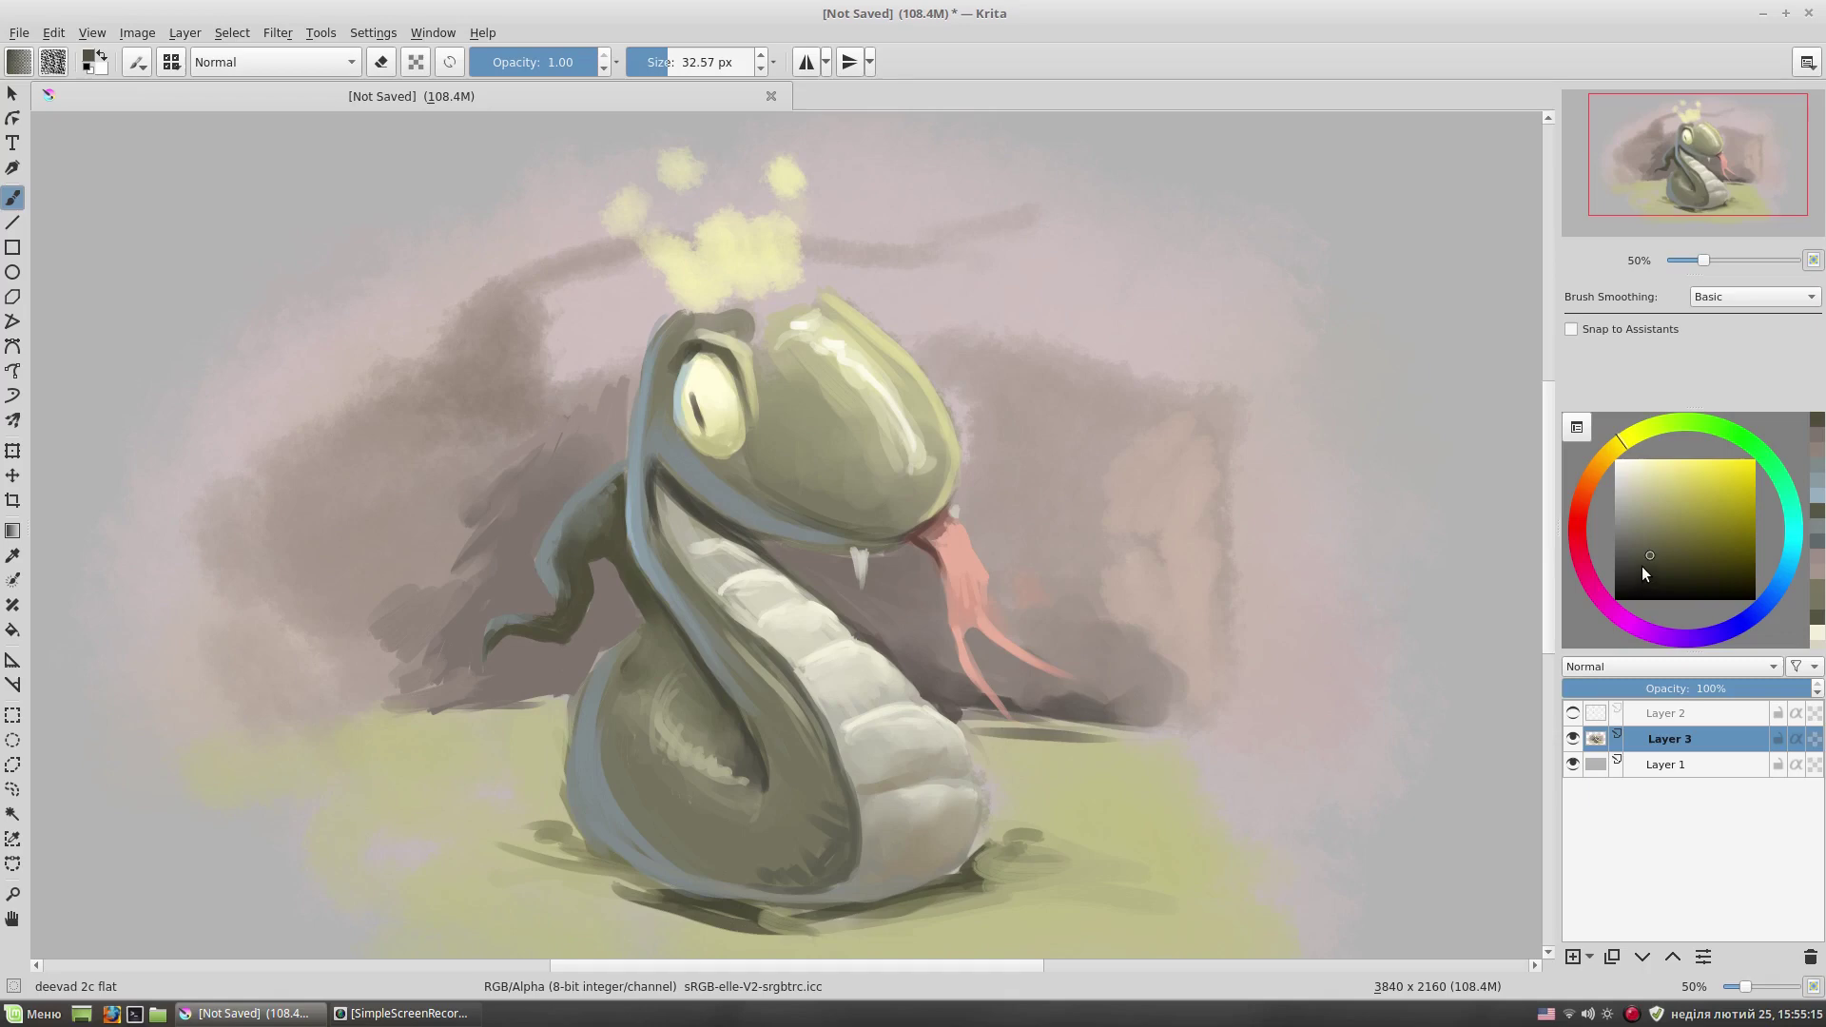
pyautogui.moveTo(551, 598); pyautogui.dragTo(566, 631)
# - Paint light and darker pink strokes on the snake's tongue
pyautogui.moveTo(1099, 534); pyautogui.dragTo(1069, 443)
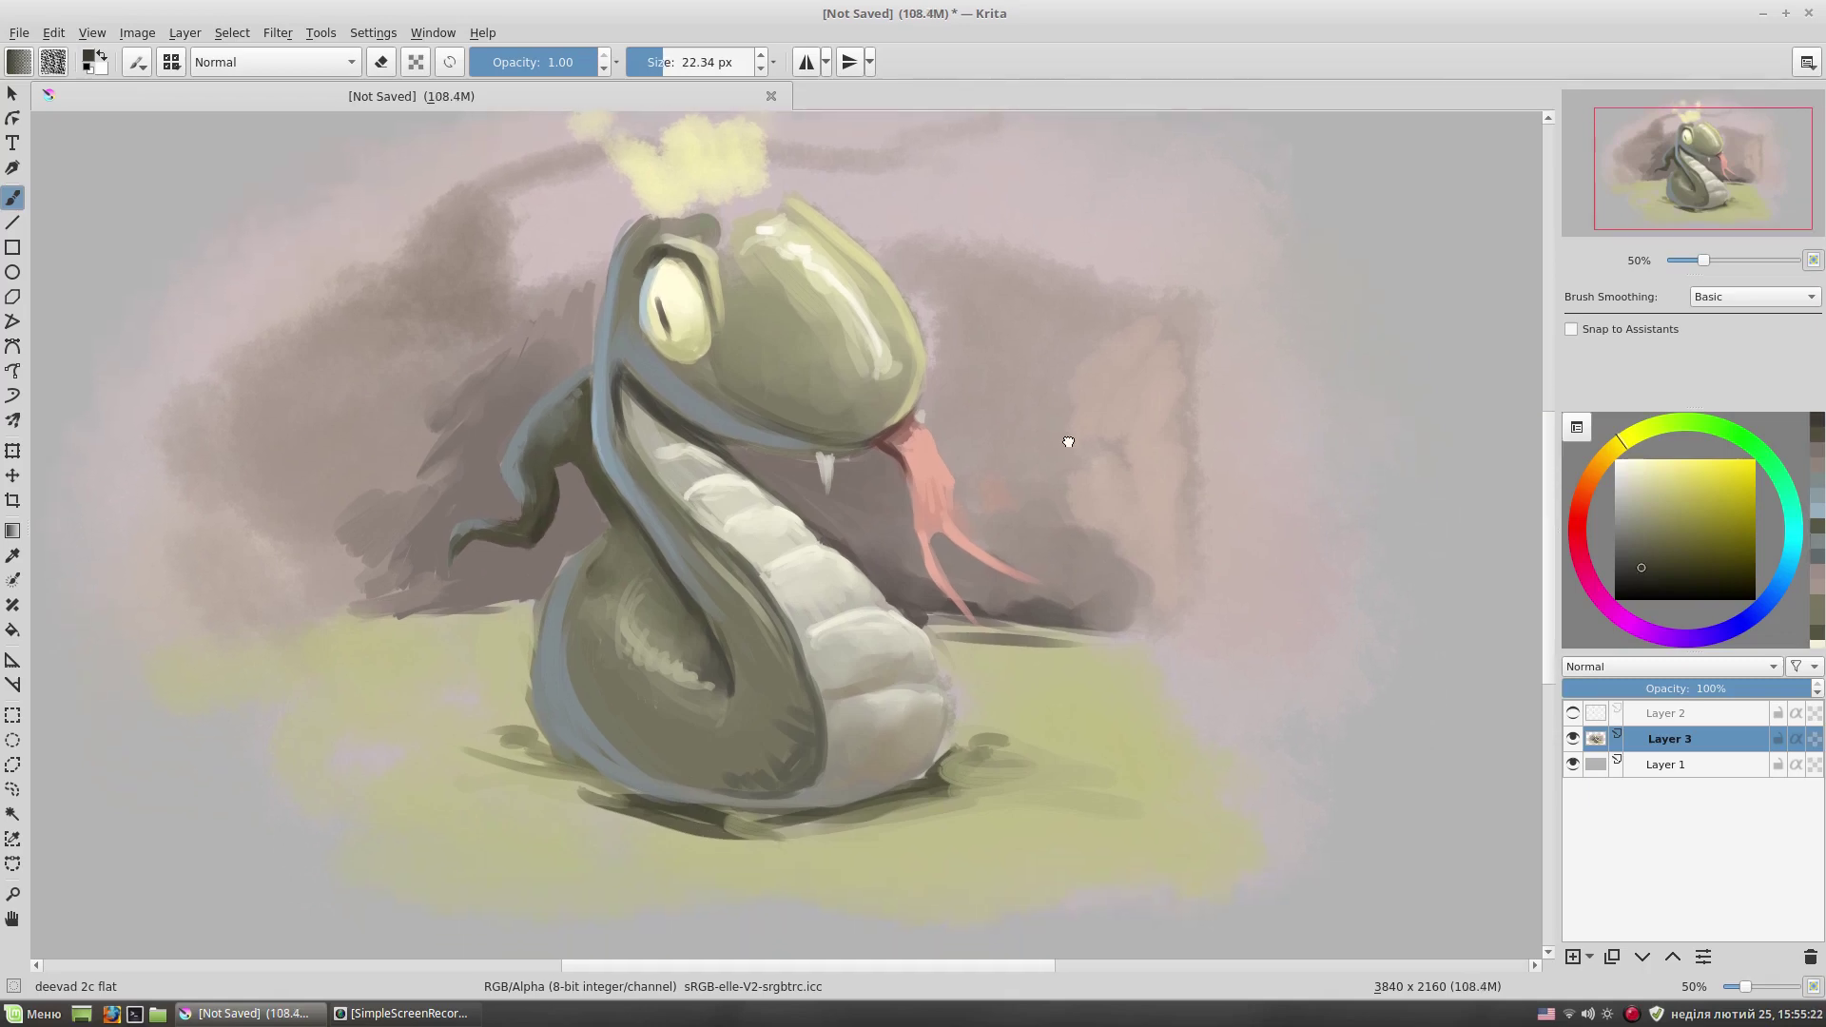
pyautogui.moveTo(833, 555); pyautogui.dragTo(867, 635)
pyautogui.keyDown('ctrl'); pyautogui.click(954, 522); pyautogui.keyUp('ctrl')
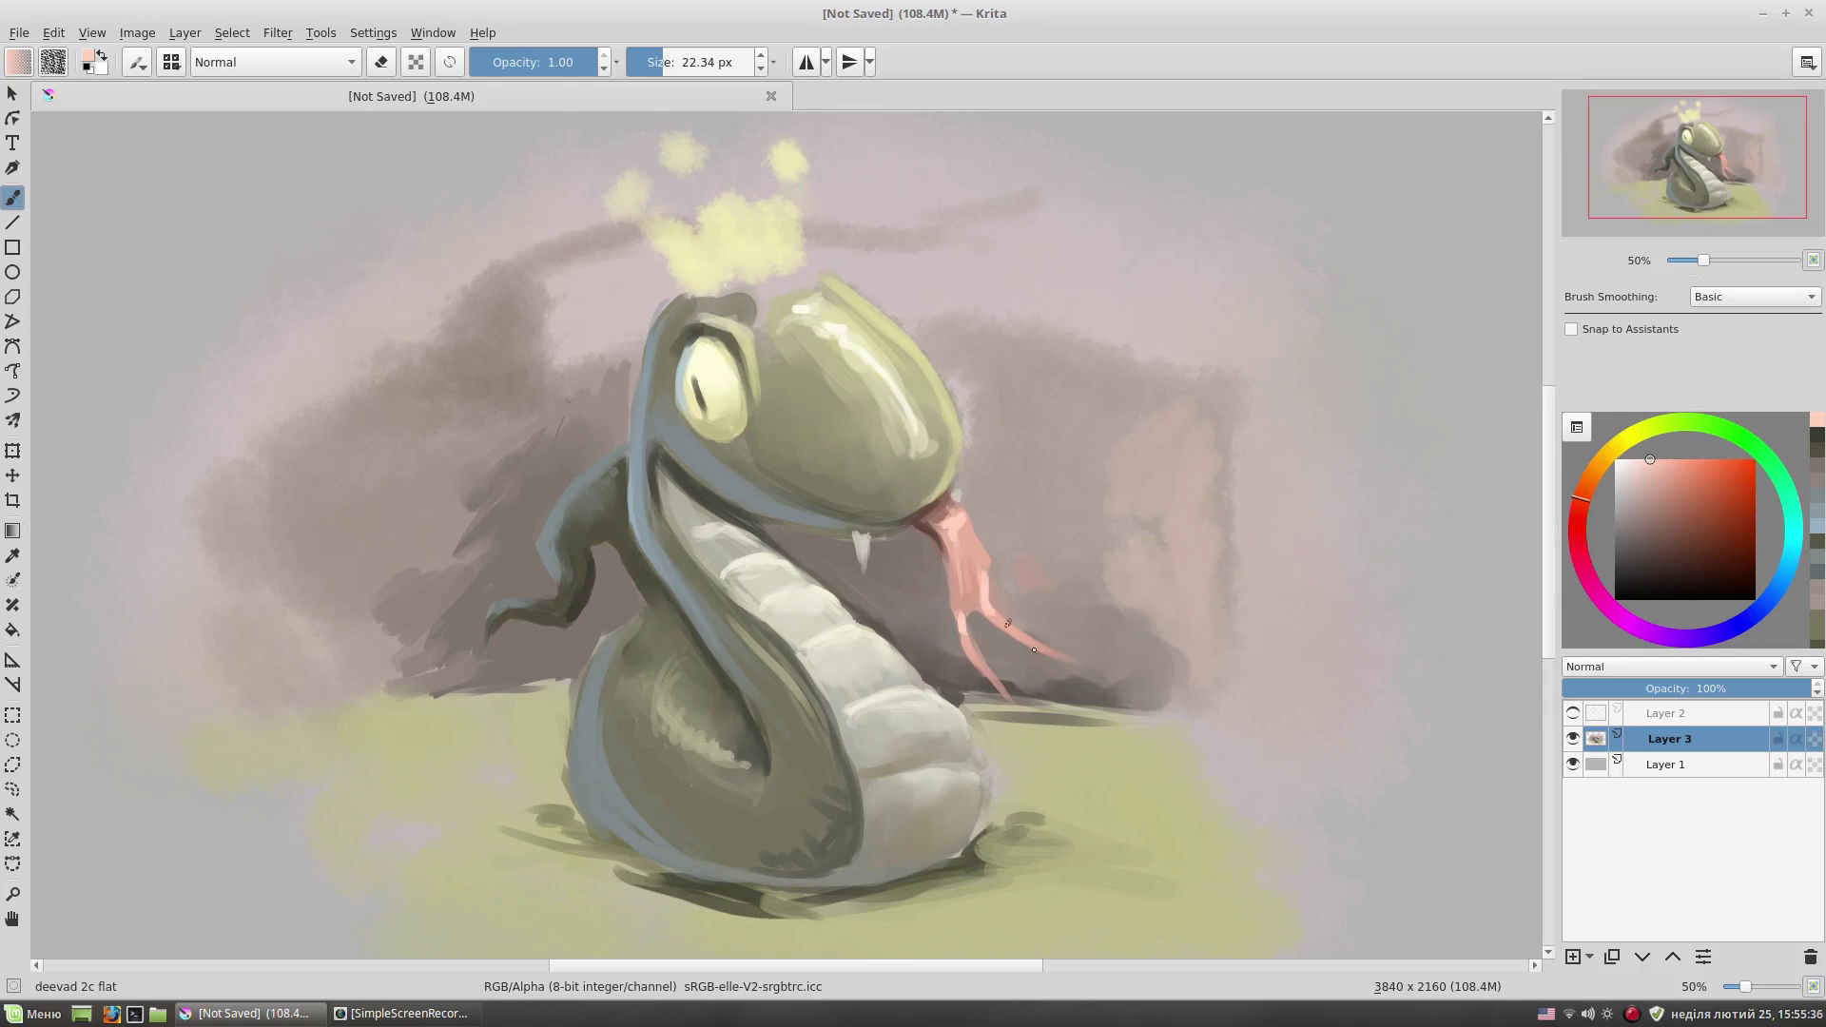
pyautogui.moveTo(989, 578); pyautogui.dragTo(999, 618)
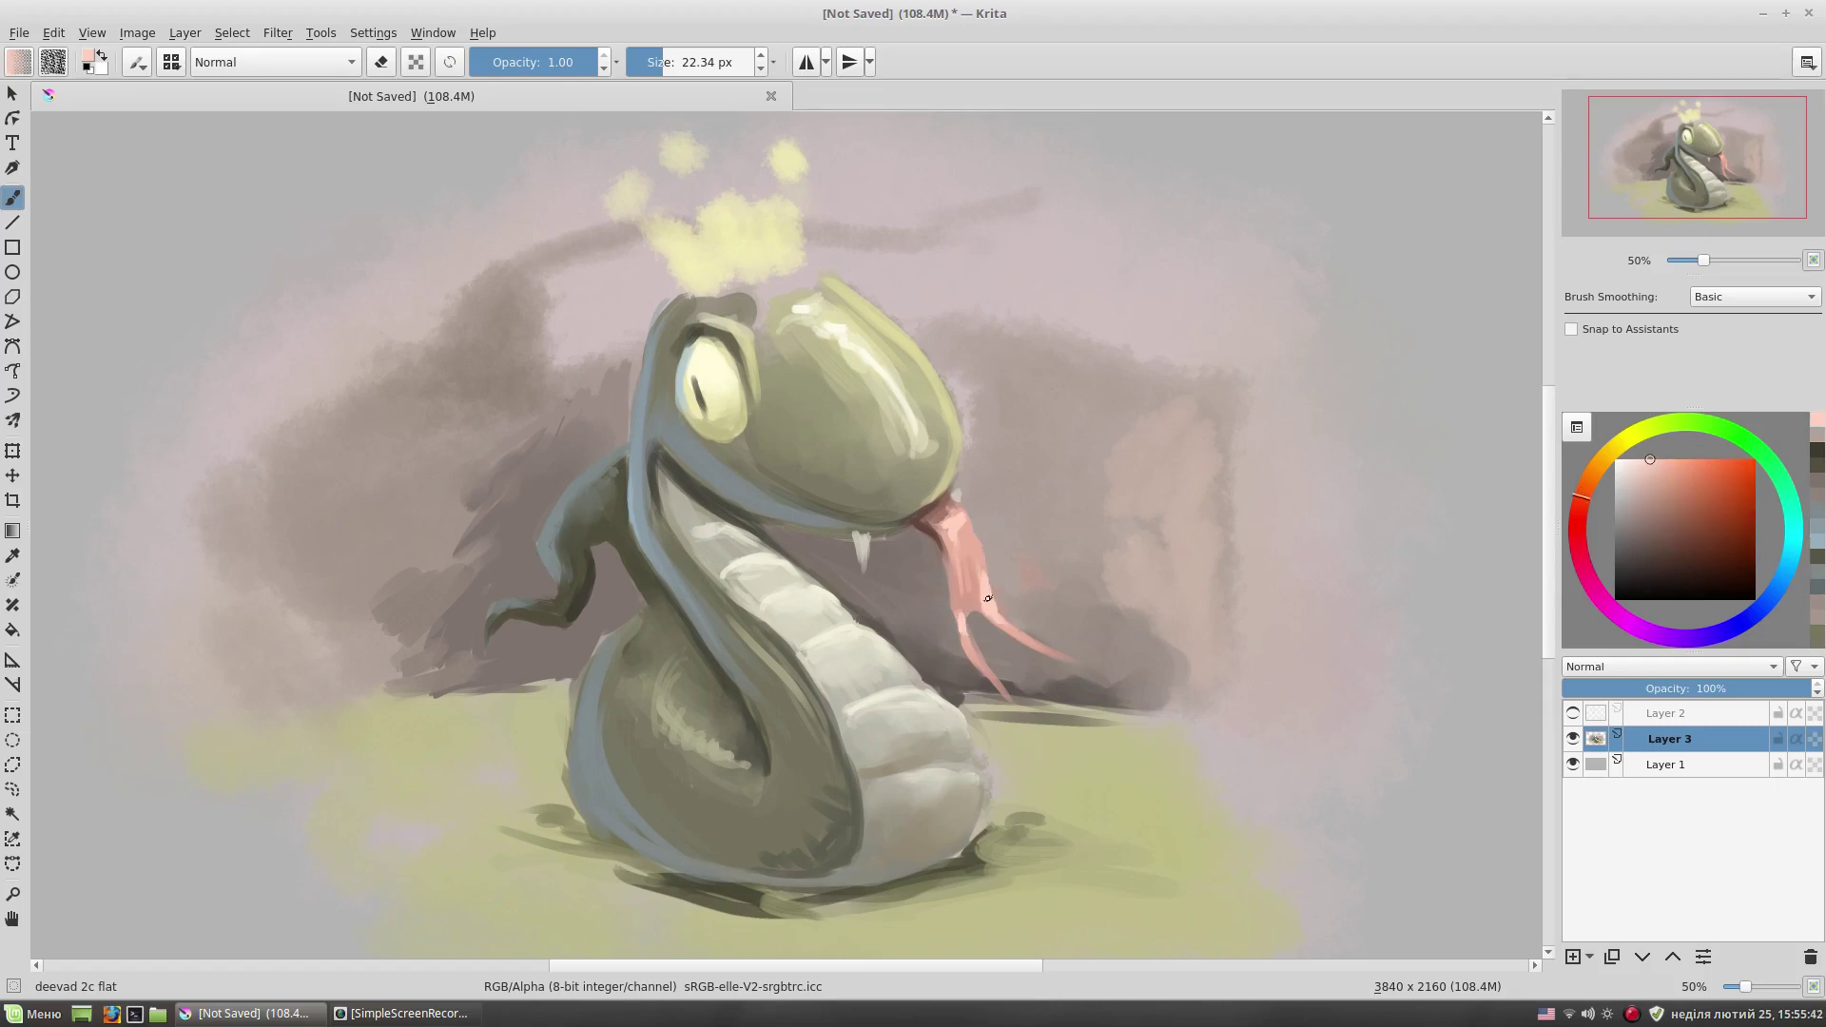
pyautogui.keyDown('ctrl'); pyautogui.click(961, 509); pyautogui.keyUp('ctrl')
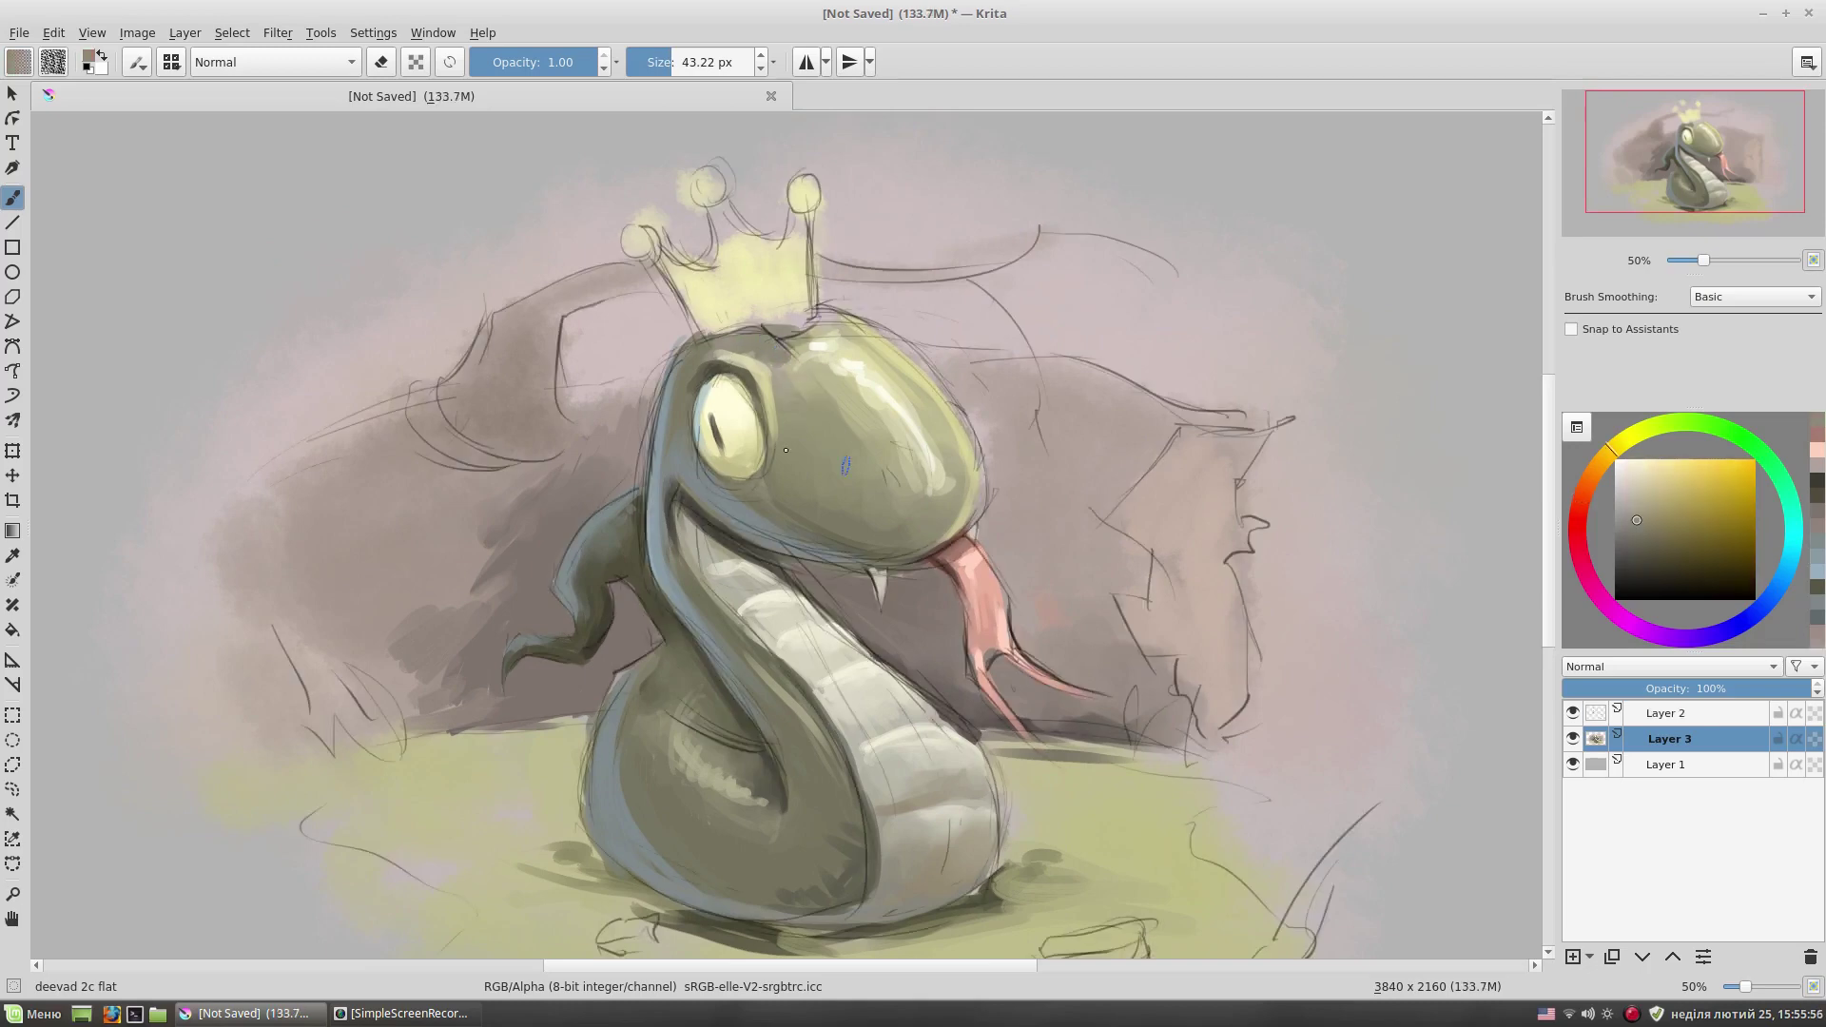
# - Outline the top of the head in dark olive and edge the crown's left side blue-grey
pyautogui.keyDown('ctrl'); pyautogui.click(735, 357); pyautogui.keyUp('ctrl')
pyautogui.moveTo(779, 330); pyautogui.dragTo(706, 336)
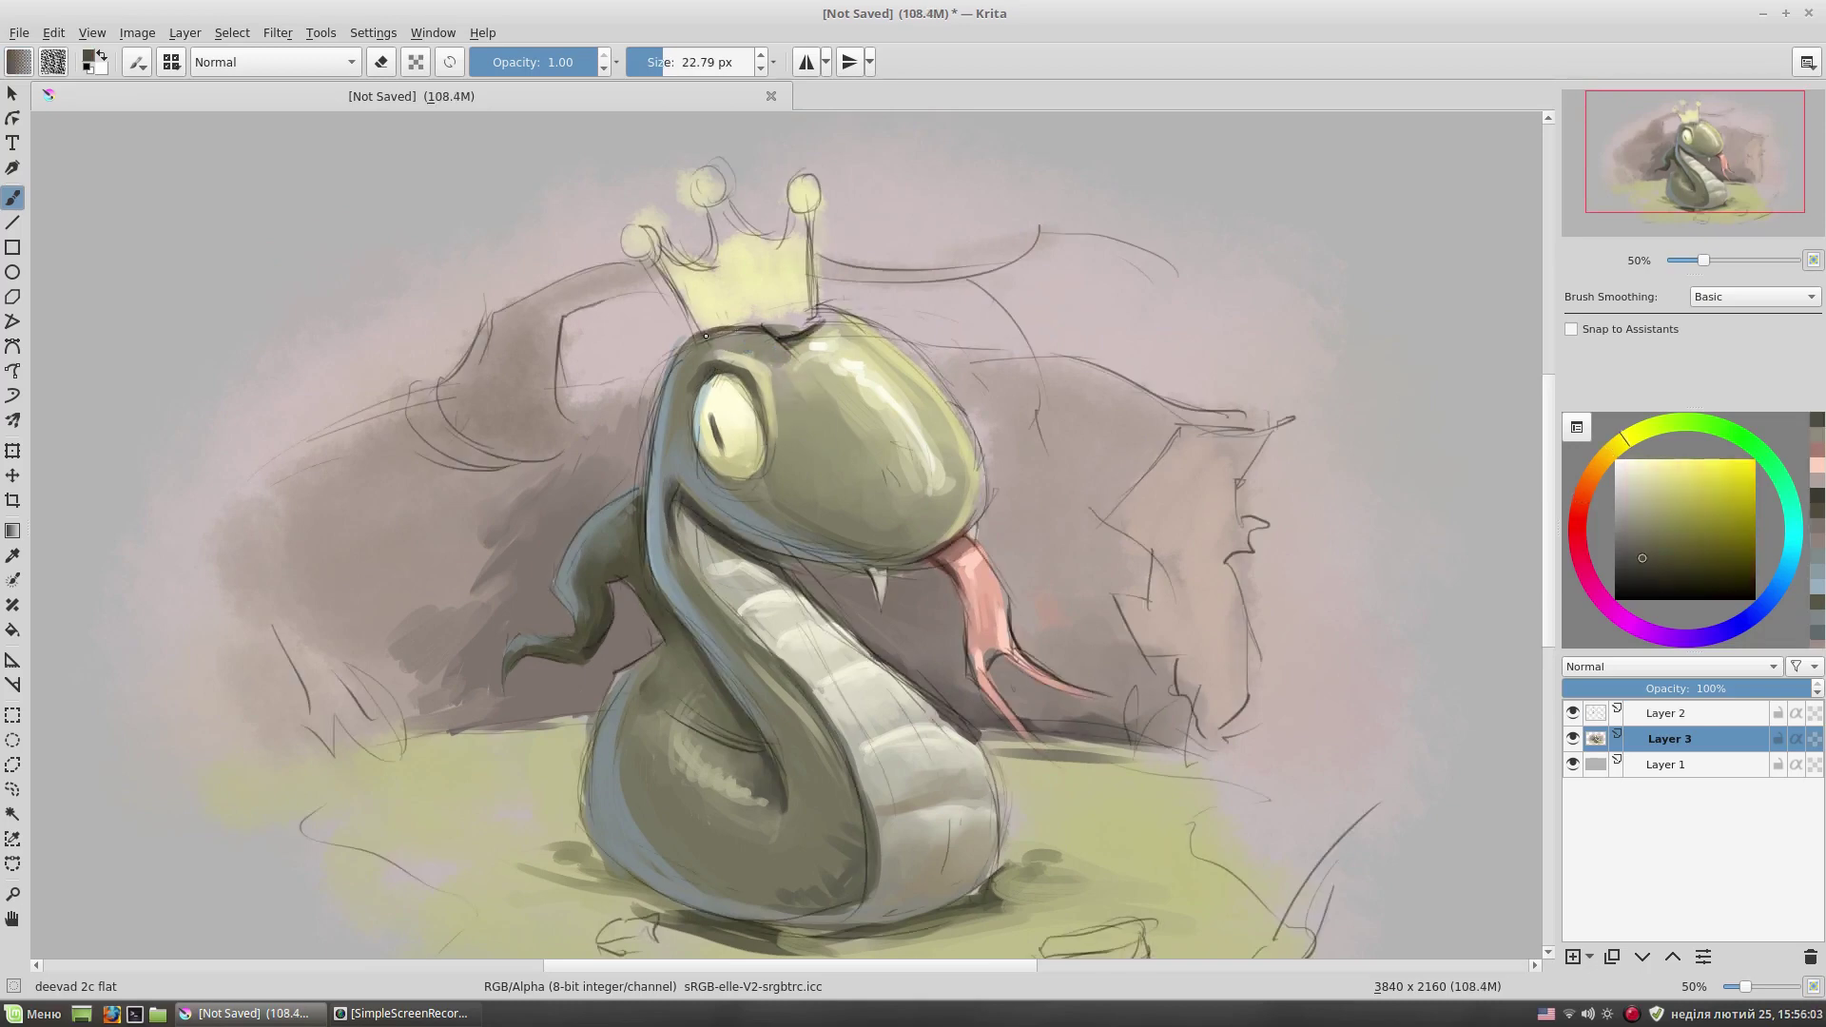
pyautogui.click(1791, 549)
pyautogui.moveTo(660, 260); pyautogui.dragTo(711, 321)
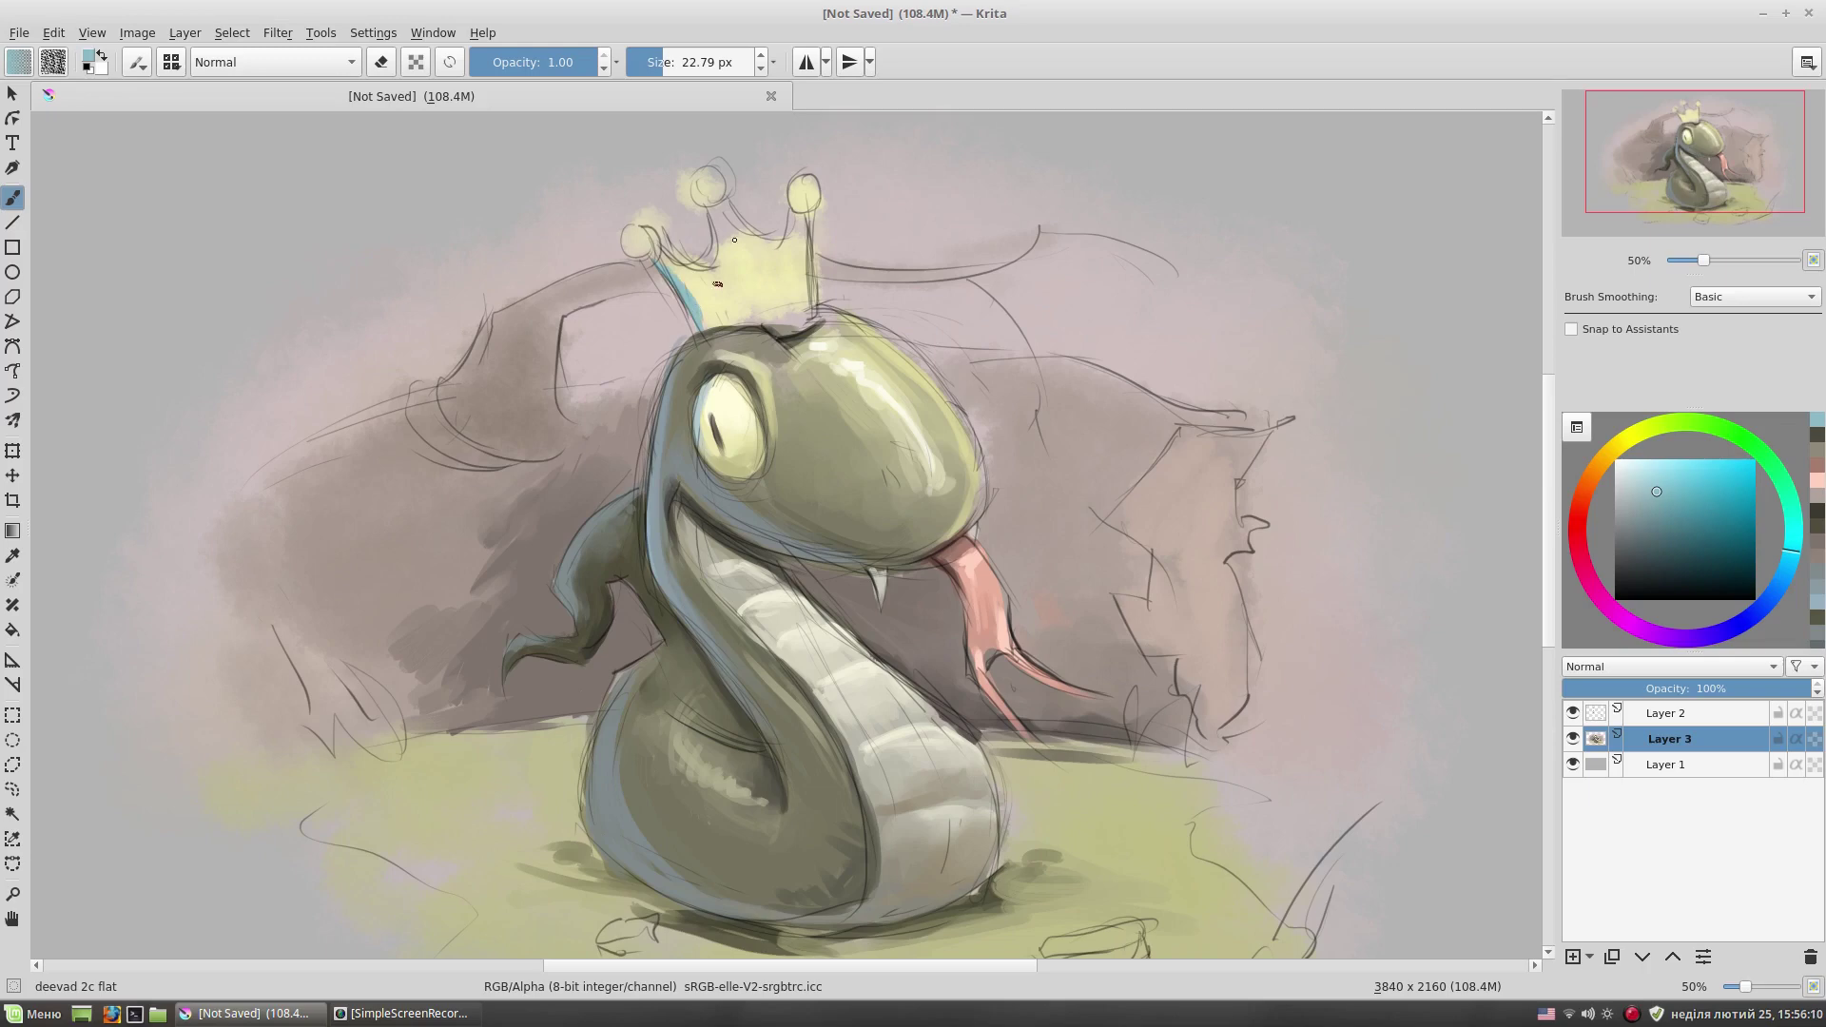
# - Hide the sketch lines and fill the crown and its middle prong loop with yellow
pyautogui.click(1573, 712)
pyautogui.keyDown('ctrl'); pyautogui.click(771, 347); pyautogui.keyUp('ctrl')
pyautogui.moveTo(666, 243)
pyautogui.mouseDown()
pyautogui.moveTo(714, 275)
pyautogui.moveTo(813, 252)
pyautogui.moveTo(804, 217)
pyautogui.moveTo(813, 303)
pyautogui.moveTo(784, 329)
pyautogui.mouseUp()
pyautogui.moveTo(728, 181); pyautogui.dragTo(710, 200)
# - Add a brown-orange stroke and near-white highlights to the crown's prongs
pyautogui.click(1586, 474)
pyautogui.click(1665, 496)
pyautogui.moveTo(790, 280); pyautogui.dragTo(802, 201)
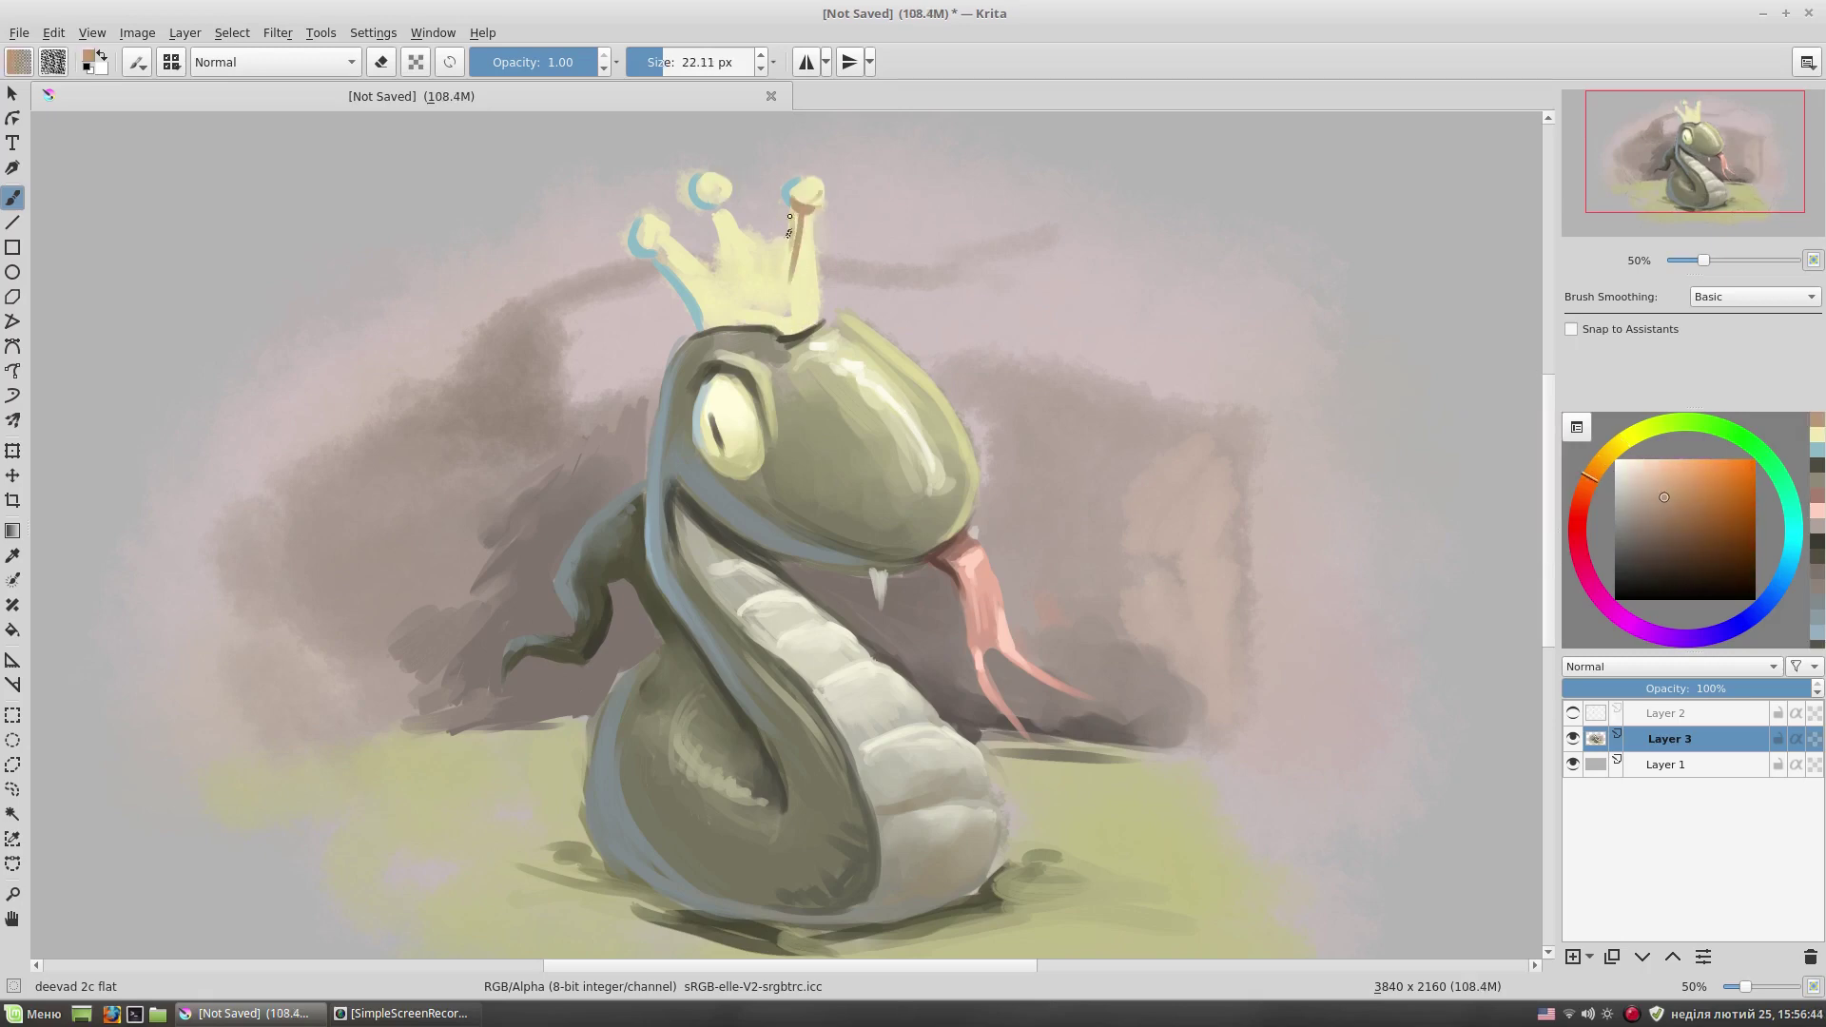
pyautogui.click(1617, 461)
pyautogui.moveTo(811, 296); pyautogui.dragTo(815, 217)
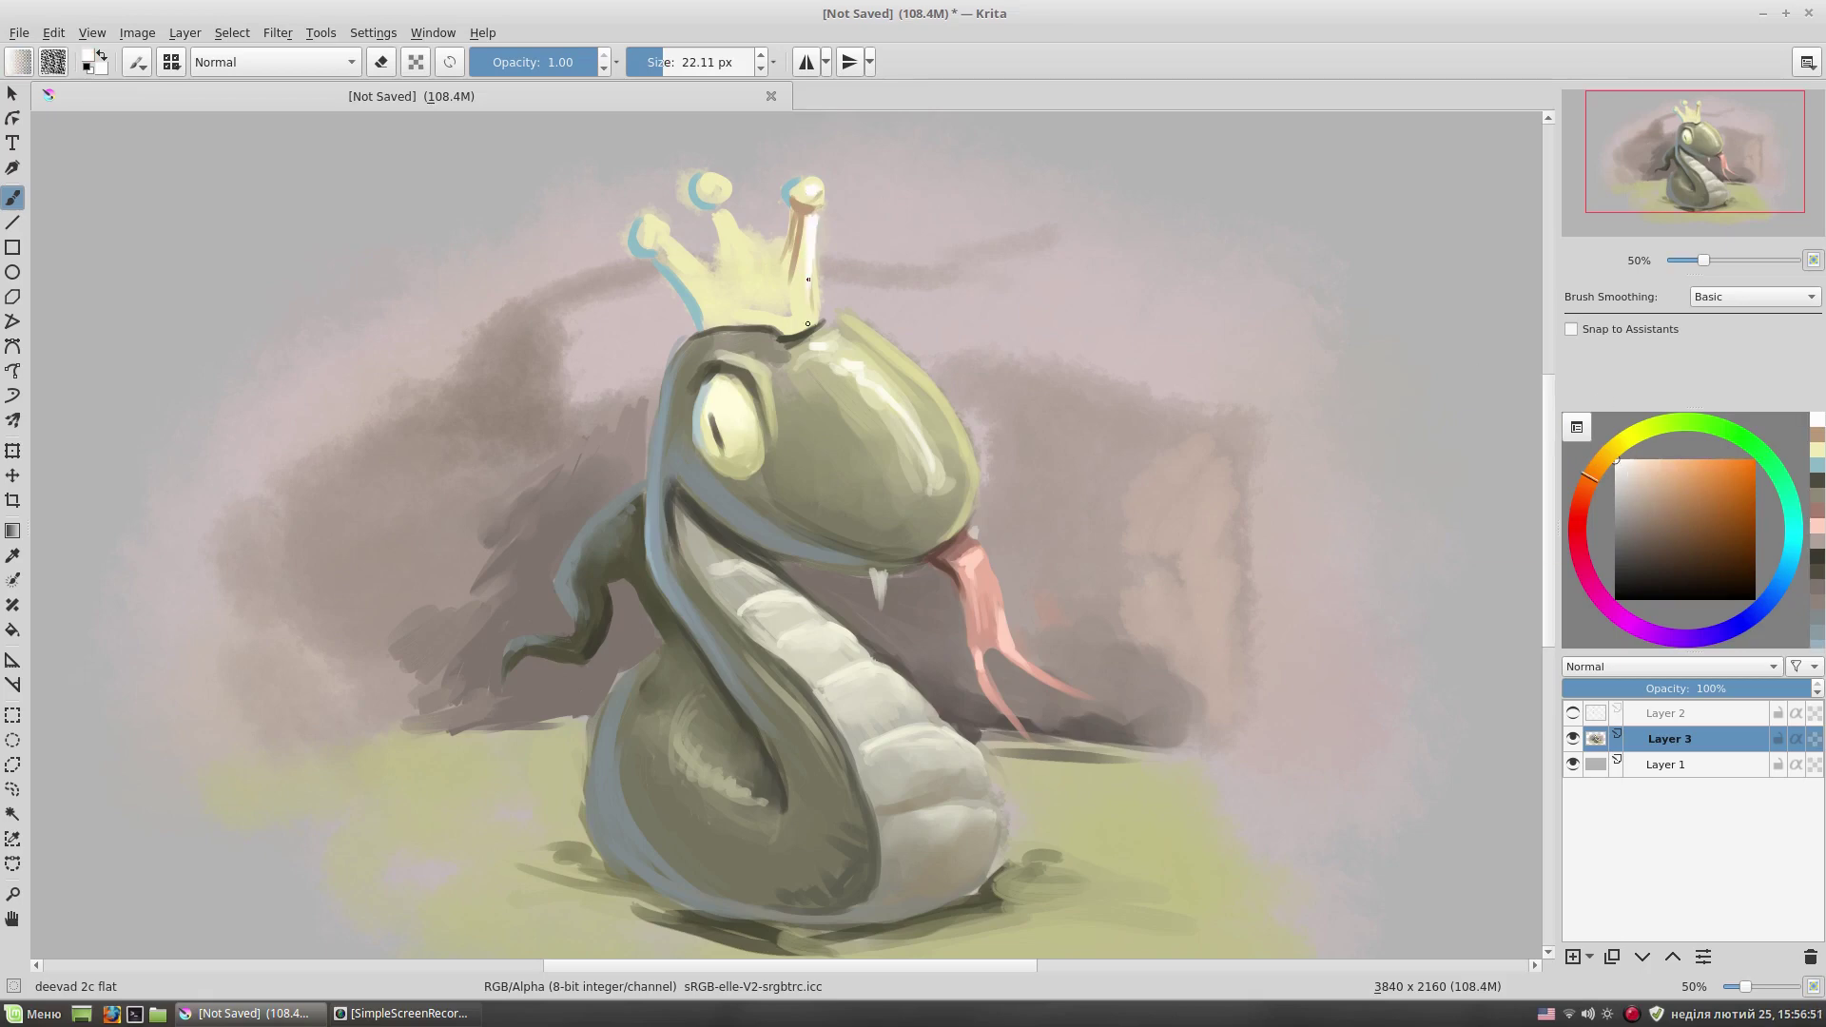
pyautogui.moveTo(756, 295); pyautogui.dragTo(742, 220)
# - Enlarge the brush and paint pale cream down the crown's middle prong
pyautogui.press(']')
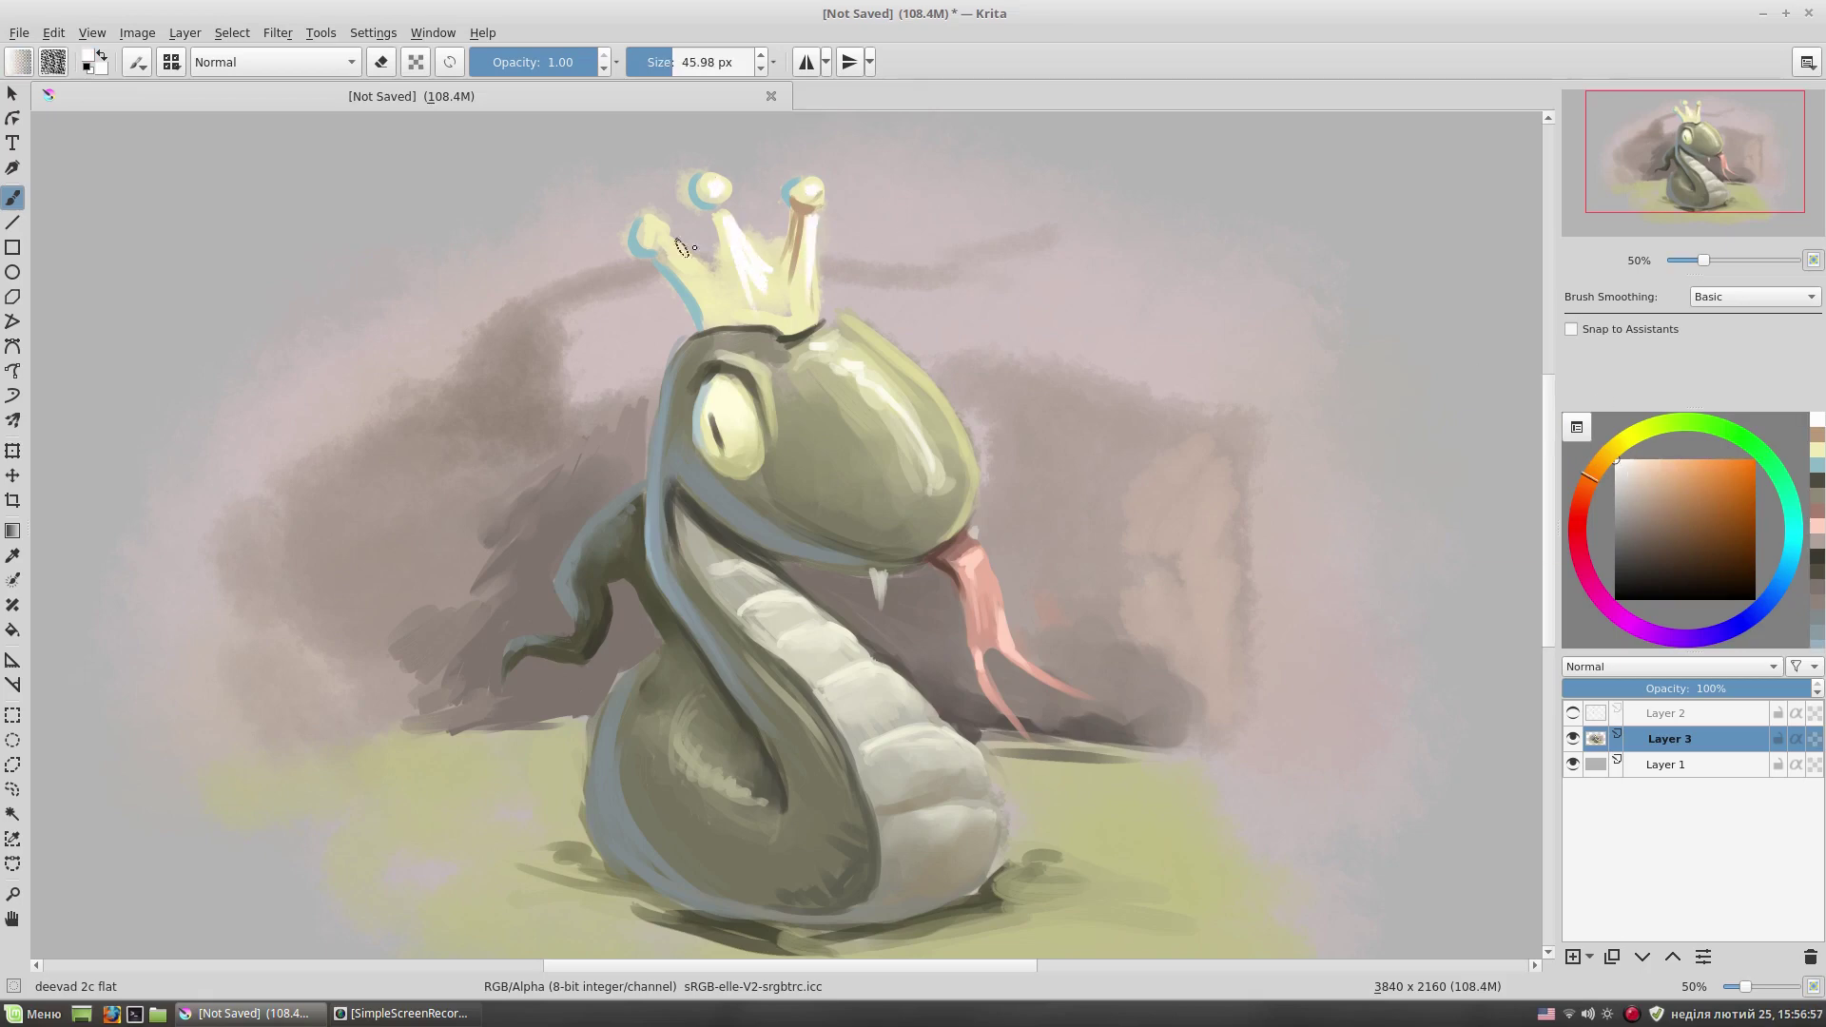
pyautogui.keyDown('ctrl'); pyautogui.click(684, 284); pyautogui.keyUp('ctrl')
pyautogui.keyDown('ctrl'); pyautogui.click(665, 245); pyautogui.keyUp('ctrl')
pyautogui.moveTo(717, 226)
pyautogui.mouseDown()
pyautogui.moveTo(735, 291)
pyautogui.moveTo(825, 271)
pyautogui.mouseUp()
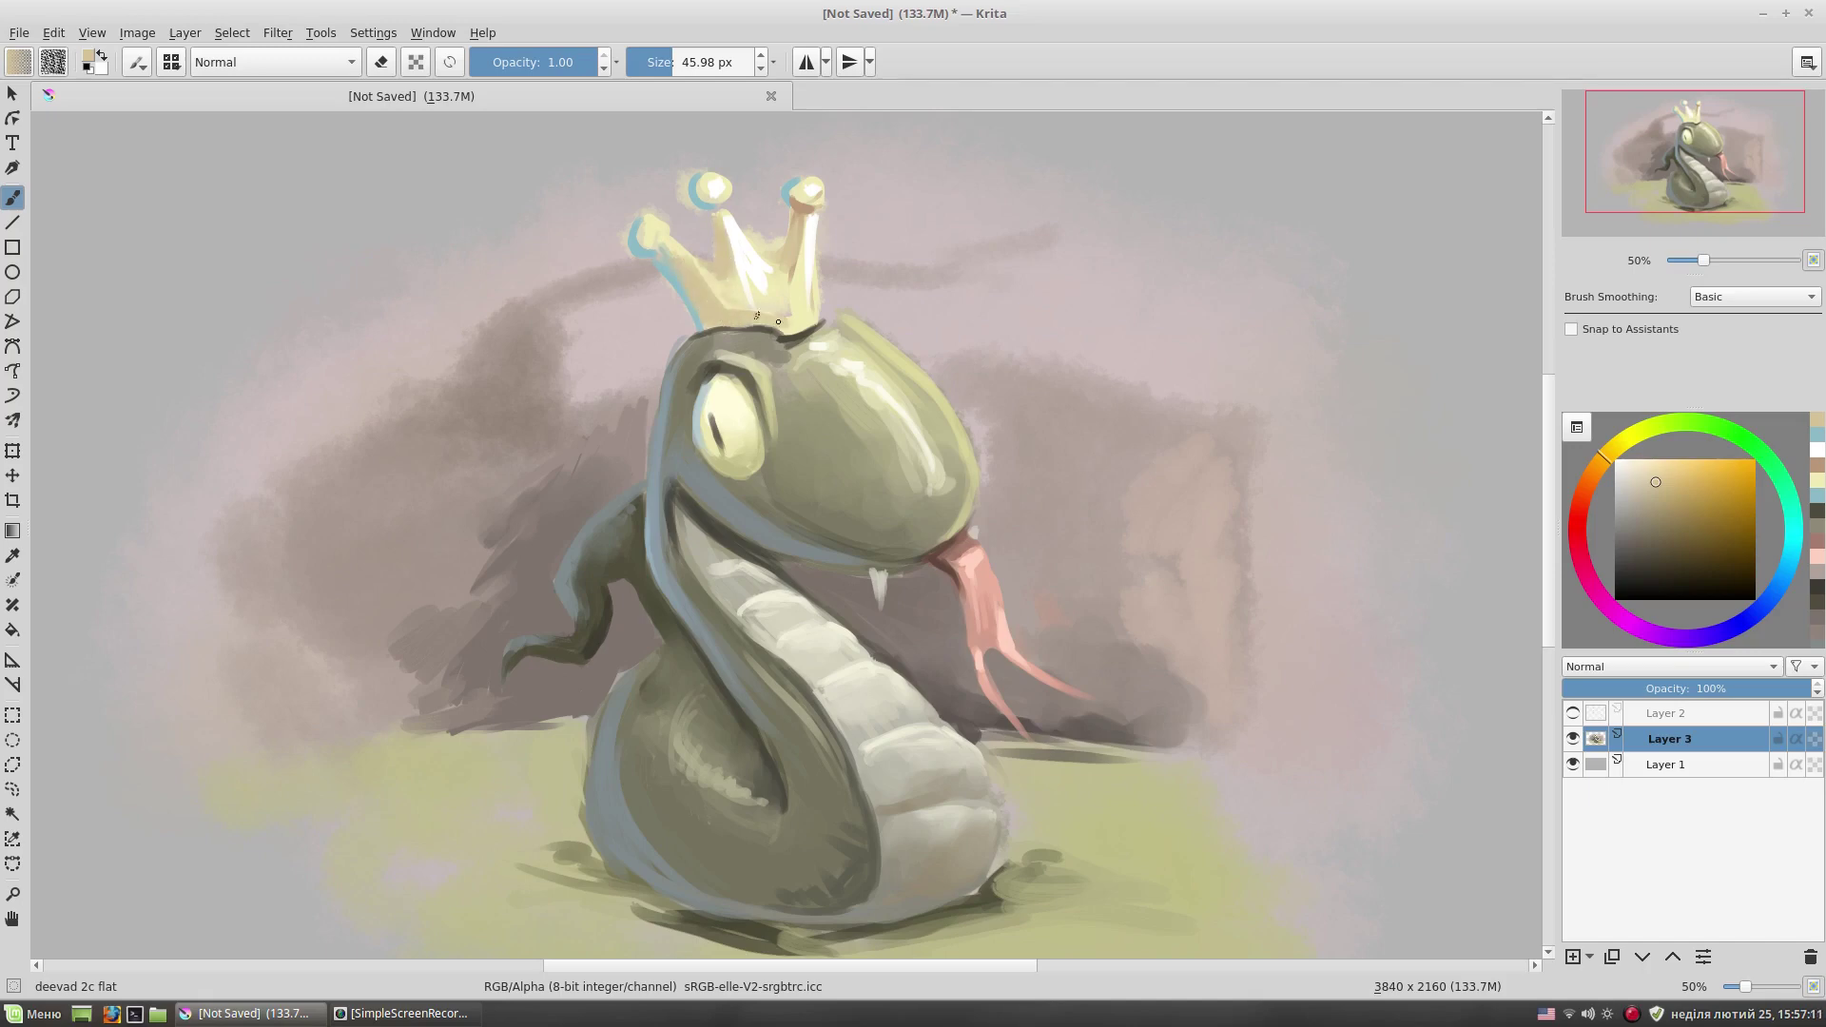
# - Sample dark olive, warm beige, pale cream and pale blue tones around the eye
pyautogui.keyDown('ctrl'); pyautogui.click(689, 595); pyautogui.keyUp('ctrl')
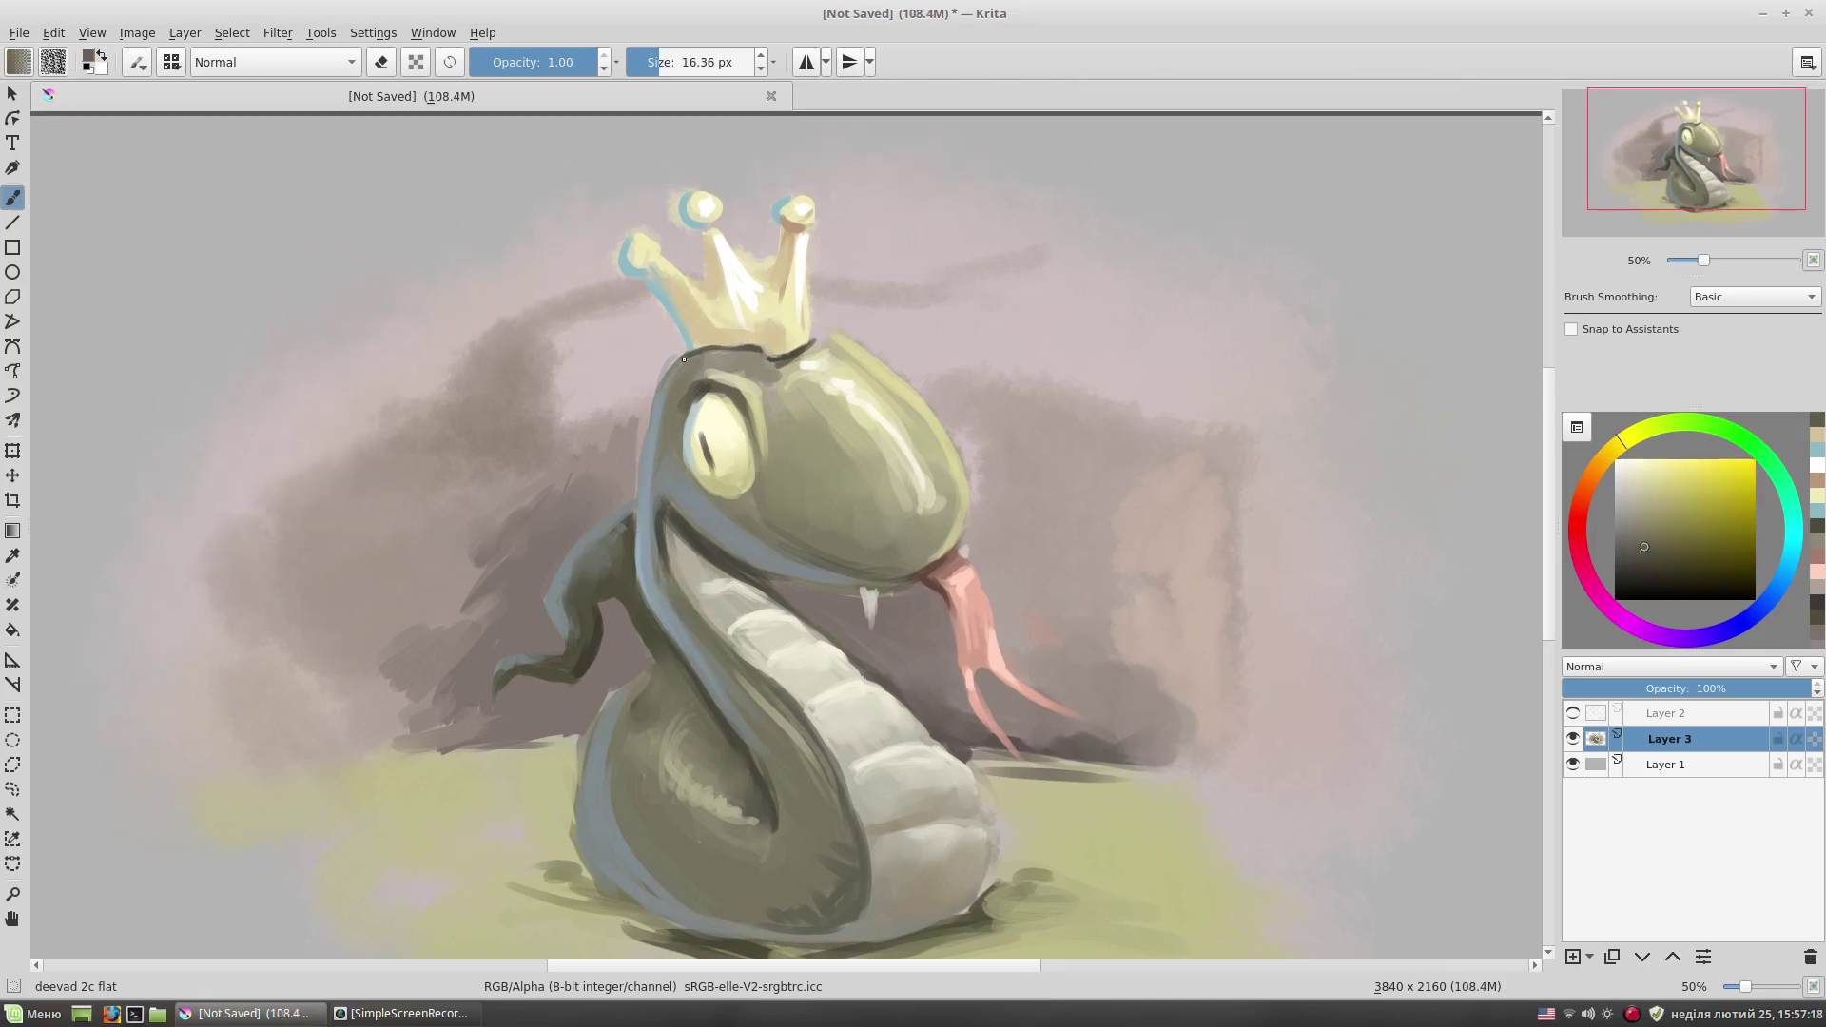
pyautogui.keyDown('ctrl'); pyautogui.click(771, 359); pyautogui.keyUp('ctrl')
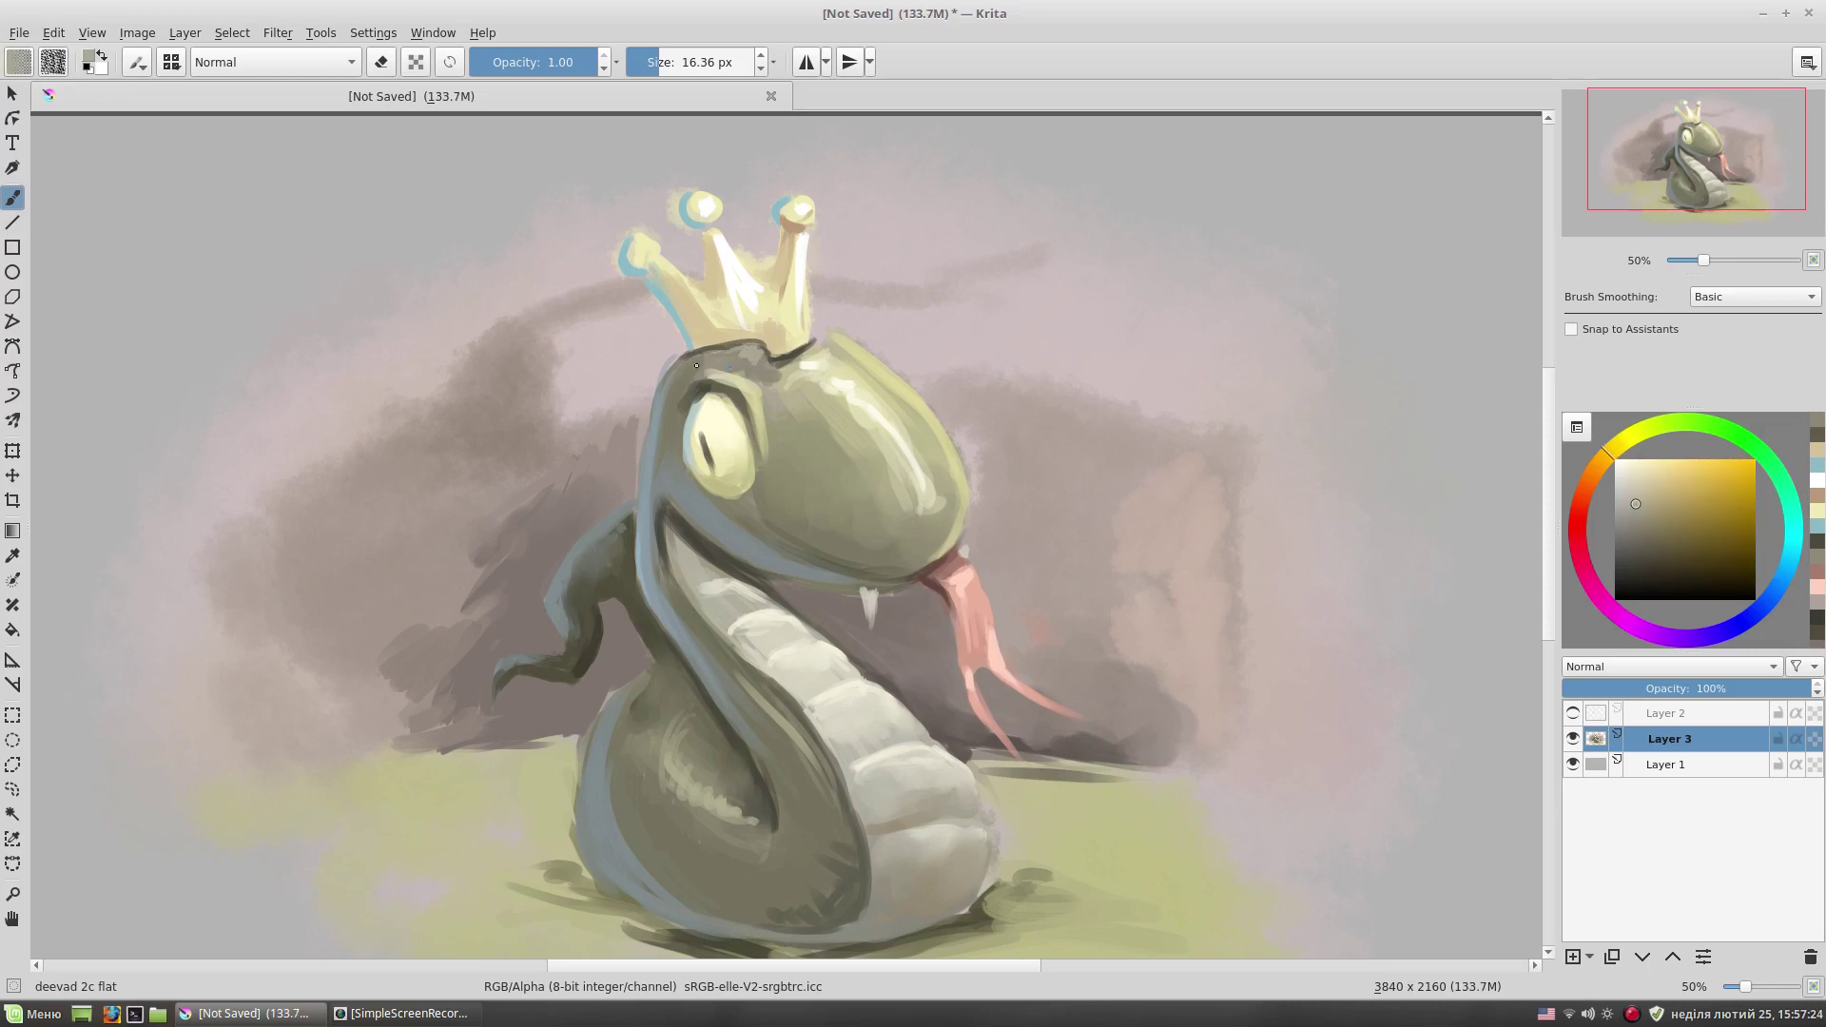
pyautogui.keyDown('ctrl'); pyautogui.click(758, 382); pyautogui.keyUp('ctrl')
pyautogui.keyDown('ctrl'); pyautogui.click(749, 399); pyautogui.keyUp('ctrl')
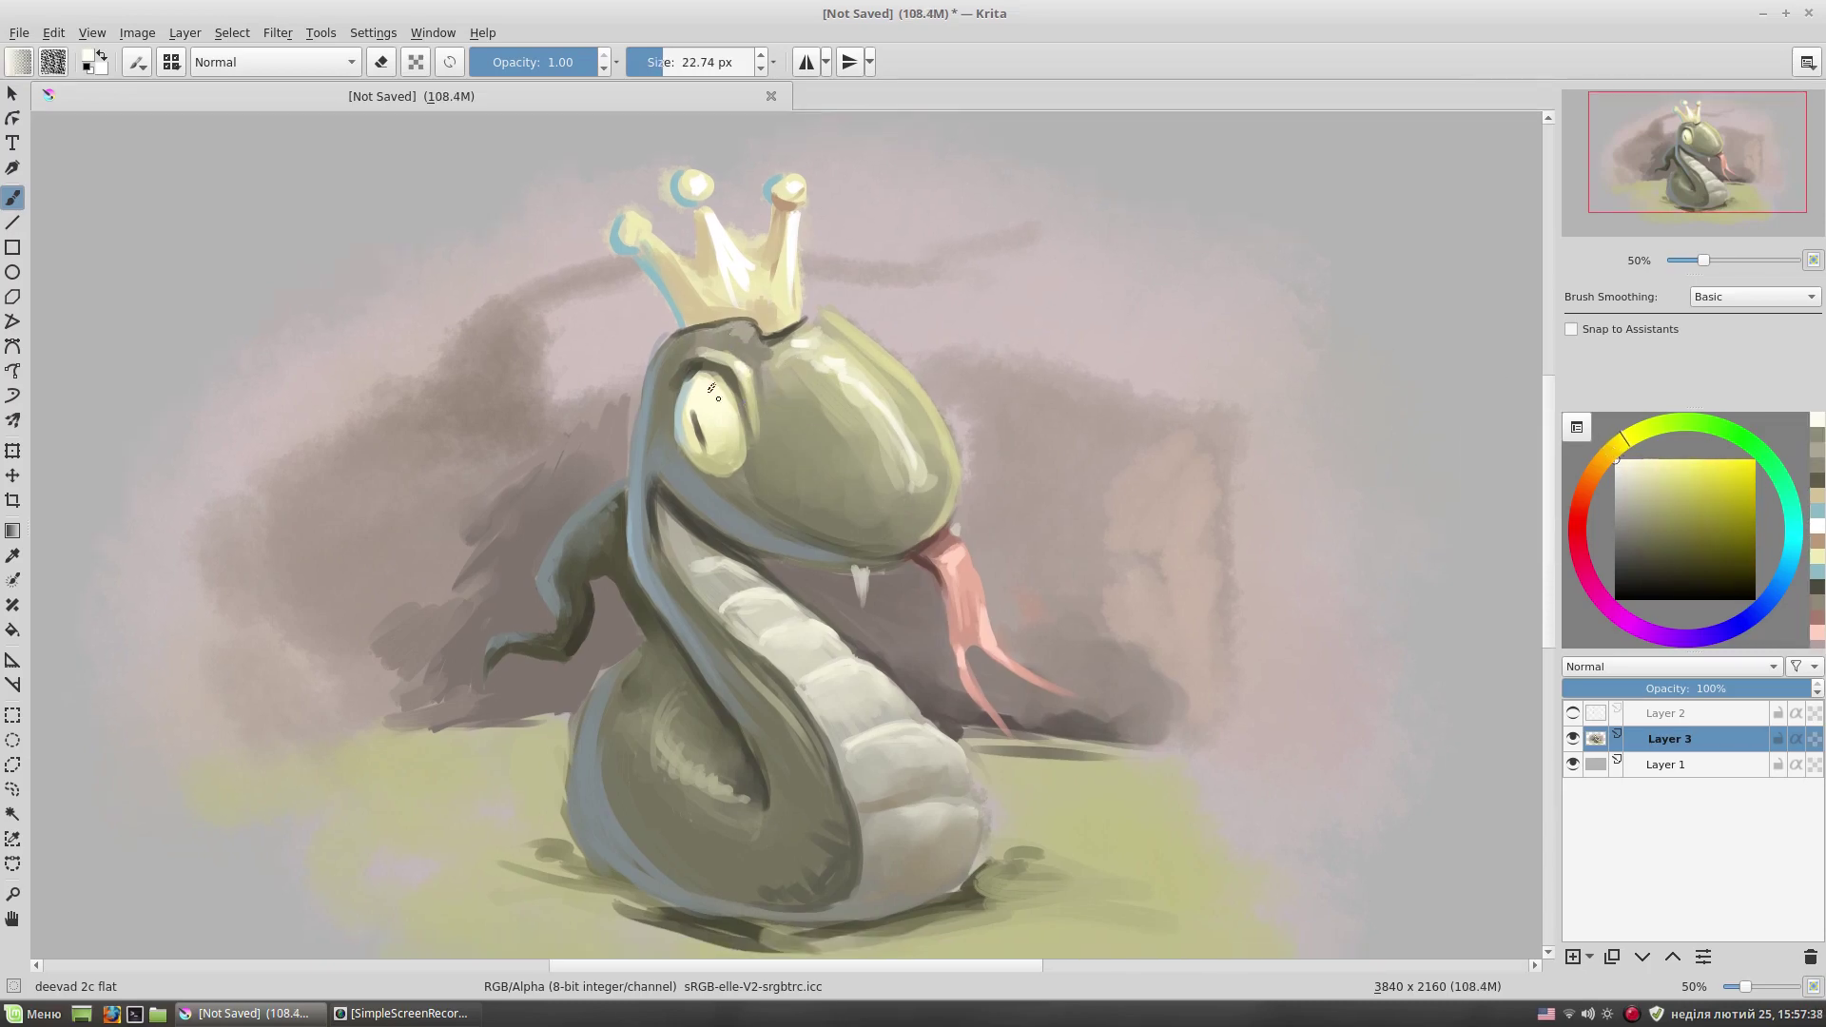
pyautogui.keyDown('ctrl'); pyautogui.click(699, 390); pyautogui.keyUp('ctrl')
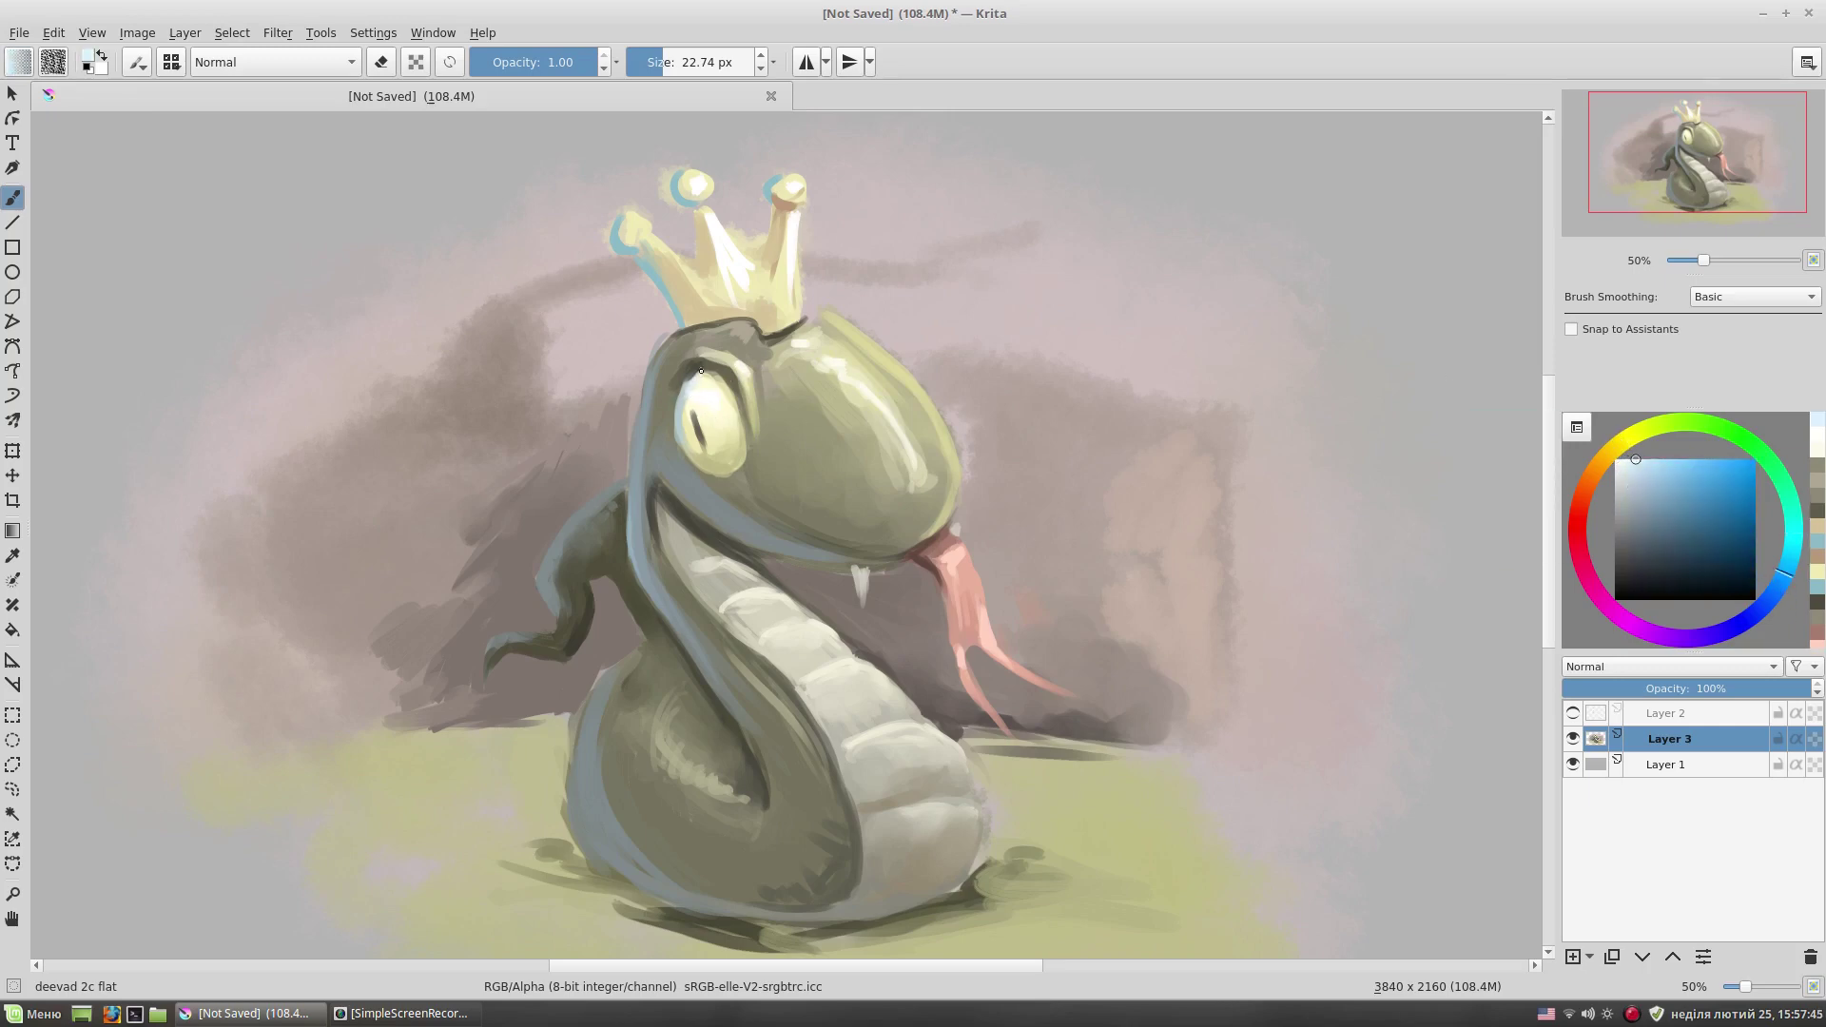
pyautogui.keyDown('ctrl'); pyautogui.click(683, 444); pyautogui.keyUp('ctrl')
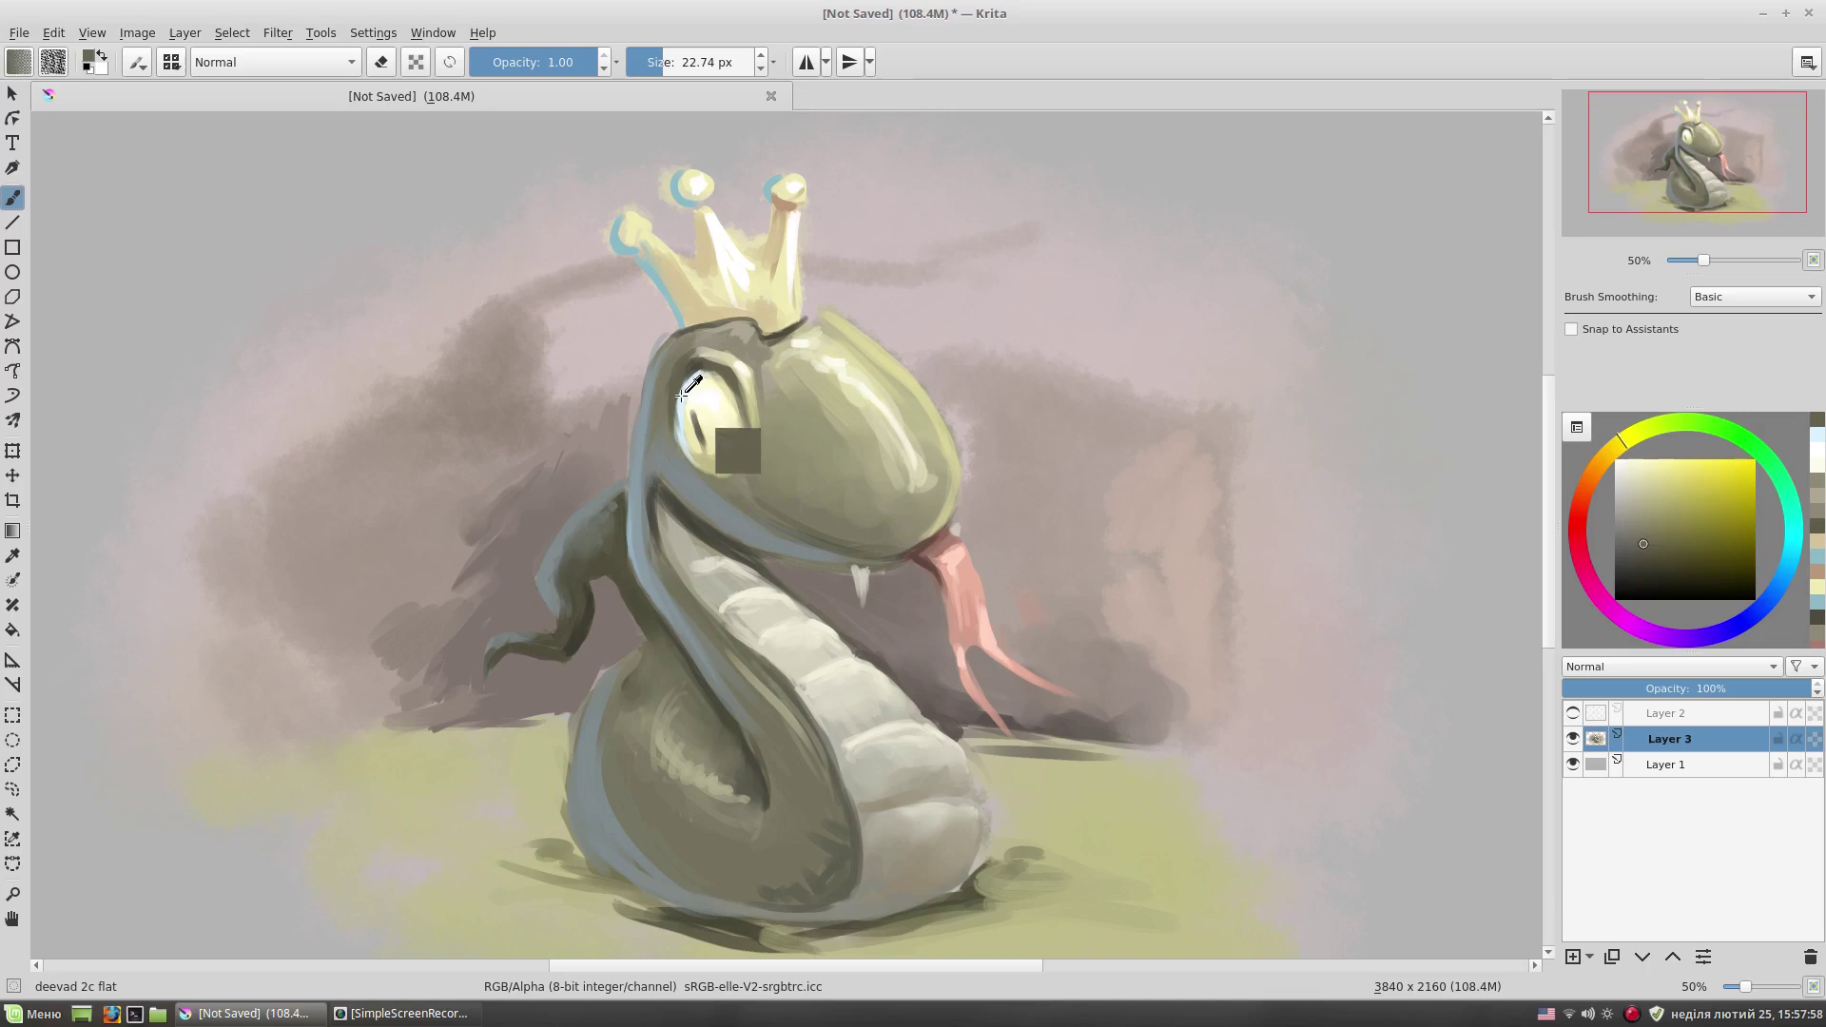
# - Paint and smooth dark reddish-brown strokes along and right of the snake's head
pyautogui.keyDown('ctrl'); pyautogui.click(681, 418); pyautogui.keyUp('ctrl')
pyautogui.moveTo(971, 318); pyautogui.dragTo(828, 286)
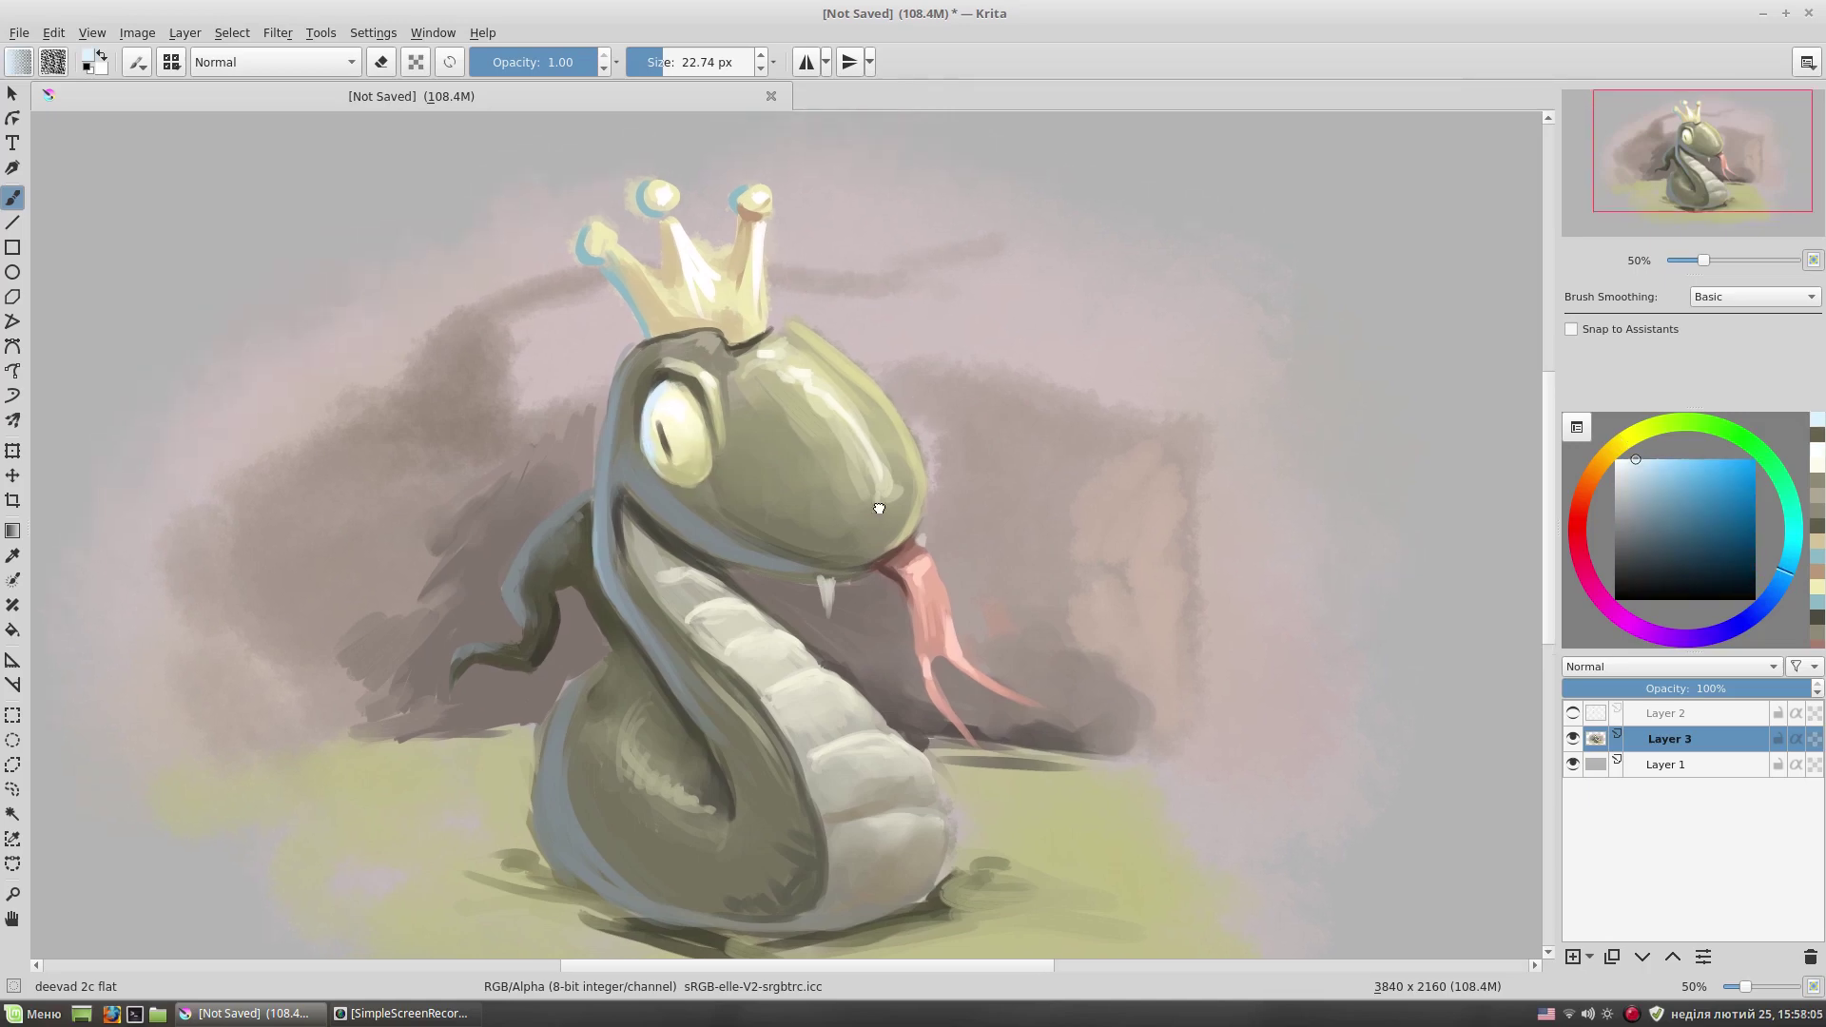
pyautogui.moveTo(885, 541); pyautogui.dragTo(864, 458)
pyautogui.keyDown('ctrl'); pyautogui.click(955, 432); pyautogui.keyUp('ctrl')
pyautogui.moveTo(904, 347); pyautogui.dragTo(950, 518)
pyautogui.keyDown('ctrl'); pyautogui.click(960, 420); pyautogui.keyUp('ctrl')
pyautogui.moveTo(994, 356)
pyautogui.mouseDown()
pyautogui.moveTo(927, 433)
pyautogui.moveTo(965, 532)
pyautogui.mouseUp()
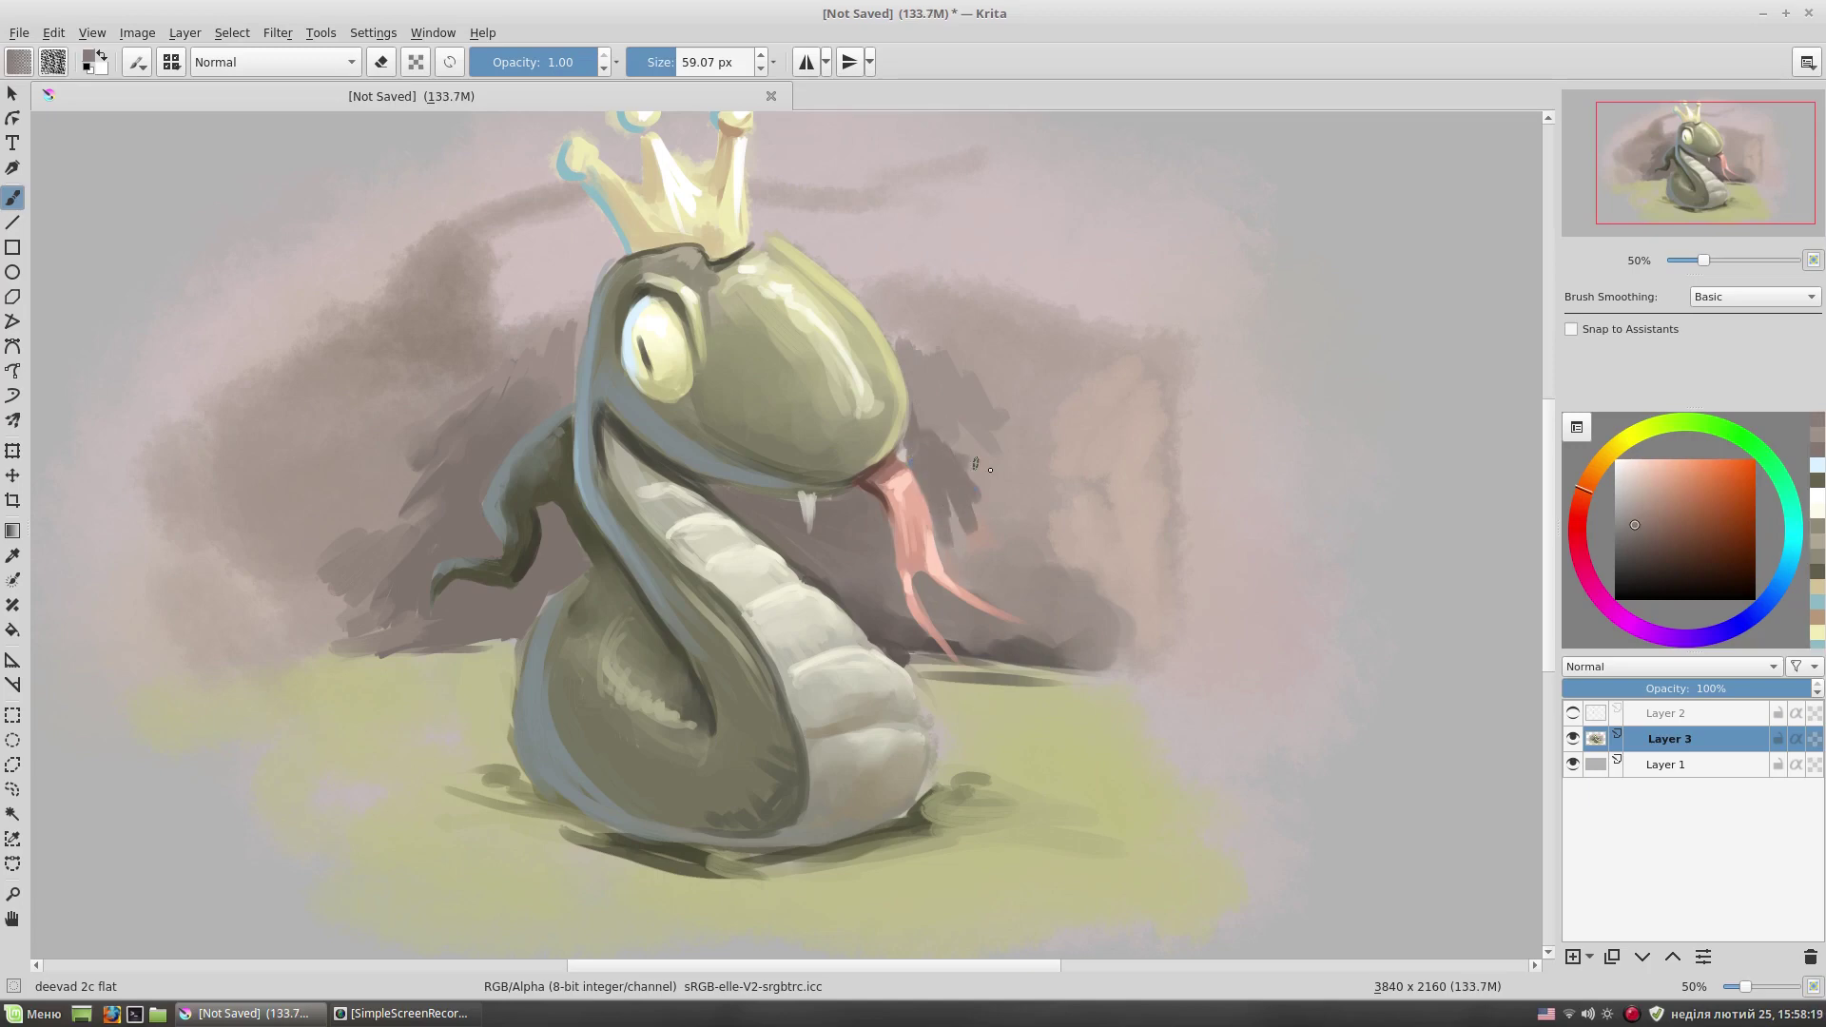
pyautogui.moveTo(962, 460); pyautogui.dragTo(954, 499)
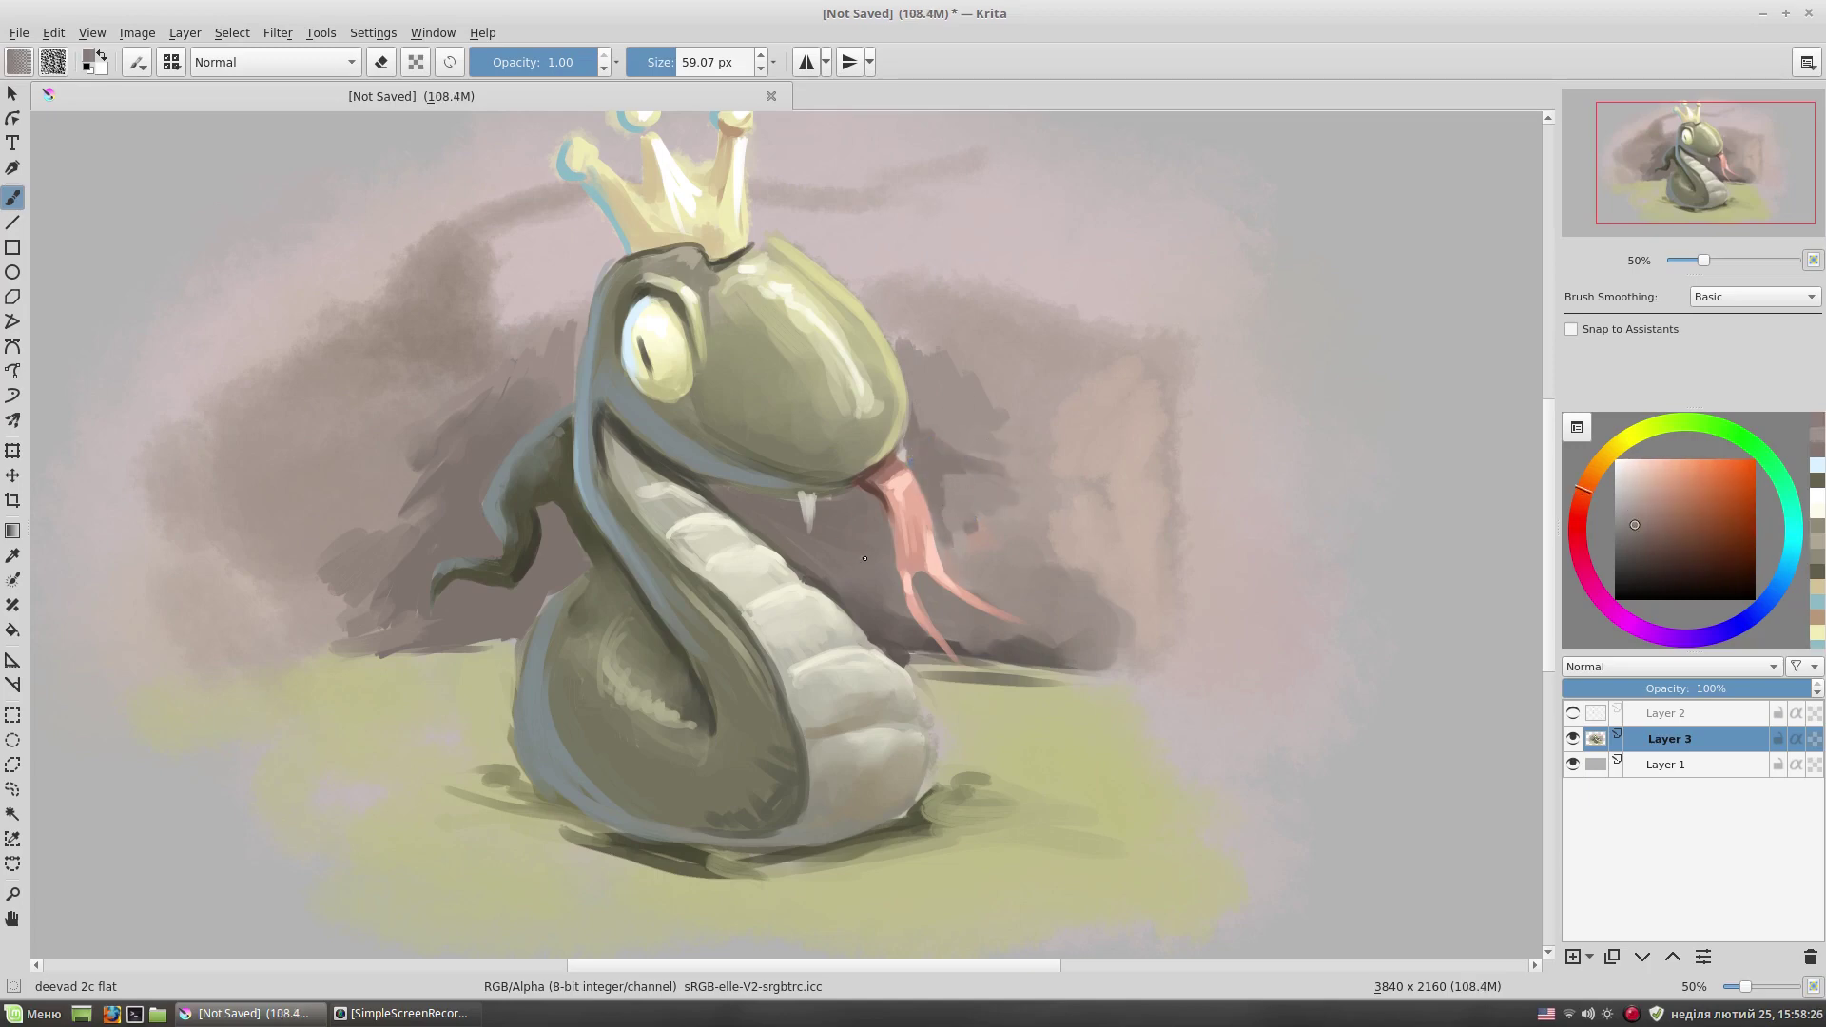
# - Shrink the brush and sample darker shades, cyan-blue and orange-brown for touch-ups
pyautogui.keyDown('ctrl'); pyautogui.click(885, 597); pyautogui.keyUp('ctrl')
pyautogui.keyDown('ctrl'); pyautogui.click(888, 581); pyautogui.keyUp('ctrl')
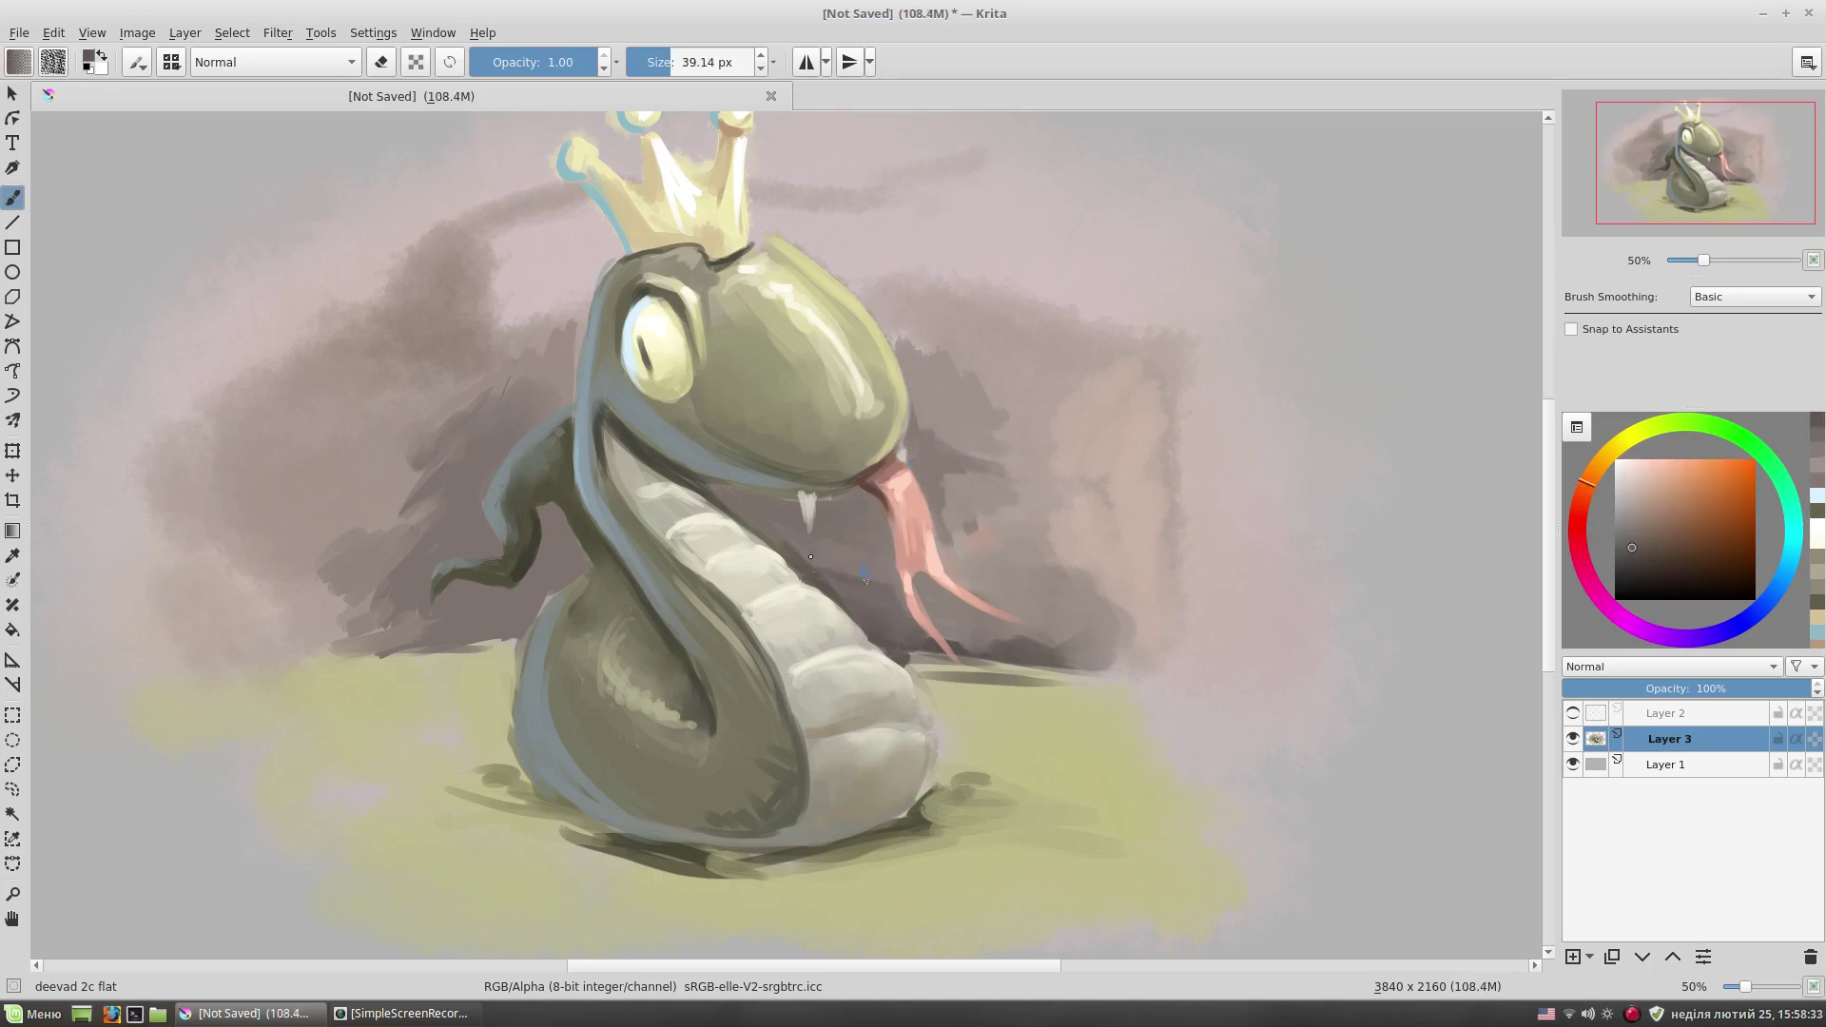
pyautogui.press('[')
pyautogui.press('[')
pyautogui.press('[')
pyautogui.keyDown('ctrl'); pyautogui.click(753, 477); pyautogui.keyUp('ctrl')
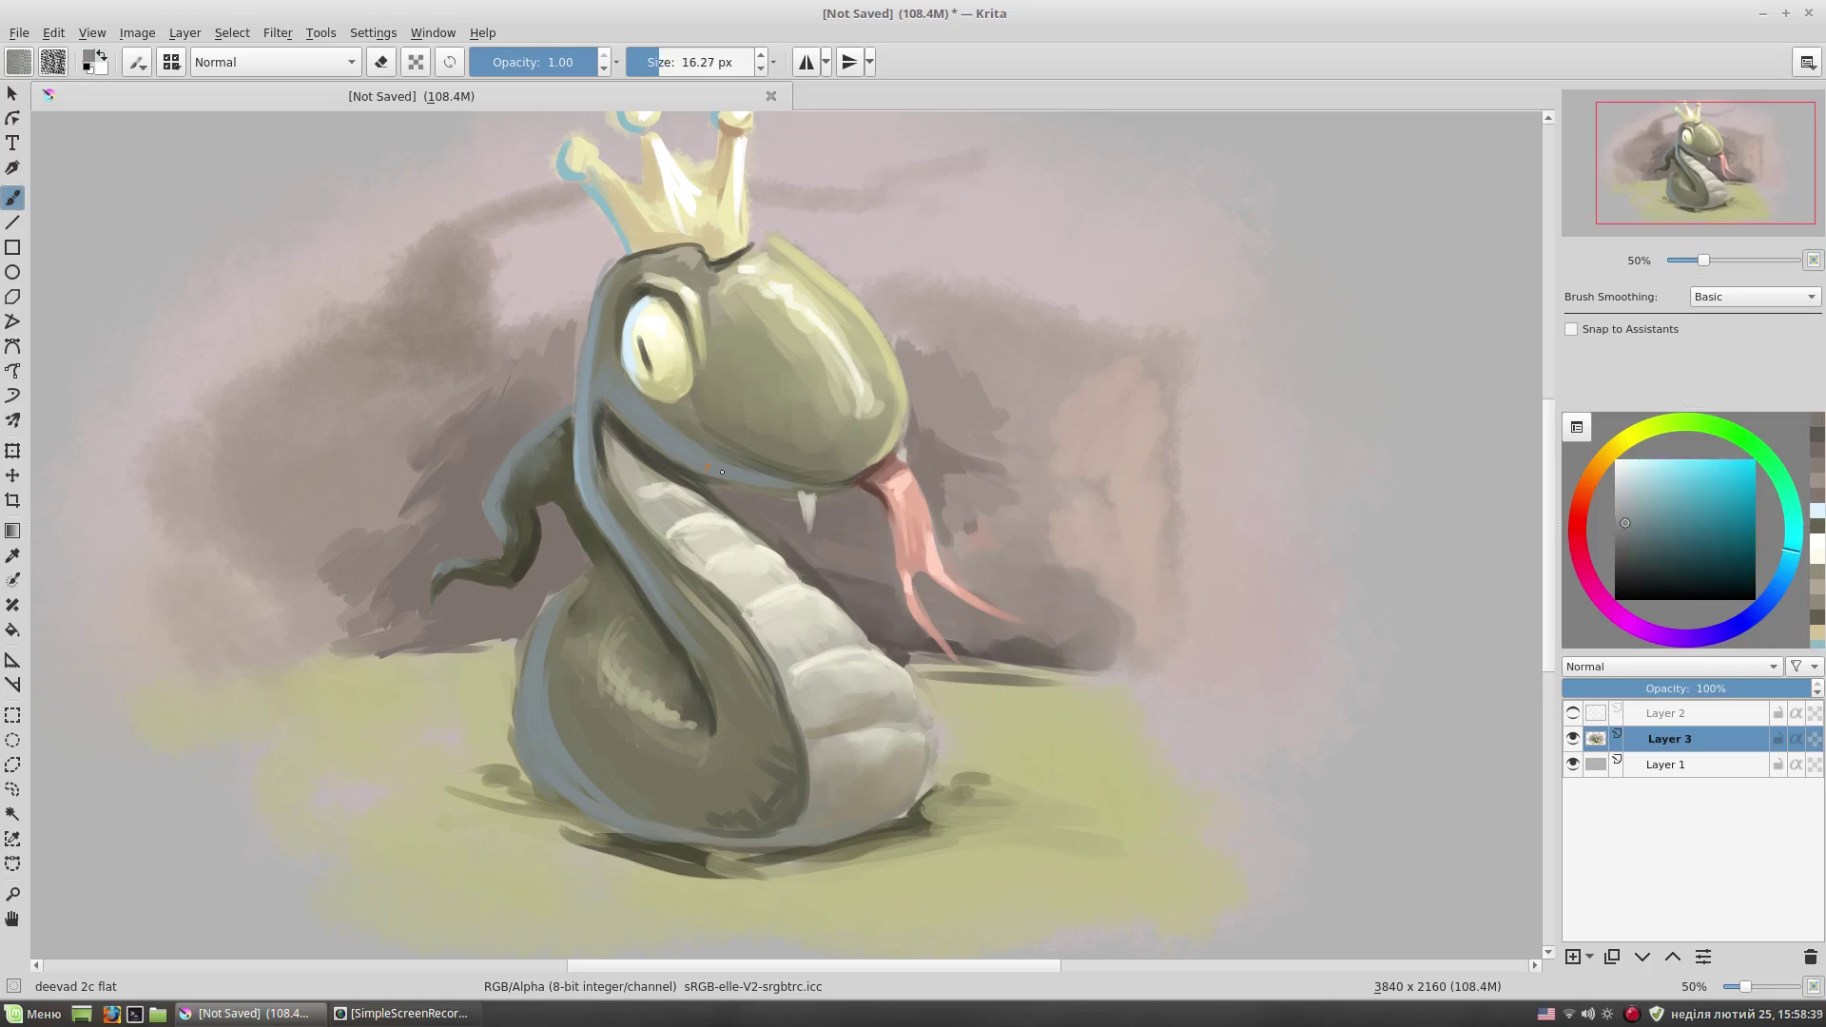
pyautogui.keyDown('ctrl'); pyautogui.click(856, 618); pyautogui.keyUp('ctrl')
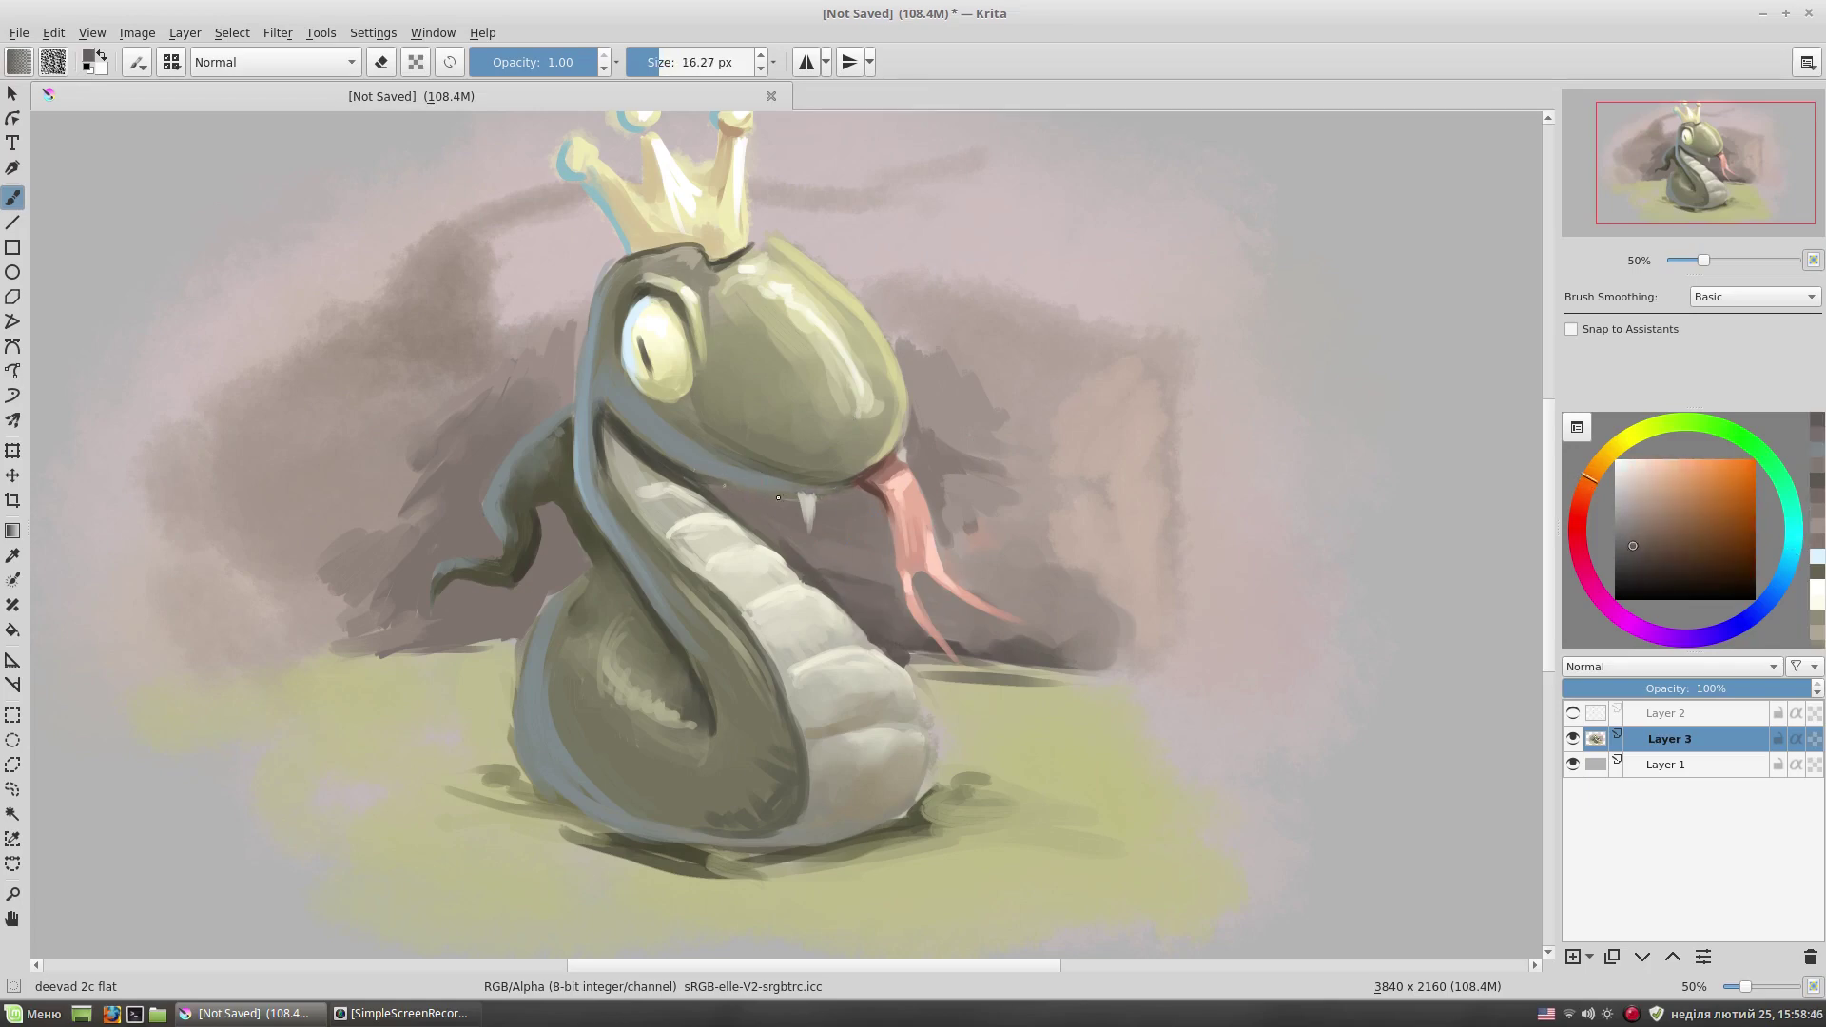
pyautogui.moveTo(657, 418)
pyautogui.mouseDown()
pyautogui.moveTo(687, 384)
pyautogui.moveTo(1173, 400)
pyautogui.moveTo(1044, 592)
pyautogui.mouseUp()
pyautogui.keyDown('ctrl'); pyautogui.click(684, 385); pyautogui.keyUp('ctrl')
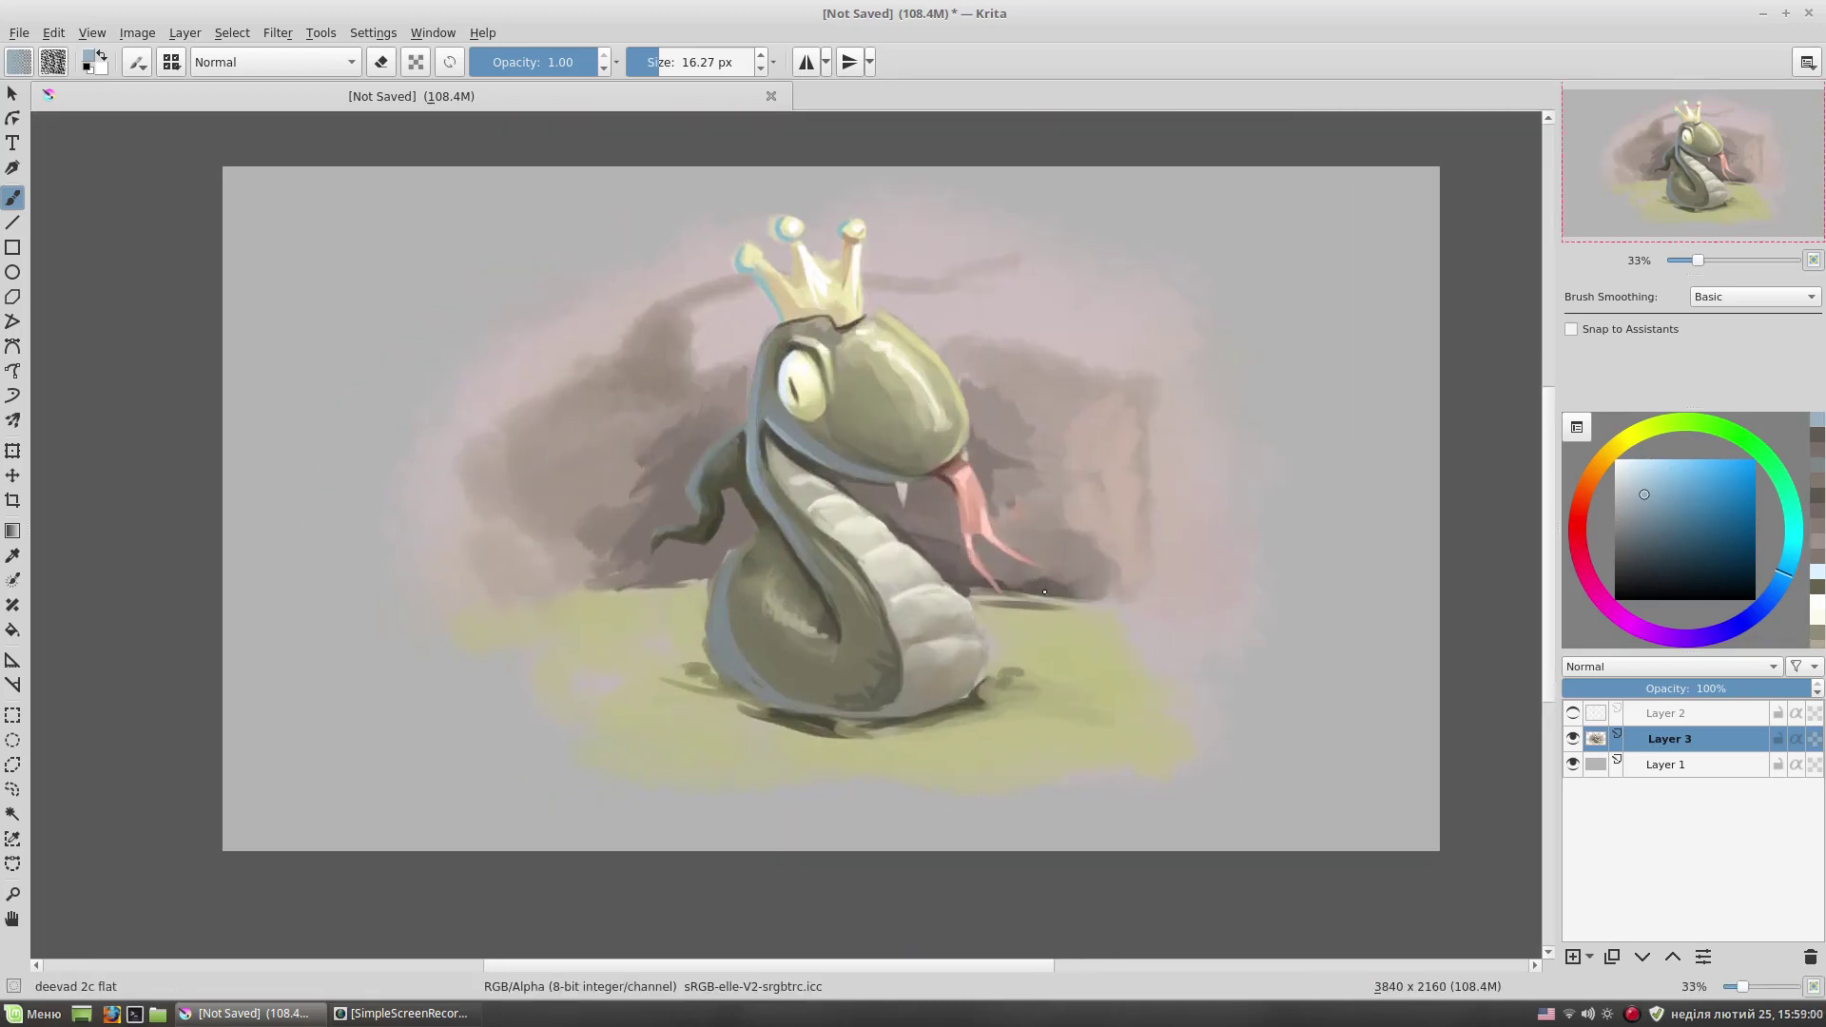
# - Save As 'snake' into the Картинки/krita_paintings folder
pyautogui.click(18, 33)
pyautogui.click(95, 142)
pyautogui.click(1101, 300)
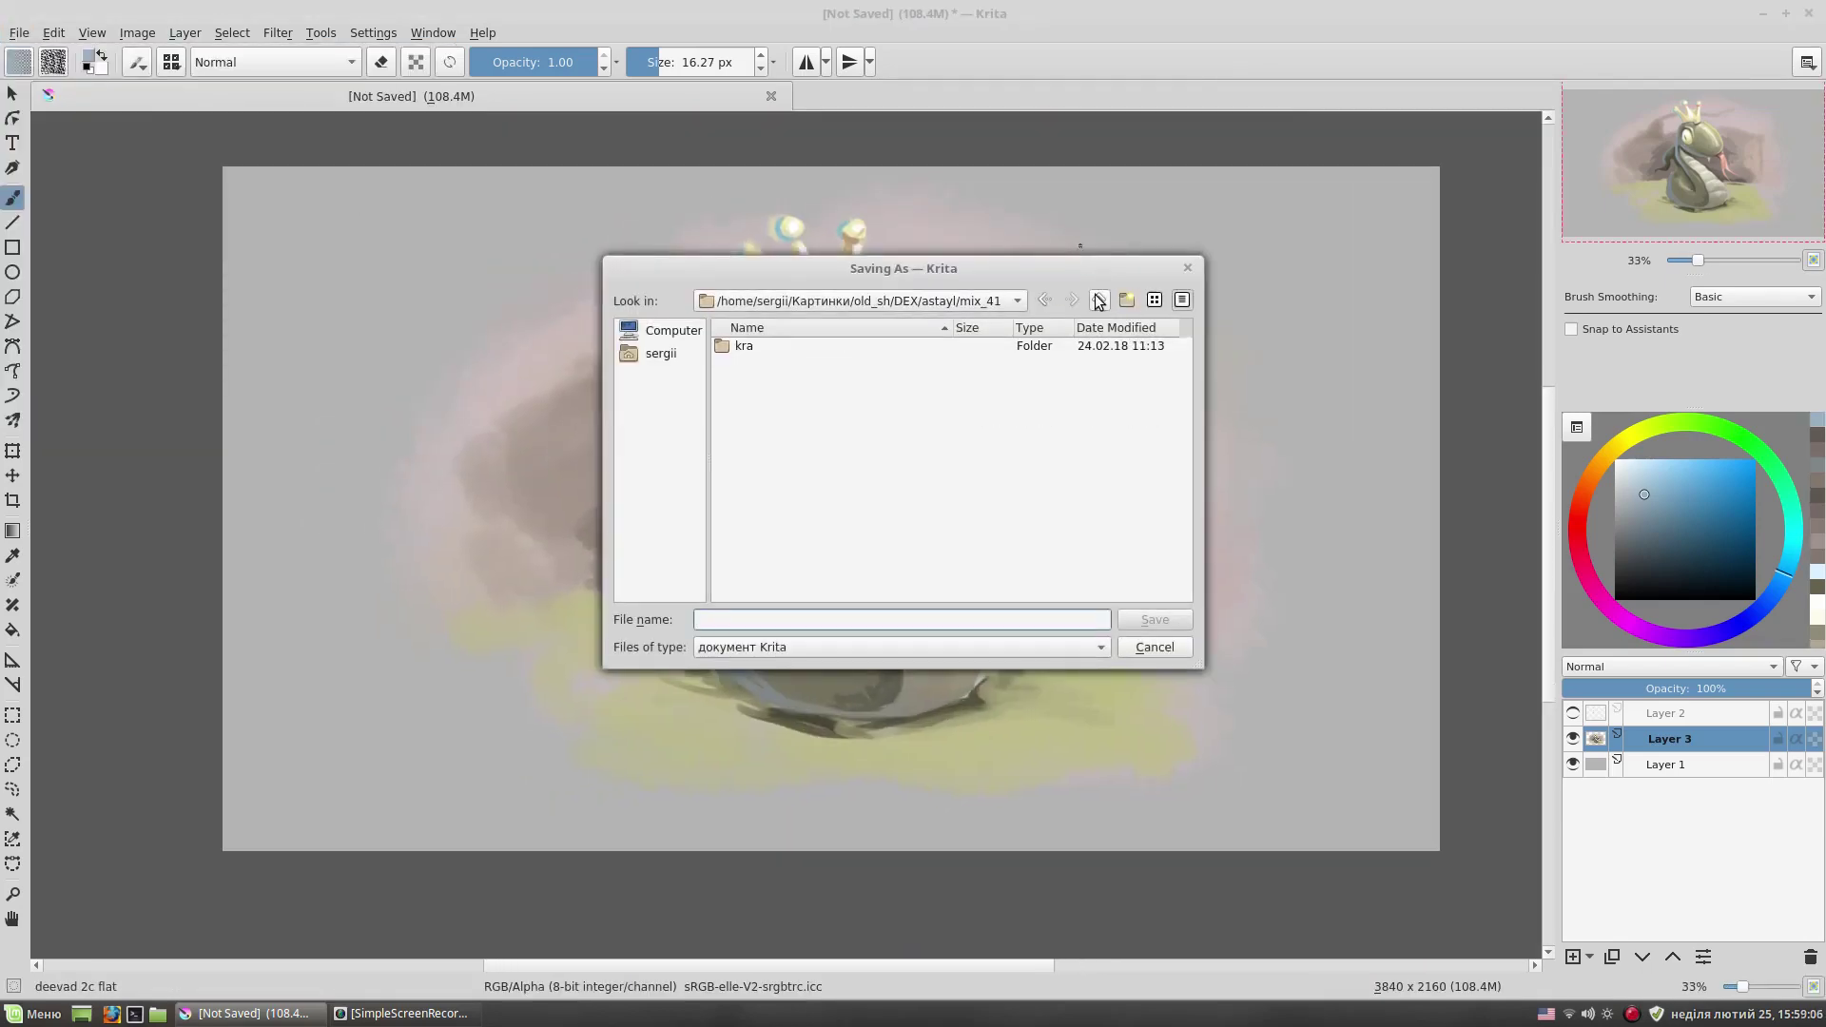
pyautogui.click(1103, 302)
pyautogui.click(656, 353)
pyautogui.doubleClick(757, 409)
pyautogui.click(786, 485)
pyautogui.doubleClick(786, 485)
pyautogui.click(808, 620)
pyautogui.write('sn')
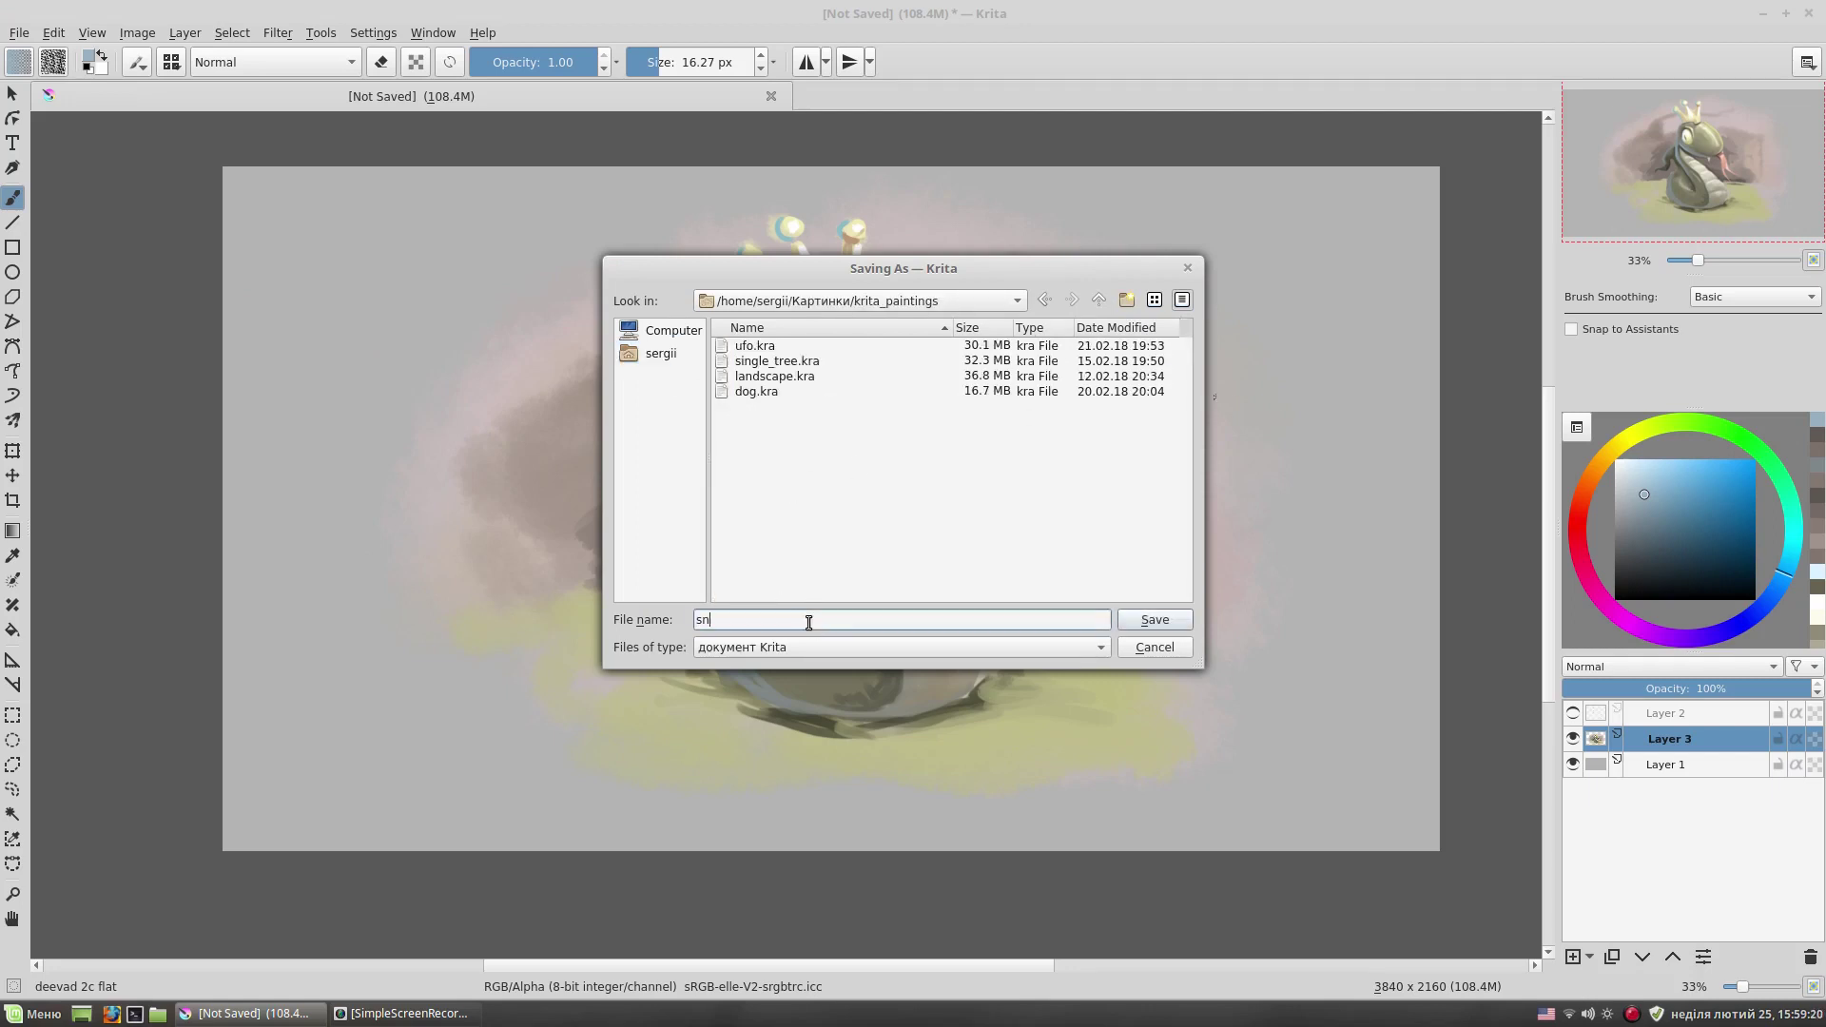
pyautogui.press('Return')
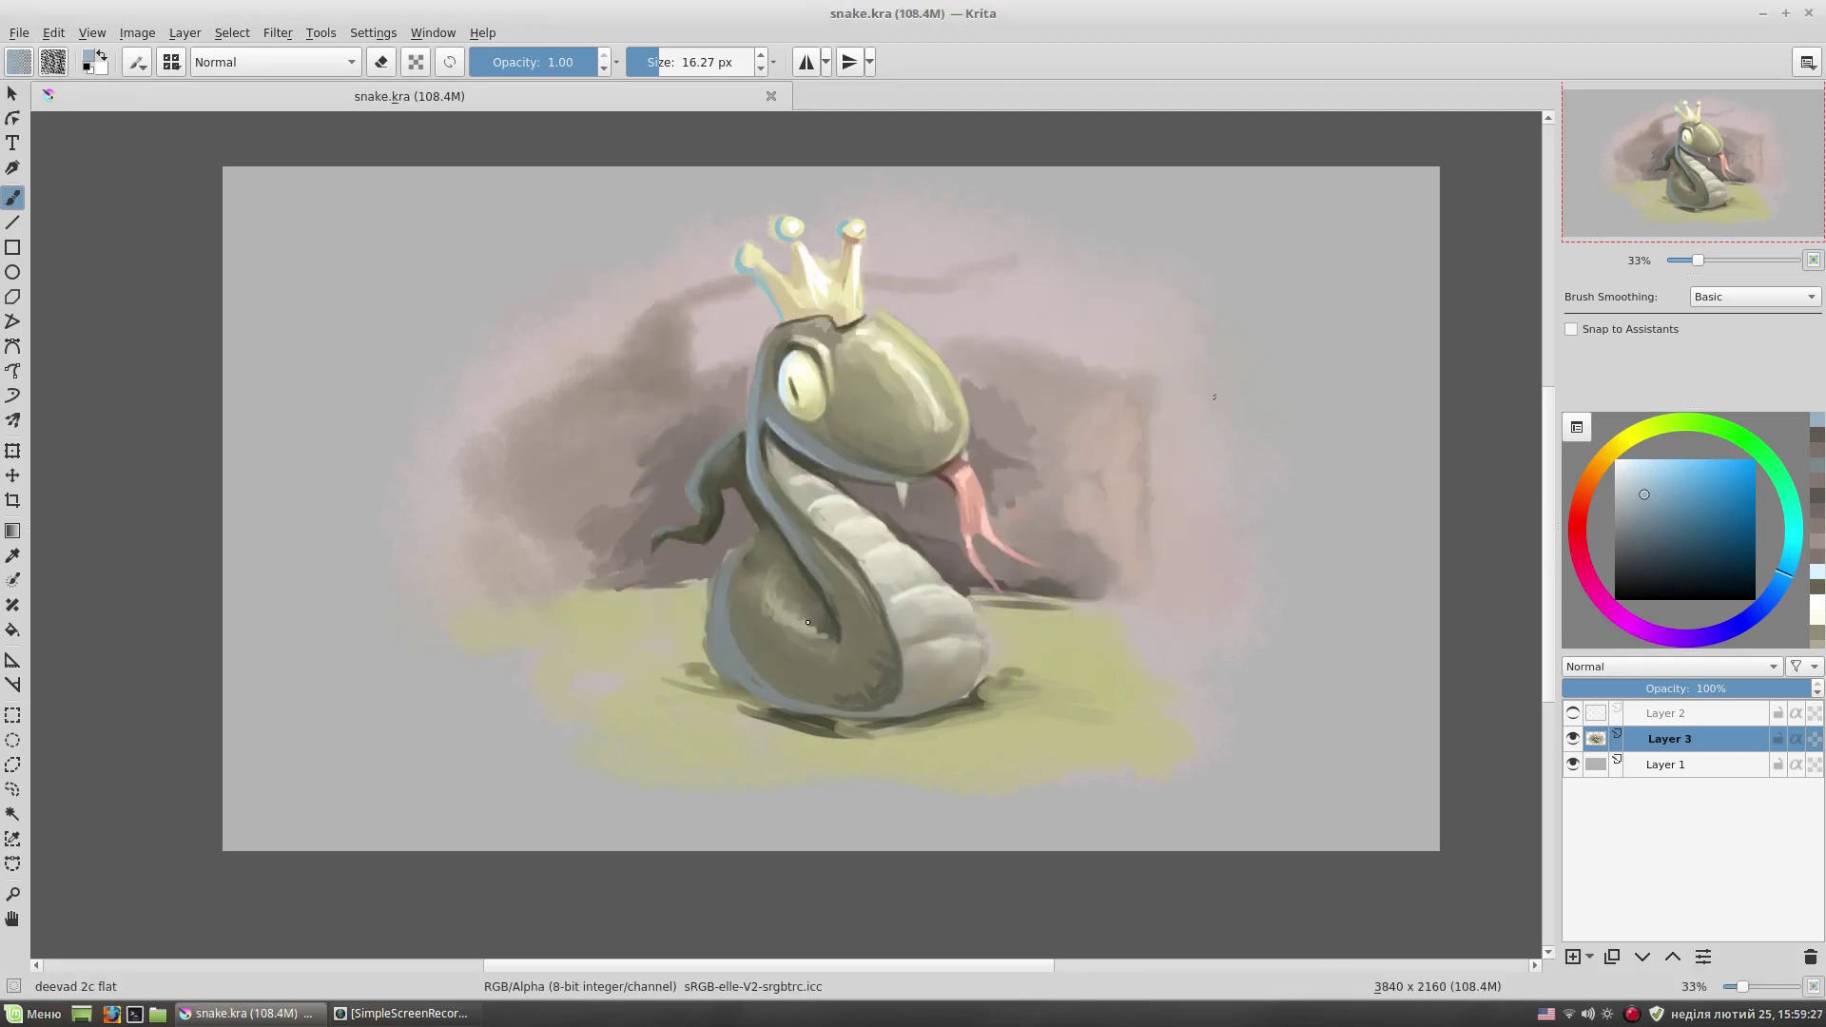
pyautogui.scroll(2, 807, 622)
# - Paint dark brown-orange shading inside the snake's mouth with a smaller brush
pyautogui.keyDown('ctrl'); pyautogui.click(1059, 580); pyautogui.keyUp('ctrl')
pyautogui.click(1658, 549)
pyautogui.moveTo(838, 433)
pyautogui.mouseDown()
pyautogui.moveTo(884, 459)
pyautogui.moveTo(799, 416)
pyautogui.moveTo(1000, 482)
pyautogui.mouseUp()
pyautogui.click(1685, 556)
pyautogui.press(']')
pyautogui.keyDown('ctrl'); pyautogui.click(930, 482); pyautogui.keyUp('ctrl')
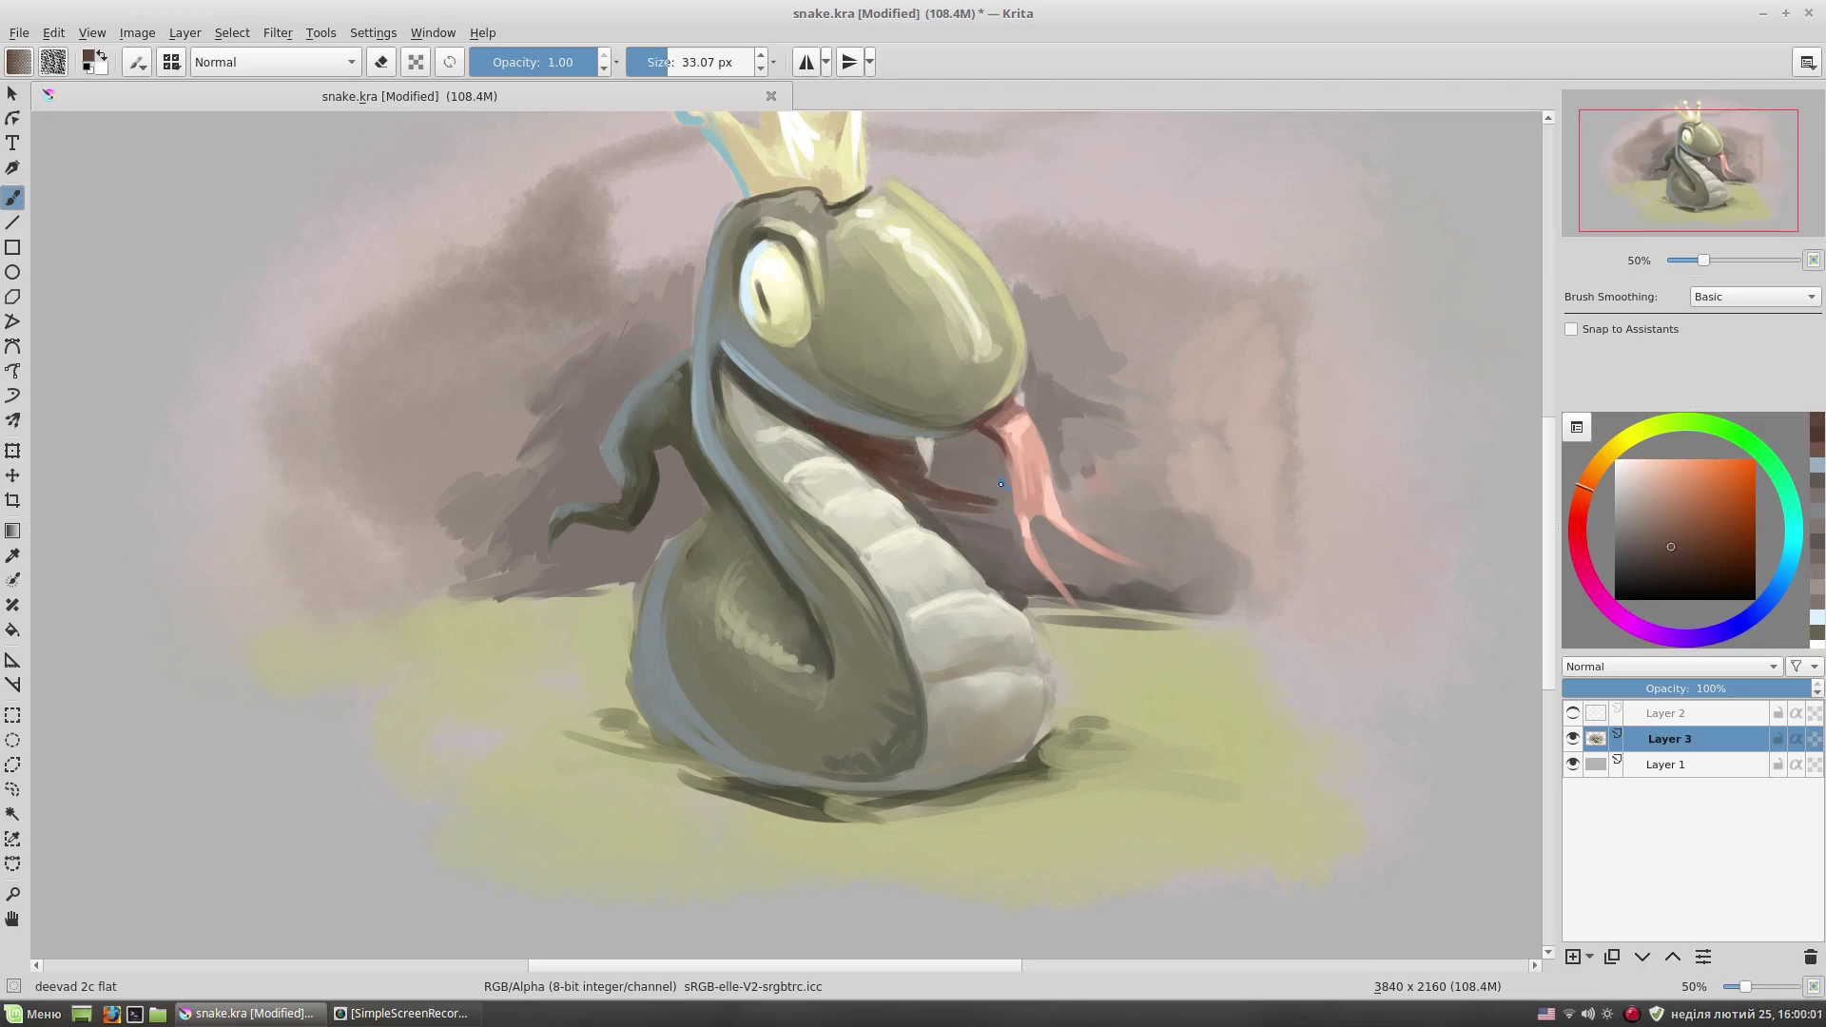
# - Darken the ground shadow beside the snake and left of it with sampled dark tones
pyautogui.keyDown('ctrl'); pyautogui.click(1090, 596); pyautogui.keyUp('ctrl')
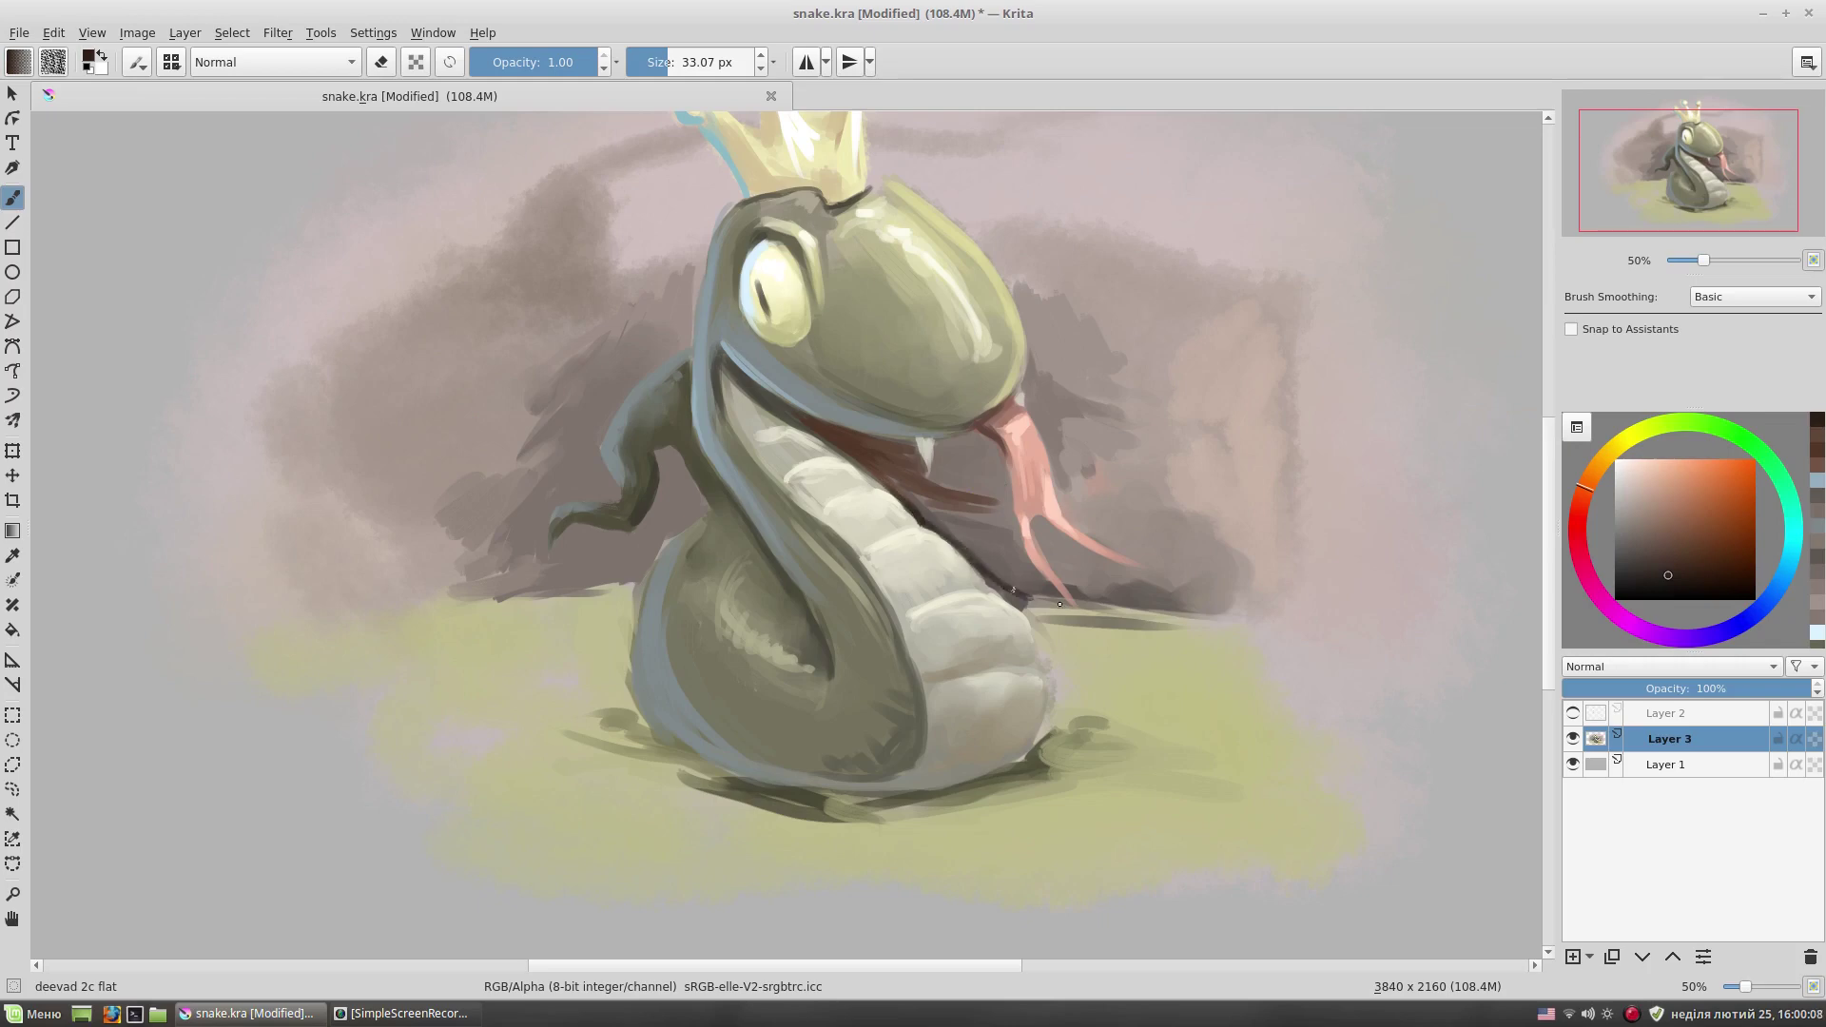
pyautogui.moveTo(1282, 549); pyautogui.dragTo(1205, 552)
pyautogui.keyDown('ctrl'); pyautogui.click(1236, 418); pyautogui.keyUp('ctrl')
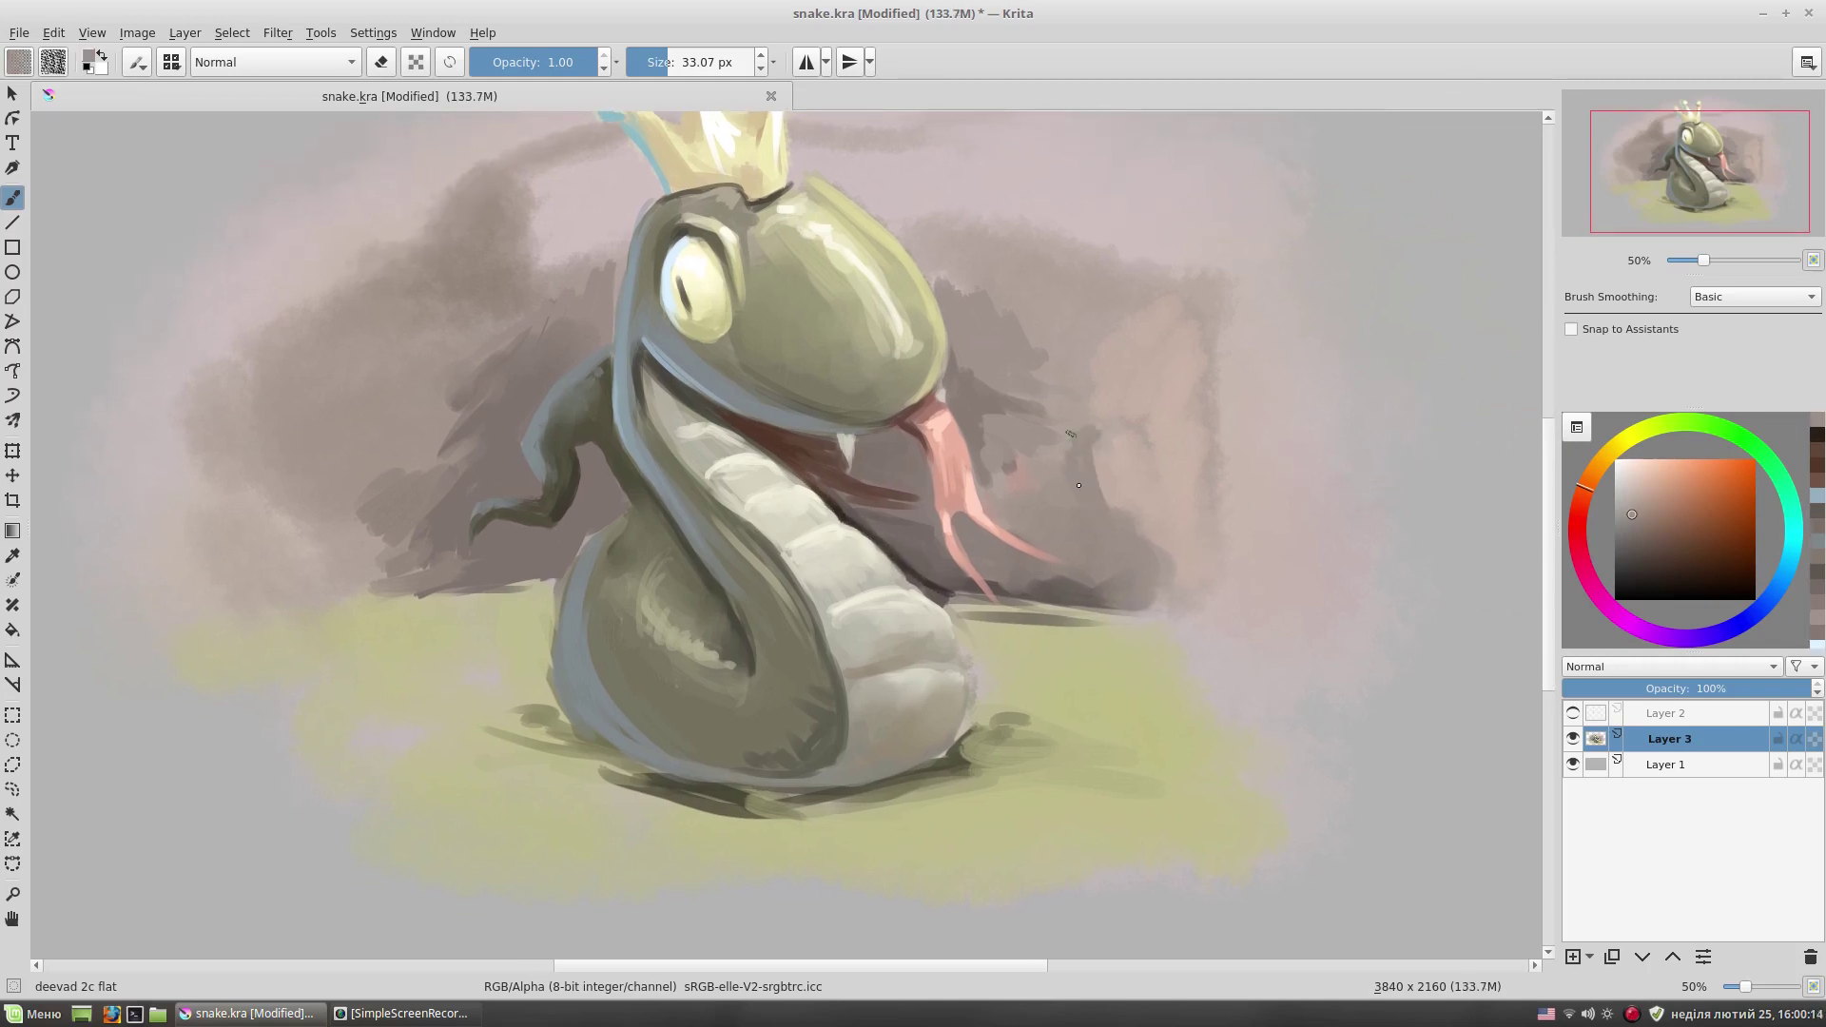
pyautogui.keyDown('ctrl'); pyautogui.click(1064, 529); pyautogui.keyUp('ctrl')
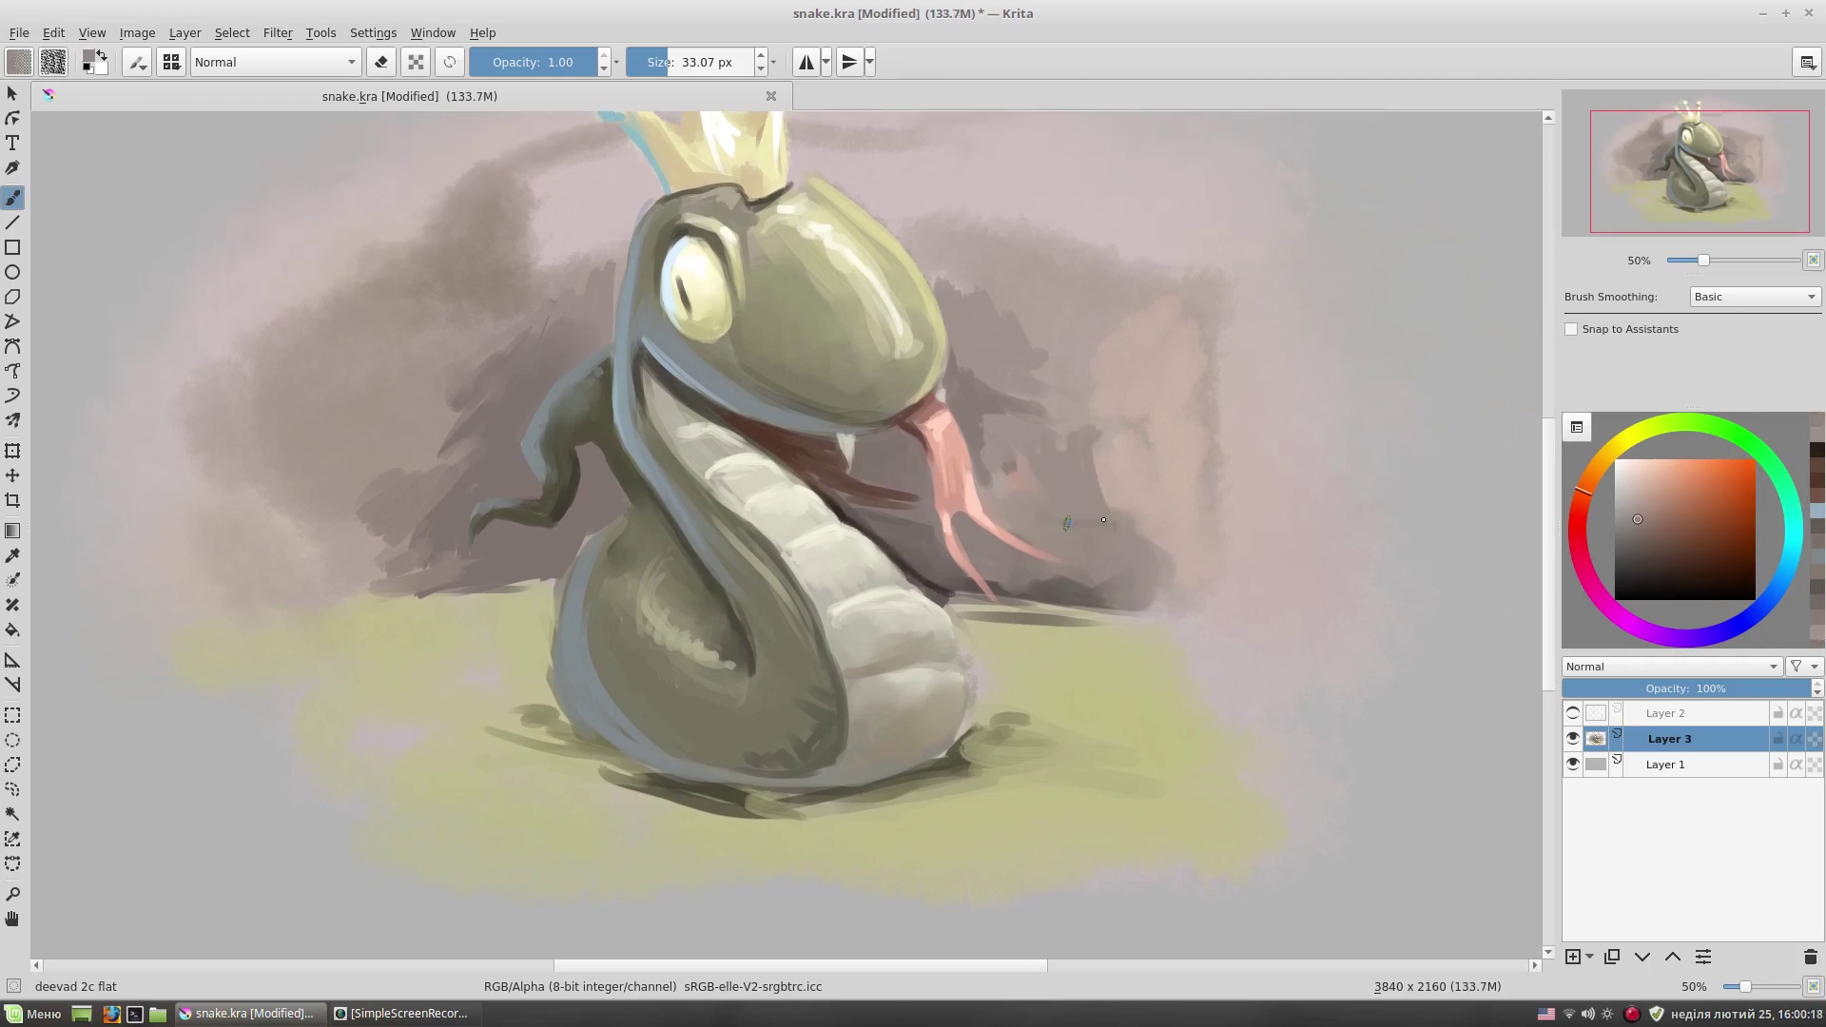
pyautogui.keyDown('ctrl'); pyautogui.click(880, 521); pyautogui.keyUp('ctrl')
pyautogui.moveTo(1167, 600); pyautogui.dragTo(1119, 595)
pyautogui.keyDown('ctrl'); pyautogui.click(909, 591); pyautogui.keyUp('ctrl')
pyautogui.moveTo(899, 592); pyautogui.dragTo(1132, 616)
pyautogui.keyDown('ctrl'); pyautogui.click(960, 613); pyautogui.keyUp('ctrl')
pyautogui.moveTo(516, 576)
pyautogui.mouseDown()
pyautogui.moveTo(428, 582)
pyautogui.moveTo(521, 562)
pyautogui.moveTo(517, 536)
pyautogui.mouseUp()
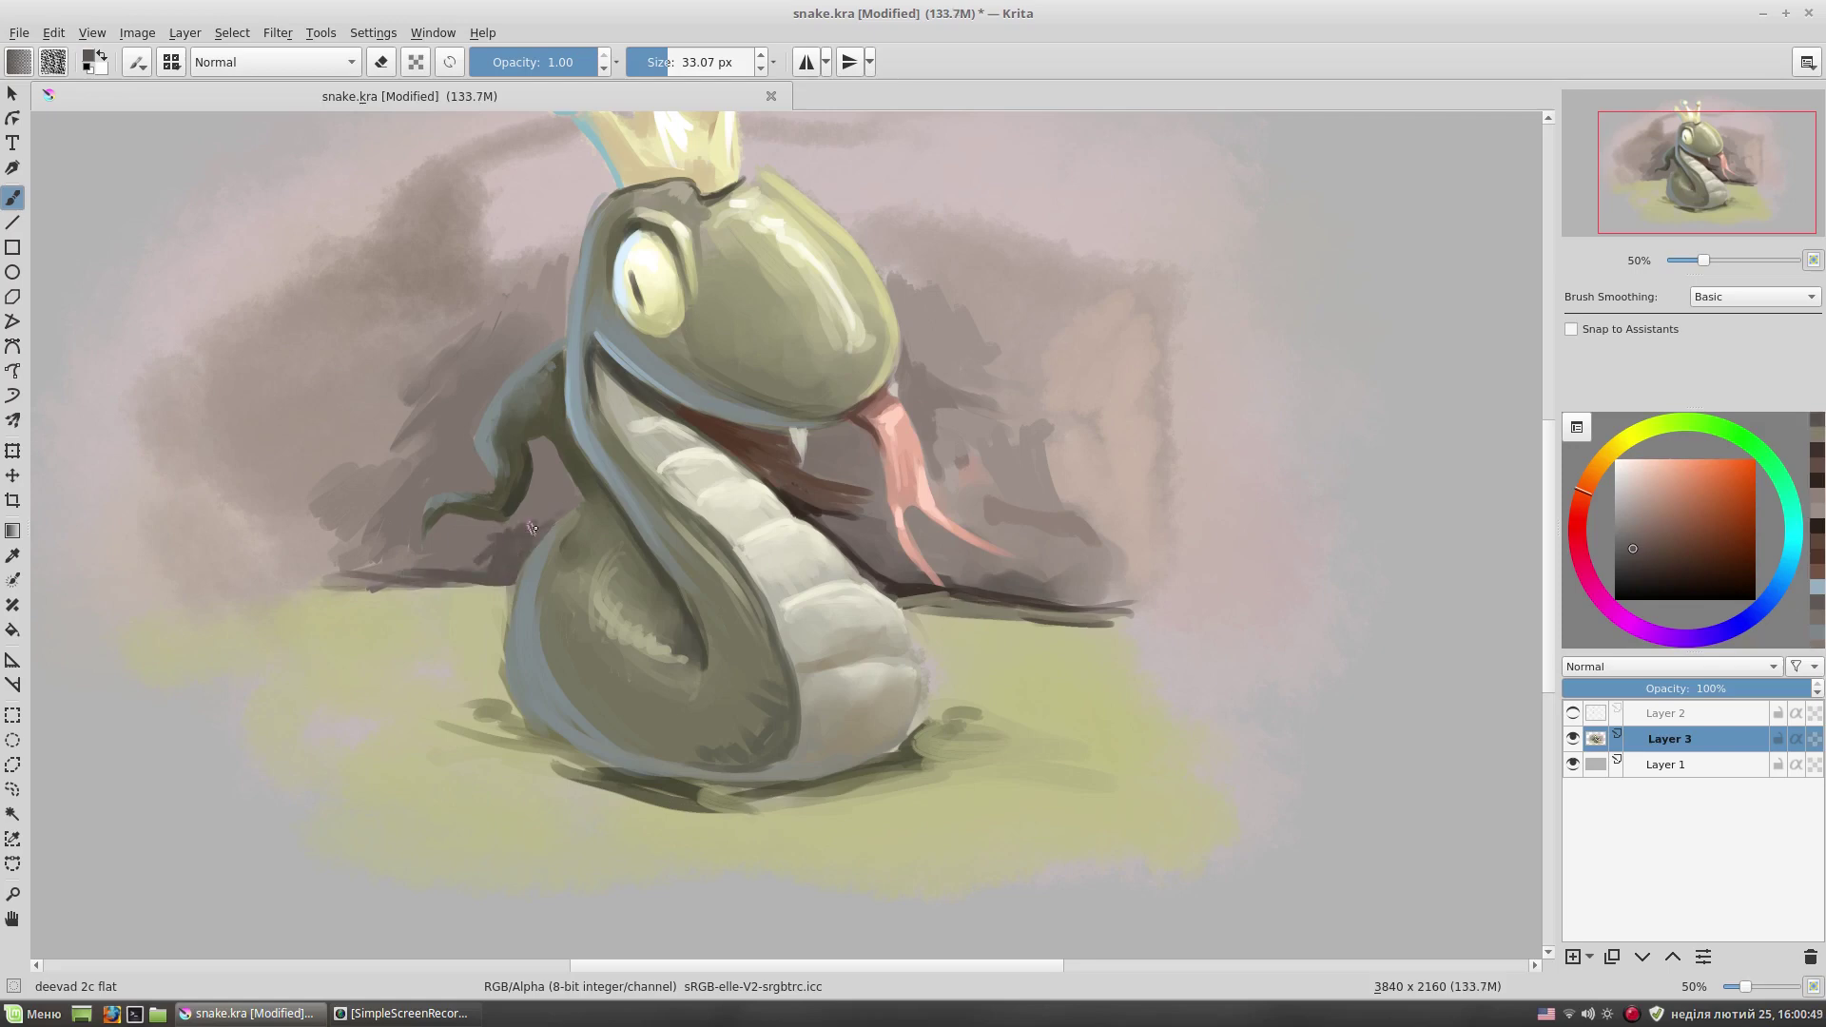
# - Sample light pink from the tongue, settling on a lighter pink
pyautogui.hscroll(2, 947, 503)
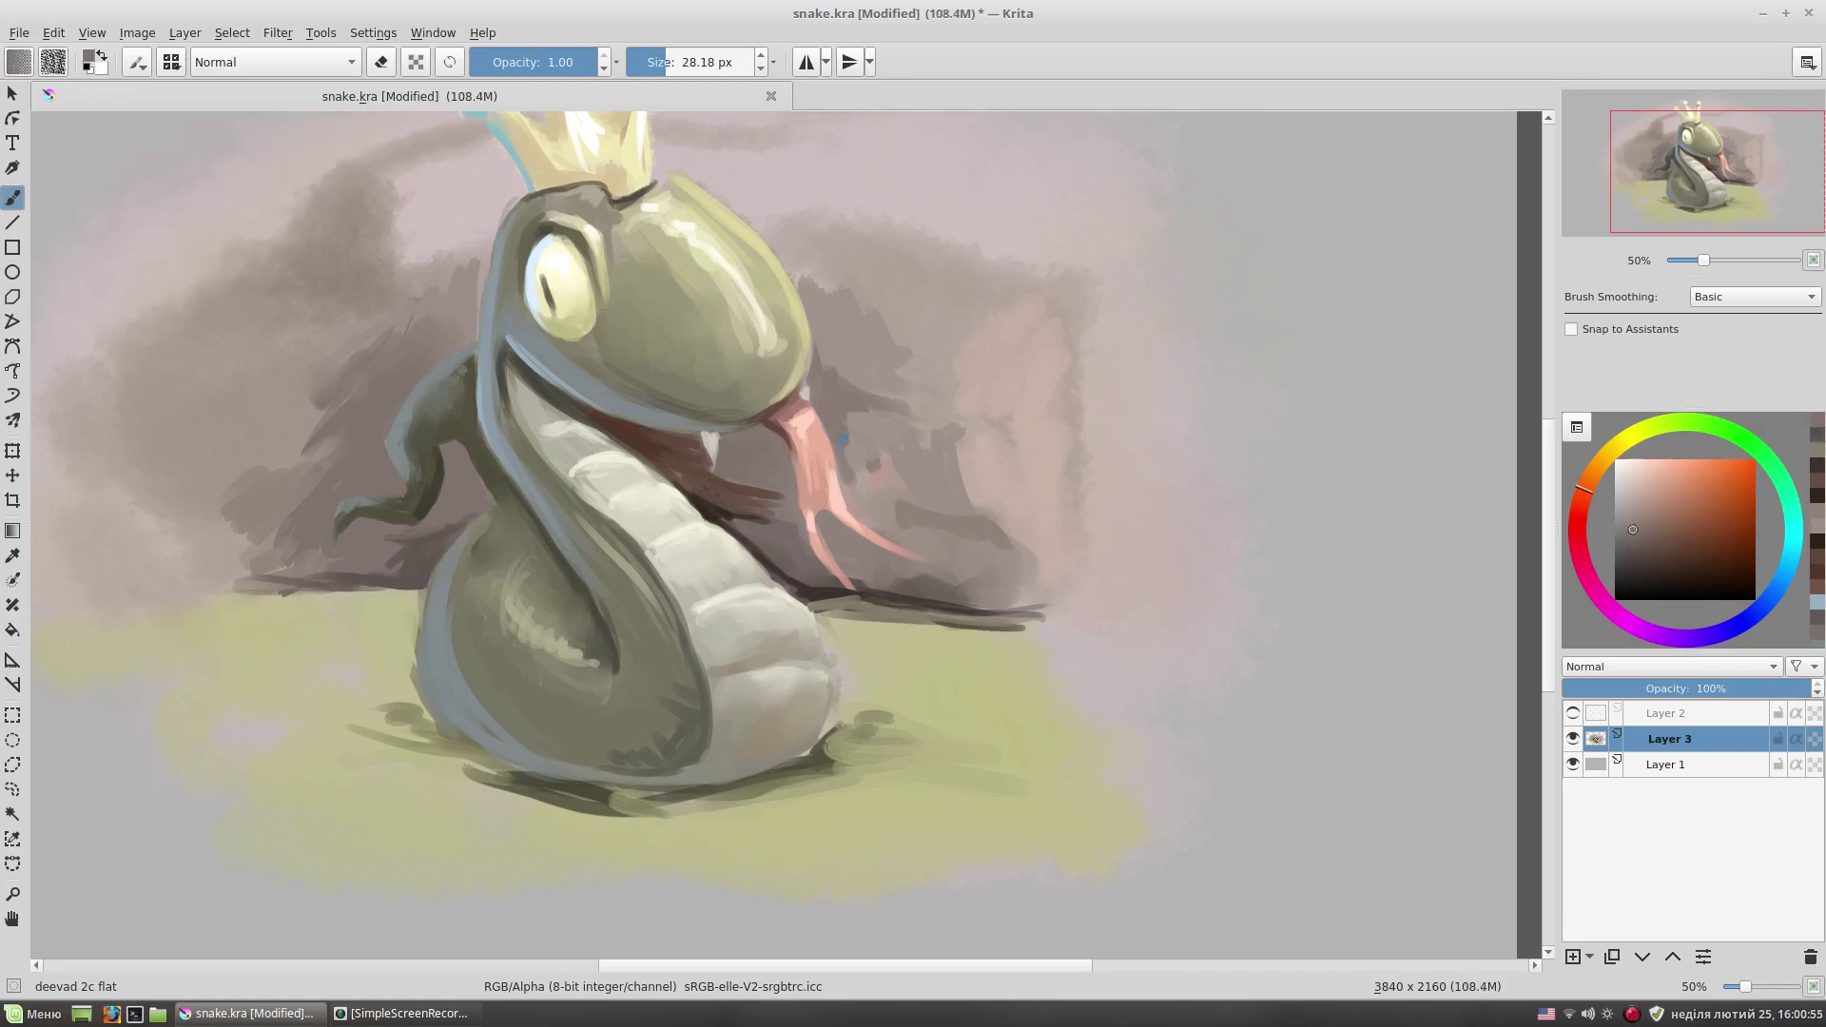
pyautogui.click(1627, 489)
pyautogui.click(1769, 598)
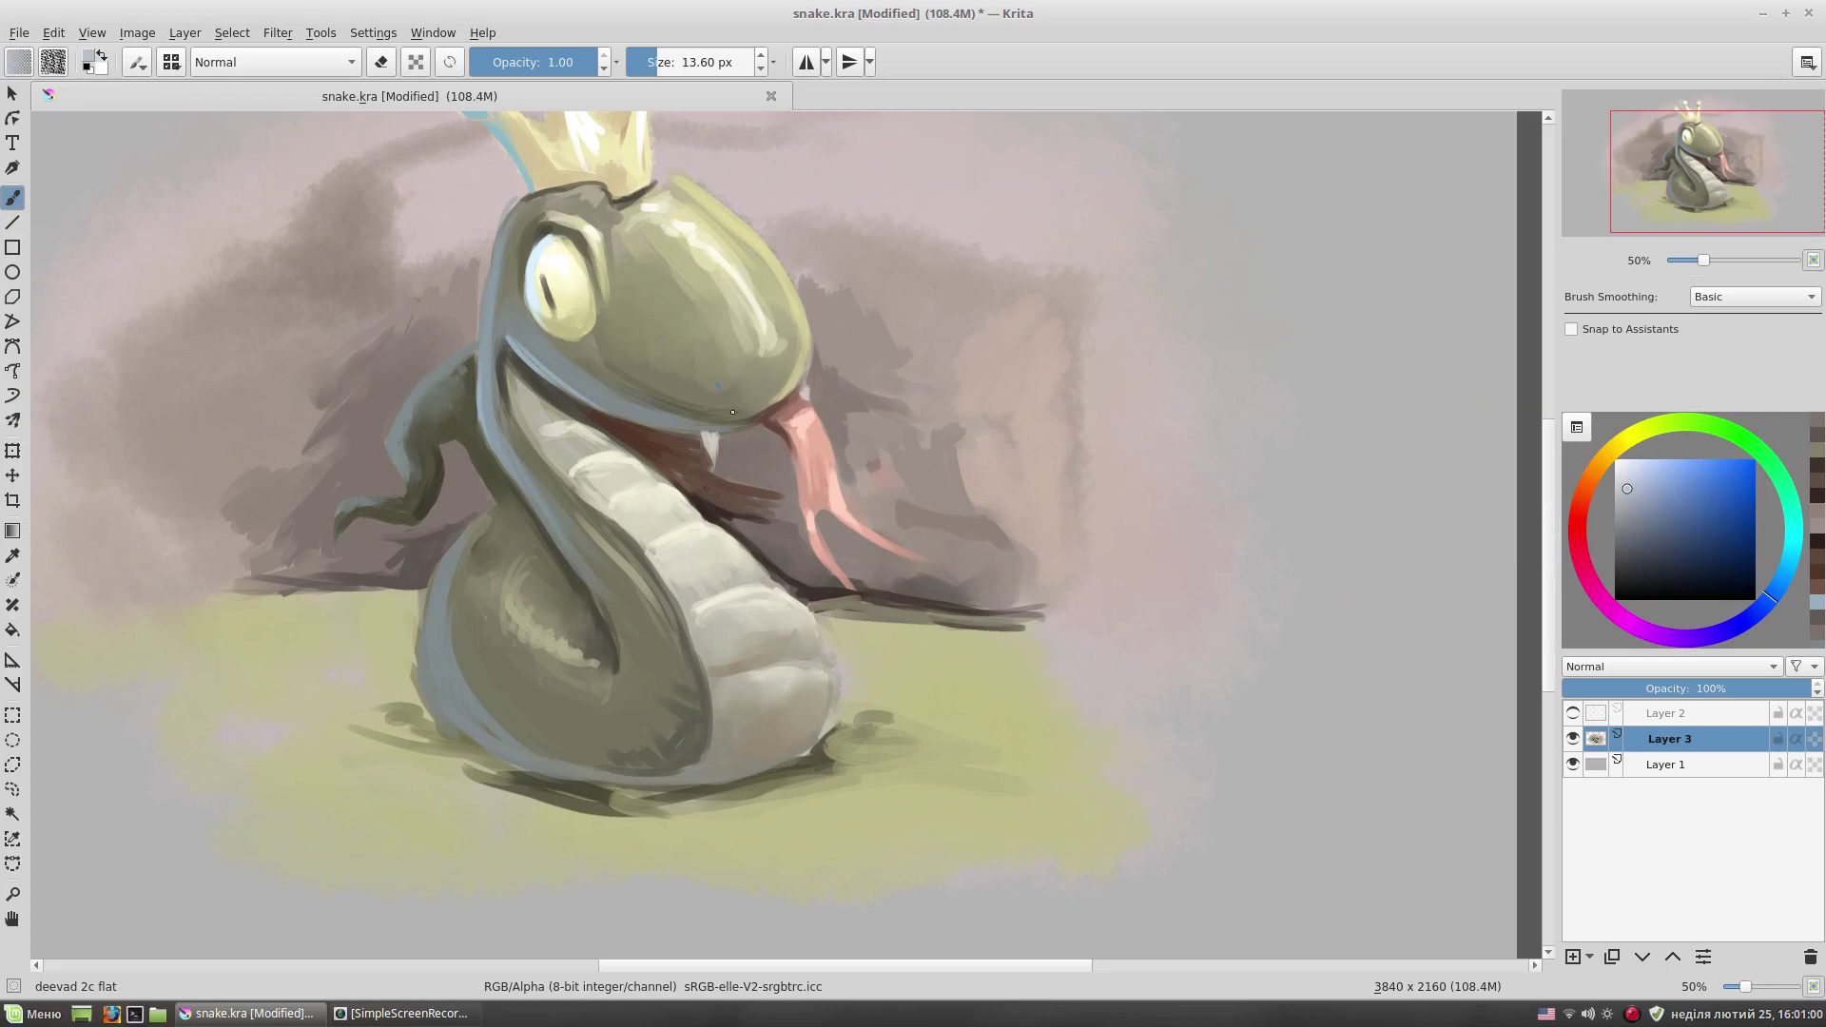
pyautogui.keyDown('ctrl'); pyautogui.click(785, 428); pyautogui.keyUp('ctrl')
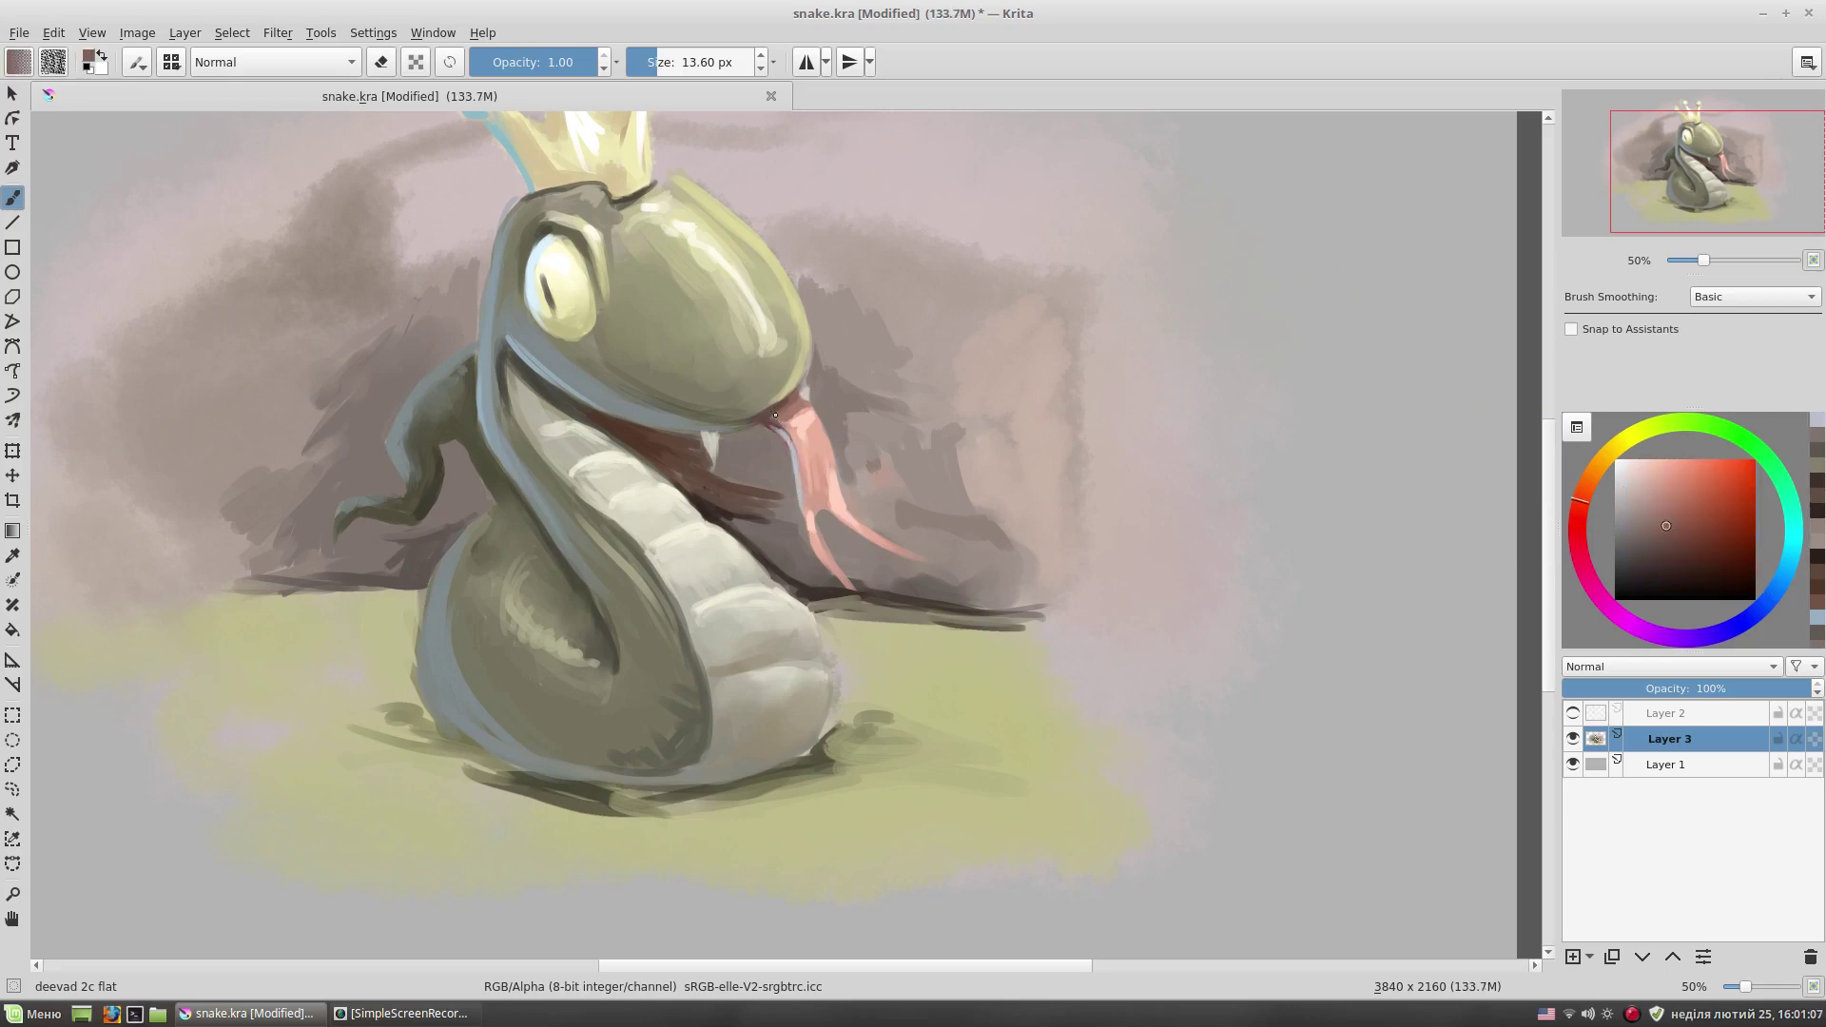
pyautogui.keyDown('ctrl'); pyautogui.click(814, 497); pyautogui.keyUp('ctrl')
pyautogui.keyDown('ctrl'); pyautogui.click(805, 497); pyautogui.keyUp('ctrl')
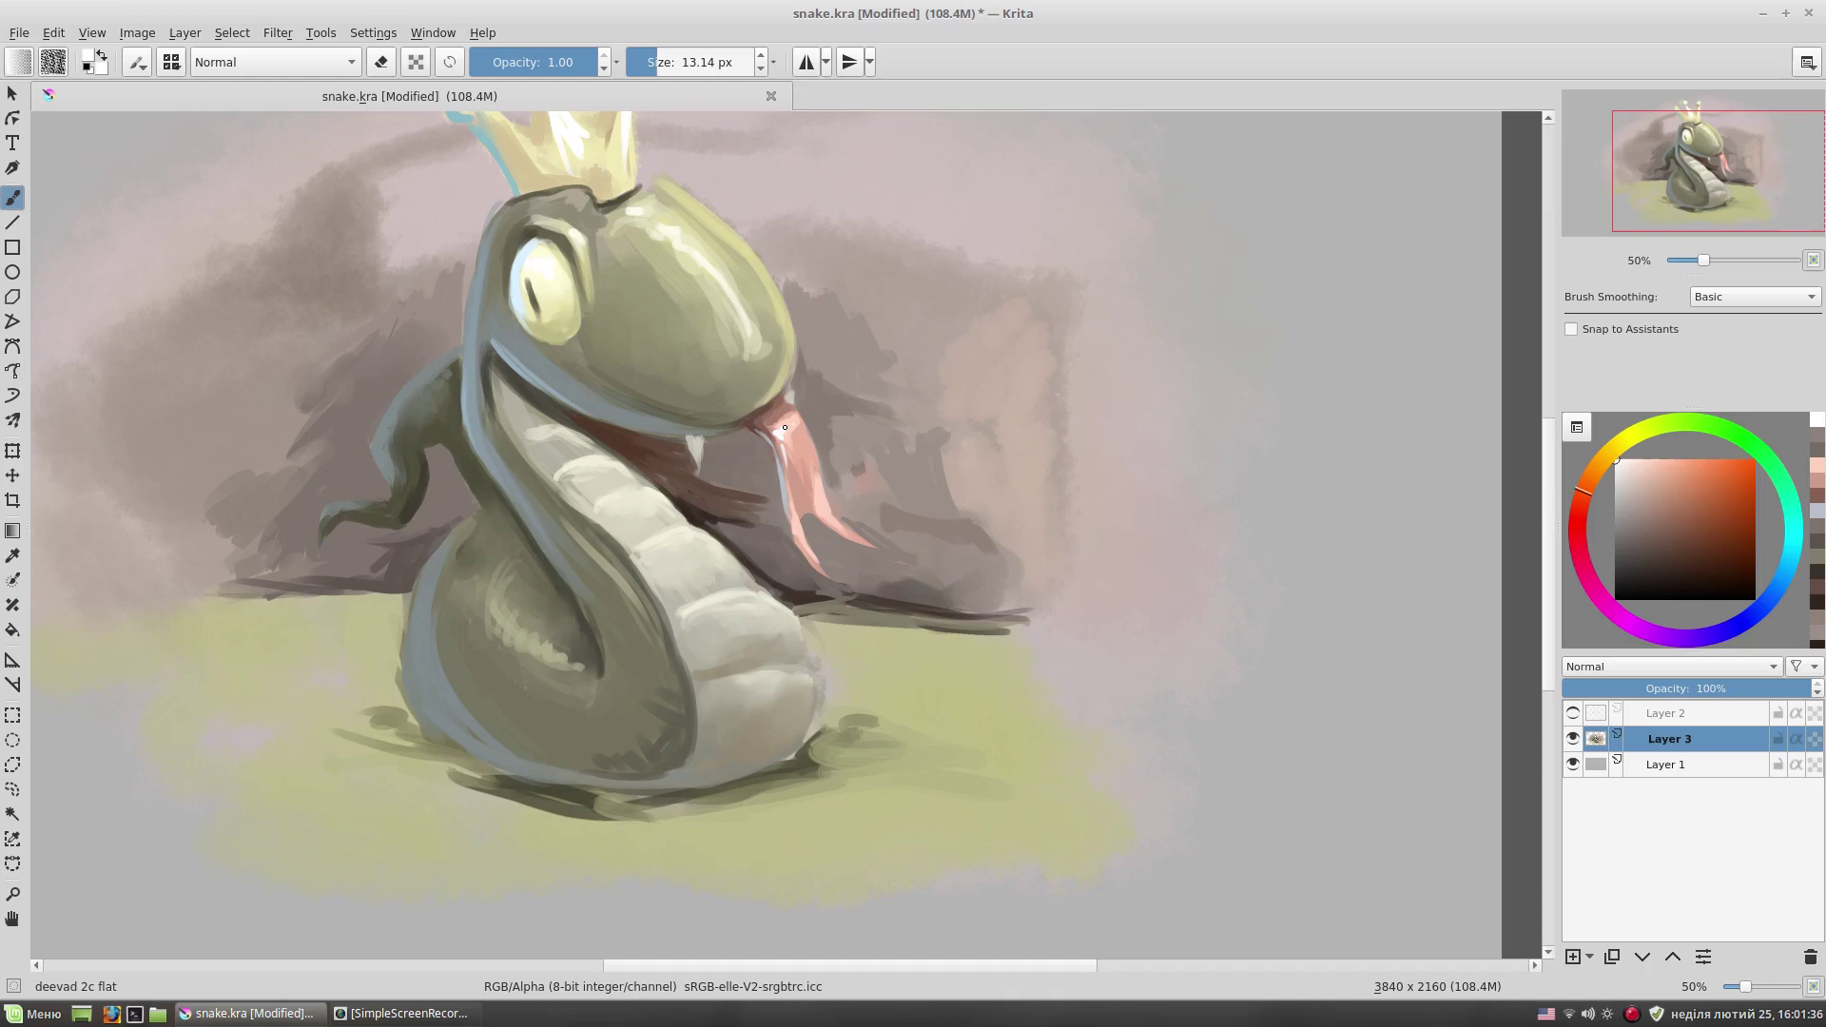
# - Pick light pink, salmon and near-white tones from the tongue area, resizing the brush
pyautogui.keyDown('ctrl'); pyautogui.click(769, 423); pyautogui.keyUp('ctrl')
pyautogui.keyDown('ctrl'); pyautogui.click(770, 424); pyautogui.keyUp('ctrl')
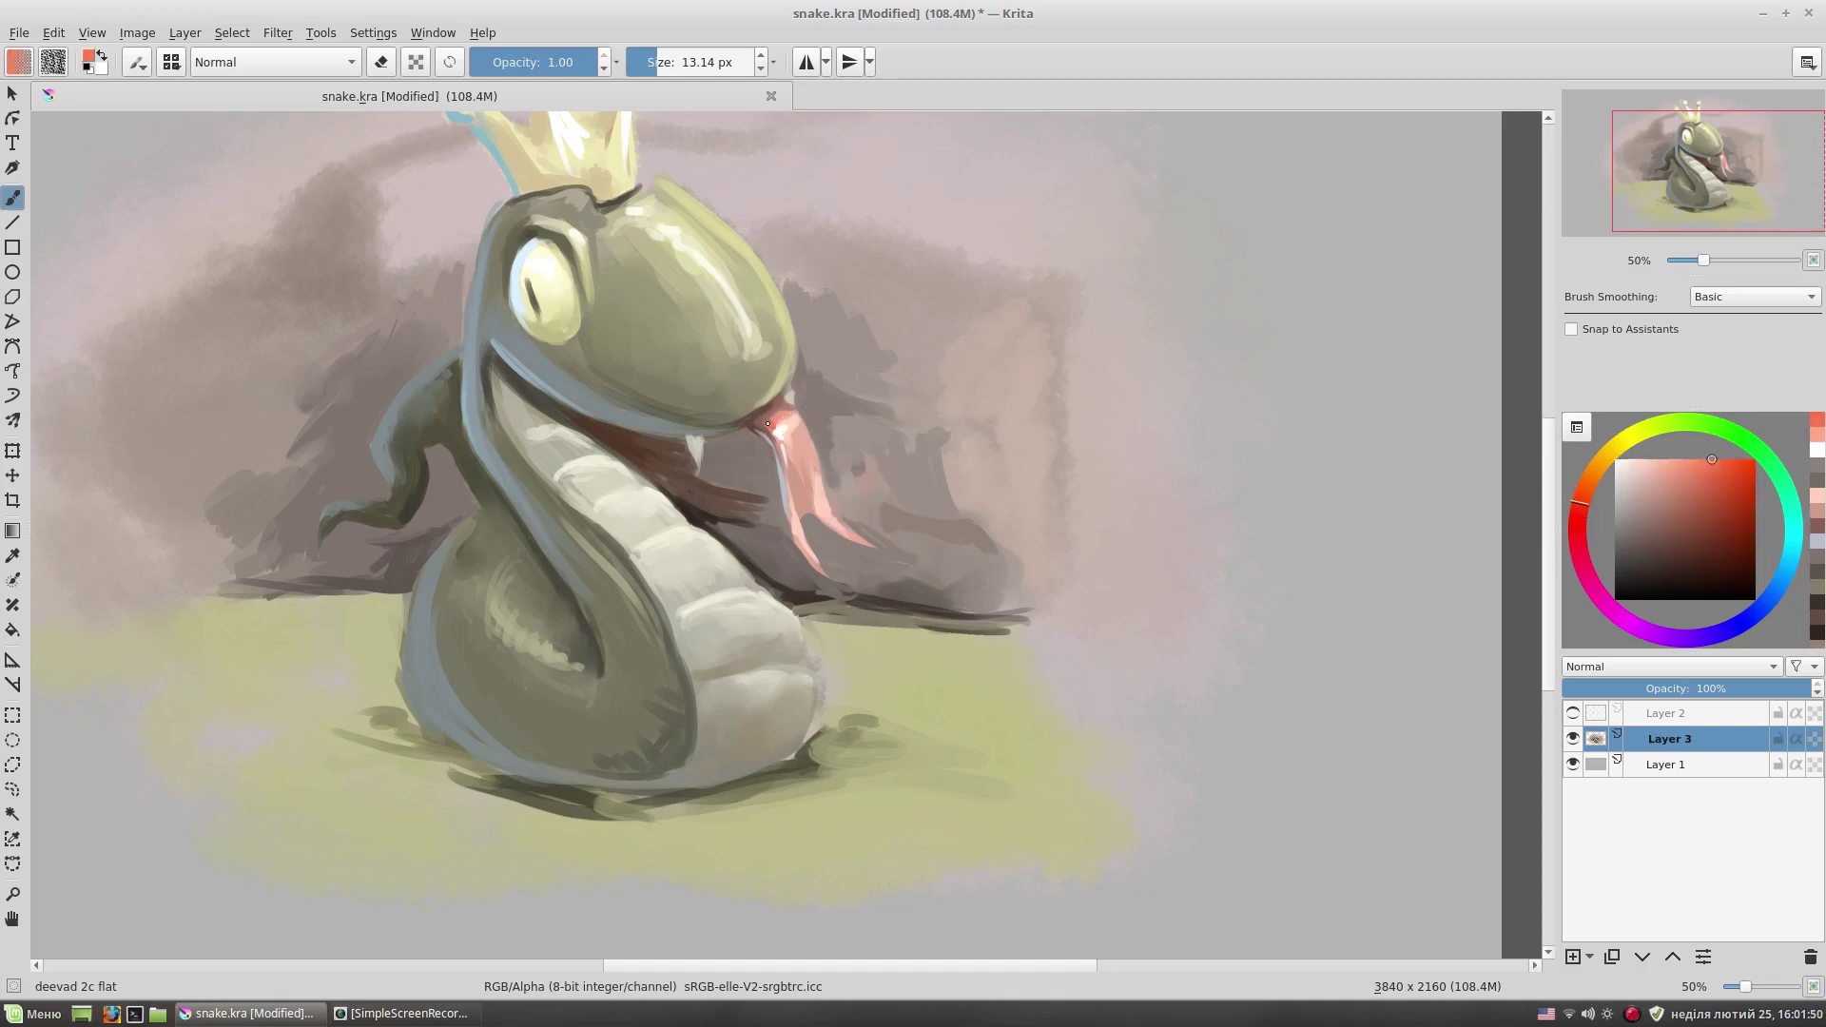
pyautogui.keyDown('ctrl'); pyautogui.click(785, 457); pyautogui.keyUp('ctrl')
pyautogui.press('[')
pyautogui.press('[')
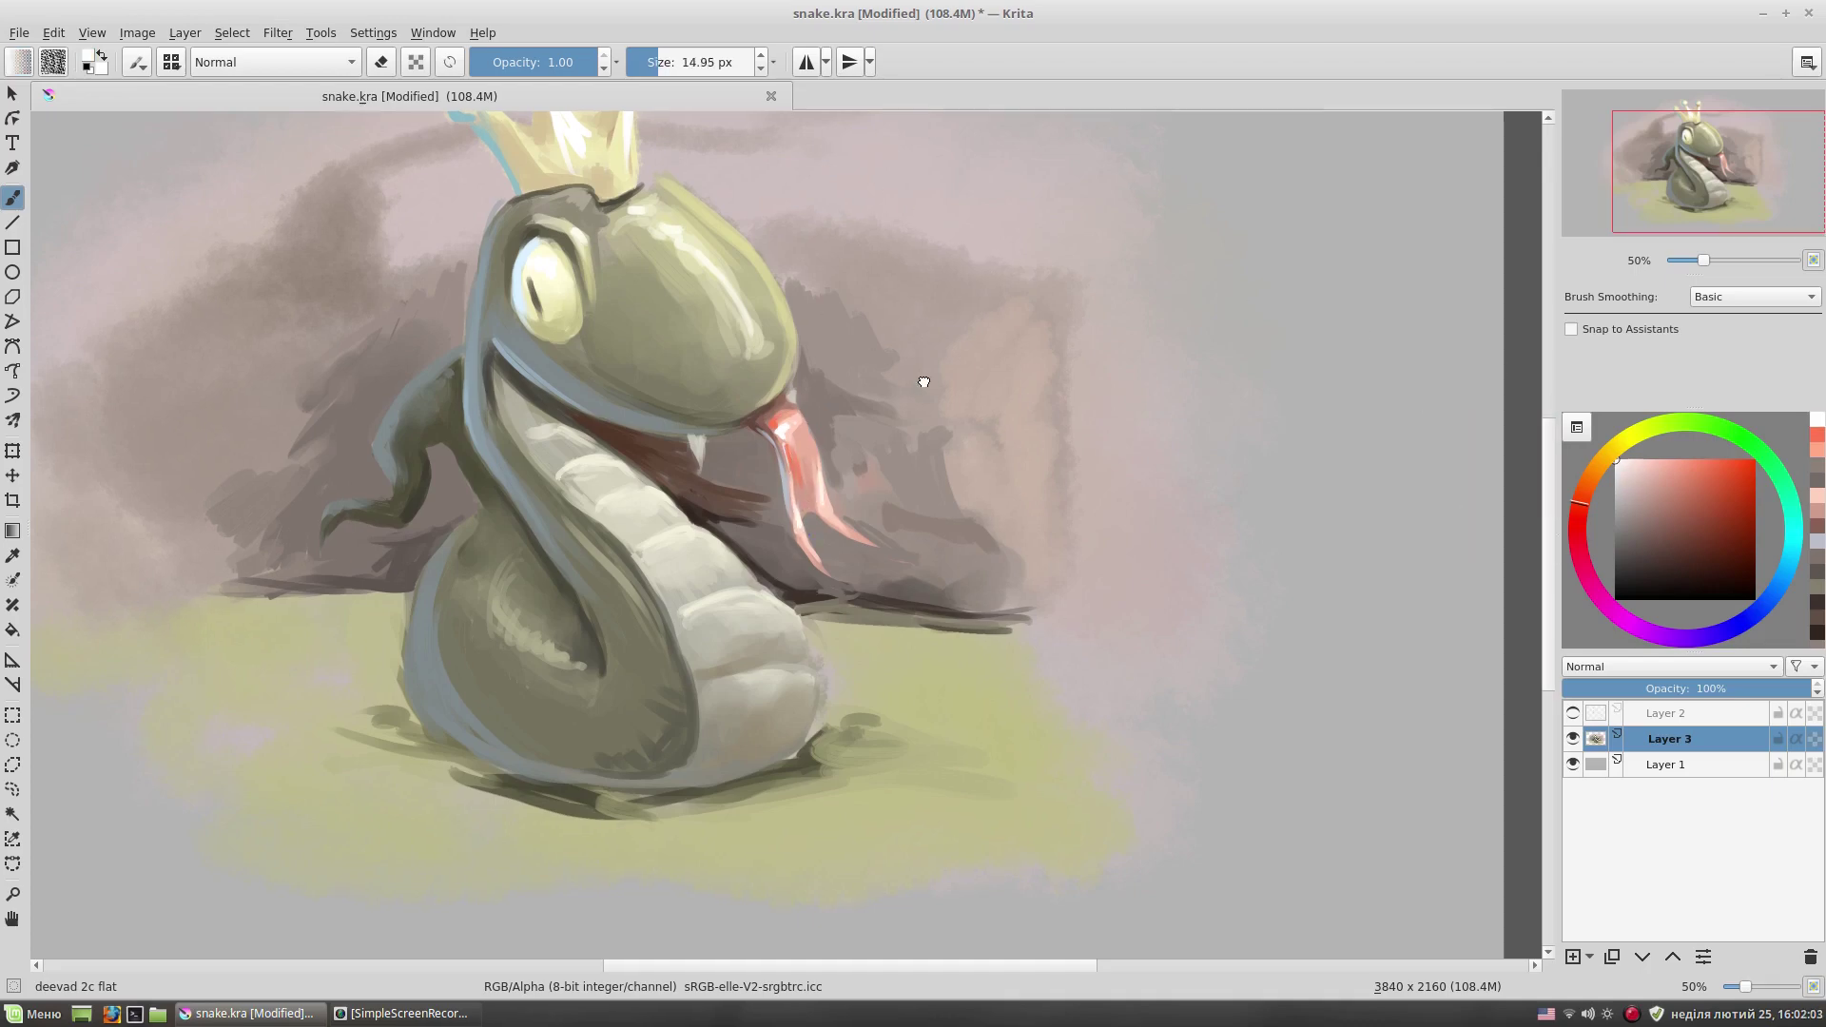
pyautogui.moveTo(905, 380); pyautogui.dragTo(946, 395)
pyautogui.press(']')
pyautogui.press(']')
pyautogui.press(']')
# - Sample the mouth's dark brown and pale yellowish white, then paint near the fang
pyautogui.keyDown('ctrl'); pyautogui.click(823, 538); pyautogui.keyUp('ctrl')
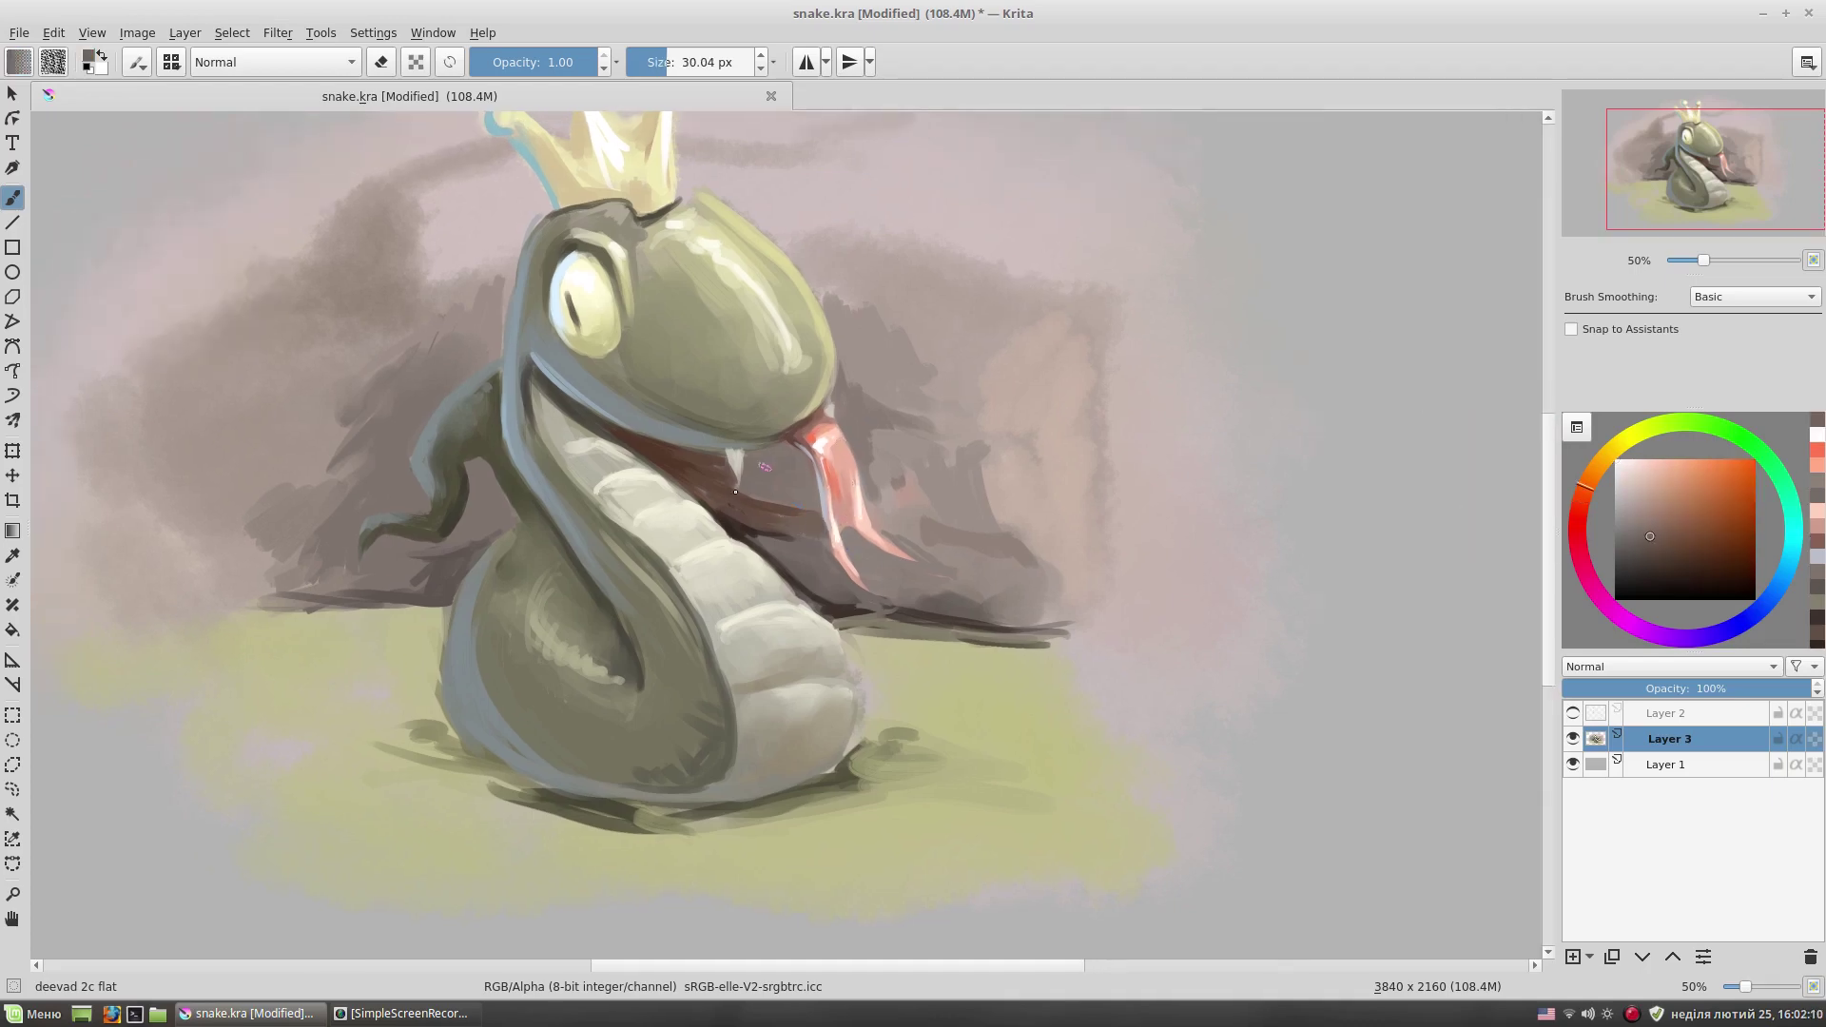
pyautogui.keyDown('ctrl'); pyautogui.click(748, 475); pyautogui.keyUp('ctrl')
pyautogui.keyDown('ctrl'); pyautogui.click(741, 496); pyautogui.keyUp('ctrl')
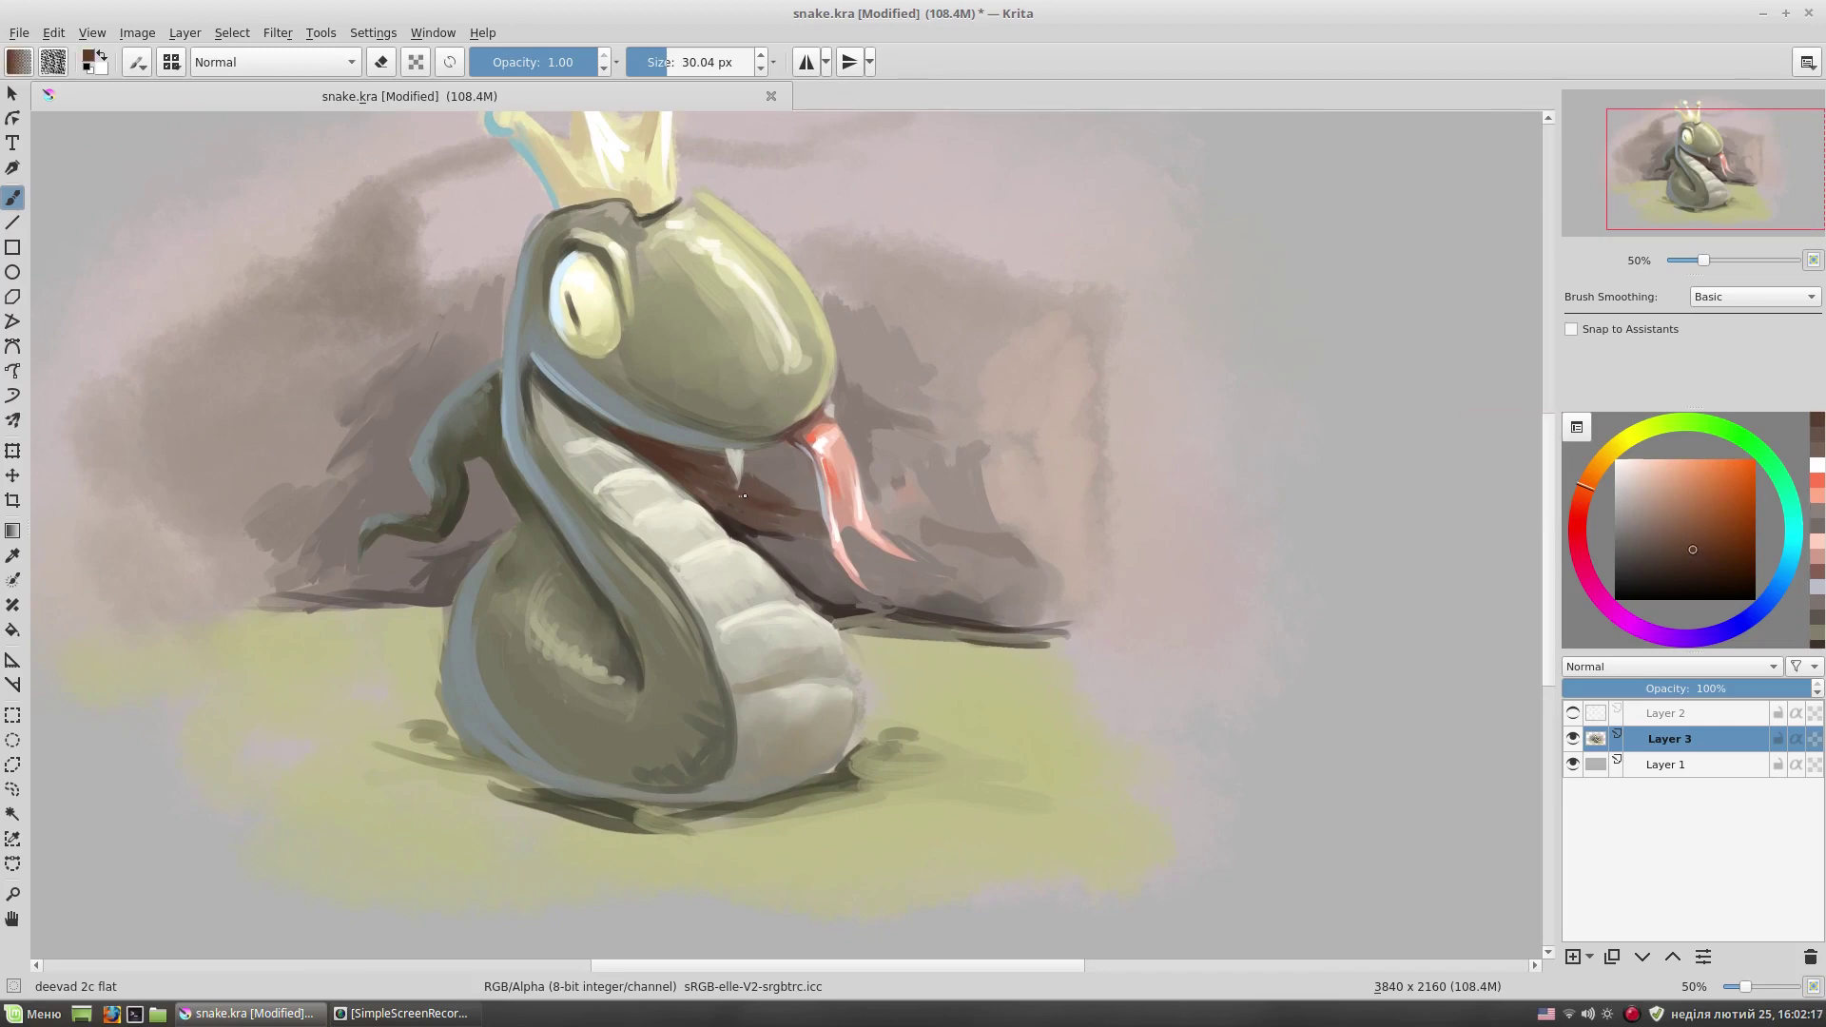
pyautogui.keyDown('ctrl'); pyautogui.click(861, 403); pyautogui.keyUp('ctrl')
pyautogui.press('[')
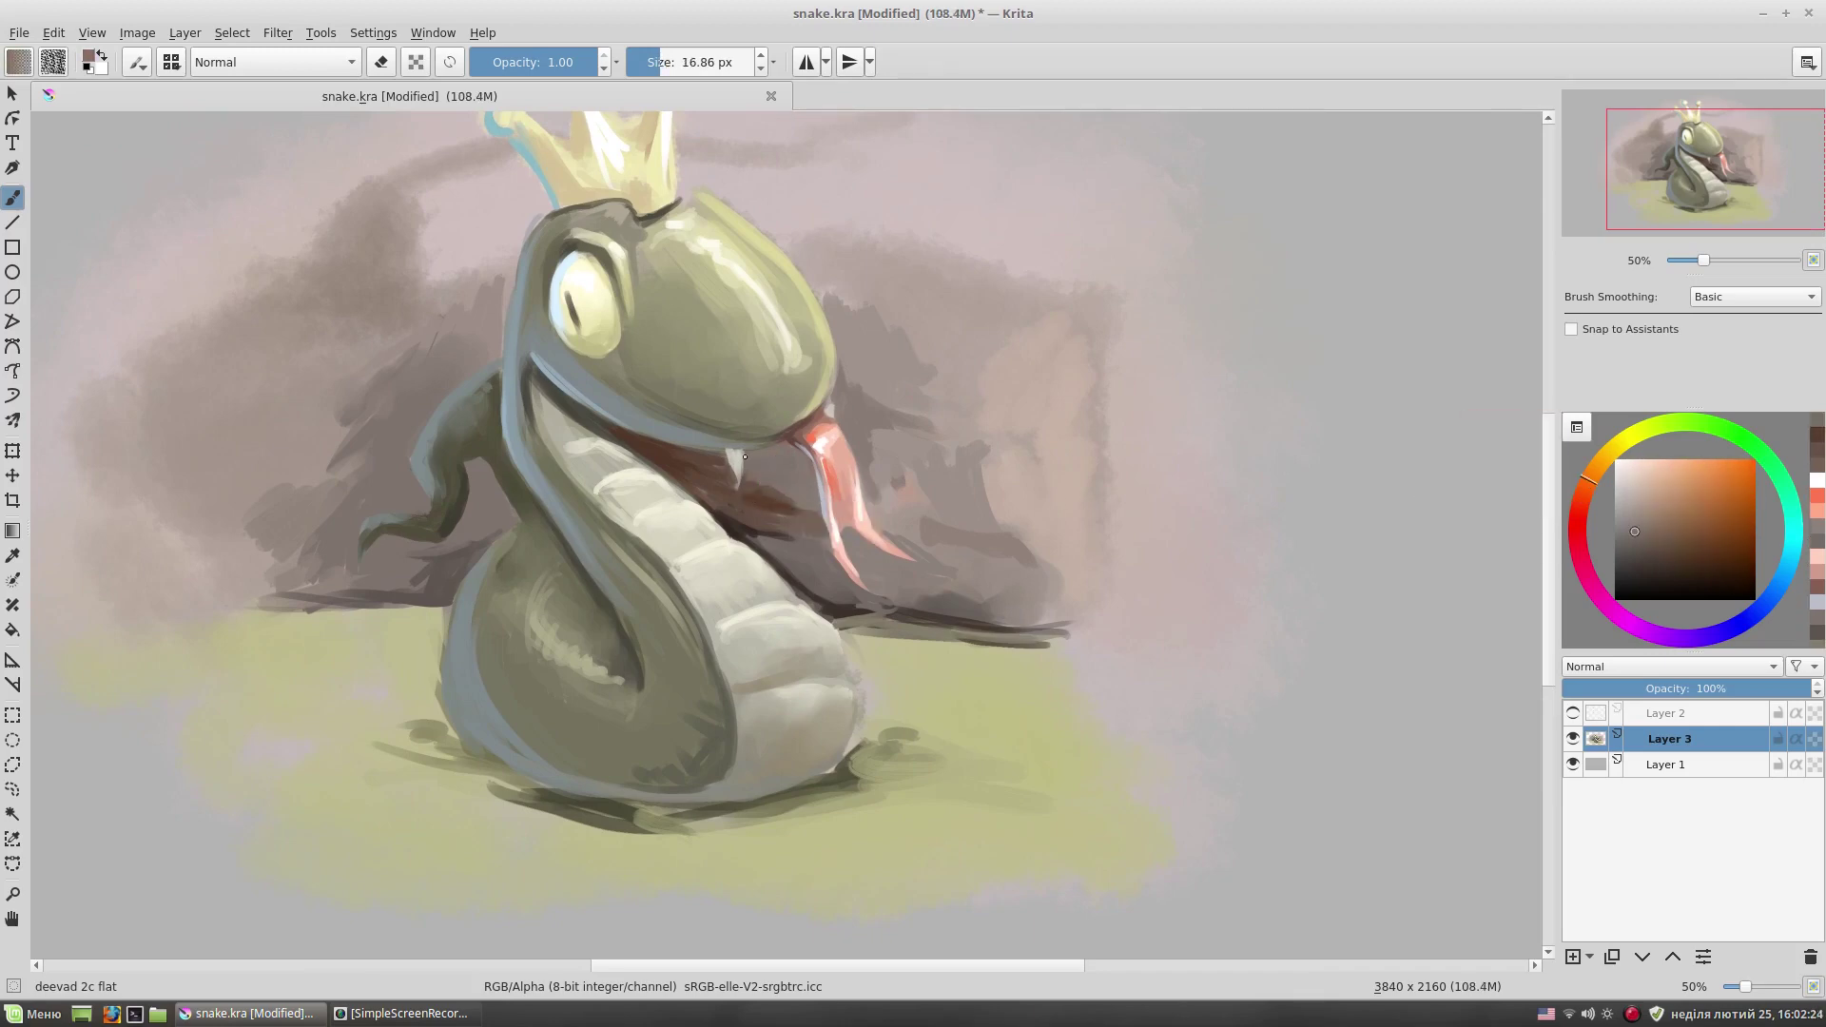
pyautogui.keyDown('ctrl'); pyautogui.click(733, 459); pyautogui.keyUp('ctrl')
pyautogui.click(1636, 529)
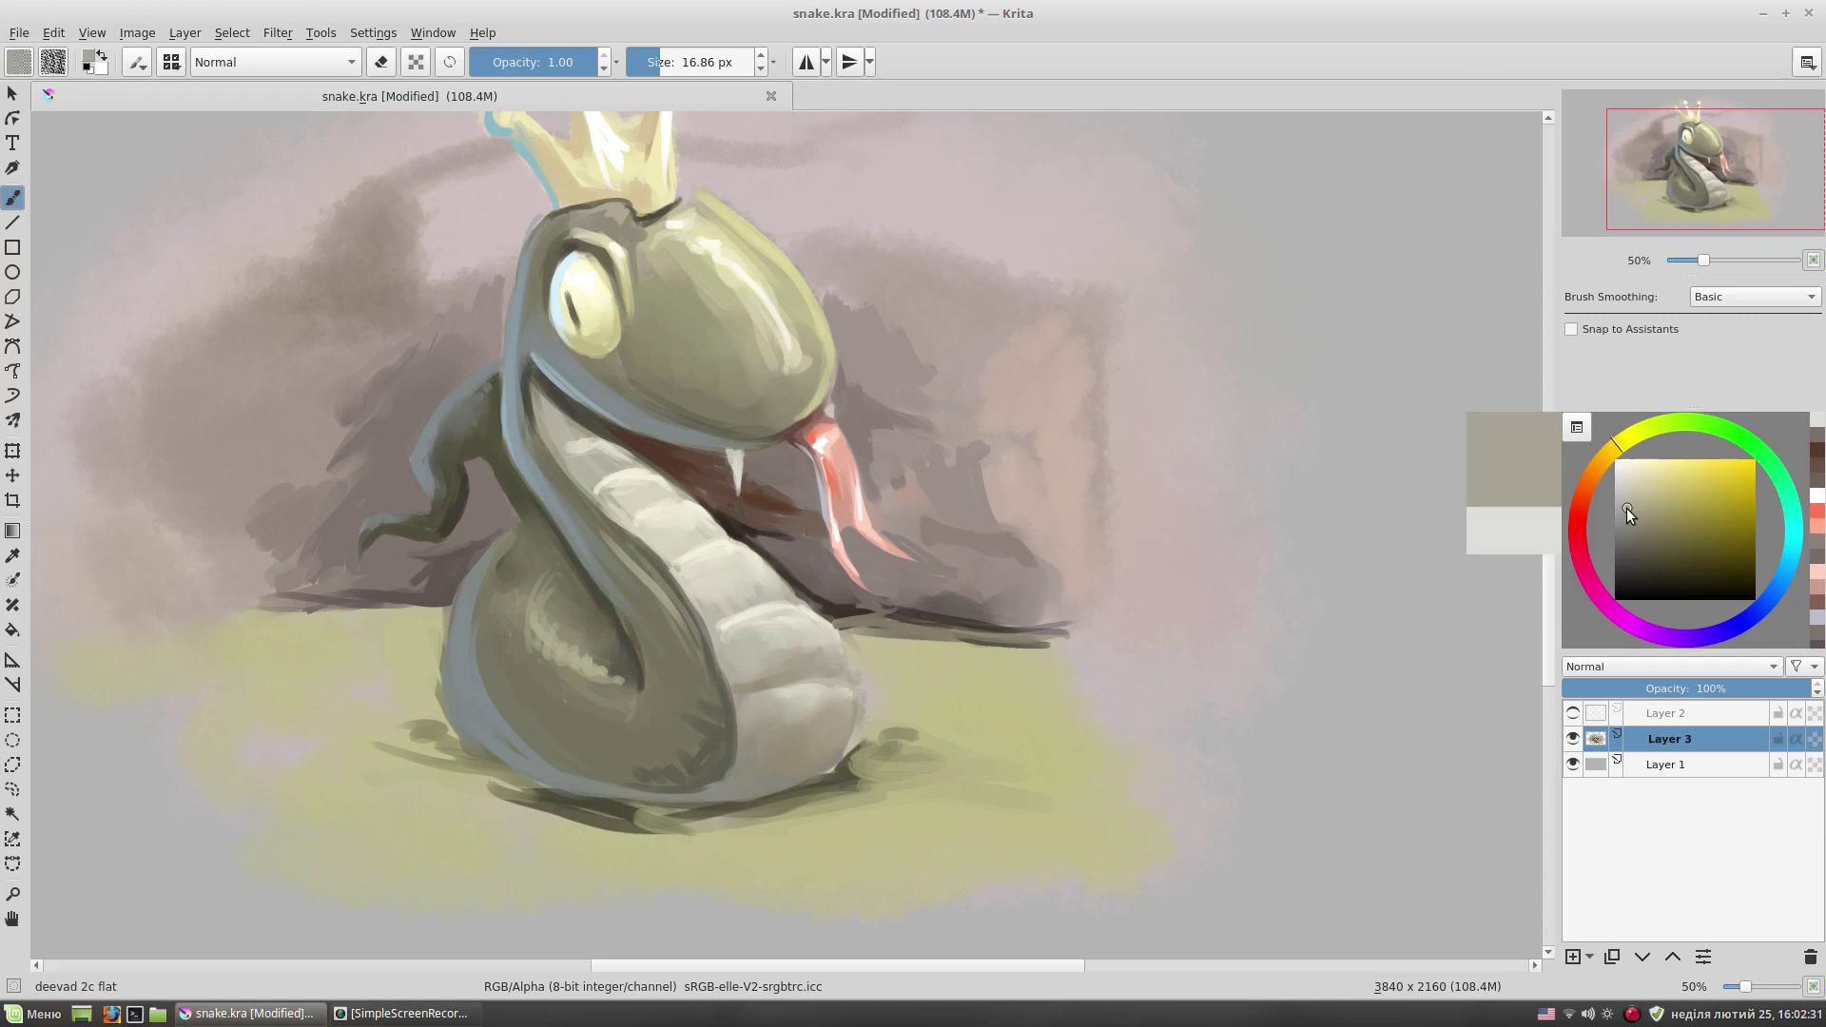
pyautogui.click(1605, 457)
pyautogui.click(735, 451)
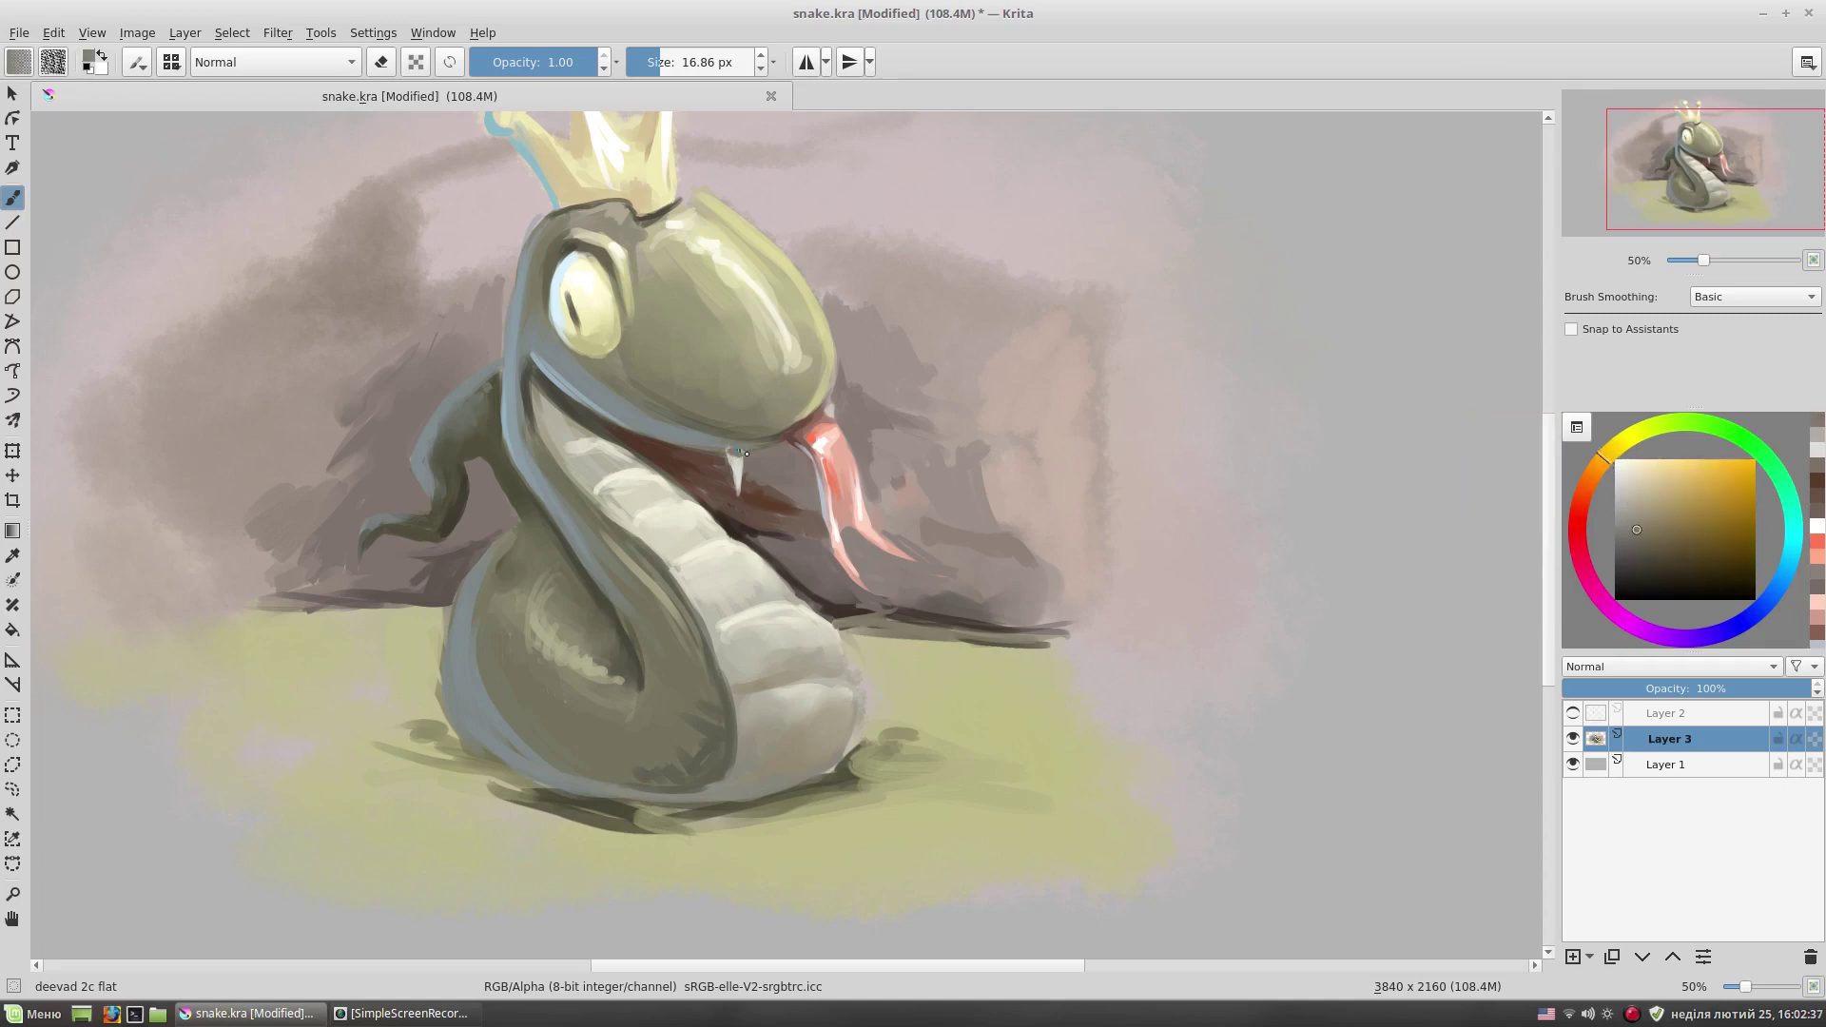
# - Sample mouth and olive tones, shrink the brush for detail and swap to white
pyautogui.click(1635, 517)
pyautogui.click(731, 451)
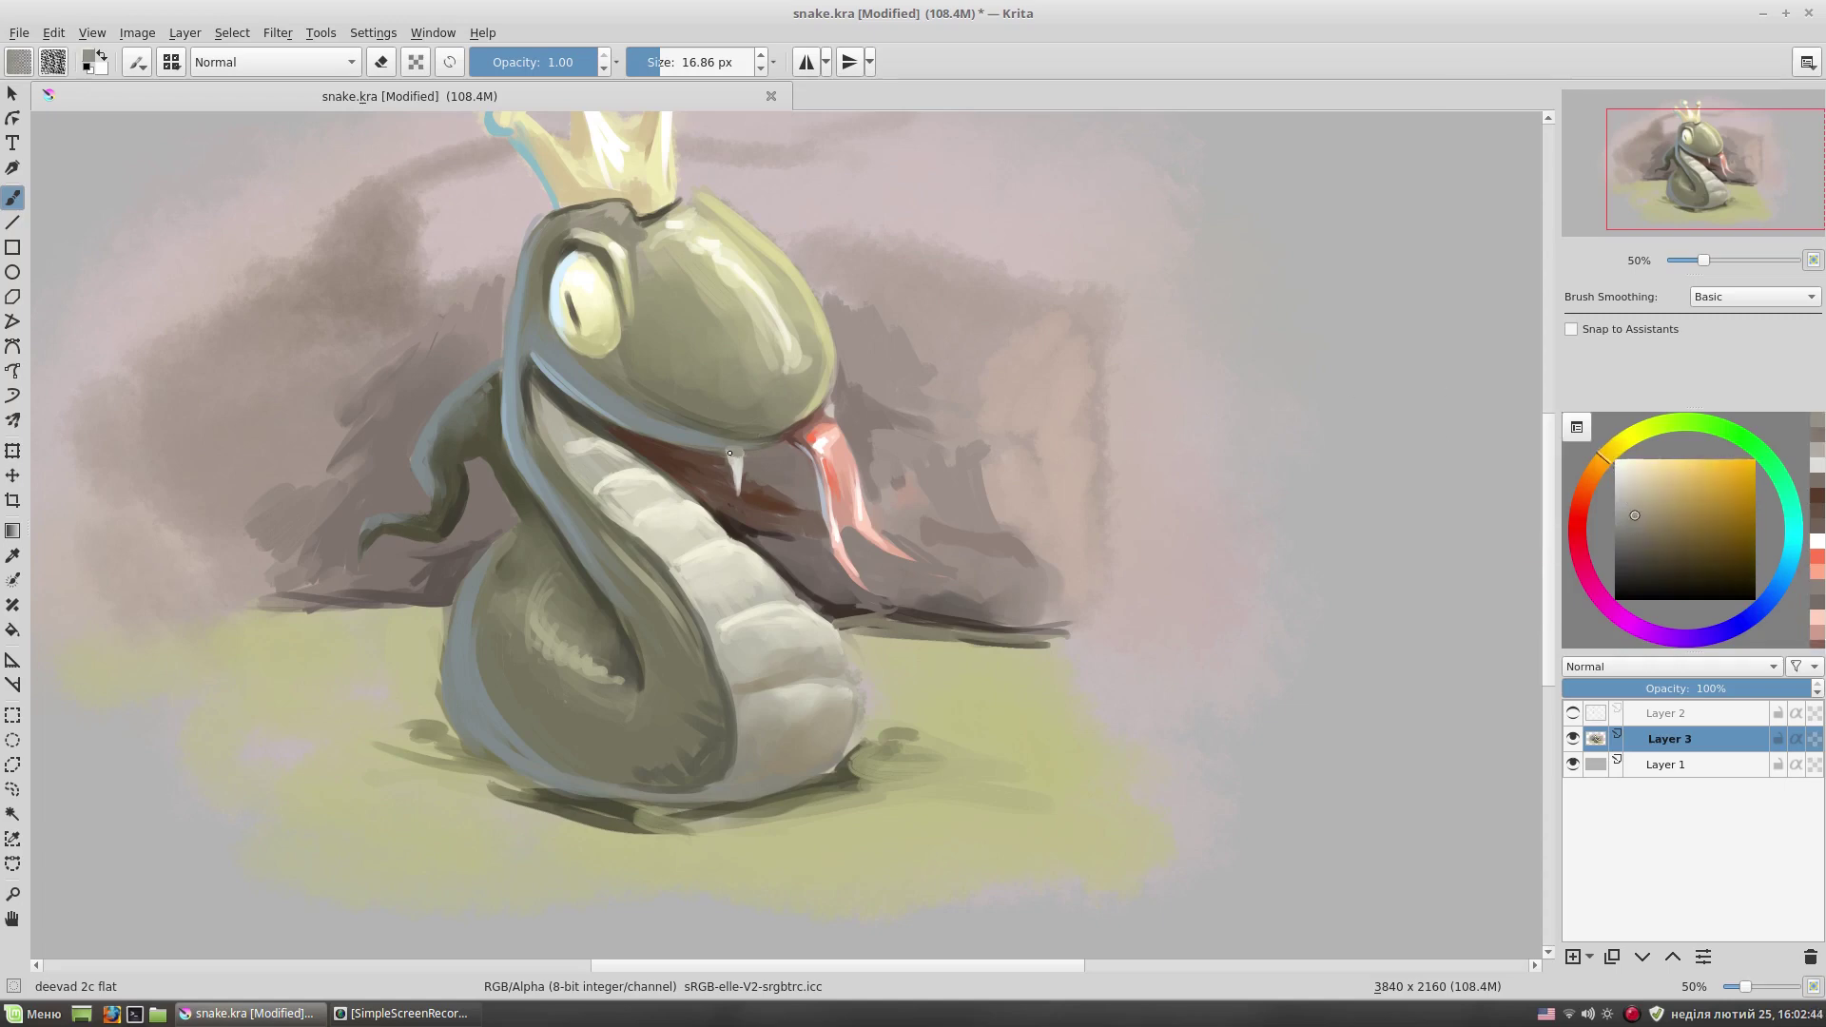
pyautogui.keyDown('ctrl'); pyautogui.click(764, 438); pyautogui.keyUp('ctrl')
pyautogui.keyDown('ctrl'); pyautogui.click(624, 472); pyautogui.keyUp('ctrl')
pyautogui.moveTo(700, 450)
pyautogui.mouseDown()
pyautogui.moveTo(771, 443)
pyautogui.moveTo(738, 494)
pyautogui.mouseUp()
pyautogui.press('x')
# - Sample light warm greys near the fang and the tongue's light red-orange
pyautogui.keyDown('ctrl'); pyautogui.click(825, 407); pyautogui.keyUp('ctrl')
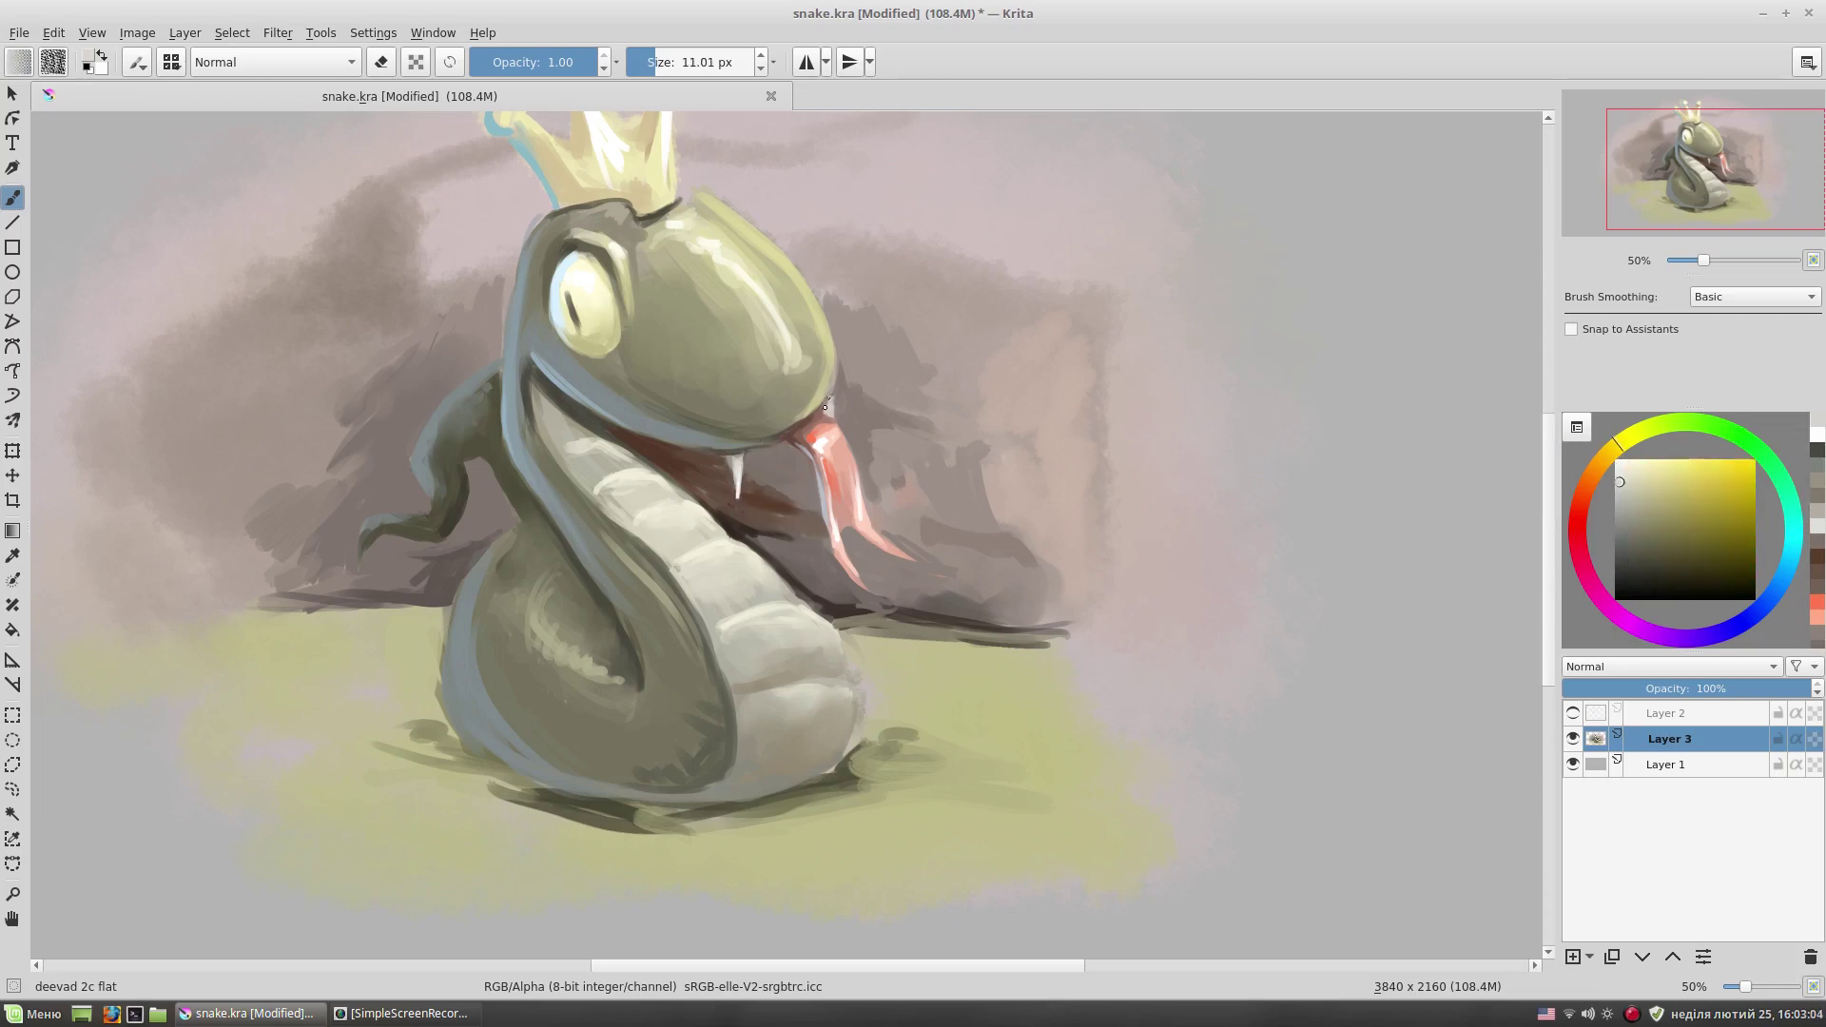
pyautogui.keyDown('ctrl'); pyautogui.click(848, 405); pyautogui.keyUp('ctrl')
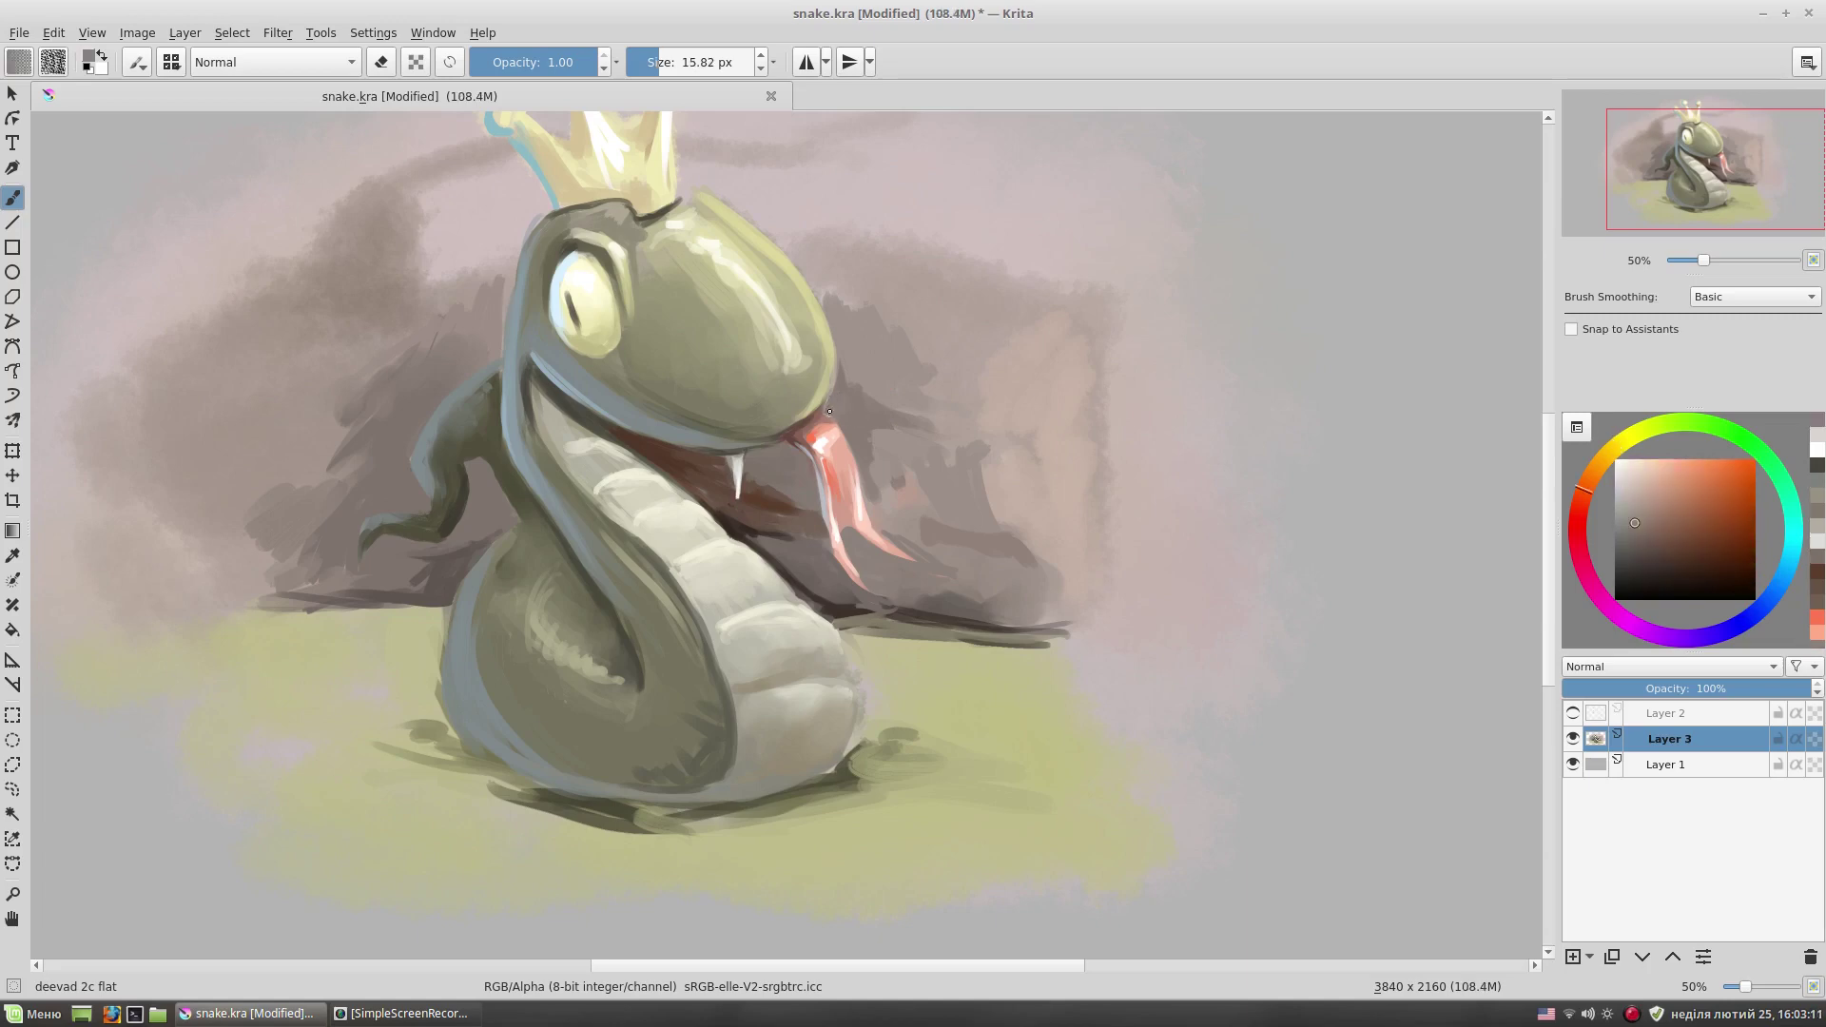
pyautogui.keyDown('ctrl'); pyautogui.click(825, 398); pyautogui.keyUp('ctrl')
pyautogui.keyDown('ctrl'); pyautogui.click(825, 411); pyautogui.keyUp('ctrl')
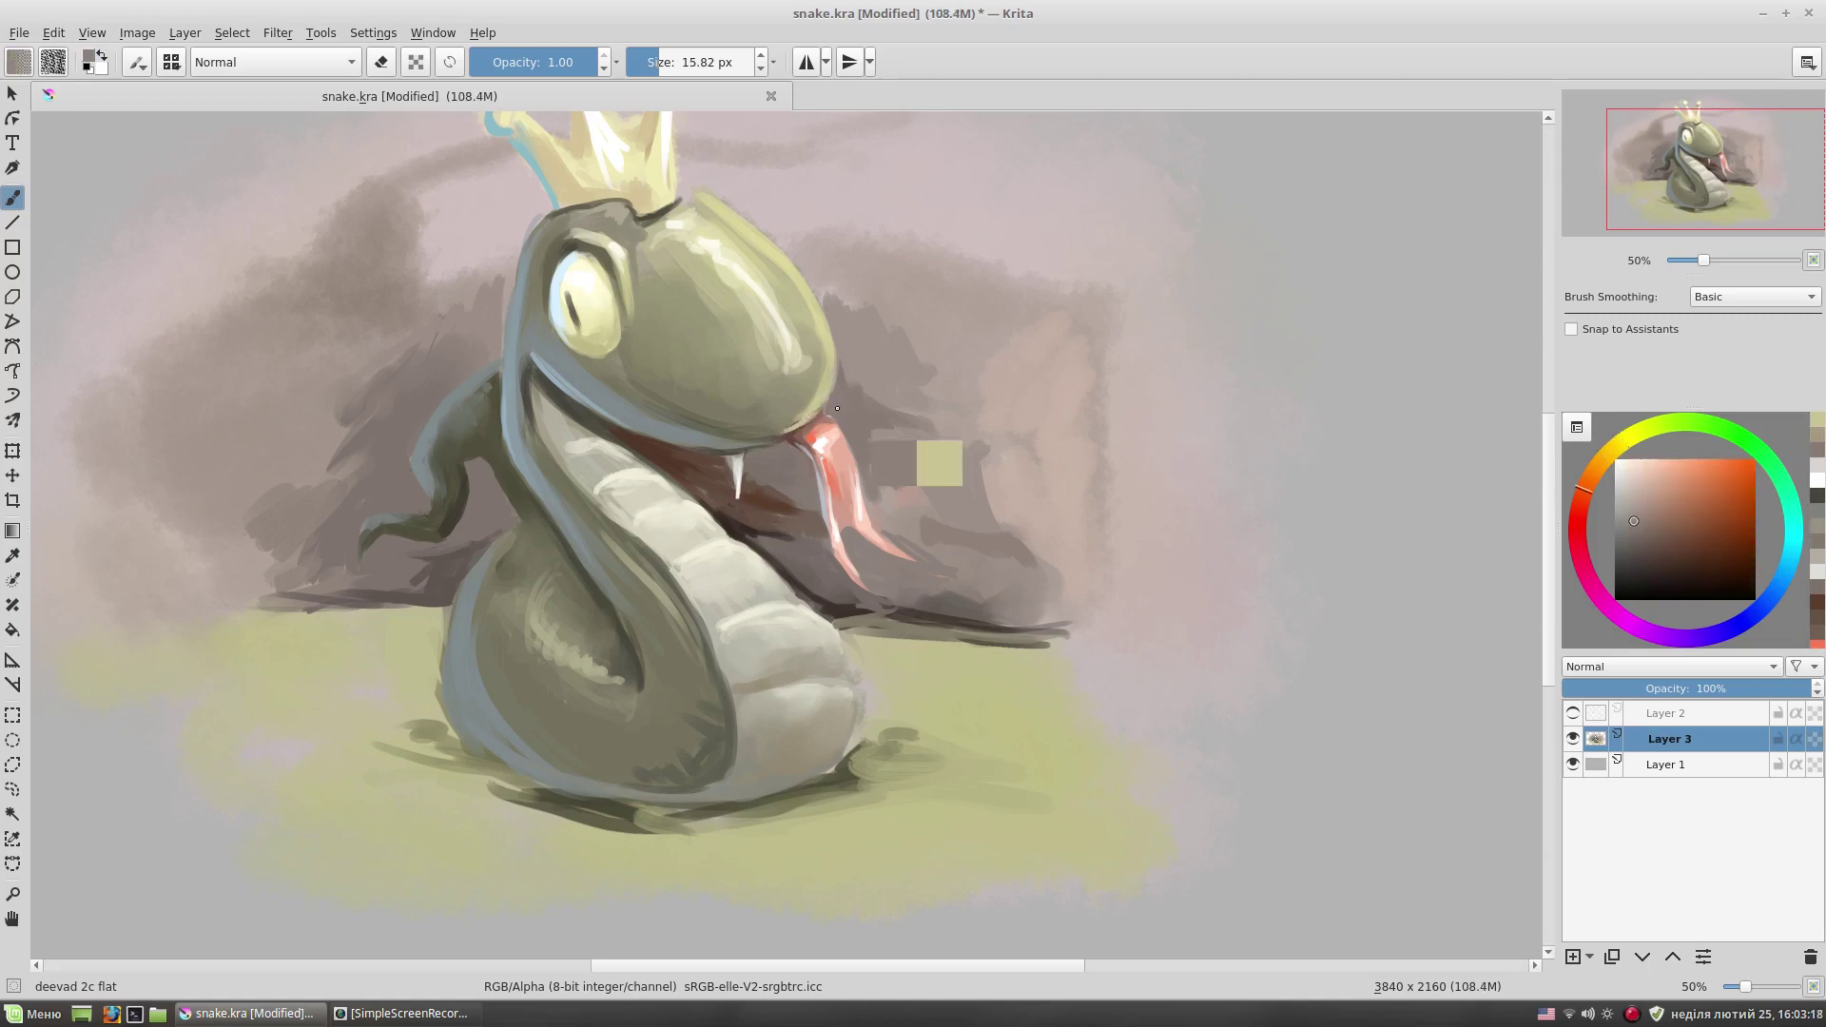
pyautogui.keyDown('ctrl'); pyautogui.click(739, 466); pyautogui.keyUp('ctrl')
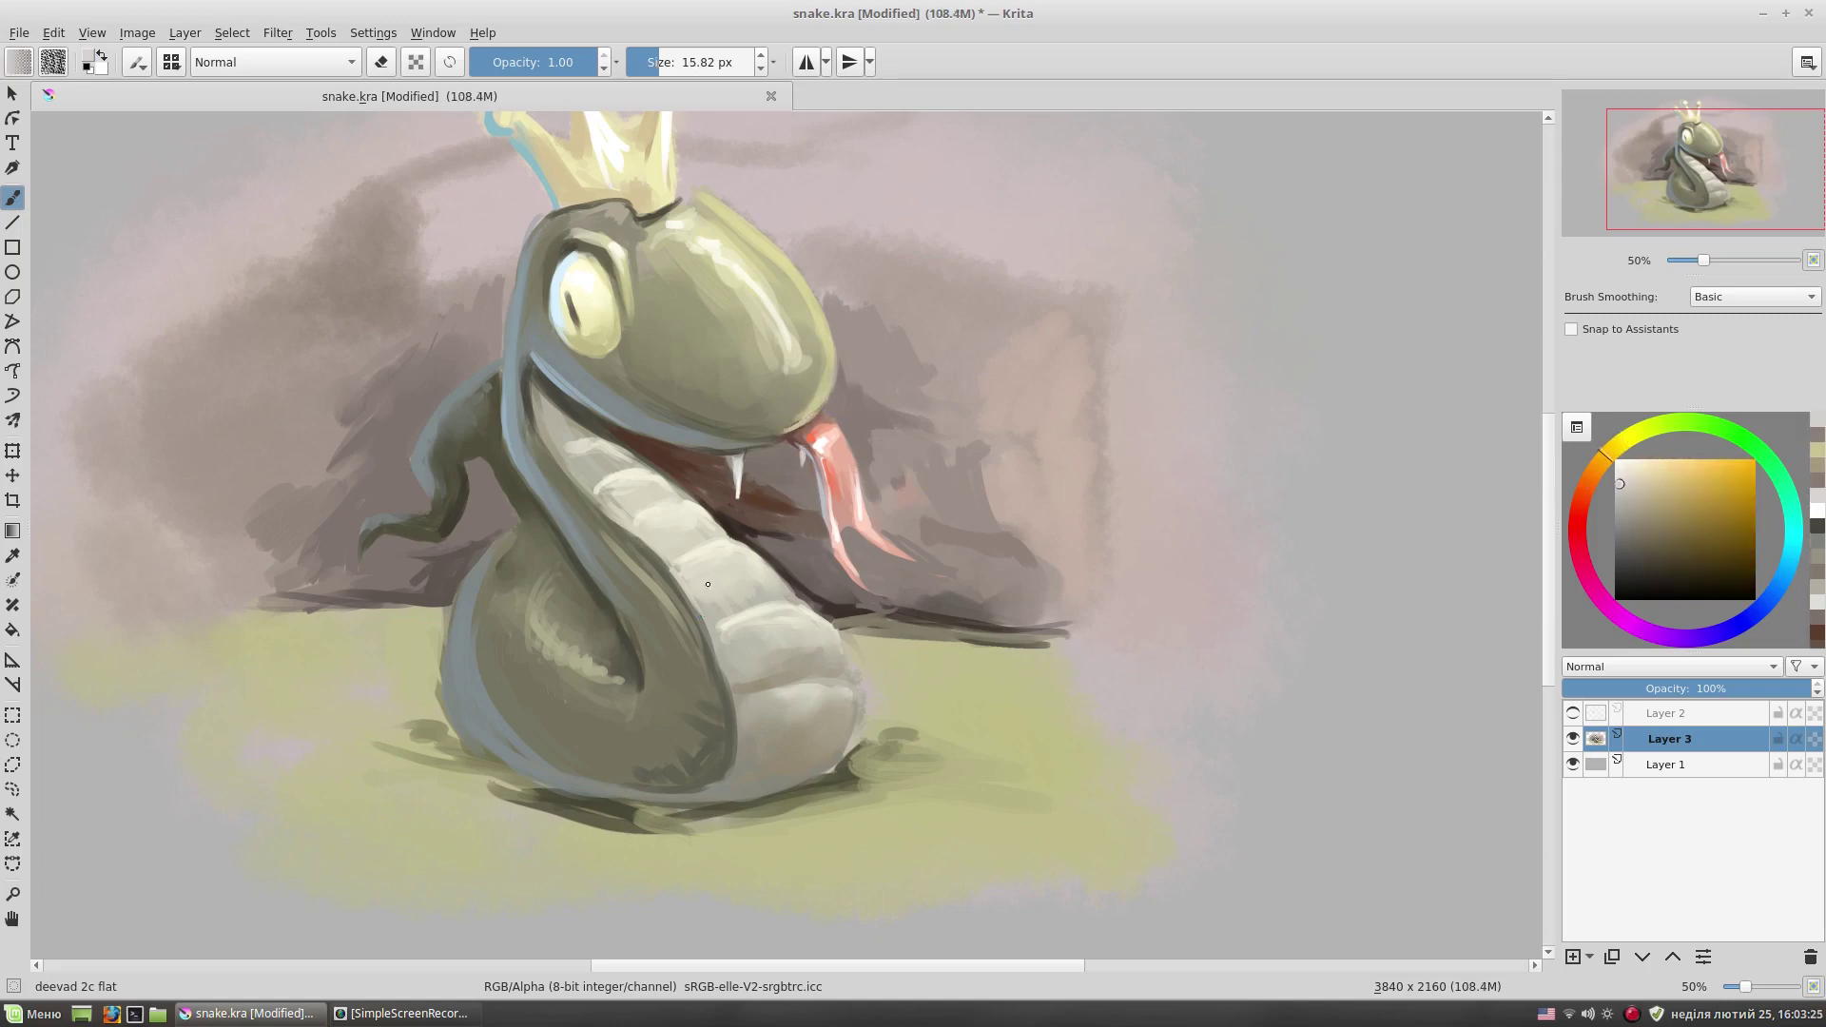
pyautogui.moveTo(816, 438); pyautogui.dragTo(799, 423)
pyautogui.keyDown('ctrl'); pyautogui.click(797, 425); pyautogui.keyUp('ctrl')
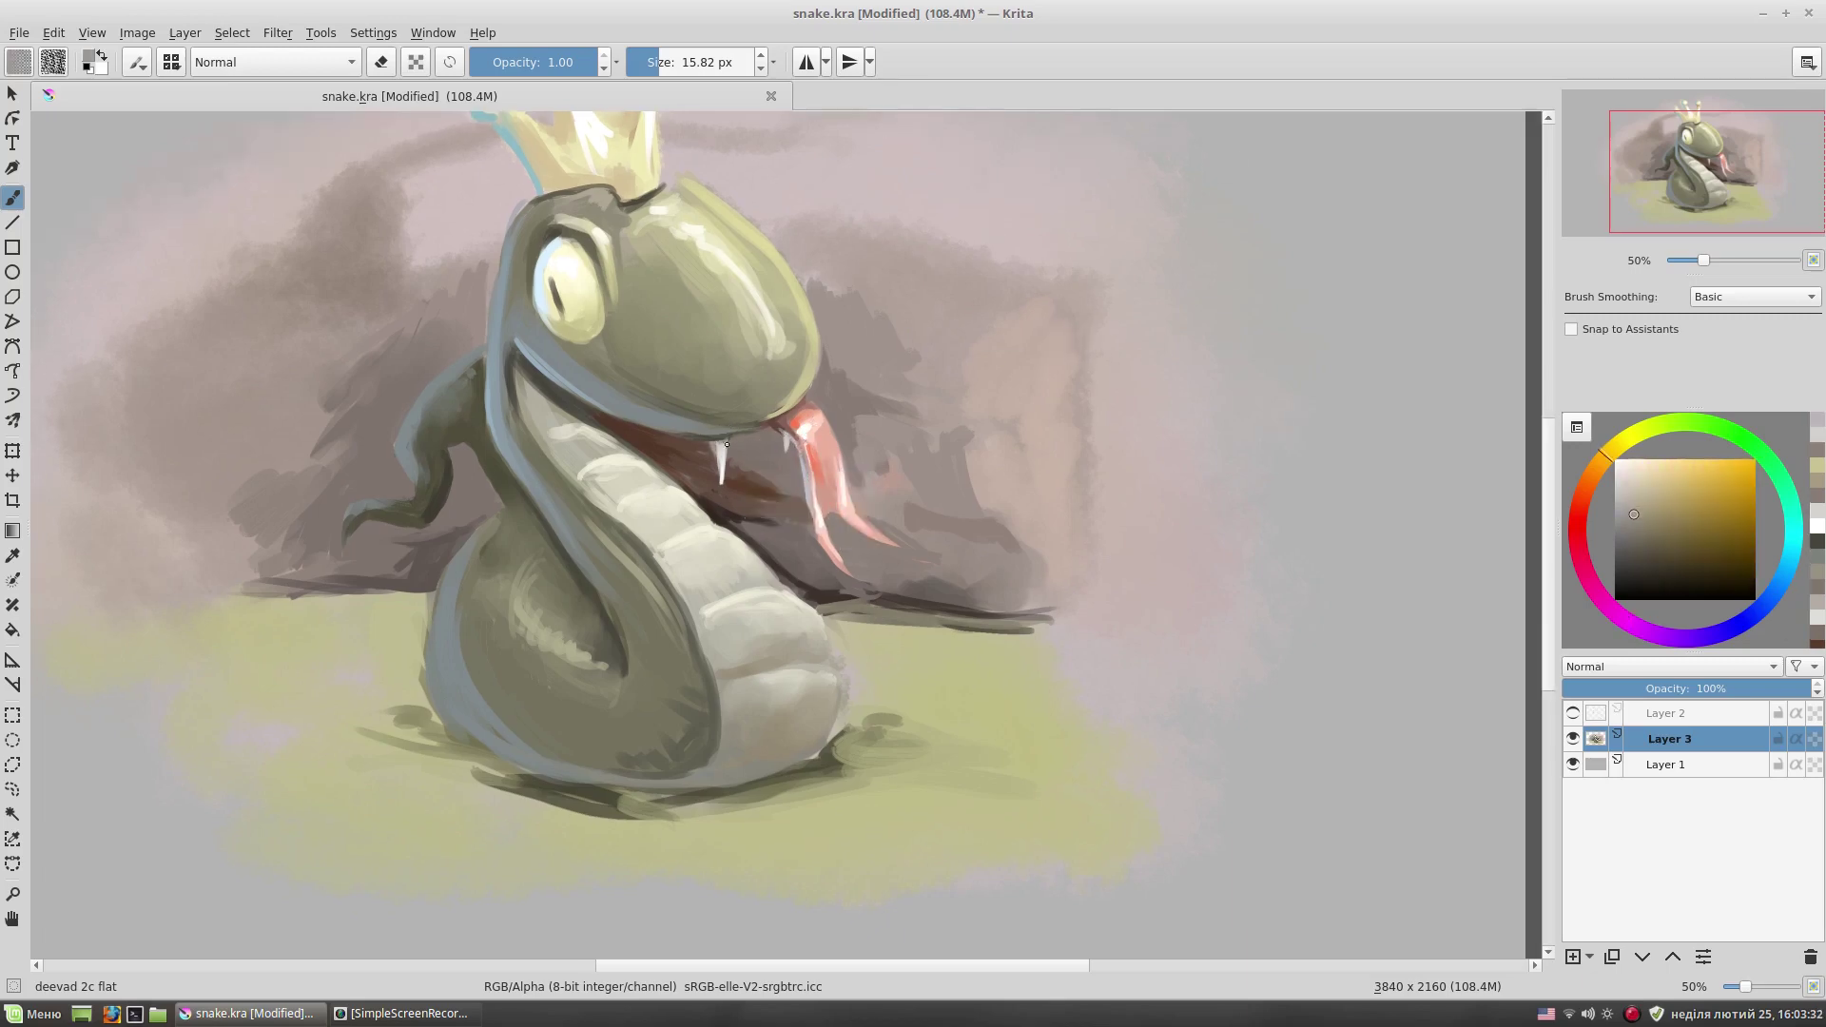
pyautogui.keyDown('ctrl'); pyautogui.click(781, 428); pyautogui.keyUp('ctrl')
pyautogui.moveTo(782, 428); pyautogui.dragTo(759, 473)
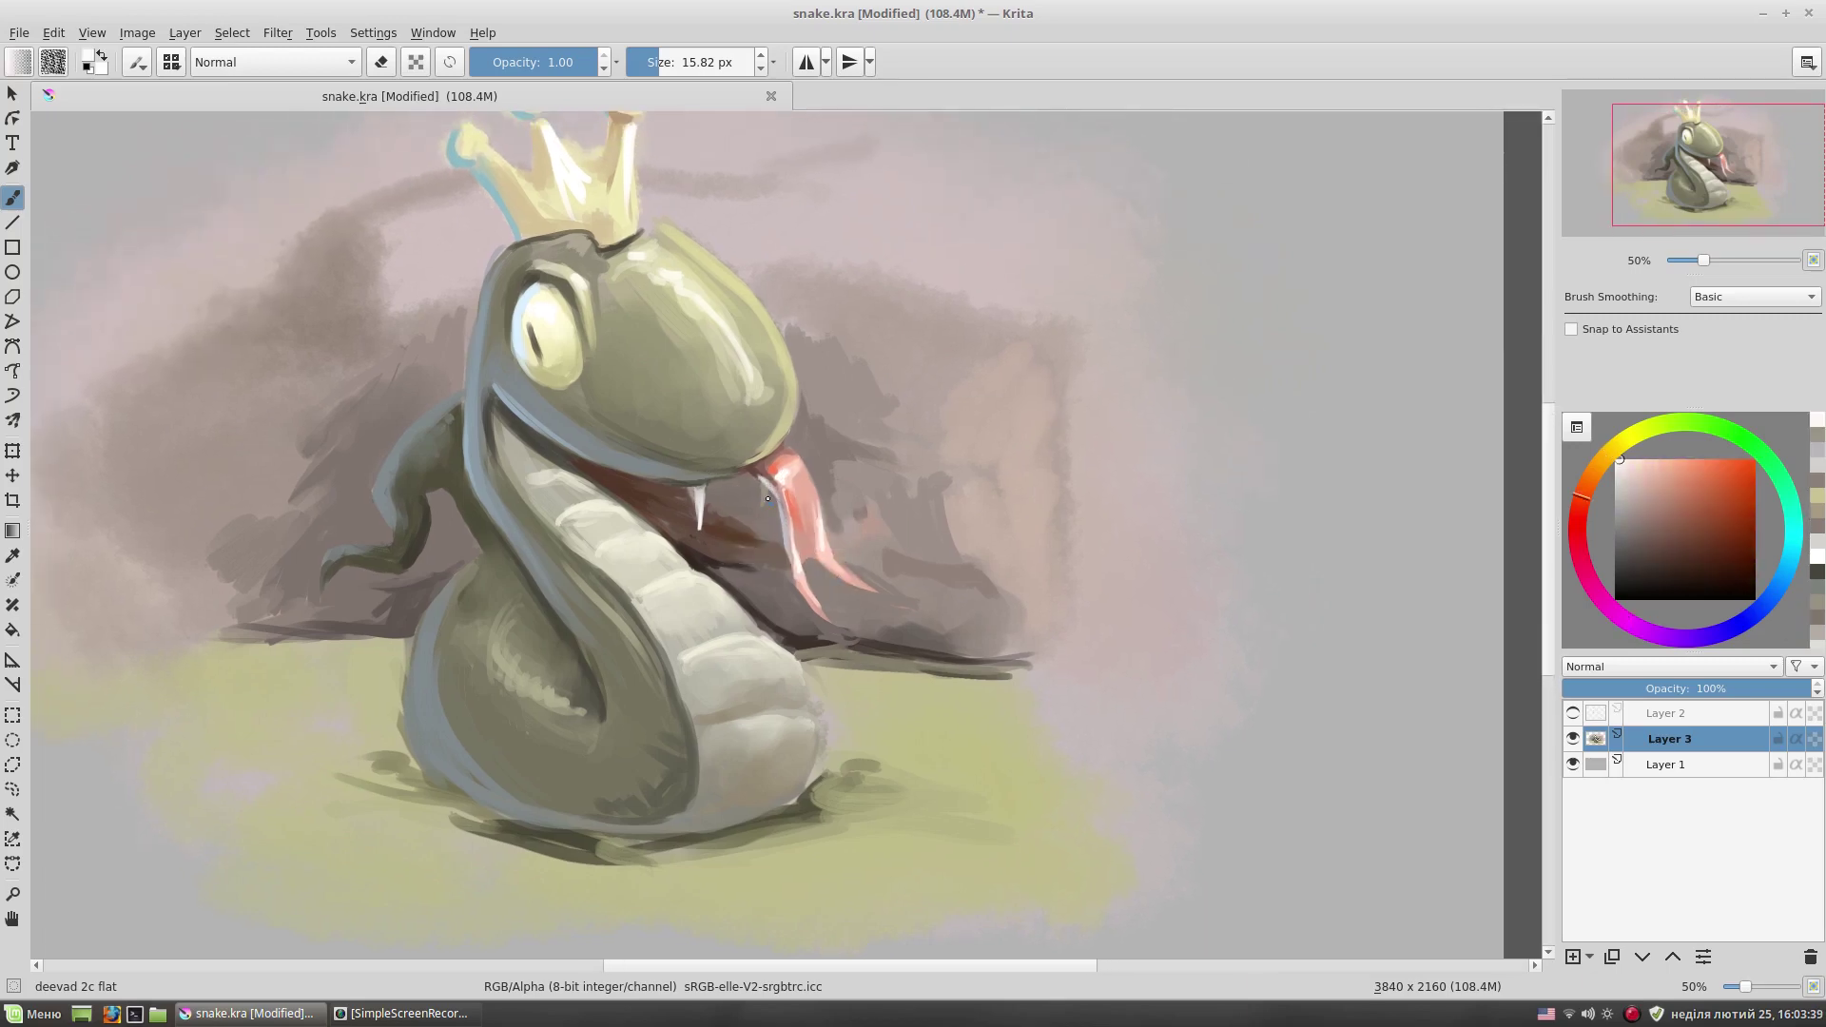
# - Sample light yellow-green from the head and paint a highlight stroke on it
pyautogui.keyDown('ctrl'); pyautogui.click(763, 503); pyautogui.keyUp('ctrl')
pyautogui.moveTo(1072, 379); pyautogui.dragTo(1109, 424)
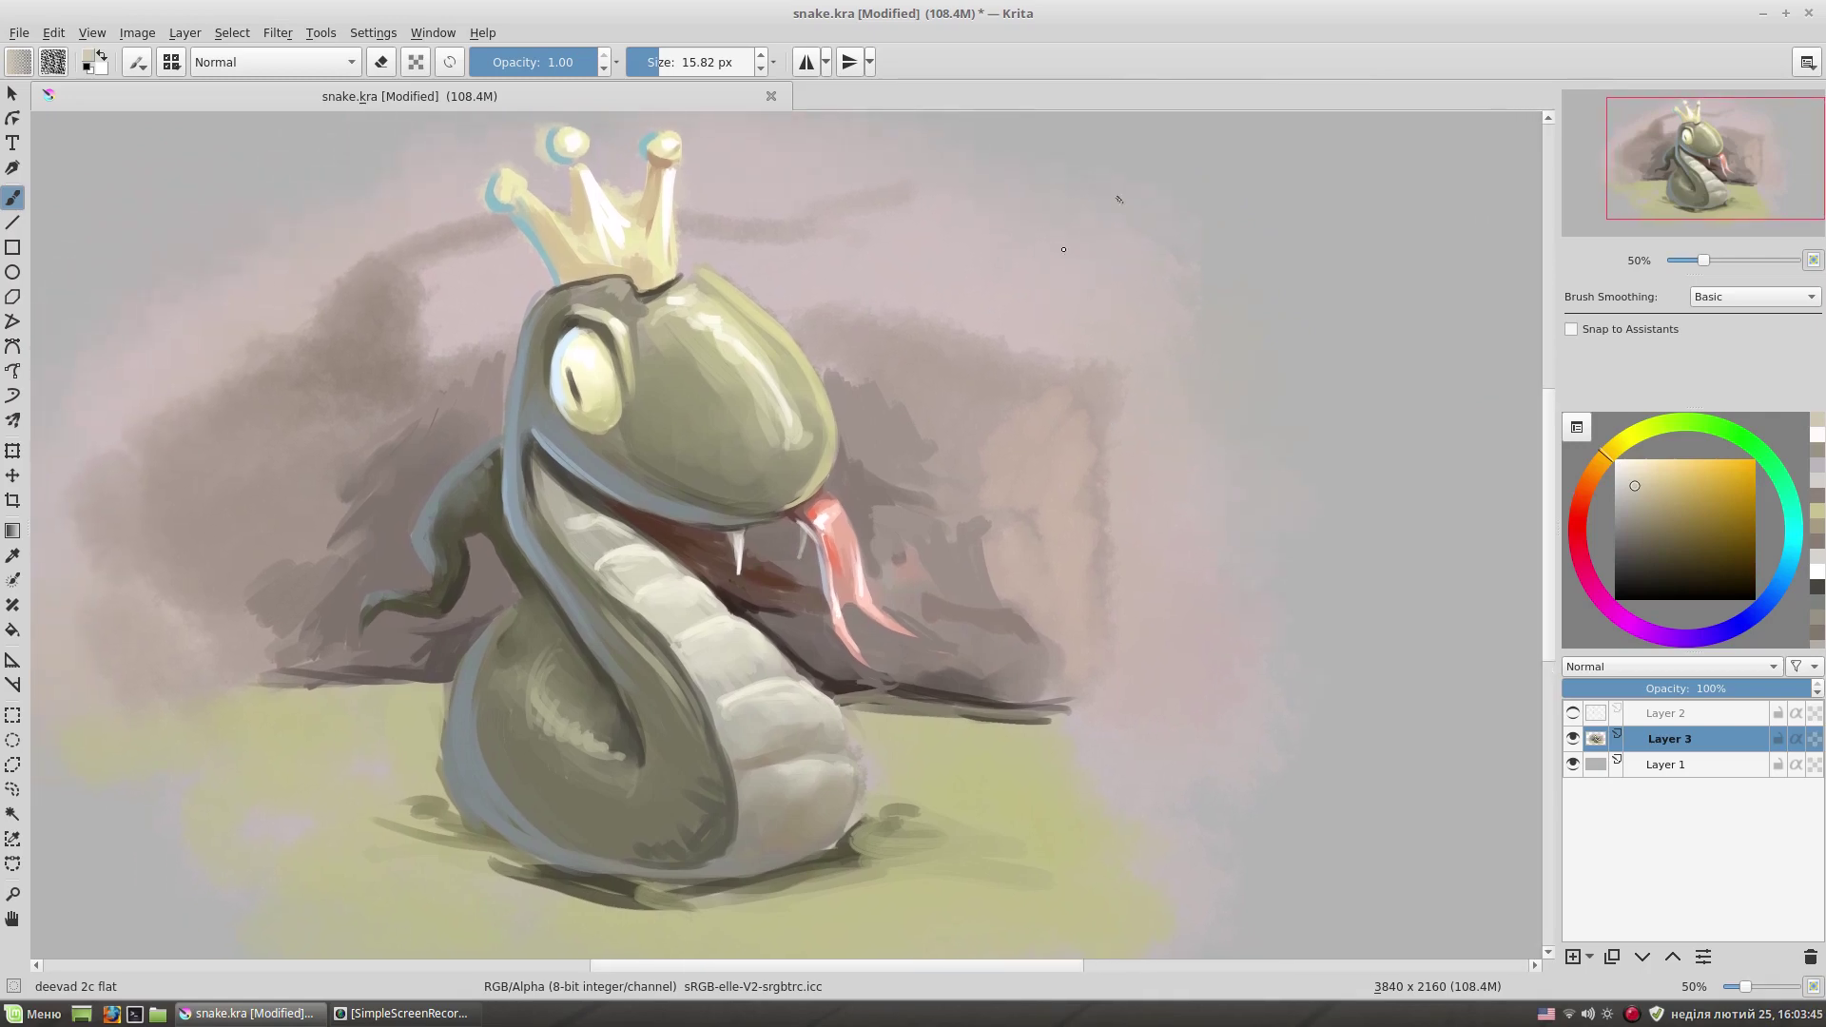
pyautogui.keyDown('ctrl'); pyautogui.click(684, 320); pyautogui.keyUp('ctrl')
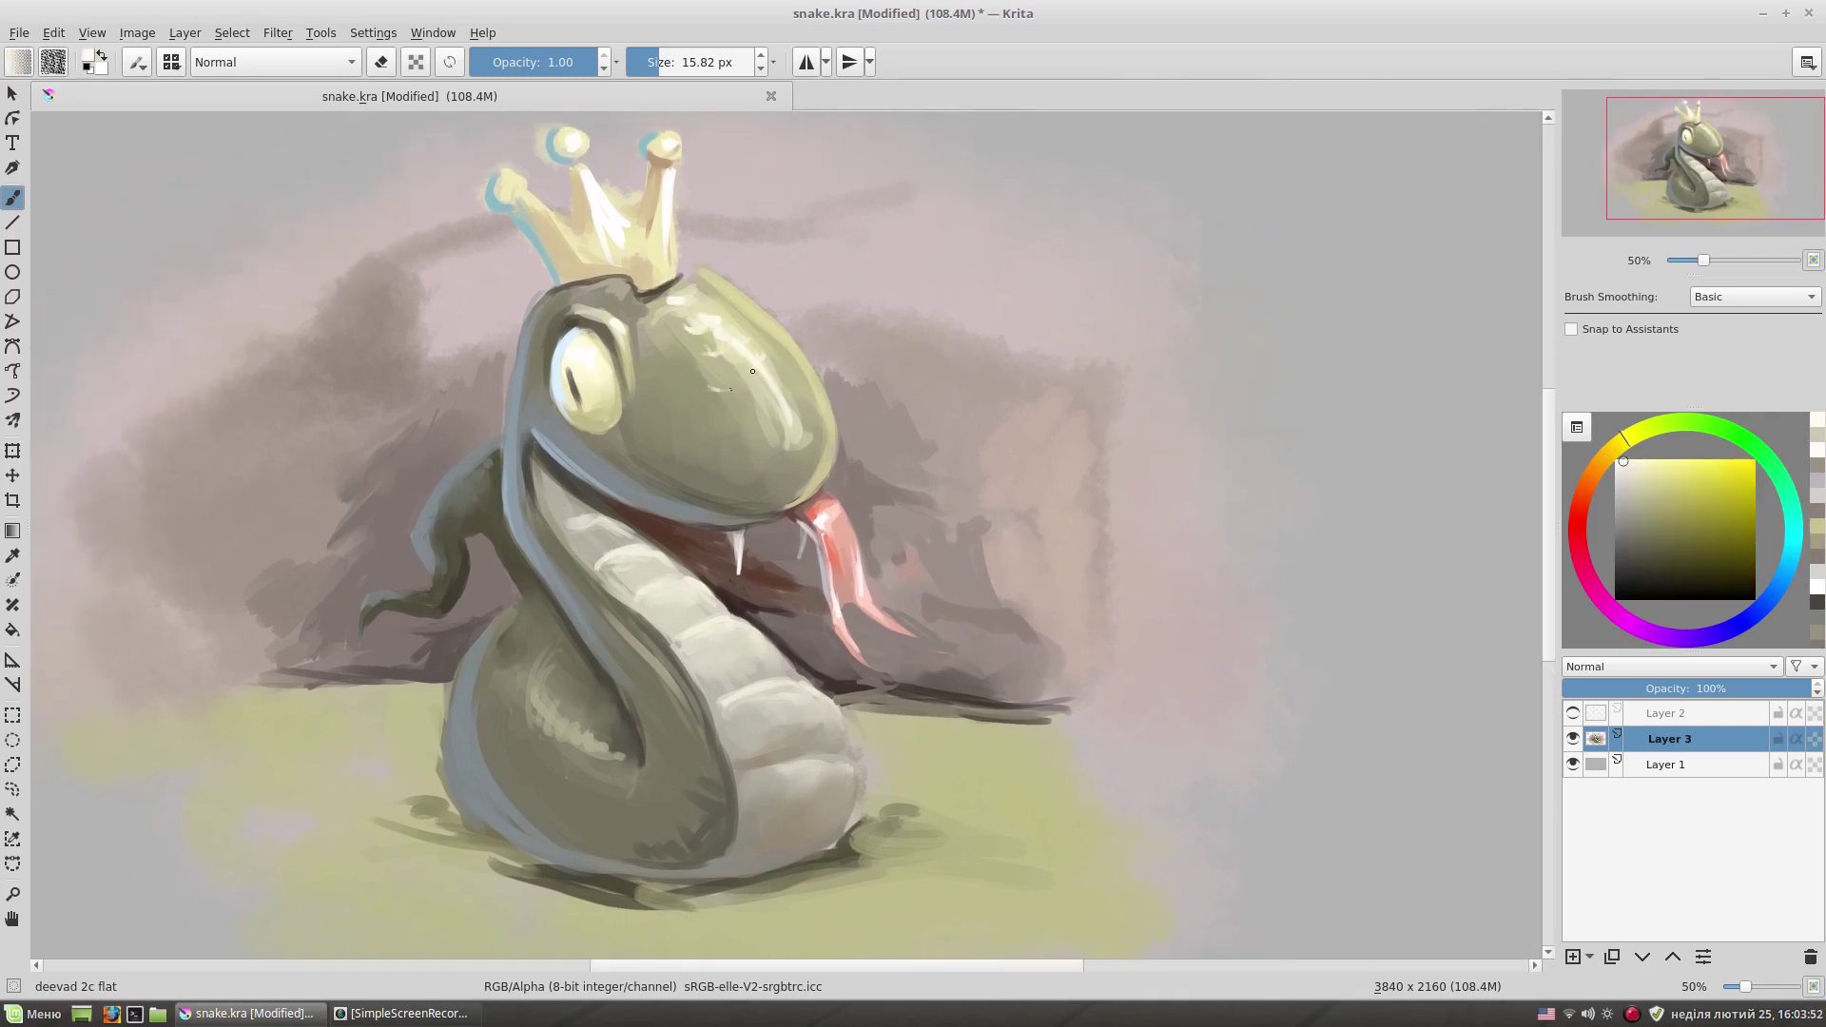
pyautogui.moveTo(727, 329); pyautogui.dragTo(743, 343)
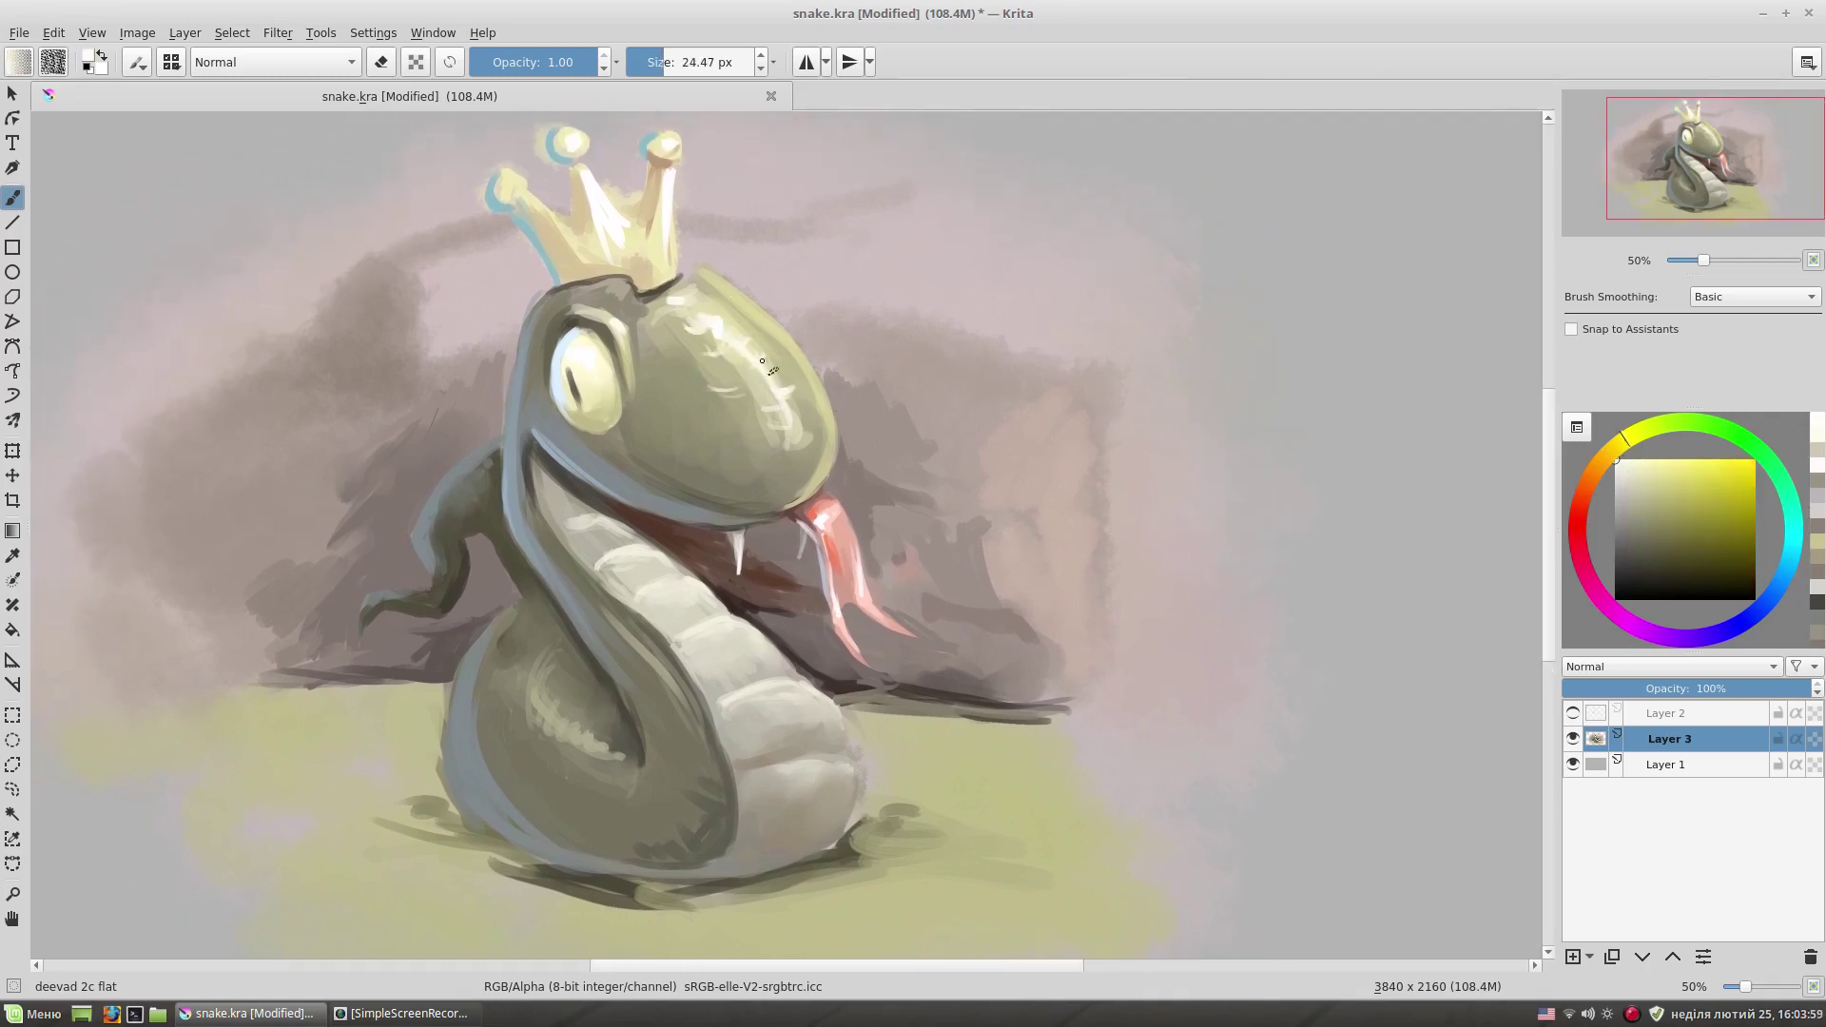
pyautogui.moveTo(879, 440); pyautogui.dragTo(933, 379)
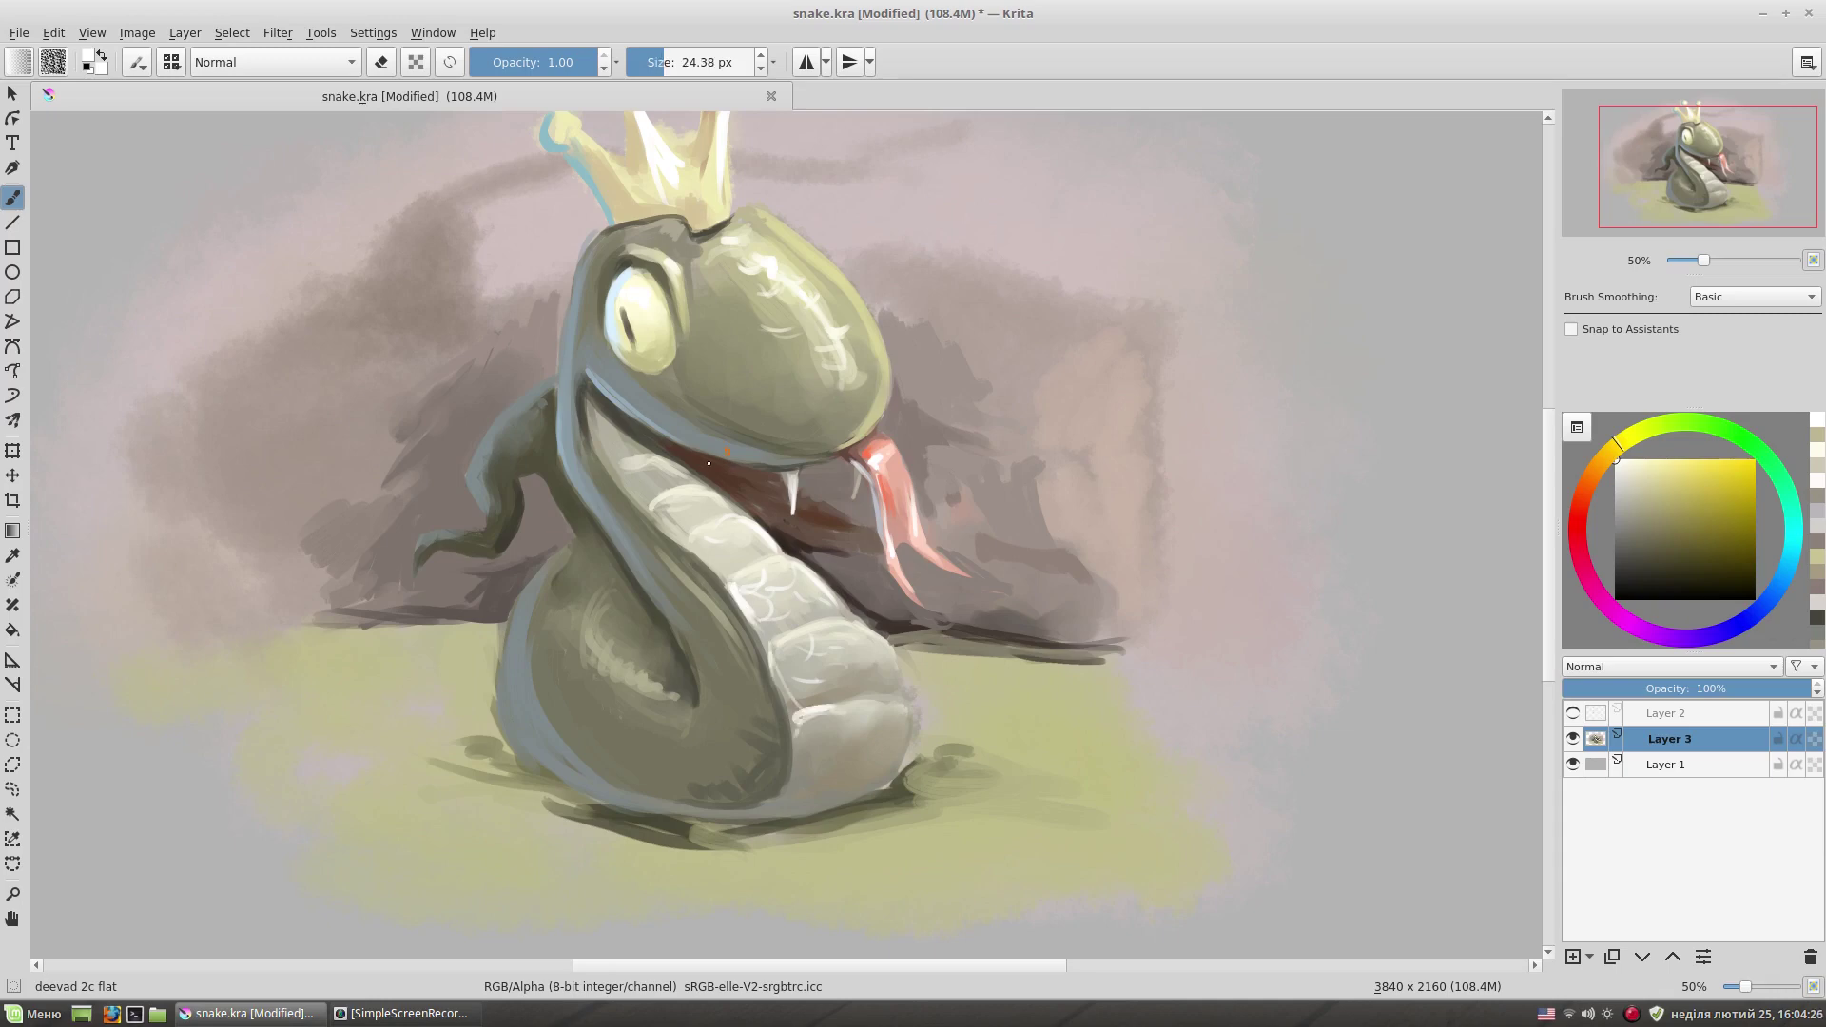
# - Sample grey-green tones from the snake's body and head for the belly scale lines
pyautogui.moveTo(969, 502); pyautogui.dragTo(998, 467)
pyautogui.keyDown('ctrl'); pyautogui.click(729, 546); pyautogui.keyUp('ctrl')
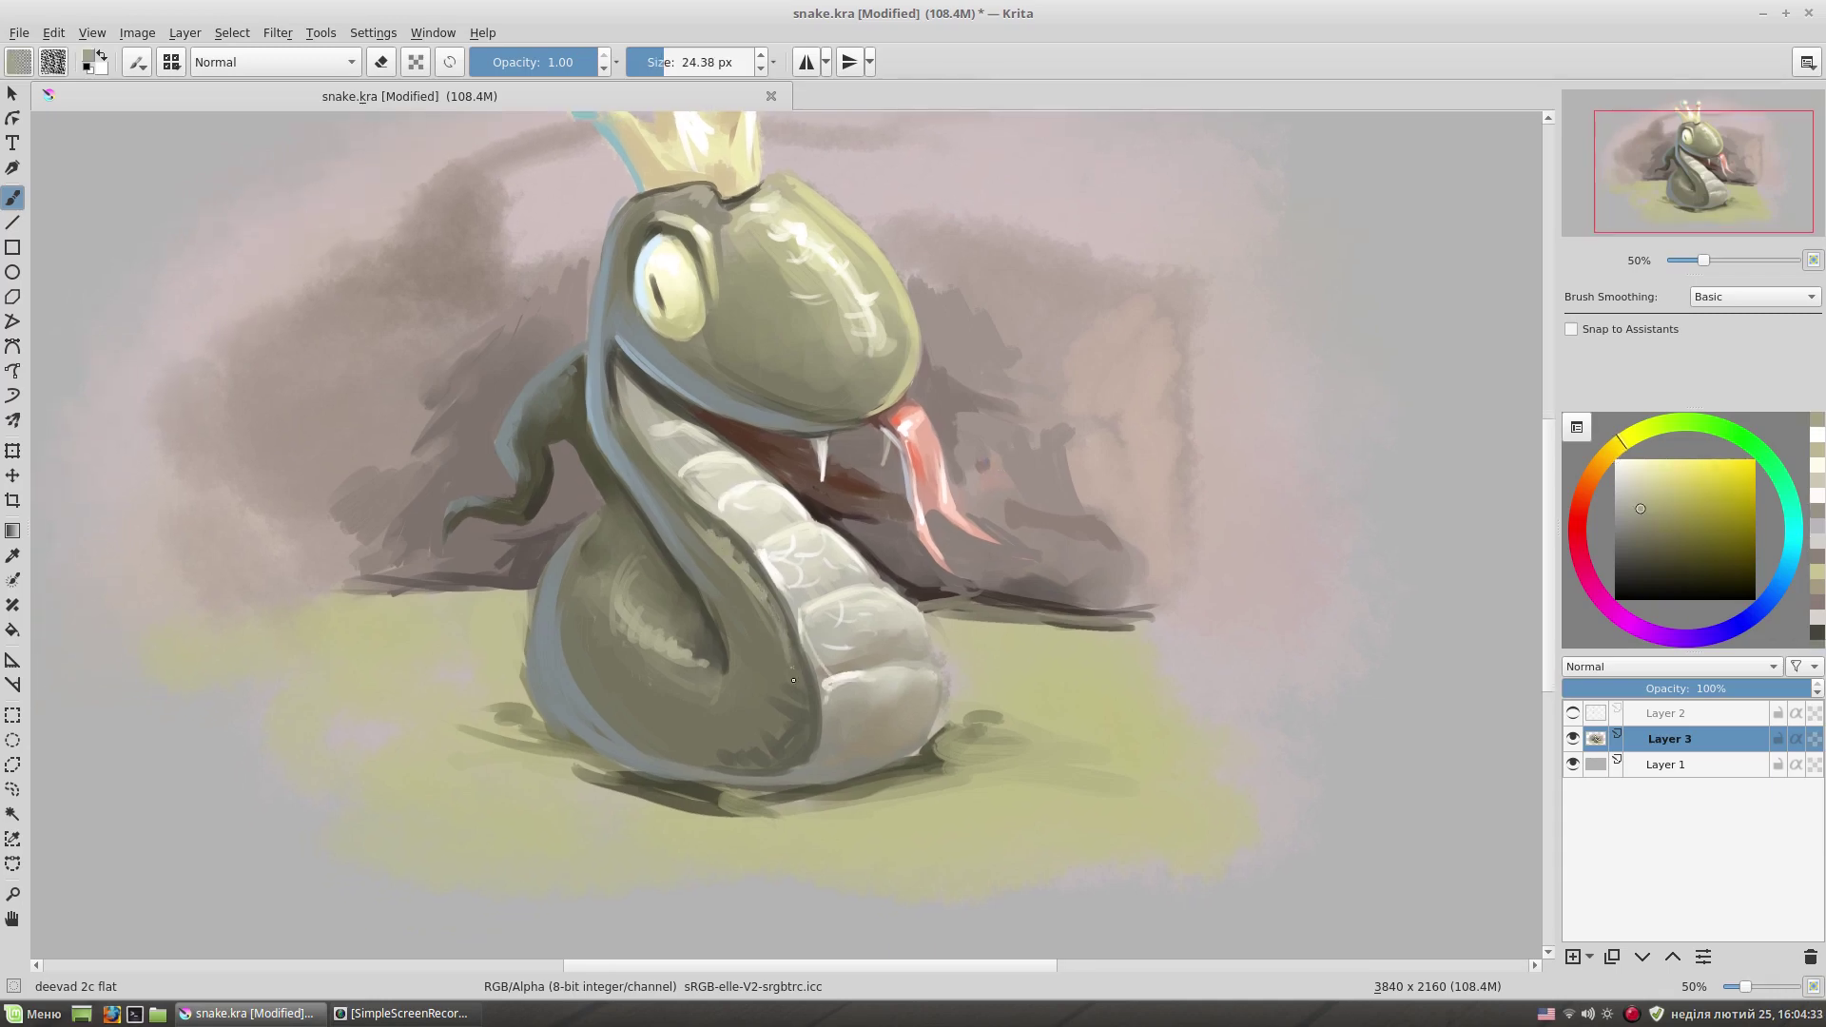
pyautogui.keyDown('ctrl'); pyautogui.click(799, 731); pyautogui.keyUp('ctrl')
pyautogui.moveTo(1032, 559); pyautogui.dragTo(1121, 651)
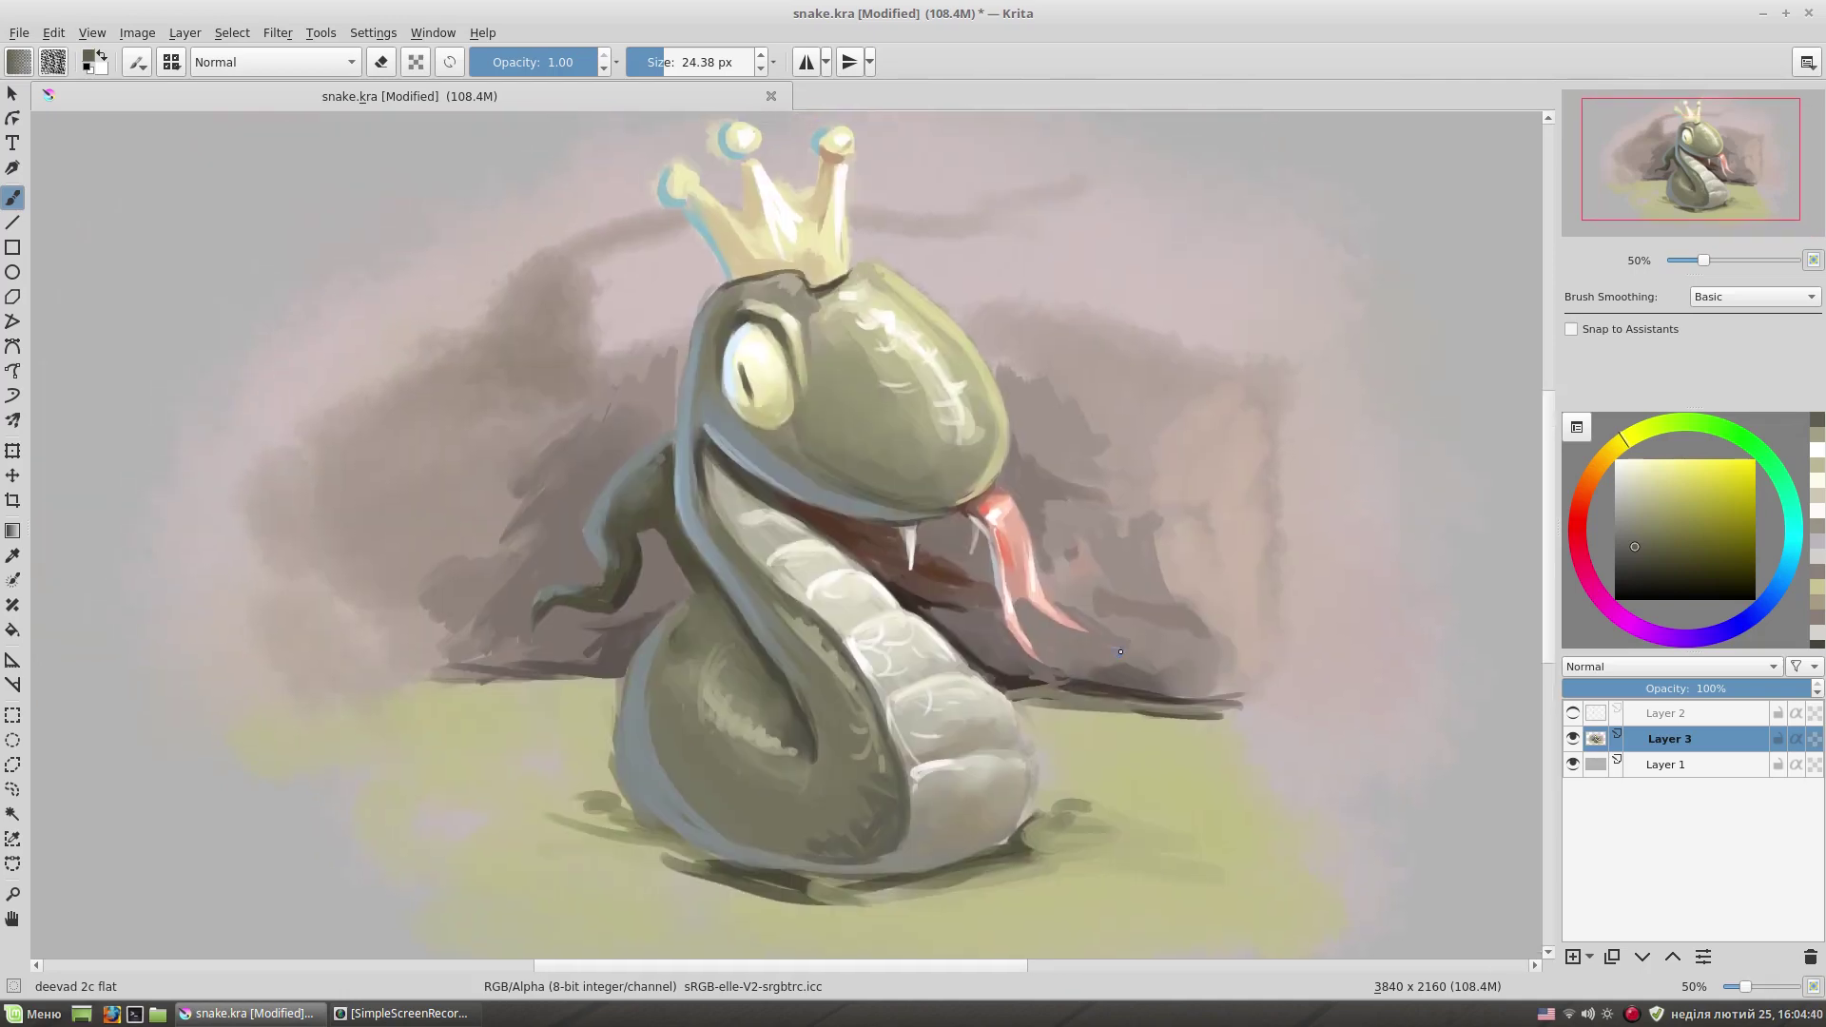
pyautogui.scroll(-1, 873, 662)
pyautogui.scroll(1, 873, 663)
pyautogui.keyDown('ctrl'); pyautogui.click(793, 346); pyautogui.keyUp('ctrl')
pyautogui.keyDown('ctrl'); pyautogui.click(771, 326); pyautogui.keyUp('ctrl')
pyautogui.keyDown('ctrl'); pyautogui.click(802, 343); pyautogui.keyUp('ctrl')
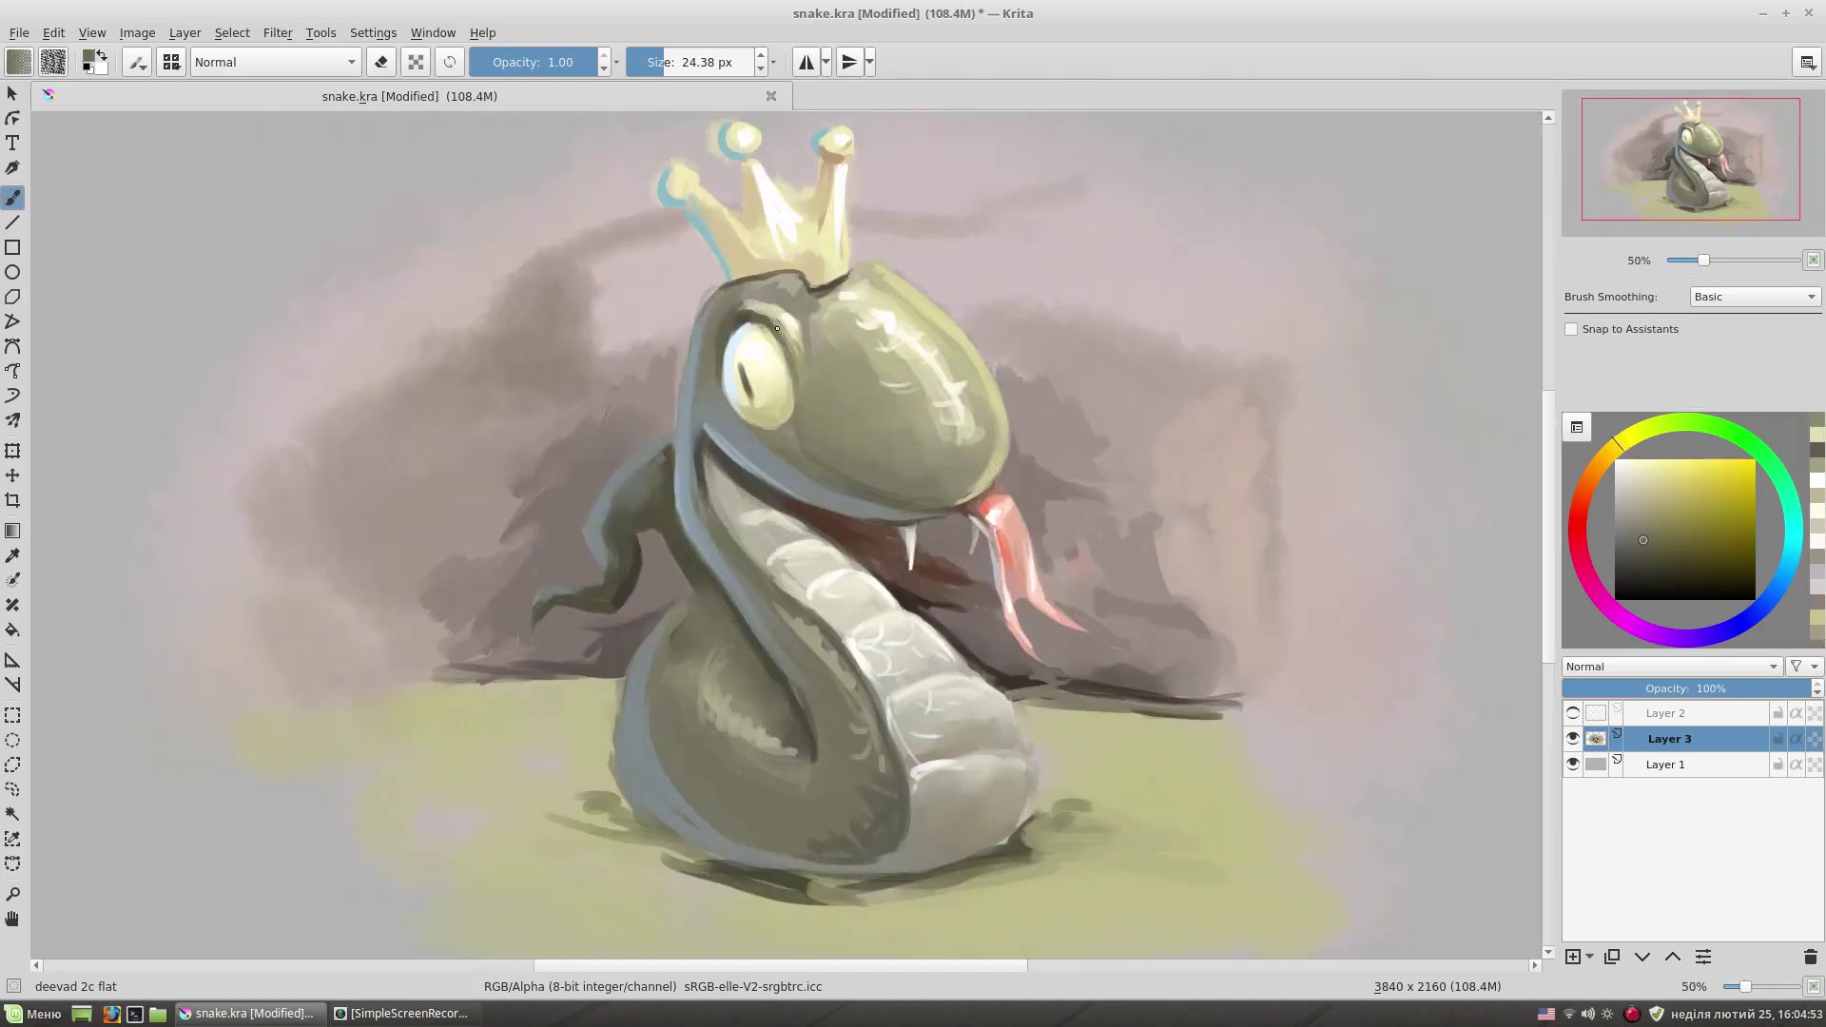
# - Dab bright yellow on the crown tip and turn Layer 2's sketch lines on
pyautogui.keyDown('ctrl'); pyautogui.click(765, 428); pyautogui.keyUp('ctrl')
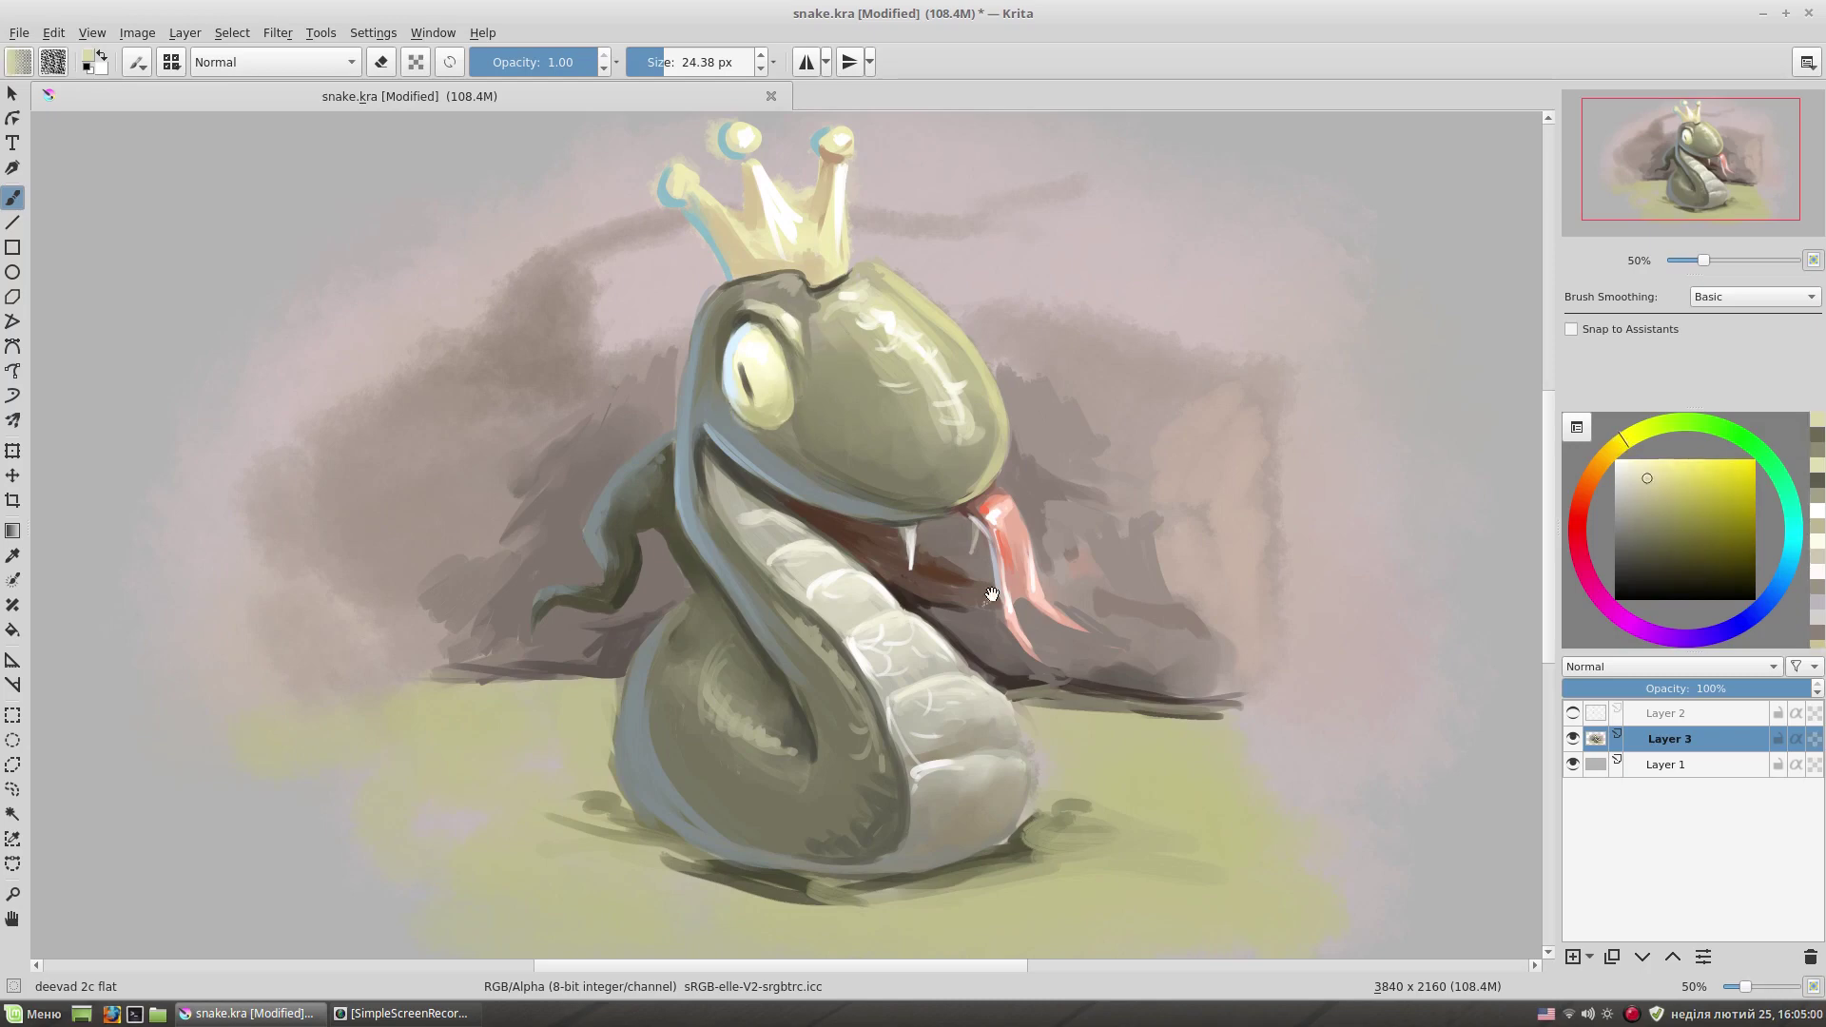
pyautogui.moveTo(992, 594); pyautogui.dragTo(1018, 628)
pyautogui.keyDown('ctrl'); pyautogui.click(790, 395); pyautogui.keyUp('ctrl')
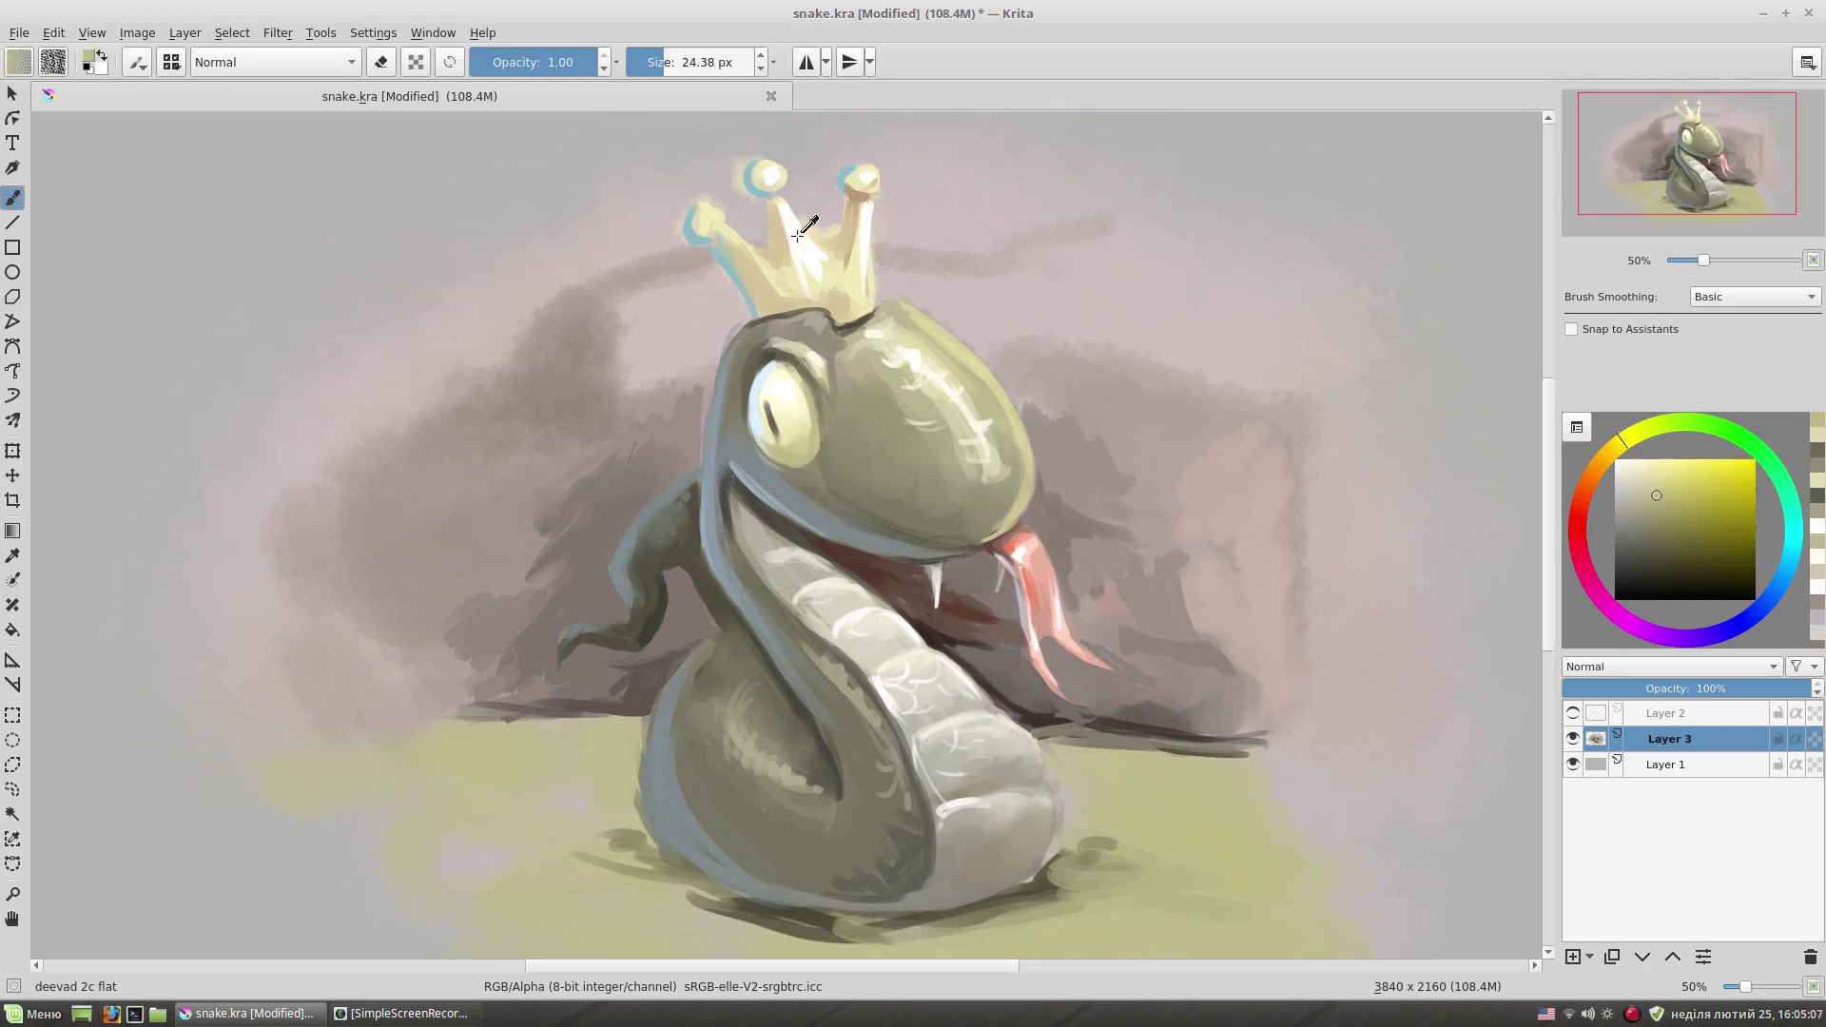
pyautogui.click(1682, 460)
pyautogui.click(864, 181)
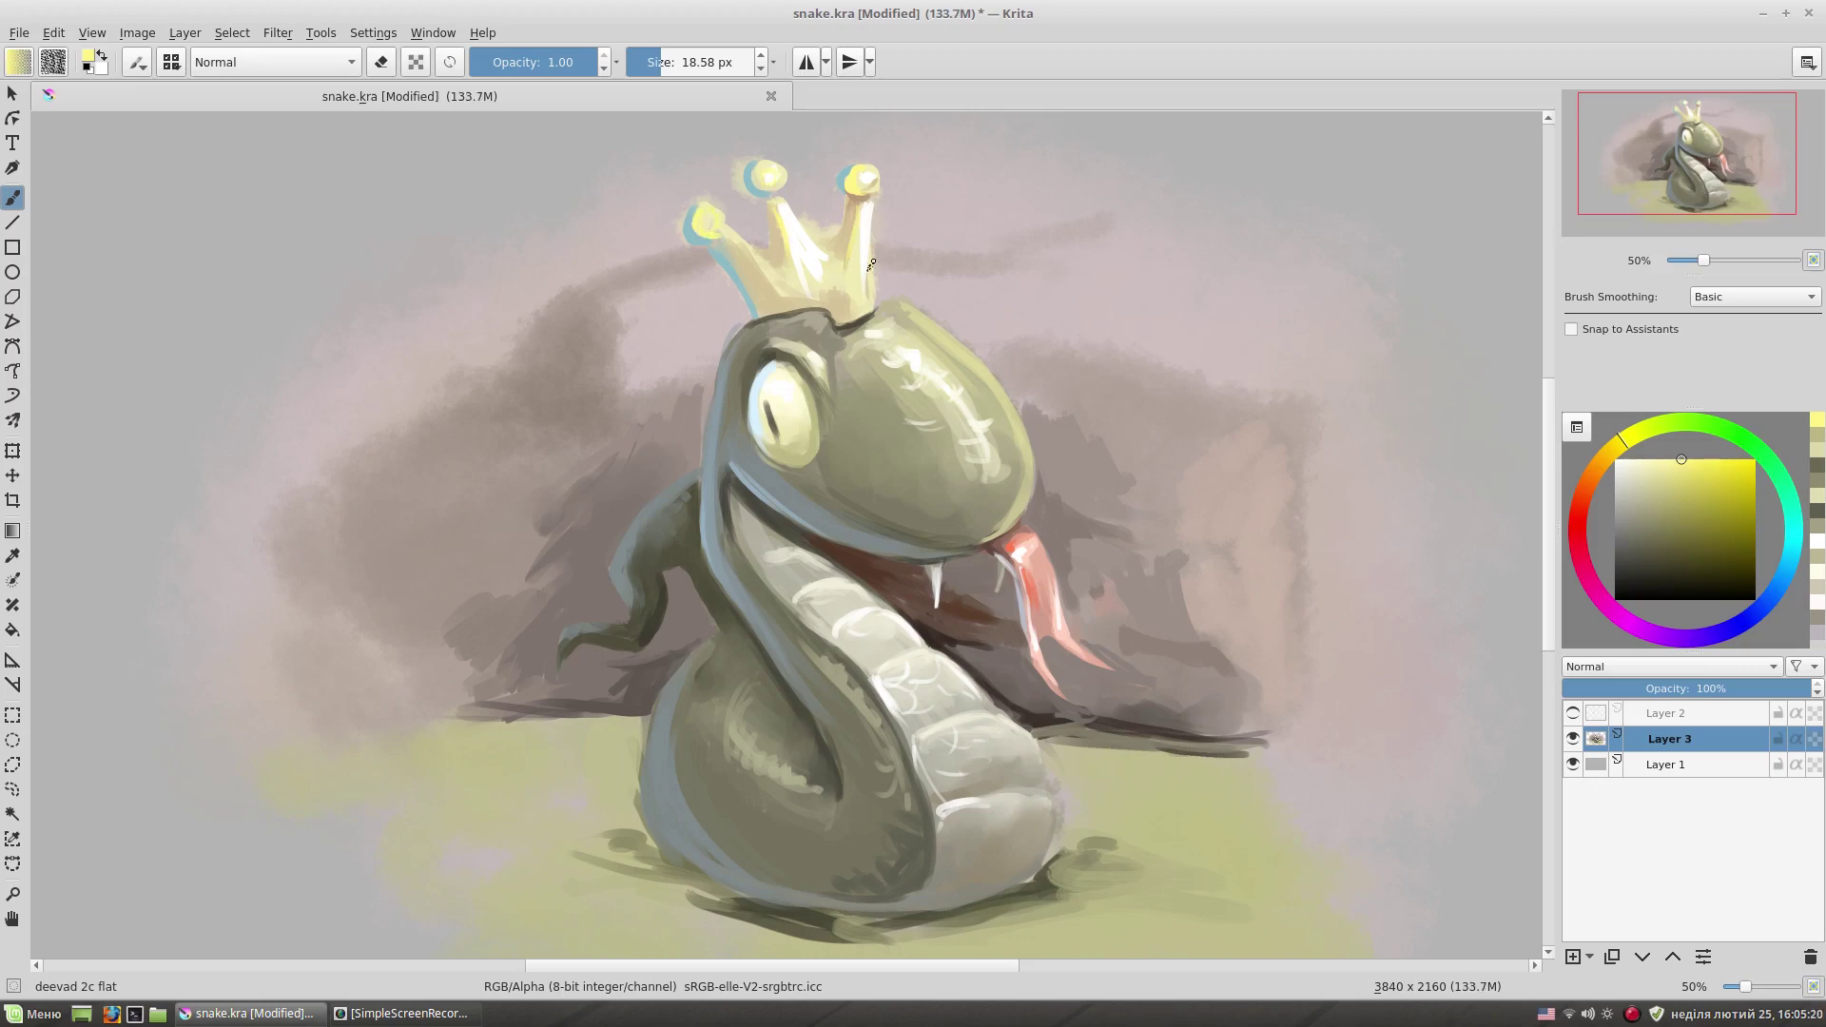
pyautogui.scroll(-3, 871, 264)
pyautogui.click(1573, 714)
# - Fill the three coins on the ground with yellow
pyautogui.moveTo(1103, 699)
pyautogui.mouseDown()
pyautogui.moveTo(1061, 725)
pyautogui.moveTo(1141, 718)
pyautogui.mouseUp()
pyautogui.moveTo(804, 740); pyautogui.dragTo(879, 778)
pyautogui.moveTo(608, 702); pyautogui.dragTo(680, 690)
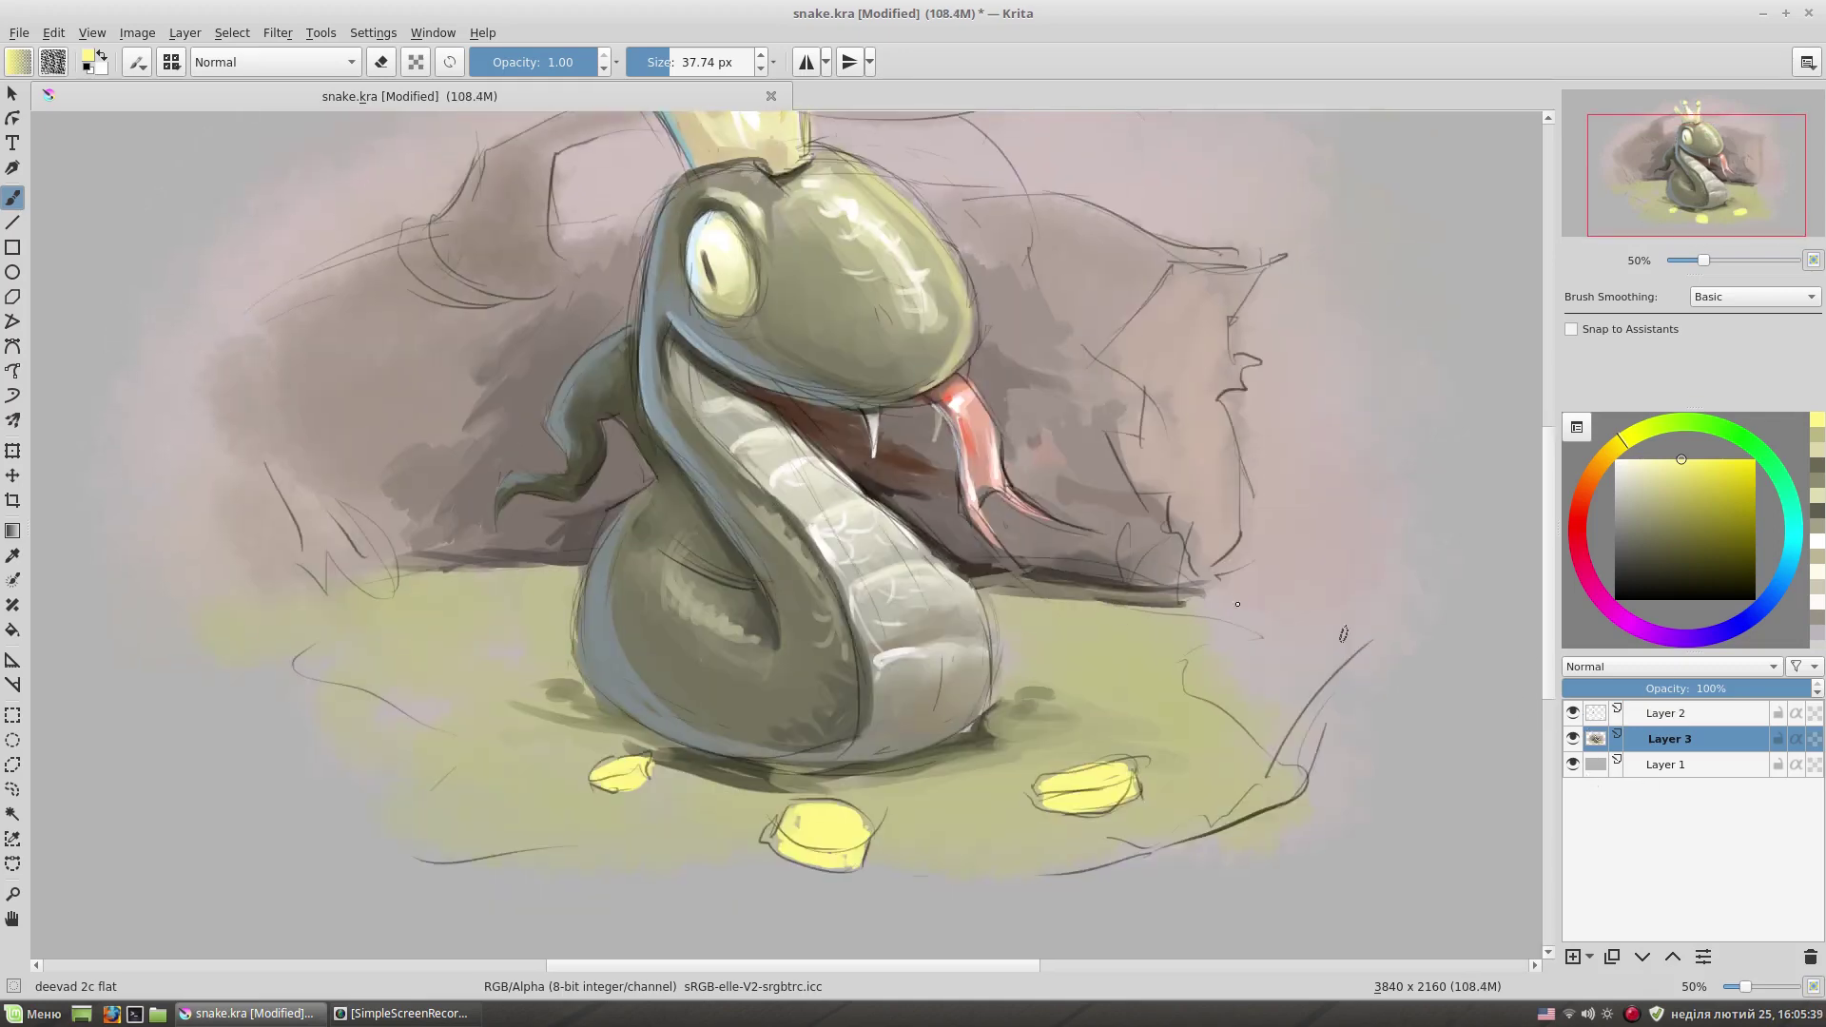
# - Paint a dark mauve pointed hat shape left of the crown, edged in light blue-grey
pyautogui.moveTo(453, 197)
pyautogui.mouseDown()
pyautogui.moveTo(545, 401)
pyautogui.moveTo(513, 380)
pyautogui.mouseUp()
pyautogui.keyDown('ctrl'); pyautogui.click(544, 401); pyautogui.keyUp('ctrl')
pyautogui.moveTo(599, 290); pyautogui.dragTo(538, 375)
pyautogui.moveTo(656, 278); pyautogui.dragTo(623, 404)
pyautogui.keyDown('ctrl'); pyautogui.click(663, 252); pyautogui.keyUp('ctrl')
pyautogui.moveTo(663, 252)
pyautogui.mouseDown()
pyautogui.moveTo(609, 268)
pyautogui.moveTo(585, 241)
pyautogui.moveTo(547, 314)
pyautogui.moveTo(628, 220)
pyautogui.mouseUp()
pyautogui.keyDown('ctrl'); pyautogui.click(575, 252); pyautogui.keyUp('ctrl')
pyautogui.keyDown('ctrl'); pyautogui.click(568, 271); pyautogui.keyUp('ctrl')
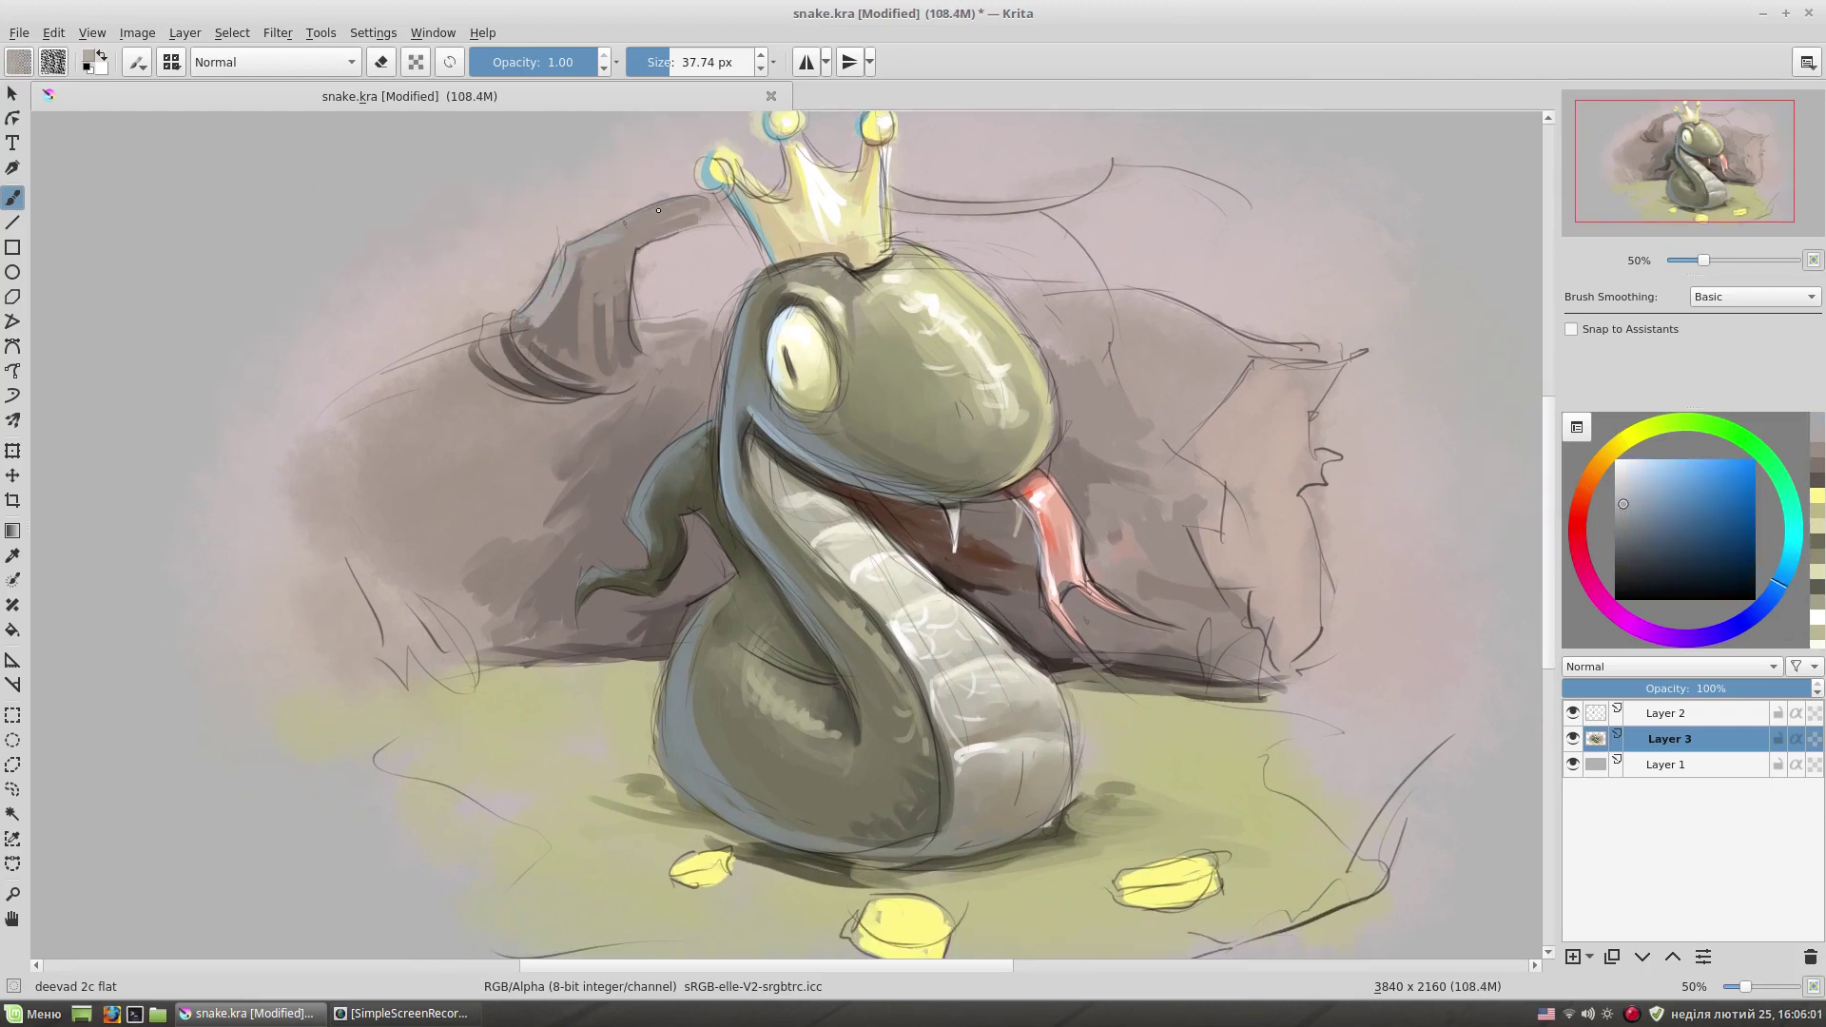
pyautogui.moveTo(495, 356)
pyautogui.mouseDown()
pyautogui.moveTo(523, 350)
pyautogui.moveTo(356, 366)
pyautogui.mouseUp()
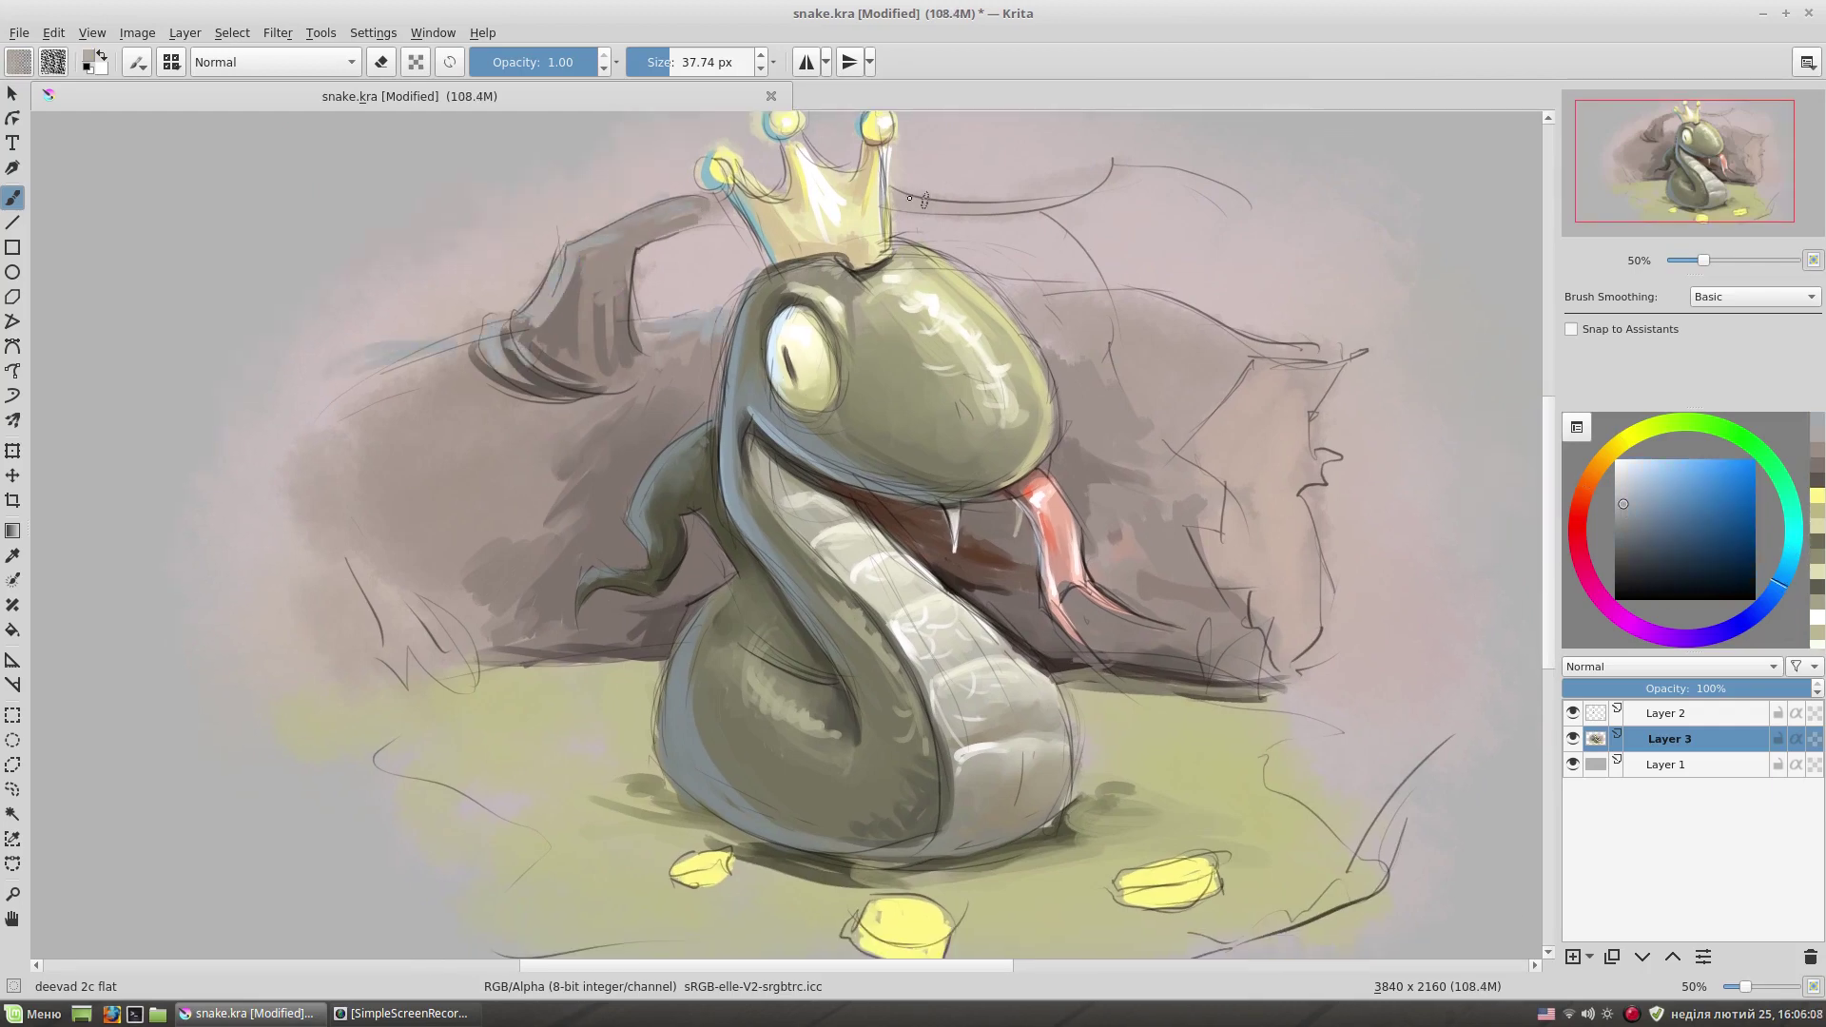
# - Paint dark strokes and peach highlights along the back rock ridge
pyautogui.moveTo(1108, 306); pyautogui.dragTo(982, 307)
pyautogui.keyDown('ctrl'); pyautogui.click(1073, 411); pyautogui.keyUp('ctrl')
pyautogui.moveTo(1063, 422)
pyautogui.mouseDown()
pyautogui.moveTo(1130, 338)
pyautogui.moveTo(1204, 334)
pyautogui.moveTo(1093, 557)
pyautogui.mouseUp()
pyautogui.keyDown('ctrl'); pyautogui.click(1176, 430); pyautogui.keyUp('ctrl')
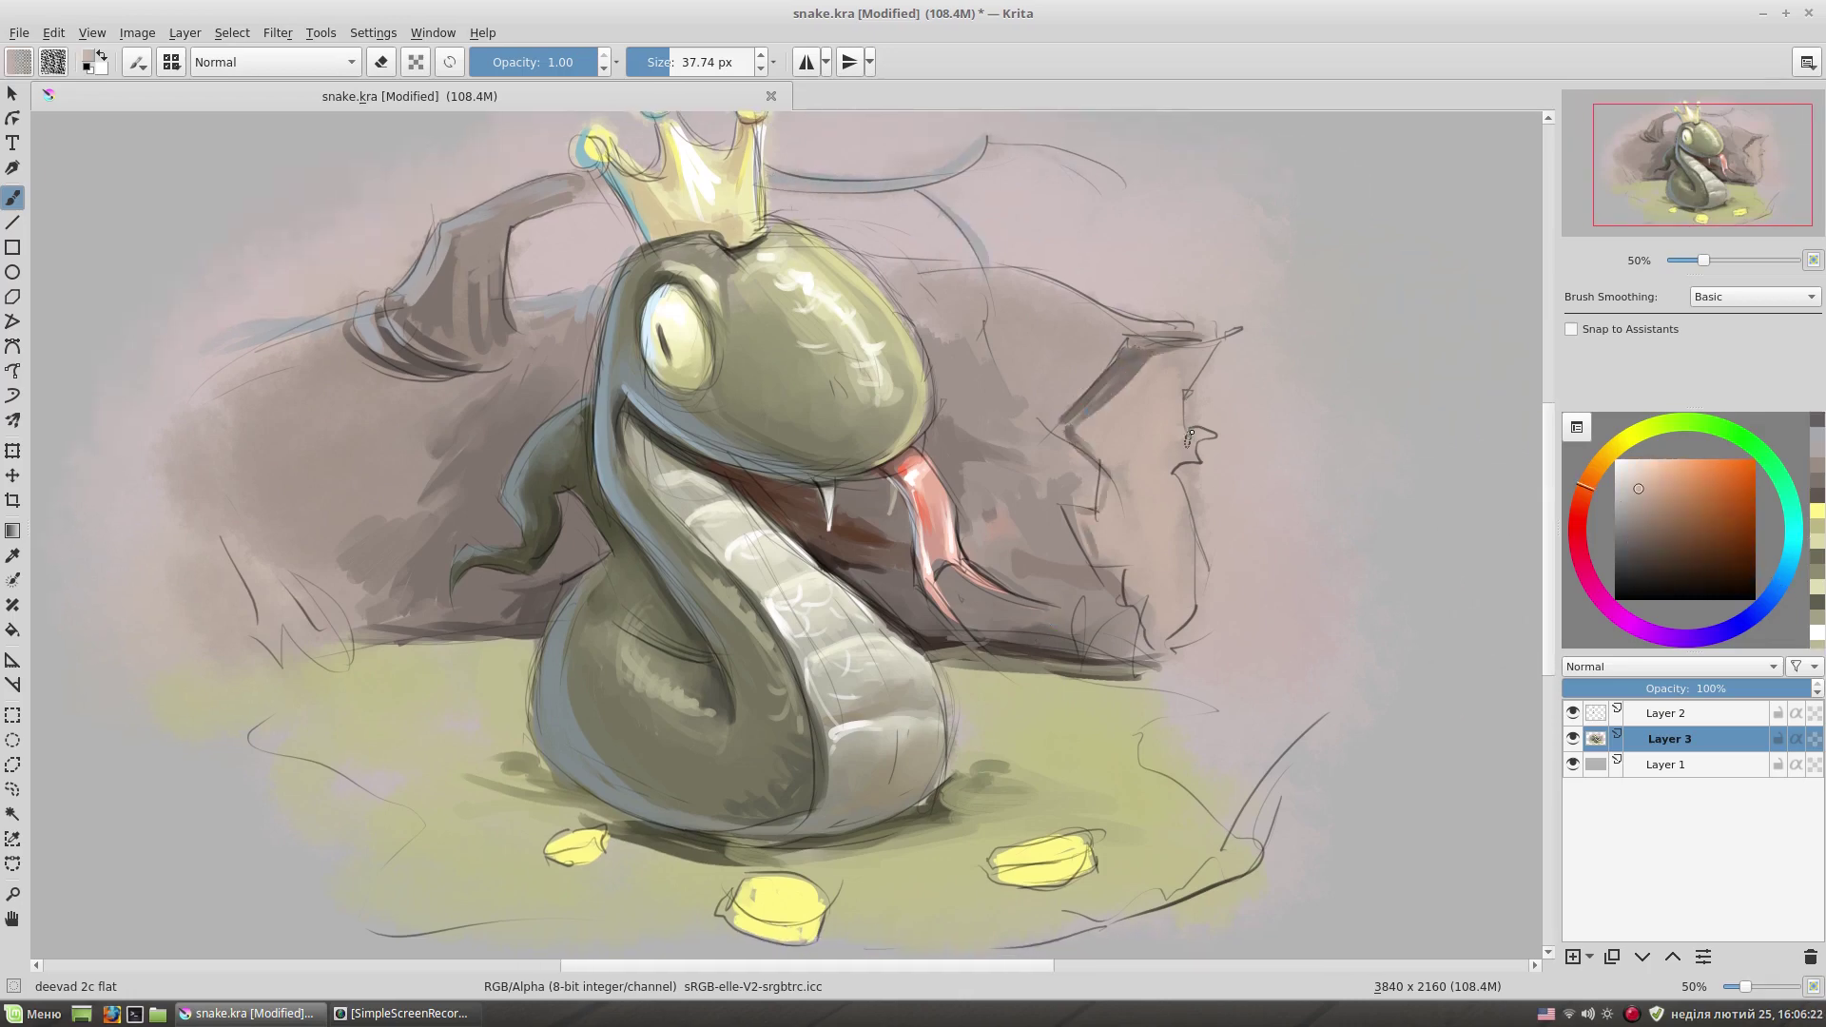
pyautogui.moveTo(1118, 338); pyautogui.dragTo(1047, 419)
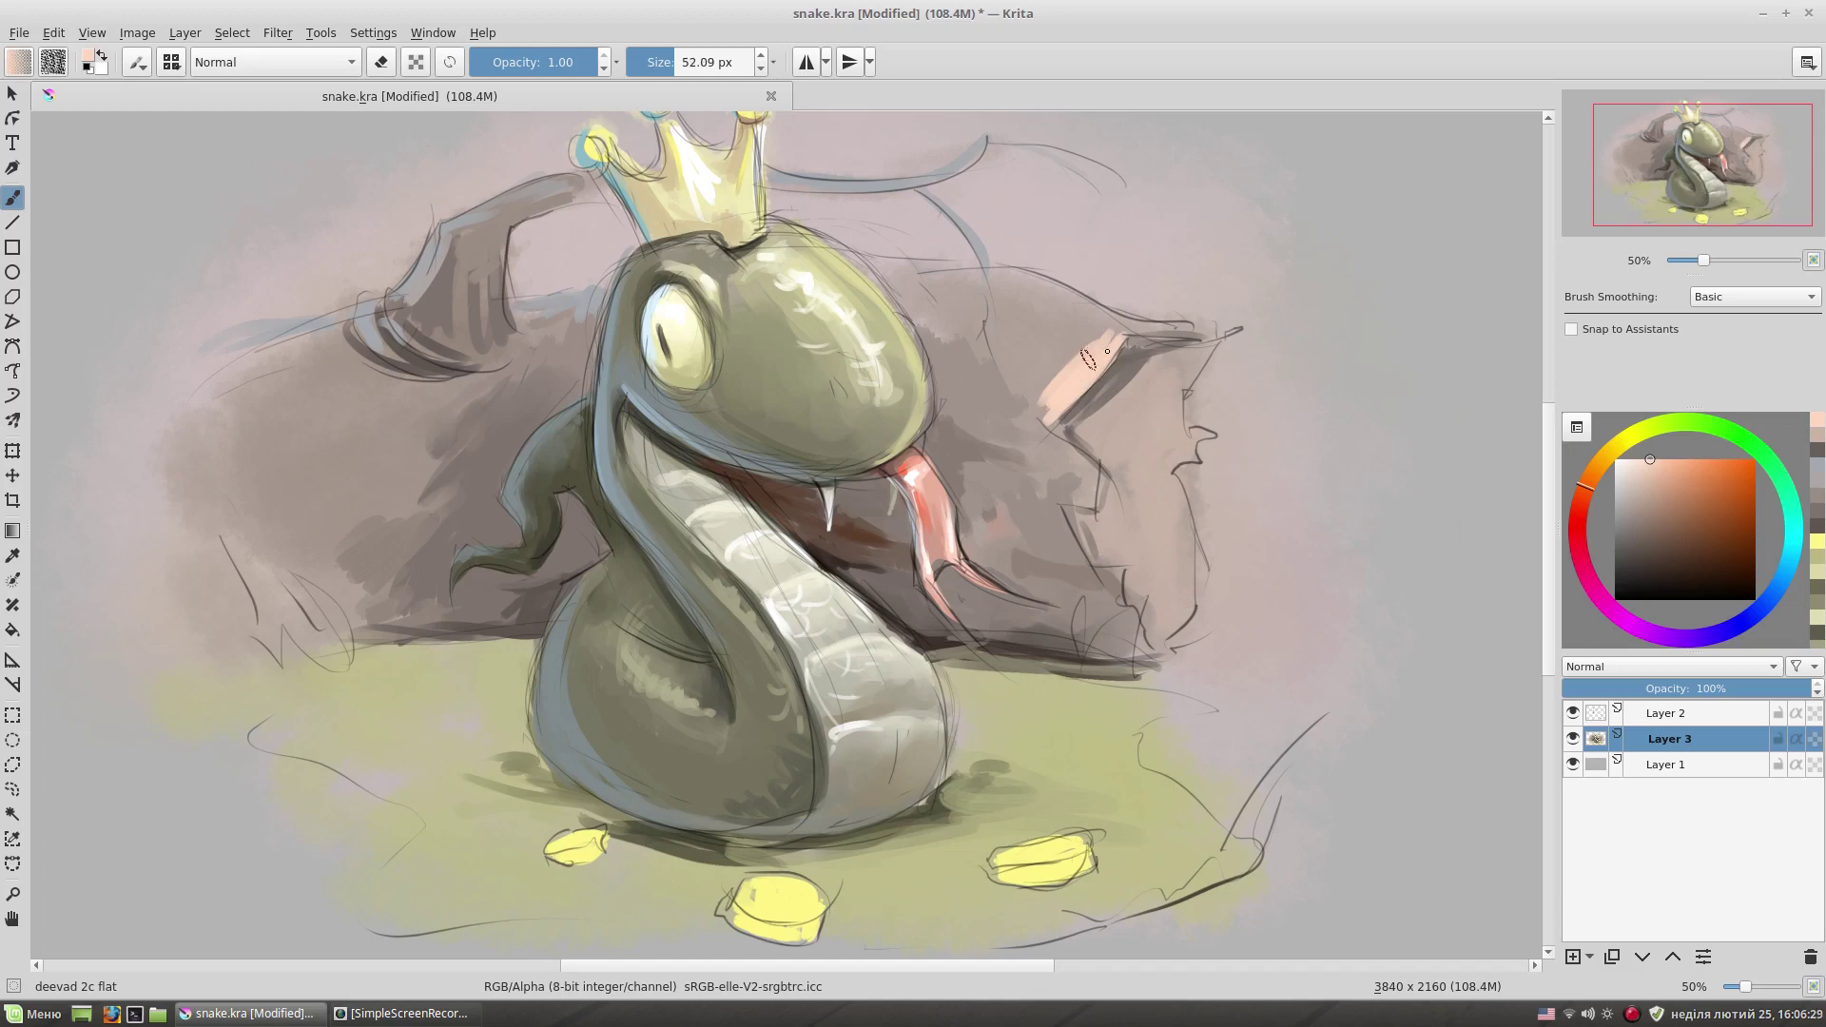
pyautogui.keyDown('ctrl'); pyautogui.click(1074, 368); pyautogui.keyUp('ctrl')
pyautogui.moveTo(1180, 325); pyautogui.dragTo(1111, 344)
pyautogui.moveTo(1102, 426)
pyautogui.mouseDown()
pyautogui.moveTo(1054, 496)
pyautogui.moveTo(980, 380)
pyautogui.moveTo(1113, 371)
pyautogui.mouseUp()
pyautogui.keyDown('ctrl'); pyautogui.click(1108, 418); pyautogui.keyUp('ctrl')
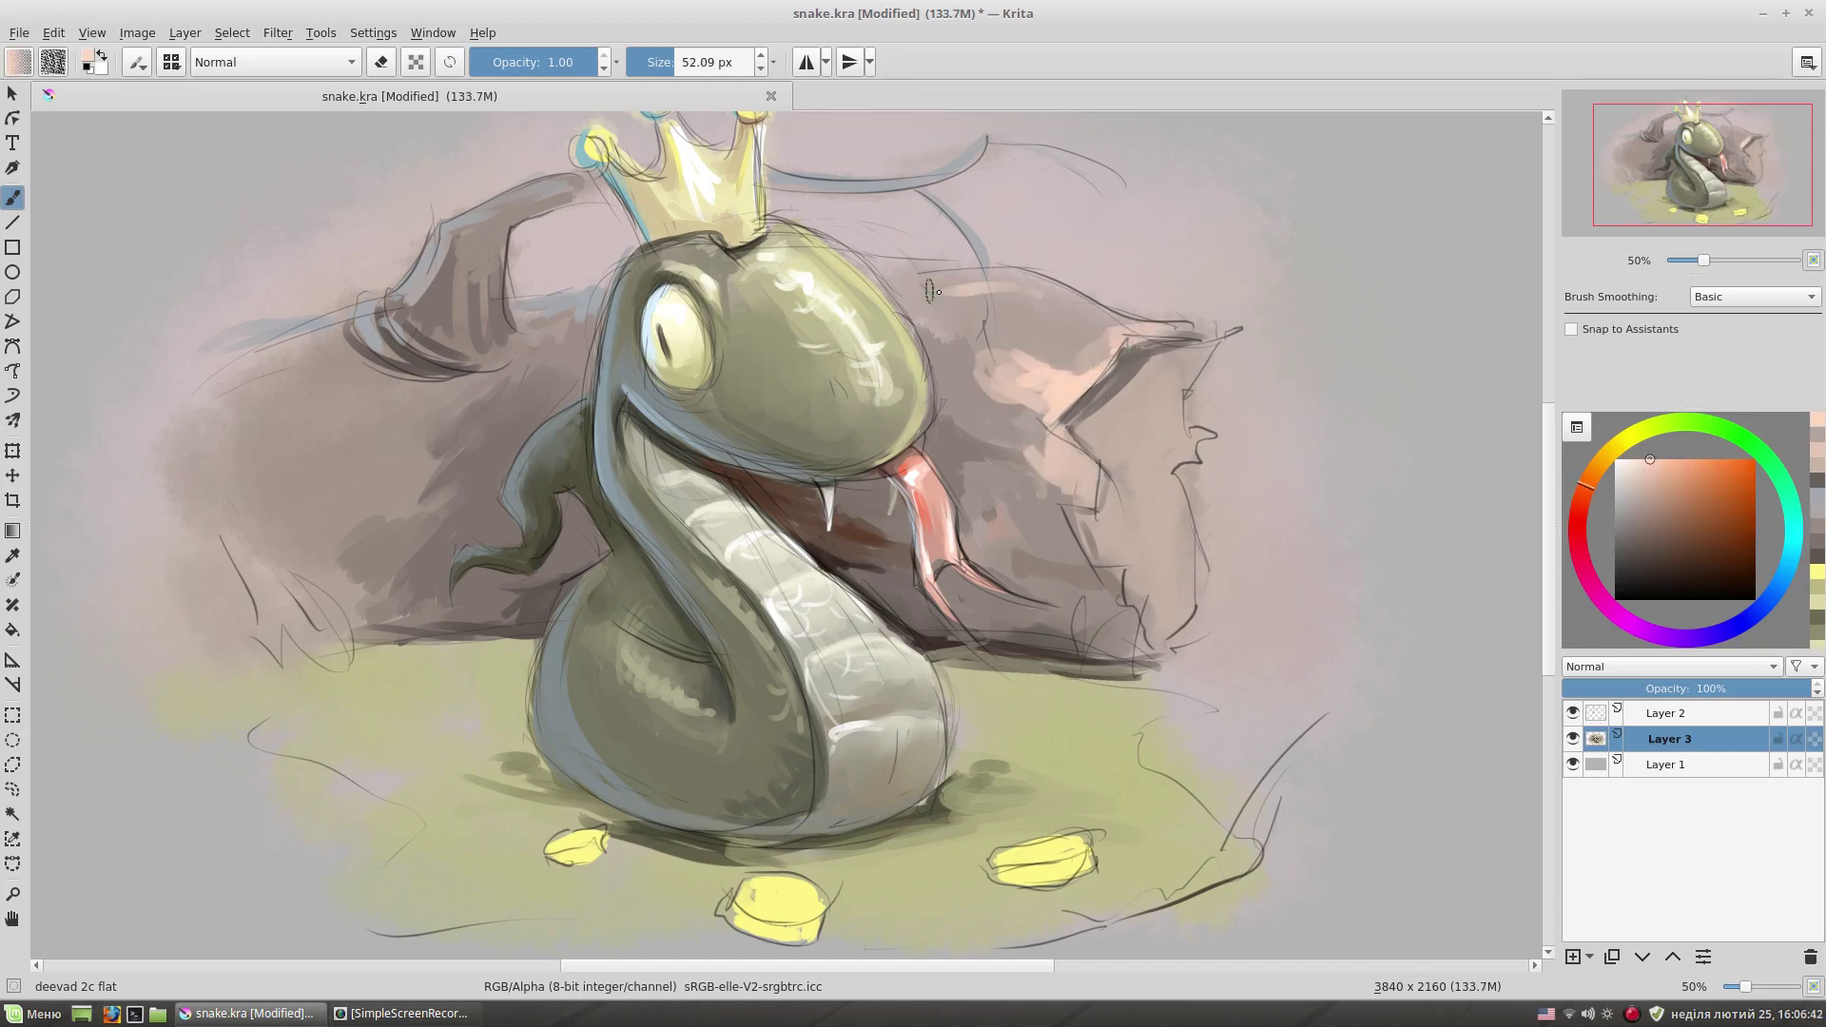
# - With Layer 2 hidden, add a stroke to the background rocks, then show Layer 2 again
pyautogui.click(1572, 713)
pyautogui.keyDown('ctrl'); pyautogui.click(977, 443); pyautogui.keyUp('ctrl')
pyautogui.moveTo(968, 440)
pyautogui.mouseDown()
pyautogui.moveTo(1023, 407)
pyautogui.moveTo(1000, 357)
pyautogui.mouseUp()
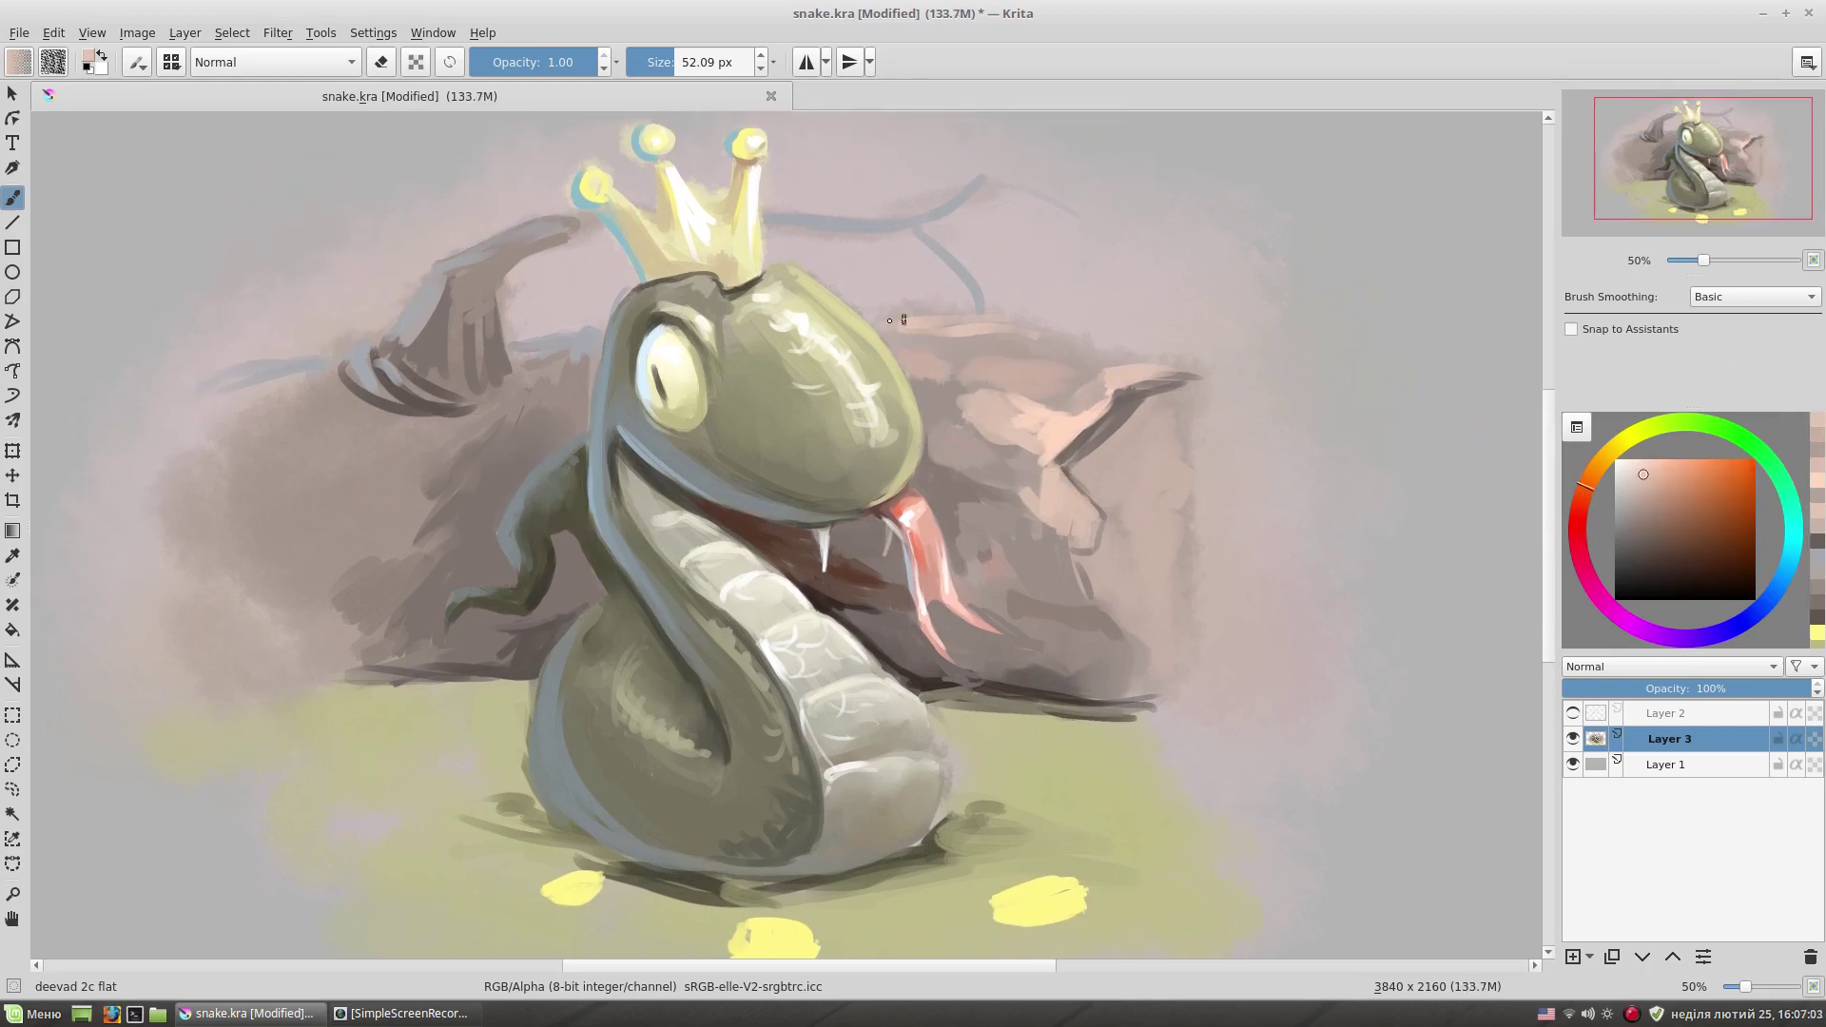
pyautogui.scroll(-2, 1236, 314)
pyautogui.keyDown('ctrl'); pyautogui.click(1169, 311); pyautogui.keyUp('ctrl')
pyautogui.click(1572, 712)
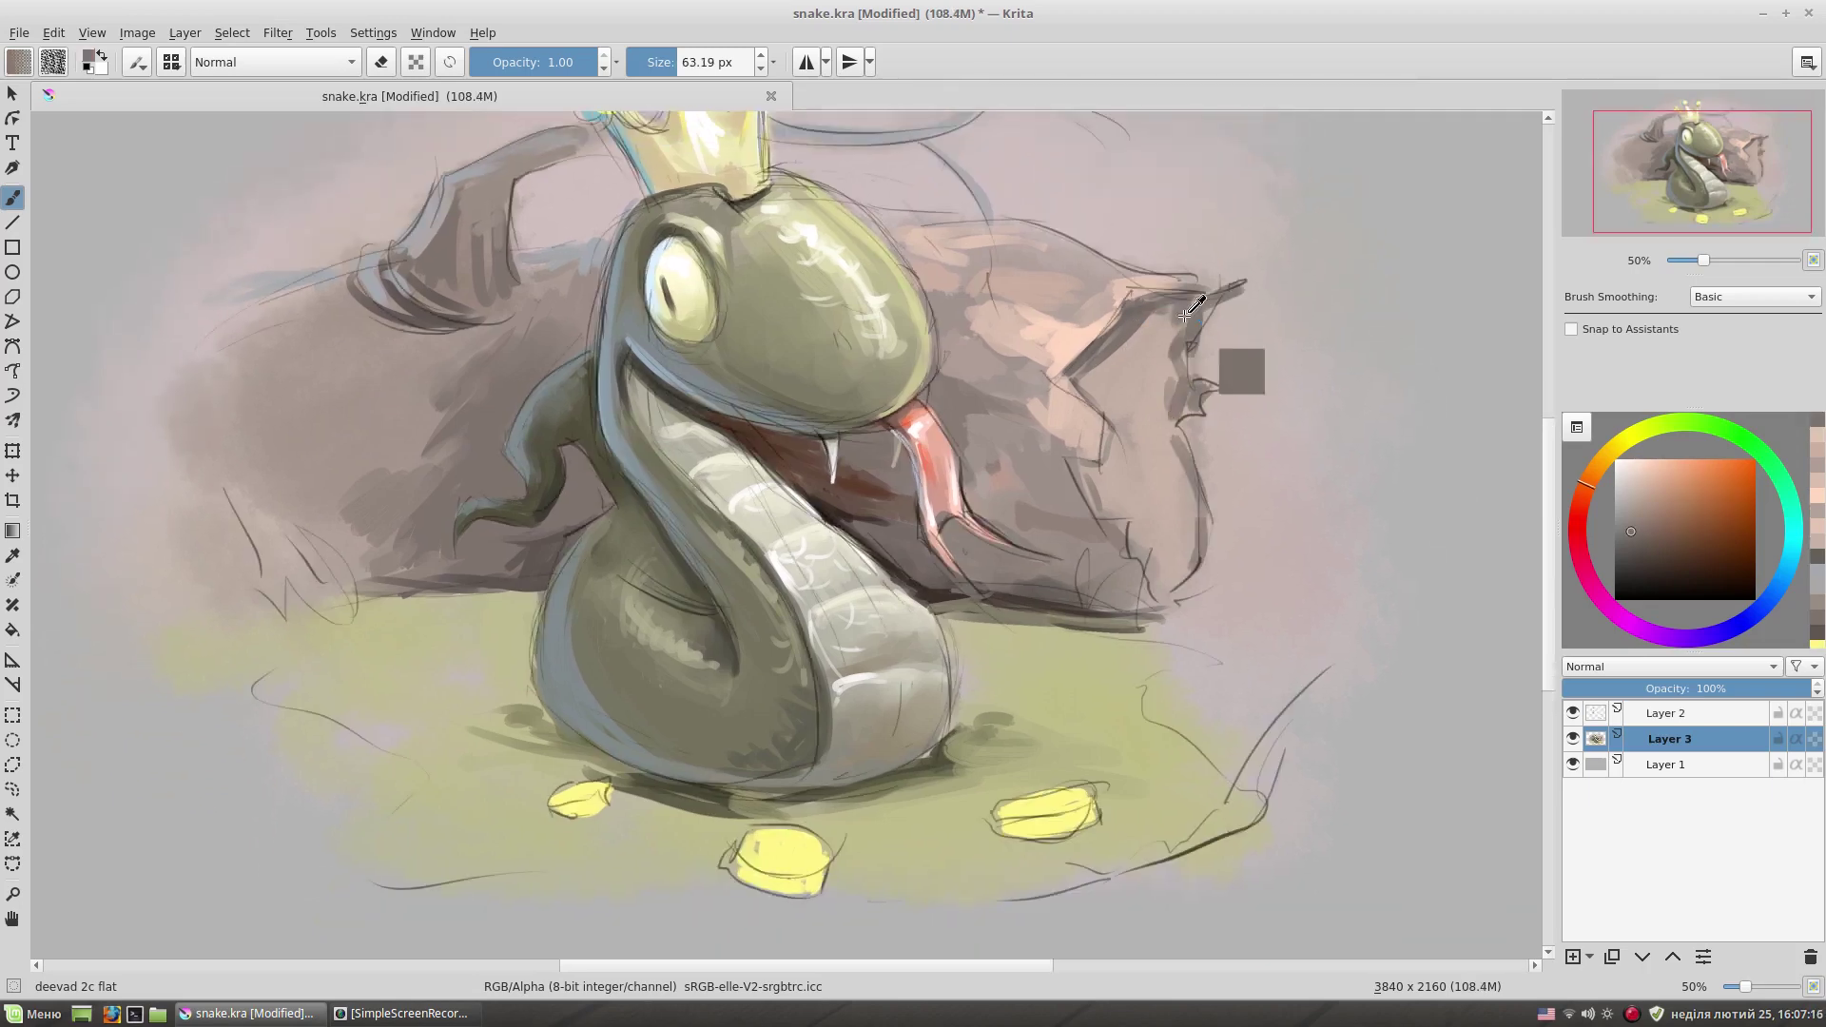
# - Hide Layer 2's sketch, then paint light and dark grey-brown strokes on the right rock
pyautogui.click(1572, 712)
pyautogui.click(1621, 488)
pyautogui.moveTo(1122, 381); pyautogui.dragTo(1161, 504)
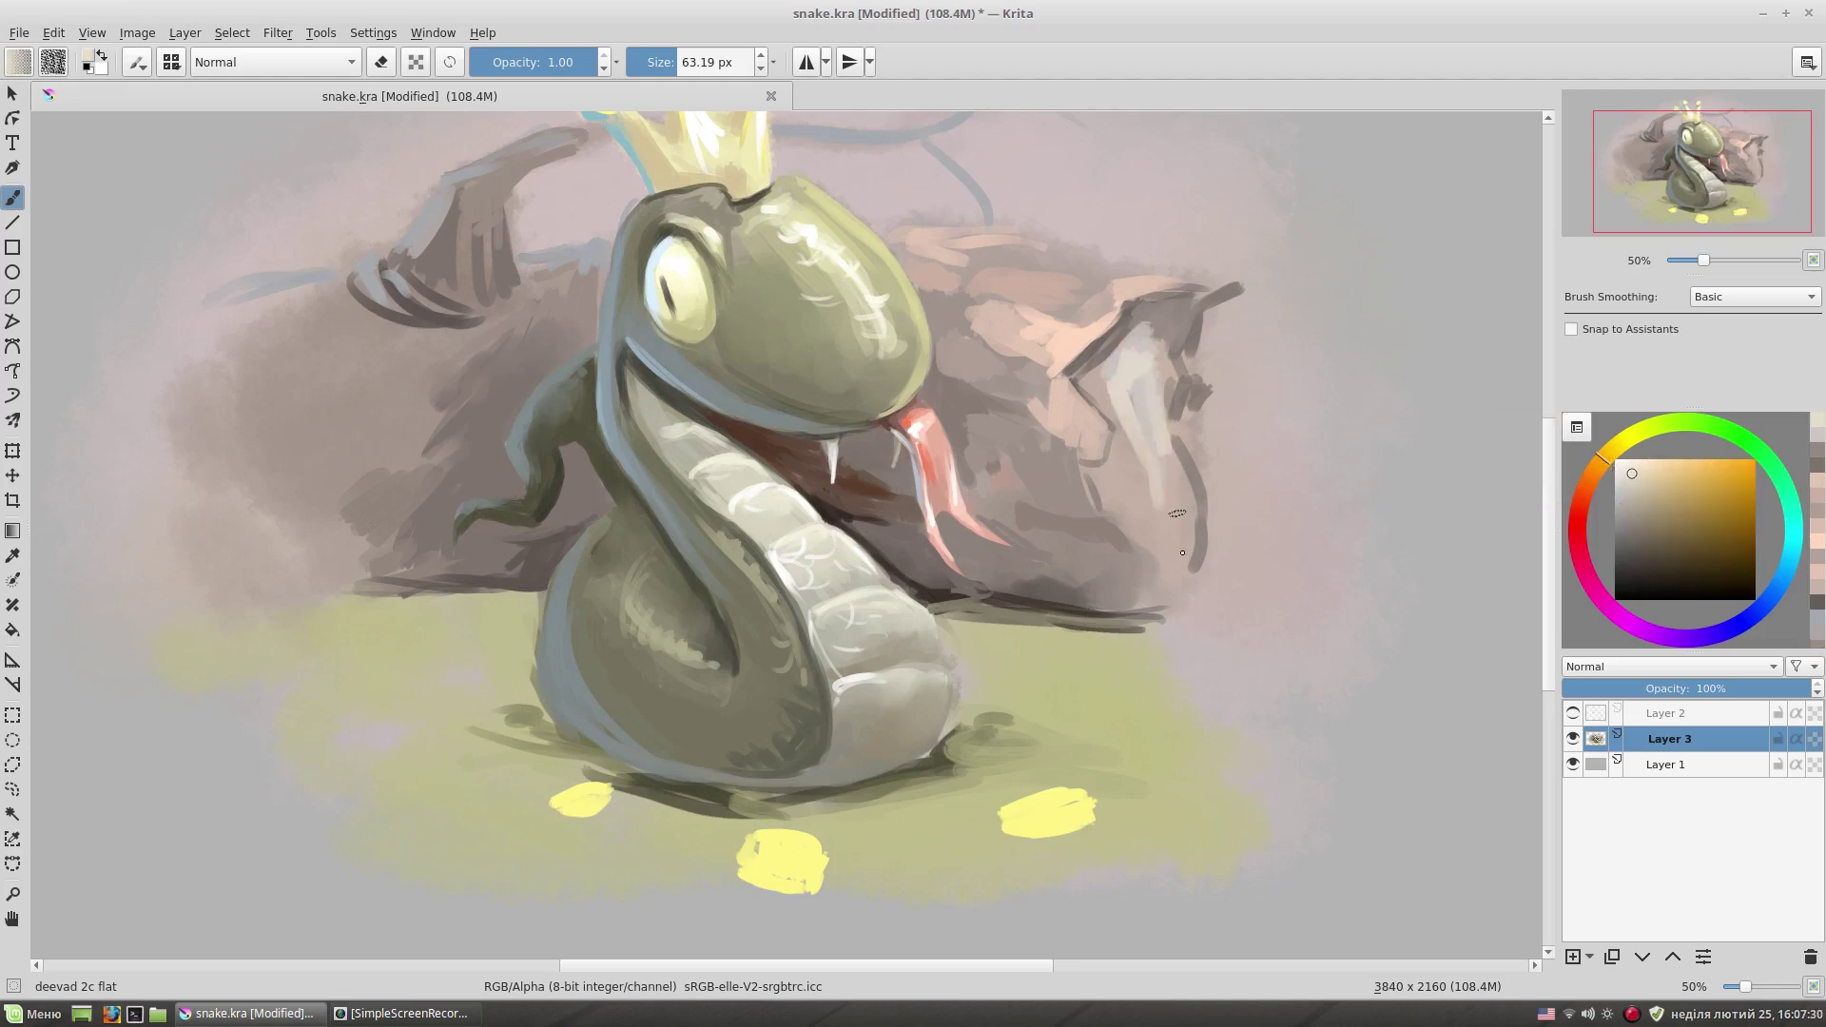
pyautogui.moveTo(1103, 437); pyautogui.dragTo(1175, 580)
pyautogui.scroll(2, 1033, 424)
pyautogui.keyDown('ctrl'); pyautogui.click(1180, 447); pyautogui.keyUp('ctrl')
pyautogui.moveTo(1142, 438)
pyautogui.mouseDown()
pyautogui.moveTo(1141, 590)
pyautogui.moveTo(1189, 637)
pyautogui.moveTo(1175, 660)
pyautogui.mouseUp()
# - Block in a dark purple wing shape over the rock with a smaller brush
pyautogui.click(1648, 542)
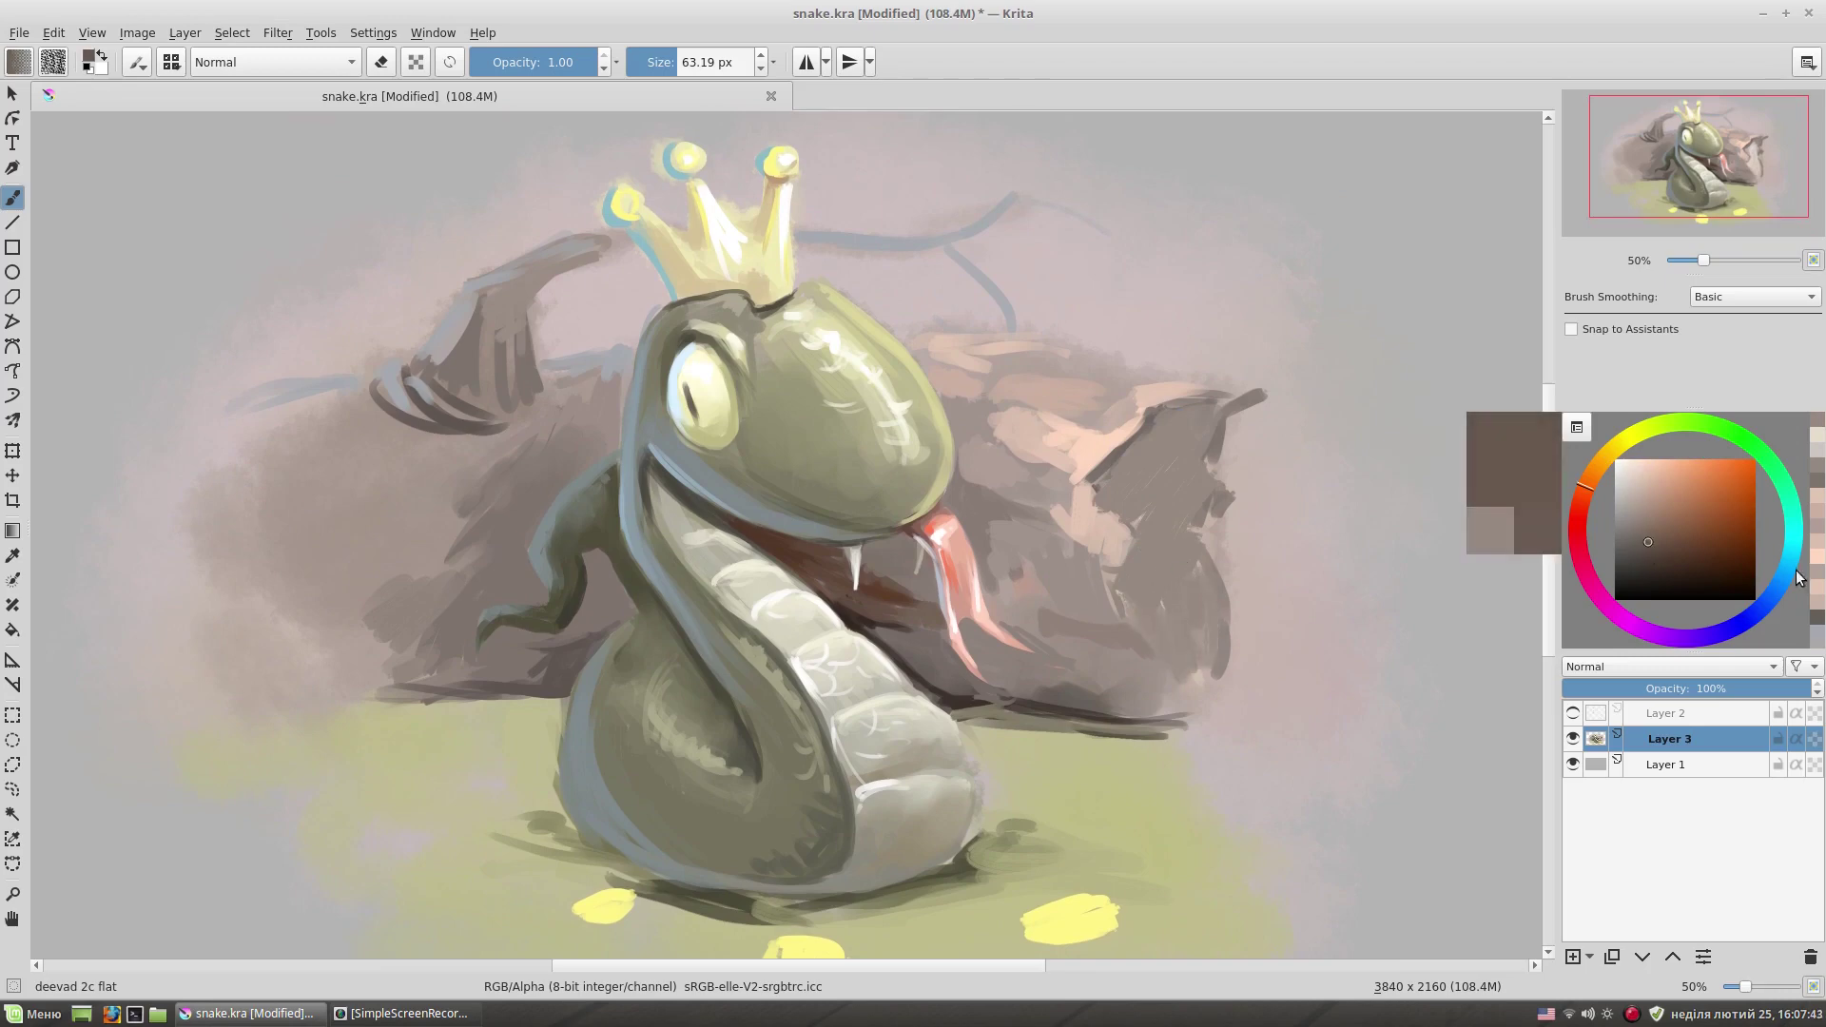
pyautogui.click(1678, 636)
pyautogui.press('[')
pyautogui.click(1626, 547)
pyautogui.moveTo(1146, 418)
pyautogui.mouseDown()
pyautogui.moveTo(1203, 404)
pyautogui.moveTo(1208, 514)
pyautogui.mouseUp()
pyautogui.moveTo(1208, 409); pyautogui.dragTo(1104, 494)
pyautogui.moveTo(1182, 445)
pyautogui.mouseDown()
pyautogui.moveTo(1103, 505)
pyautogui.moveTo(1265, 390)
pyautogui.moveTo(1232, 423)
pyautogui.mouseUp()
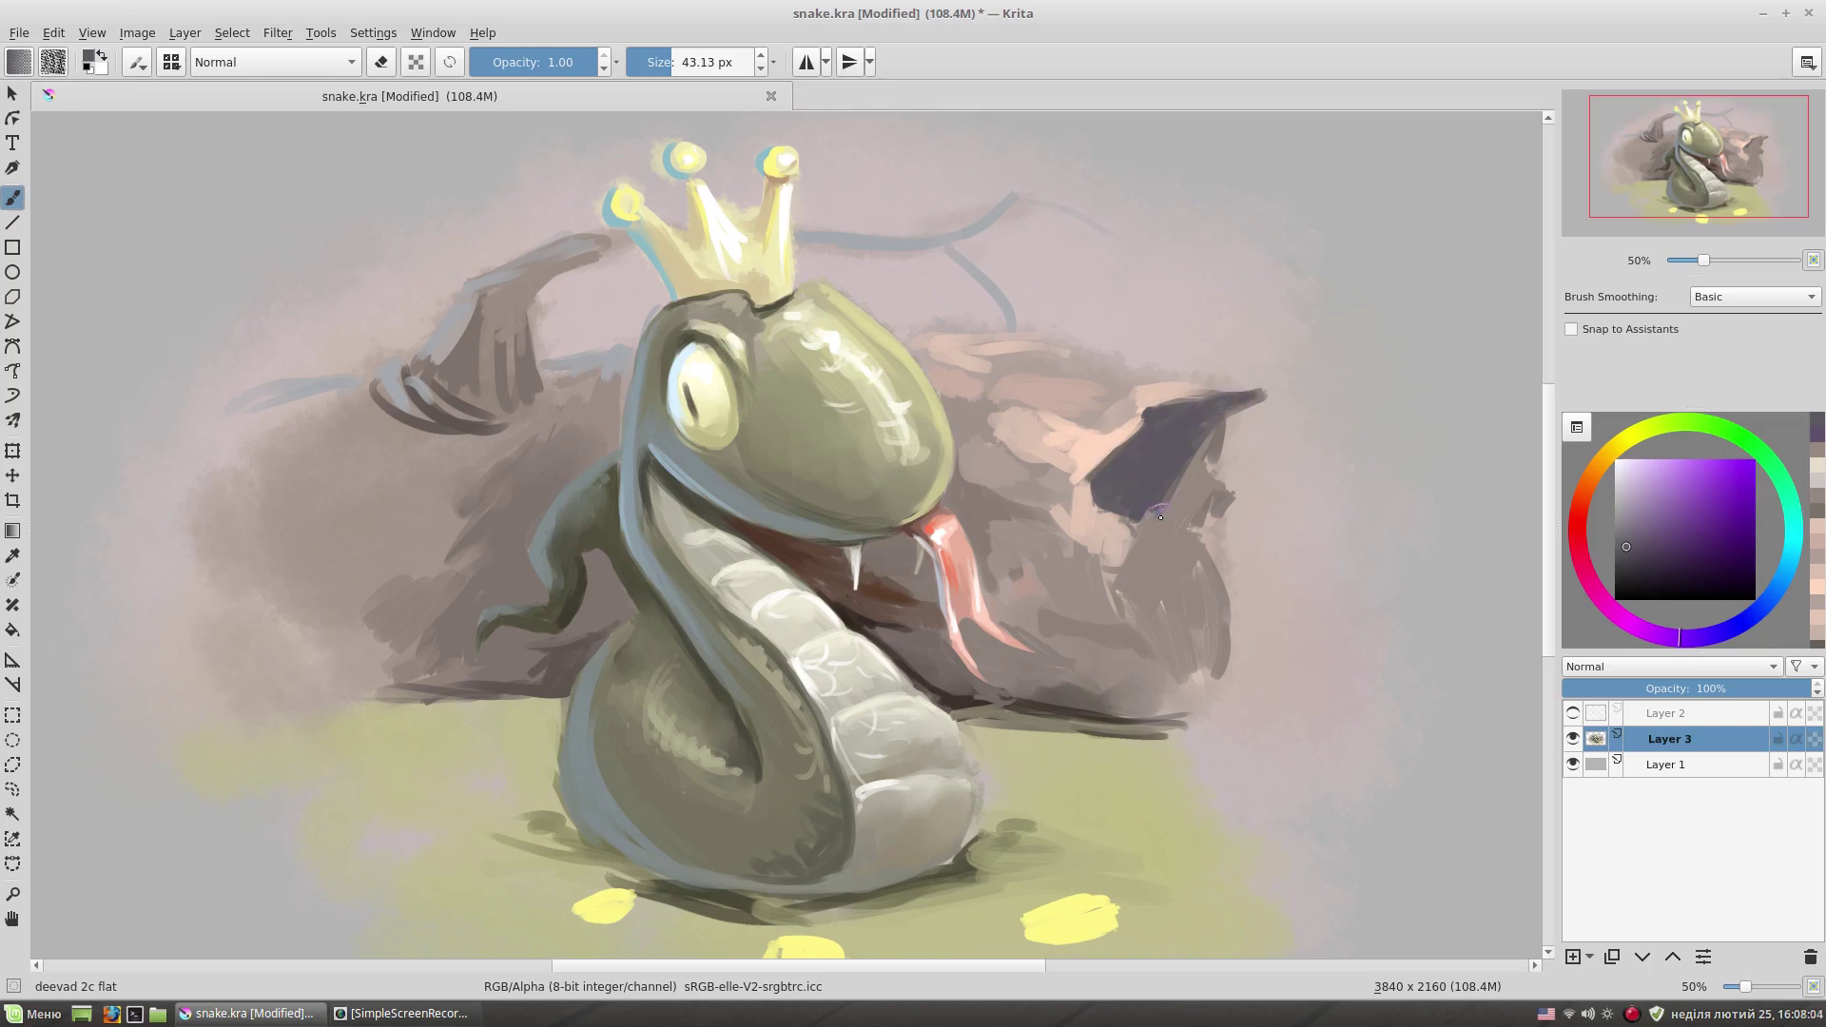
# - Edge the purple wing shape with light peach strokes
pyautogui.keyDown('ctrl'); pyautogui.click(1089, 471); pyautogui.keyUp('ctrl')
pyautogui.press('[')
pyautogui.press('[')
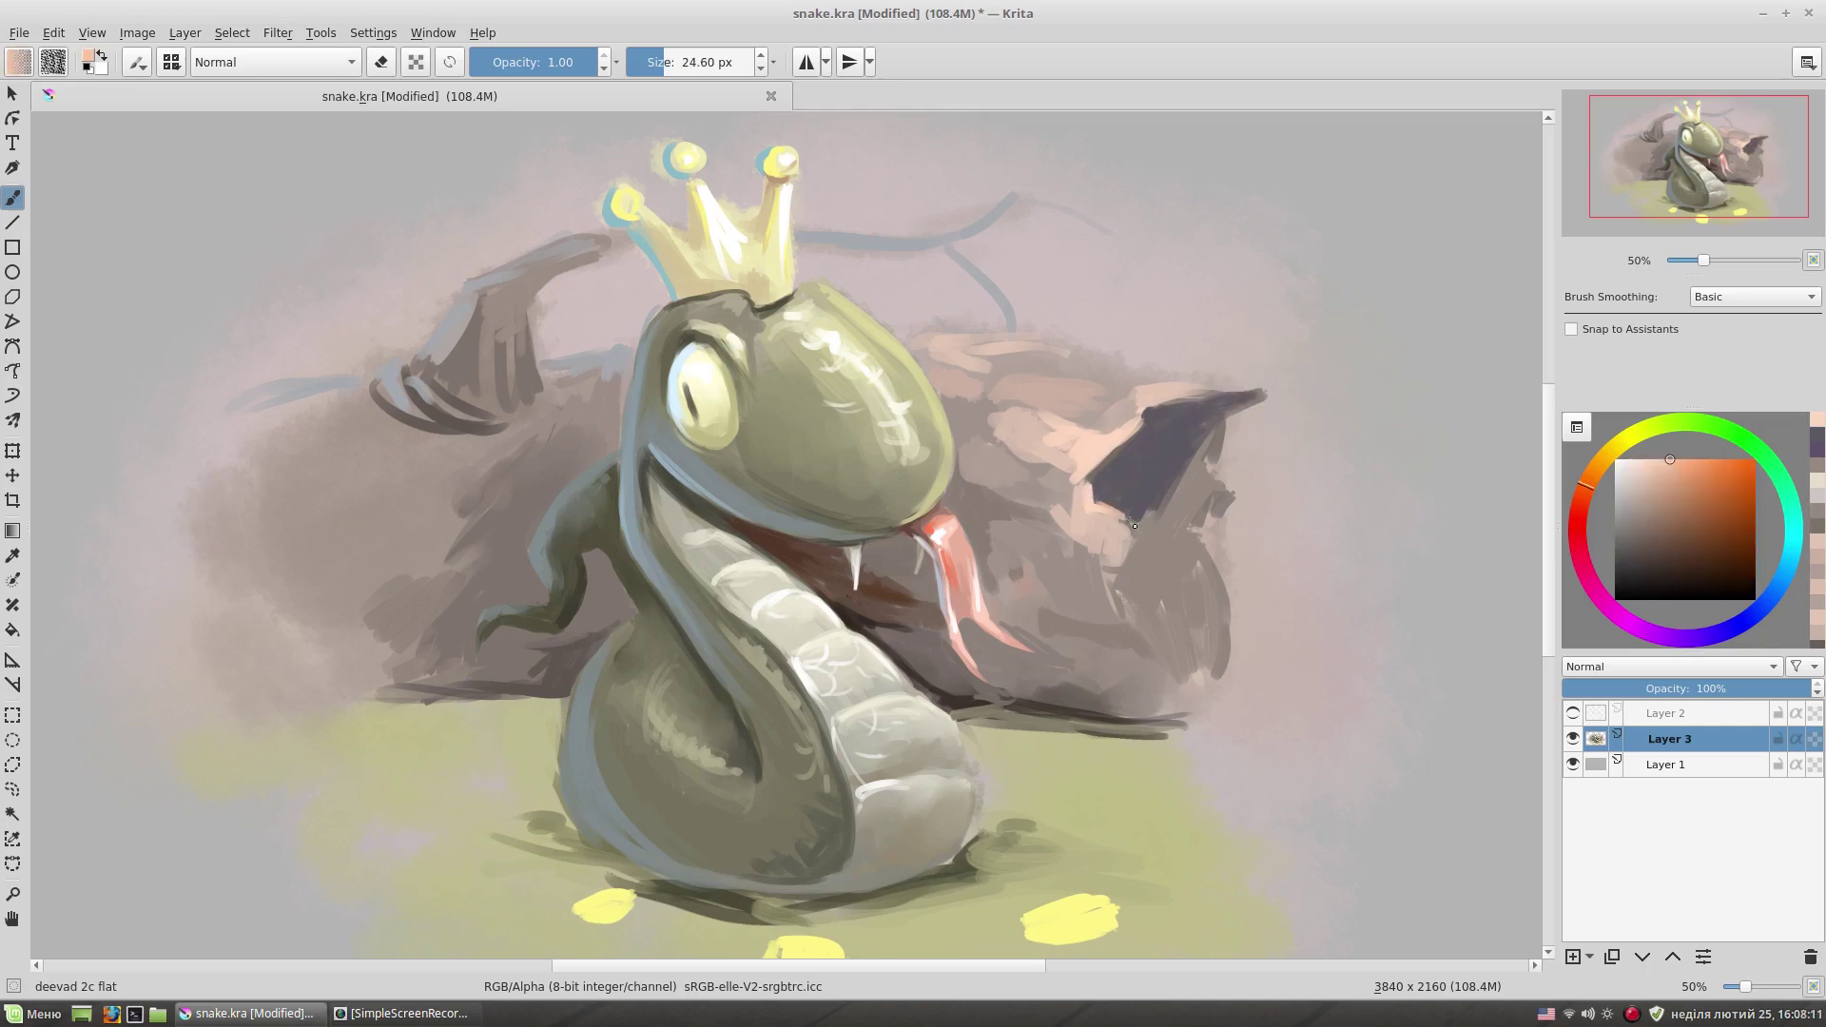
pyautogui.moveTo(1111, 510); pyautogui.dragTo(1142, 533)
pyautogui.moveTo(1147, 404); pyautogui.dragTo(1266, 390)
pyautogui.keyDown('ctrl'); pyautogui.click(1110, 422); pyautogui.keyUp('ctrl')
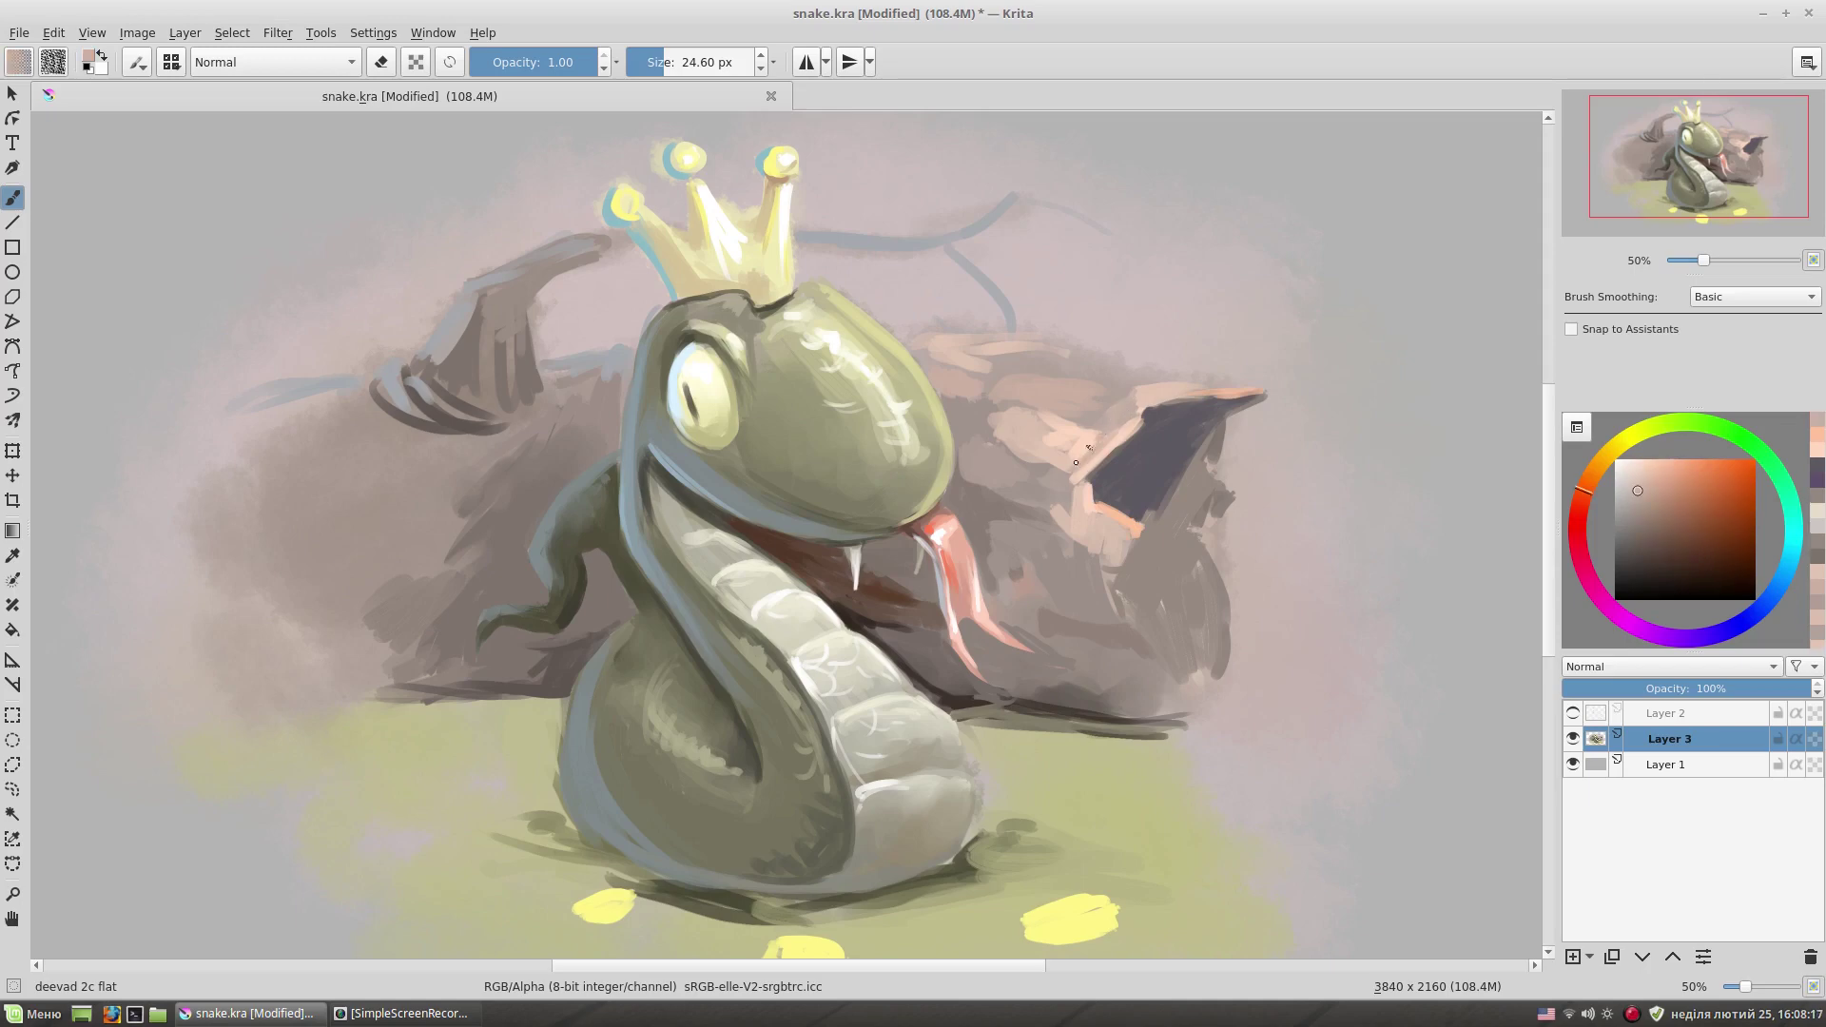
pyautogui.press(']')
pyautogui.press(']')
pyautogui.keyDown('ctrl'); pyautogui.click(1103, 418); pyautogui.keyUp('ctrl')
pyautogui.press(']')
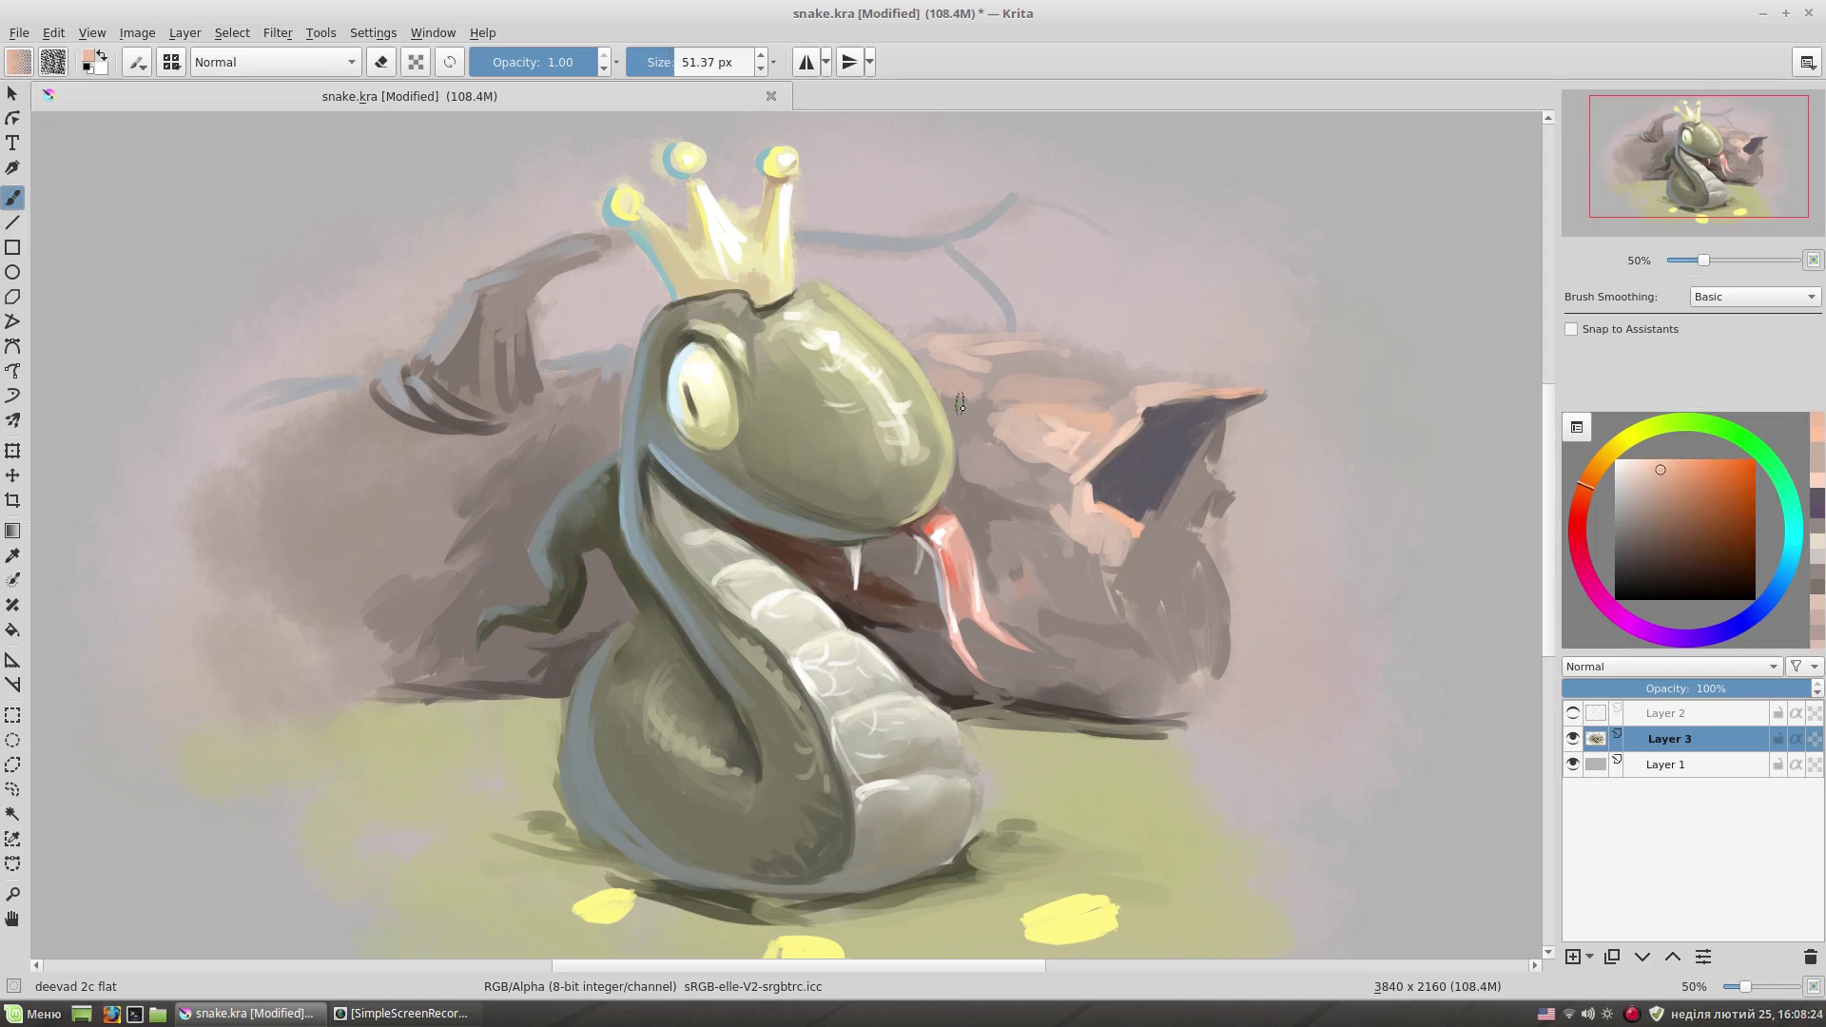
# - Extend and refine the dark purple wing shape beside the tongue
pyautogui.keyDown('ctrl'); pyautogui.click(1189, 475); pyautogui.keyUp('ctrl')
pyautogui.press('[')
pyautogui.press('[')
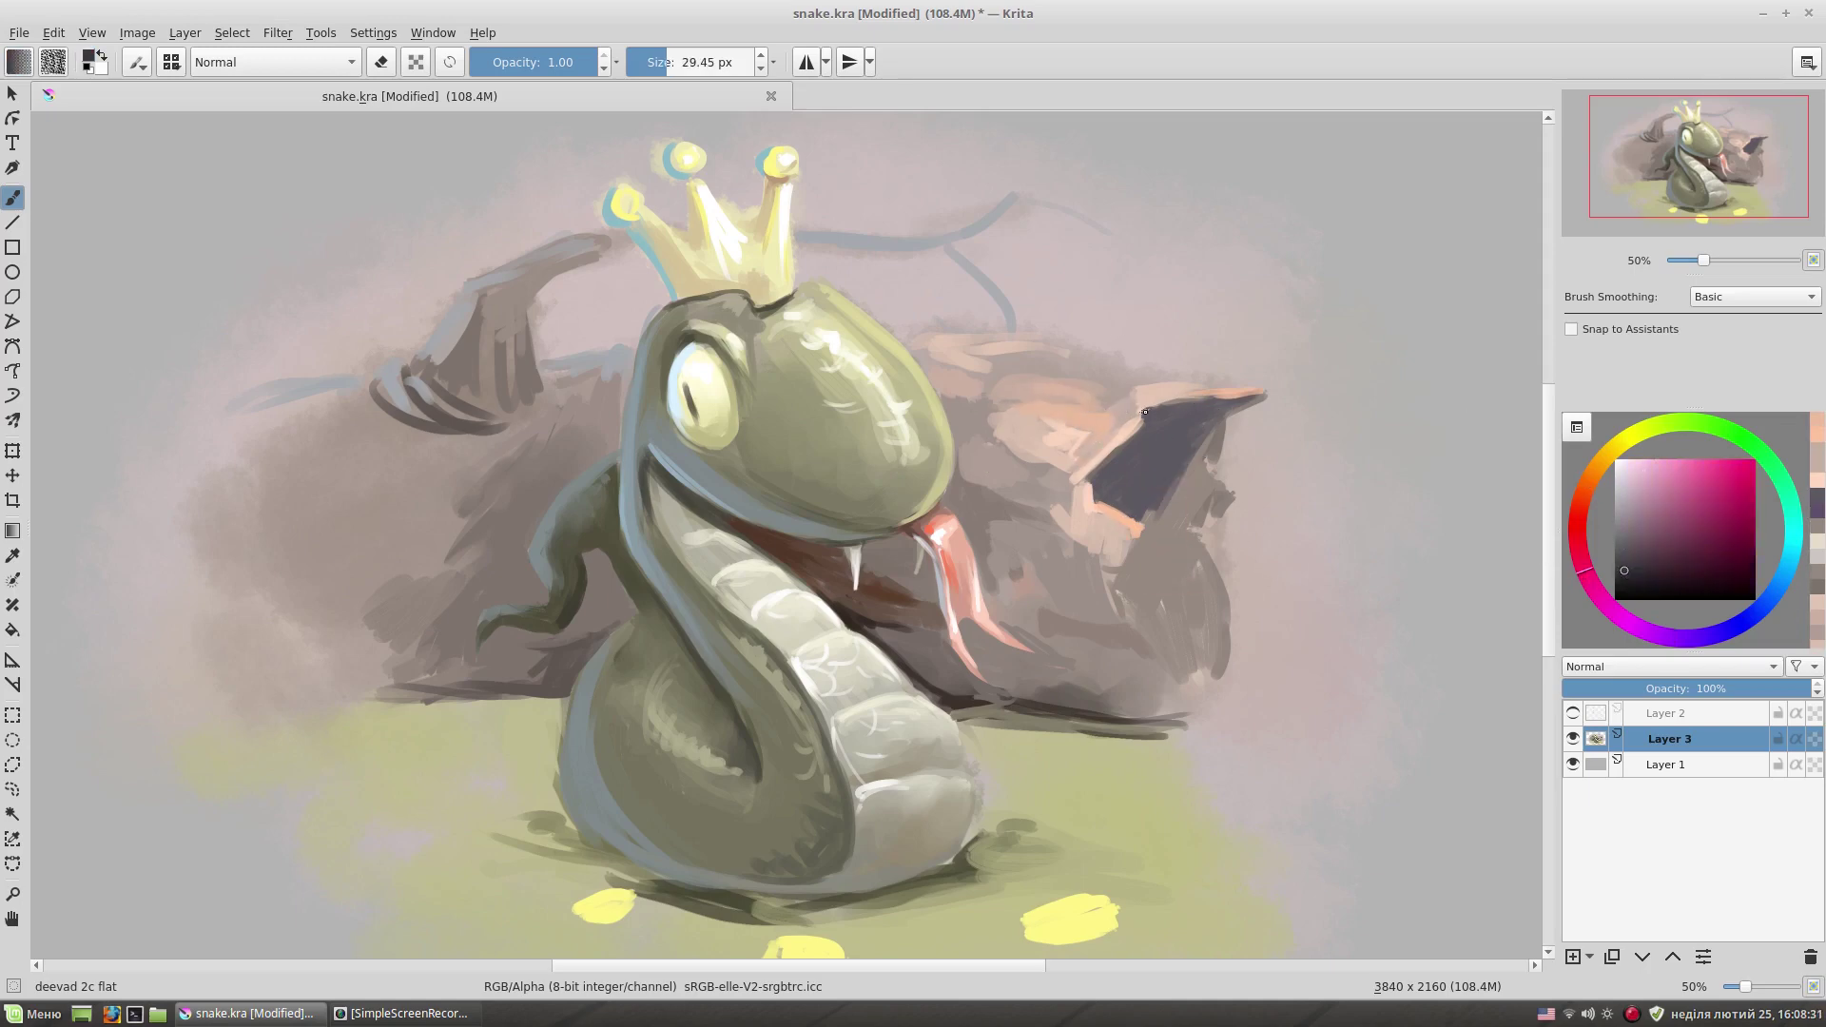
pyautogui.moveTo(1145, 412); pyautogui.dragTo(1194, 428)
pyautogui.moveTo(1104, 466)
pyautogui.mouseDown()
pyautogui.moveTo(1189, 413)
pyautogui.moveTo(1200, 490)
pyautogui.mouseUp()
pyautogui.moveTo(1094, 539); pyautogui.dragTo(1125, 525)
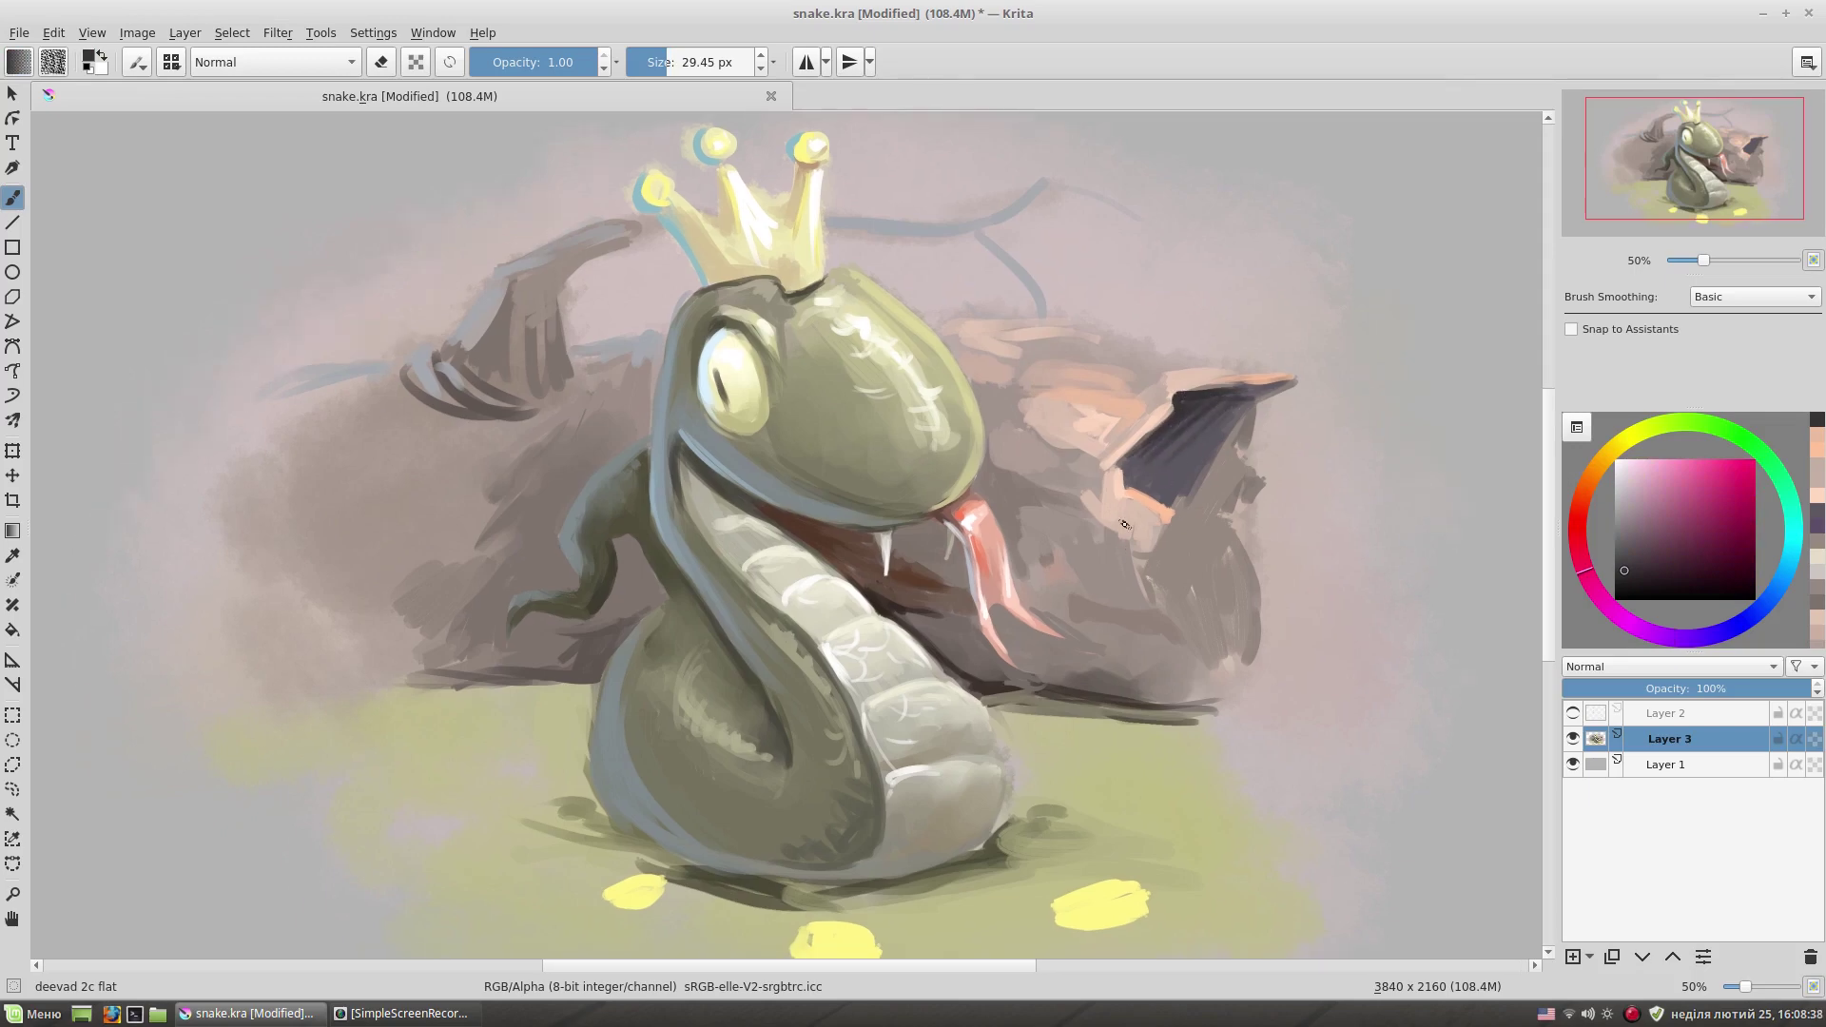
pyautogui.press(']')
pyautogui.press(']')
# - Paint reddish-brown down the wing's left side, pink highlights on its right, and a dark mauve edge
pyautogui.keyDown('ctrl'); pyautogui.click(948, 597); pyautogui.keyUp('ctrl')
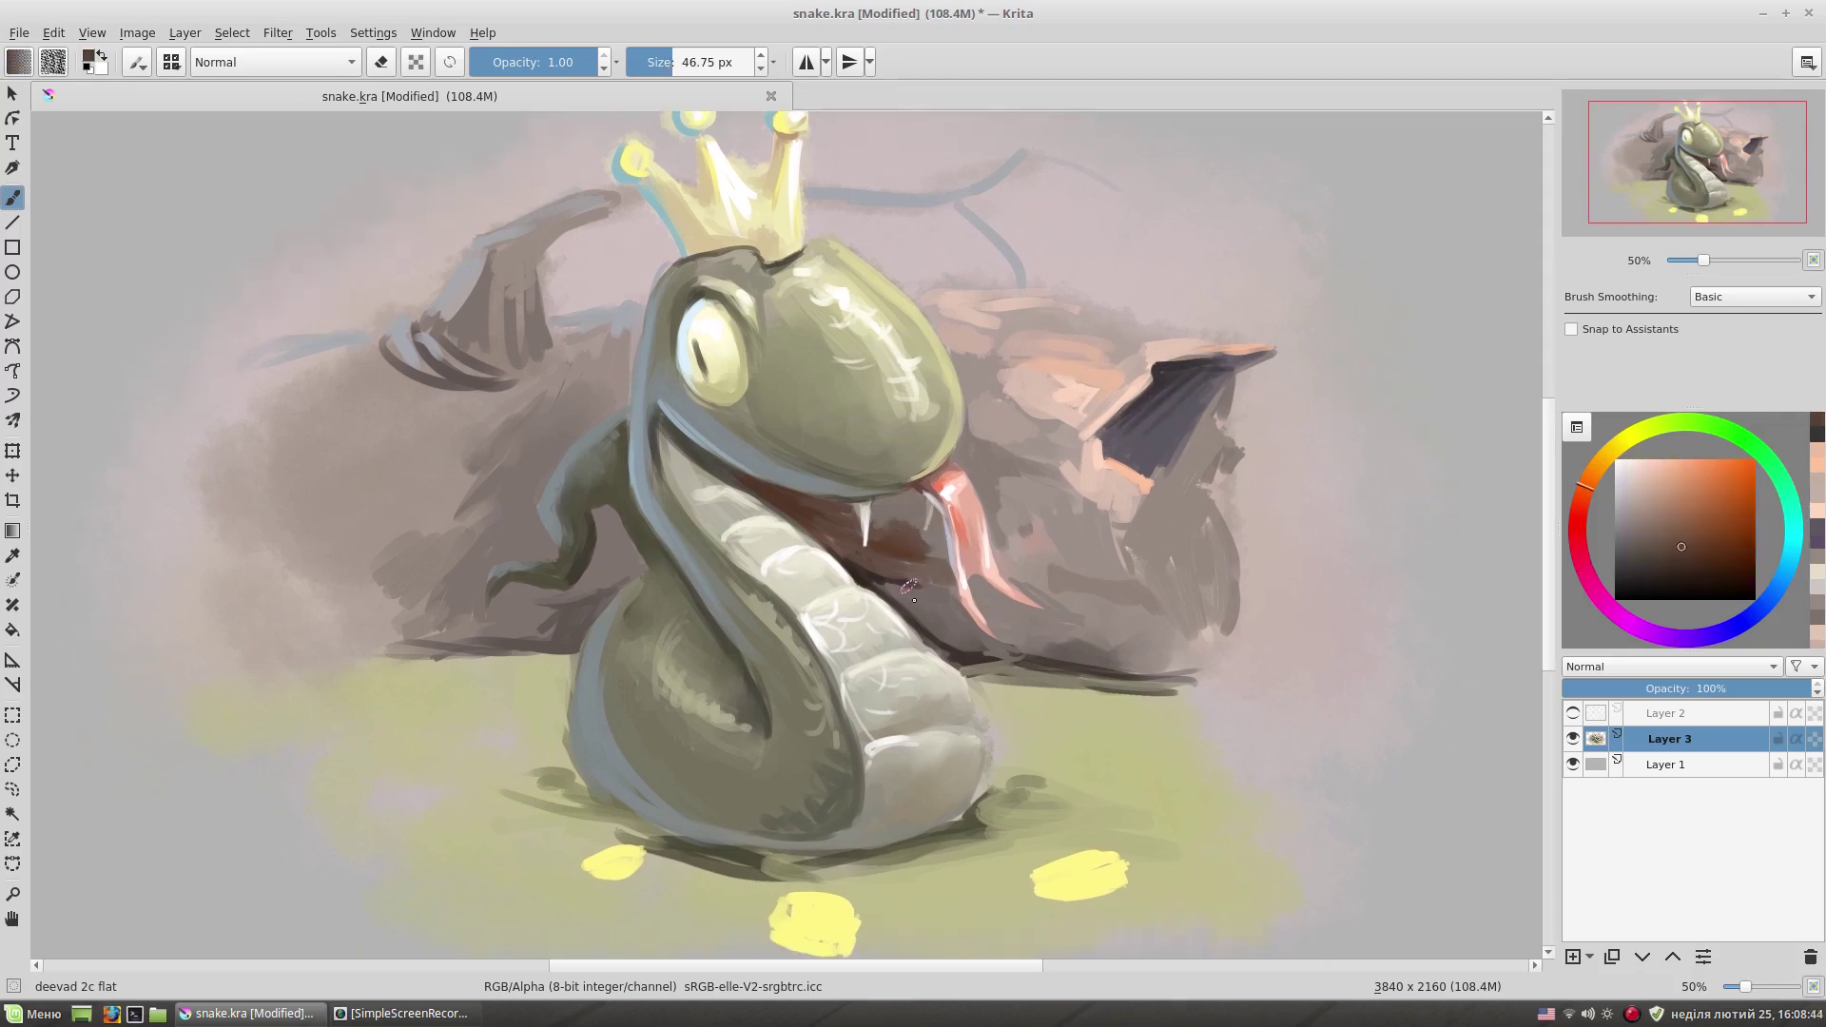
pyautogui.moveTo(1146, 489)
pyautogui.mouseDown()
pyautogui.moveTo(1146, 608)
pyautogui.moveTo(1184, 666)
pyautogui.mouseUp()
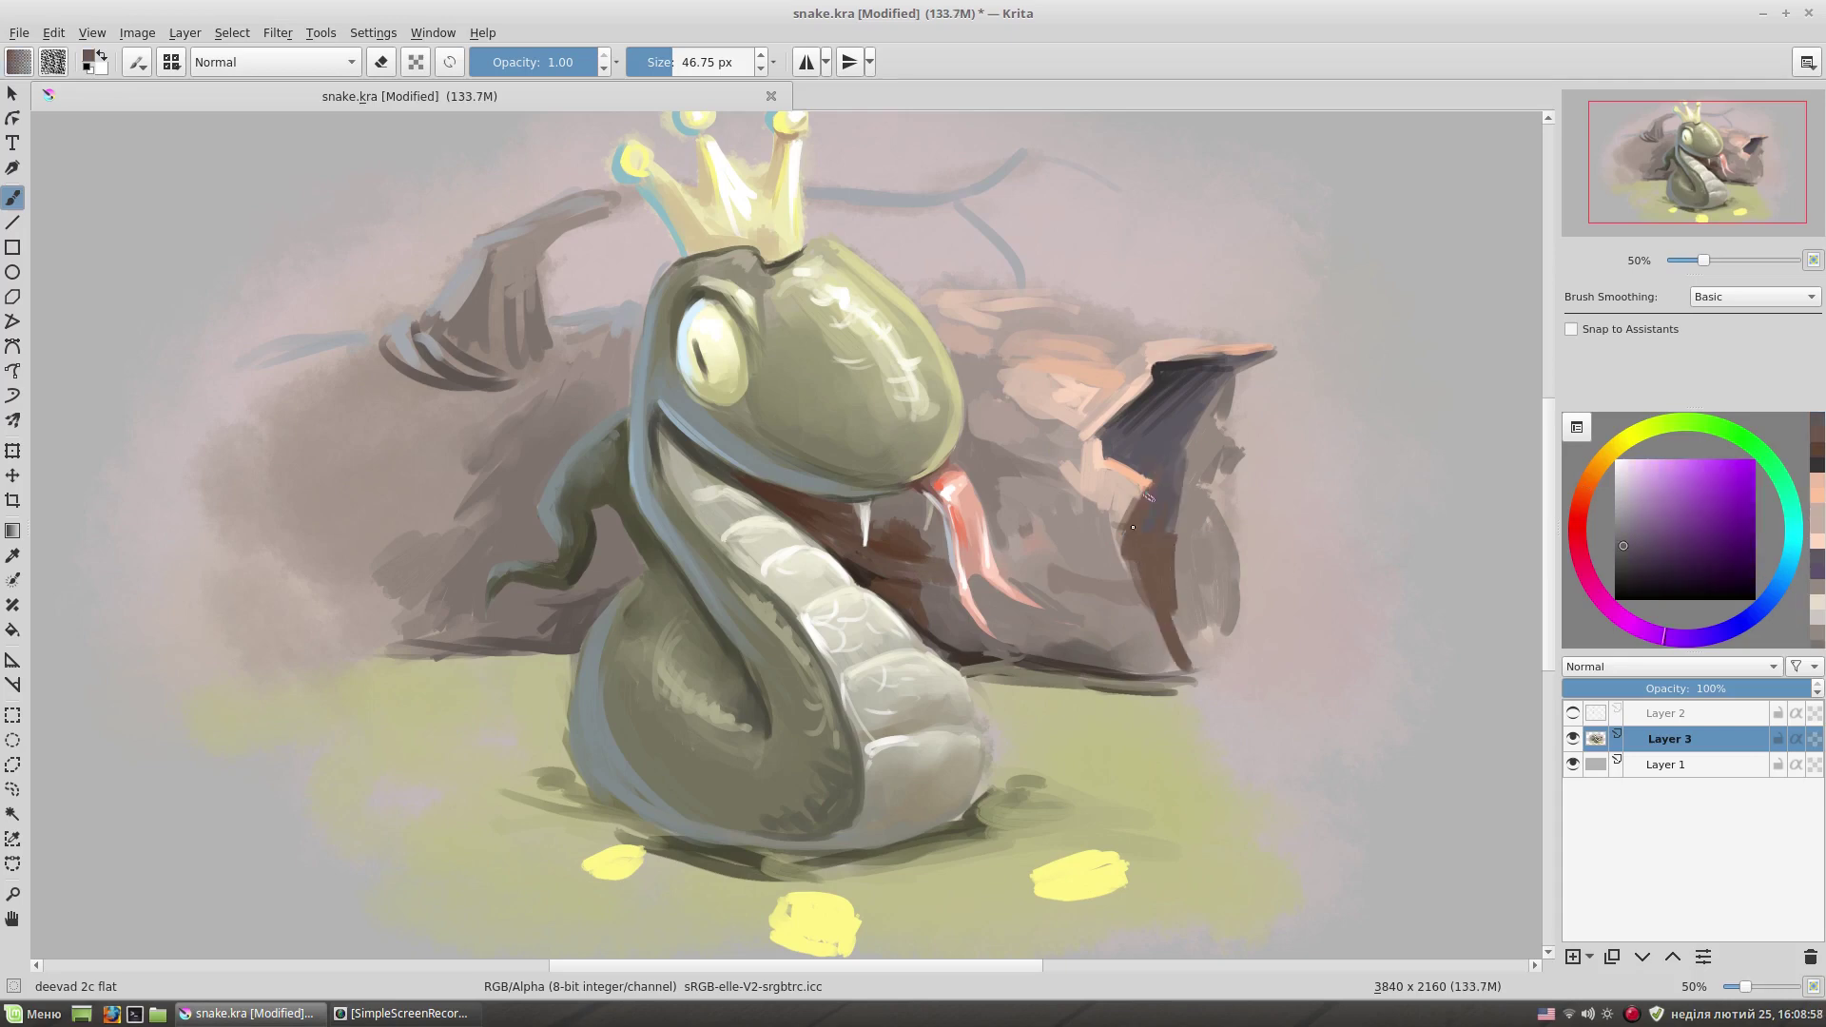
pyautogui.keyDown('ctrl'); pyautogui.click(1169, 563); pyautogui.keyUp('ctrl')
pyautogui.moveTo(1169, 563); pyautogui.dragTo(1184, 604)
pyautogui.moveTo(1208, 485); pyautogui.dragTo(1246, 571)
pyautogui.moveTo(1256, 509); pyautogui.dragTo(1270, 618)
pyautogui.keyDown('ctrl'); pyautogui.click(1102, 436); pyautogui.keyUp('ctrl')
pyautogui.press('[')
pyautogui.moveTo(1101, 436); pyautogui.dragTo(1105, 449)
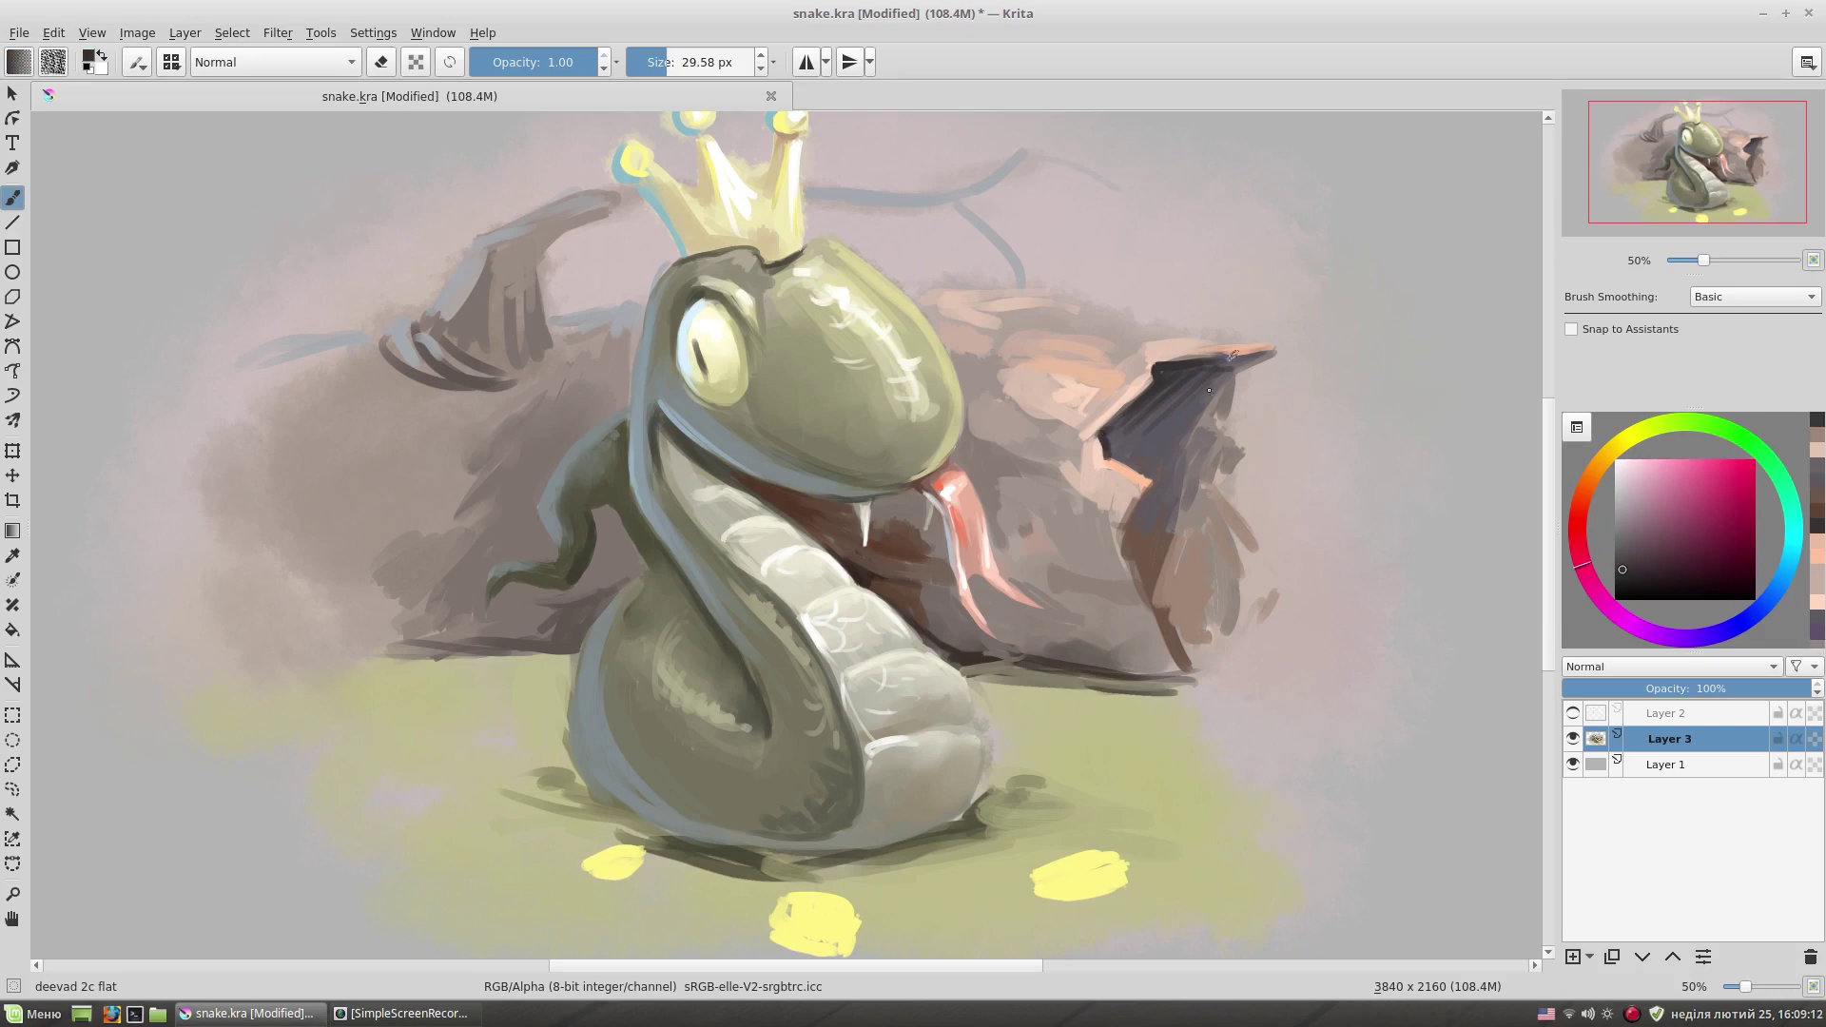
# - Paint a dark greyish-brown ground shadow by the rock and left of the snake
pyautogui.keyDown('ctrl'); pyautogui.click(1138, 472); pyautogui.keyUp('ctrl')
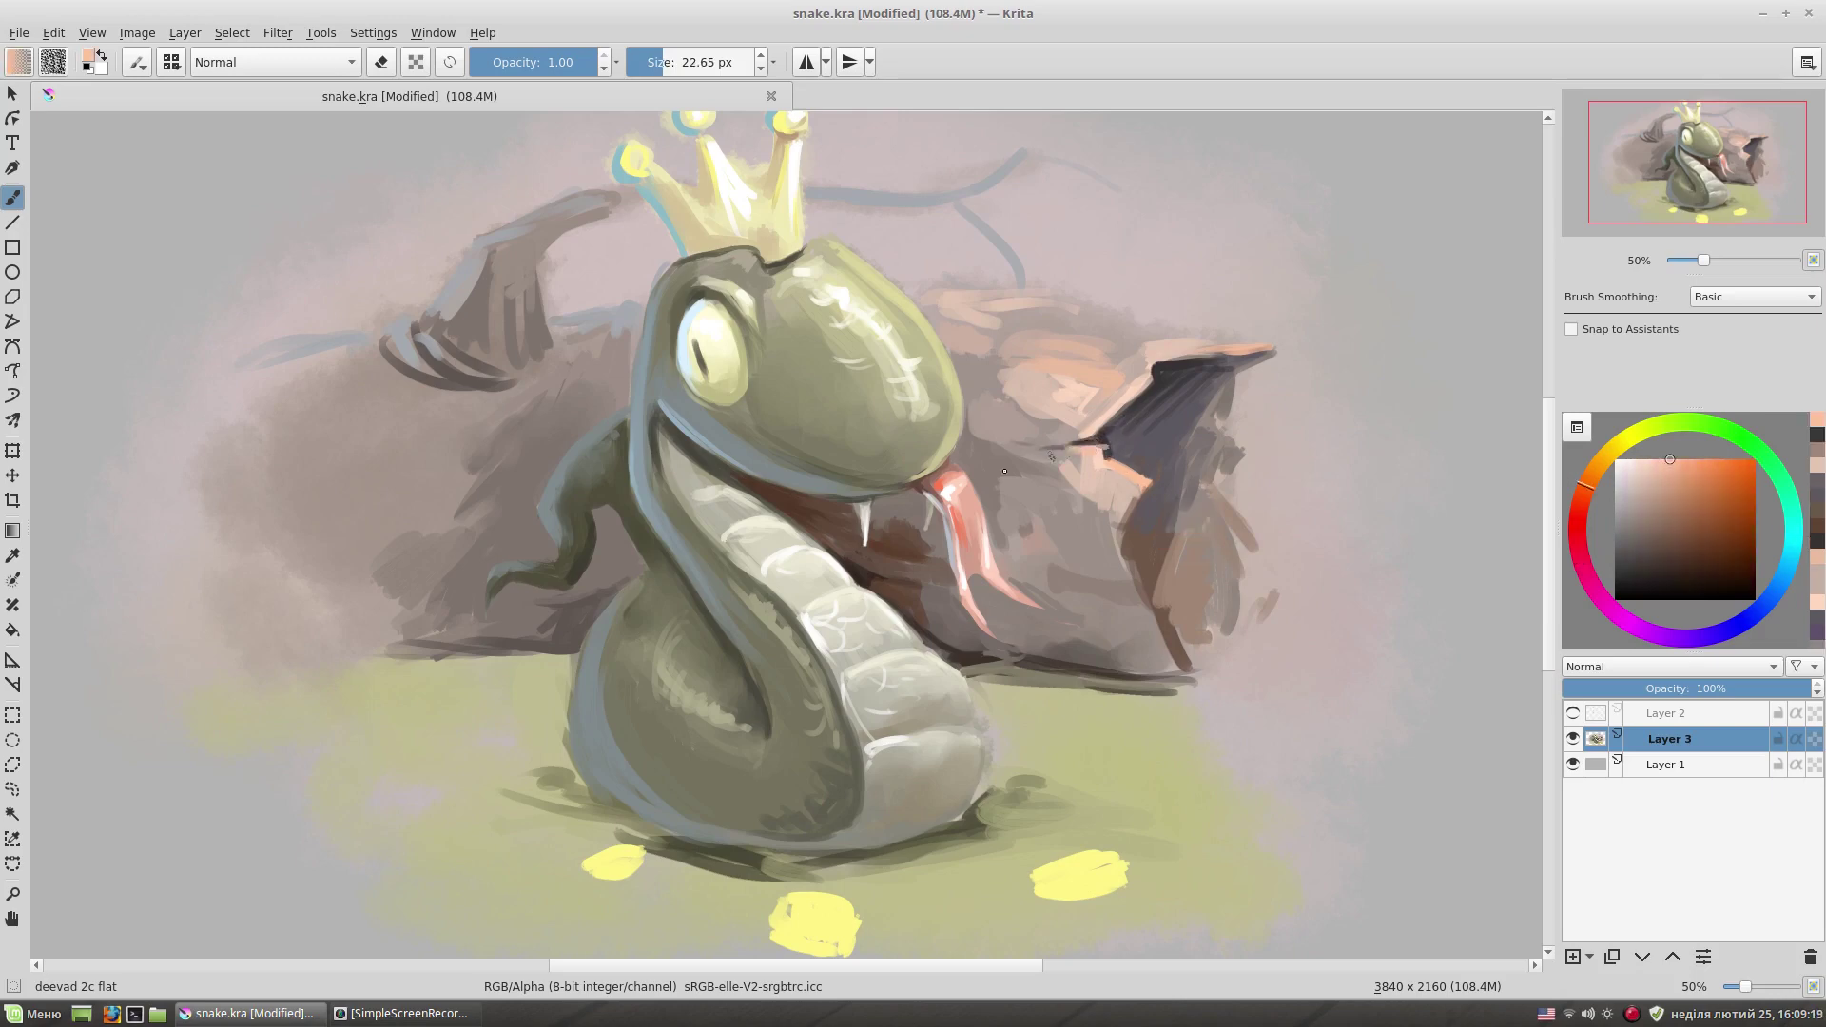
pyautogui.keyDown('ctrl'); pyautogui.click(1099, 456); pyautogui.keyUp('ctrl')
pyautogui.keyDown('ctrl'); pyautogui.click(1144, 397); pyautogui.keyUp('ctrl')
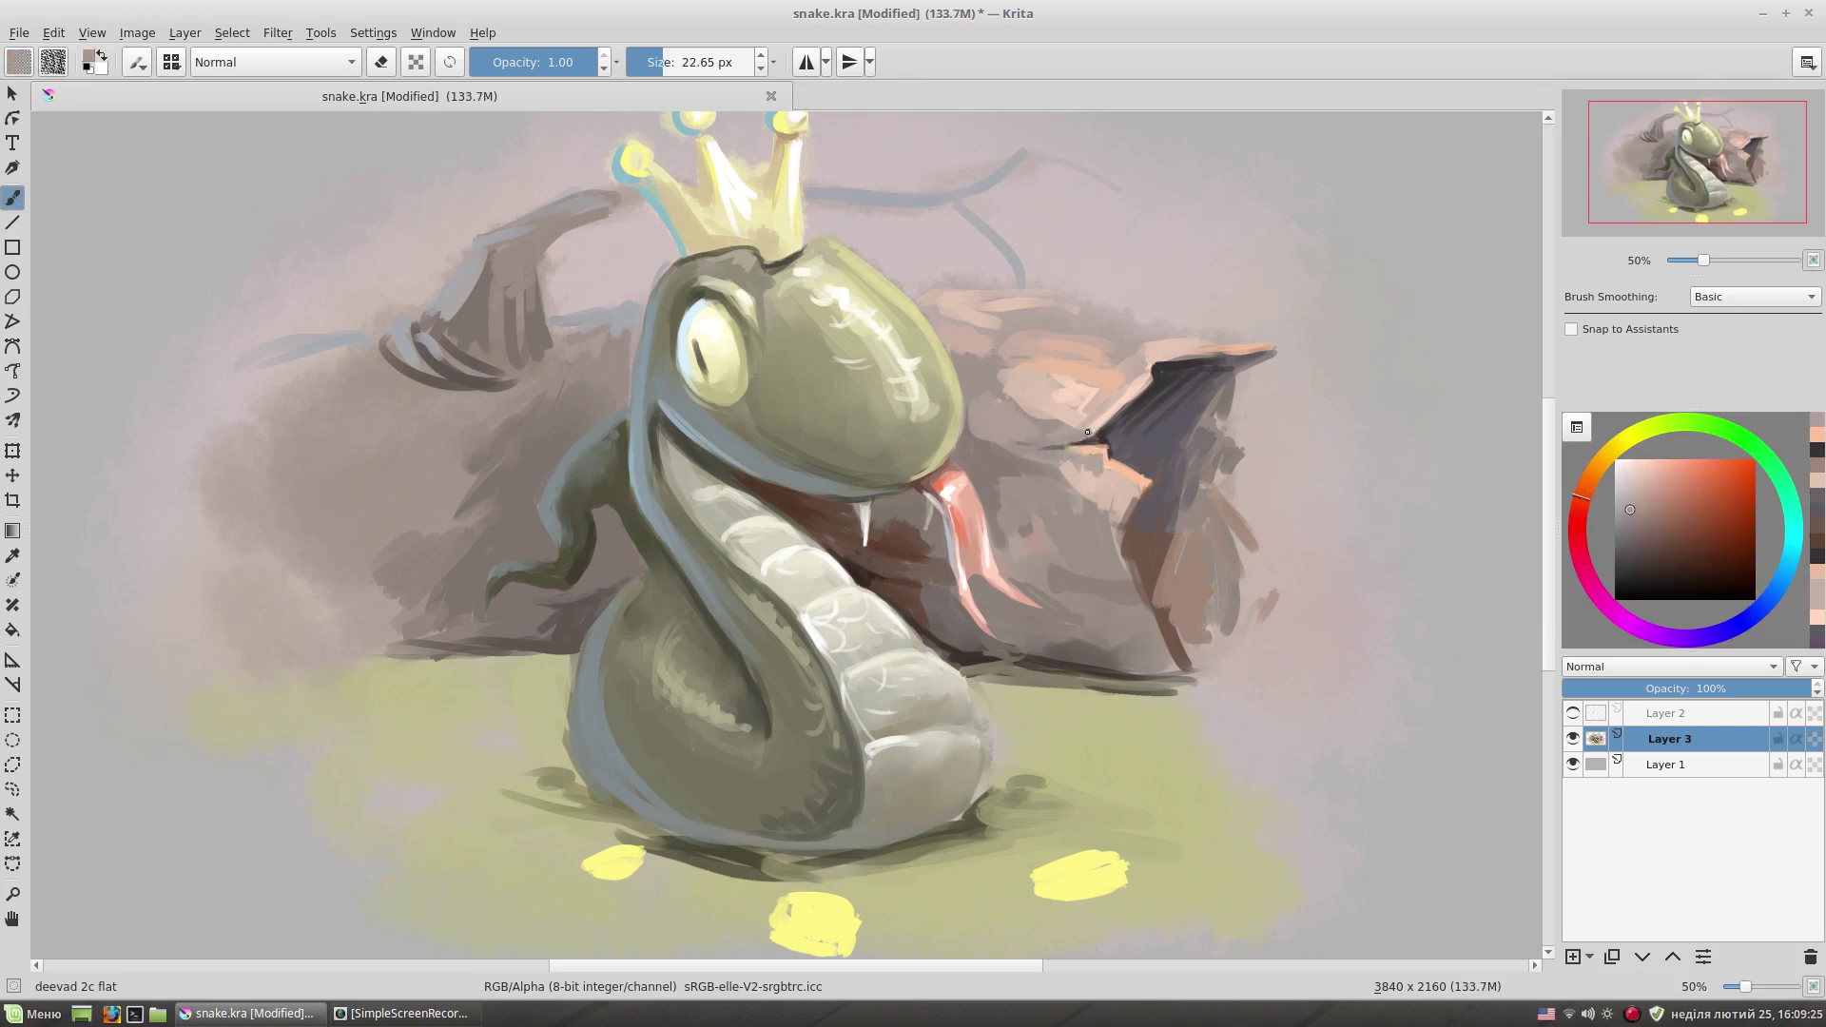
pyautogui.keyDown('ctrl'); pyautogui.click(1127, 411); pyautogui.keyUp('ctrl')
pyautogui.scroll(-1, 1137, 414)
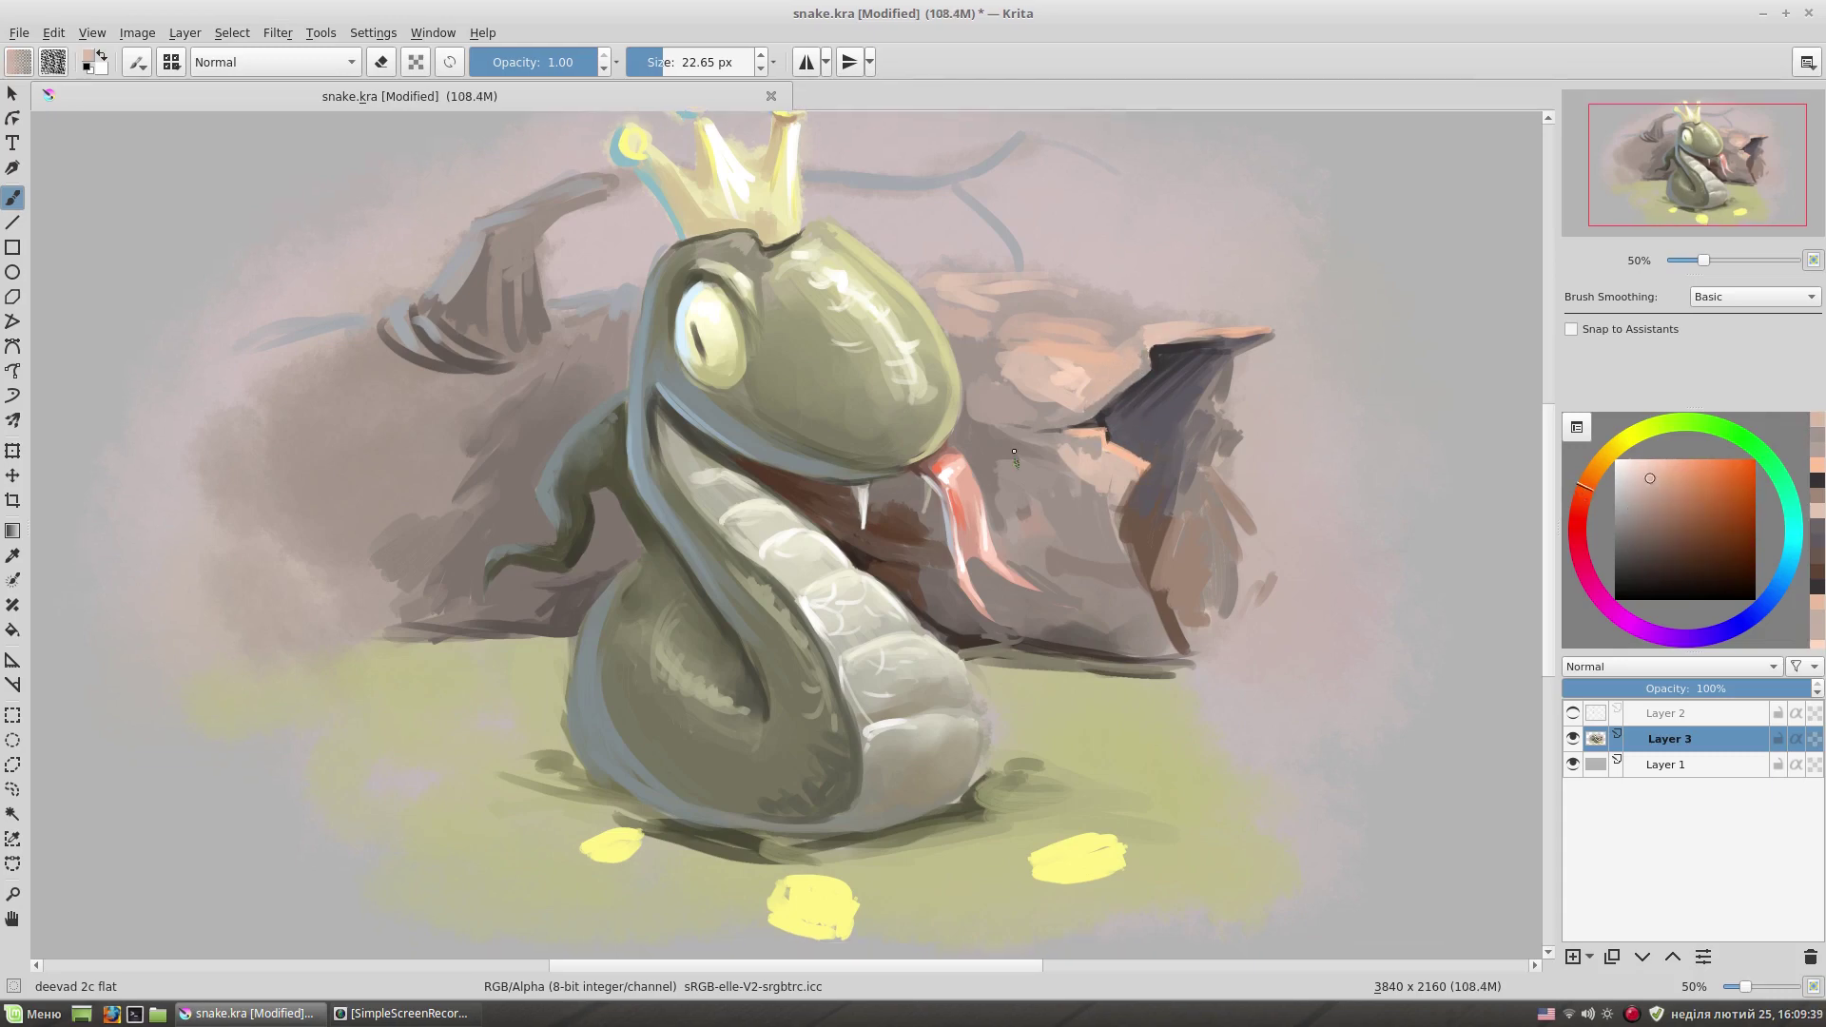
pyautogui.keyDown('ctrl'); pyautogui.click(1023, 465); pyautogui.keyUp('ctrl')
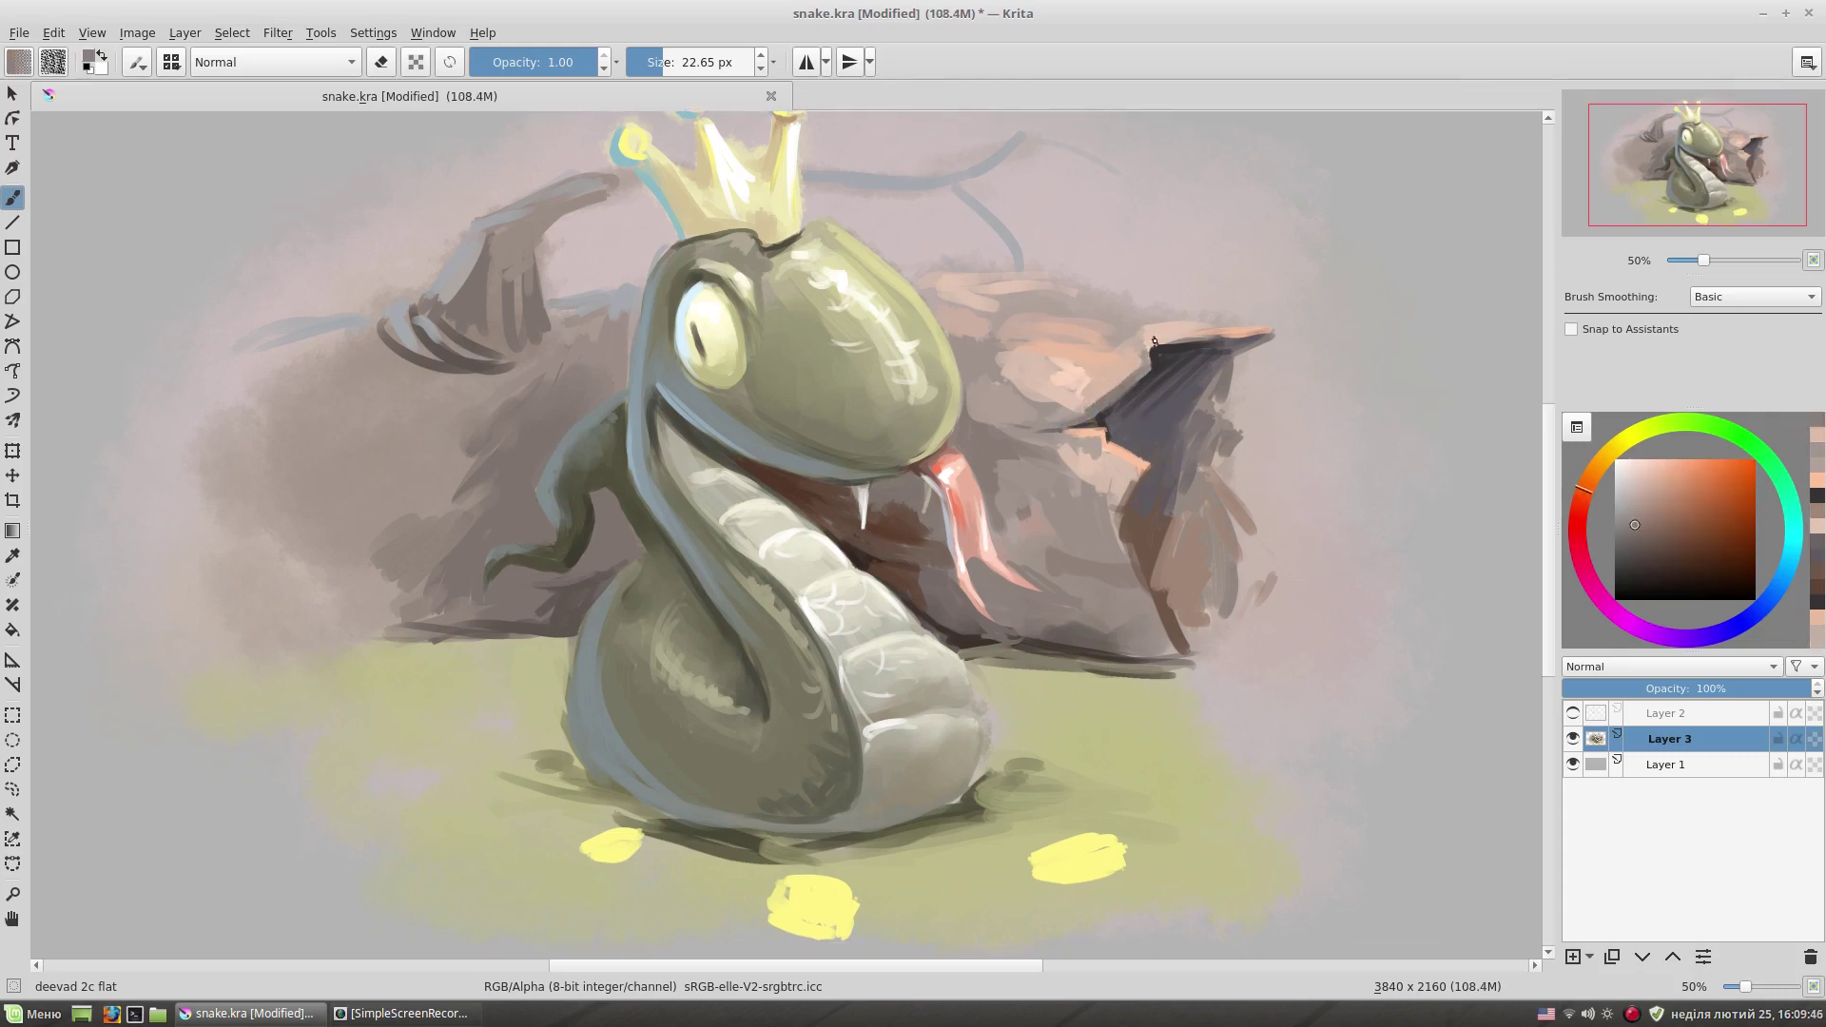
pyautogui.moveTo(1103, 382); pyautogui.dragTo(1145, 363)
pyautogui.keyDown('ctrl'); pyautogui.click(979, 608); pyautogui.keyUp('ctrl')
pyautogui.moveTo(1094, 623); pyautogui.dragTo(1187, 641)
pyautogui.moveTo(622, 618); pyautogui.dragTo(415, 603)
# - Darken the ground line left of the snake and add a faint light stroke on its left edge
pyautogui.moveTo(836, 307); pyautogui.dragTo(813, 250)
pyautogui.click(1631, 546)
pyautogui.keyDown('ctrl'); pyautogui.click(454, 559); pyautogui.keyUp('ctrl')
pyautogui.moveTo(487, 563)
pyautogui.mouseDown()
pyautogui.moveTo(599, 569)
pyautogui.moveTo(305, 568)
pyautogui.mouseUp()
pyautogui.keyDown('ctrl'); pyautogui.click(609, 606); pyautogui.keyUp('ctrl')
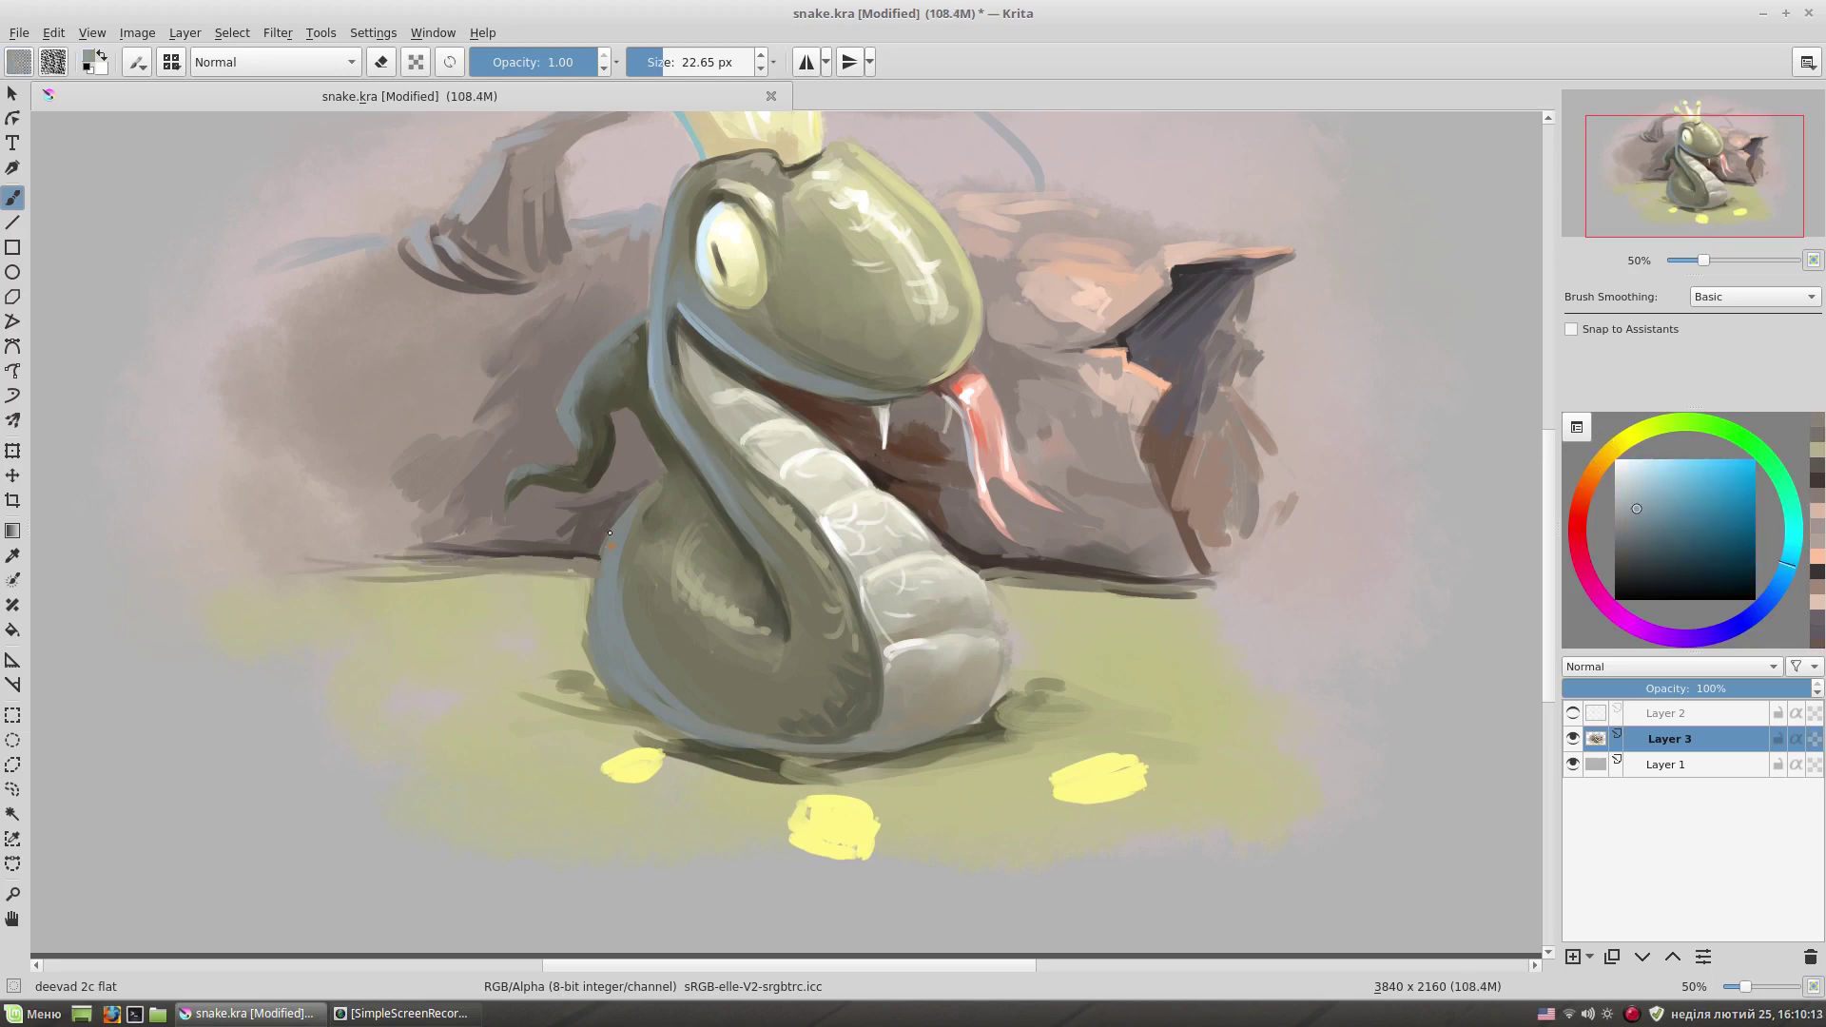
pyautogui.moveTo(596, 598)
pyautogui.mouseDown()
pyautogui.moveTo(597, 556)
pyautogui.moveTo(630, 627)
pyautogui.mouseUp()
# - Add a small dark brown accent stroke, then sample teal and olive from the snake
pyautogui.keyDown('ctrl'); pyautogui.click(679, 526); pyautogui.keyUp('ctrl')
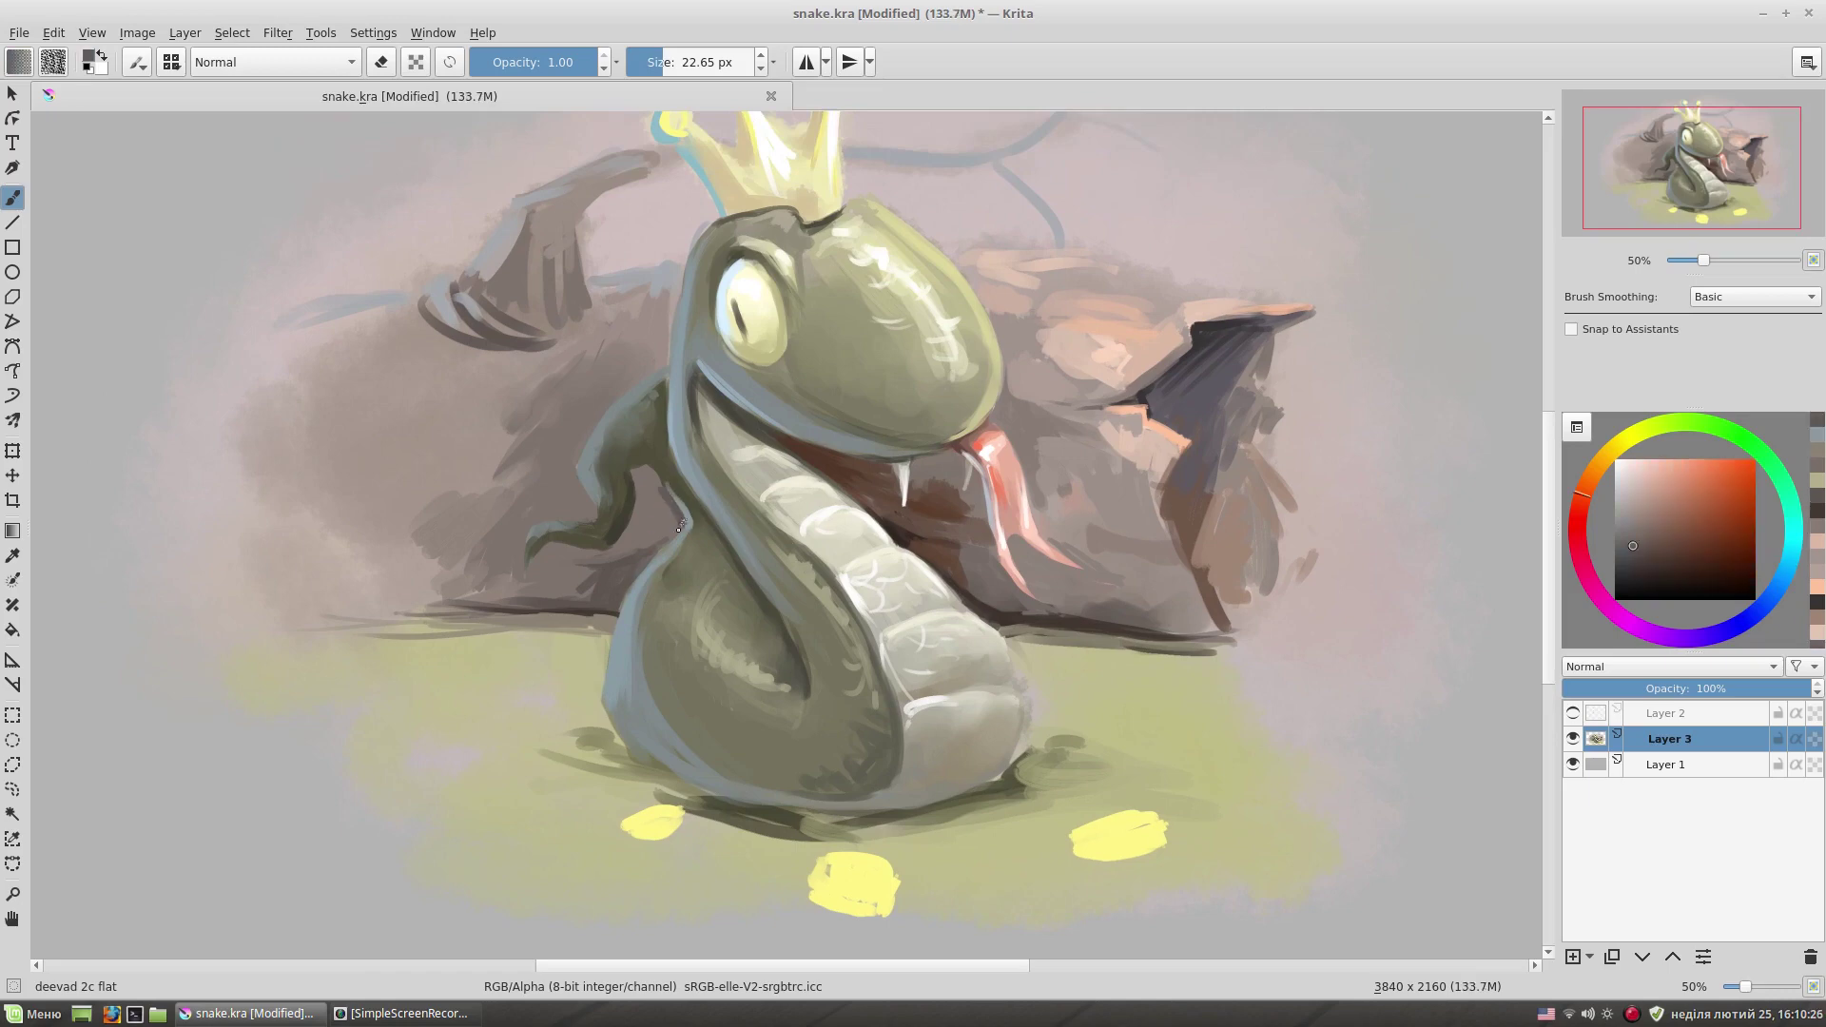
pyautogui.moveTo(671, 522); pyautogui.dragTo(601, 456)
pyautogui.keyDown('ctrl'); pyautogui.click(682, 482); pyautogui.keyUp('ctrl')
pyautogui.keyDown('ctrl'); pyautogui.click(601, 456); pyautogui.keyUp('ctrl')
pyautogui.keyDown('ctrl'); pyautogui.click(628, 462); pyautogui.keyUp('ctrl')
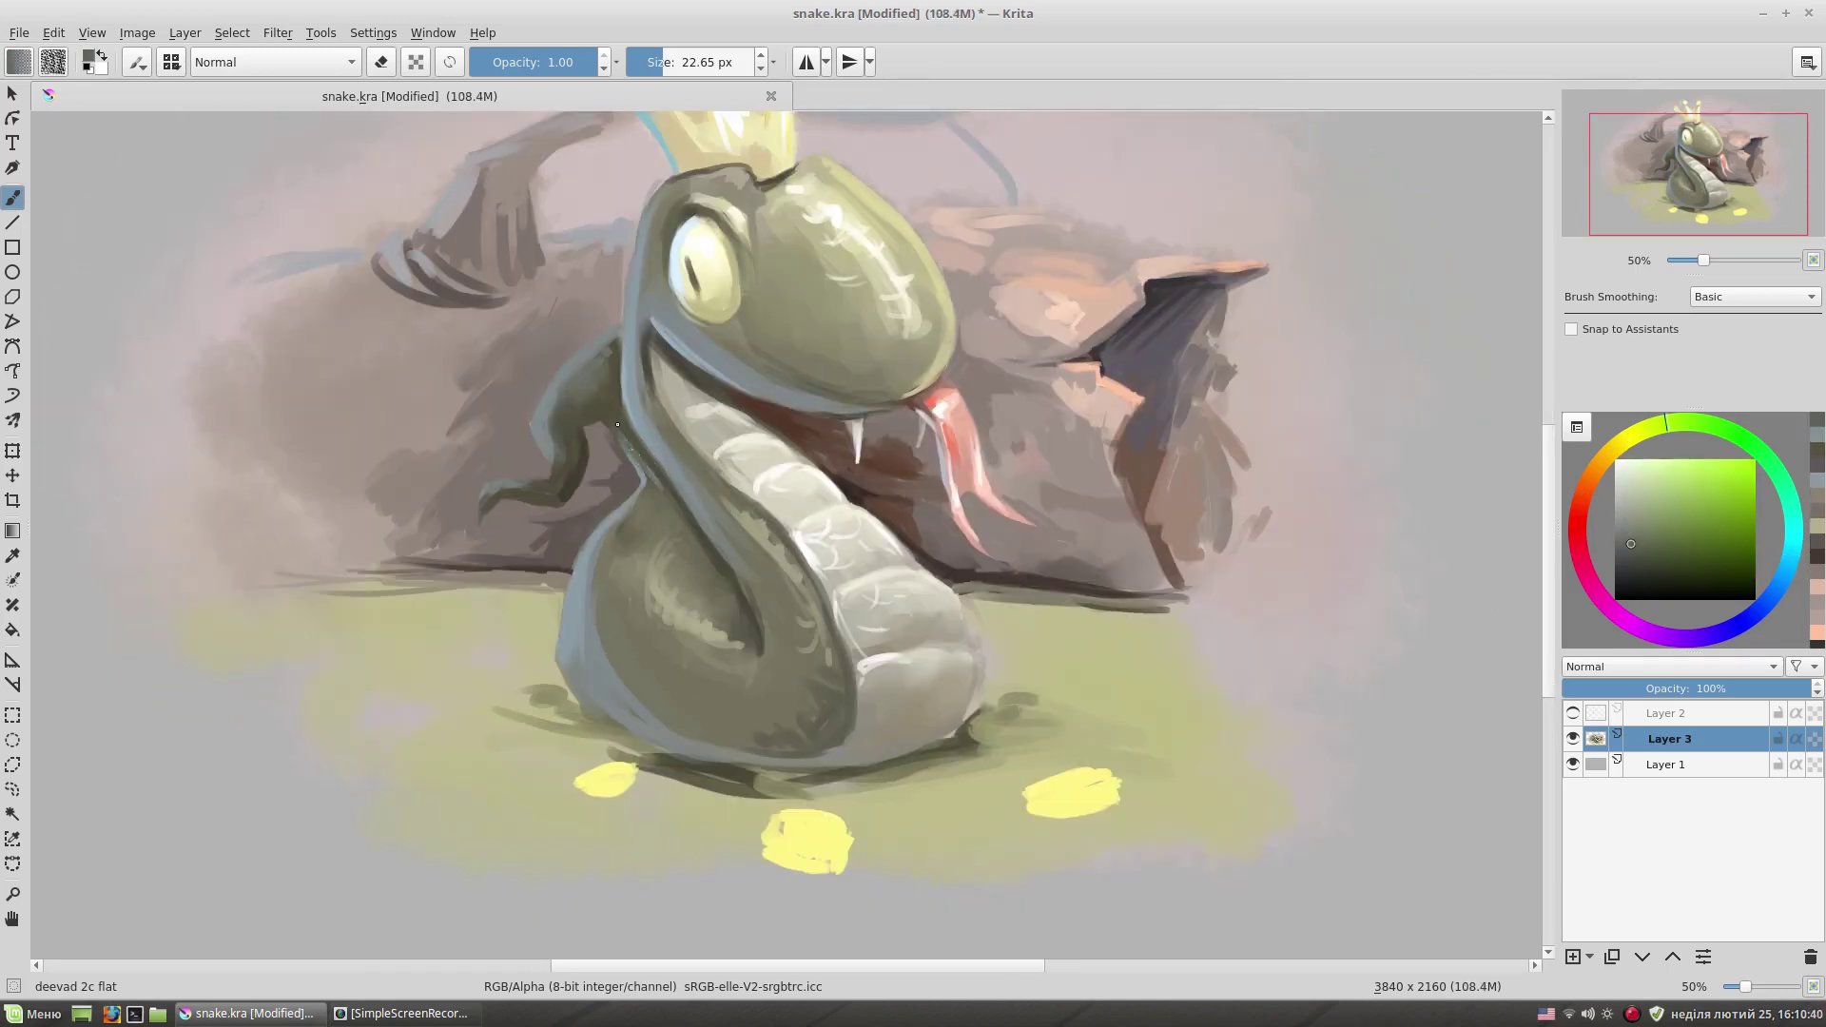
pyautogui.moveTo(864, 537)
pyautogui.mouseDown()
pyautogui.moveTo(966, 470)
pyautogui.moveTo(1004, 475)
pyautogui.mouseUp()
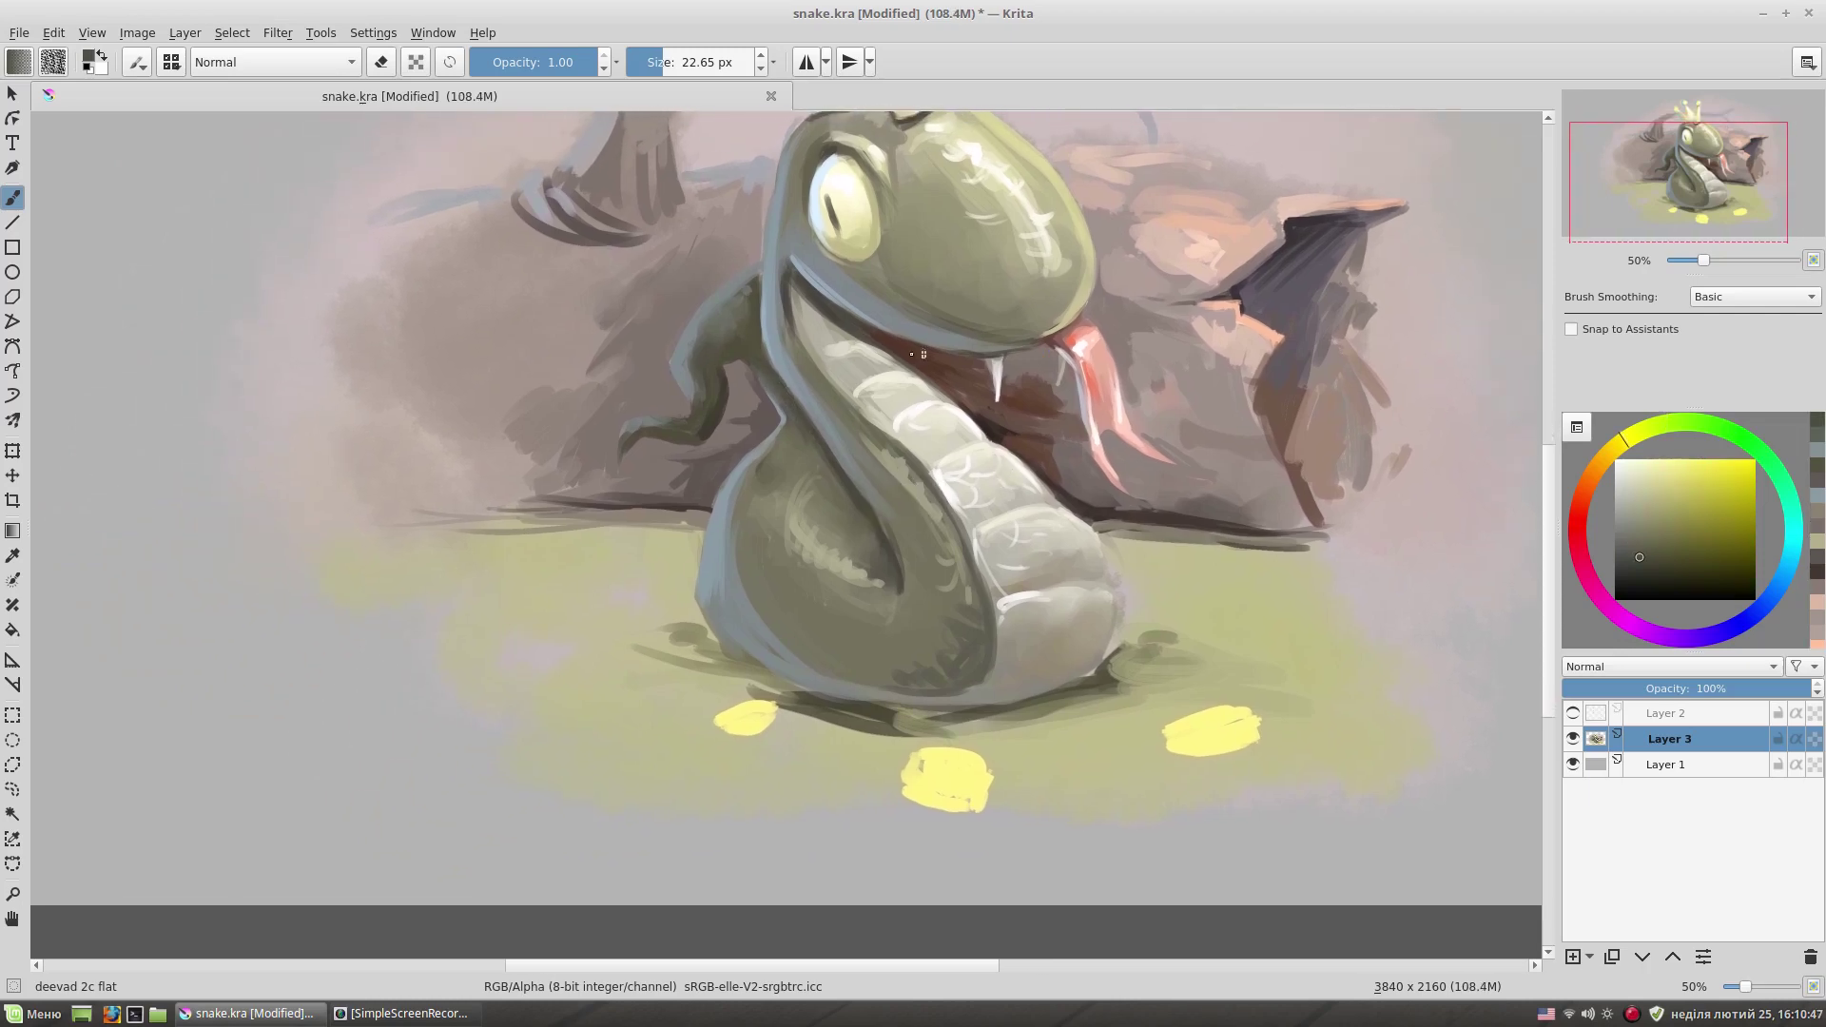
pyautogui.moveTo(947, 335); pyautogui.dragTo(903, 426)
# - Sample olive, light and reddish-brown tones near the crown, then choose a yellow for the coins
pyautogui.keyDown('ctrl'); pyautogui.click(823, 428); pyautogui.keyUp('ctrl')
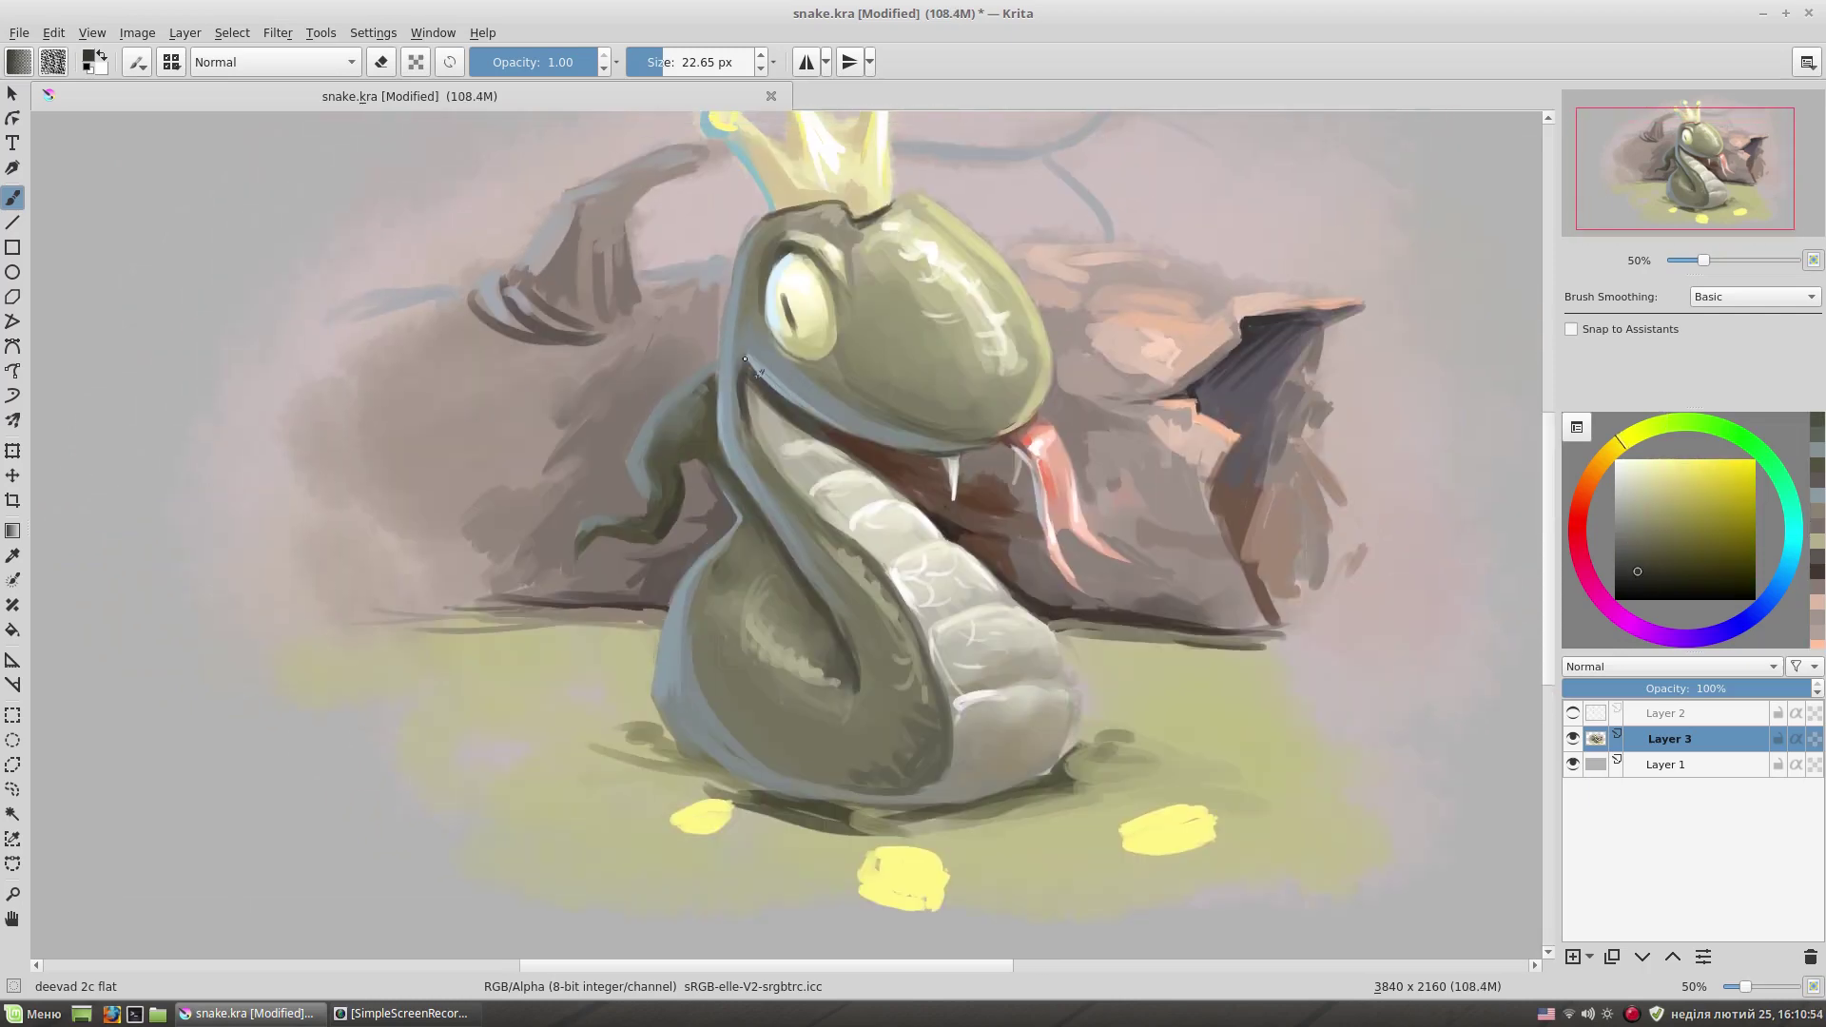
pyautogui.moveTo(897, 495); pyautogui.dragTo(834, 492)
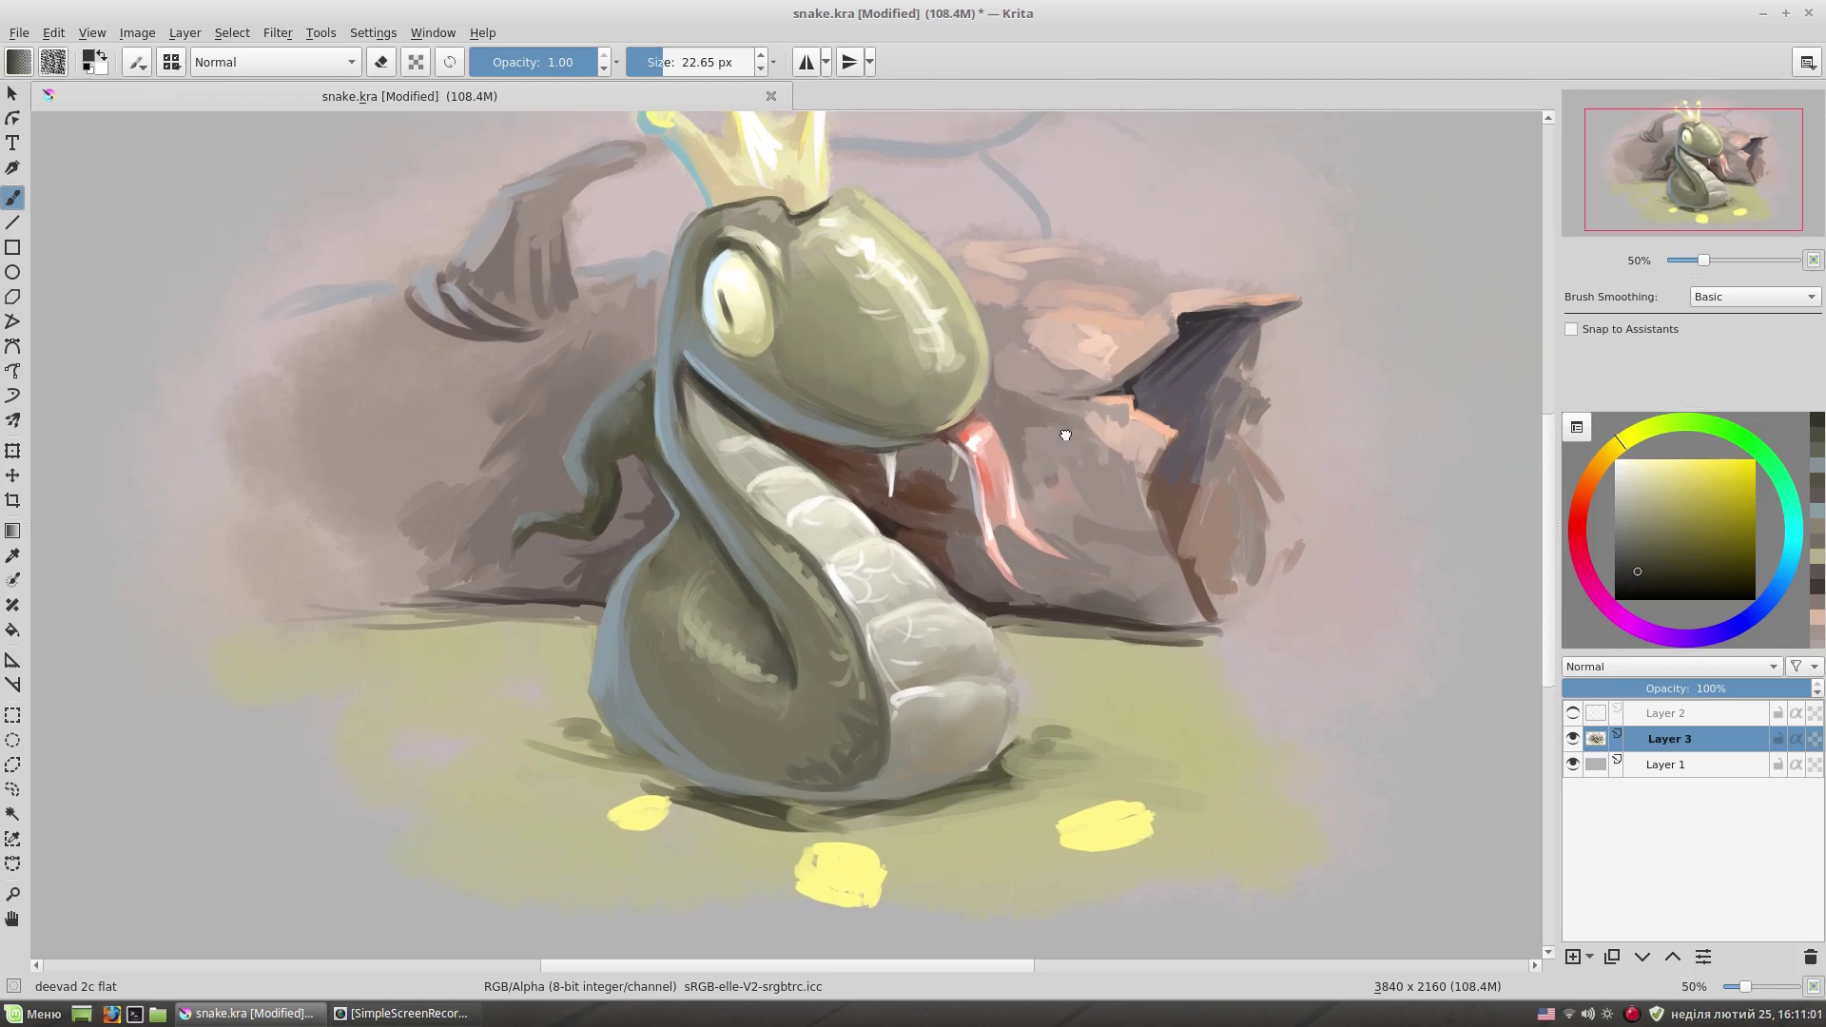
pyautogui.keyDown('ctrl'); pyautogui.click(694, 395); pyautogui.keyUp('ctrl')
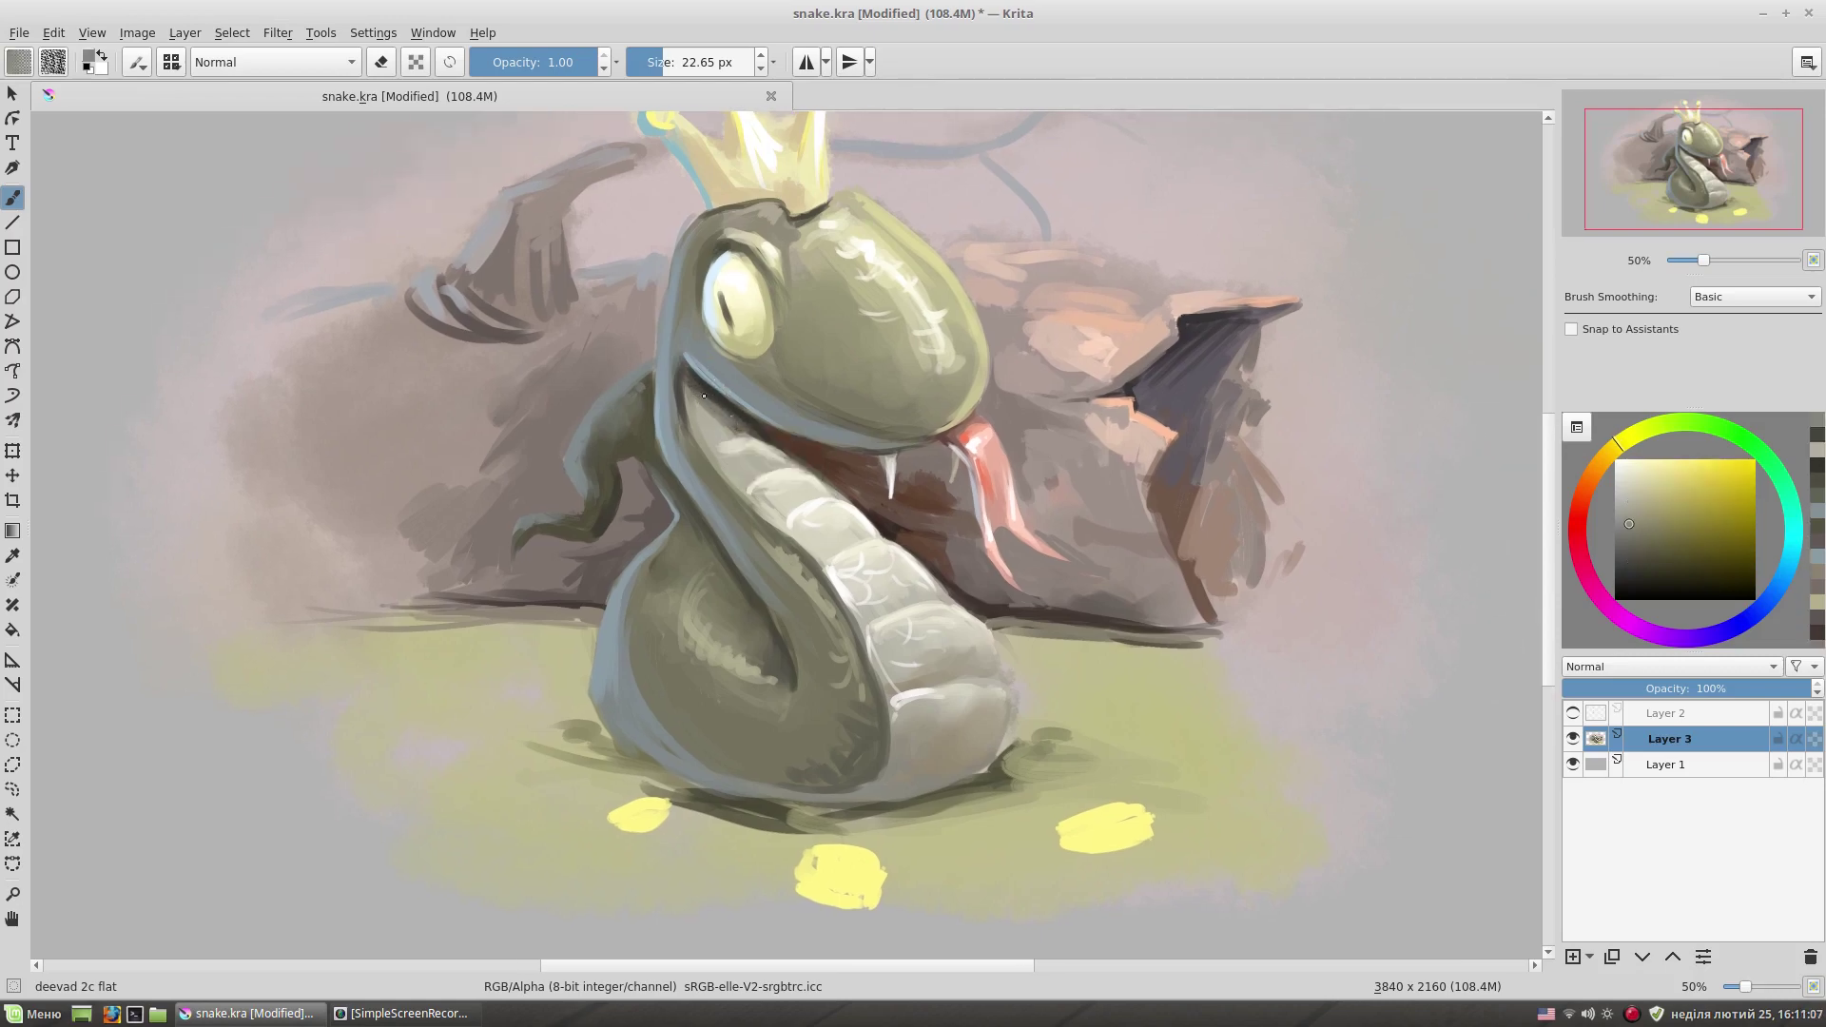
pyautogui.moveTo(728, 405); pyautogui.dragTo(800, 425)
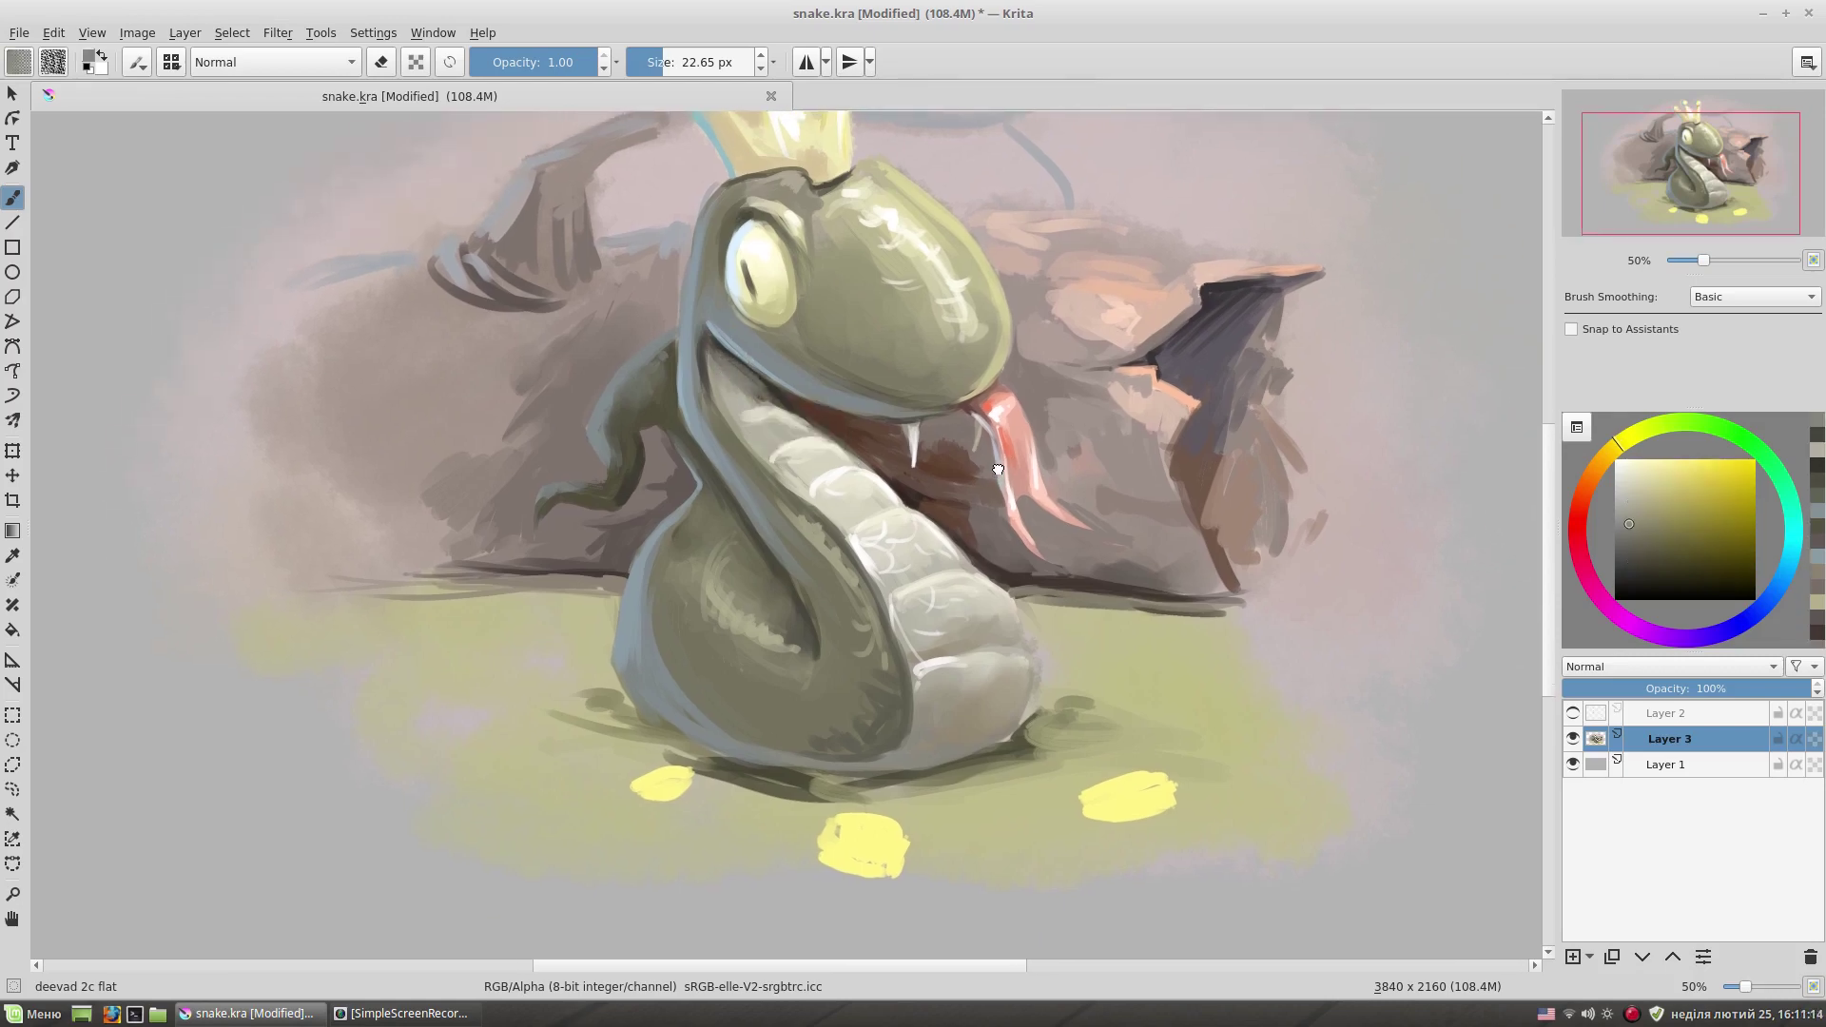
pyautogui.keyDown('ctrl'); pyautogui.click(1022, 449); pyautogui.keyUp('ctrl')
pyautogui.moveTo(1023, 449); pyautogui.dragTo(1002, 503)
pyautogui.keyDown('ctrl'); pyautogui.click(1030, 431); pyautogui.keyUp('ctrl')
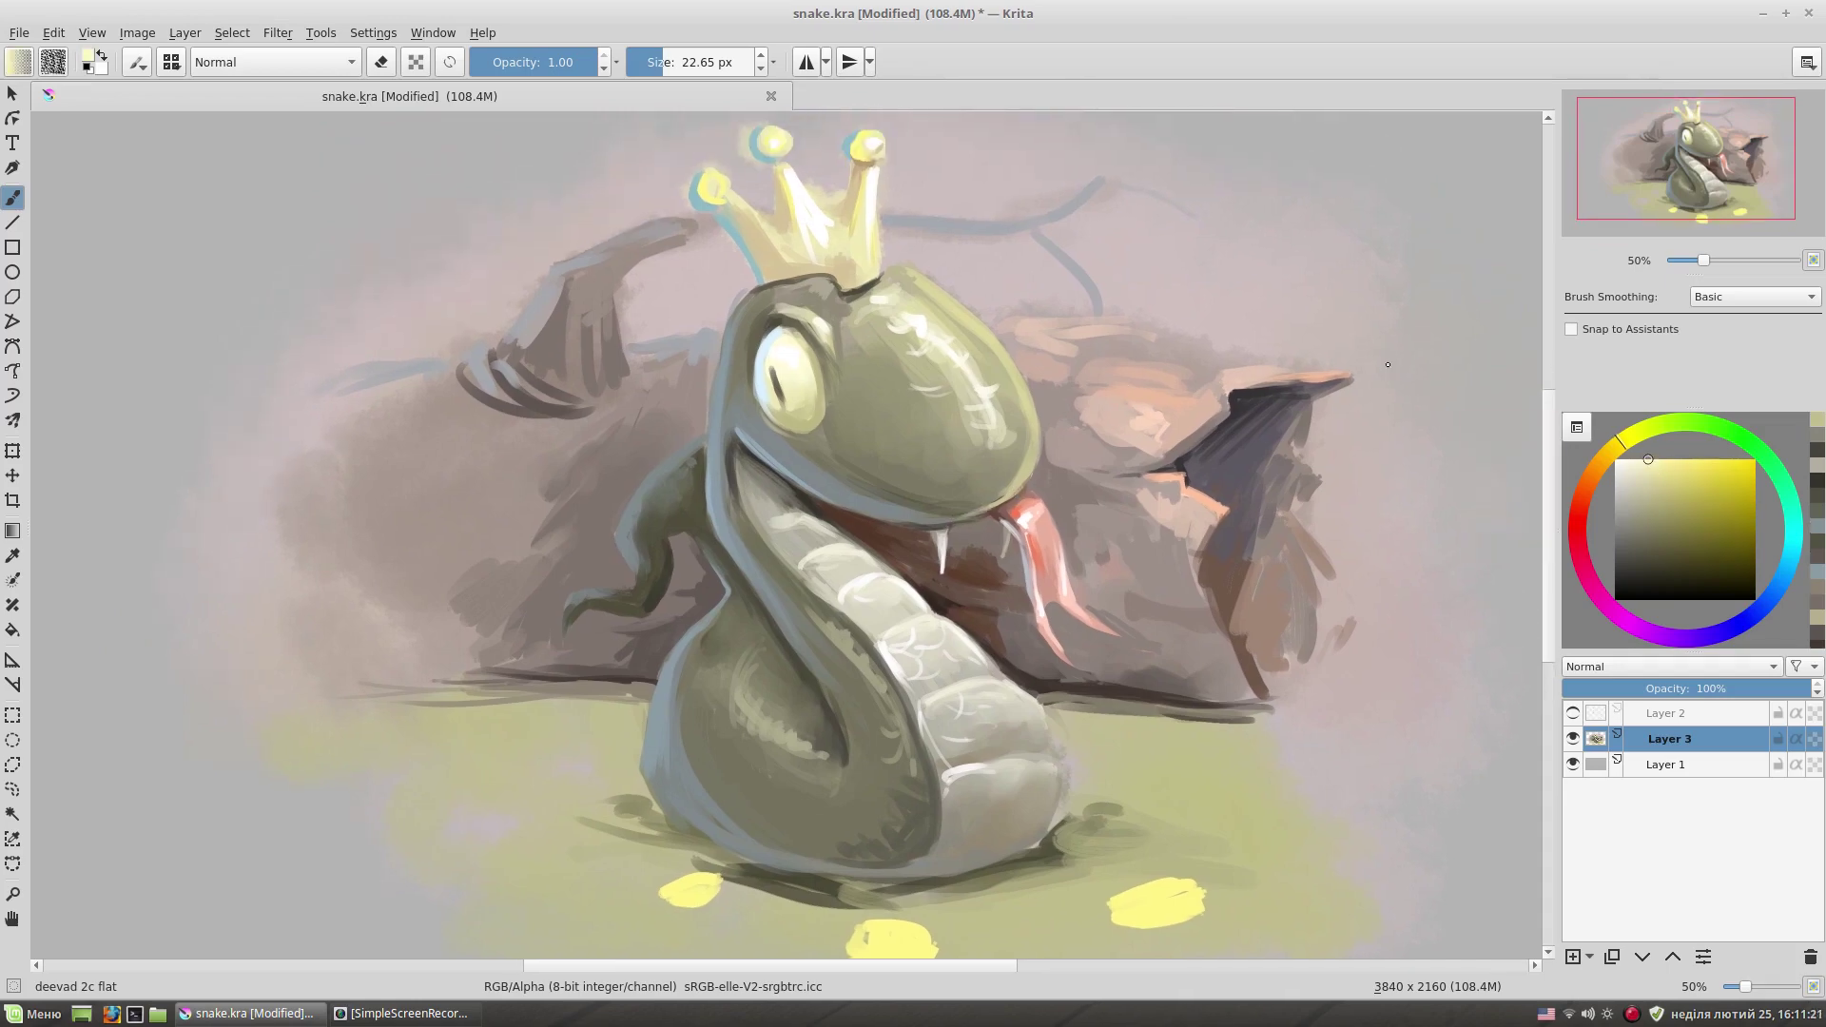
pyautogui.moveTo(924, 604); pyautogui.dragTo(910, 538)
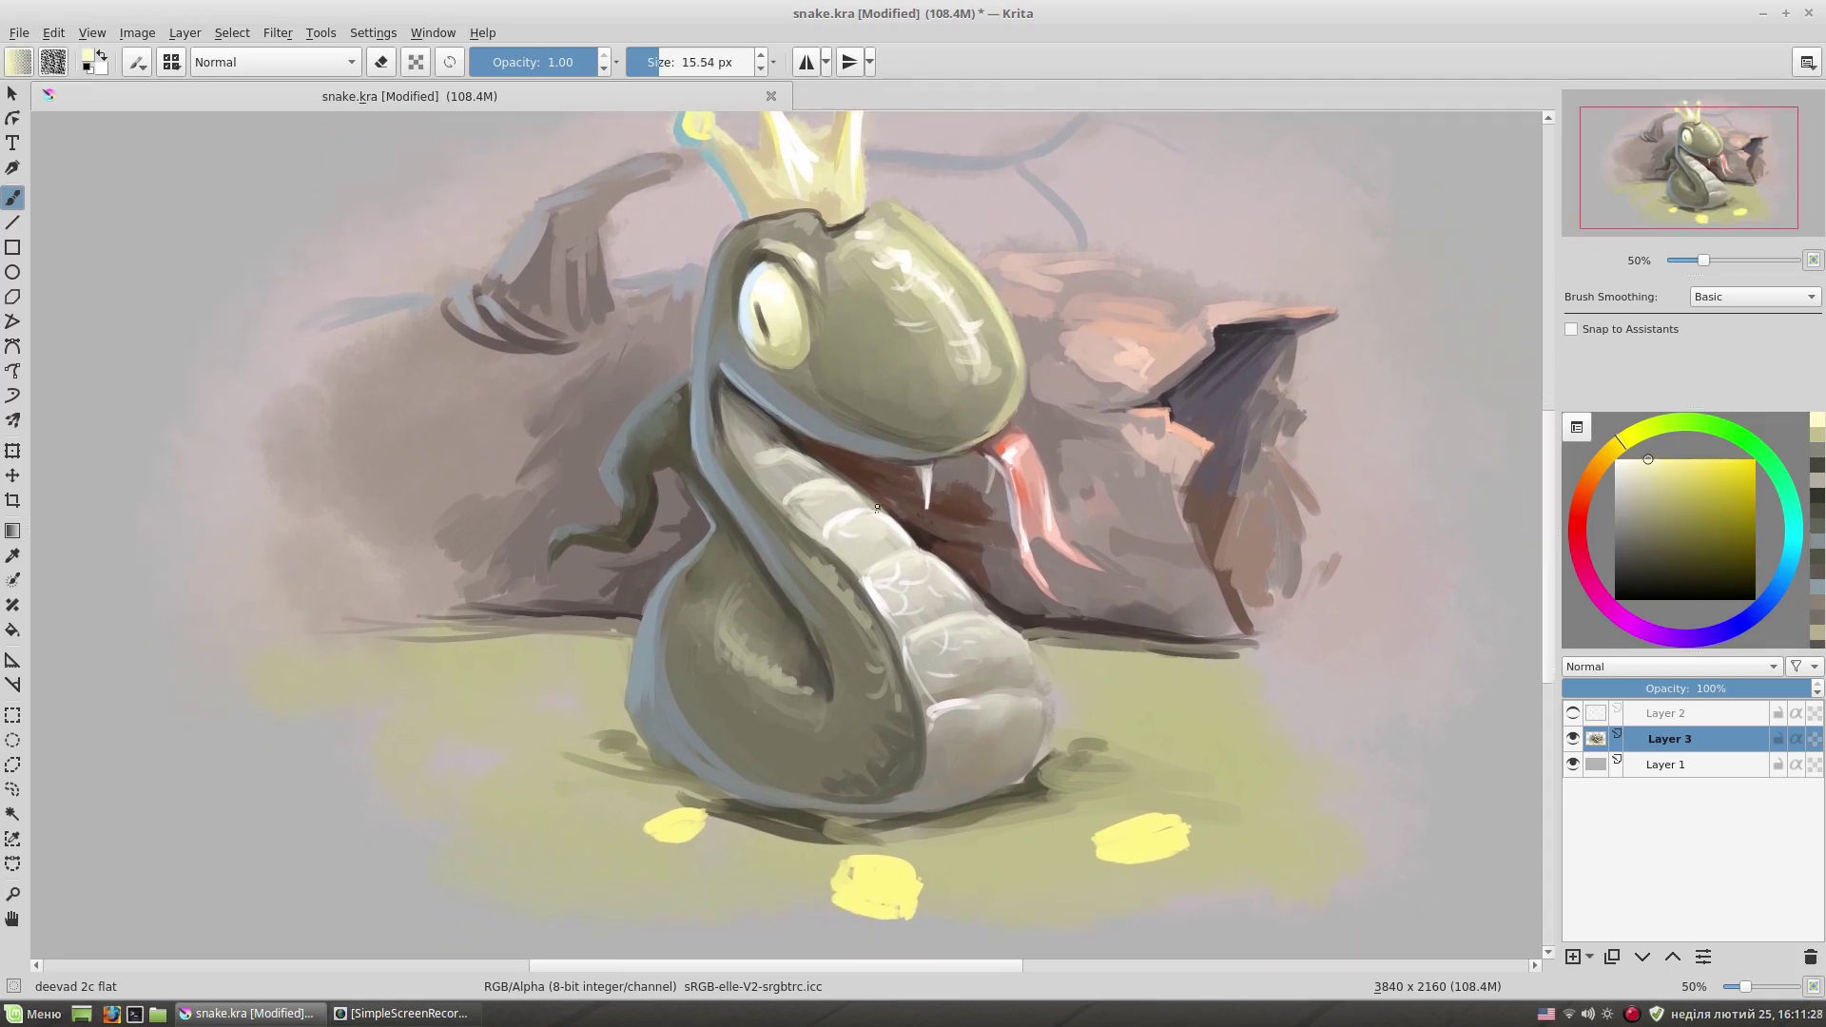
pyautogui.keyDown('ctrl'); pyautogui.click(875, 509); pyautogui.keyUp('ctrl')
pyautogui.moveTo(1185, 441); pyautogui.dragTo(1207, 426)
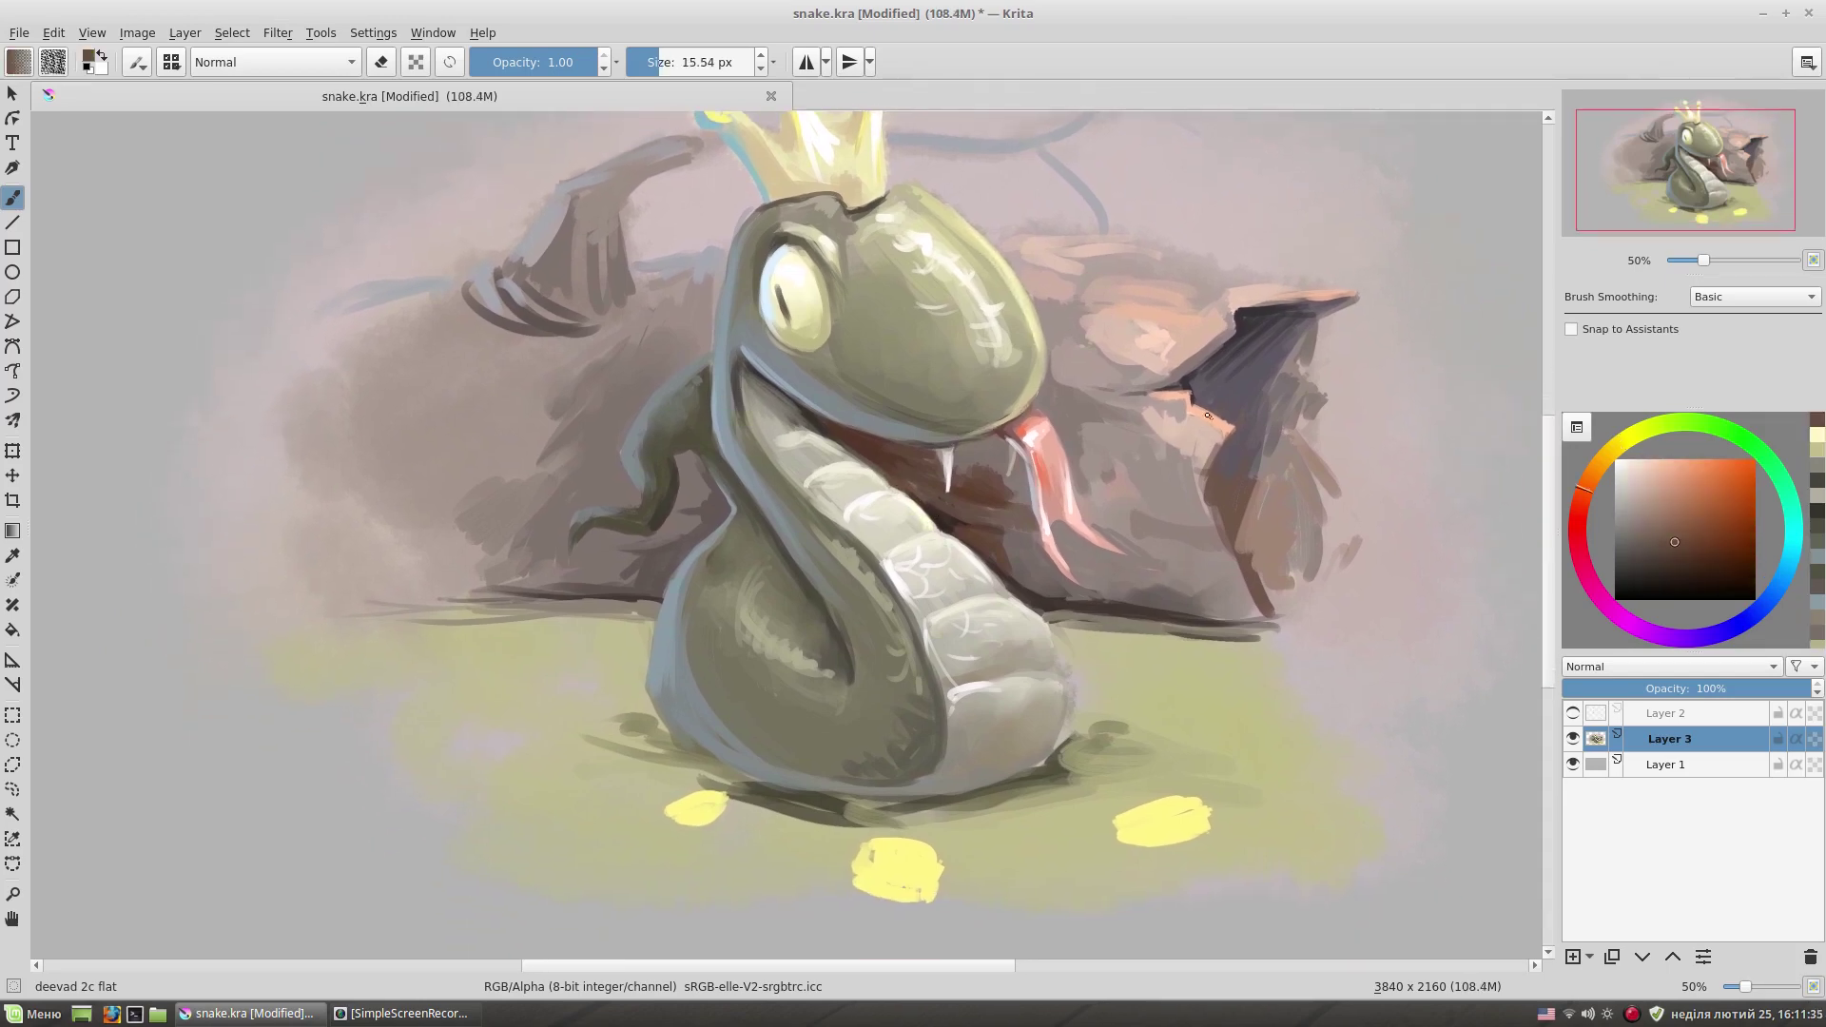
pyautogui.click(1626, 449)
pyautogui.moveTo(857, 571); pyautogui.dragTo(865, 512)
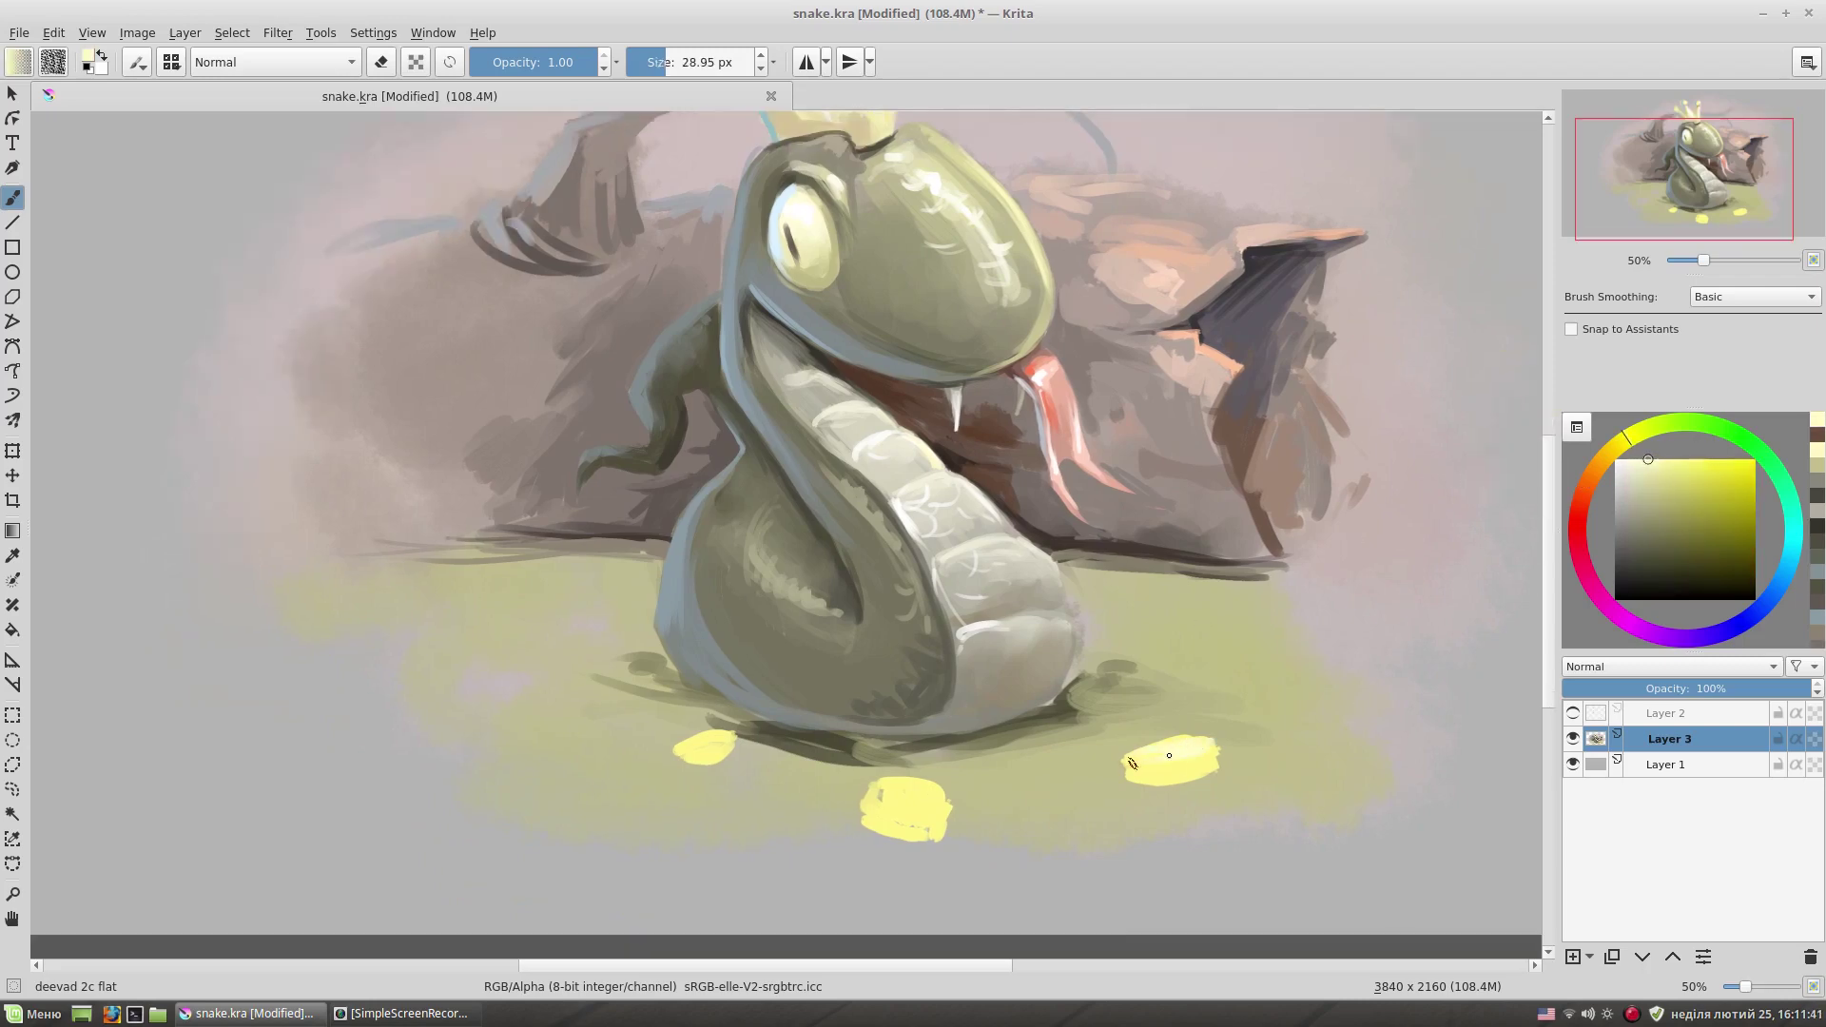
# - Lighten the right coin with pale yellow and save the painting
pyautogui.click(1606, 459)
pyautogui.moveTo(1170, 769)
pyautogui.mouseDown()
pyautogui.moveTo(1141, 773)
pyautogui.moveTo(1197, 761)
pyautogui.mouseUp()
pyautogui.keyDown('ctrl'); pyautogui.click(1179, 759); pyautogui.keyUp('ctrl')
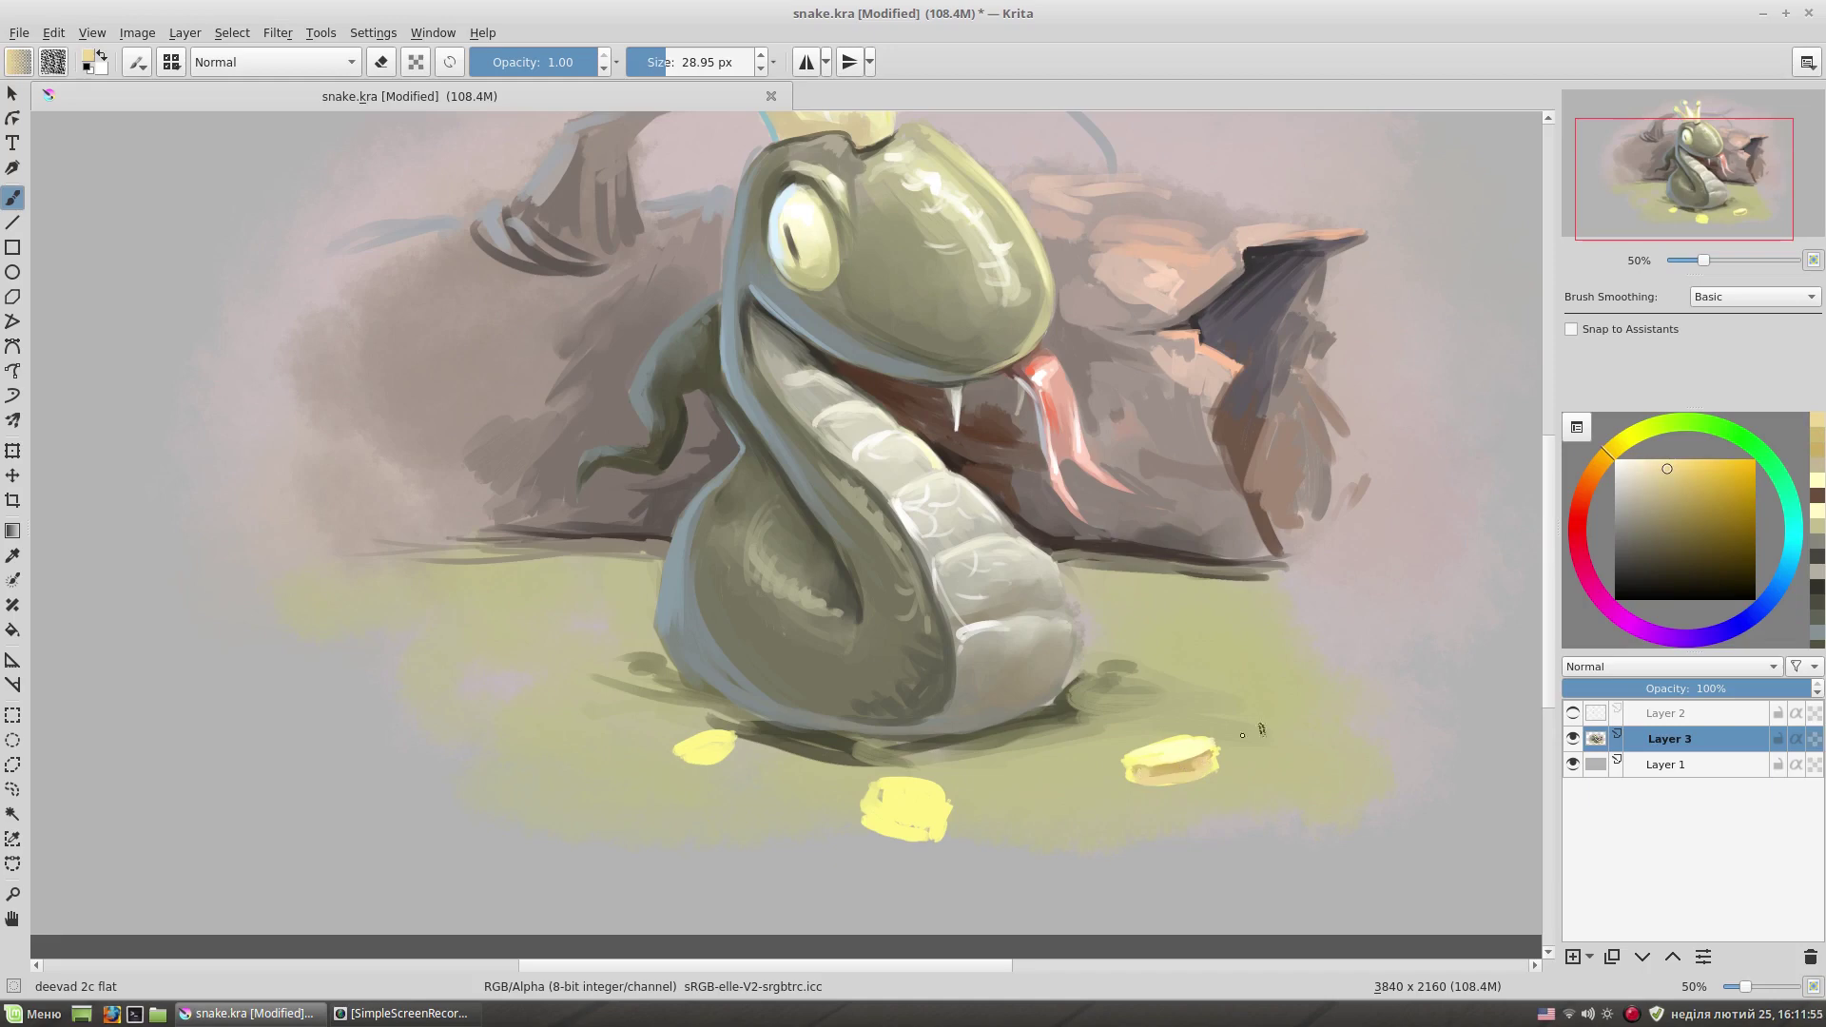
pyautogui.moveTo(1320, 508)
pyautogui.mouseDown()
pyautogui.moveTo(1286, 540)
pyautogui.moveTo(1273, 669)
pyautogui.moveTo(1255, 609)
pyautogui.moveTo(1270, 567)
pyautogui.mouseUp()
pyautogui.hotkey('ctrl', 's')
# - Add brown and salmon strokes on the rock, then pick a green shade
pyautogui.keyDown('ctrl'); pyautogui.click(1273, 669); pyautogui.keyUp('ctrl')
pyautogui.keyDown('ctrl'); pyautogui.click(1265, 590); pyautogui.keyUp('ctrl')
pyautogui.keyDown('ctrl'); pyautogui.click(1289, 504); pyautogui.keyUp('ctrl')
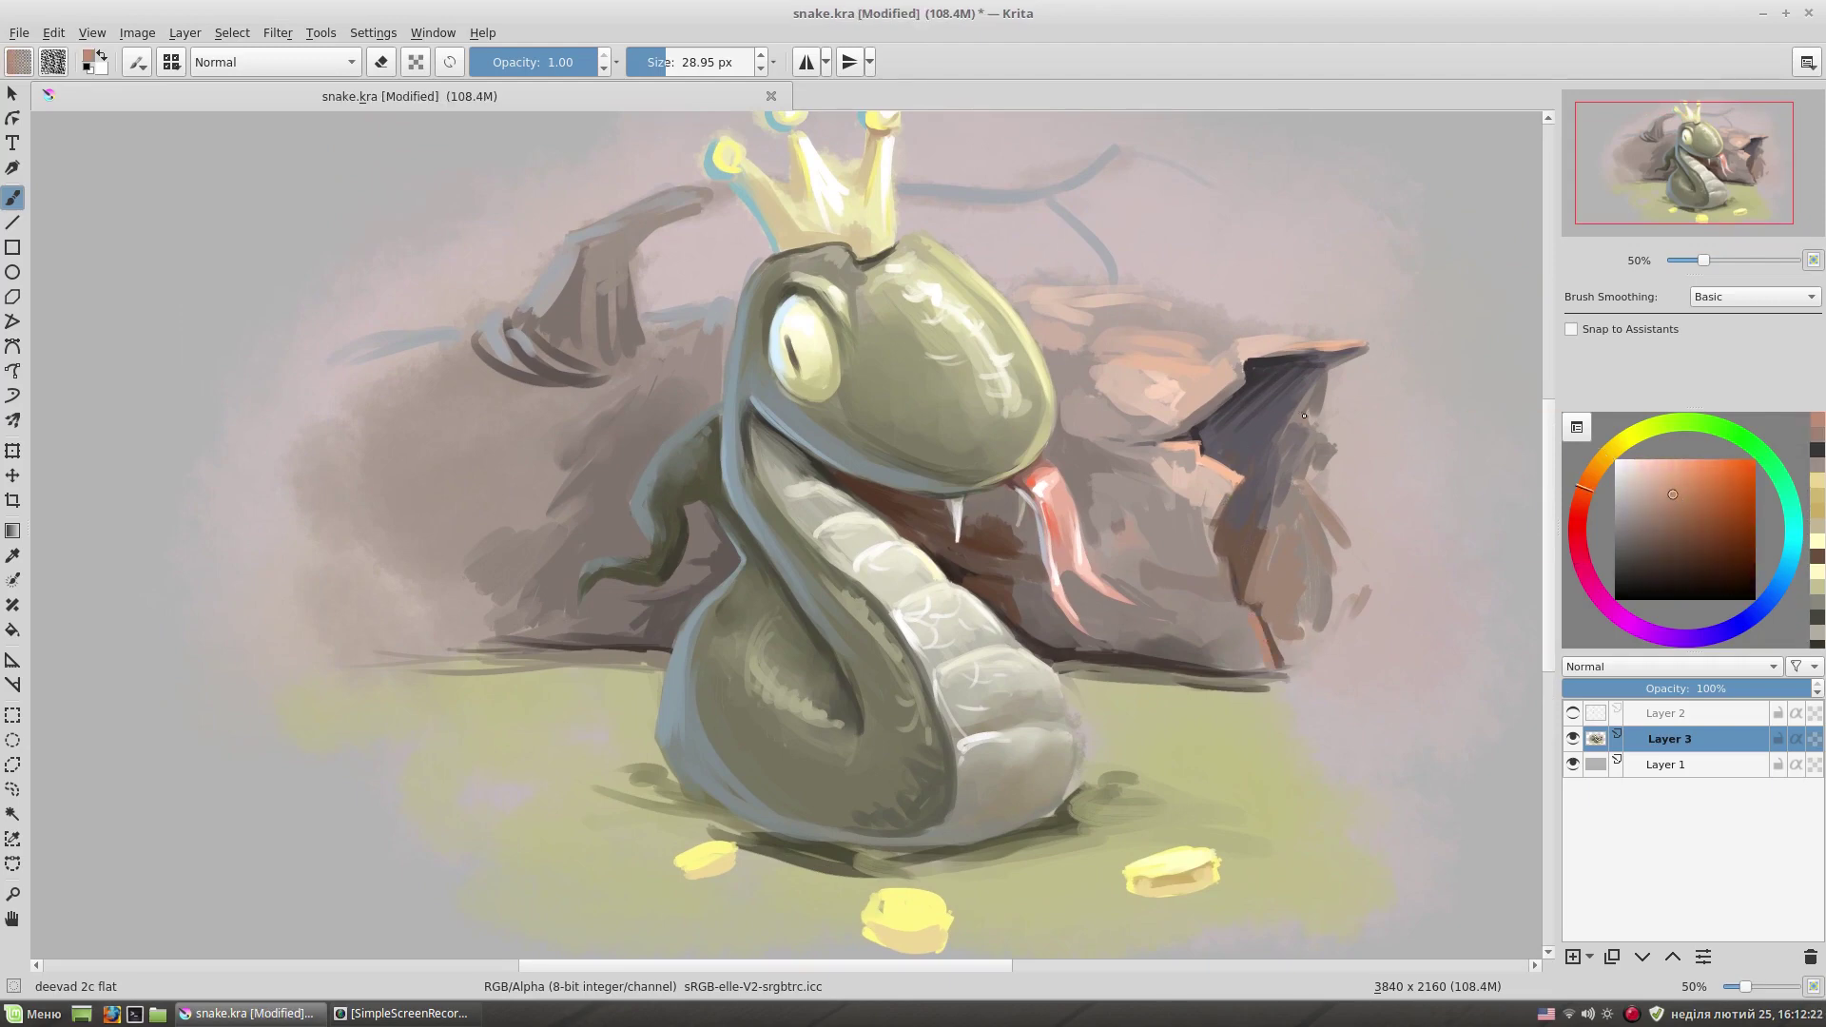
pyautogui.moveTo(562, 353); pyautogui.dragTo(630, 349)
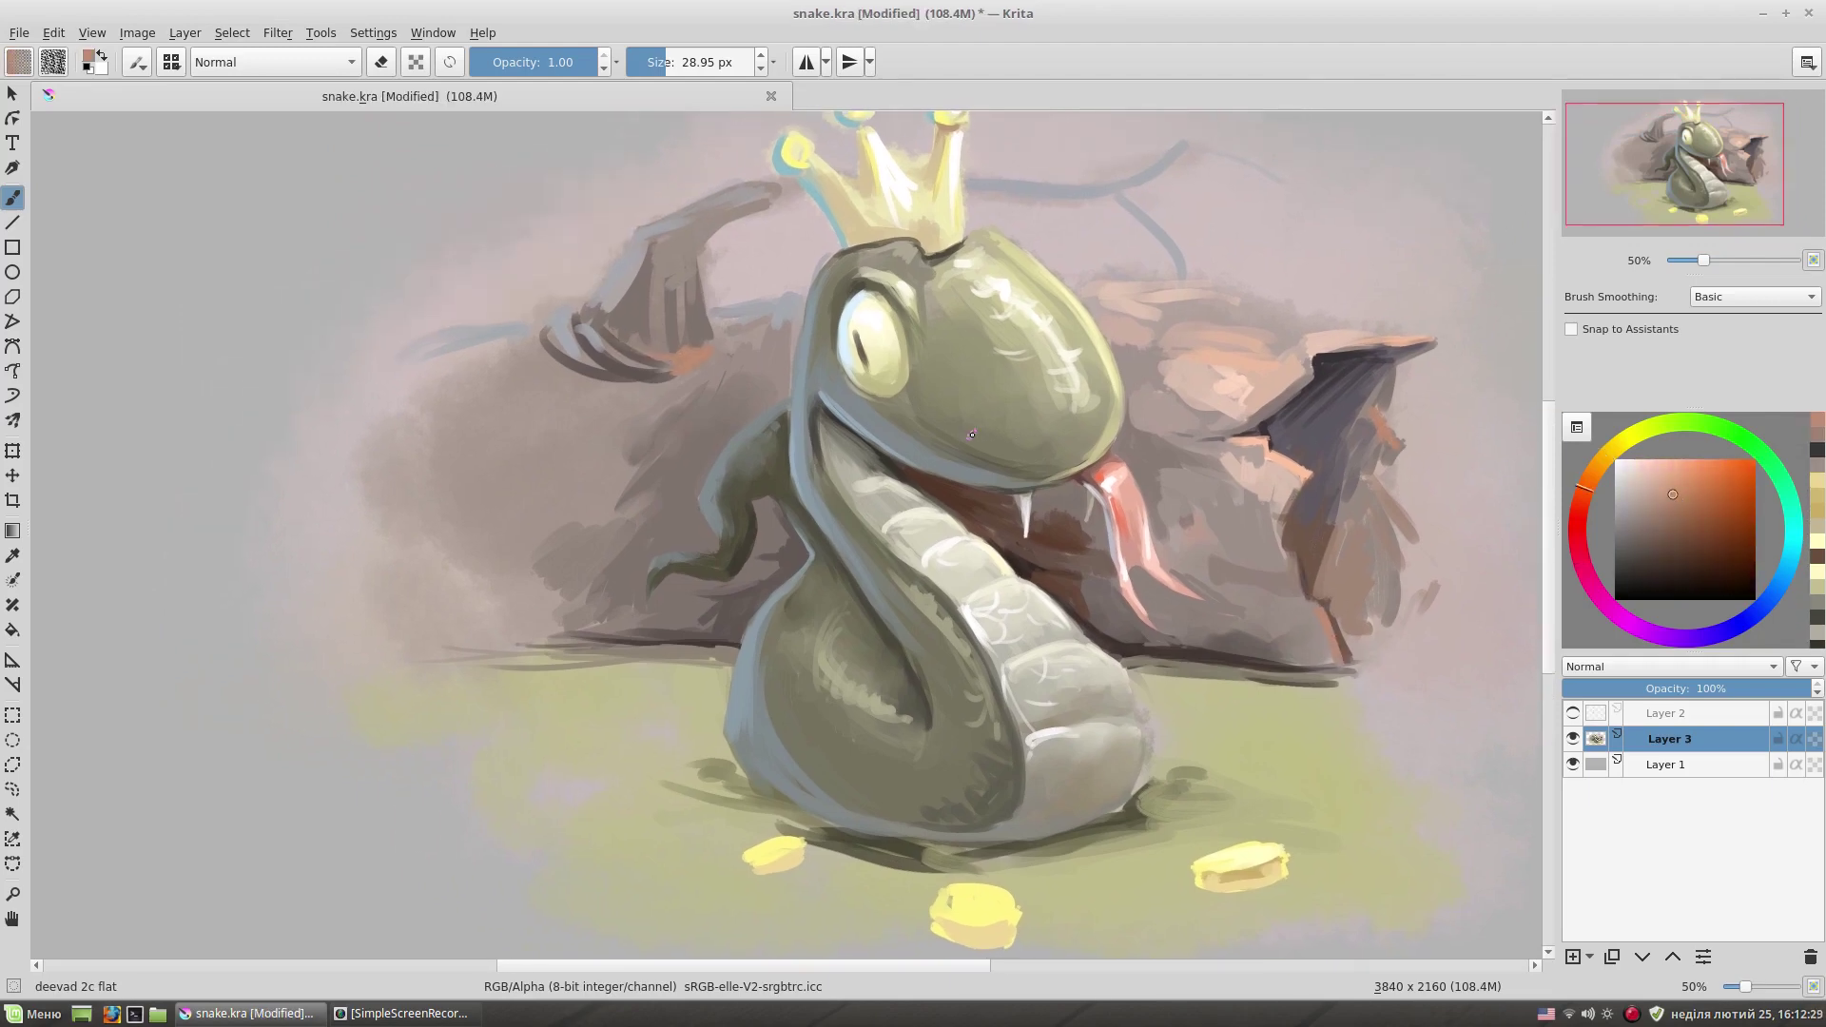
pyautogui.click(1721, 425)
pyautogui.click(1651, 520)
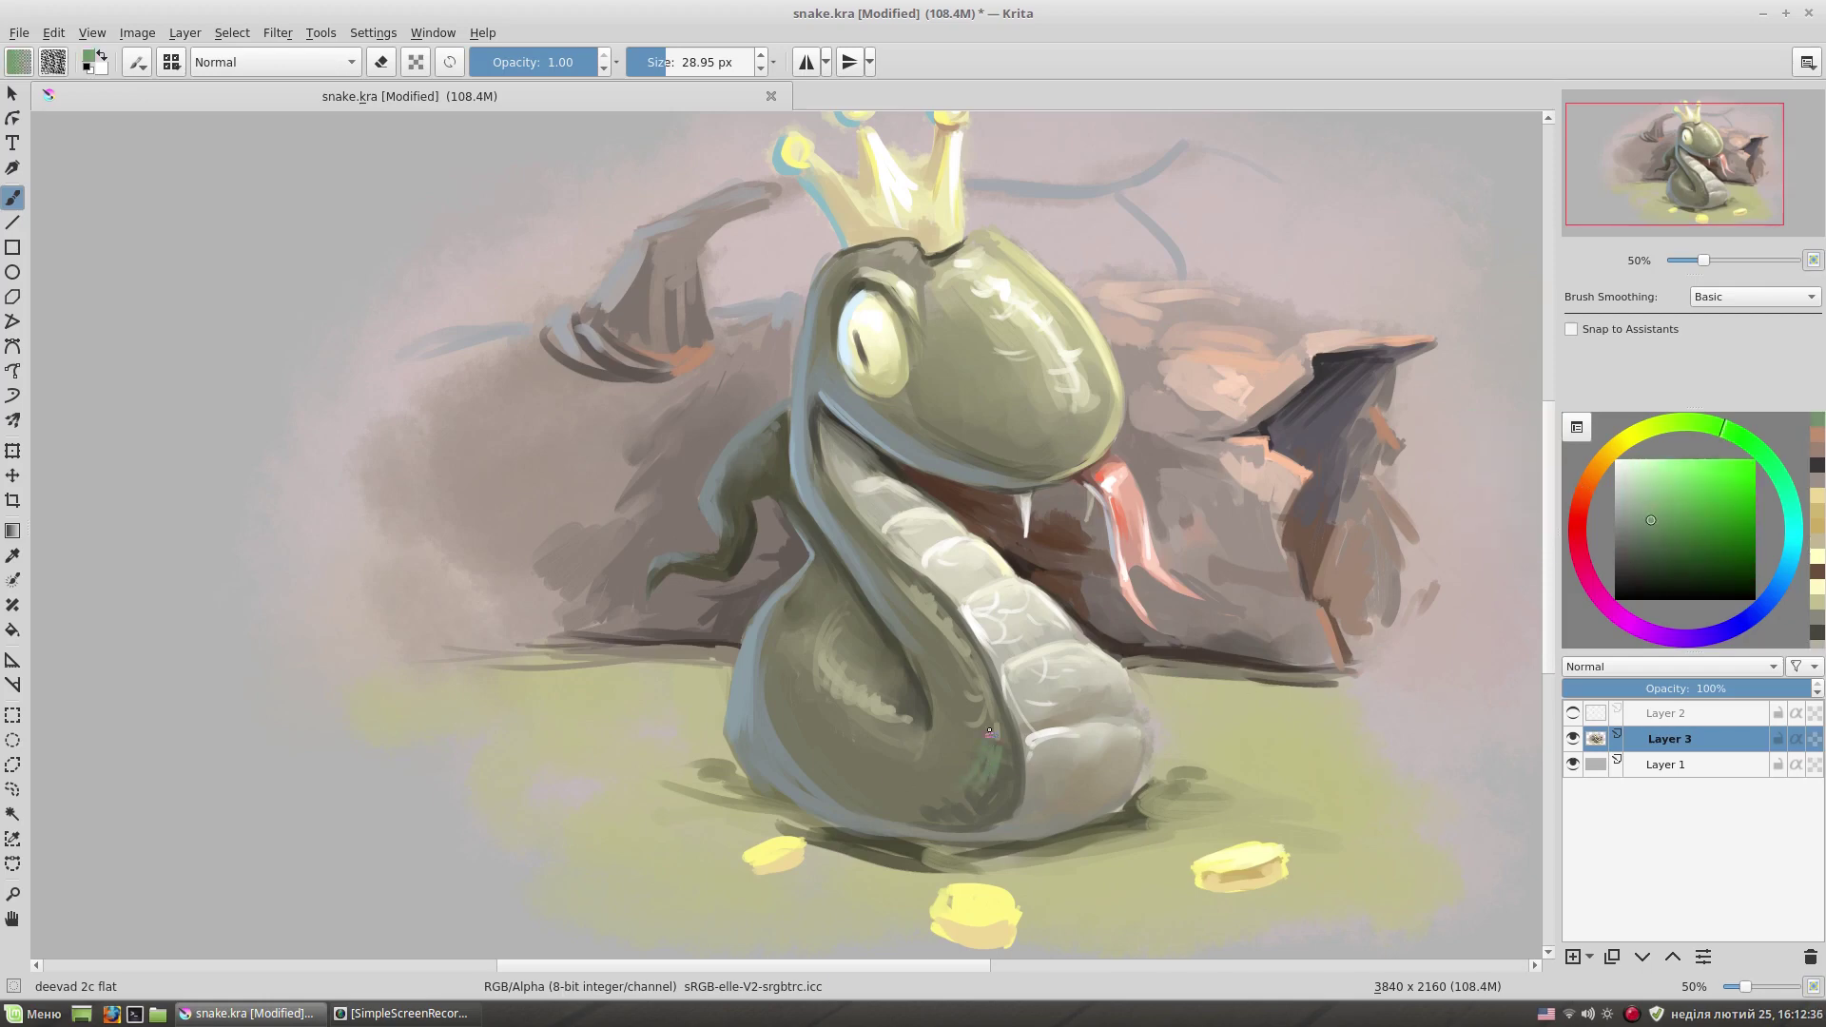
# - Paint a dark blue-grey stroke, then dark teal belly shading with the 'My wet' brush
pyautogui.keyDown('ctrl'); pyautogui.click(994, 766); pyautogui.keyUp('ctrl')
pyautogui.moveTo(1014, 747)
pyautogui.mouseDown()
pyautogui.moveTo(1013, 808)
pyautogui.moveTo(1008, 751)
pyautogui.moveTo(979, 747)
pyautogui.mouseUp()
pyautogui.keyDown('ctrl'); pyautogui.click(1005, 752); pyautogui.keyUp('ctrl')
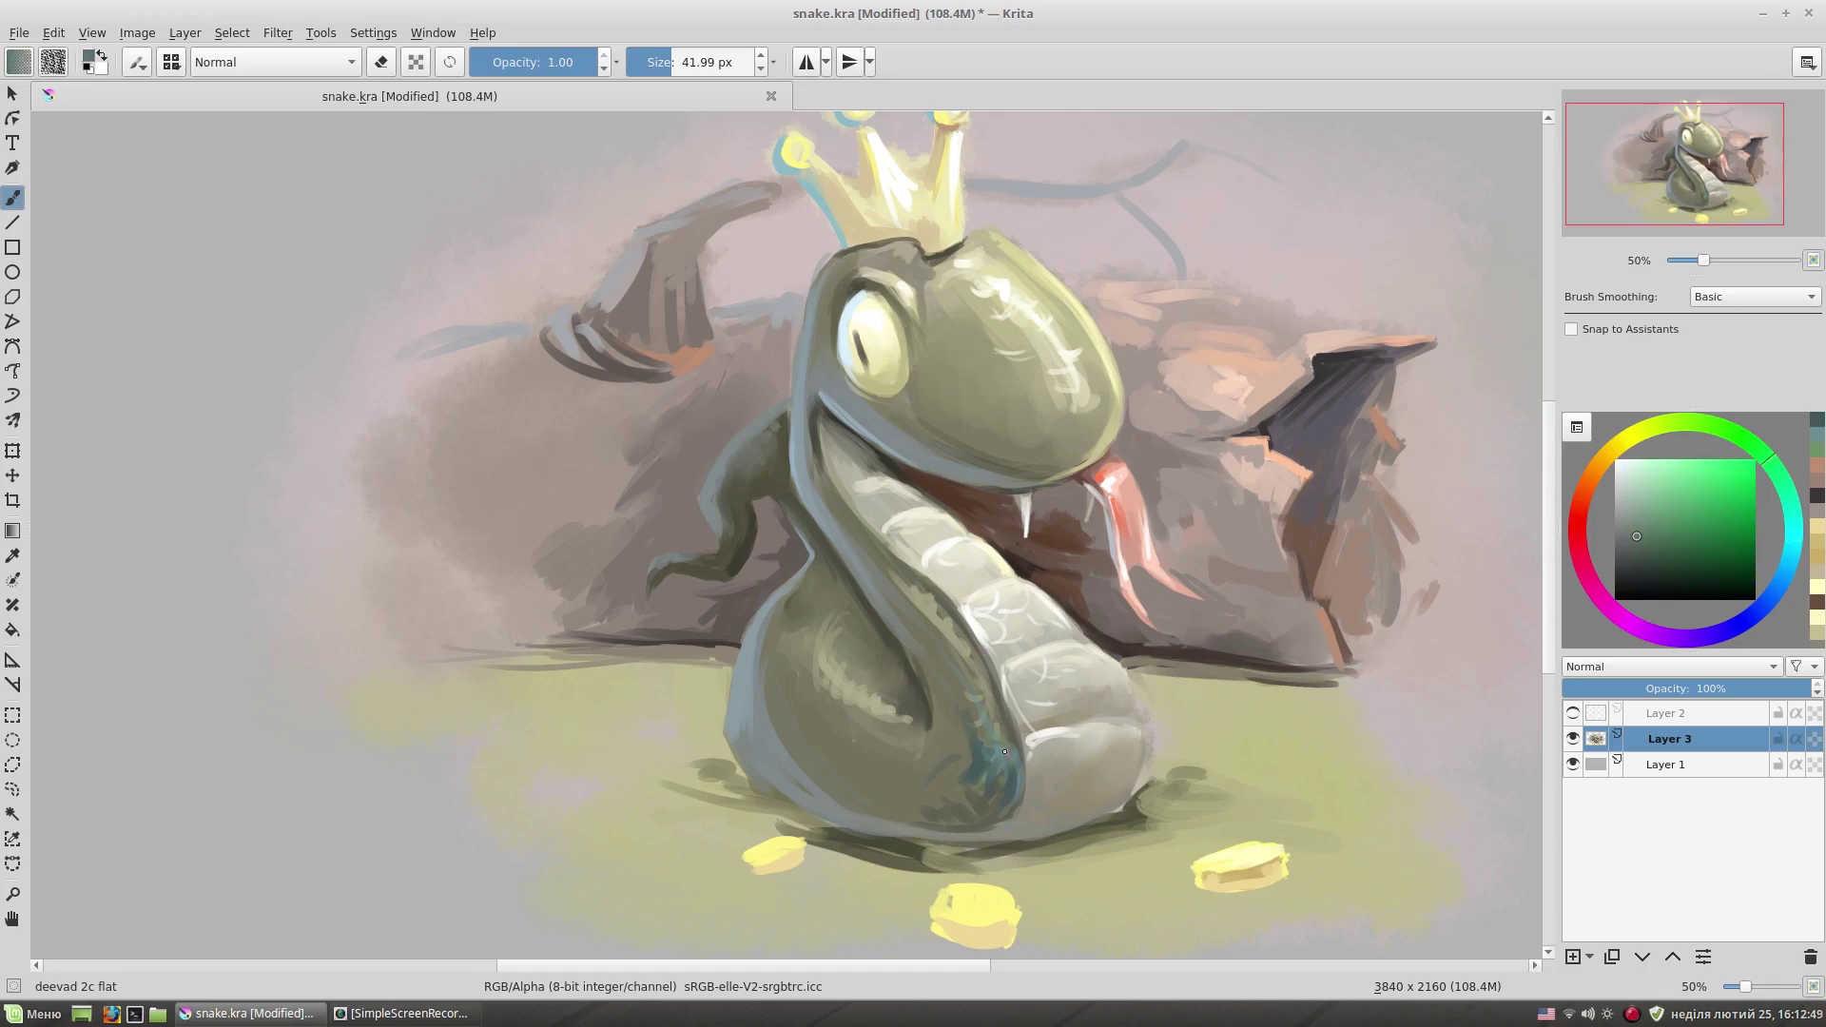
pyautogui.keyDown('ctrl'); pyautogui.click(971, 714); pyautogui.keyUp('ctrl')
pyautogui.press('/')
pyautogui.moveTo(999, 751)
pyautogui.mouseDown()
pyautogui.moveTo(979, 767)
pyautogui.moveTo(1003, 780)
pyautogui.mouseUp()
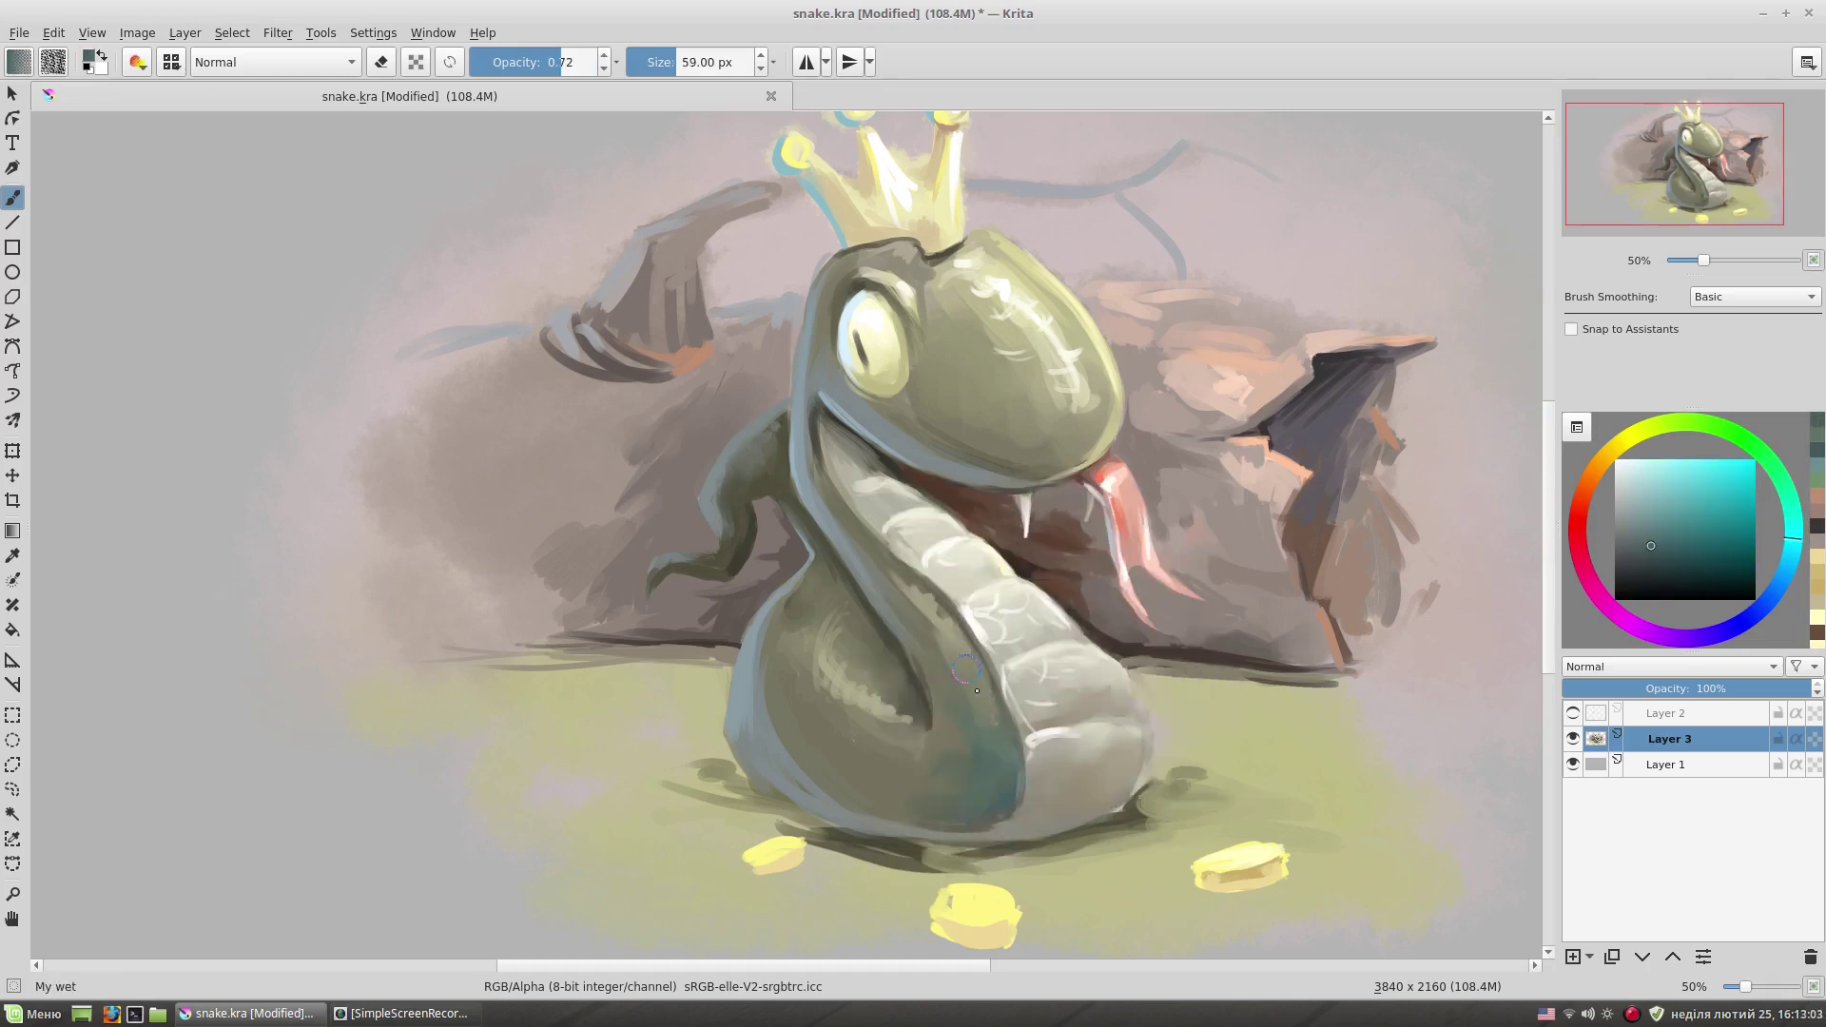
# - Return to the 'deevad 2c flat' brush and paint darker shading beside the snake's eye
pyautogui.rightClick(1161, 706)
pyautogui.click(1115, 649)
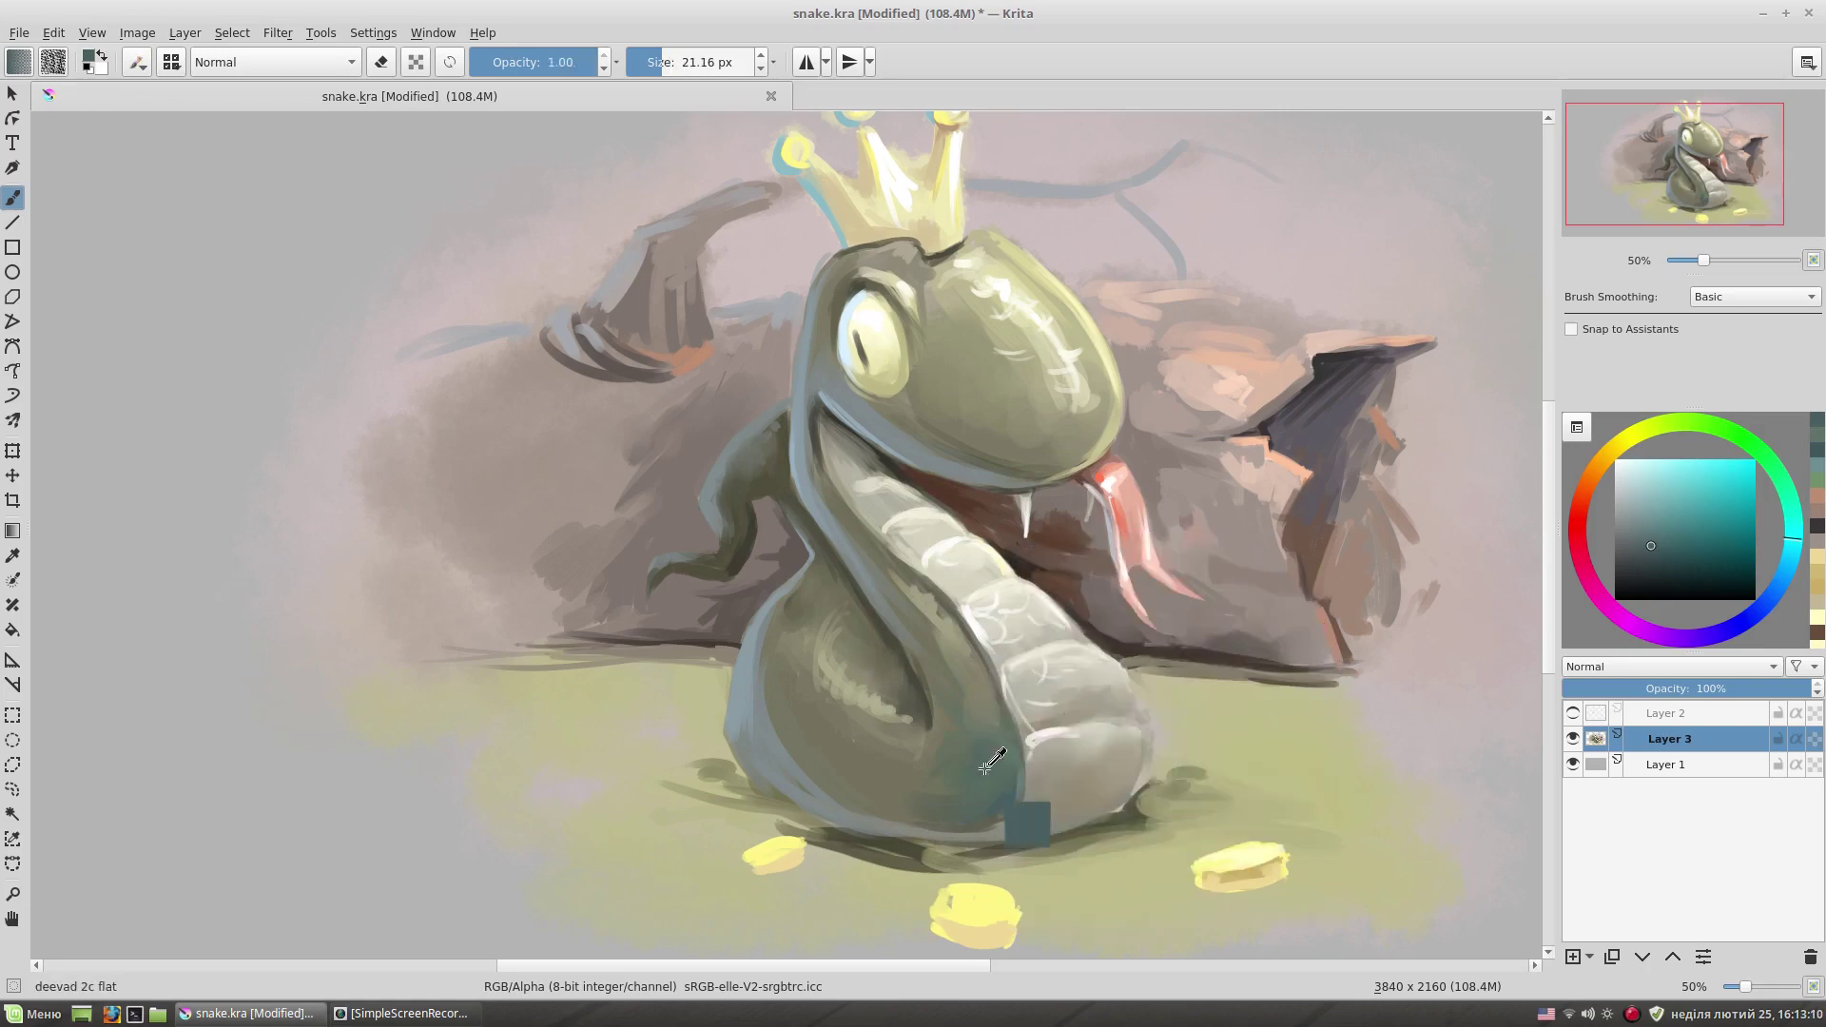
pyautogui.click(1633, 557)
pyautogui.keyDown('ctrl'); pyautogui.click(1035, 726); pyautogui.keyUp('ctrl')
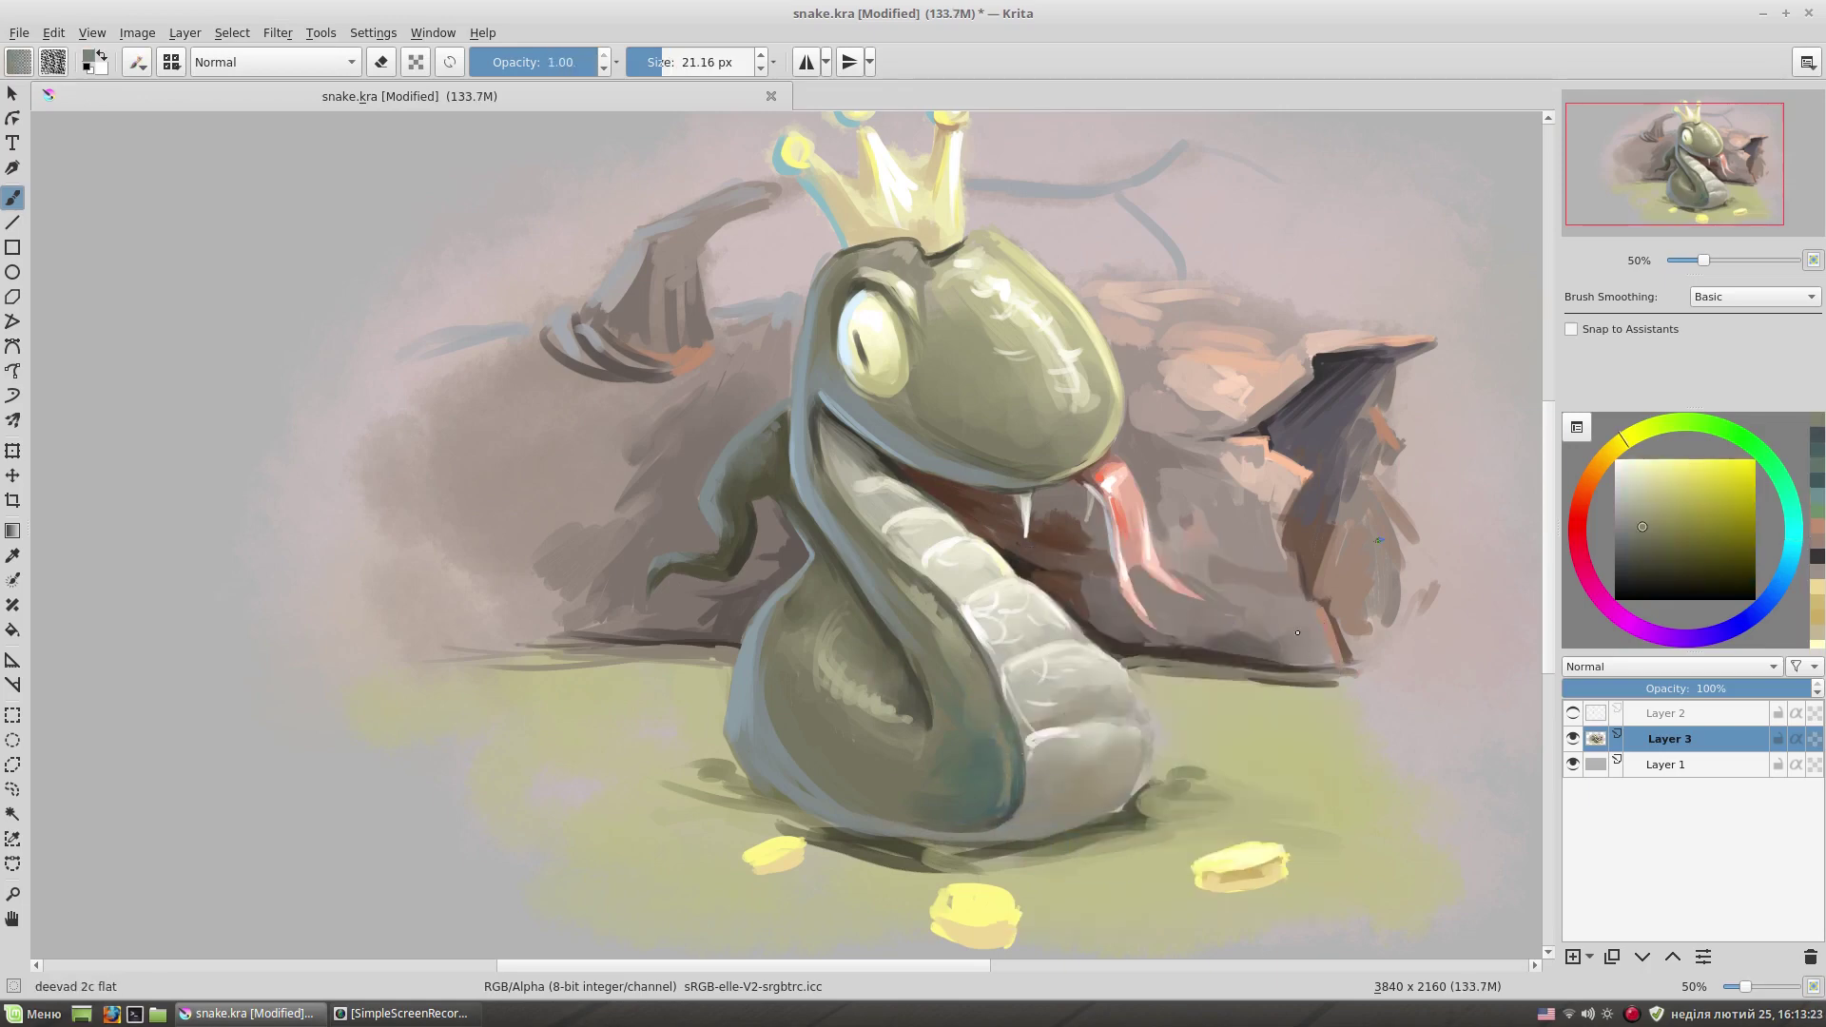
pyautogui.keyDown('ctrl'); pyautogui.click(1003, 800); pyautogui.keyUp('ctrl')
pyautogui.moveTo(918, 386)
pyautogui.mouseDown()
pyautogui.moveTo(894, 405)
pyautogui.moveTo(906, 397)
pyautogui.moveTo(840, 371)
pyautogui.moveTo(1182, 357)
pyautogui.mouseUp()
# - Add a faint dark stroke on the snake's body and sample its olive green
pyautogui.keyDown('ctrl'); pyautogui.click(826, 363); pyautogui.keyUp('ctrl')
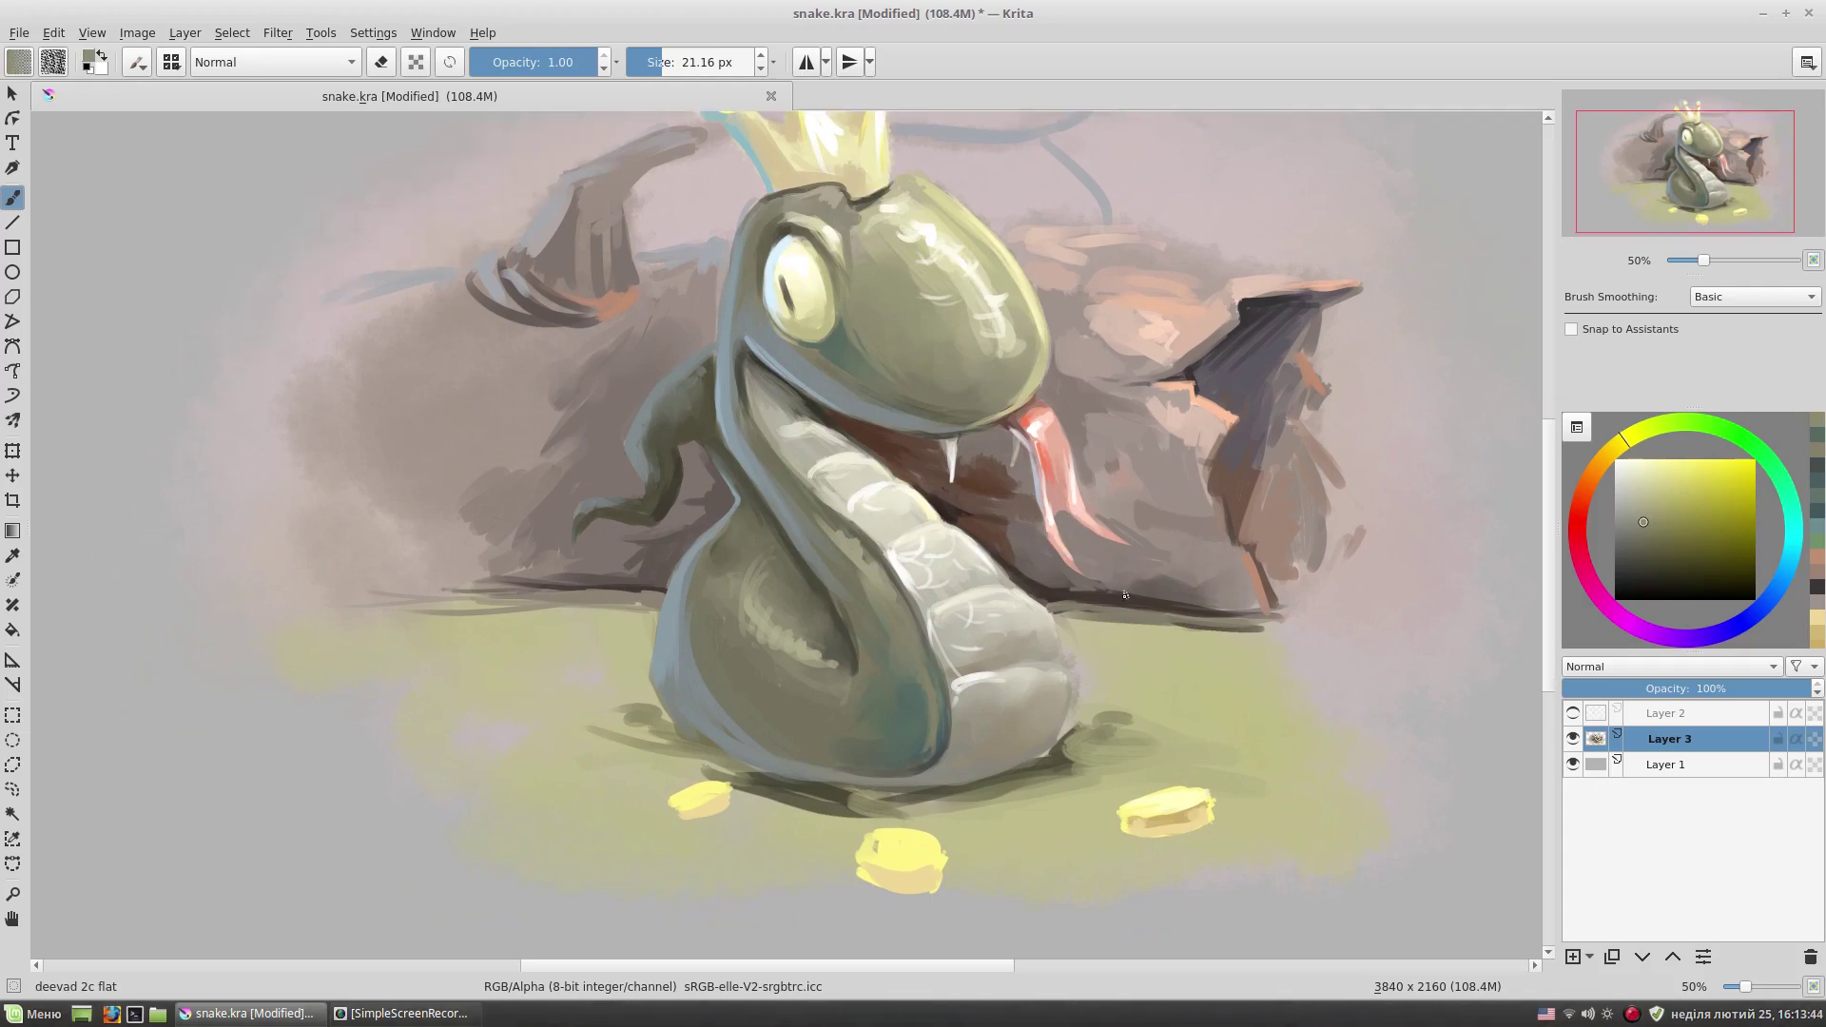
pyautogui.keyDown('ctrl'); pyautogui.click(871, 352); pyautogui.keyUp('ctrl')
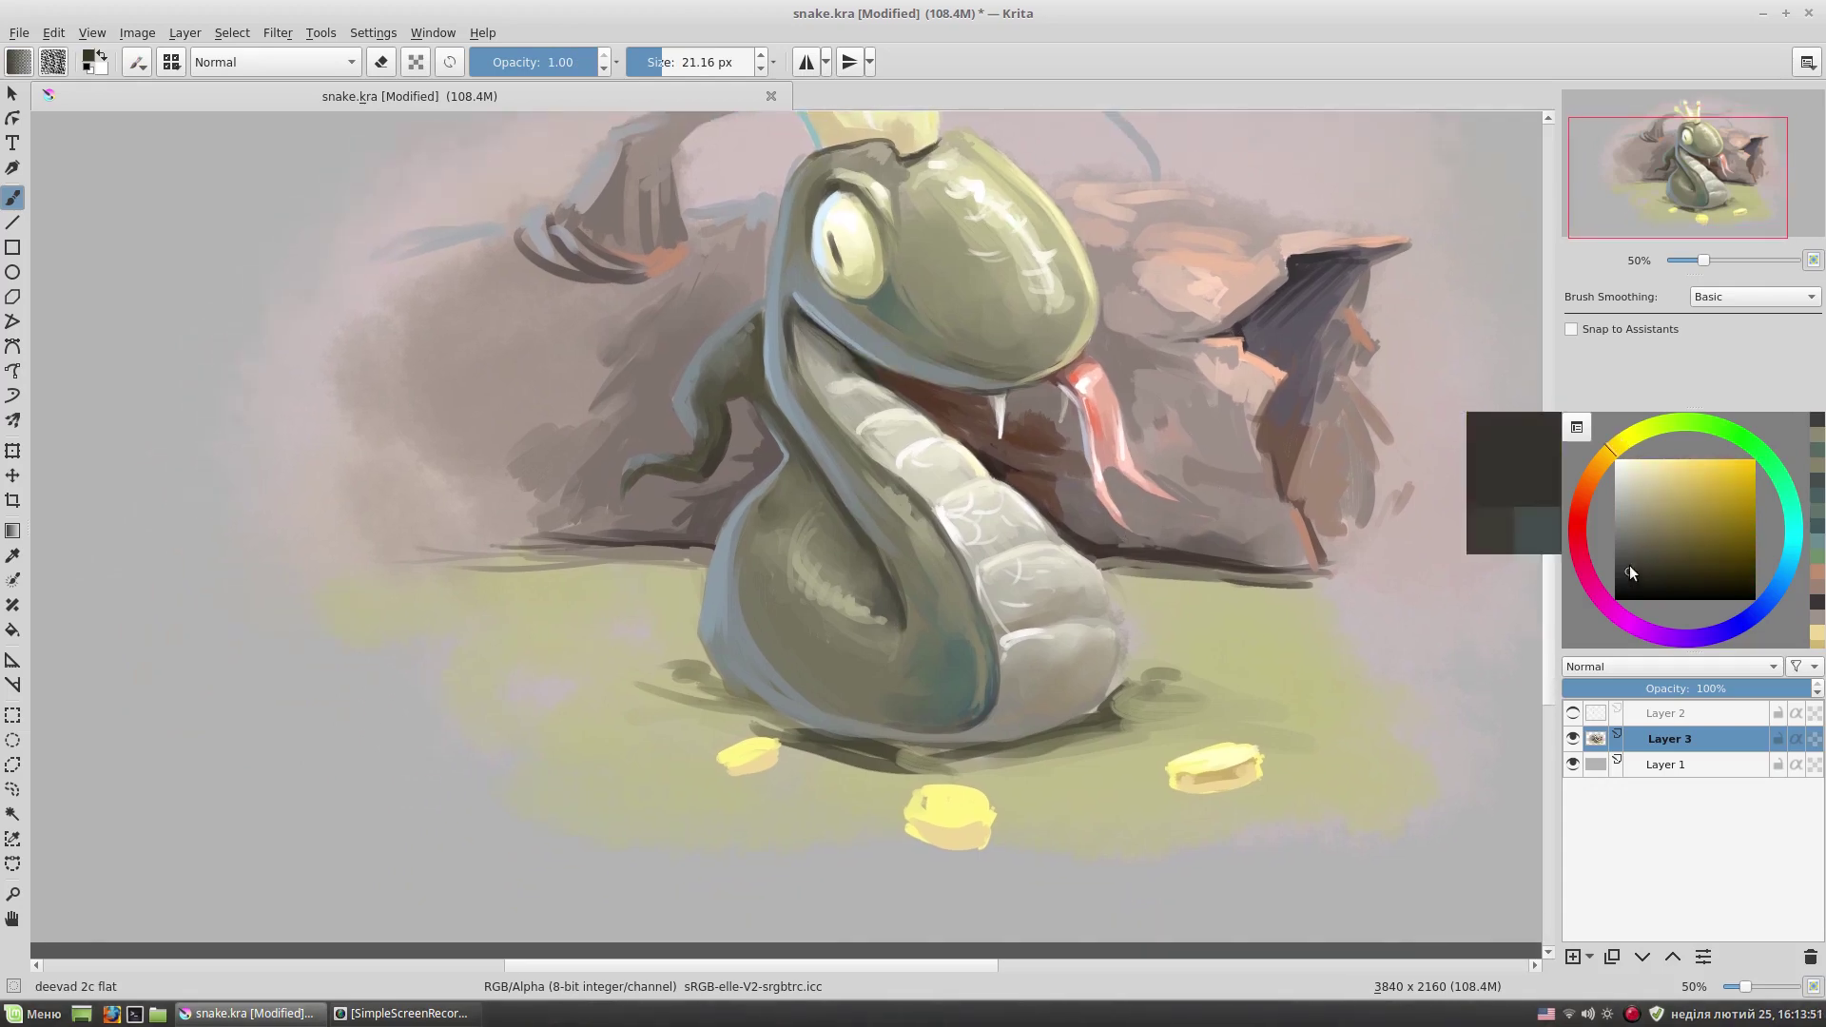
pyautogui.moveTo(874, 550); pyautogui.dragTo(904, 626)
pyautogui.keyDown('ctrl'); pyautogui.click(908, 601); pyautogui.keyUp('ctrl')
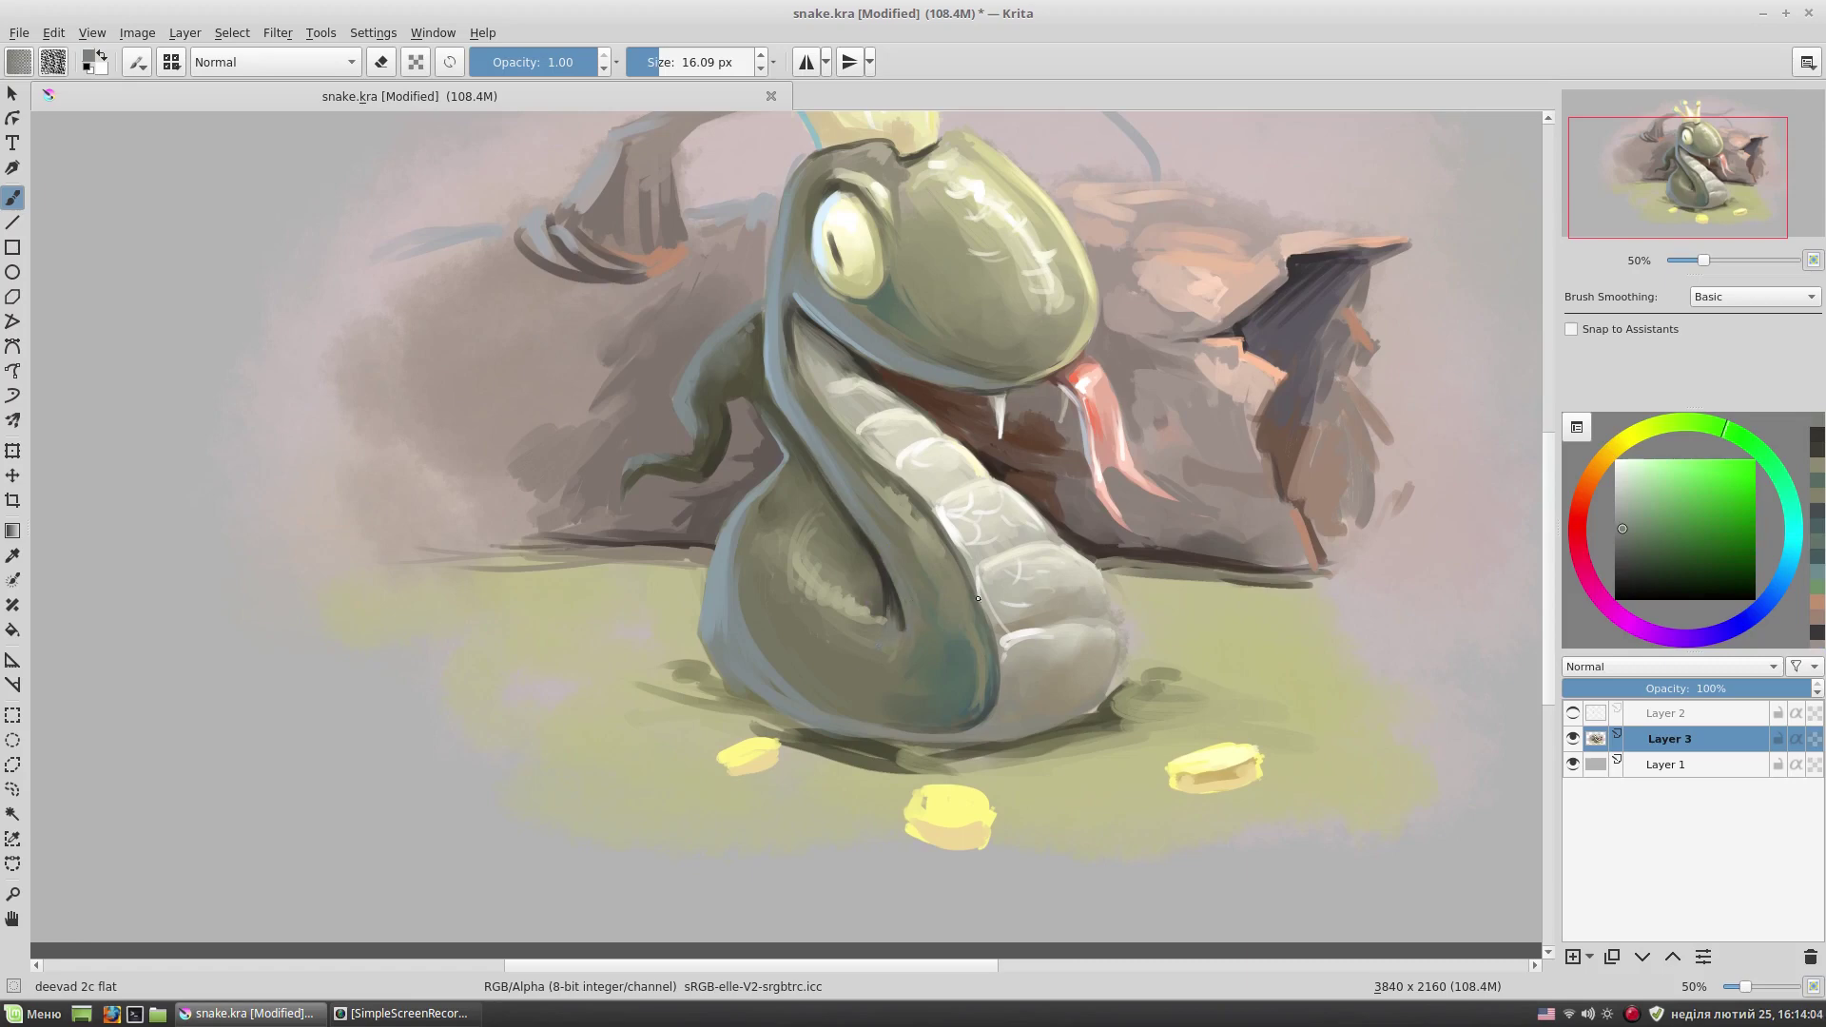
# - Paint light blue-grey rim strokes along the snake's lower-left edge with the flat brush
pyautogui.rightClick(928, 552)
pyautogui.click(761, 533)
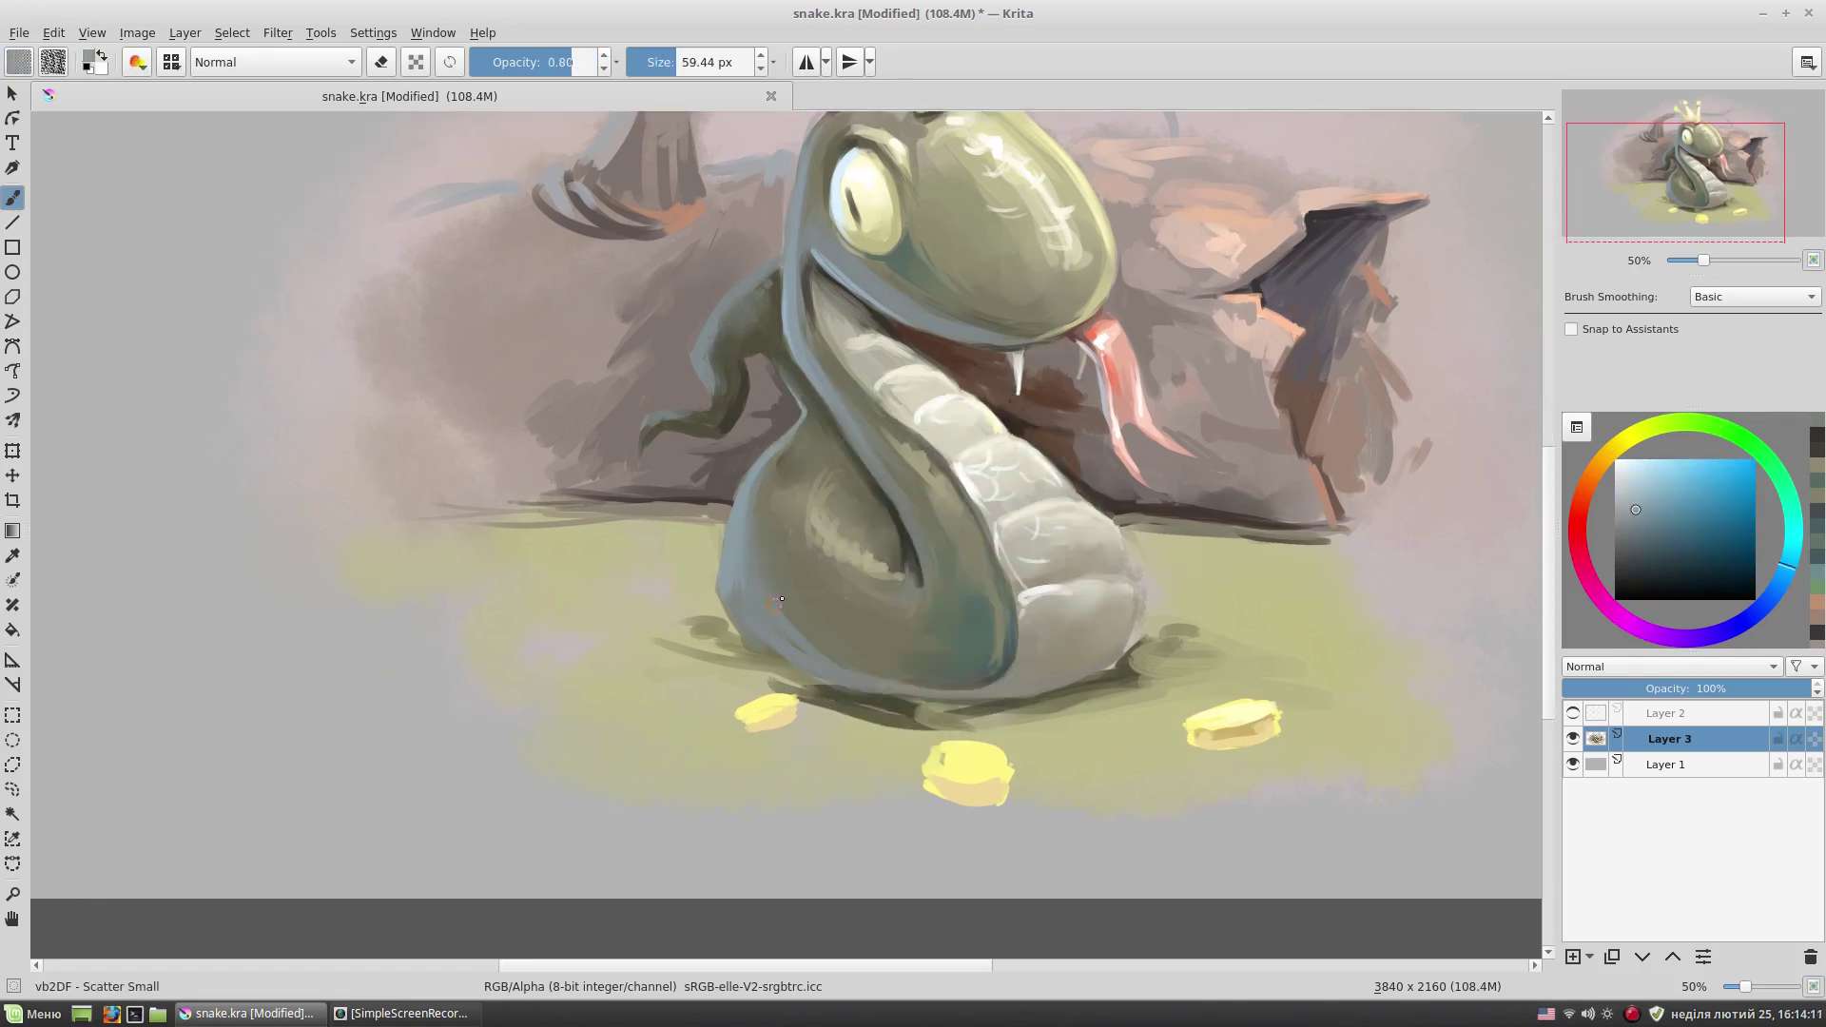
pyautogui.rightClick(902, 543)
pyautogui.click(751, 585)
pyautogui.moveTo(740, 608)
pyautogui.mouseDown()
pyautogui.moveTo(744, 625)
pyautogui.moveTo(721, 488)
pyautogui.mouseUp()
pyautogui.click(1649, 493)
pyautogui.moveTo(734, 564); pyautogui.dragTo(721, 575)
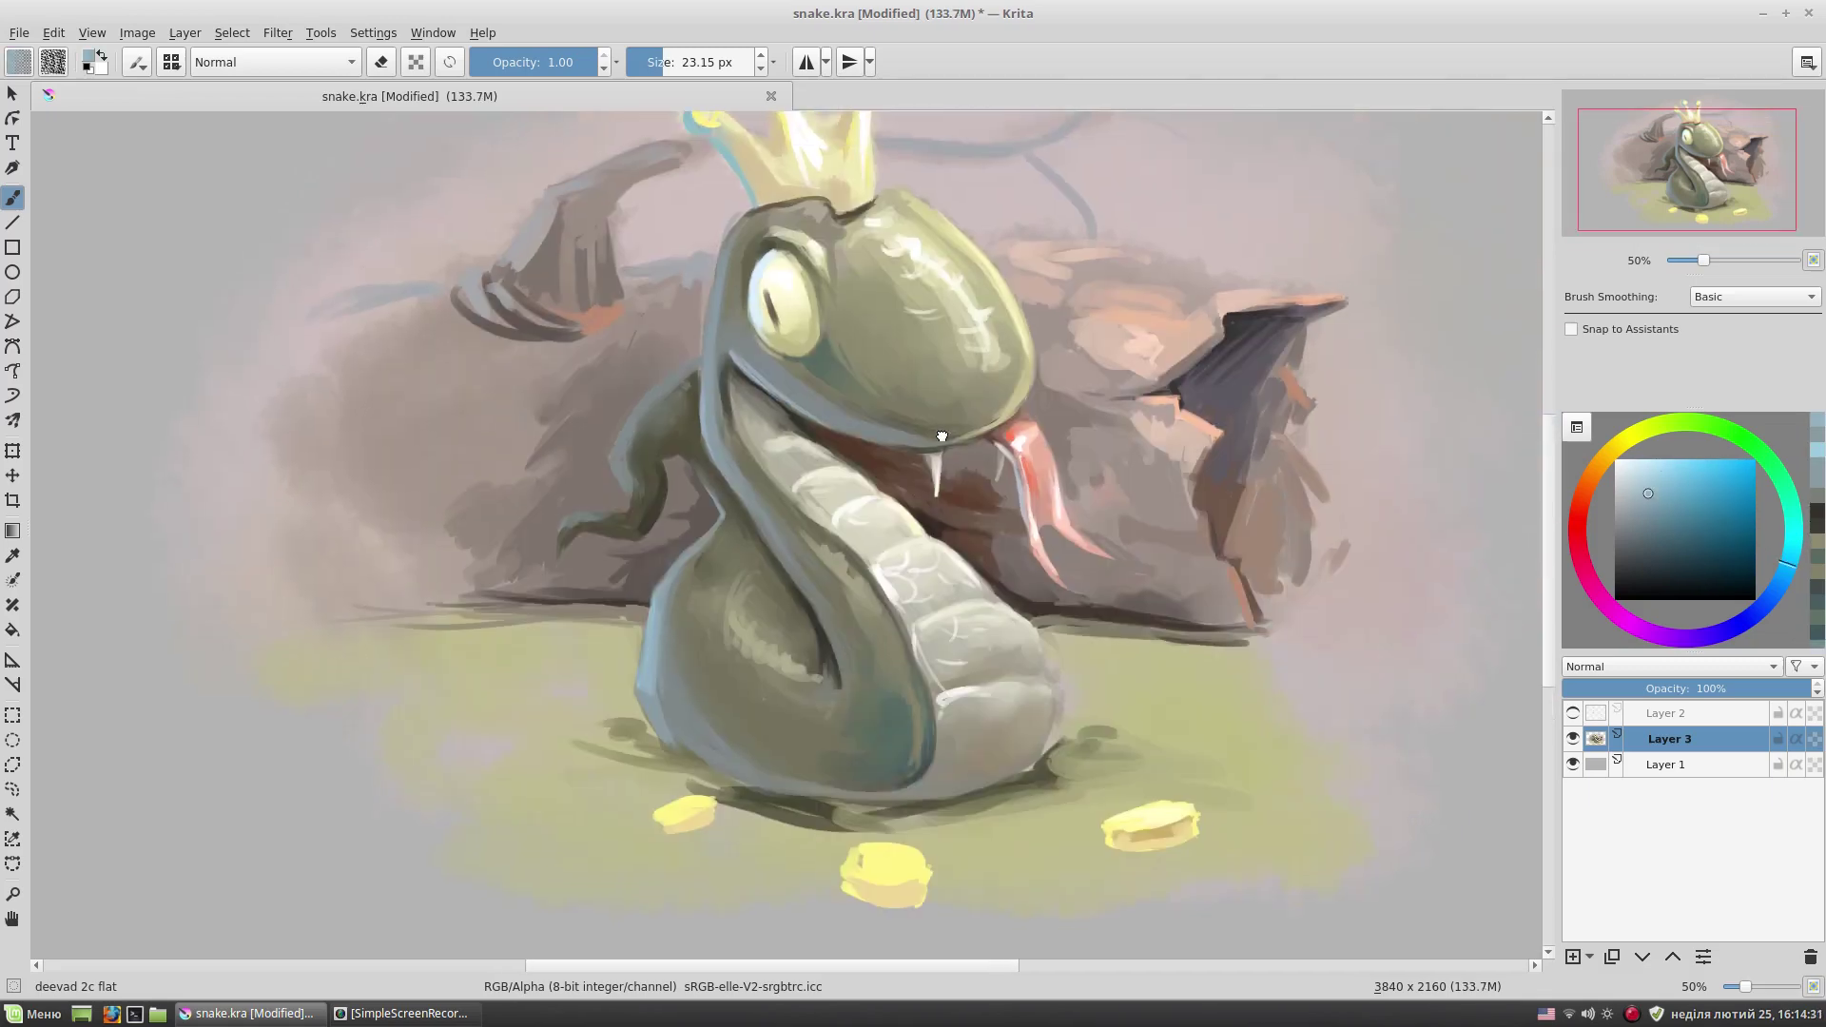
# - Highlight the upper-left edge of the snake's arm and sample a dark olive
pyautogui.moveTo(739, 504); pyautogui.dragTo(692, 578)
pyautogui.moveTo(648, 428); pyautogui.dragTo(674, 384)
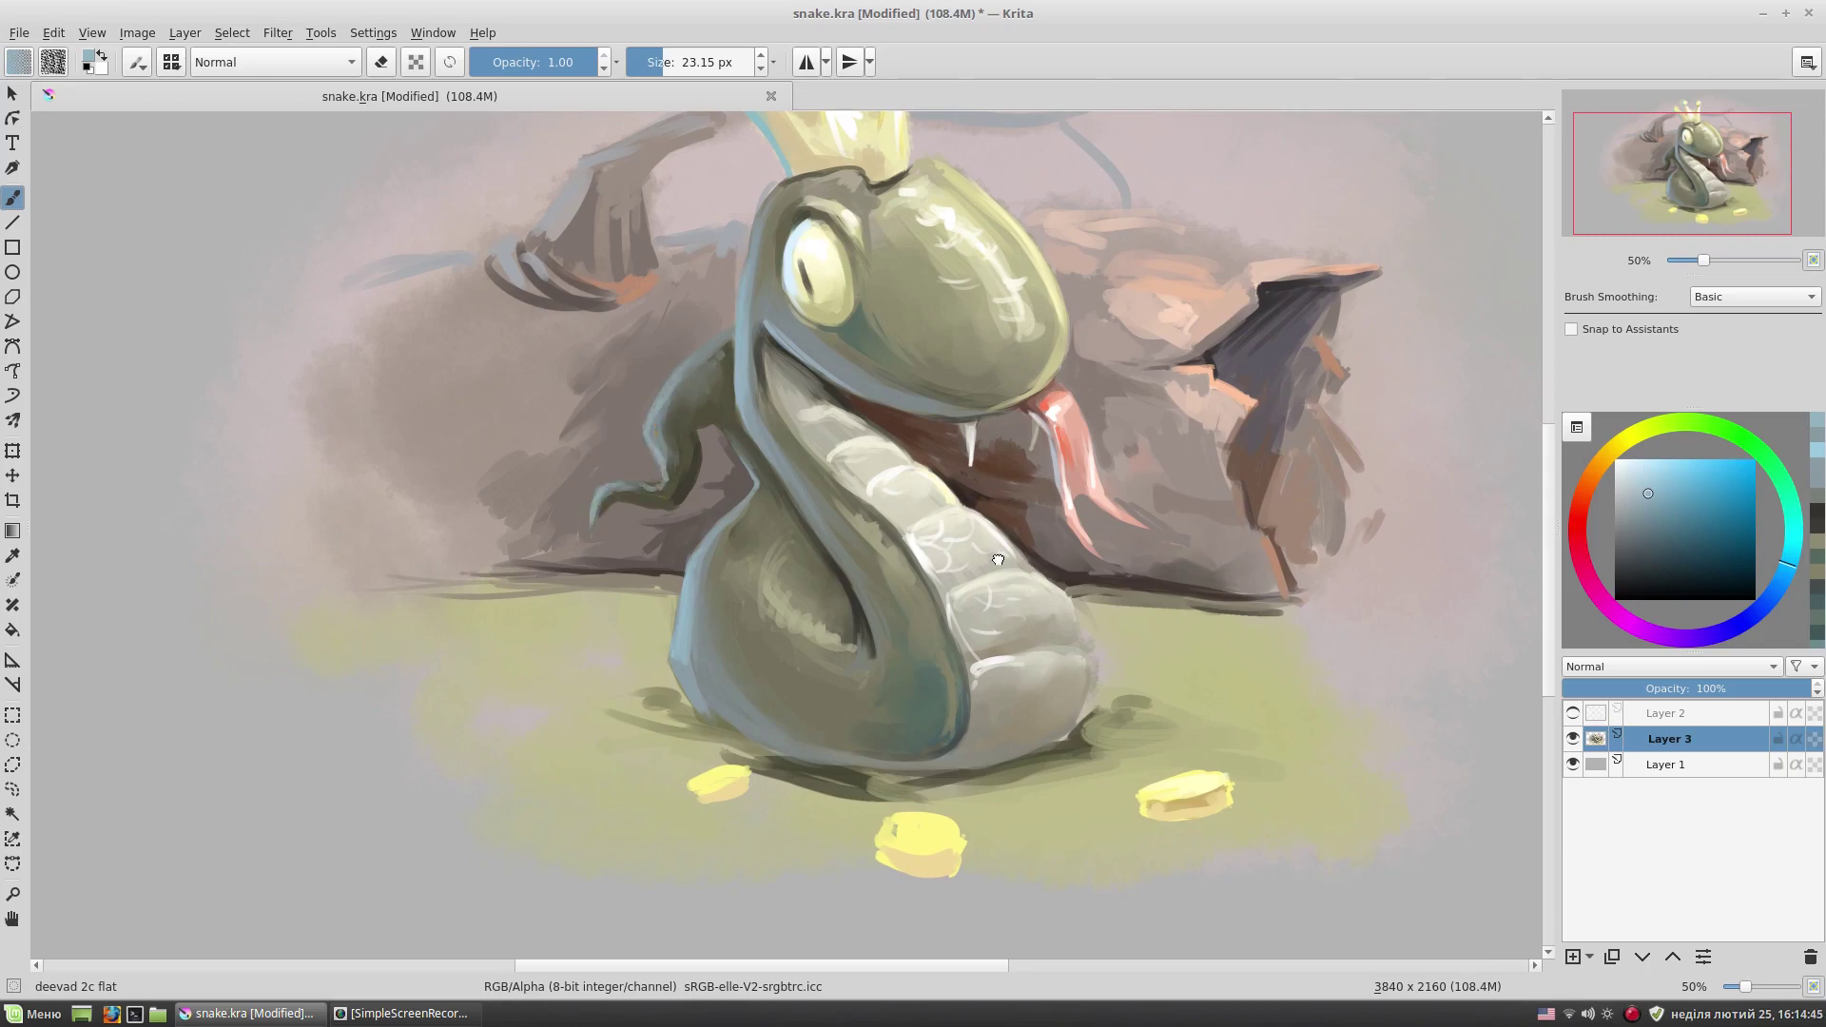
pyautogui.moveTo(998, 560); pyautogui.dragTo(917, 617)
pyautogui.keyDown('ctrl'); pyautogui.click(549, 414); pyautogui.keyUp('ctrl')
pyautogui.moveTo(1109, 383); pyautogui.dragTo(1161, 436)
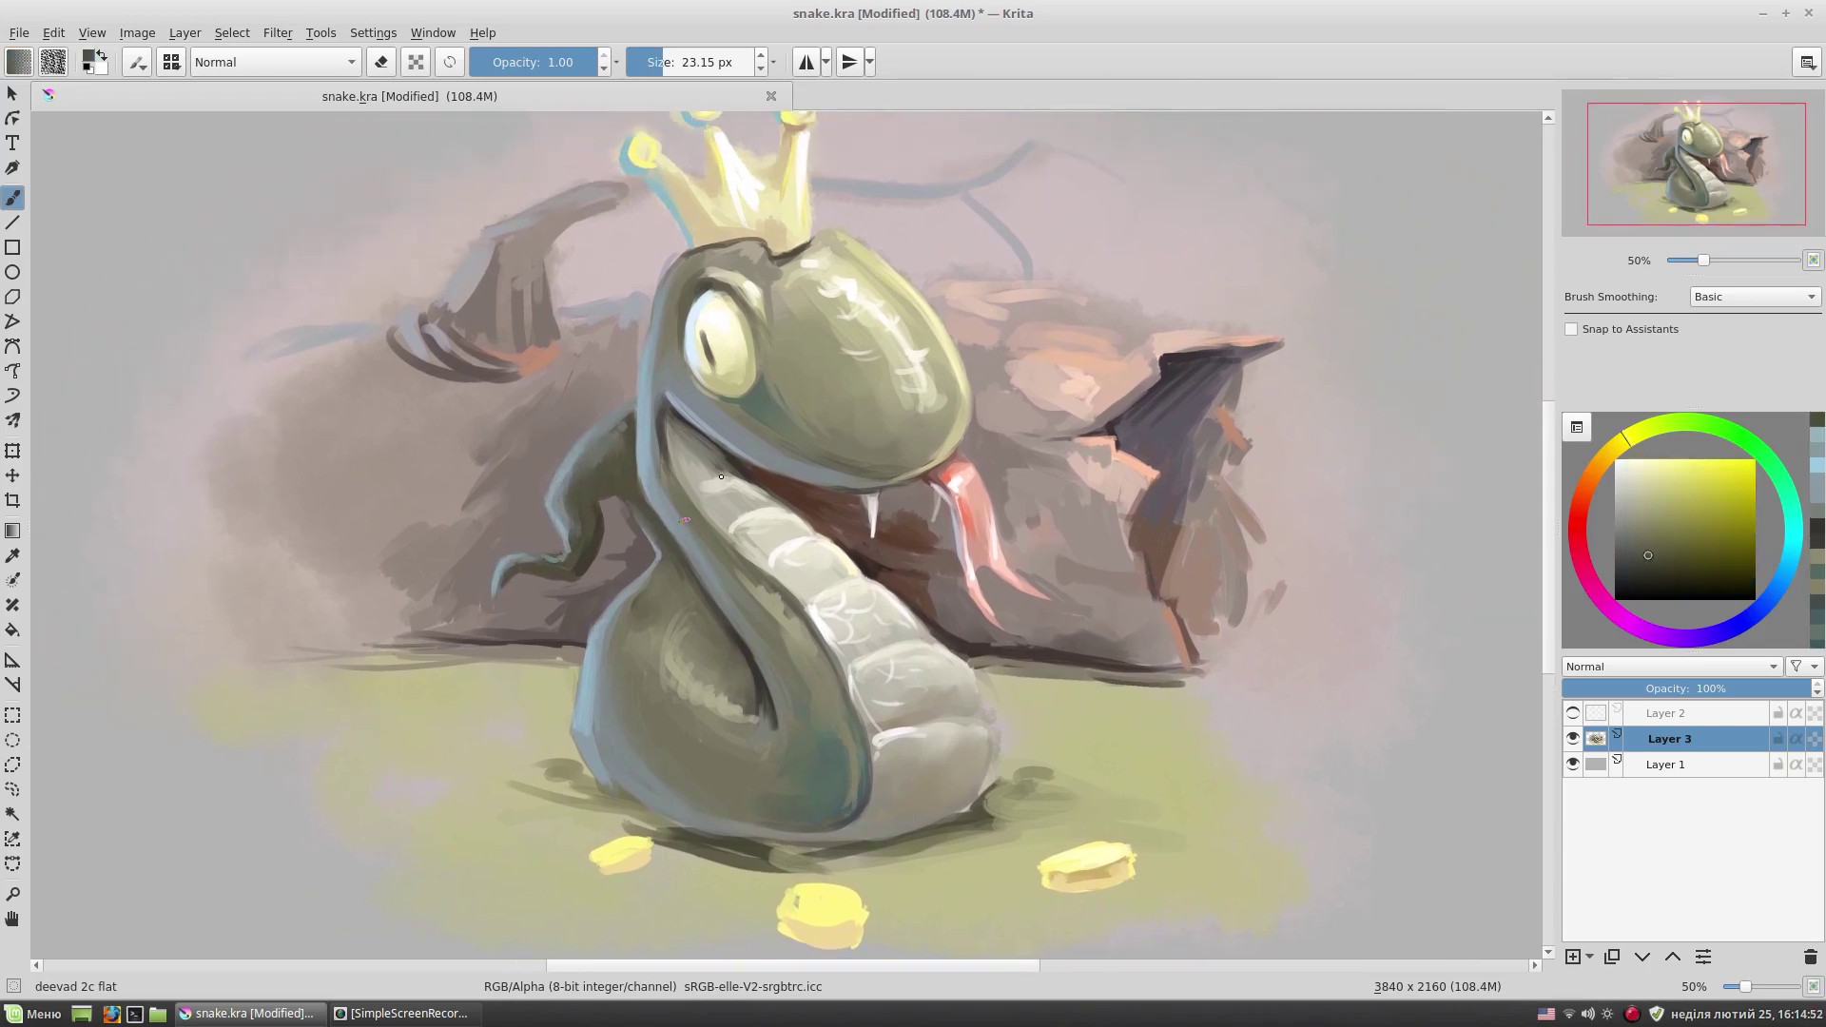
# - Paint brown strokes, then broader lighter strokes, across the hat with a larger brush
pyautogui.keyDown('ctrl'); pyautogui.click(513, 350); pyautogui.keyUp('ctrl')
pyautogui.moveTo(542, 351); pyautogui.dragTo(511, 350)
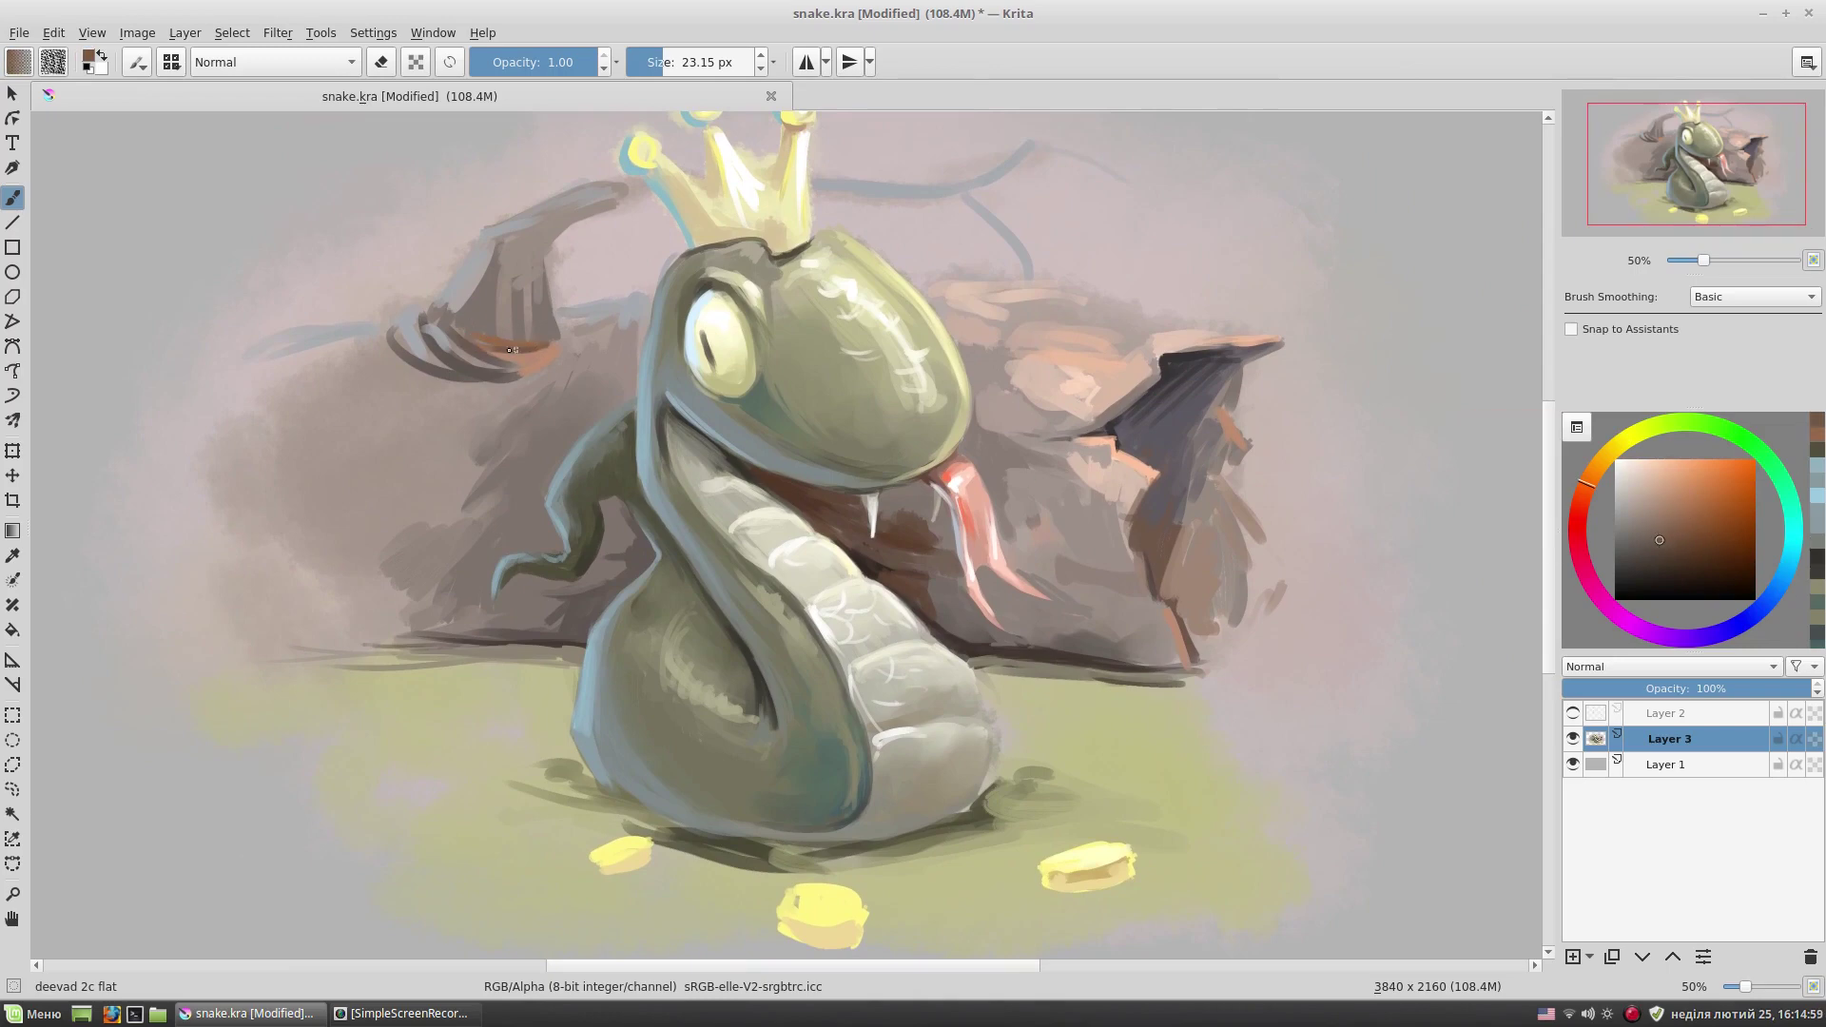
pyautogui.press(']')
pyautogui.press(']')
pyautogui.press(']')
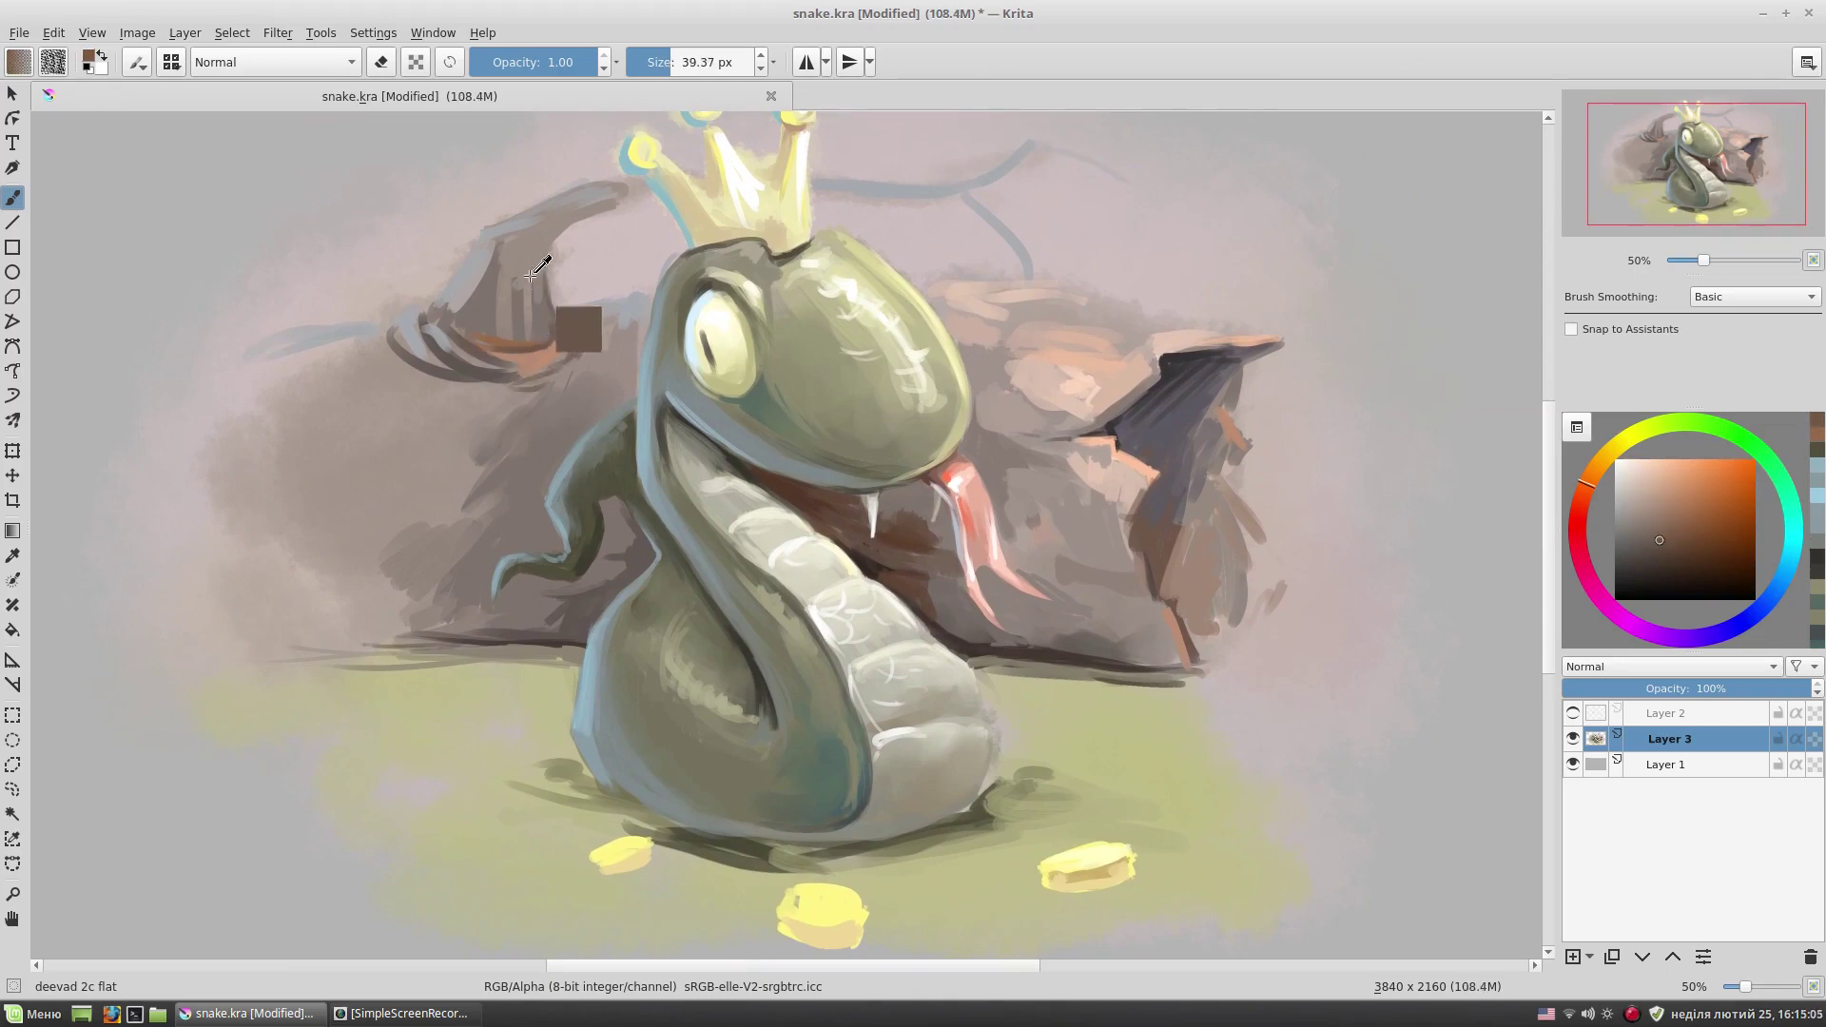
pyautogui.keyDown('ctrl'); pyautogui.click(479, 351); pyautogui.keyUp('ctrl')
pyautogui.moveTo(479, 351); pyautogui.dragTo(533, 335)
# - Add a light peach highlight on the hat and darken its brim
pyautogui.keyDown('ctrl'); pyautogui.click(947, 375); pyautogui.keyUp('ctrl')
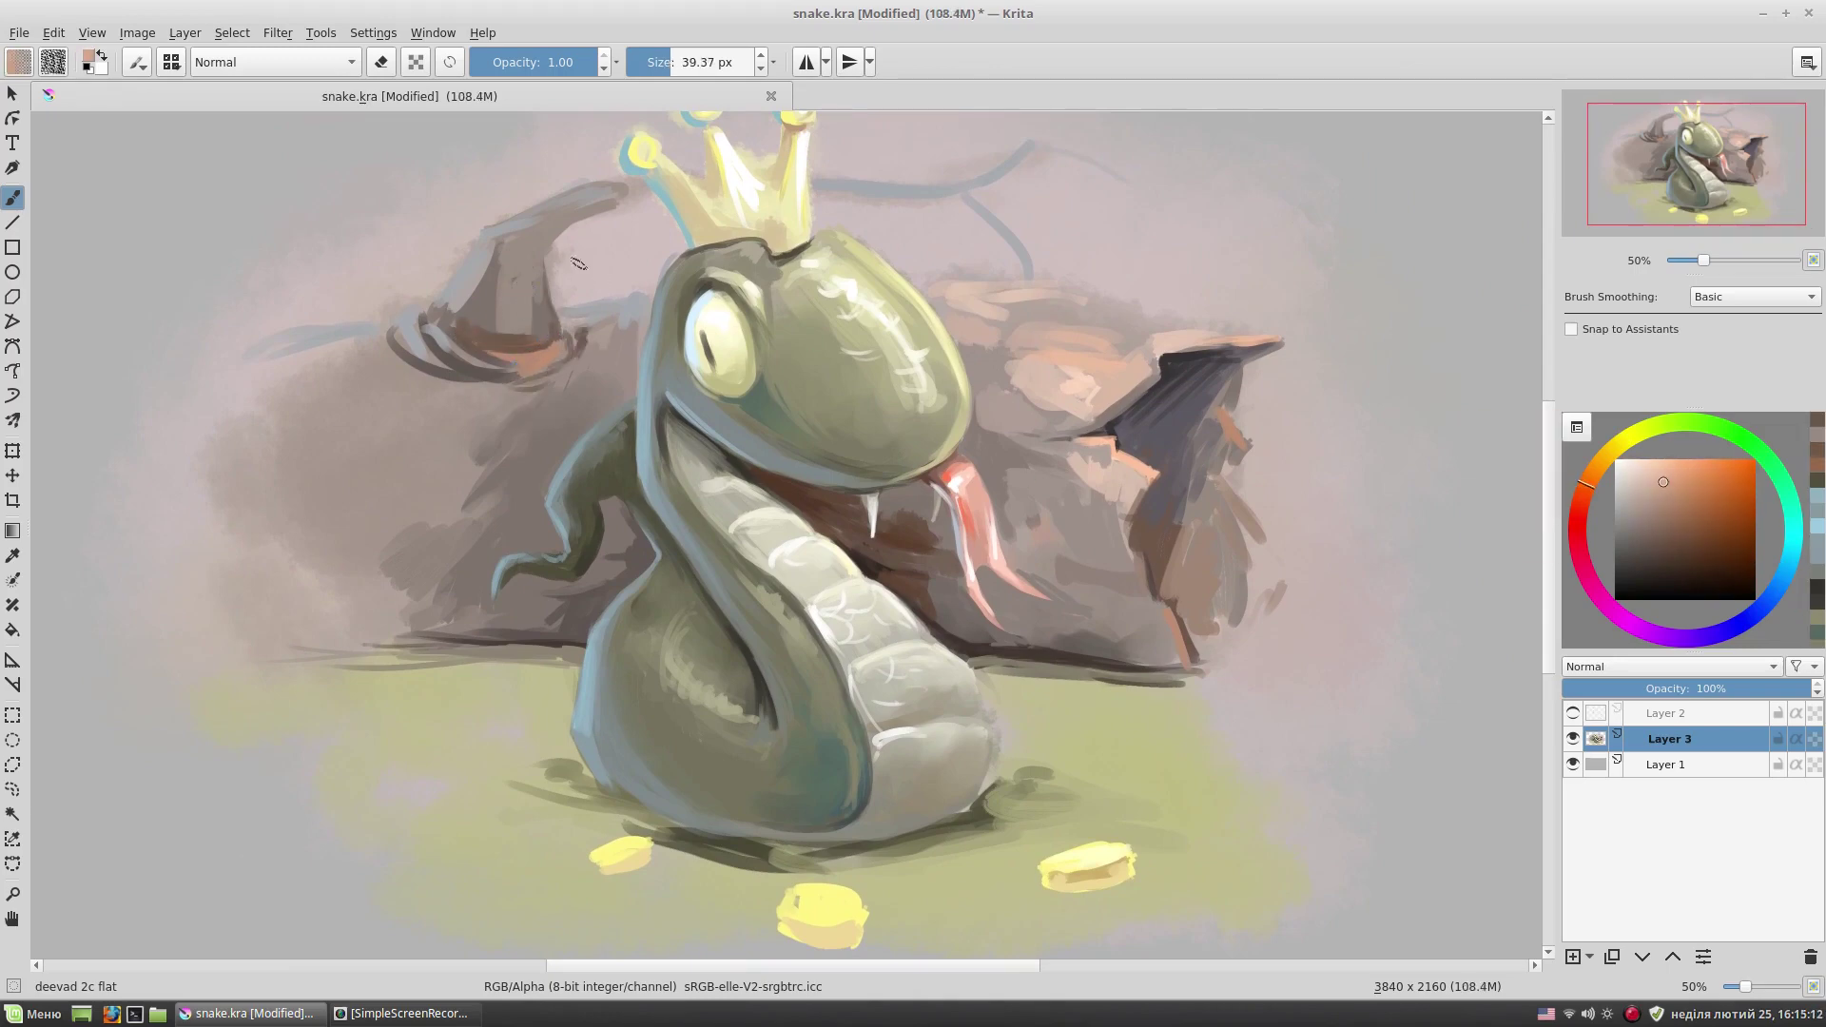
pyautogui.press('[')
pyautogui.press('[')
pyautogui.press('[')
pyautogui.keyDown('ctrl'); pyautogui.click(538, 292); pyautogui.keyUp('ctrl')
pyautogui.moveTo(517, 276); pyautogui.dragTo(548, 304)
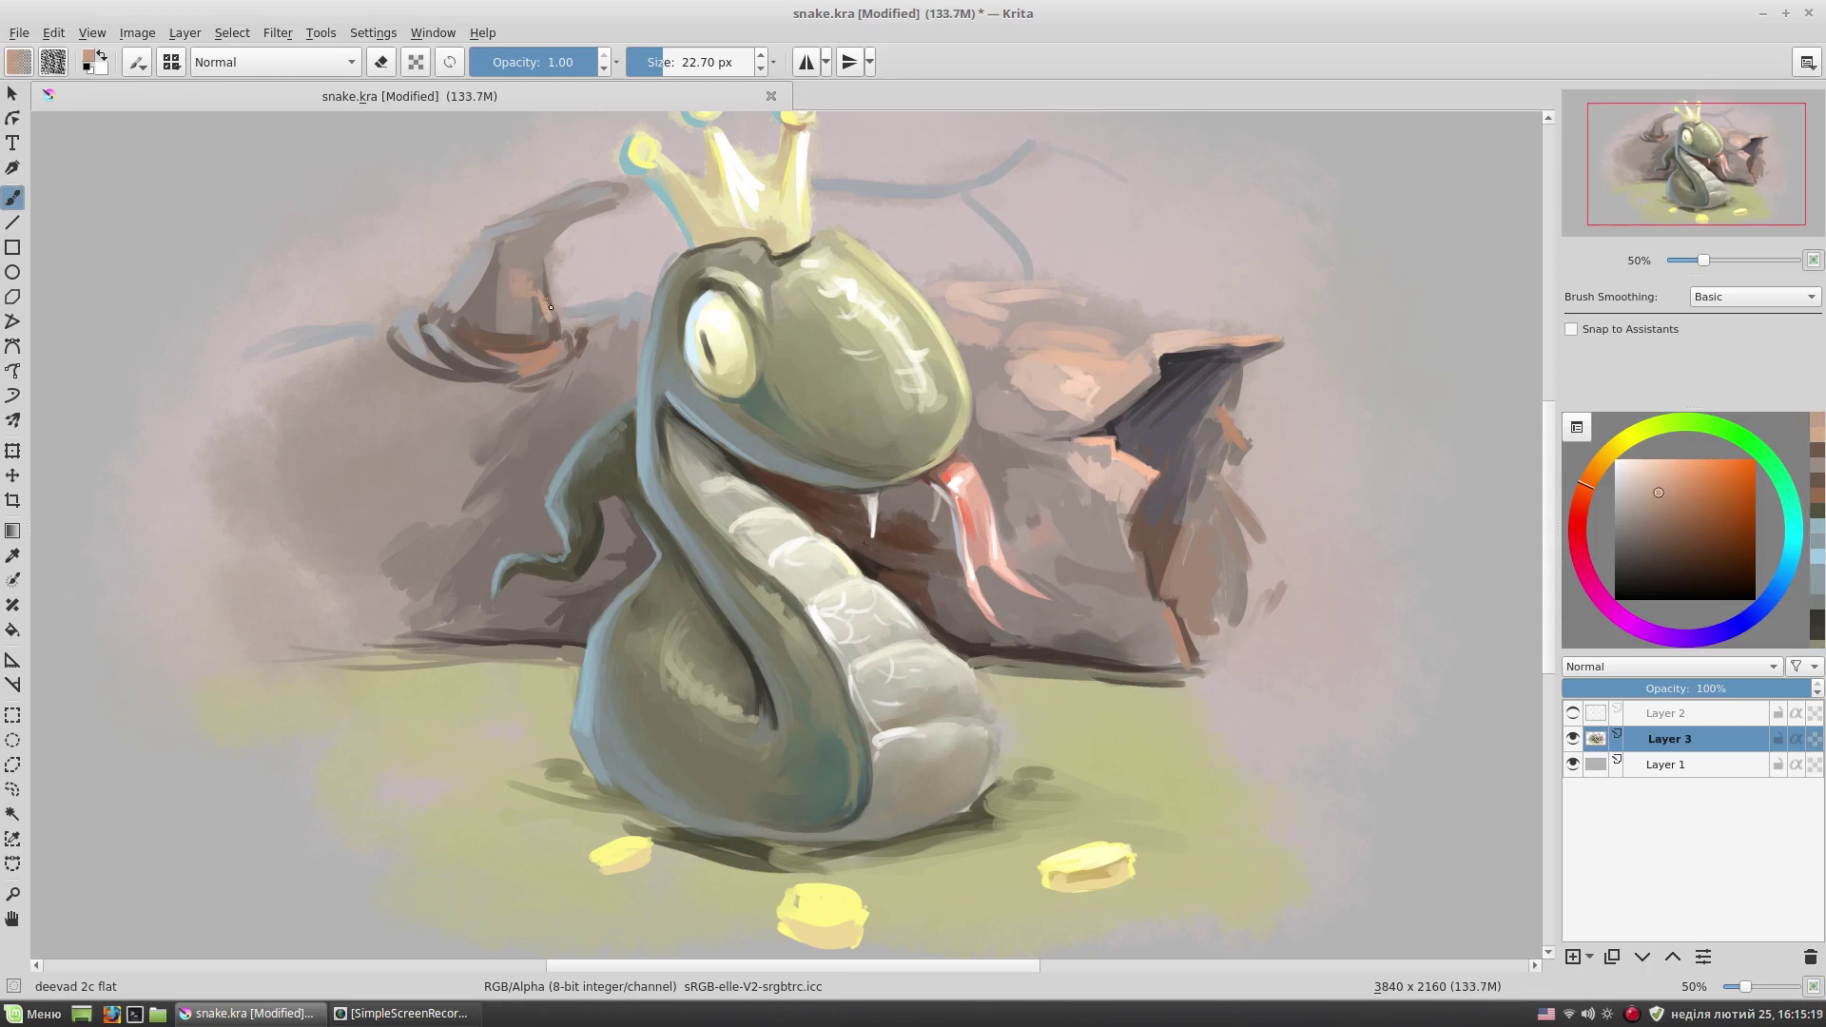
pyautogui.keyDown('ctrl'); pyautogui.click(561, 317); pyautogui.keyUp('ctrl')
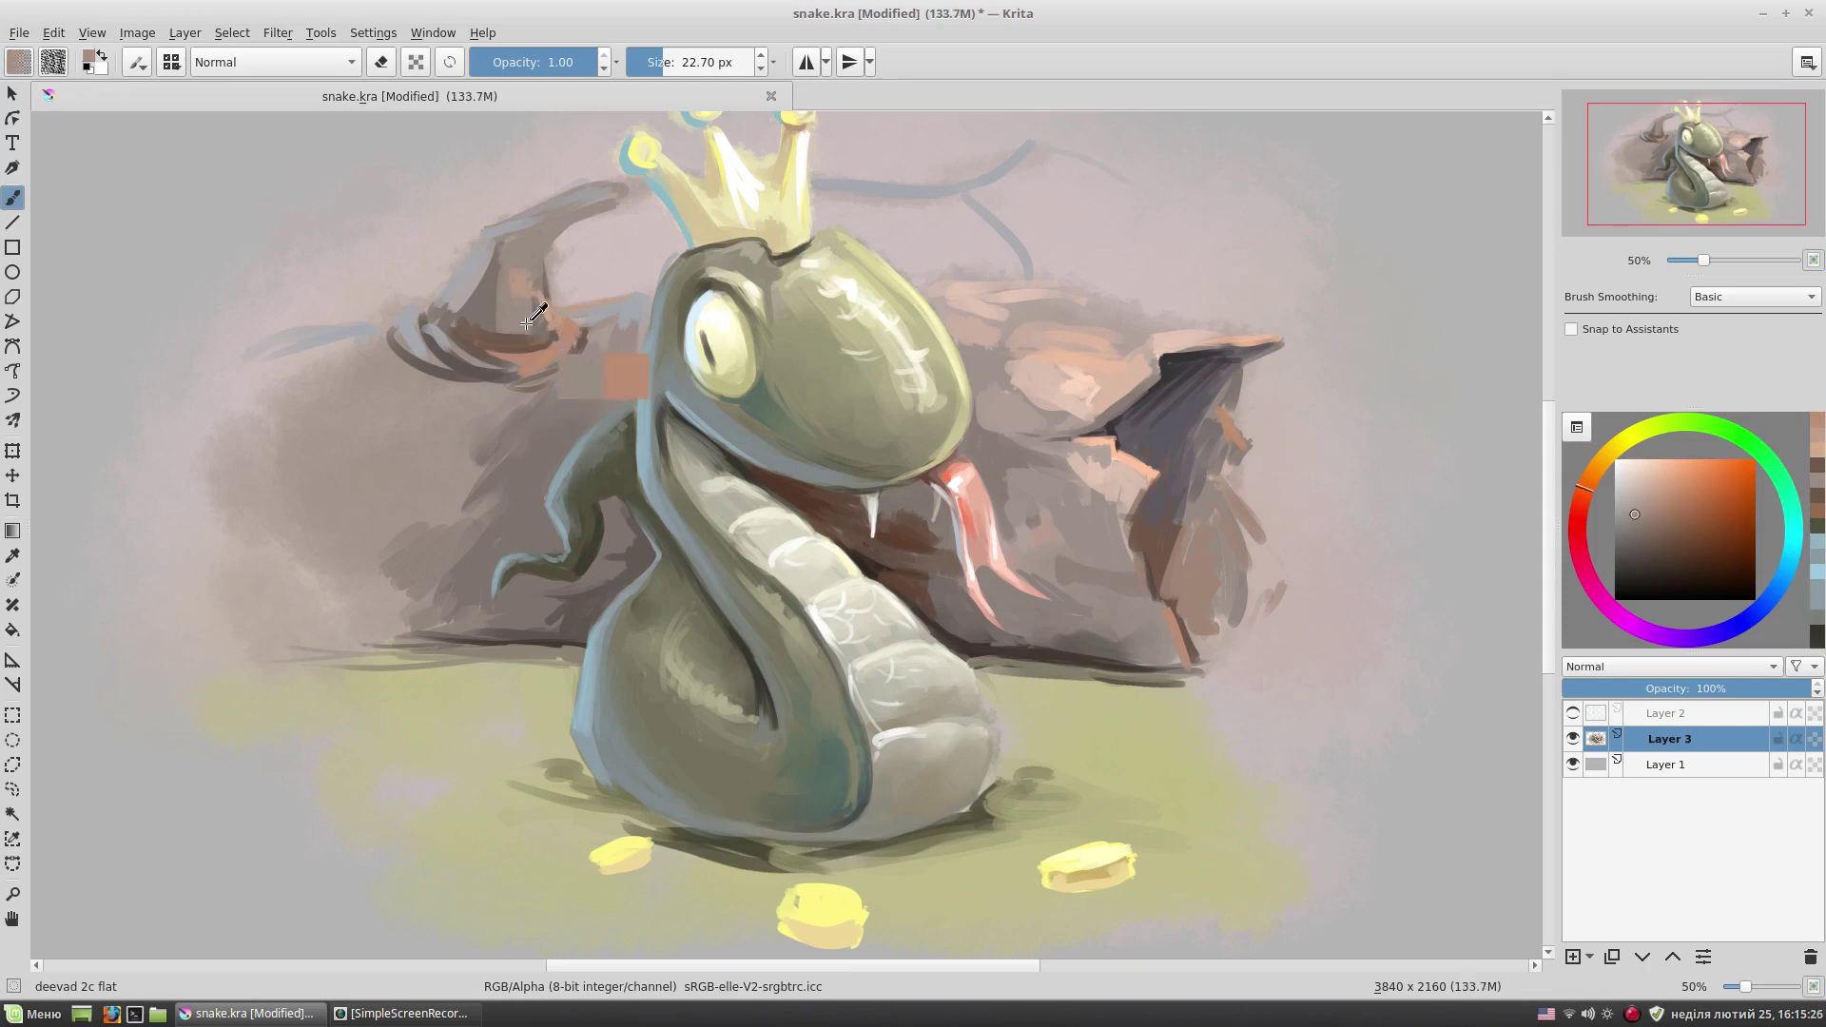
pyautogui.moveTo(530, 310); pyautogui.dragTo(482, 360)
# - Darken the tip of the pointed hat
pyautogui.keyDown('ctrl'); pyautogui.click(429, 315); pyautogui.keyUp('ctrl')
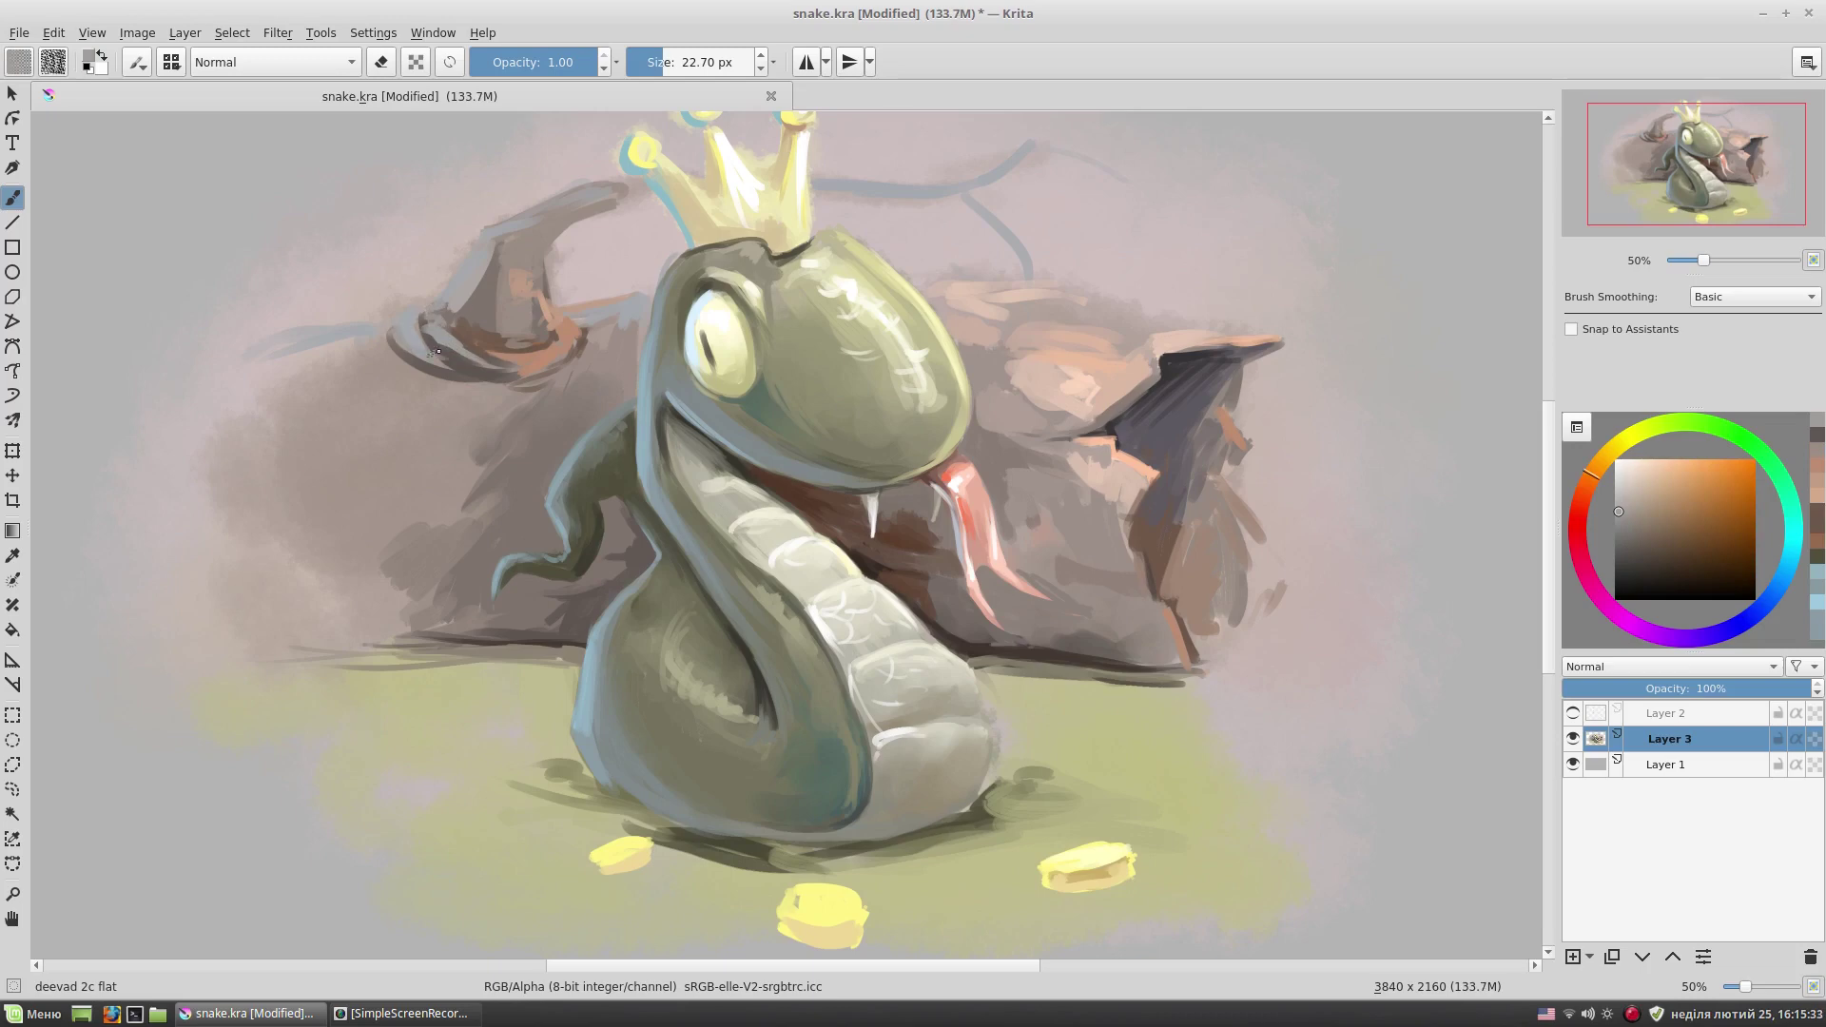
pyautogui.scroll(2, 1384, 392)
pyautogui.keyDown('ctrl'); pyautogui.click(611, 276); pyautogui.keyUp('ctrl')
pyautogui.moveTo(628, 268); pyautogui.dragTo(643, 264)
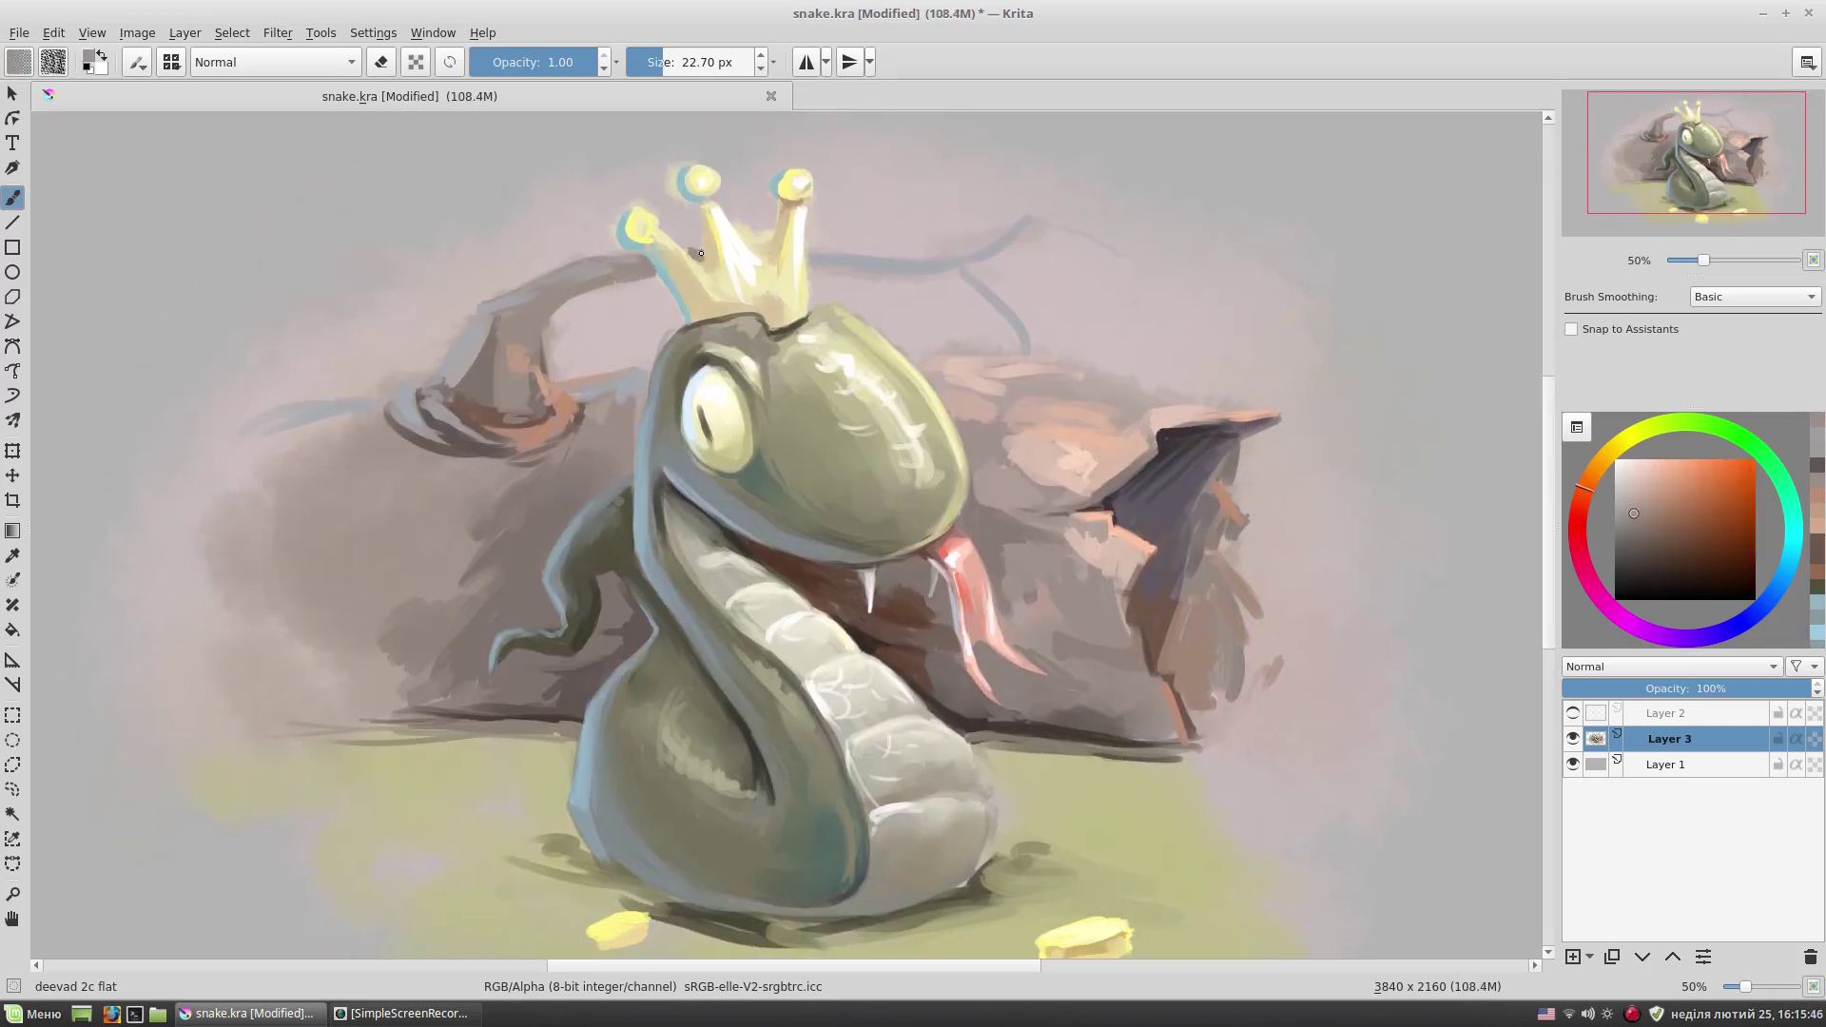
# - Touch up near the crown's left tip in pinkish red, then pick tan-orange at about 12 px
pyautogui.keyDown('ctrl'); pyautogui.click(751, 237); pyautogui.keyUp('ctrl')
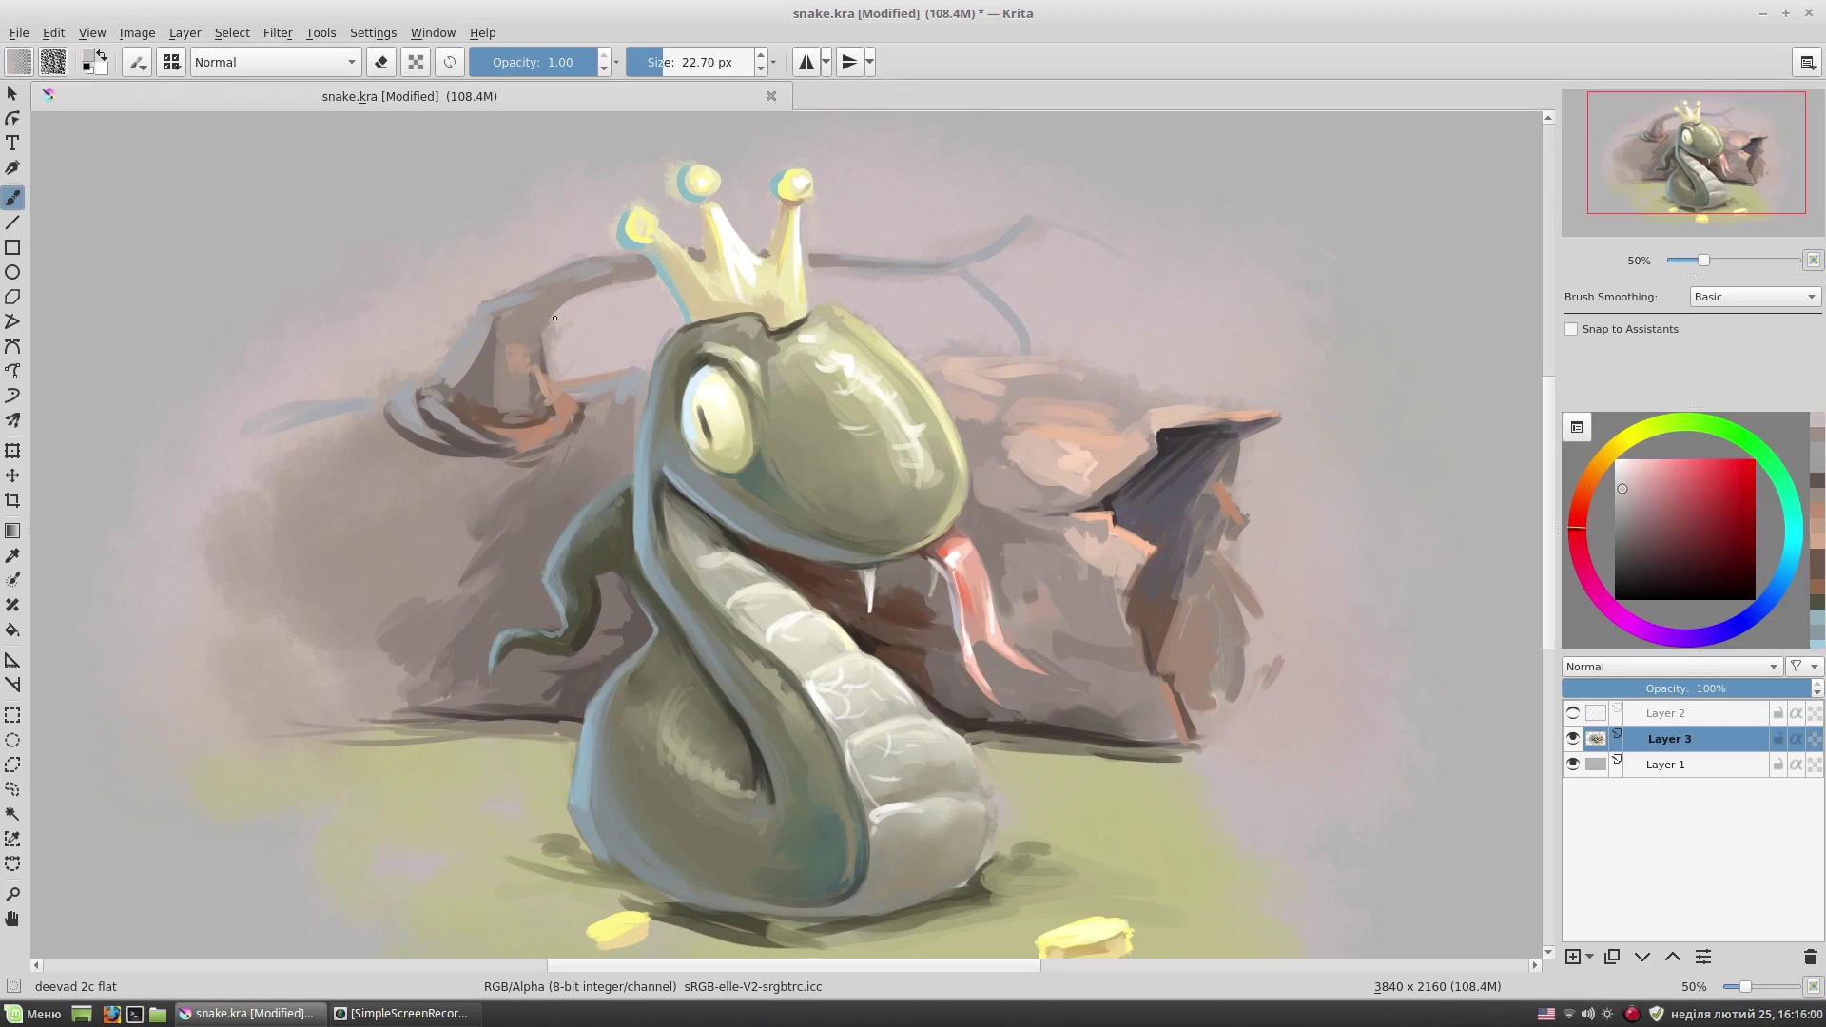
pyautogui.keyDown('ctrl'); pyautogui.click(588, 289); pyautogui.keyUp('ctrl')
pyautogui.keyDown('ctrl'); pyautogui.click(804, 263); pyautogui.keyUp('ctrl')
pyautogui.moveTo(677, 240)
pyautogui.mouseDown()
pyautogui.moveTo(651, 268)
pyautogui.moveTo(786, 294)
pyautogui.mouseUp()
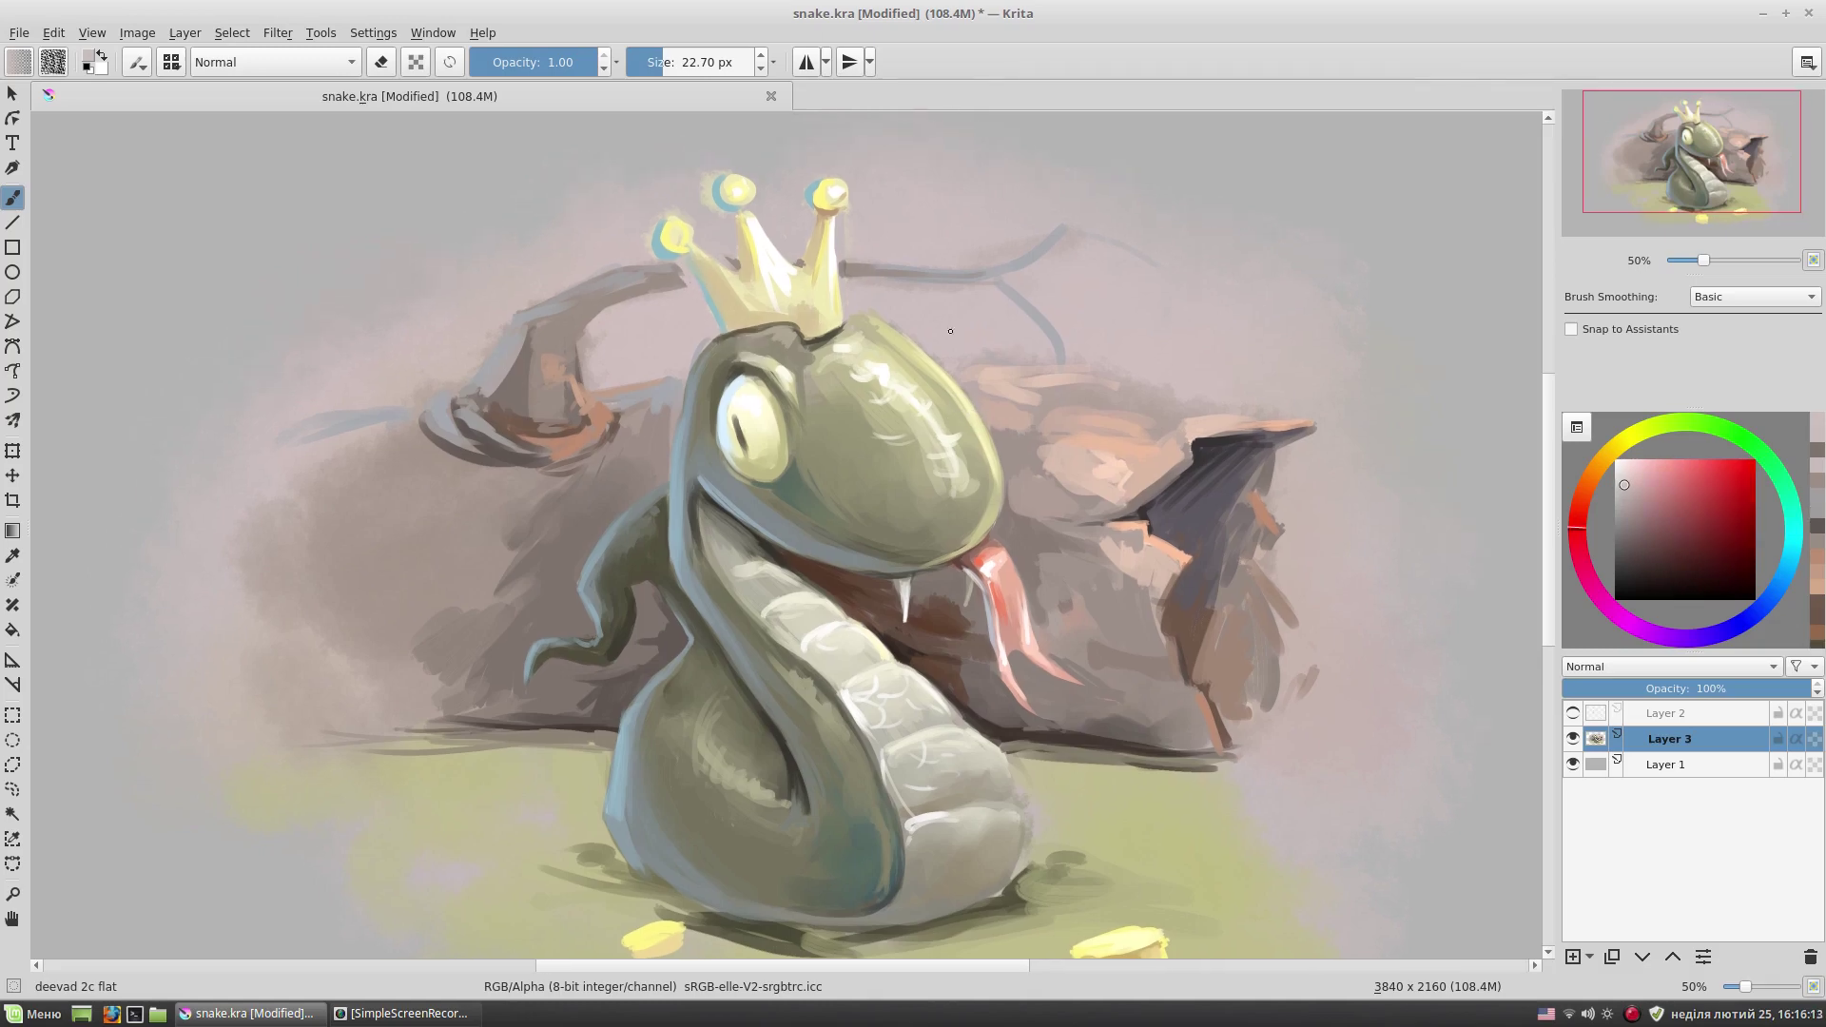
pyautogui.keyDown('ctrl'); pyautogui.click(728, 273); pyautogui.keyUp('ctrl')
pyautogui.keyDown('ctrl'); pyautogui.click(693, 256); pyautogui.keyUp('ctrl')
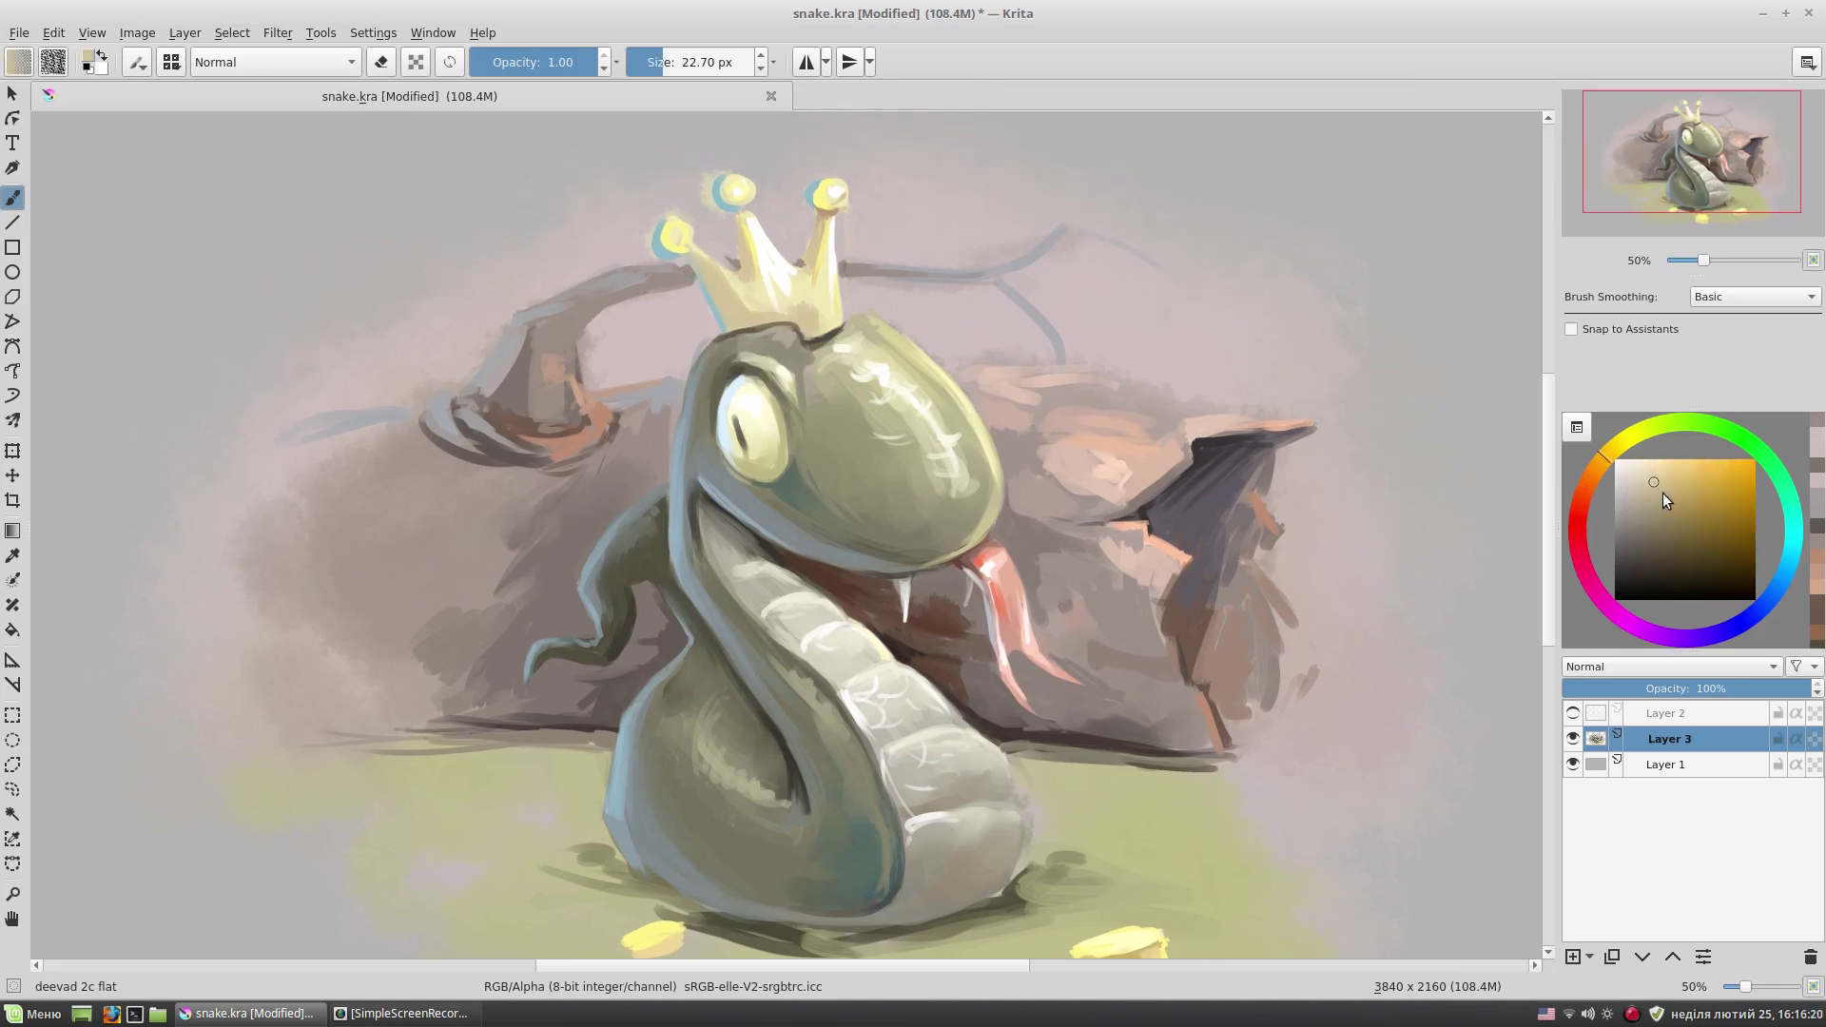
pyautogui.press('[')
pyautogui.press('[')
pyautogui.press('[')
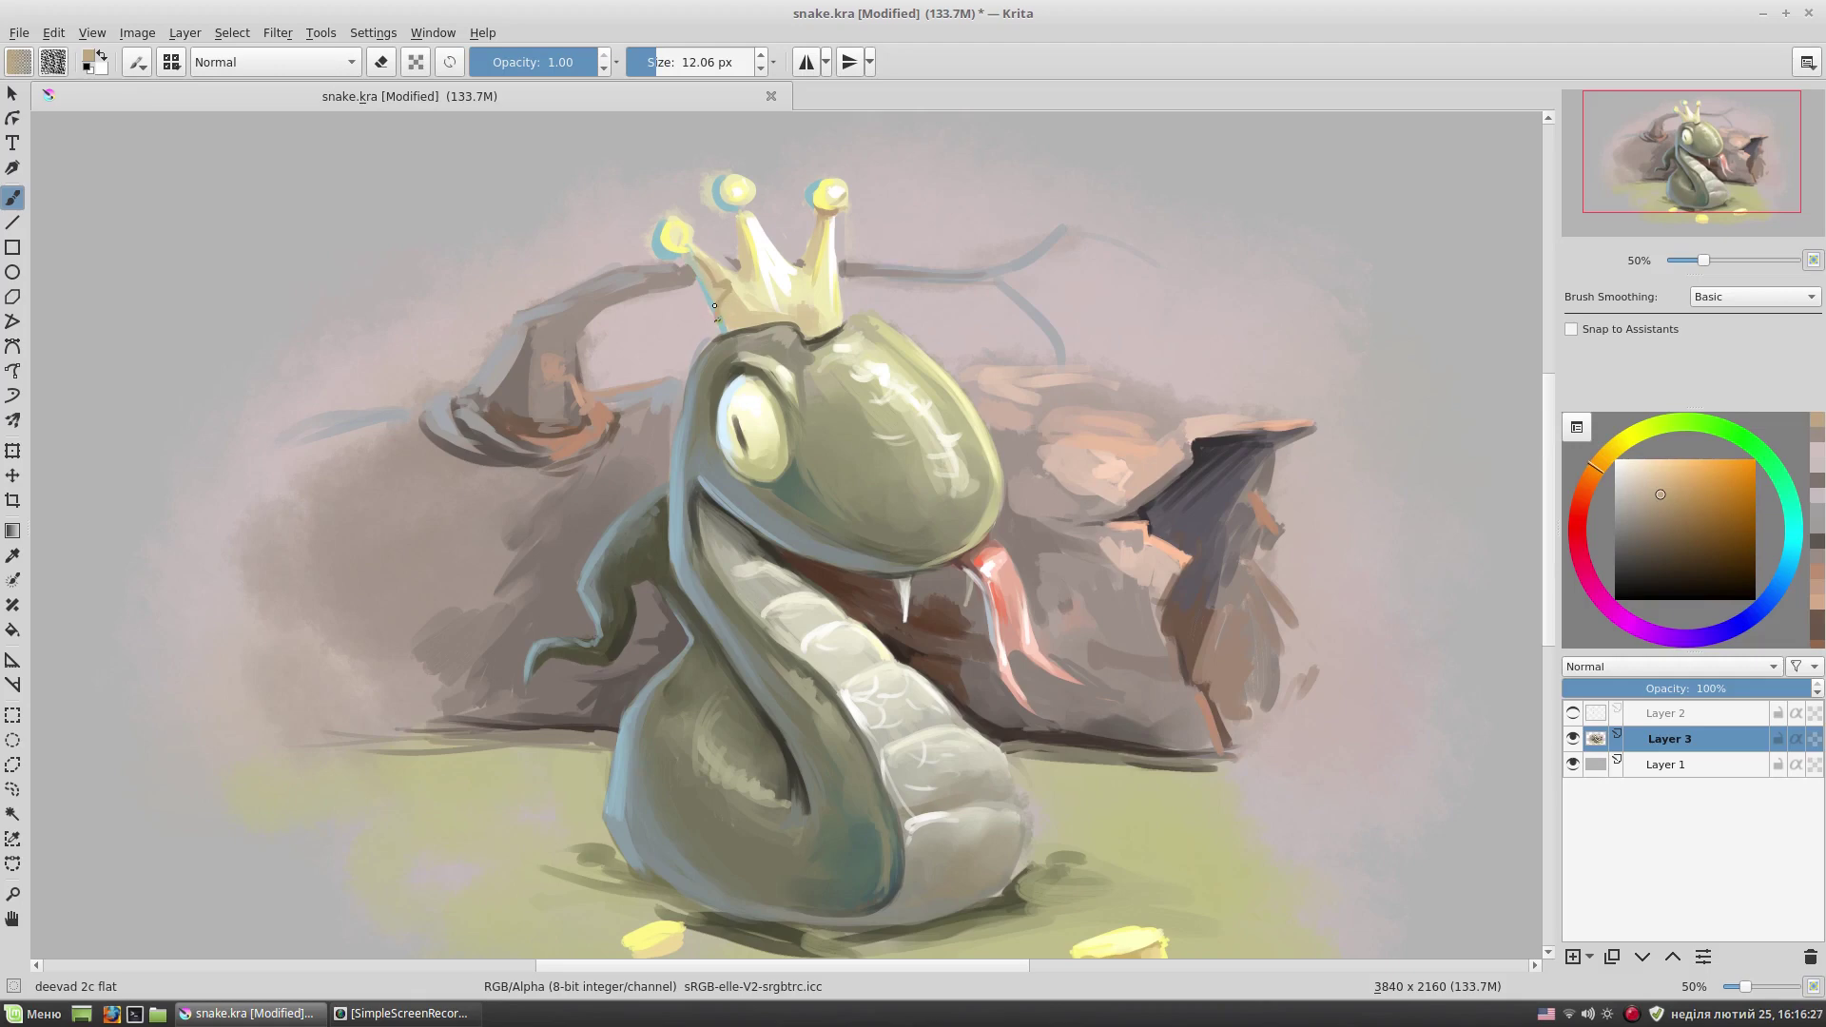
# - Paint a darker line across the crown and a light yellow highlight on the right prong
pyautogui.moveTo(783, 275); pyautogui.dragTo(752, 267)
pyautogui.click(1625, 438)
pyautogui.moveTo(1651, 460); pyautogui.dragTo(1666, 460)
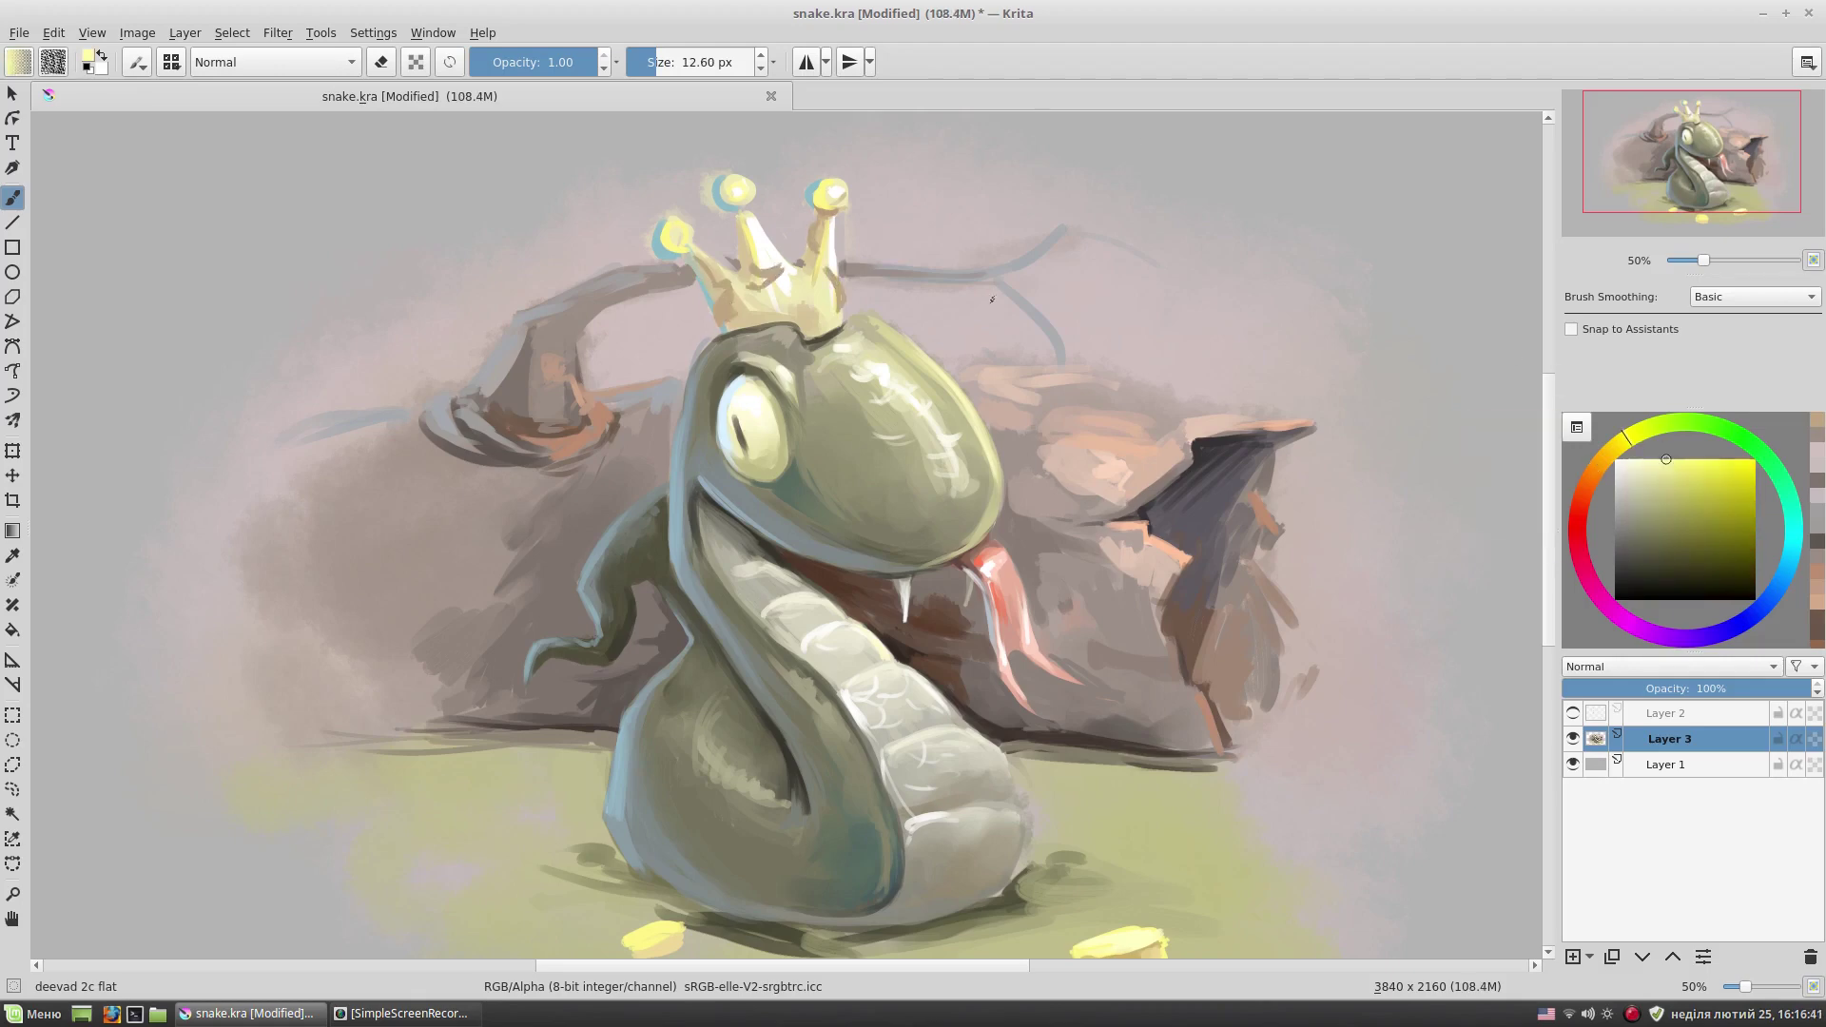
pyautogui.moveTo(816, 241); pyautogui.dragTo(830, 216)
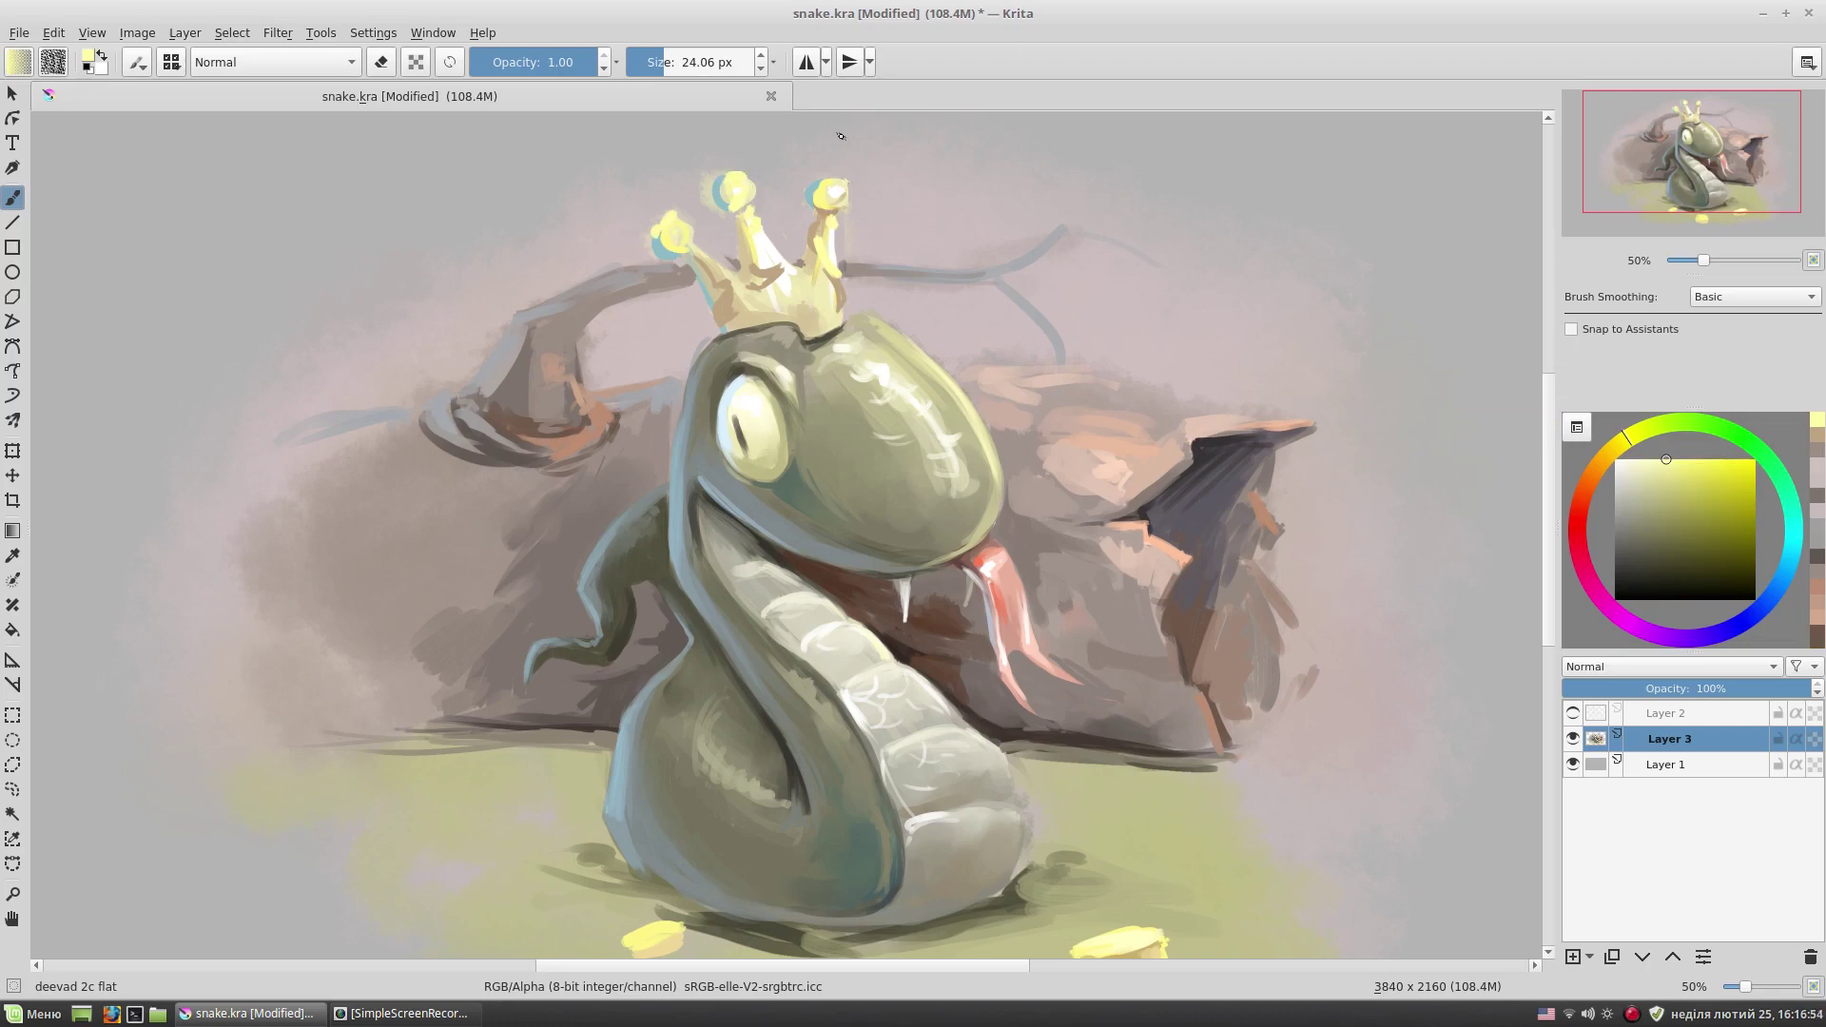
# - Add light blue edge highlights to the left and middle crown prongs
pyautogui.click(1775, 589)
pyautogui.moveTo(1685, 465); pyautogui.dragTo(1661, 460)
pyautogui.moveTo(687, 261); pyautogui.dragTo(718, 317)
pyautogui.moveTo(746, 227); pyautogui.dragTo(759, 269)
# - Darken the crown's base with dark olive sampled from the painting
pyautogui.keyDown('ctrl'); pyautogui.click(764, 278); pyautogui.keyUp('ctrl')
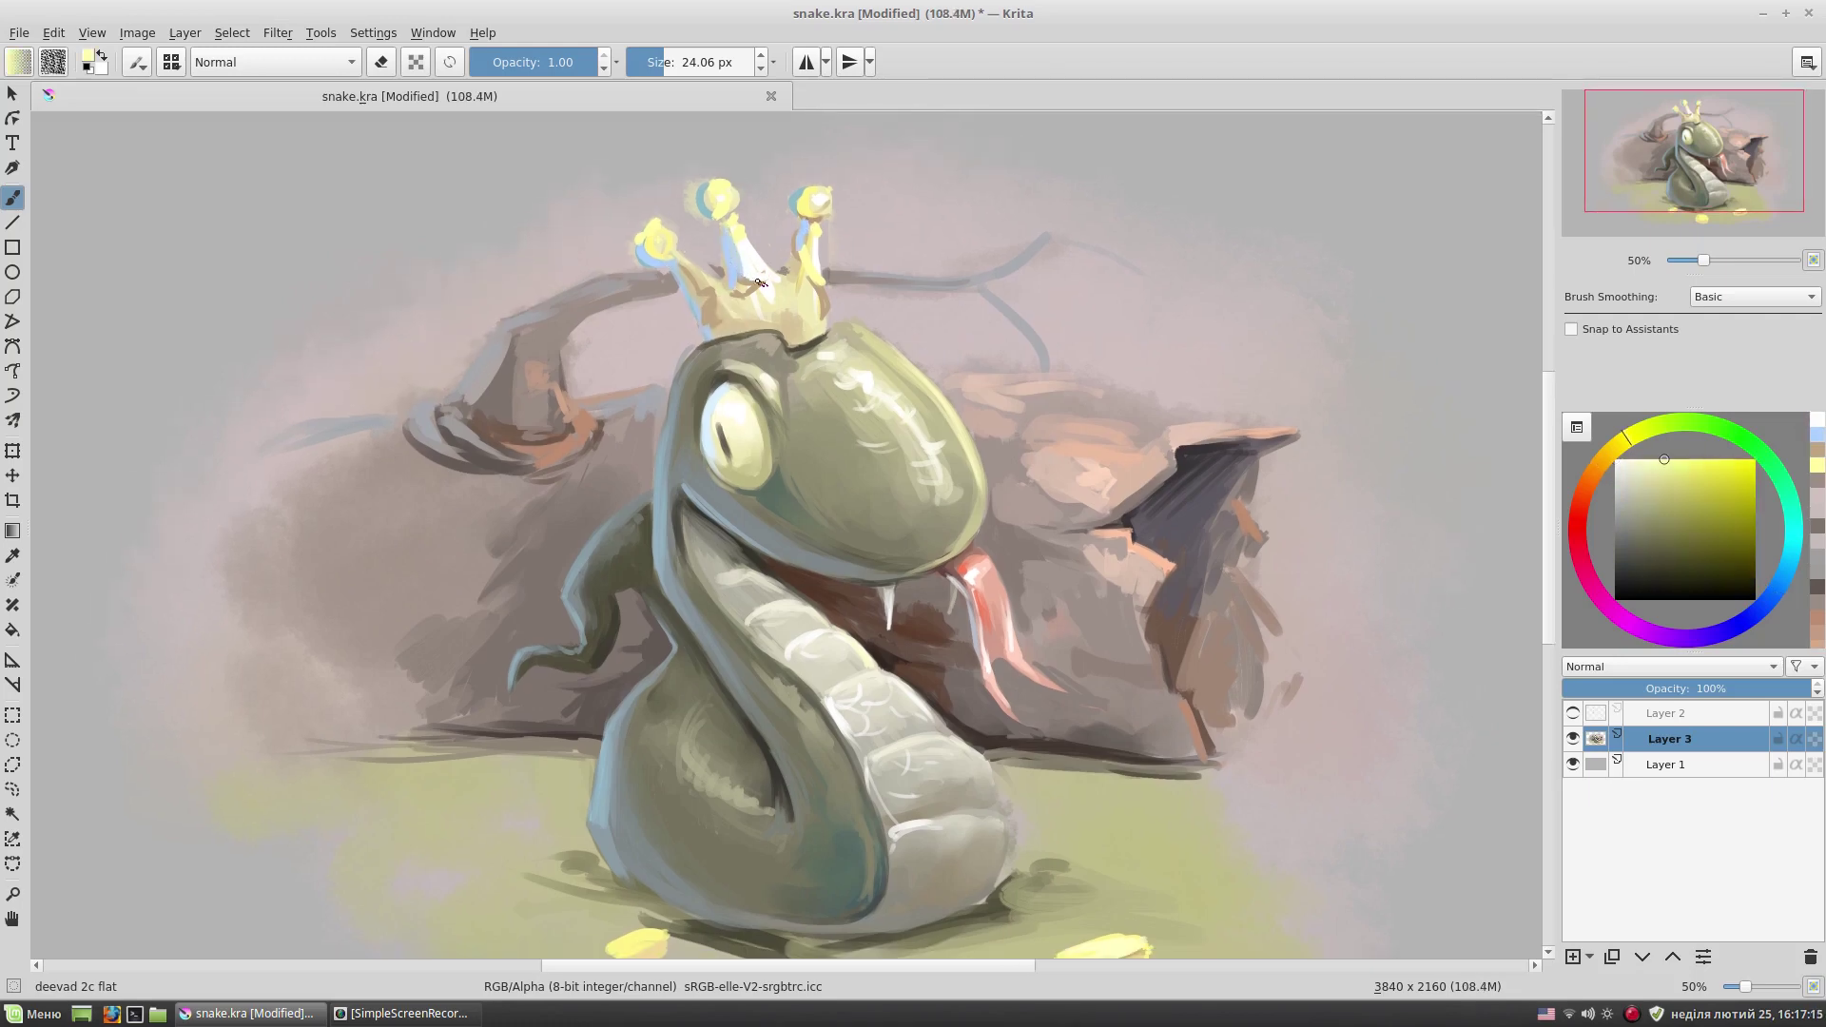
pyautogui.keyDown('ctrl'); pyautogui.click(739, 318); pyautogui.keyUp('ctrl')
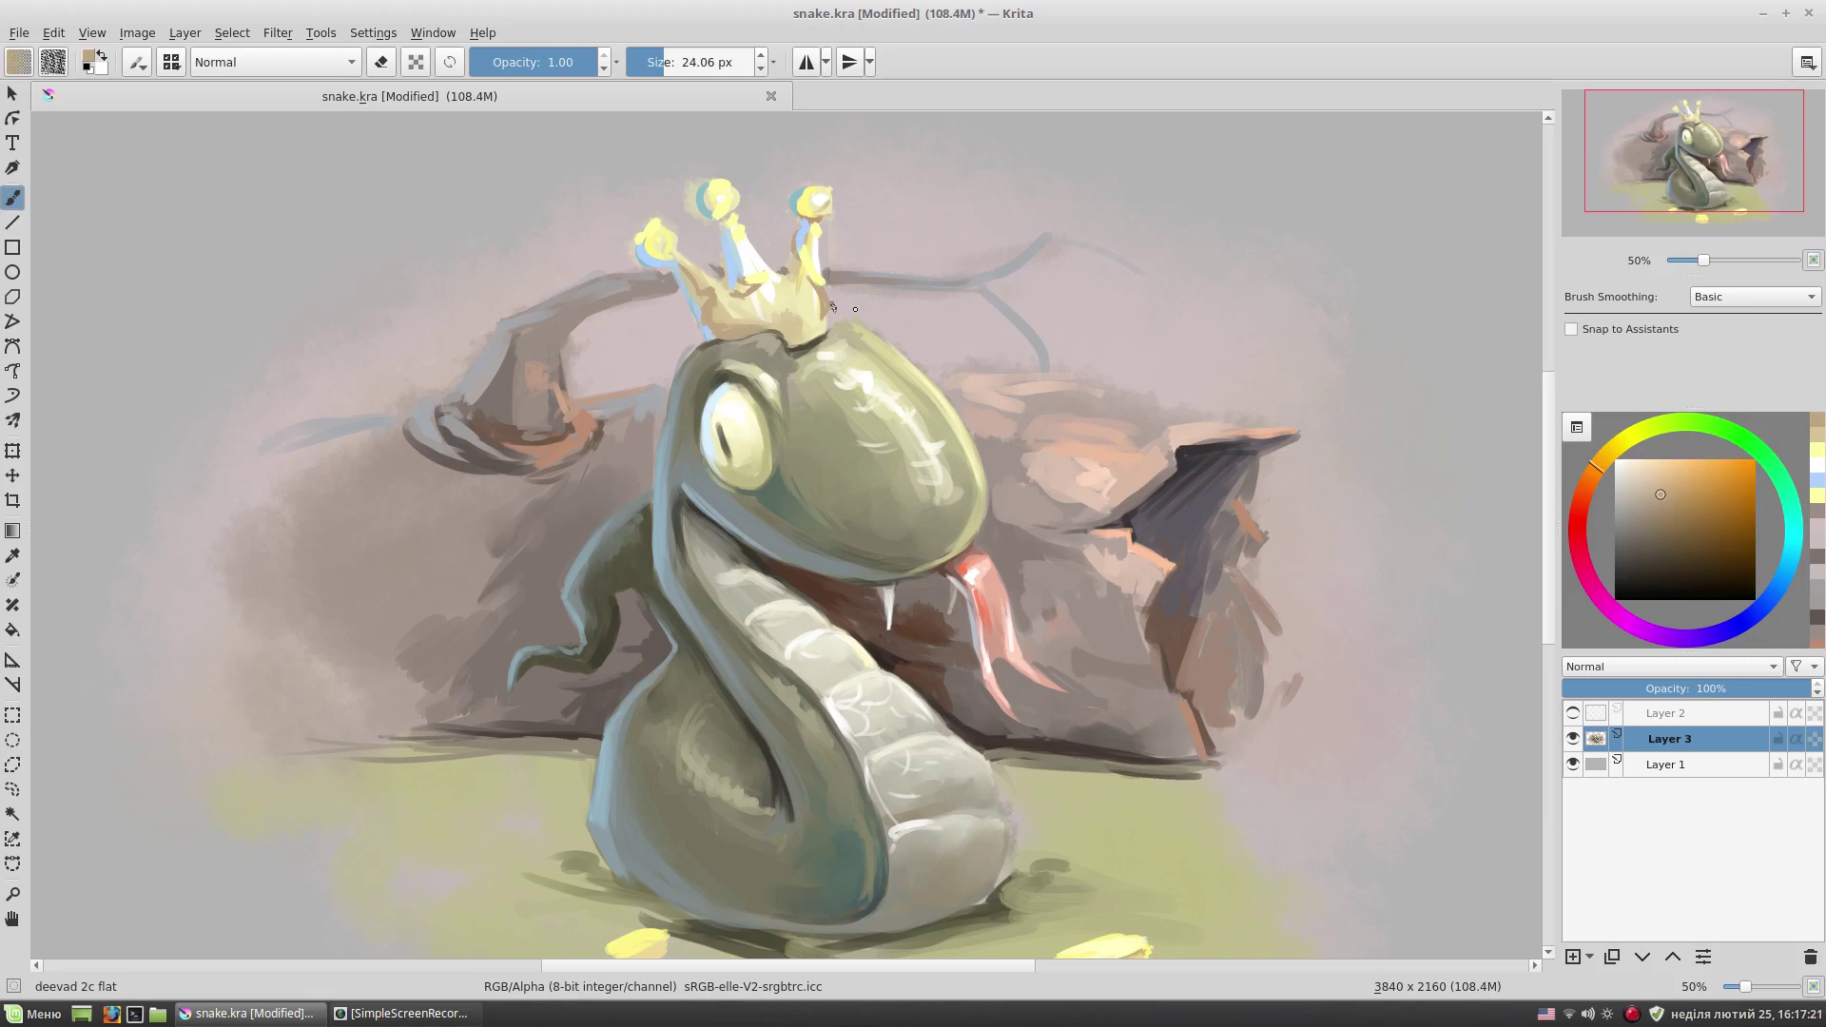
pyautogui.moveTo(719, 335); pyautogui.dragTo(736, 348)
# - Sample tan and pink from the crown, enlarge the brush to about 31 px, and choose pale blue
pyautogui.keyDown('ctrl'); pyautogui.click(807, 269); pyautogui.keyUp('ctrl')
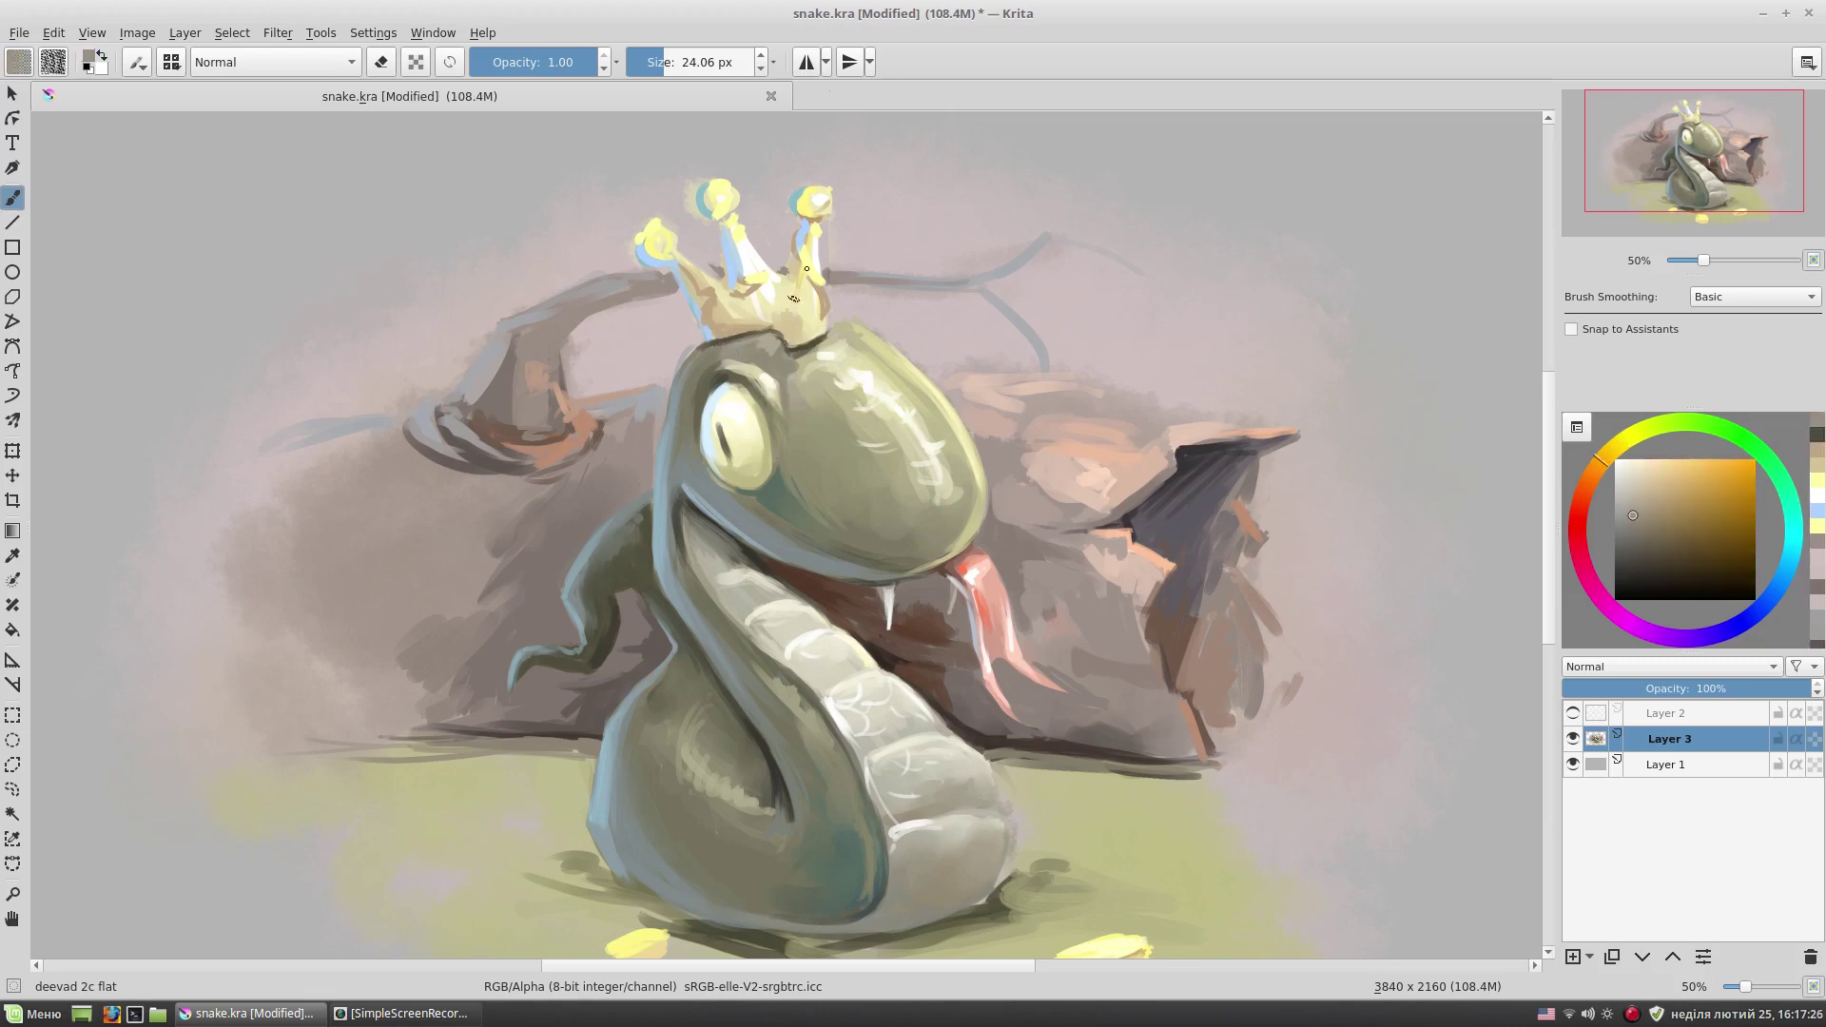
pyautogui.keyDown('ctrl'); pyautogui.click(671, 211); pyautogui.keyUp('ctrl')
pyautogui.moveTo(672, 212); pyautogui.dragTo(679, 226)
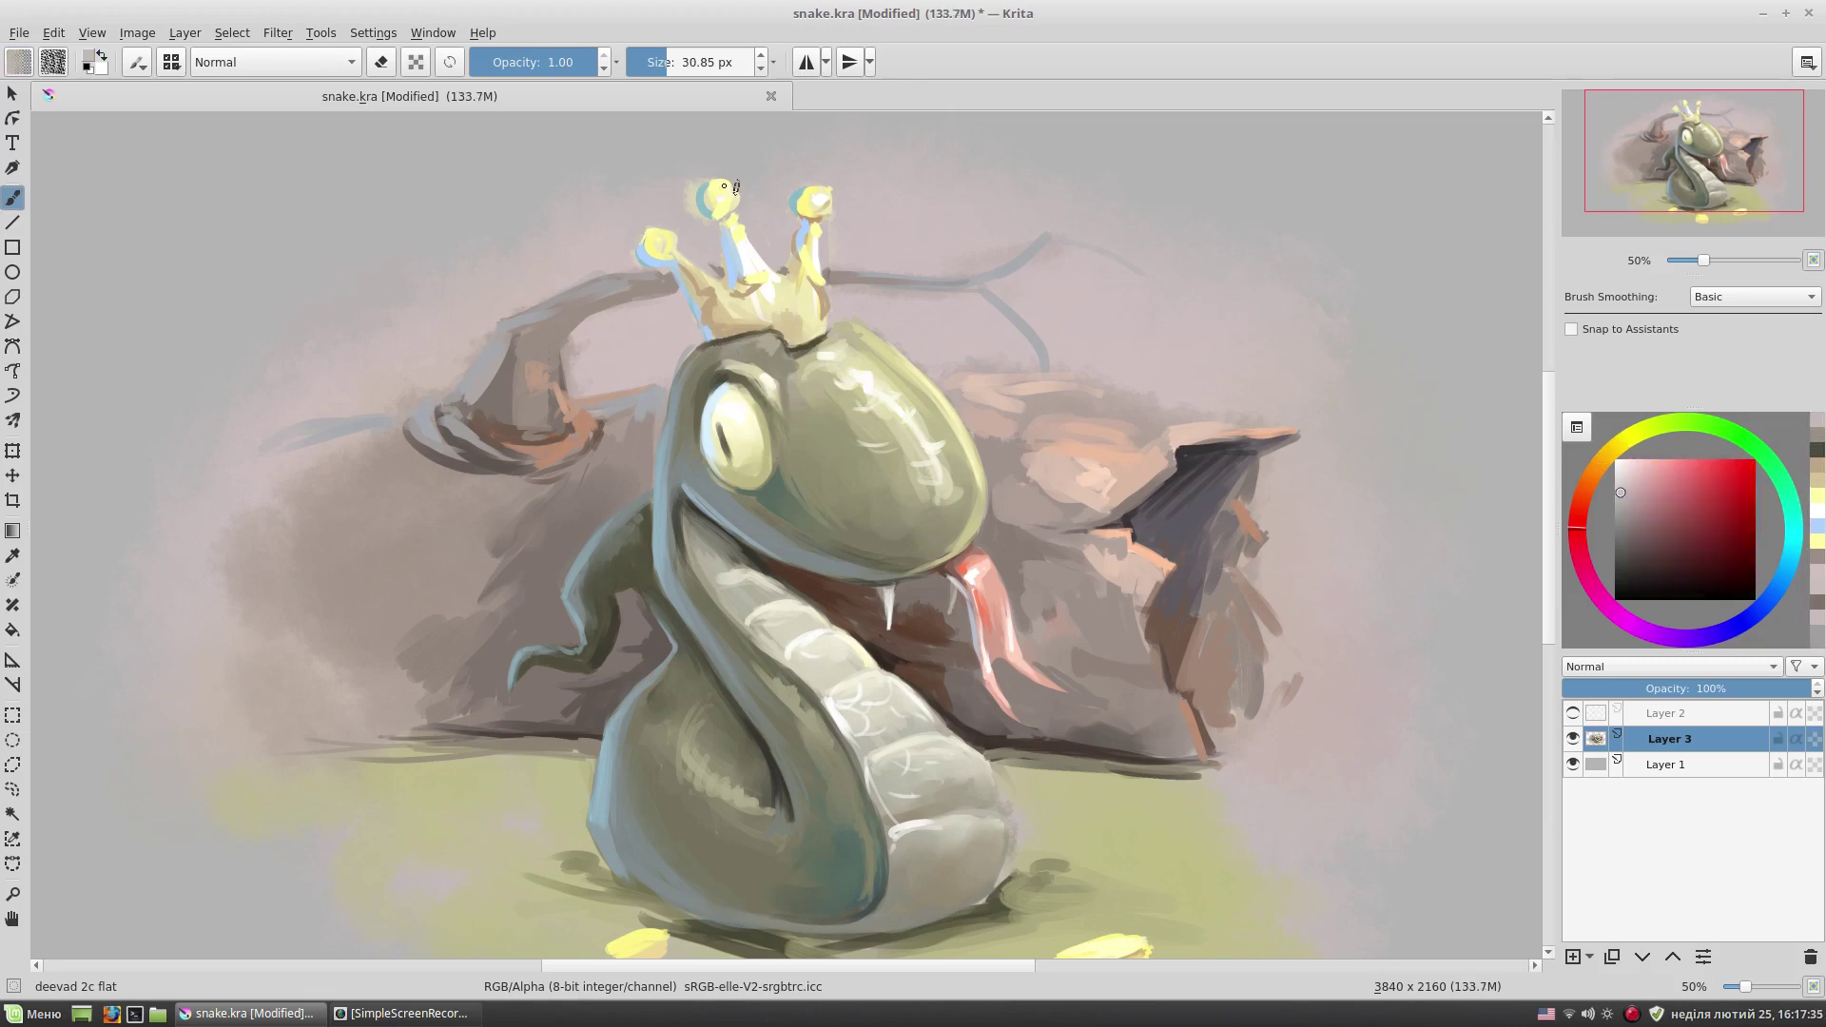
pyautogui.keyDown('ctrl'); pyautogui.click(689, 310); pyautogui.keyUp('ctrl')
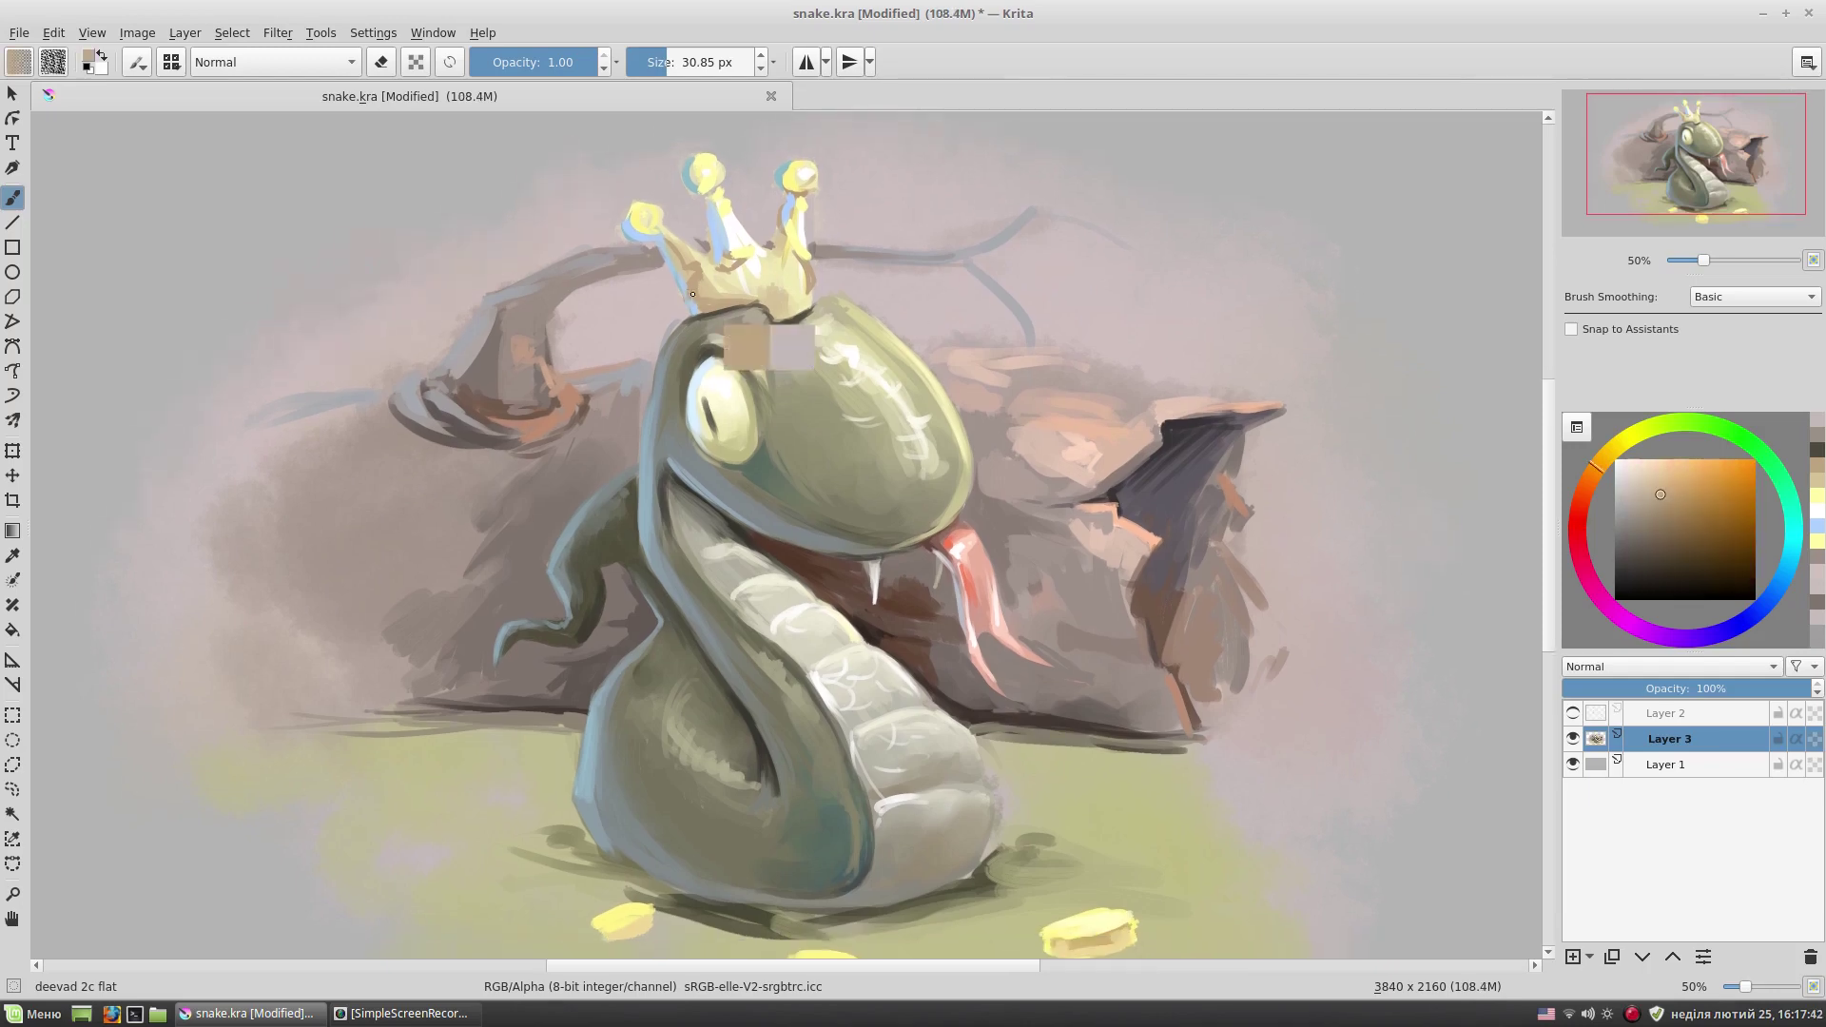
pyautogui.click(1655, 460)
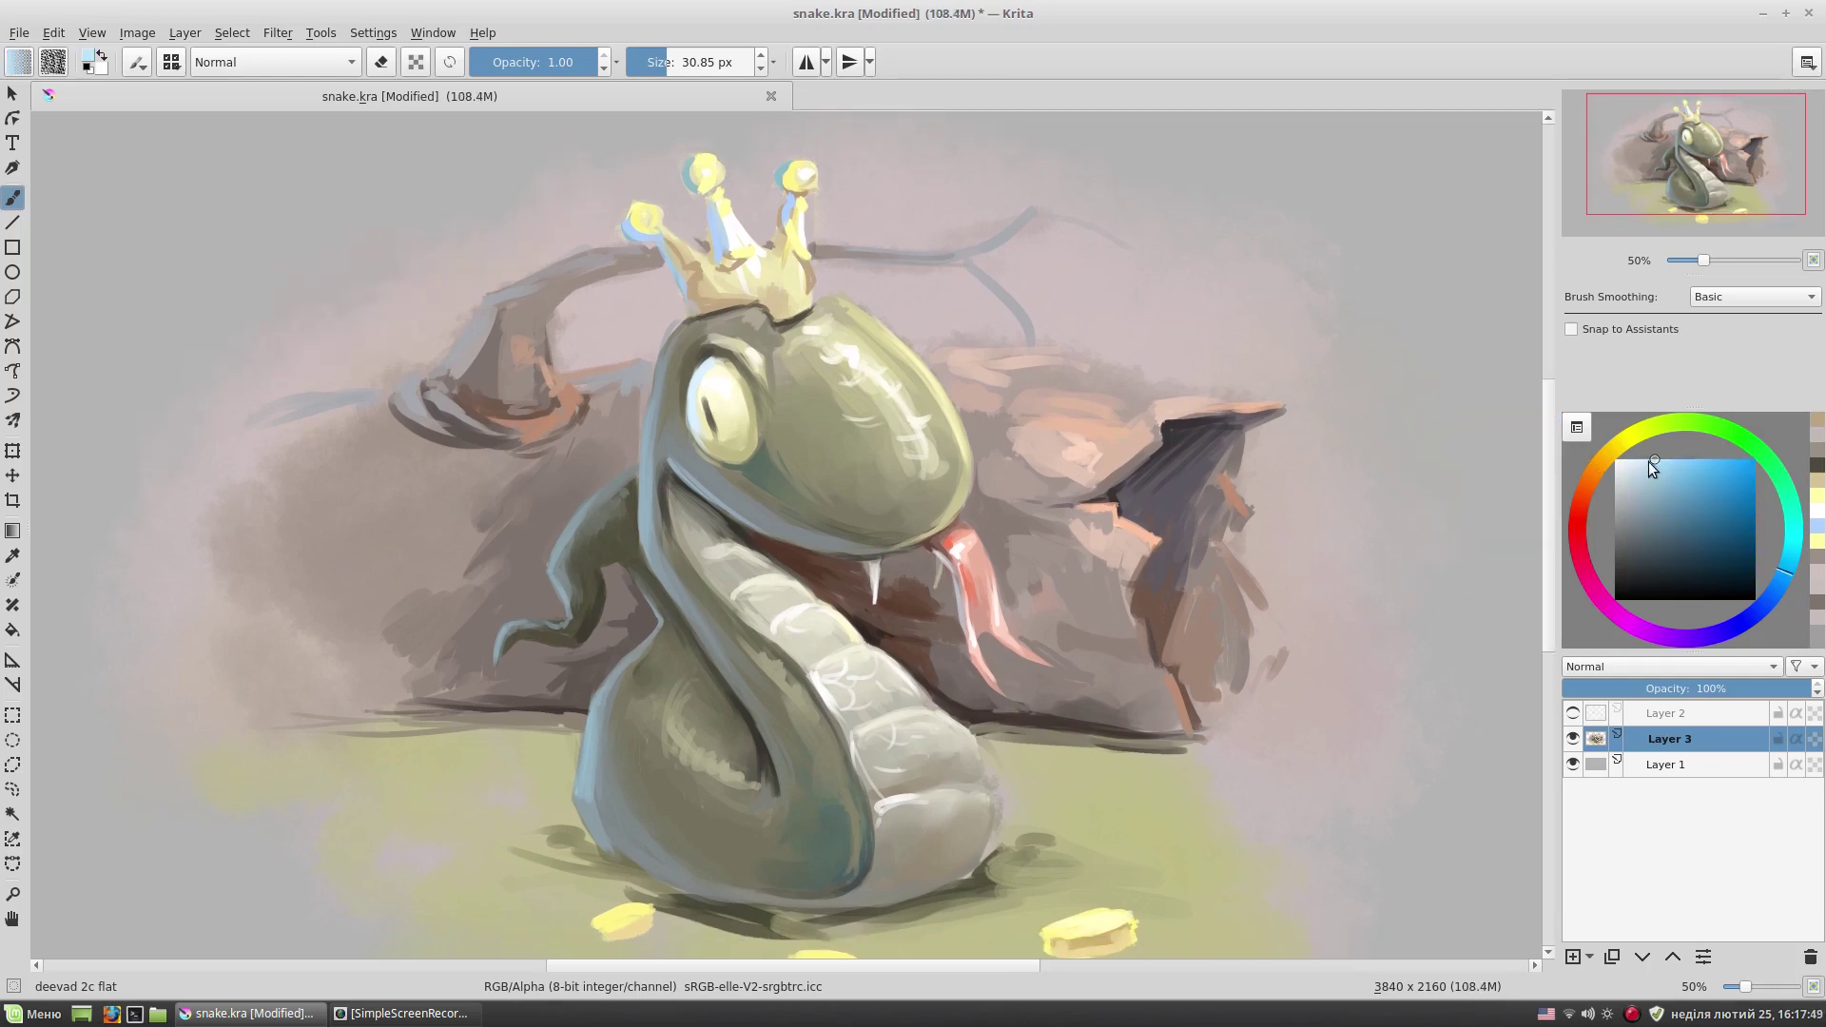
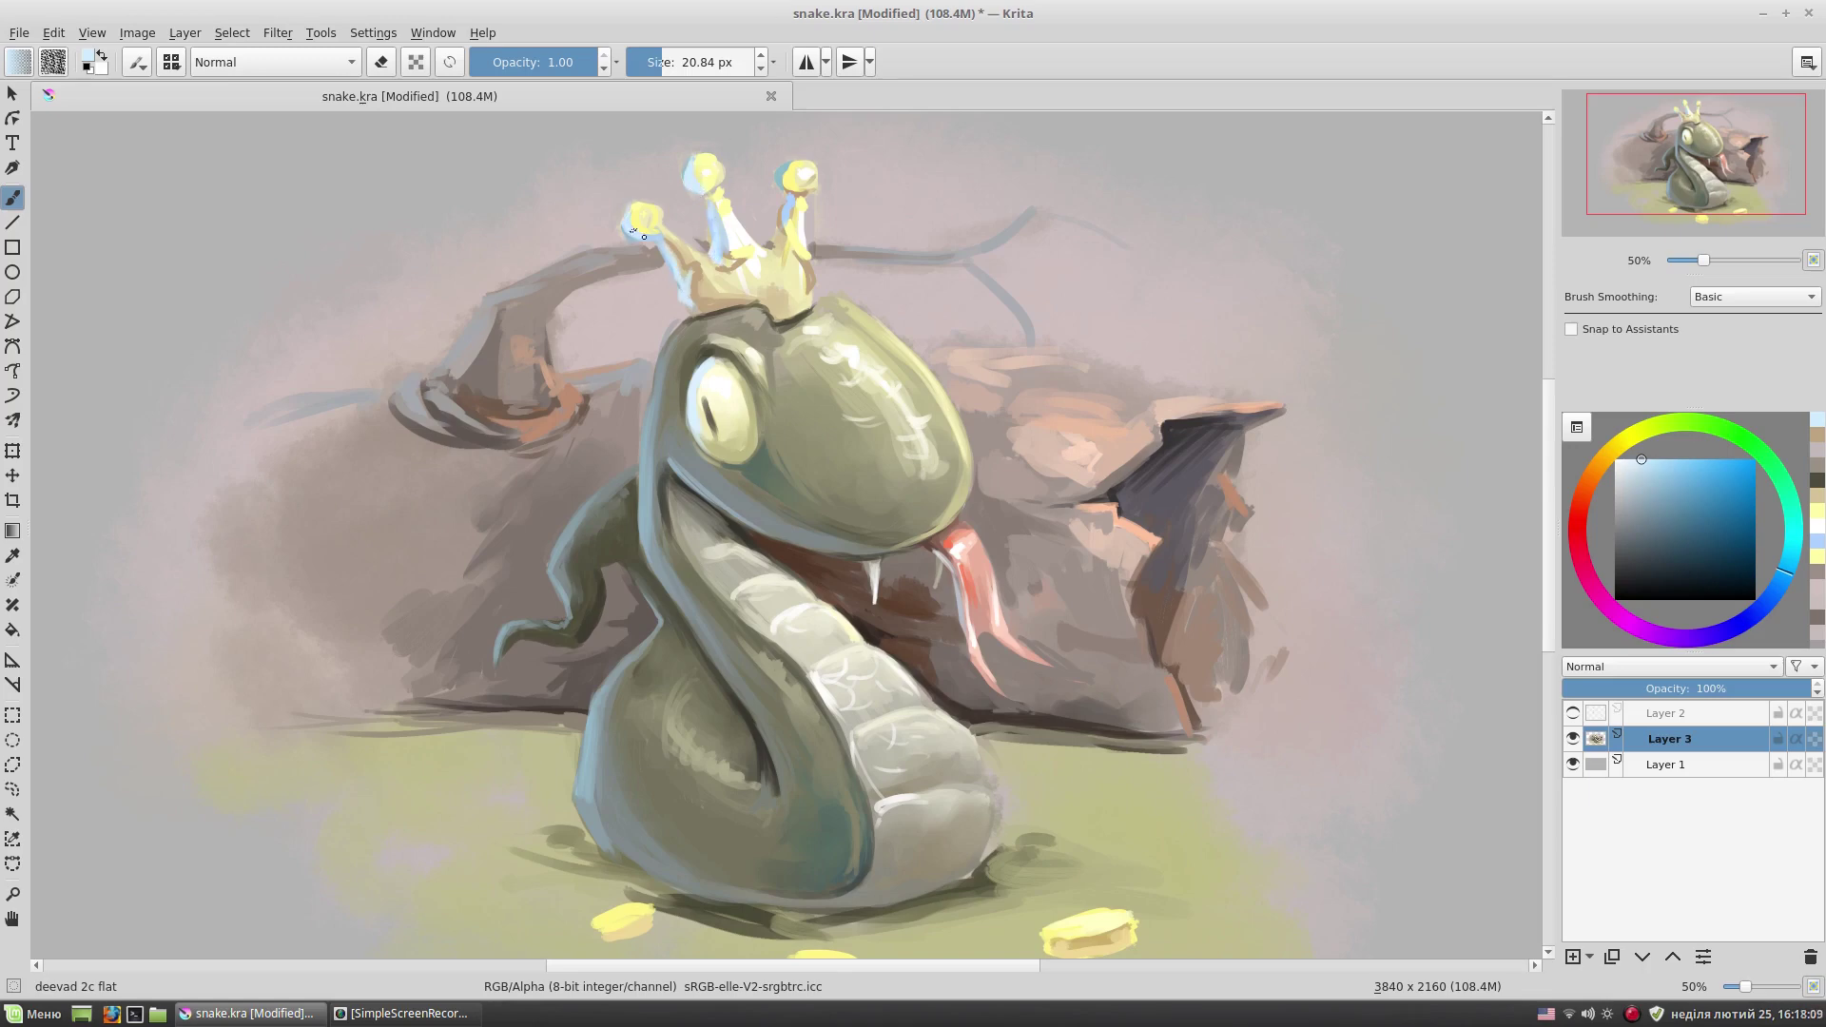
# - Sample the crown's light blue and dab white onto the middle crown tip
pyautogui.scroll(1, 826, 282)
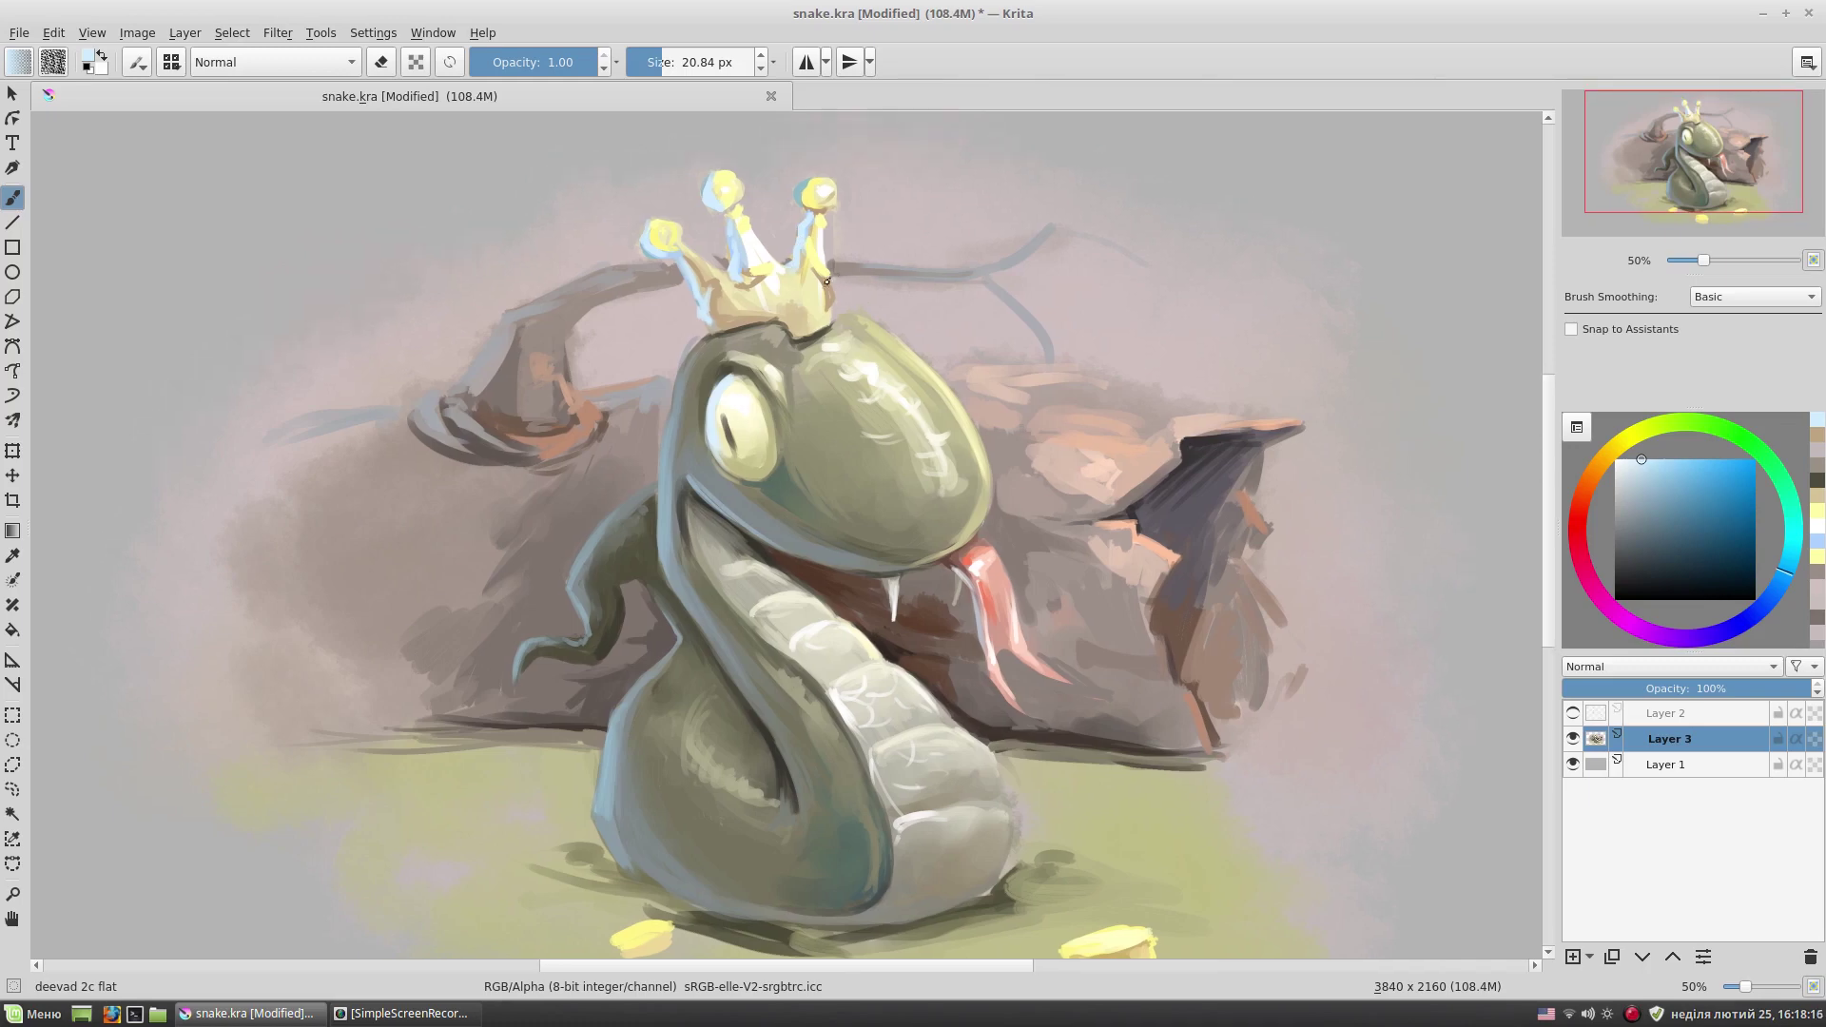
pyautogui.keyDown('ctrl'); pyautogui.click(798, 205); pyautogui.keyUp('ctrl')
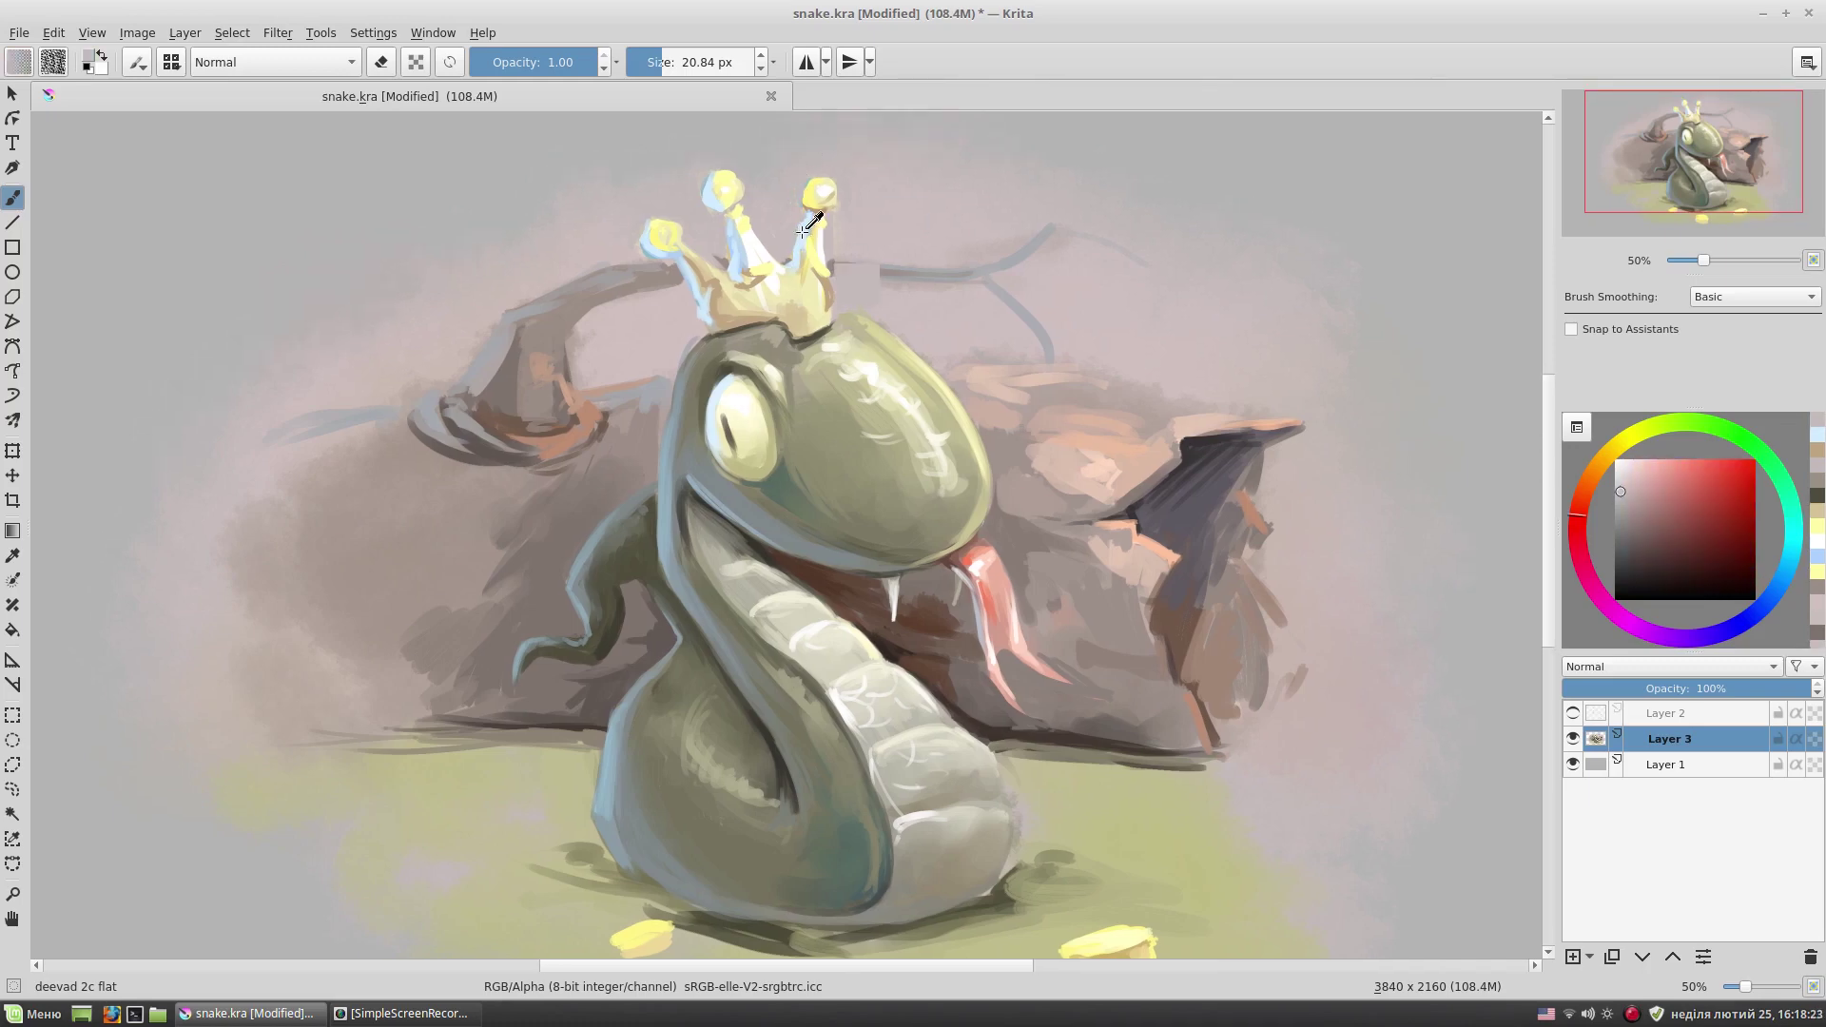
pyautogui.keyDown('ctrl'); pyautogui.click(810, 202); pyautogui.keyUp('ctrl')
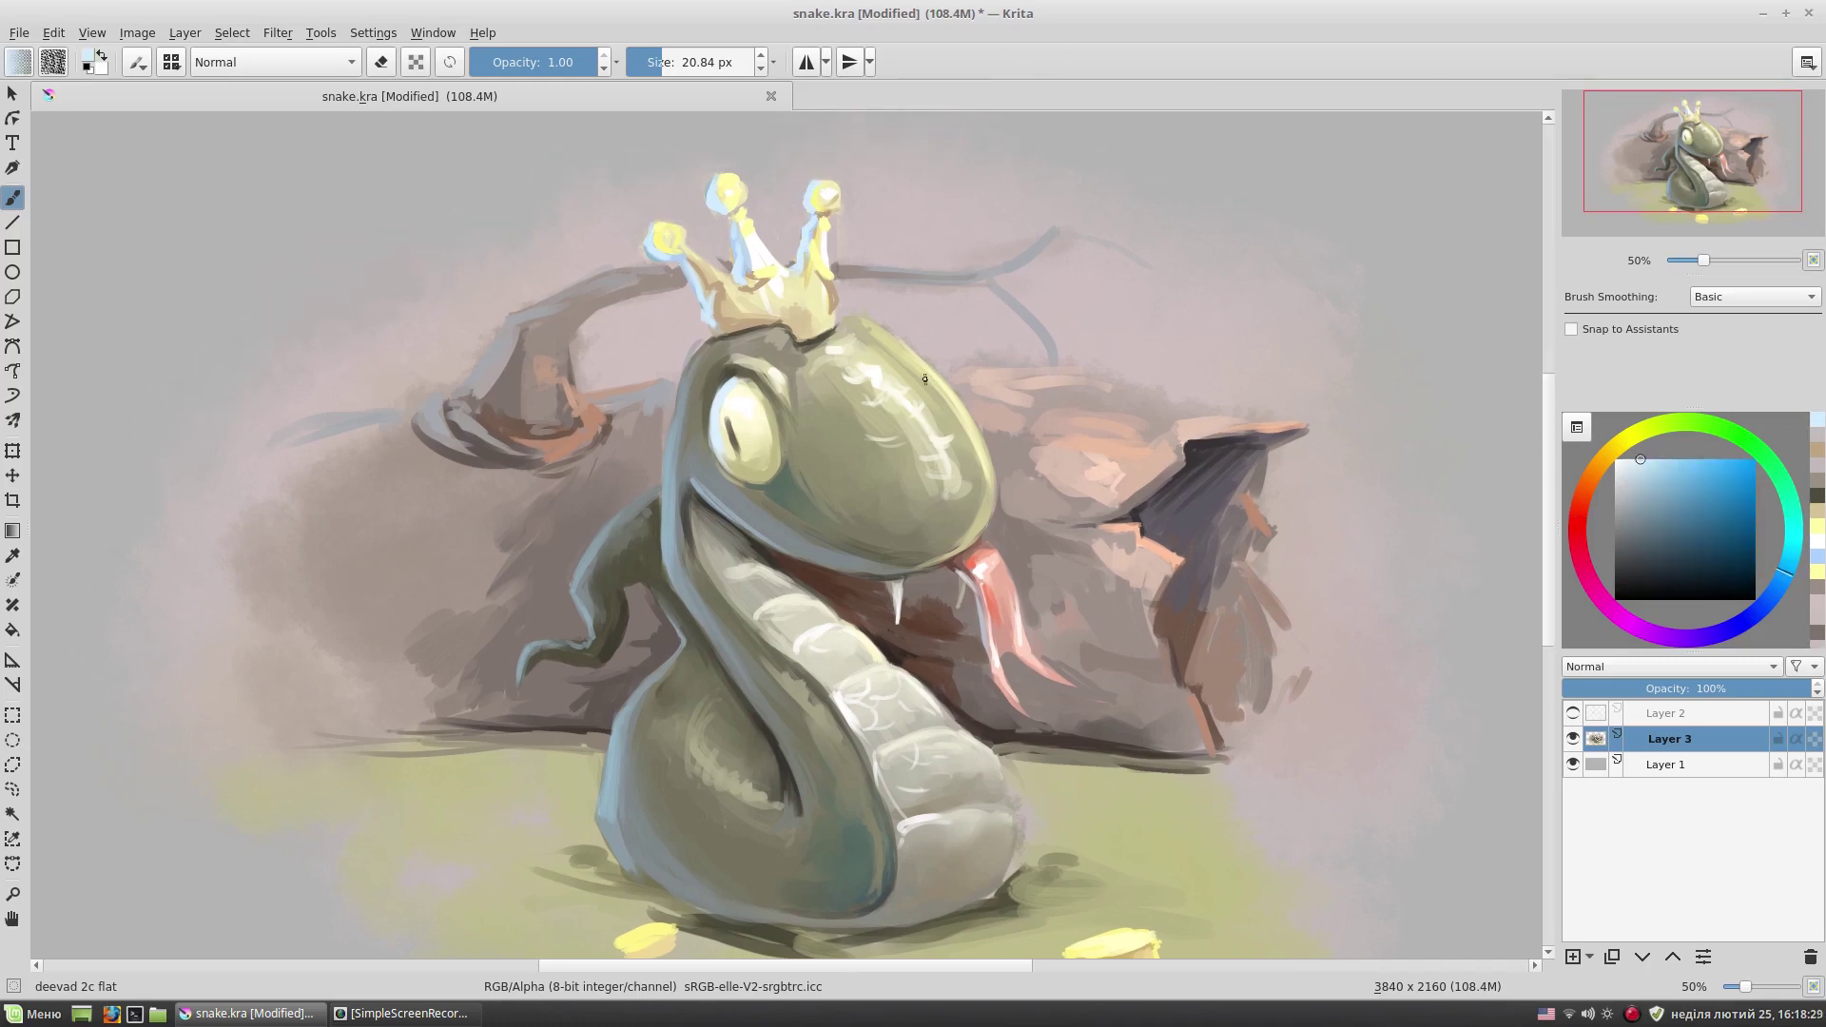
pyautogui.click(1617, 462)
pyautogui.click(670, 241)
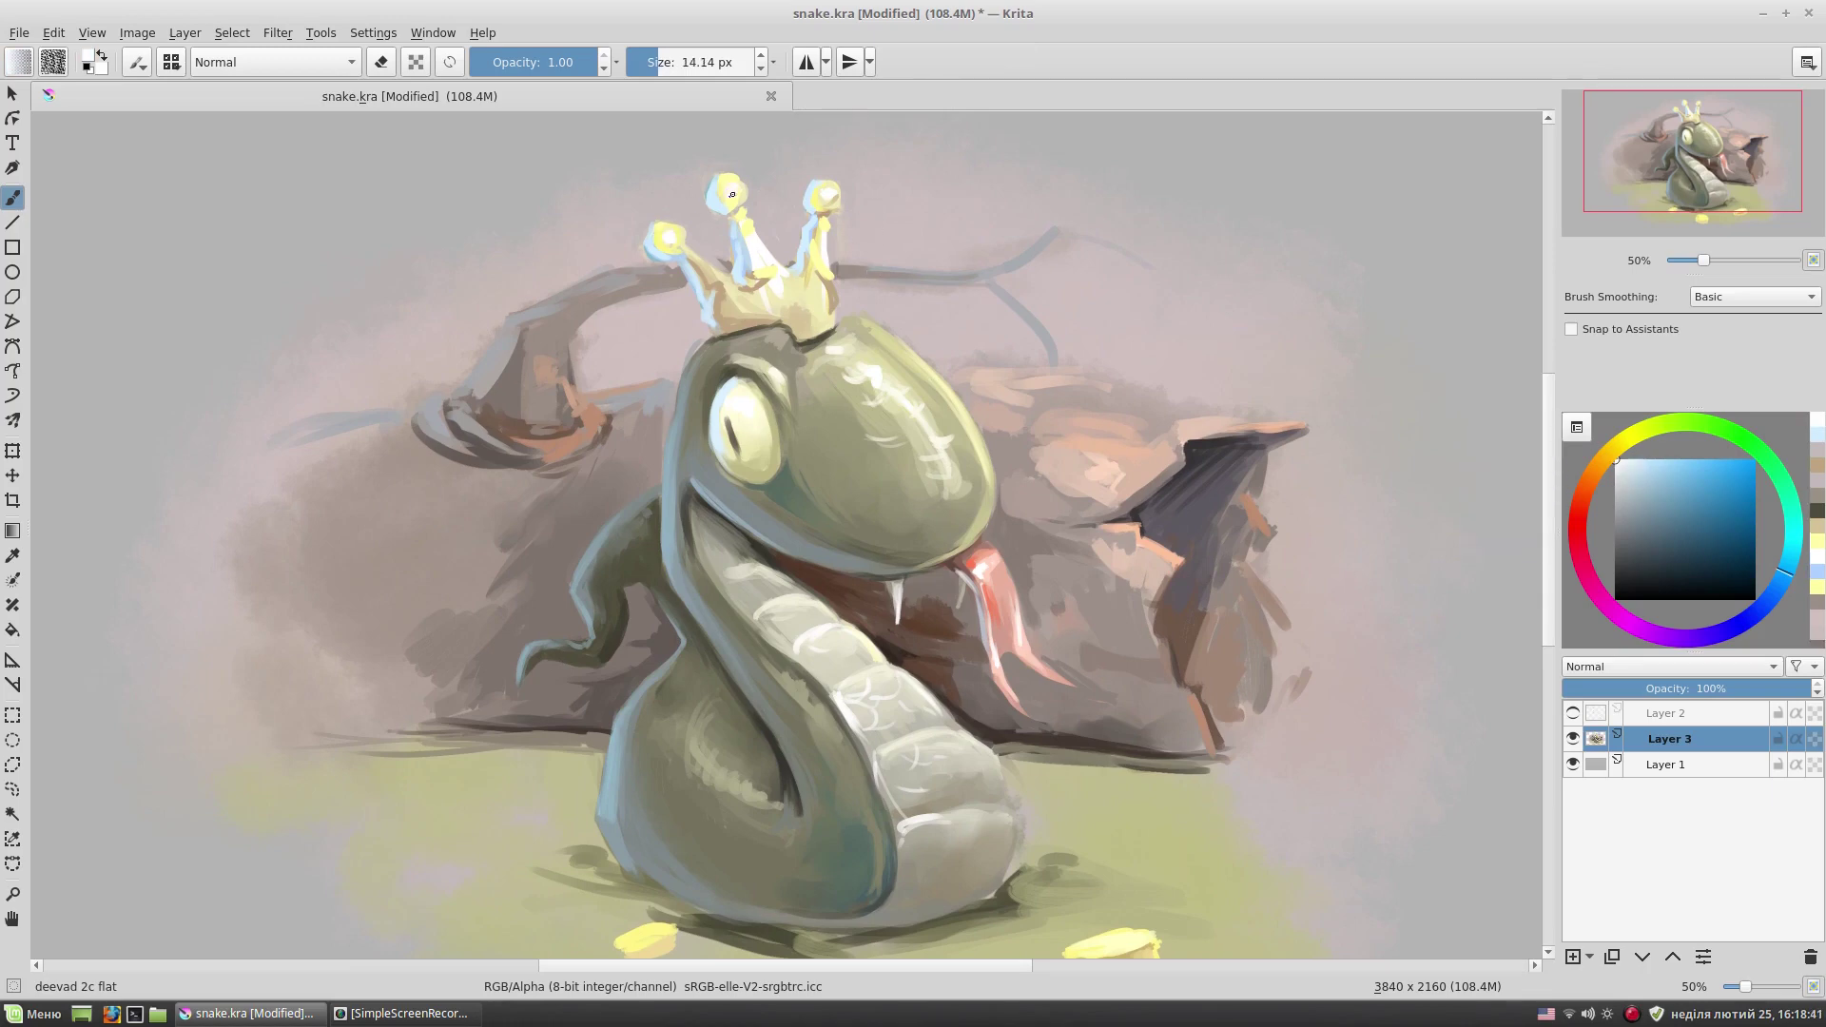
# - Paint strong yellow down the crown's right prong, centre and left base with a larger brush
pyautogui.keyDown('ctrl'); pyautogui.click(782, 277); pyautogui.keyUp('ctrl')
pyautogui.click(1621, 447)
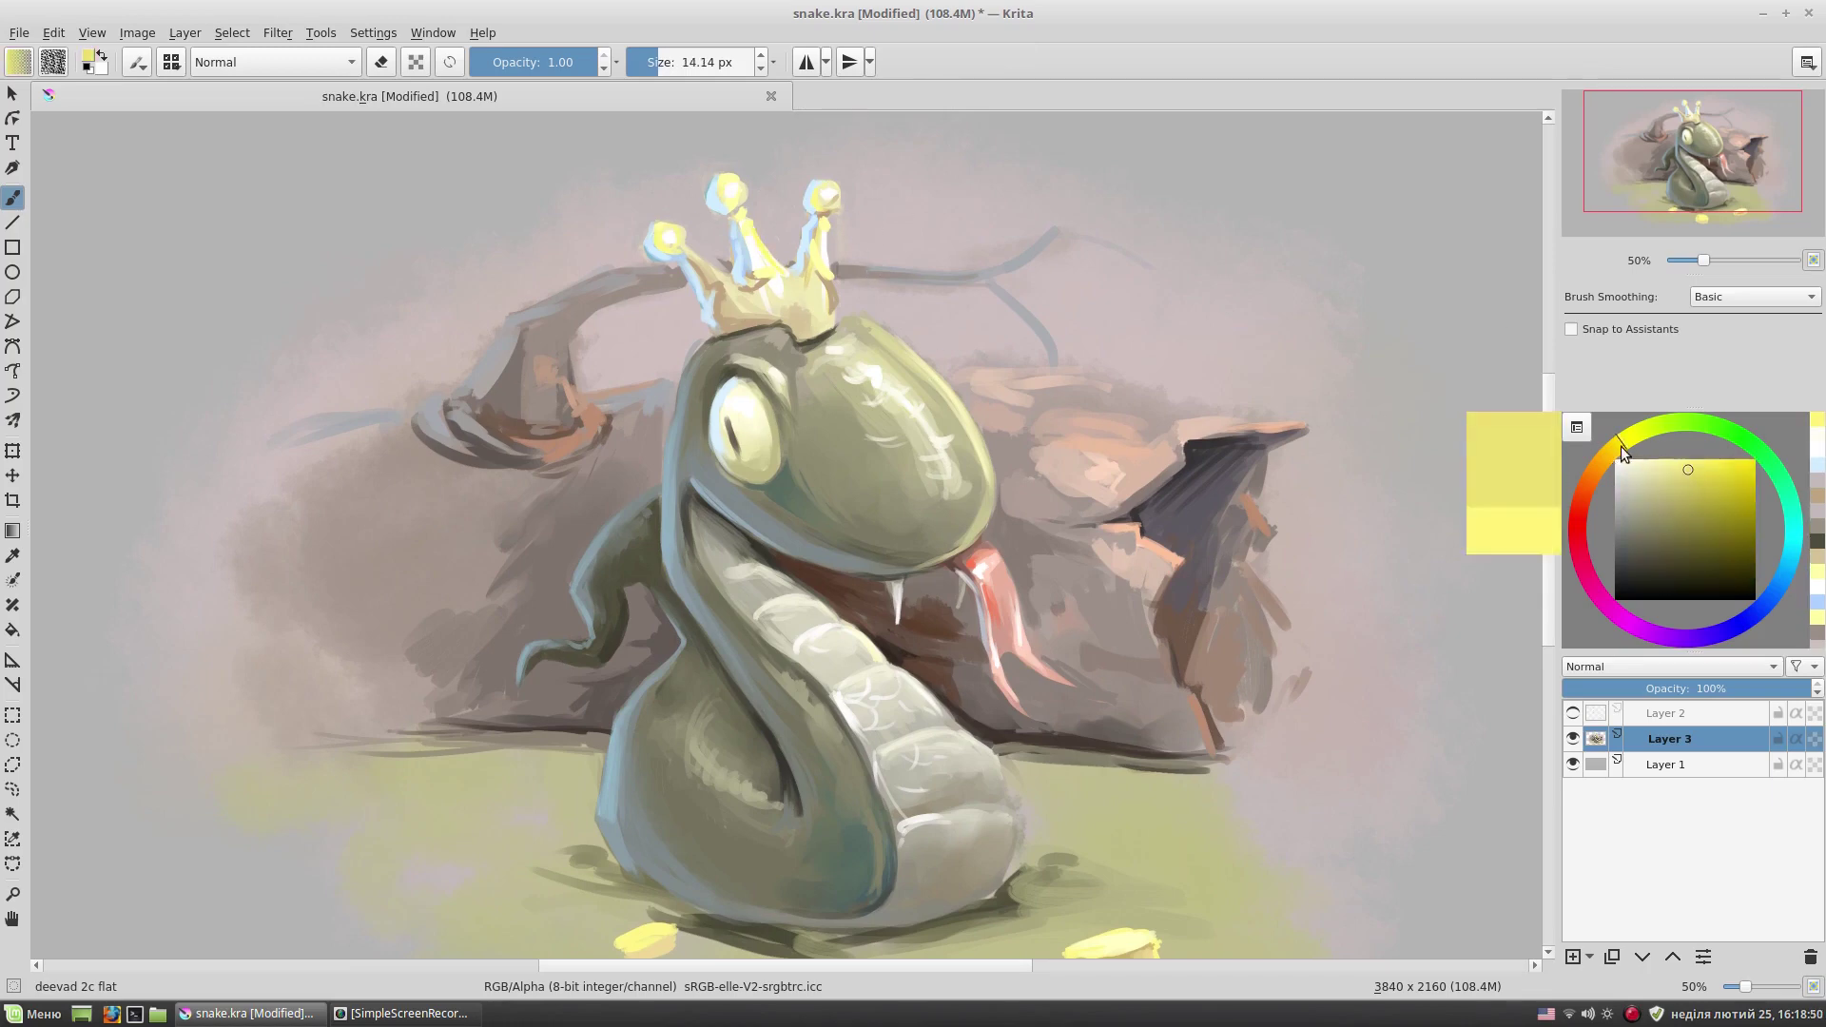
pyautogui.moveTo(832, 276); pyautogui.dragTo(834, 317)
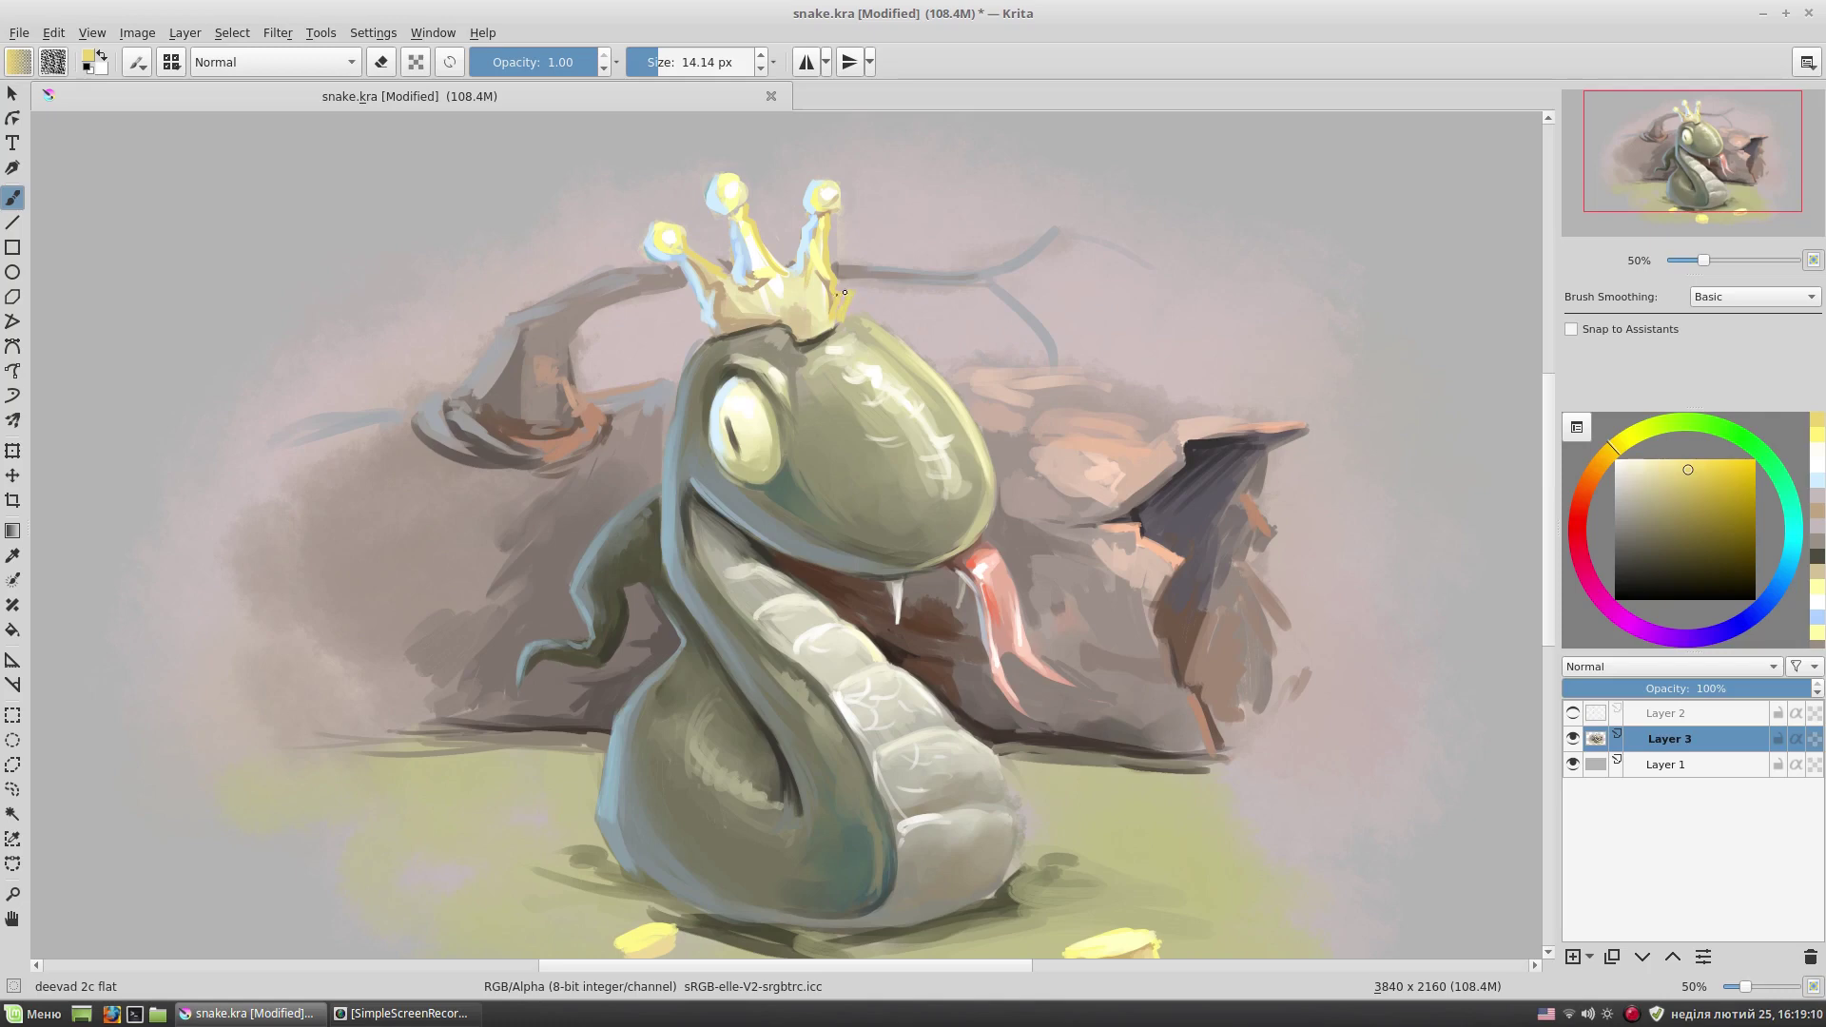
pyautogui.moveTo(787, 264); pyautogui.dragTo(794, 284)
pyautogui.press(']')
pyautogui.moveTo(706, 325); pyautogui.dragTo(735, 315)
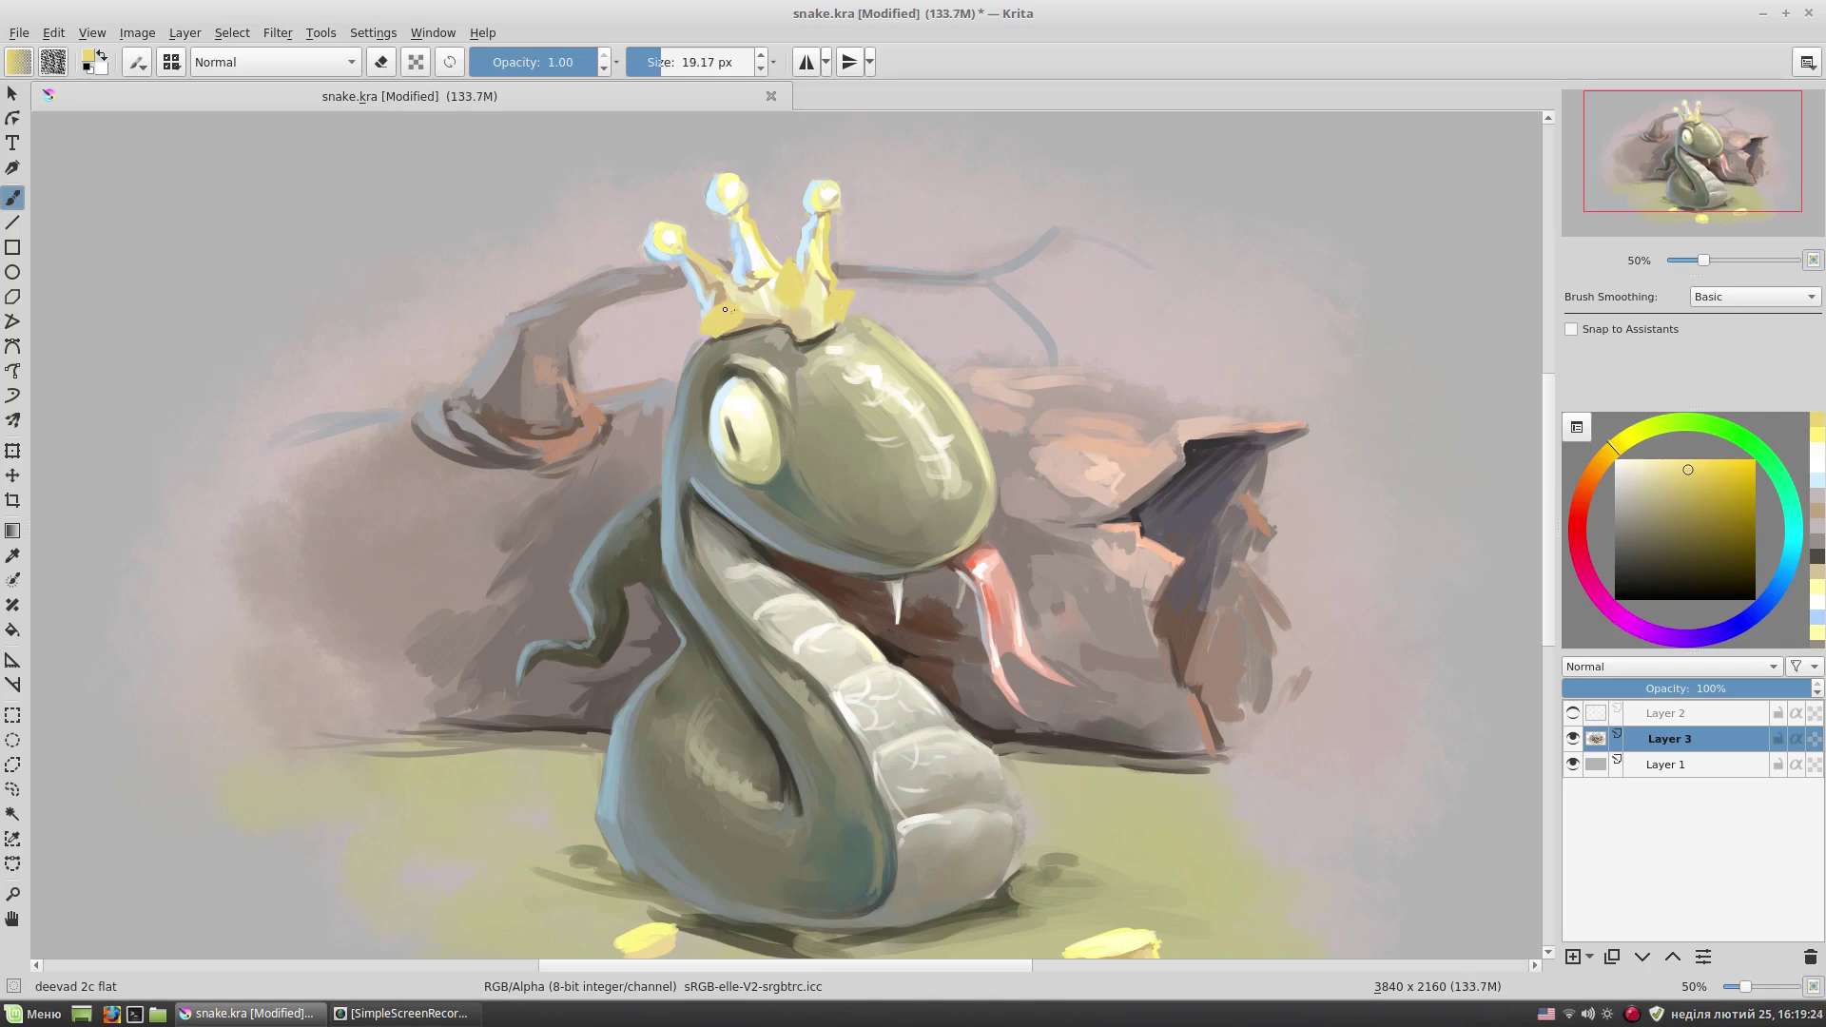
# - Dab pale greenish yellow on the crown and paint pale orange over its central gem
pyautogui.keyDown('ctrl'); pyautogui.click(867, 335); pyautogui.keyUp('ctrl')
pyautogui.moveTo(849, 292); pyautogui.dragTo(845, 297)
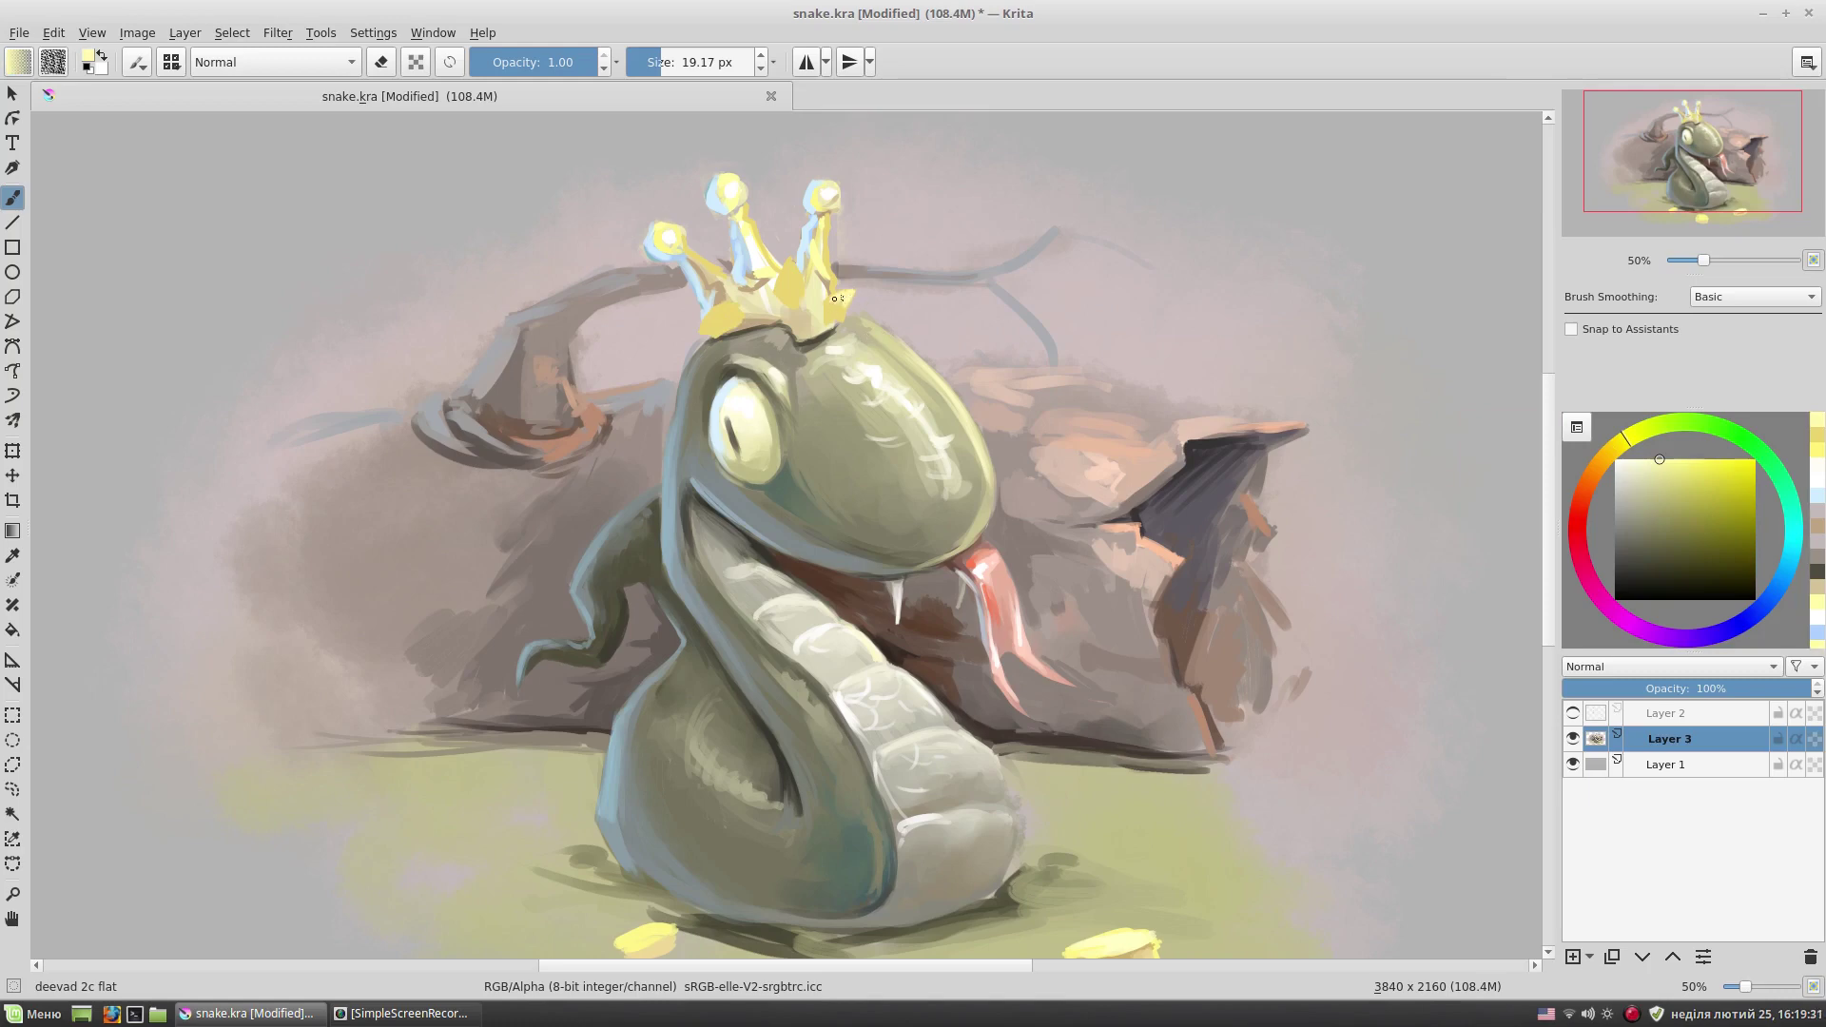
pyautogui.keyDown('ctrl'); pyautogui.click(801, 302); pyautogui.keyUp('ctrl')
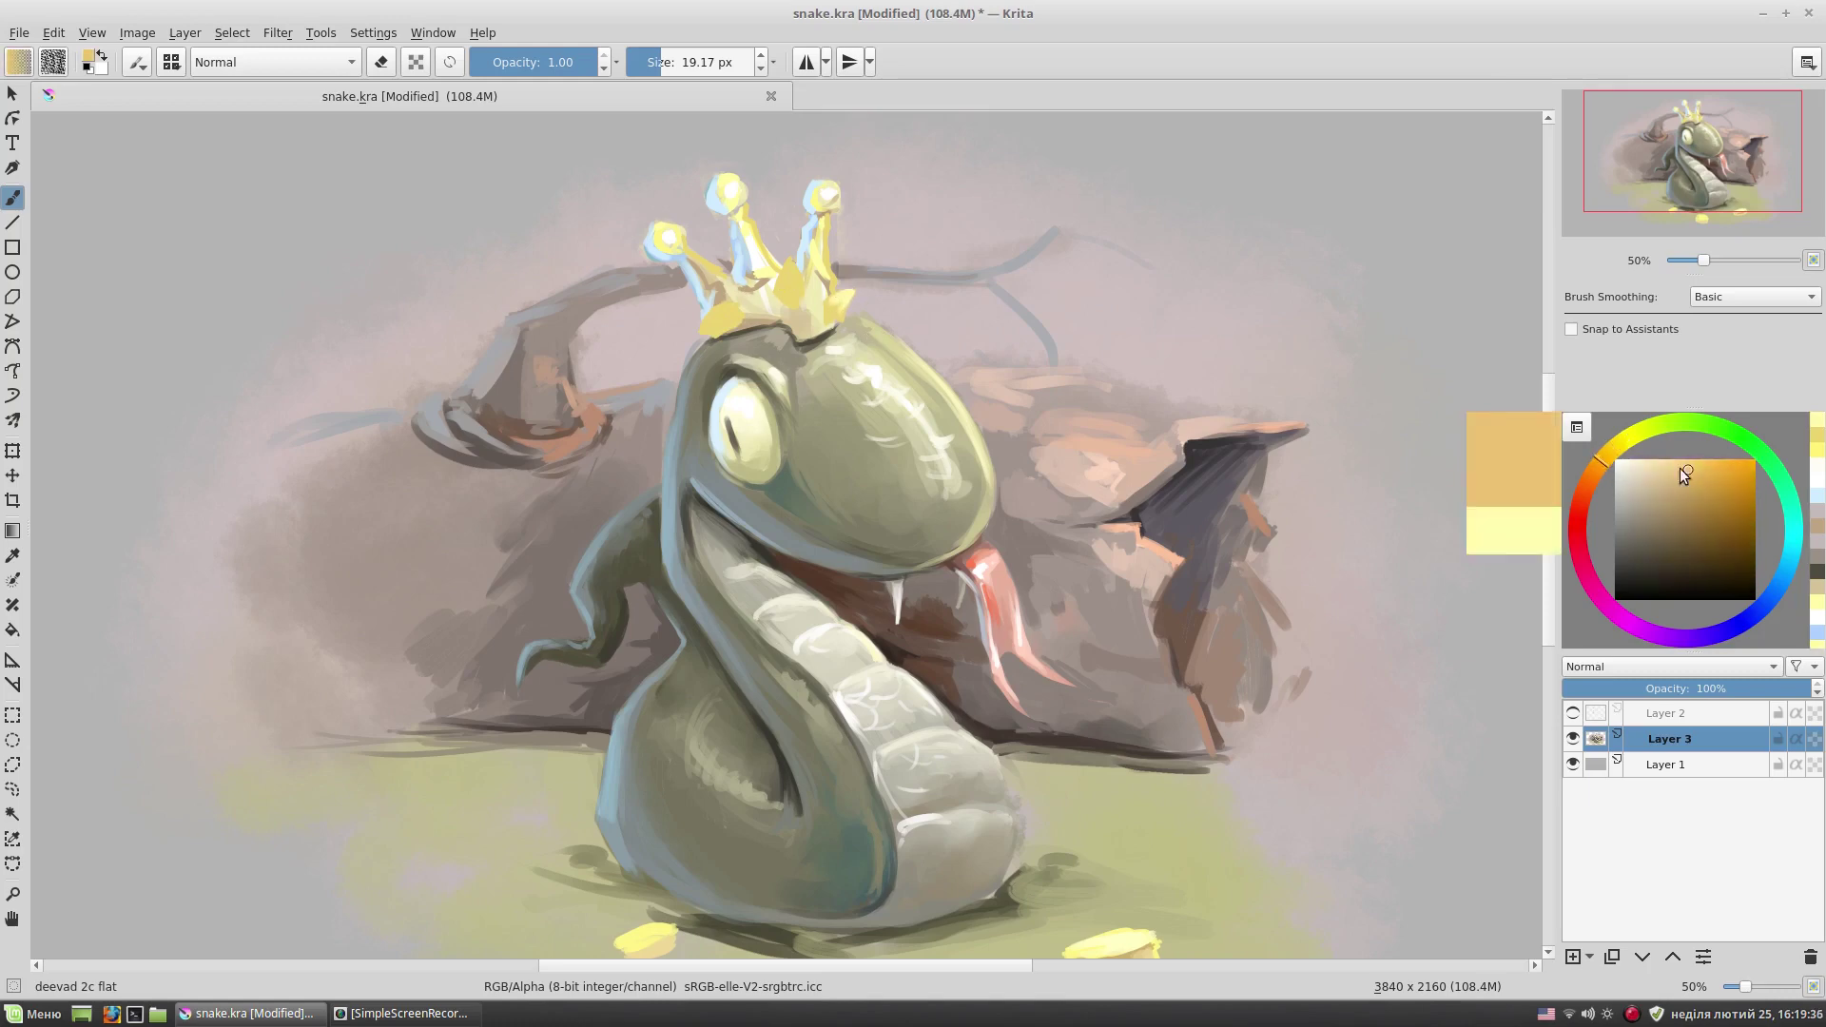
pyautogui.click(795, 310)
pyautogui.moveTo(776, 292); pyautogui.dragTo(837, 303)
pyautogui.press('x')
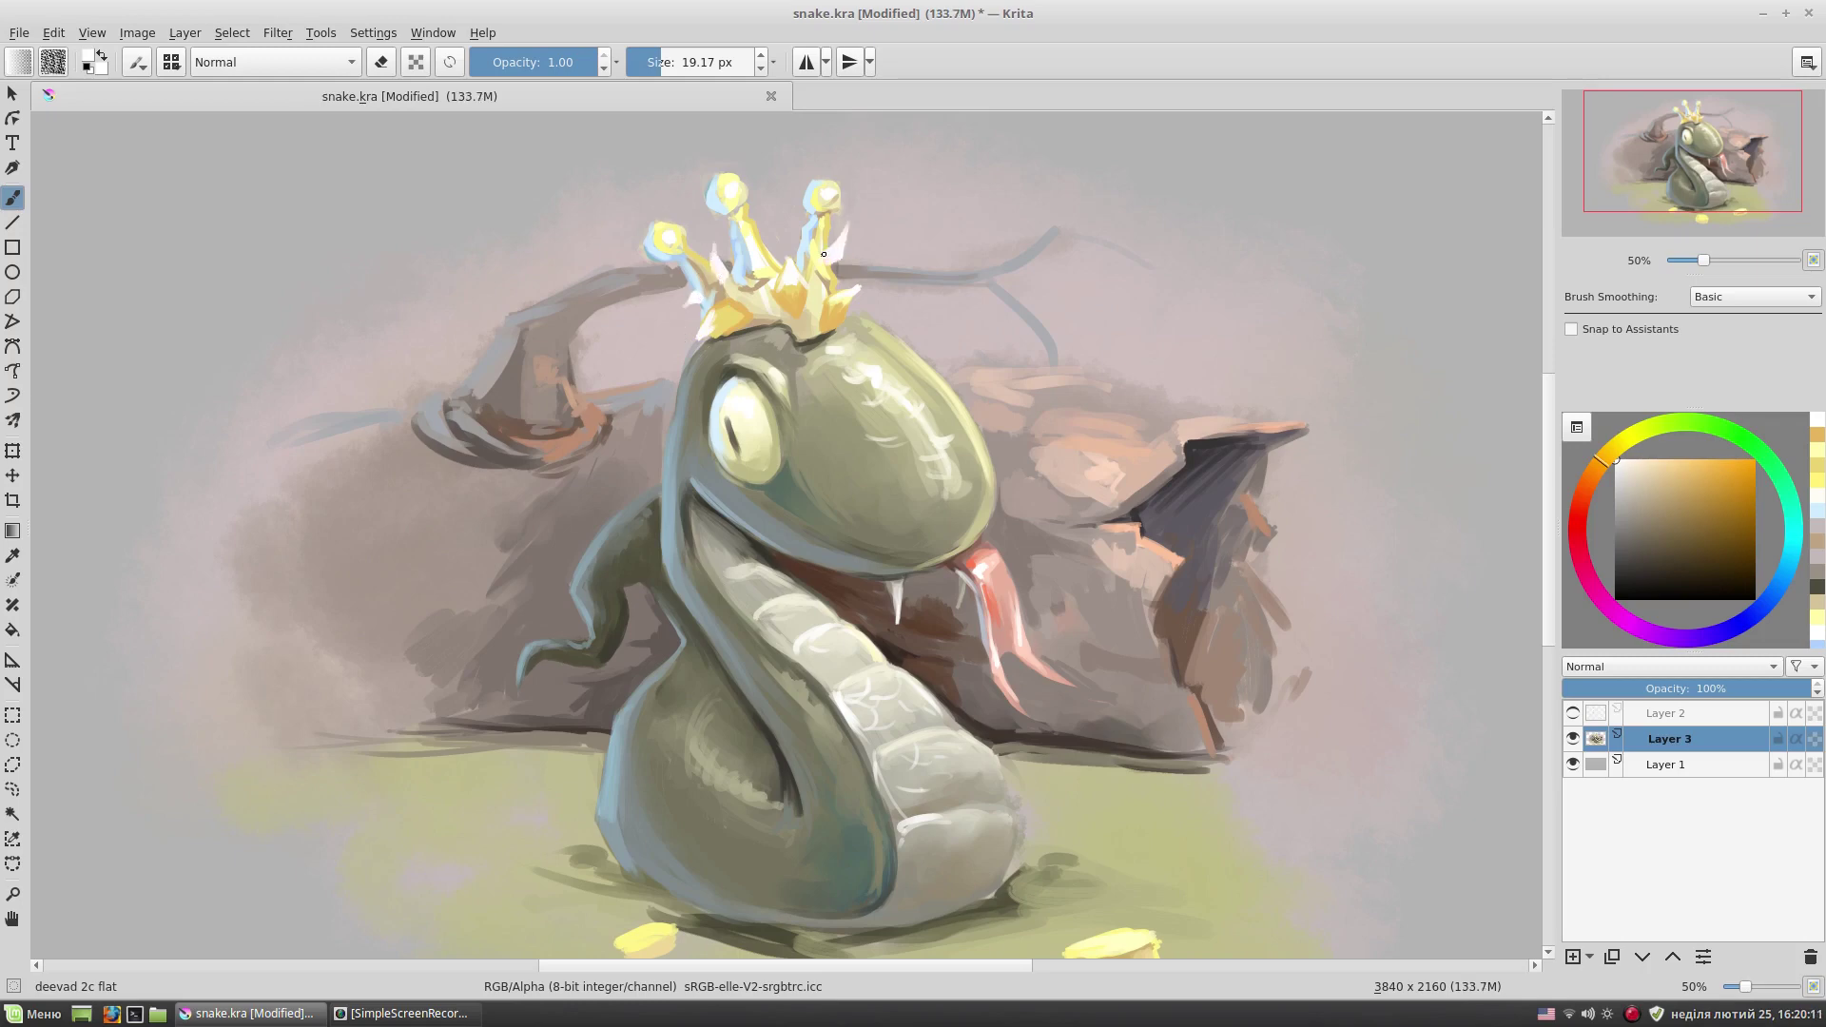
# - Switch to the My wet brush loaded with yellow from the popup palette
pyautogui.moveTo(795, 253); pyautogui.dragTo(832, 296)
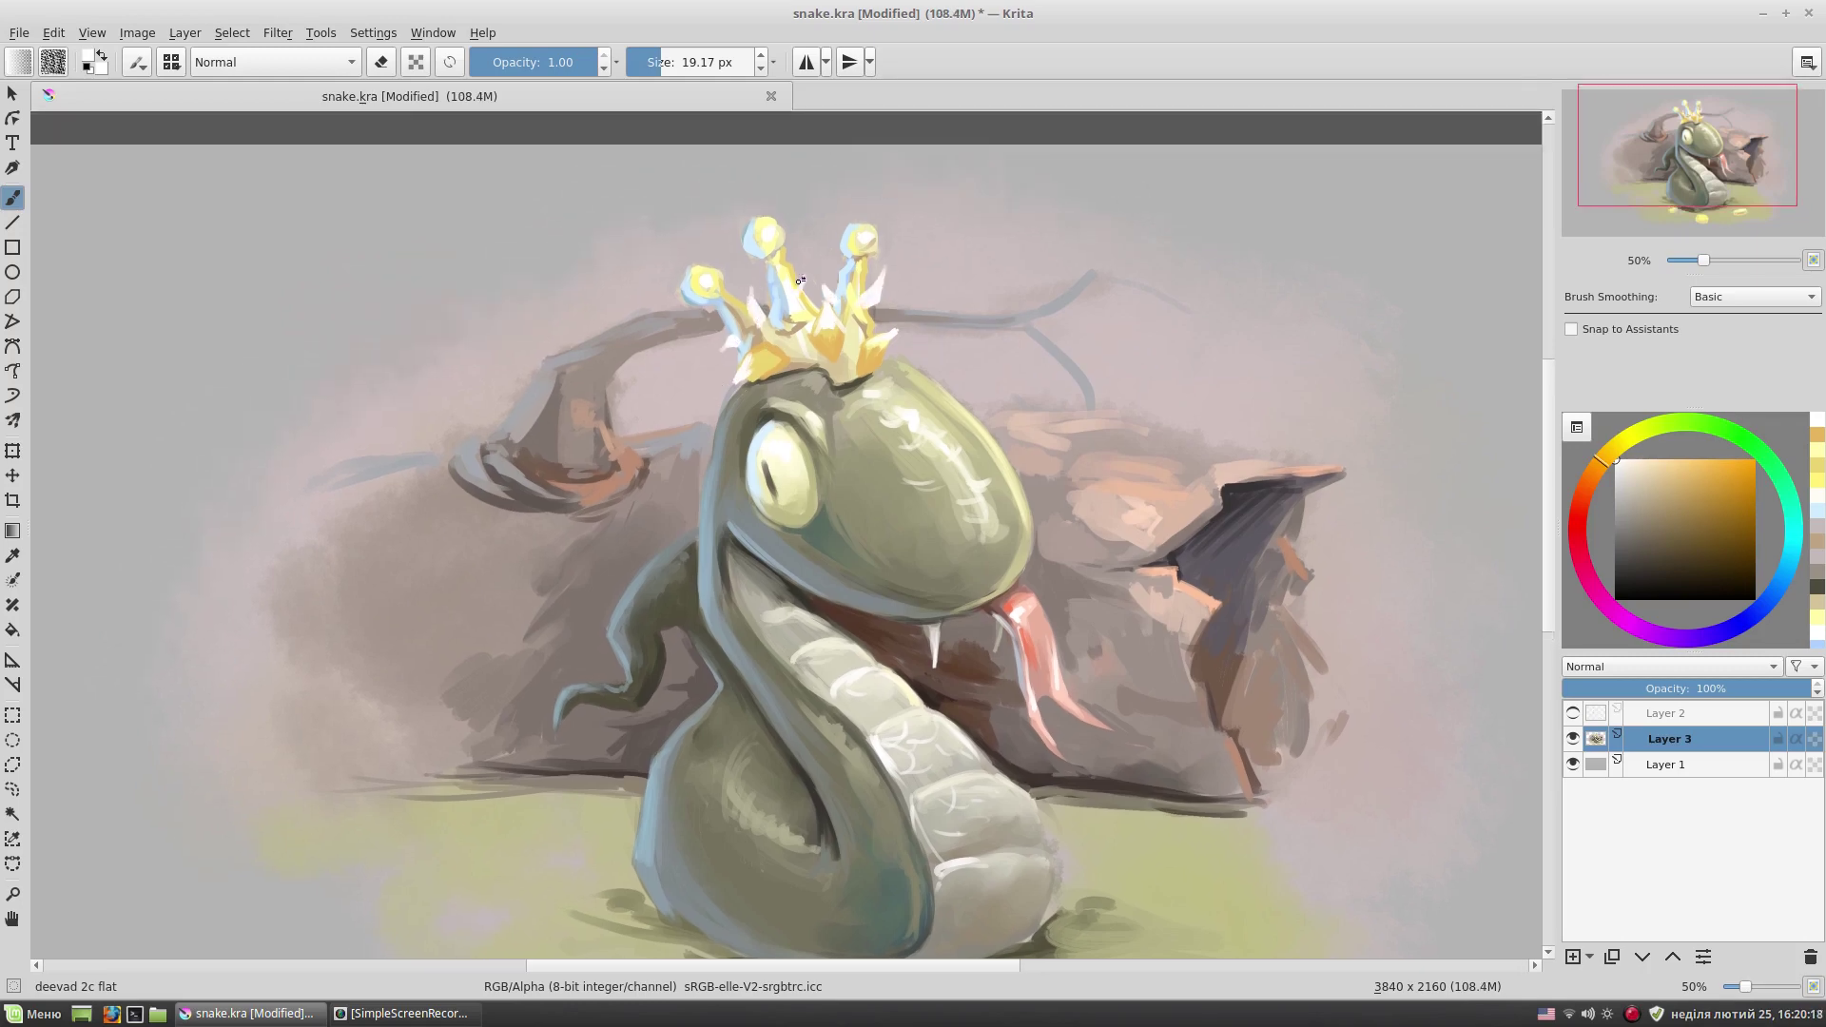
pyautogui.moveTo(1255, 355); pyautogui.dragTo(1255, 270)
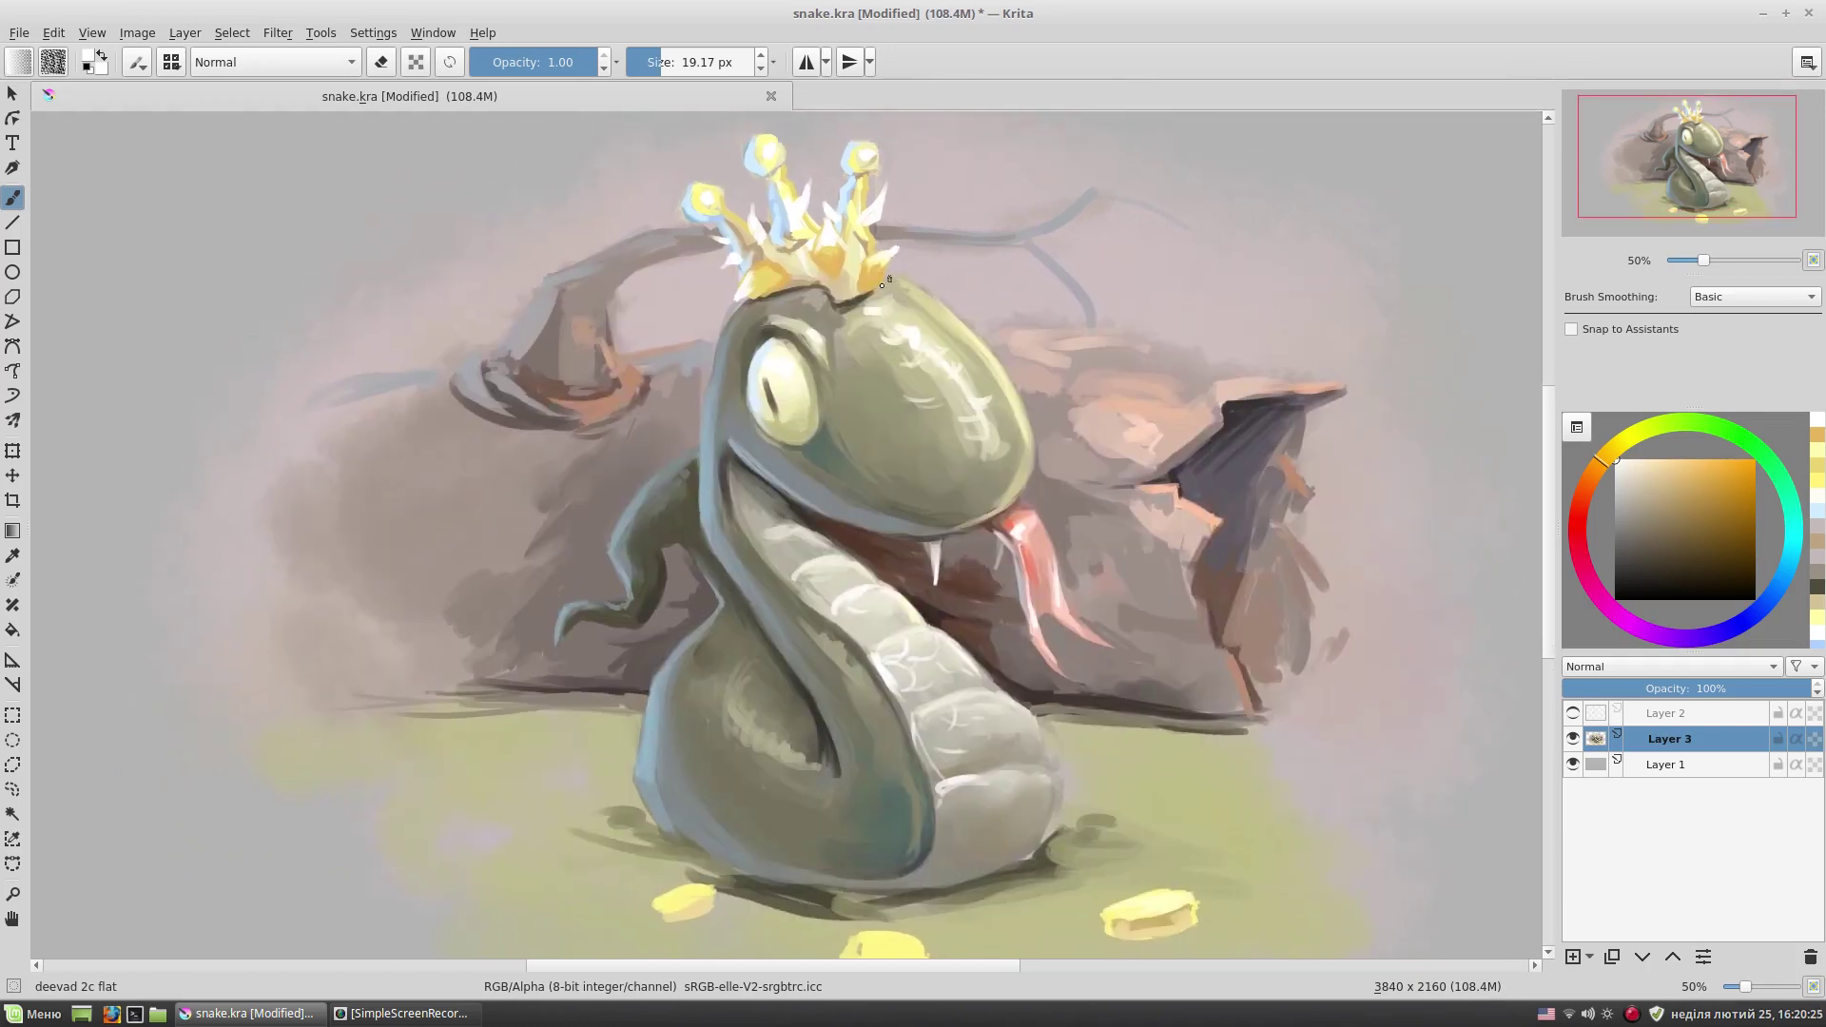
pyautogui.rightClick(867, 249)
pyautogui.click(937, 254)
pyautogui.keyDown('ctrl'); pyautogui.click(851, 257); pyautogui.keyUp('ctrl')
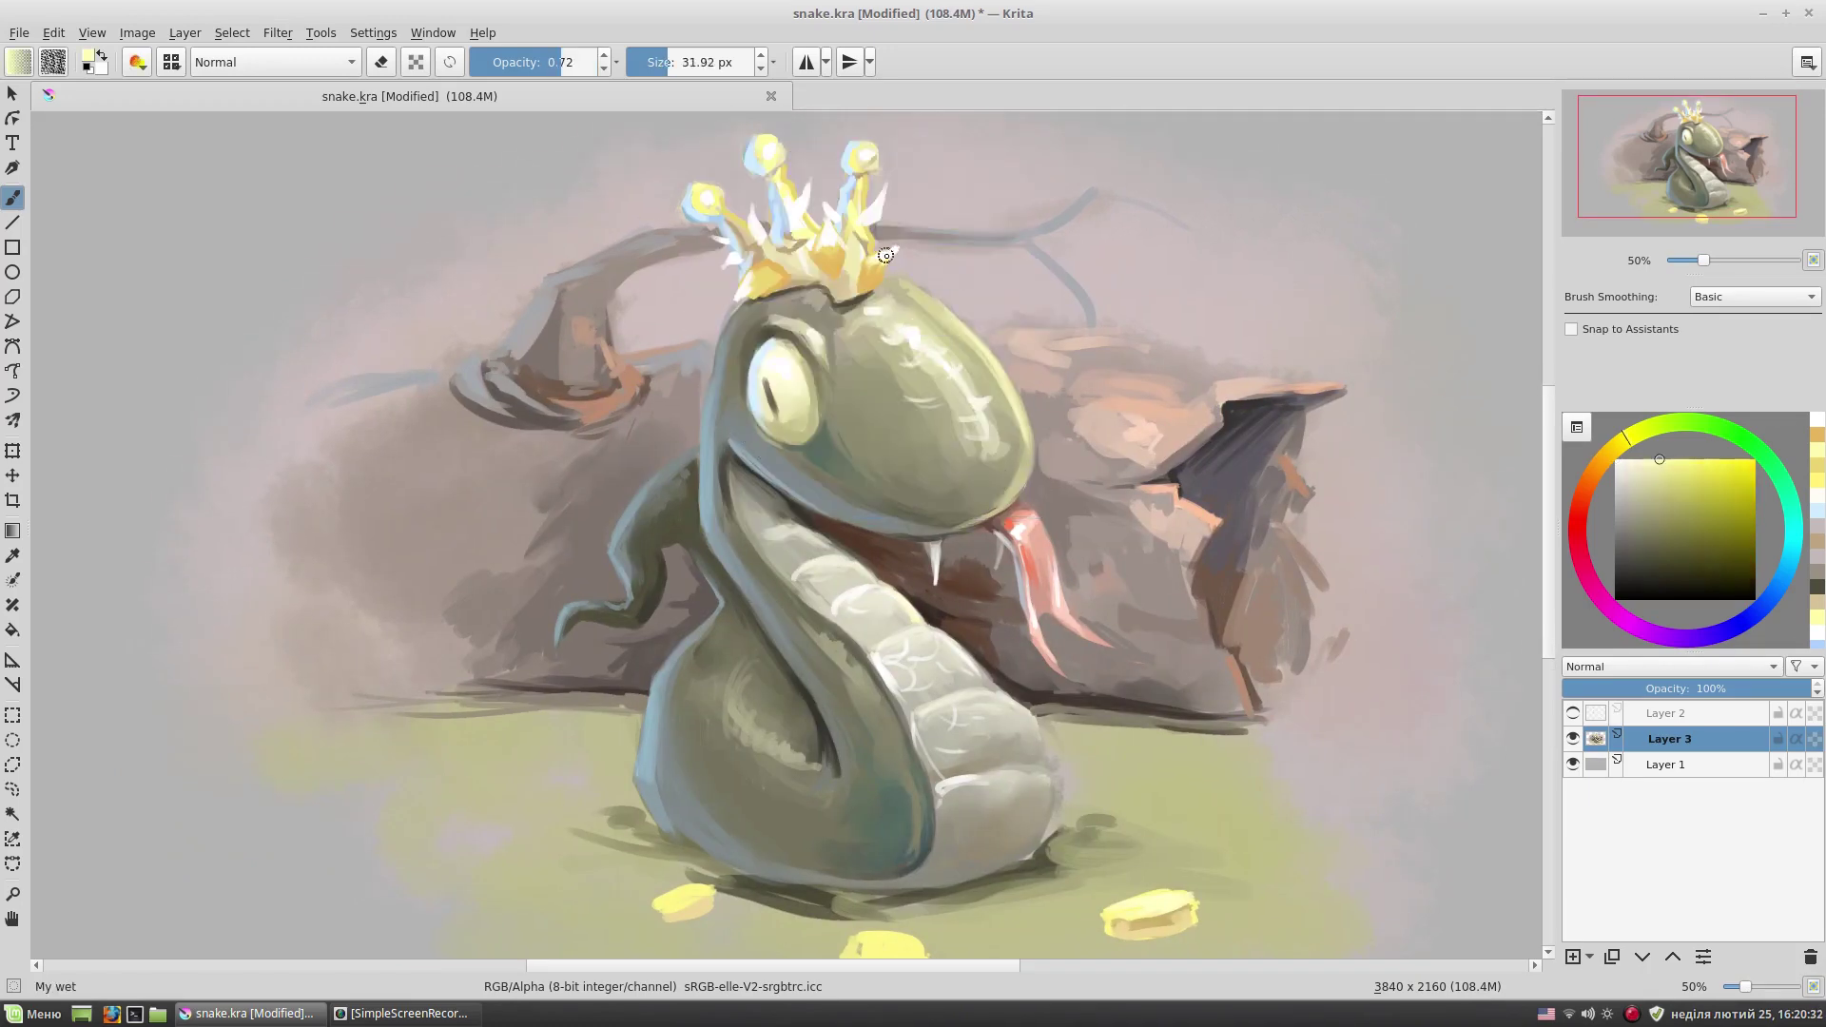
pyautogui.moveTo(1065, 242); pyautogui.dragTo(1065, 277)
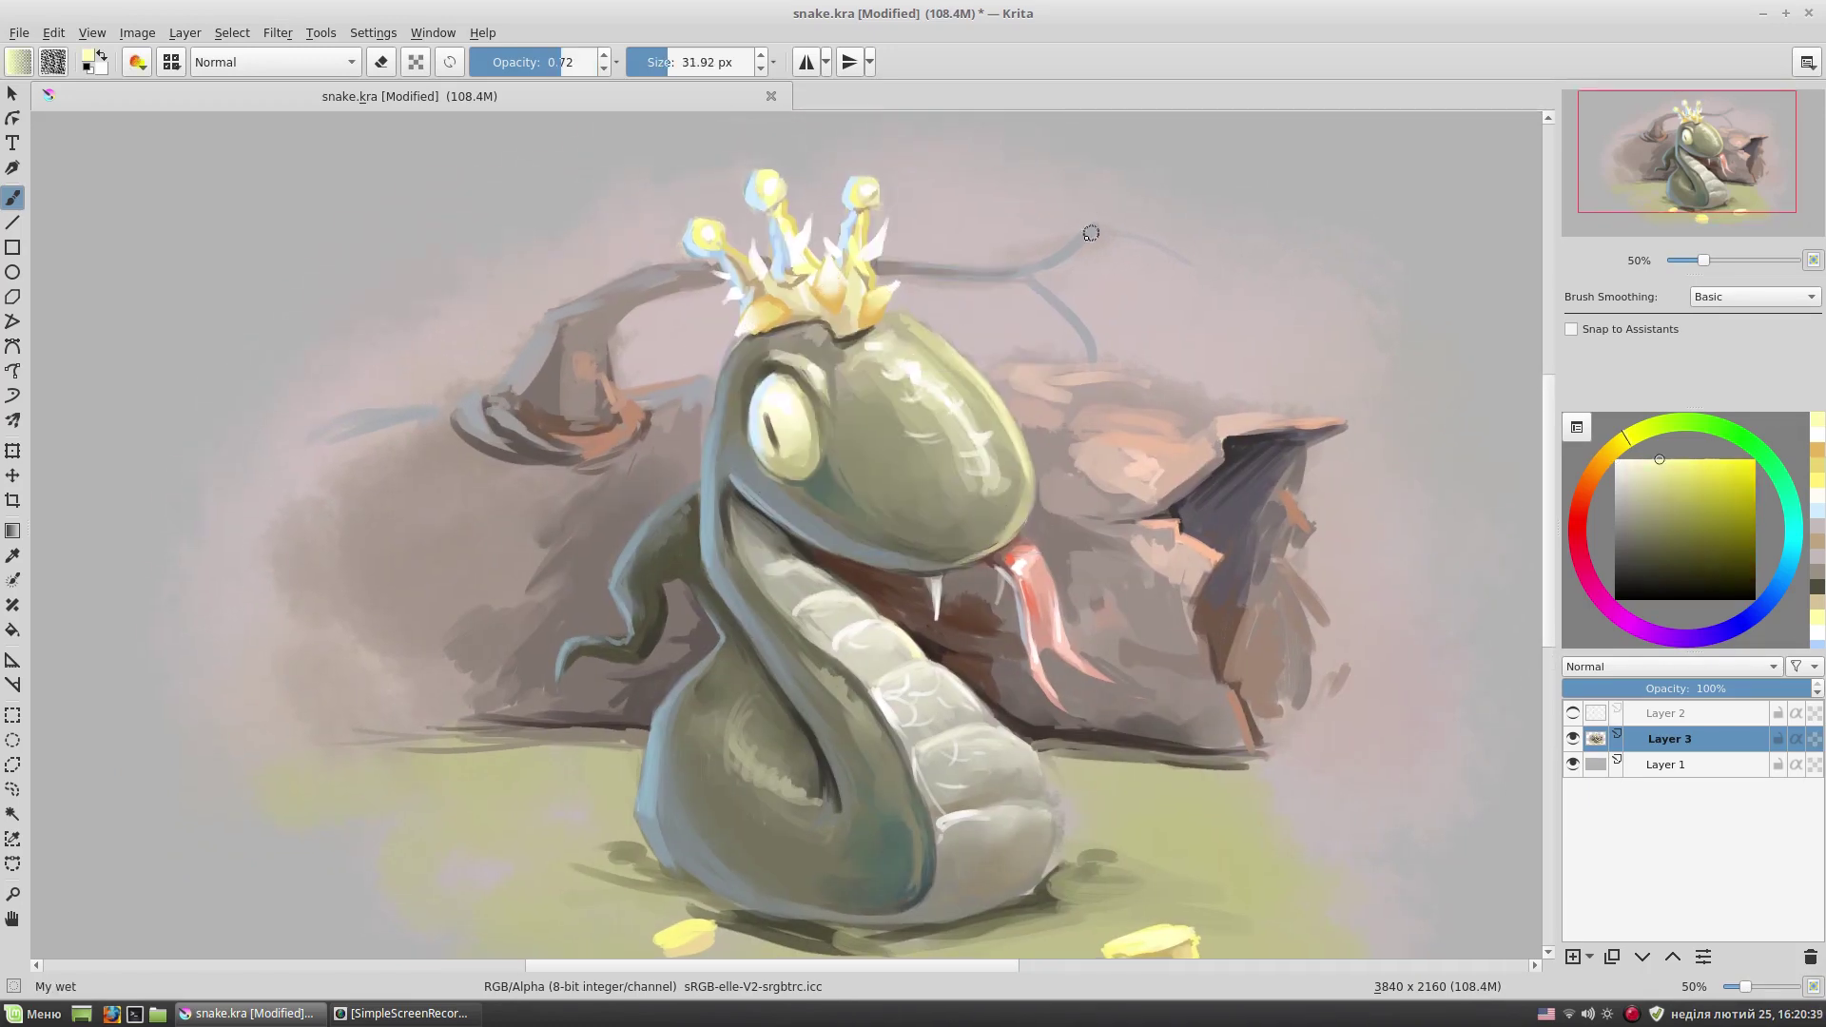
# - Return to the deevad 2c flat brush and add ochre marks on the crown's right side
pyautogui.keyDown('ctrl'); pyautogui.click(1051, 328); pyautogui.keyUp('ctrl')
pyautogui.rightClick(1051, 328)
pyautogui.click(959, 303)
pyautogui.keyDown('ctrl'); pyautogui.click(951, 373); pyautogui.keyUp('ctrl')
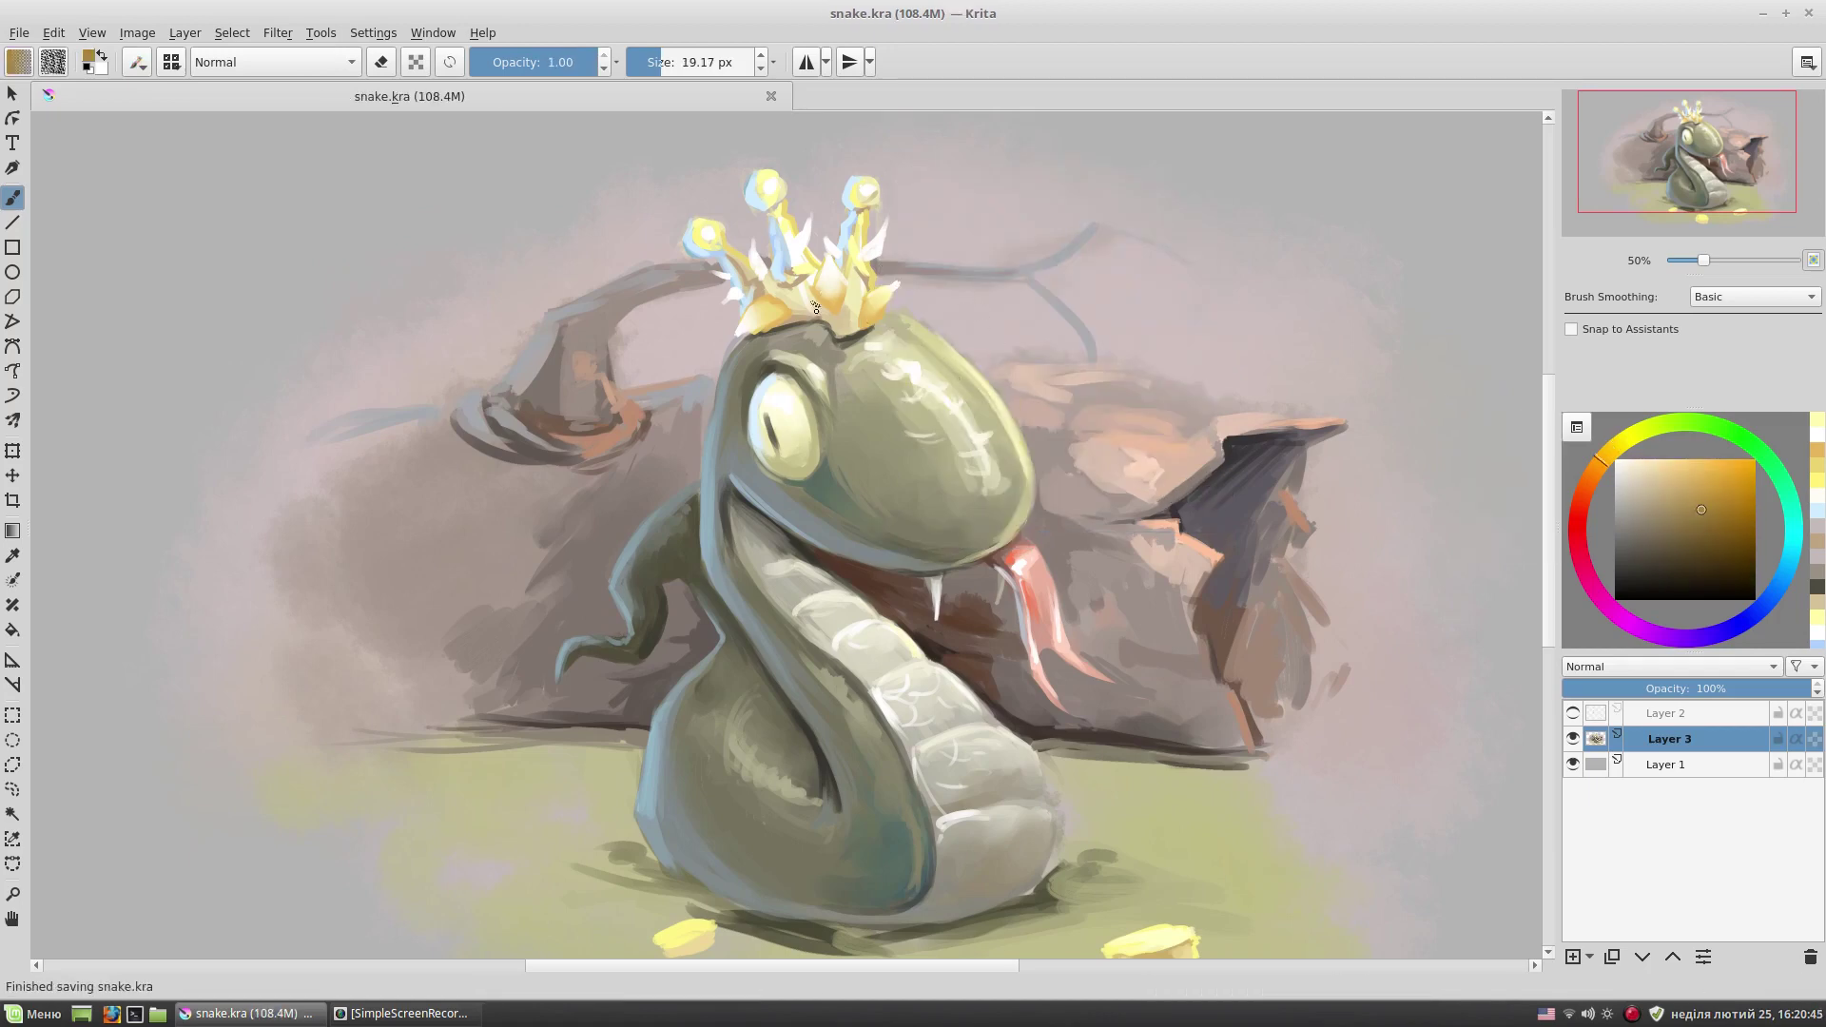
pyautogui.moveTo(841, 327); pyautogui.dragTo(866, 326)
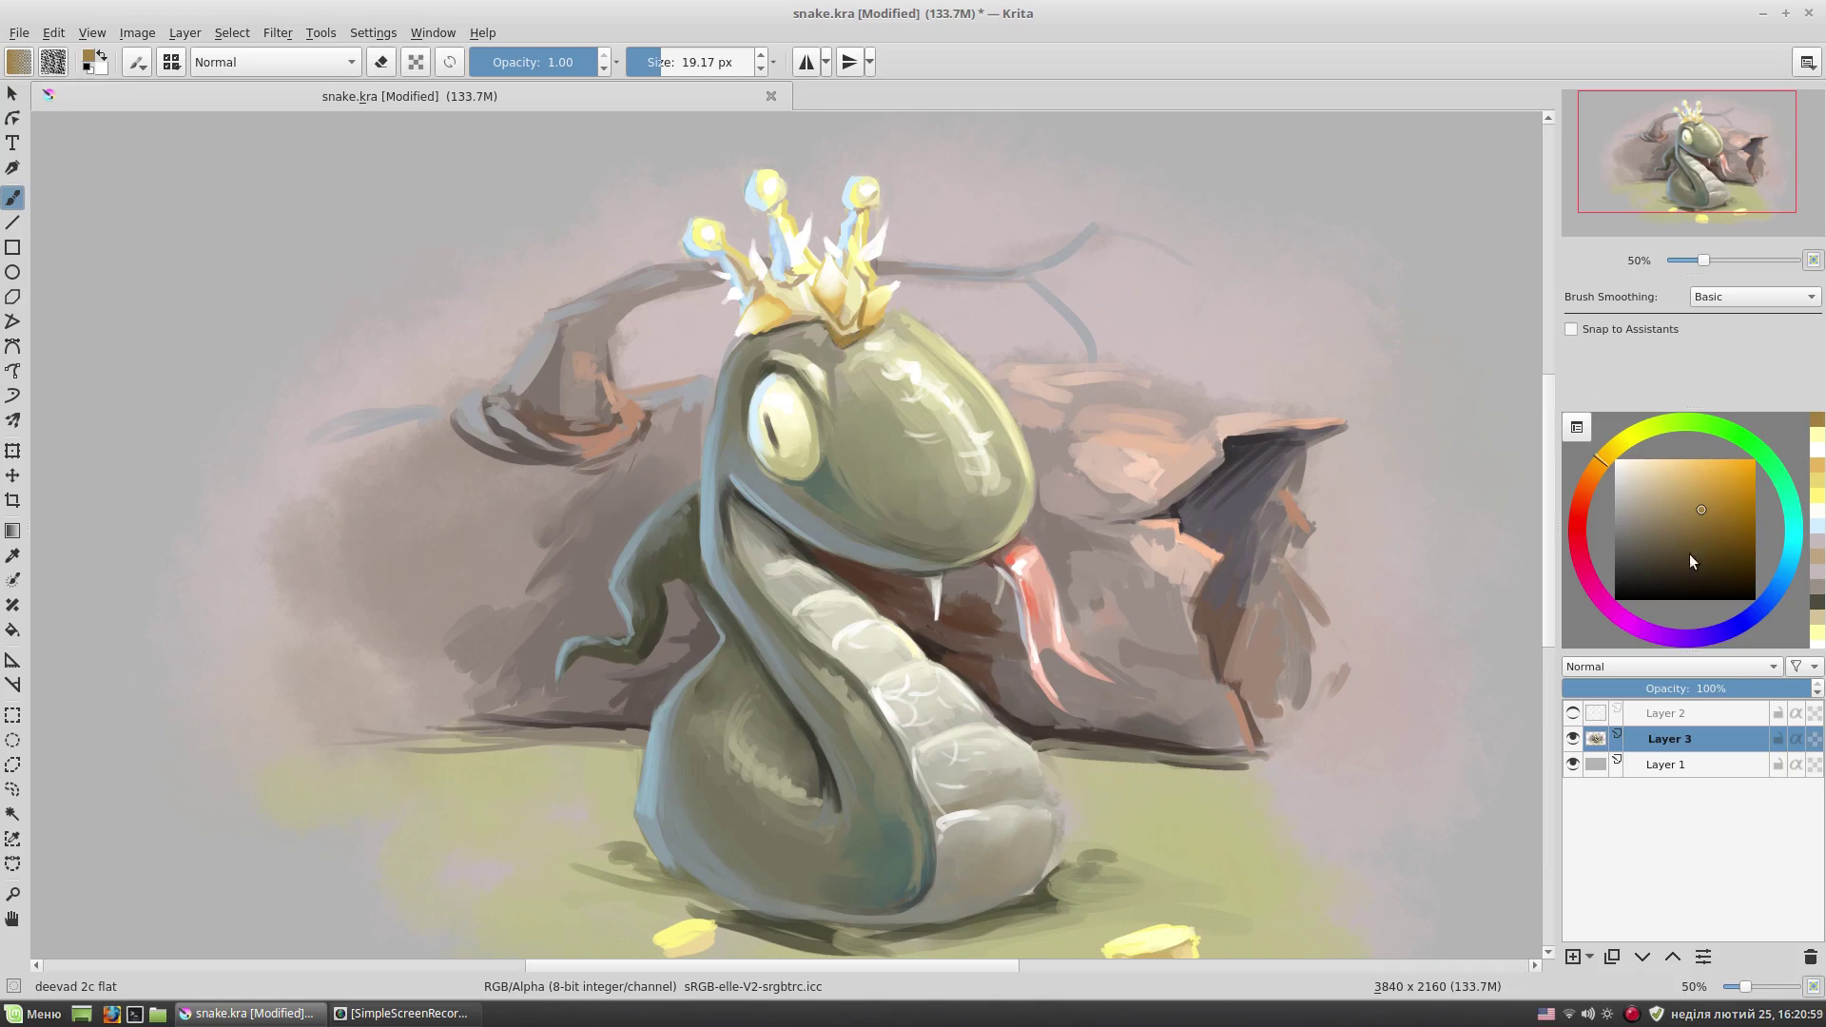
# - Paint ochre-gold shading along the crown base and sample lighter pale yellows
pyautogui.keyDown('ctrl'); pyautogui.click(838, 360); pyautogui.keyUp('ctrl')
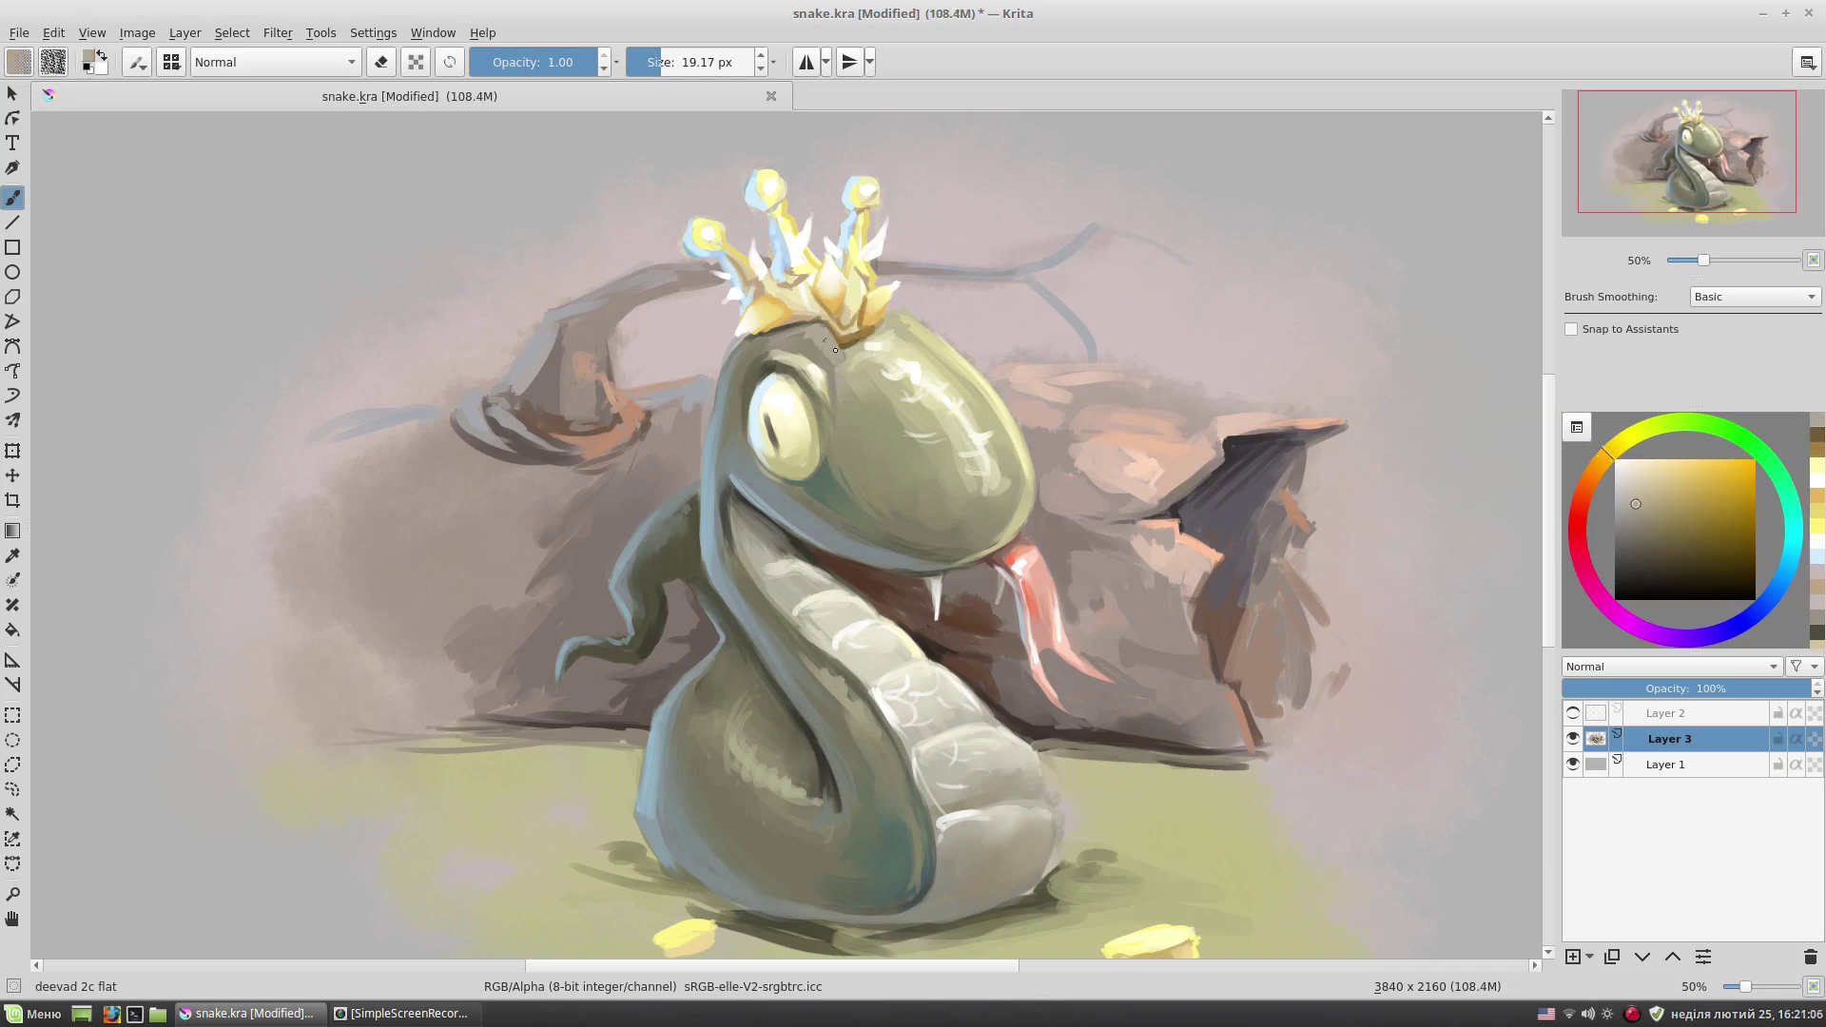
pyautogui.keyDown('ctrl'); pyautogui.click(847, 334); pyautogui.keyUp('ctrl')
pyautogui.moveTo(838, 332); pyautogui.dragTo(792, 309)
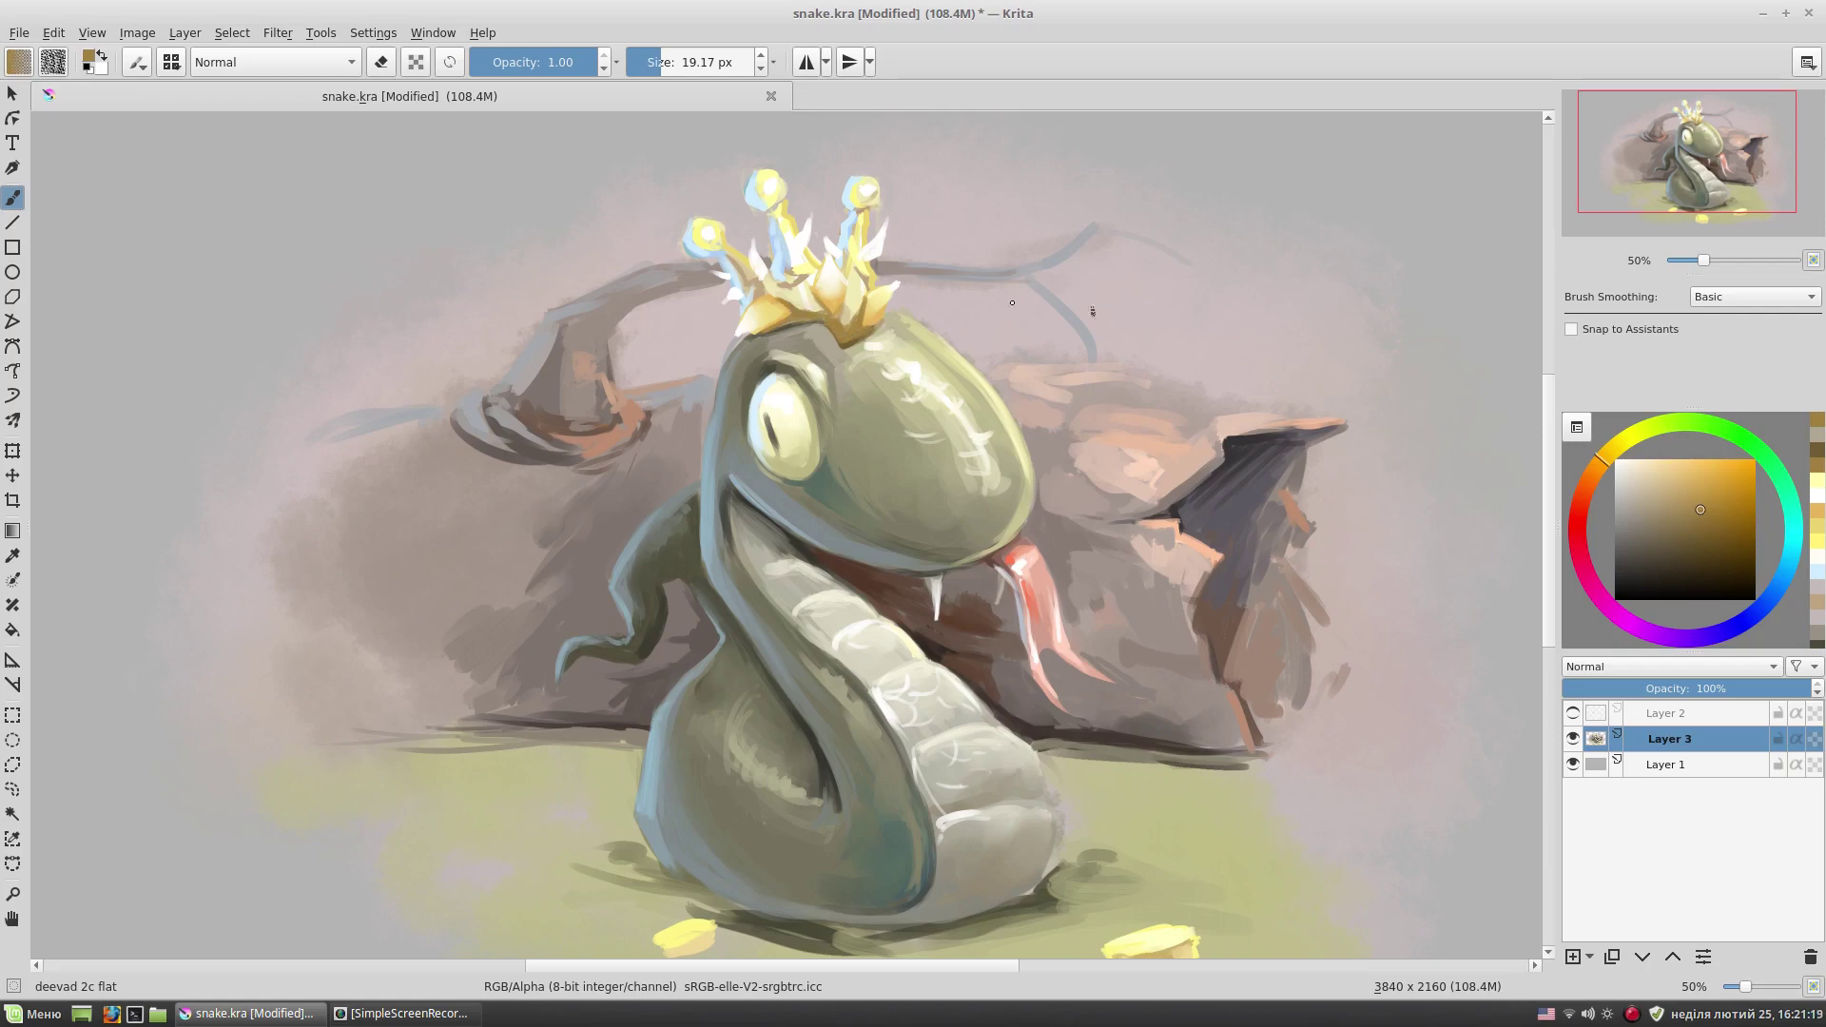
pyautogui.keyDown('ctrl'); pyautogui.click(852, 296); pyautogui.keyUp('ctrl')
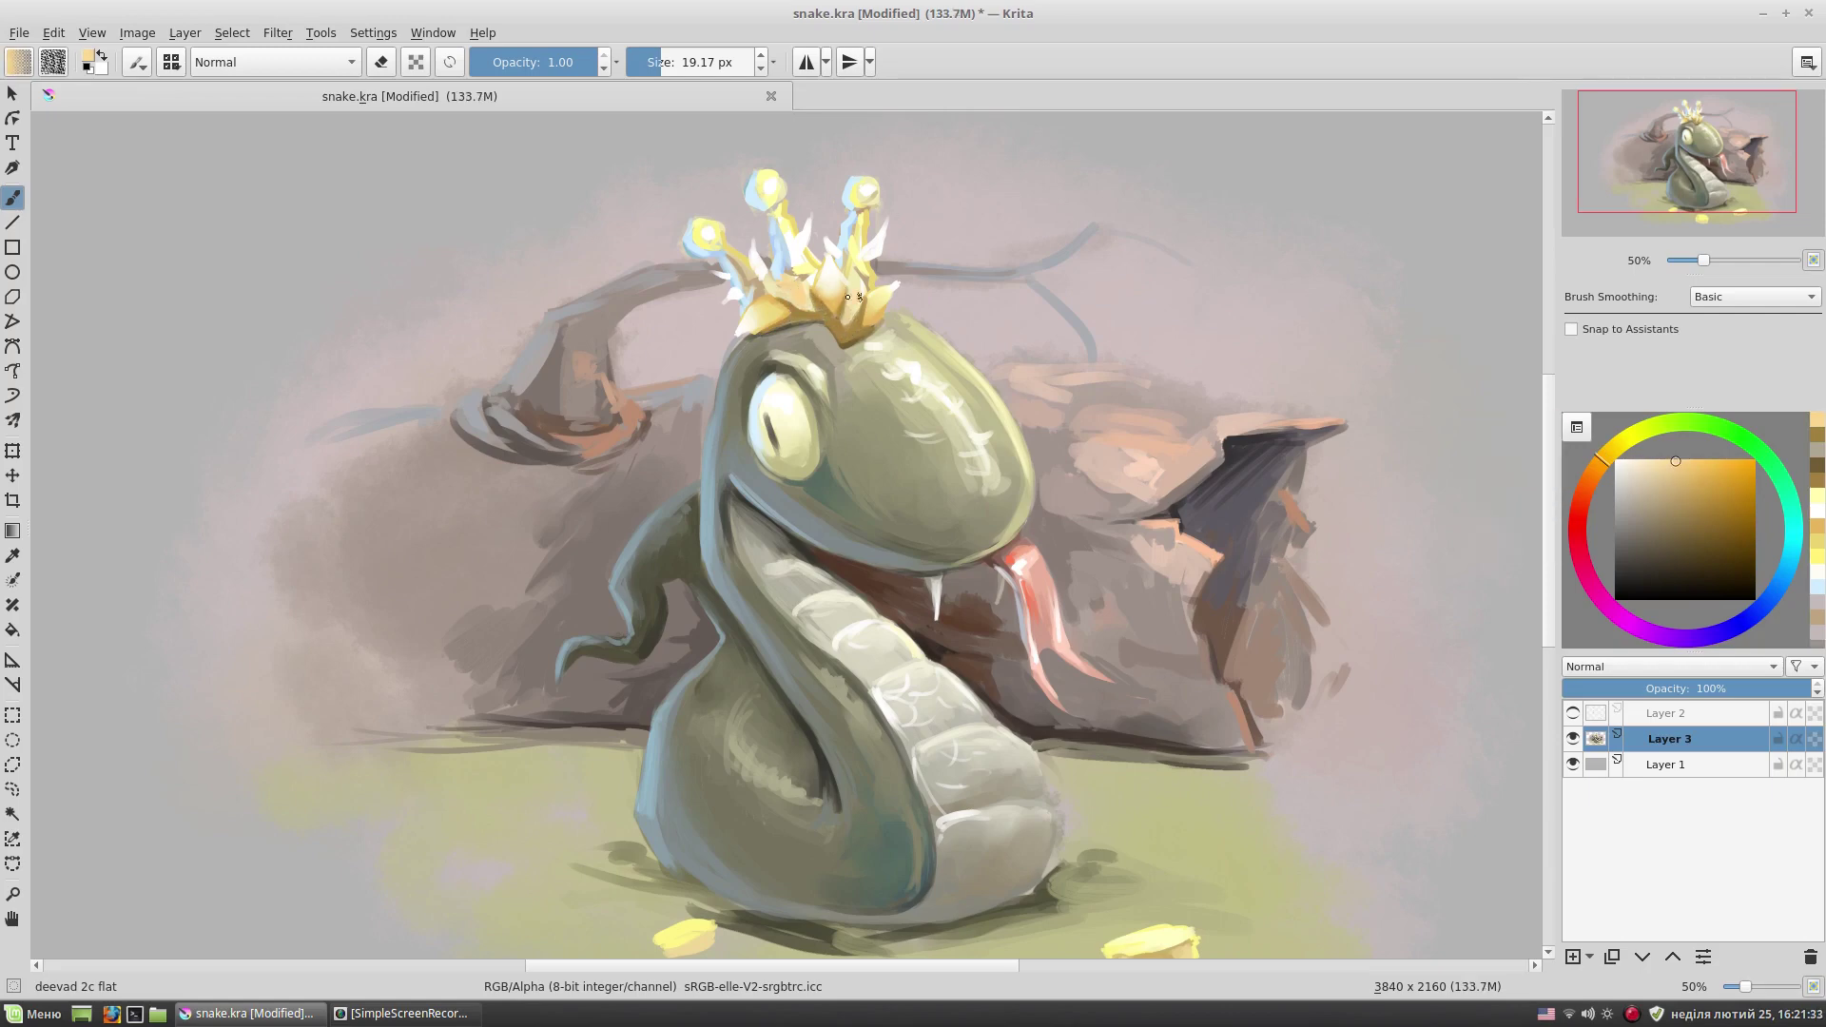
pyautogui.keyDown('ctrl'); pyautogui.click(794, 290); pyautogui.keyUp('ctrl')
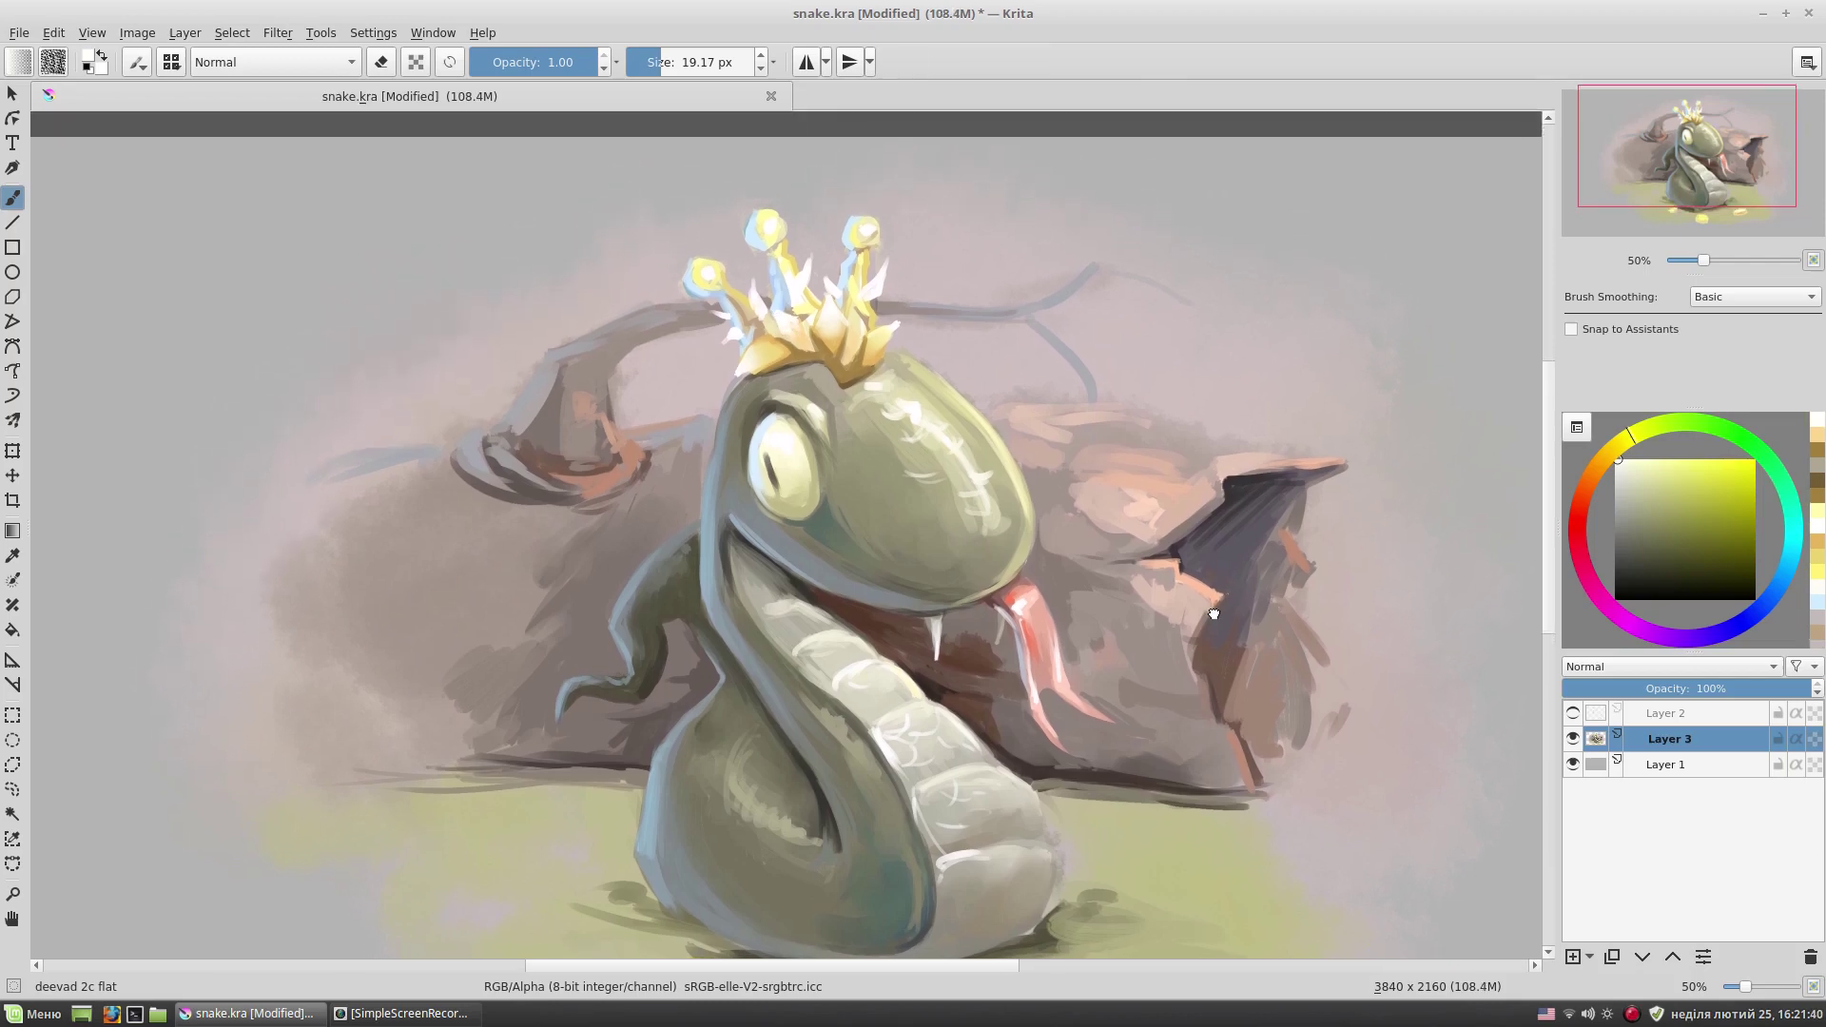
pyautogui.keyDown('ctrl'); pyautogui.click(902, 228); pyautogui.keyUp('ctrl')
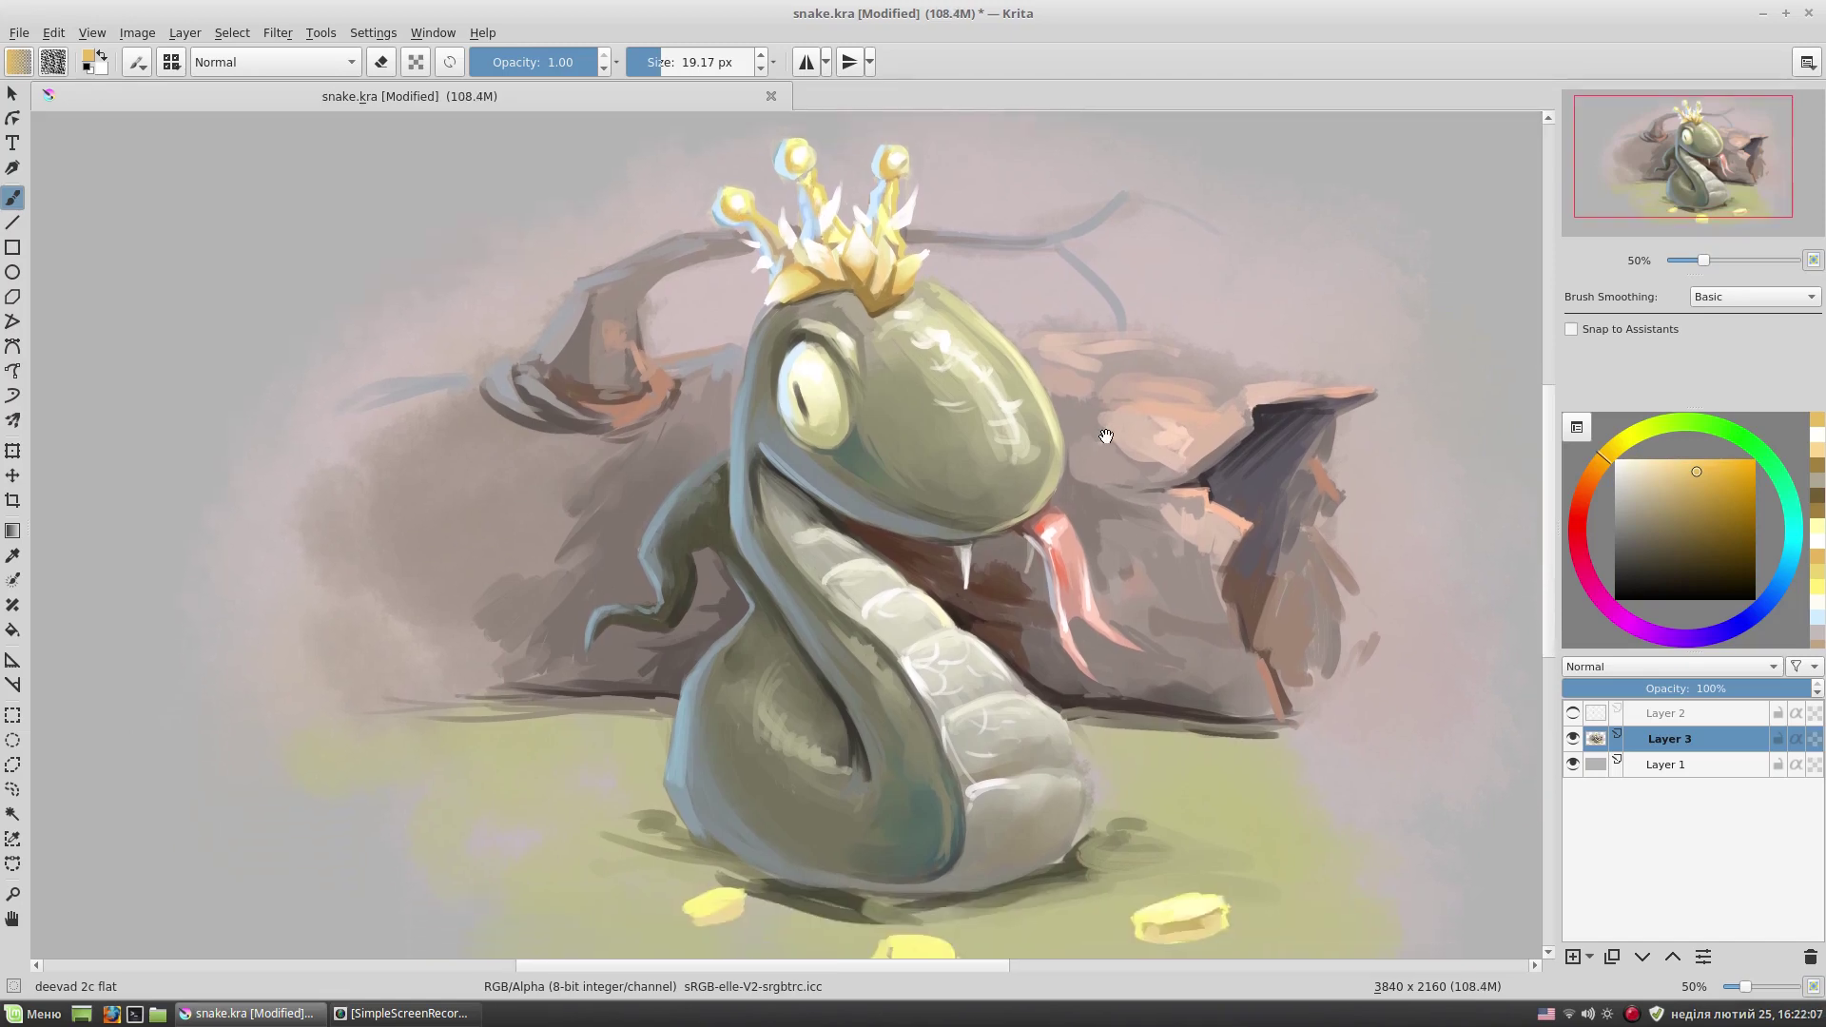
pyautogui.keyDown('ctrl'); pyautogui.click(906, 353); pyautogui.keyUp('ctrl')
pyautogui.scroll(1, 885, 367)
pyautogui.keyDown('ctrl'); pyautogui.click(862, 383); pyautogui.keyUp('ctrl')
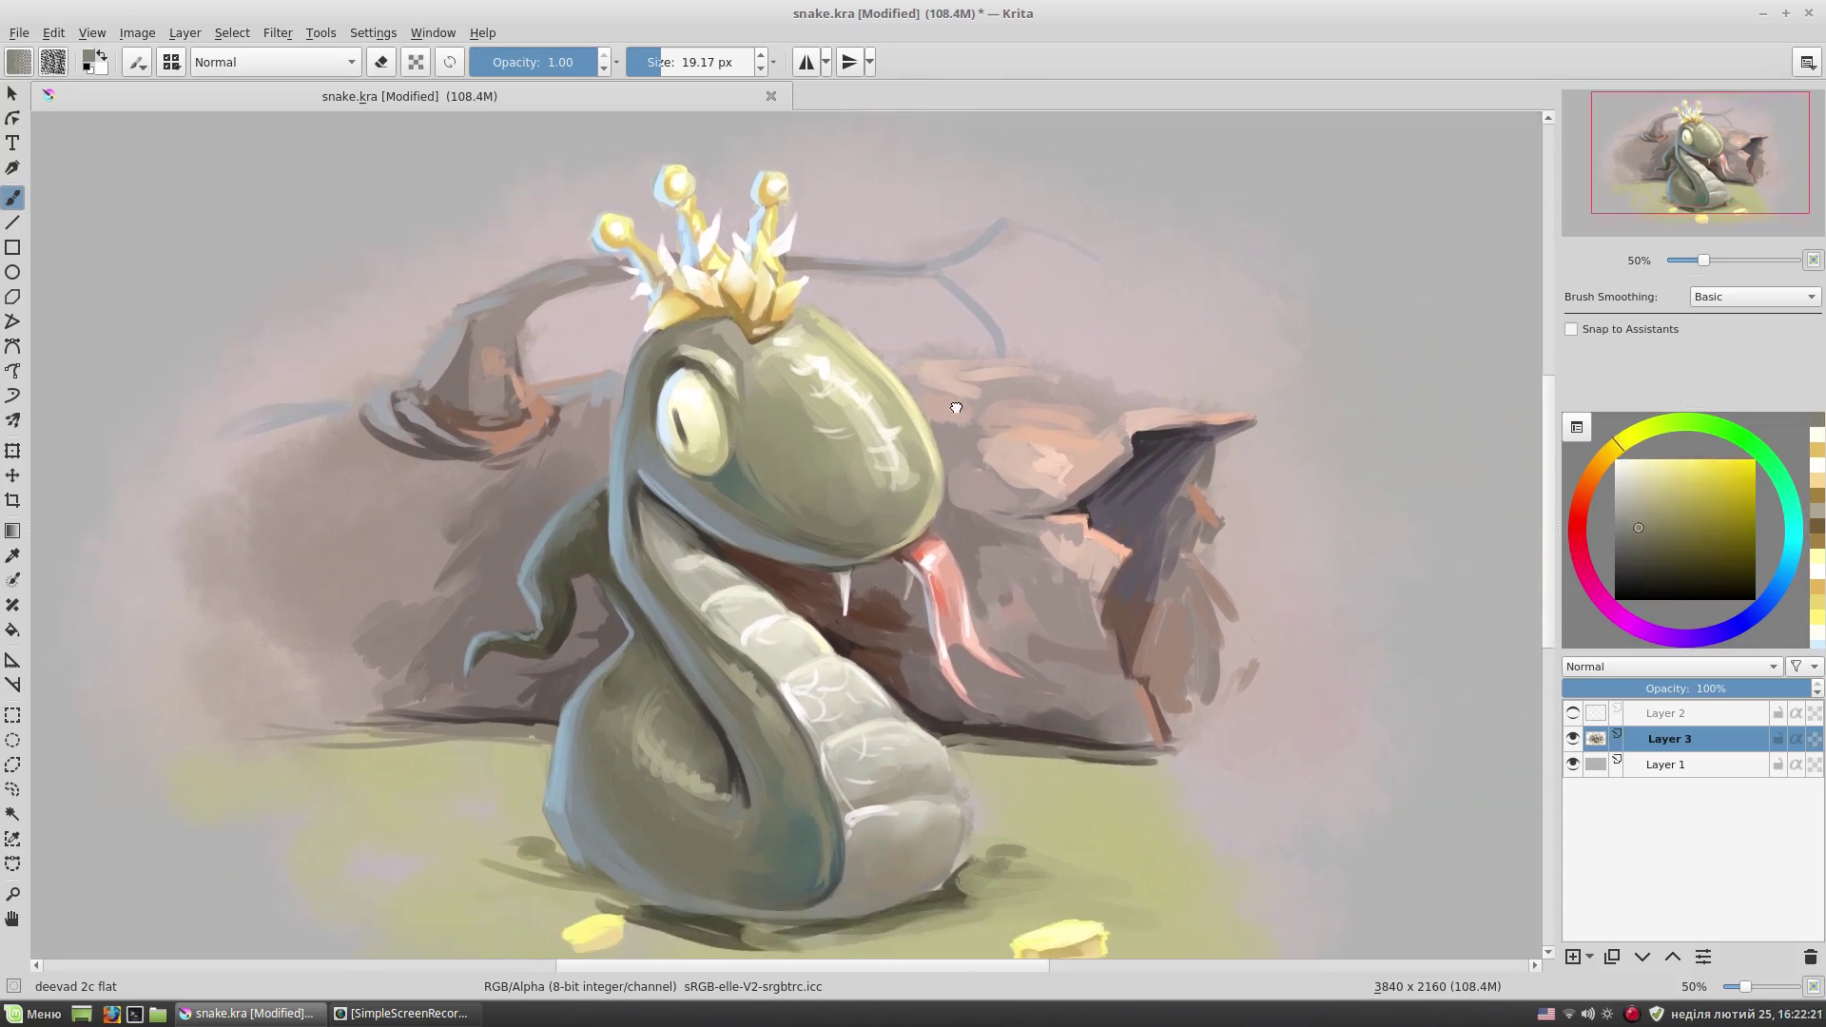
pyautogui.moveTo(792, 406); pyautogui.dragTo(635, 298)
pyautogui.keyDown('ctrl'); pyautogui.click(636, 298); pyautogui.keyUp('ctrl')
pyautogui.keyDown('ctrl'); pyautogui.click(661, 328); pyautogui.keyUp('ctrl')
pyautogui.scroll(-1, 768, 272)
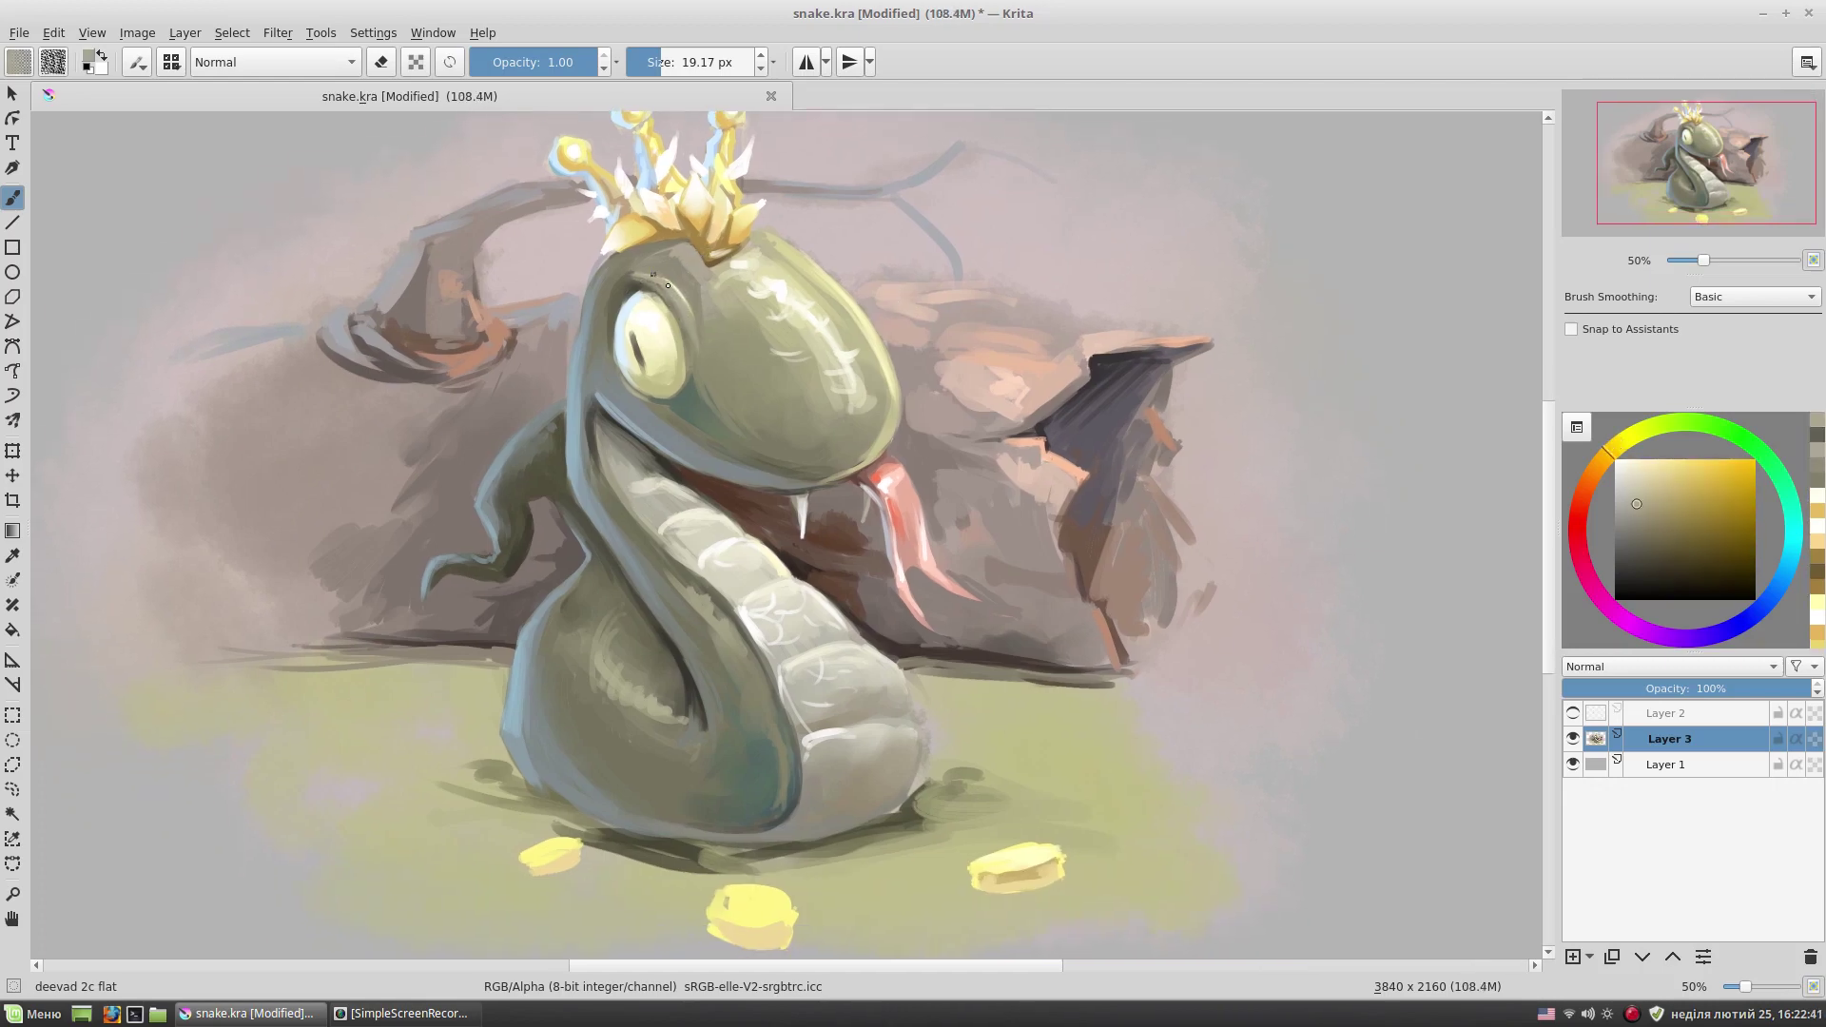
pyautogui.keyDown('ctrl'); pyautogui.click(648, 278); pyautogui.keyUp('ctrl')
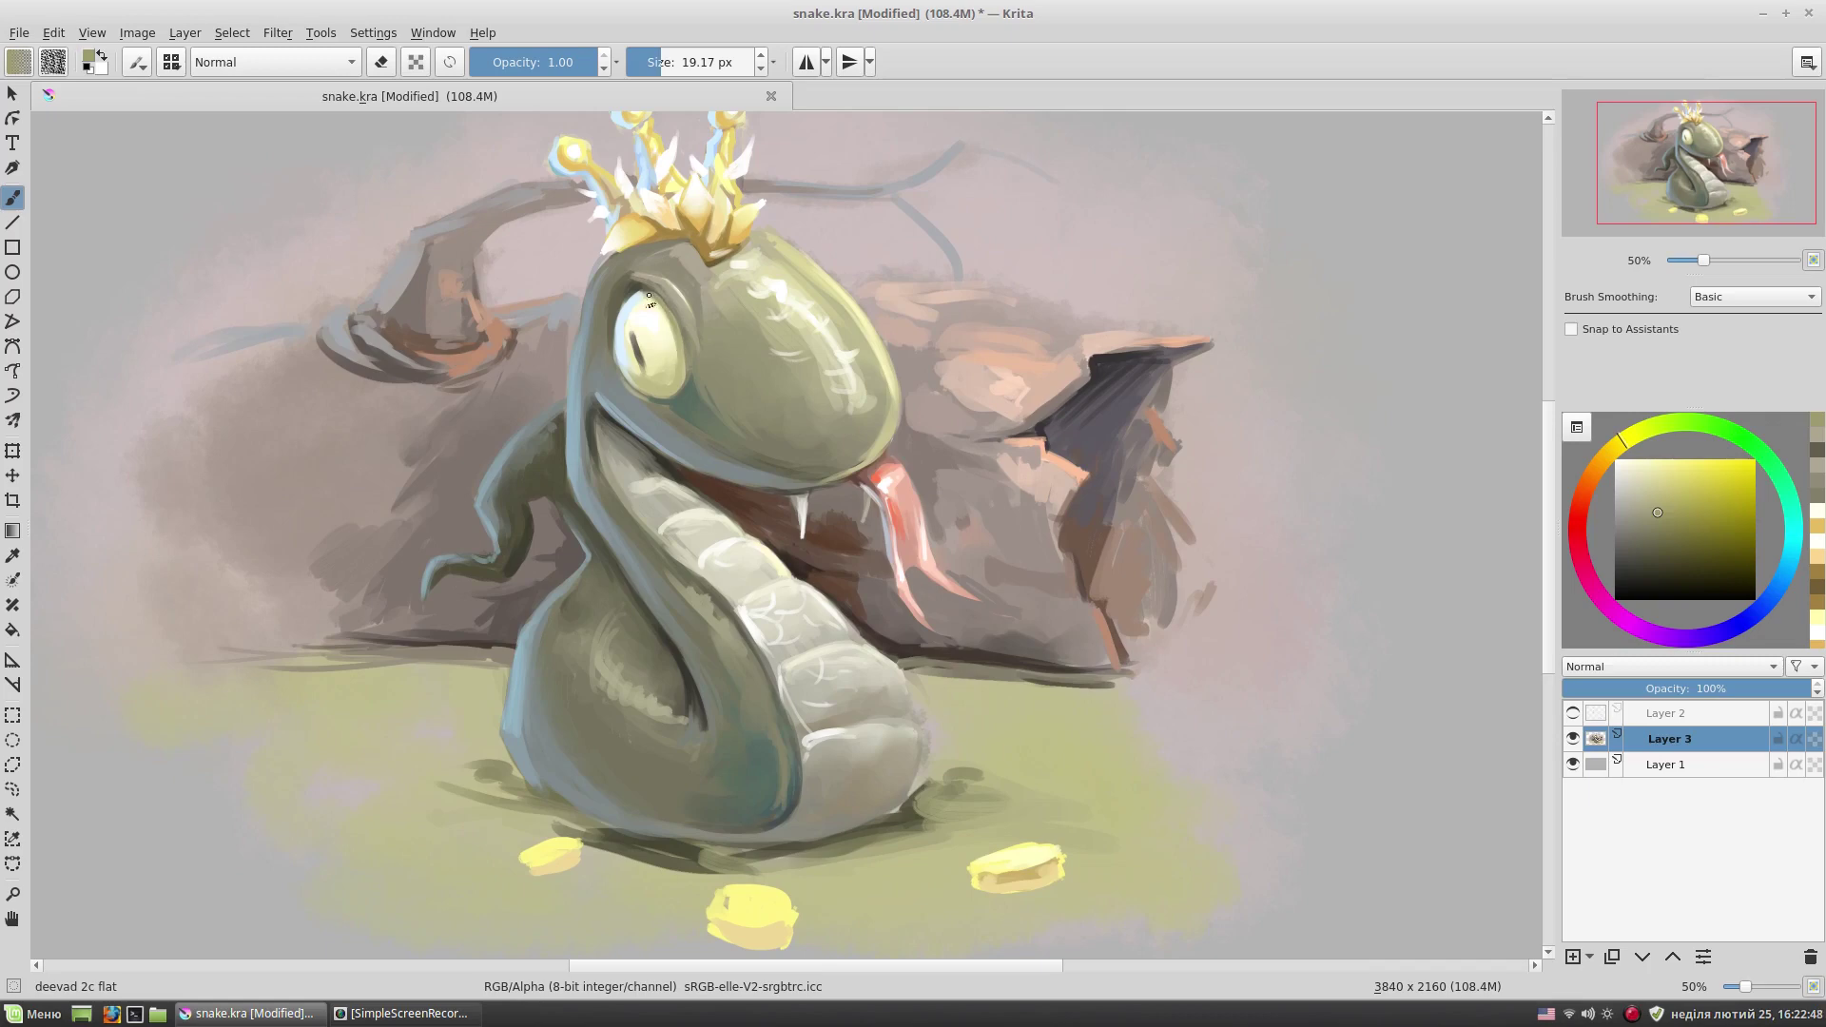
pyautogui.keyDown('ctrl'); pyautogui.click(661, 300); pyautogui.keyUp('ctrl')
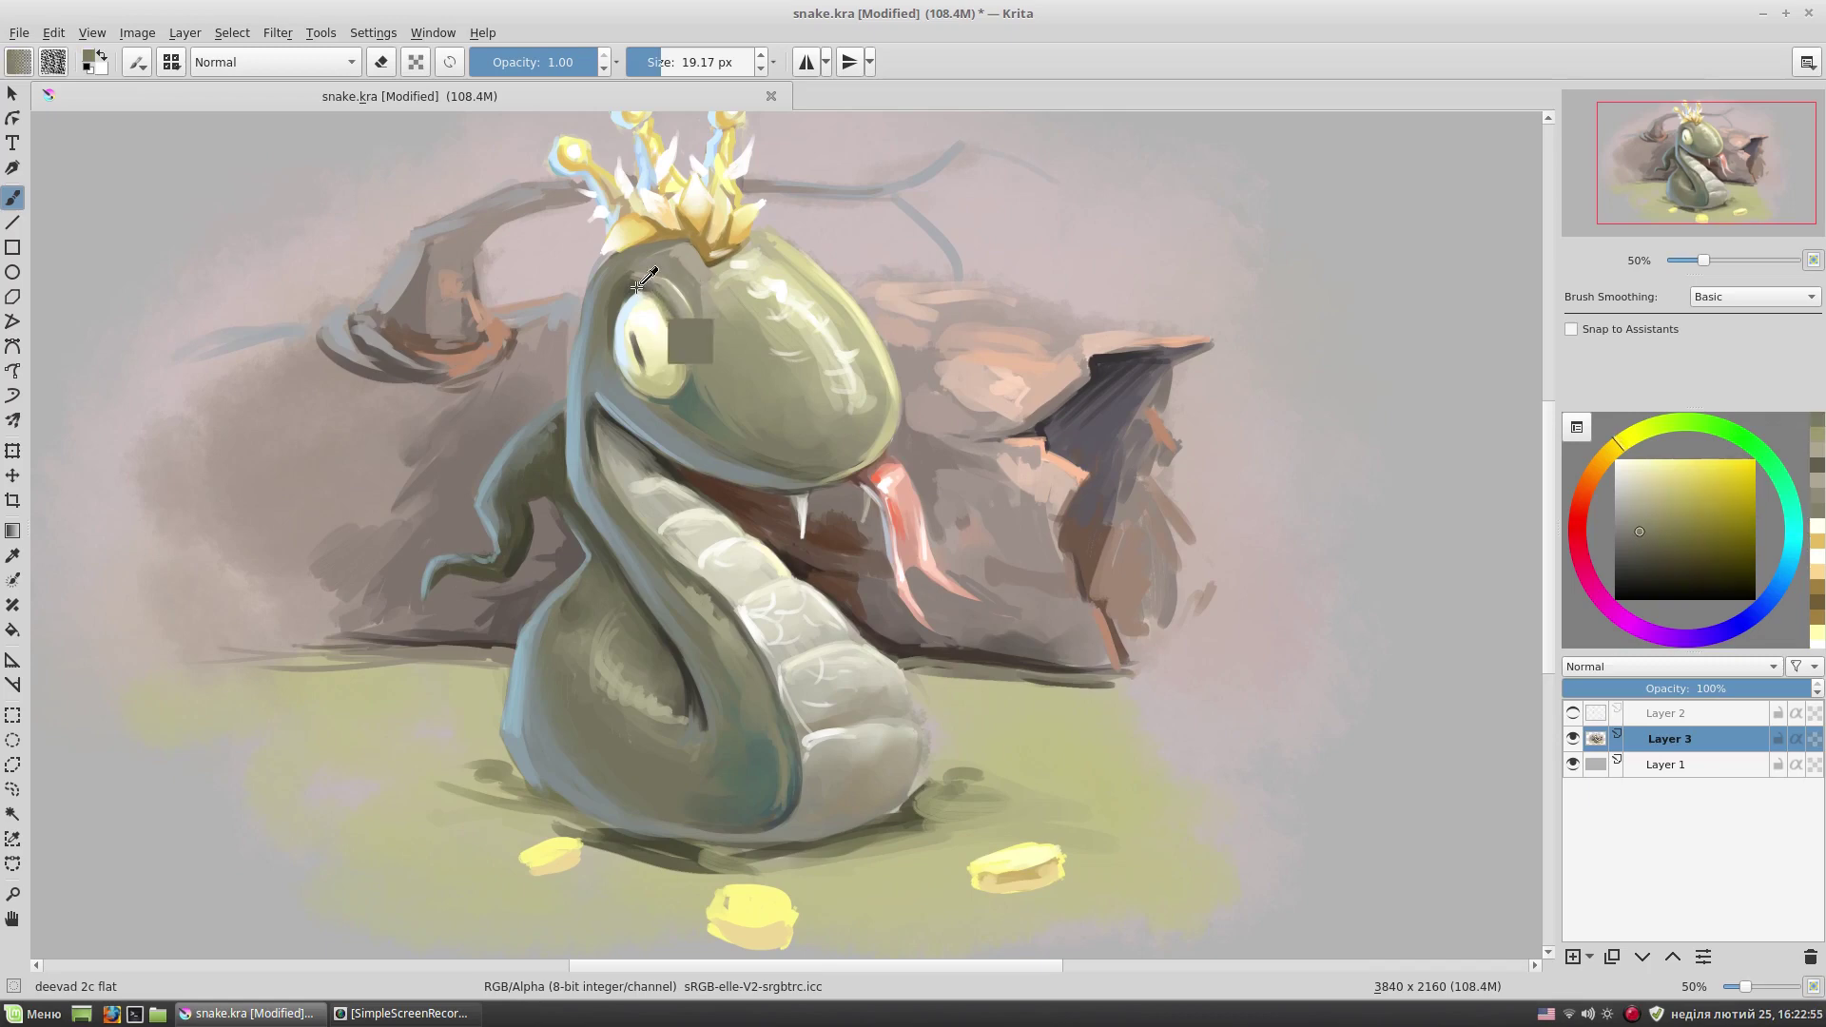
pyautogui.keyDown('ctrl'); pyautogui.click(654, 290); pyautogui.keyUp('ctrl')
pyautogui.moveTo(587, 252); pyautogui.dragTo(636, 321)
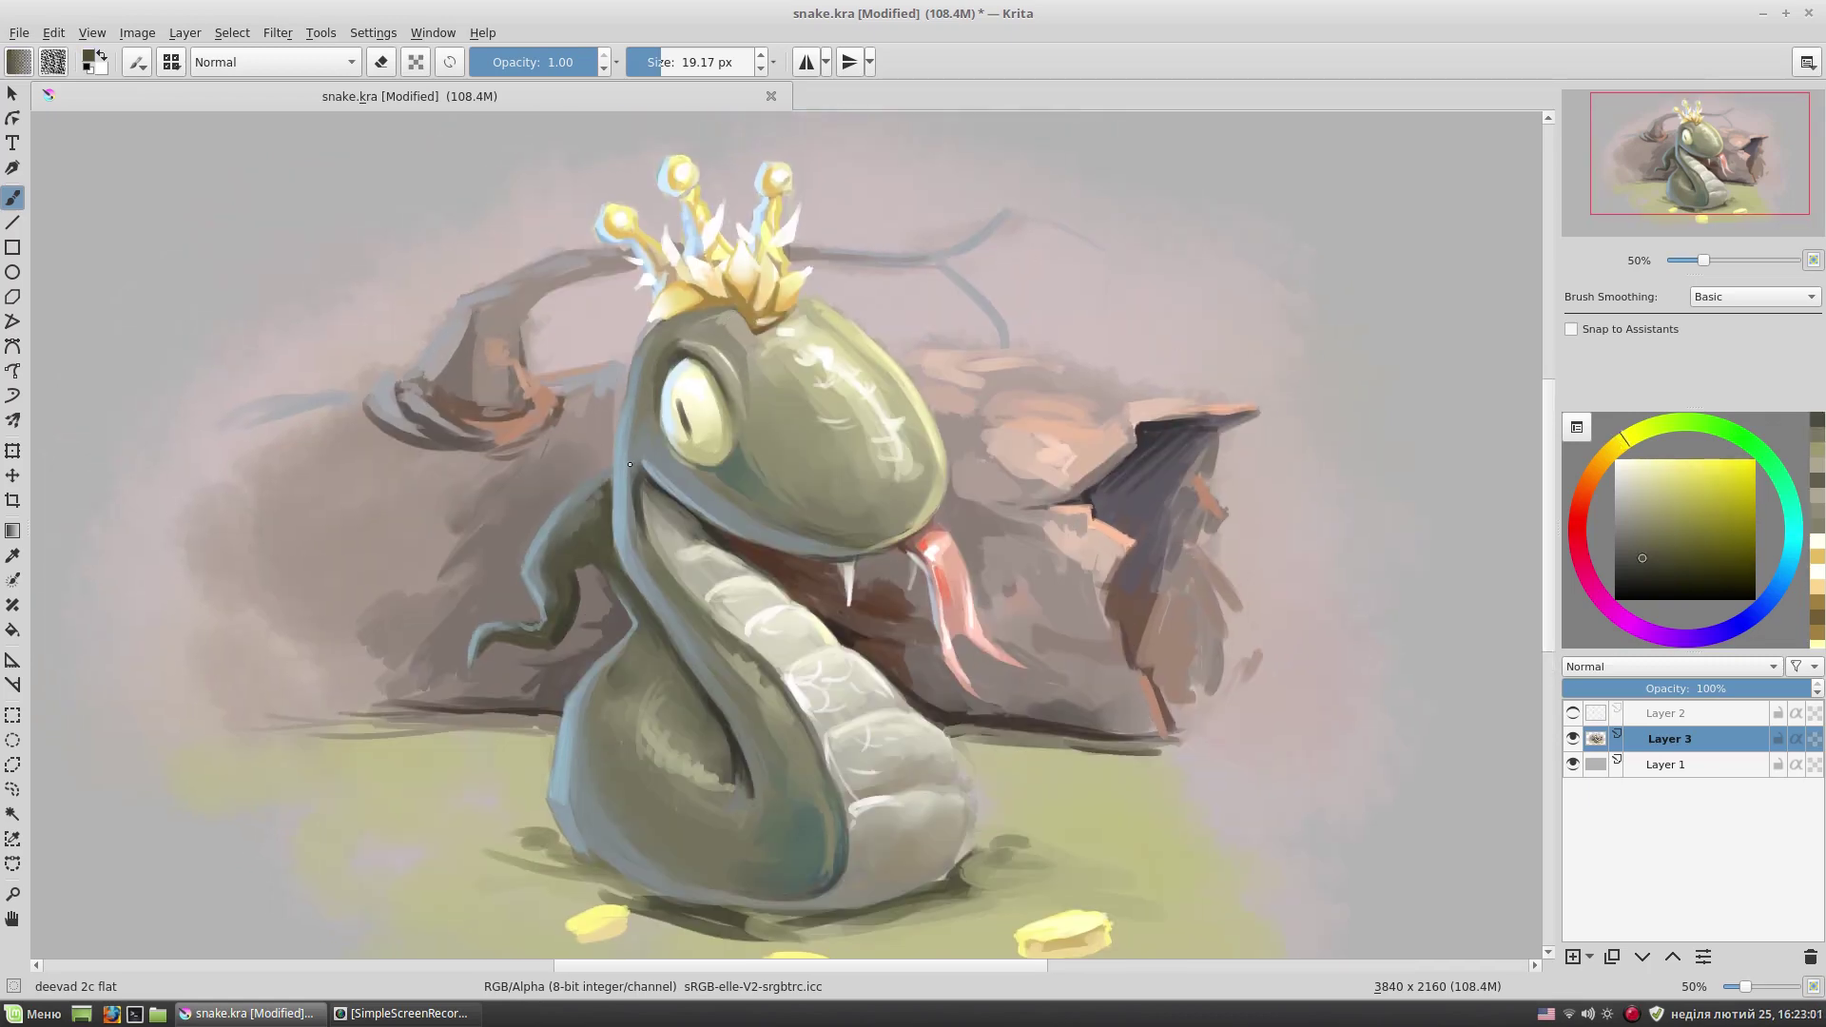
pyautogui.keyDown('ctrl'); pyautogui.click(664, 315); pyautogui.keyUp('ctrl')
pyautogui.keyDown('ctrl'); pyautogui.click(706, 305); pyautogui.keyUp('ctrl')
pyautogui.moveTo(725, 306); pyautogui.dragTo(710, 268)
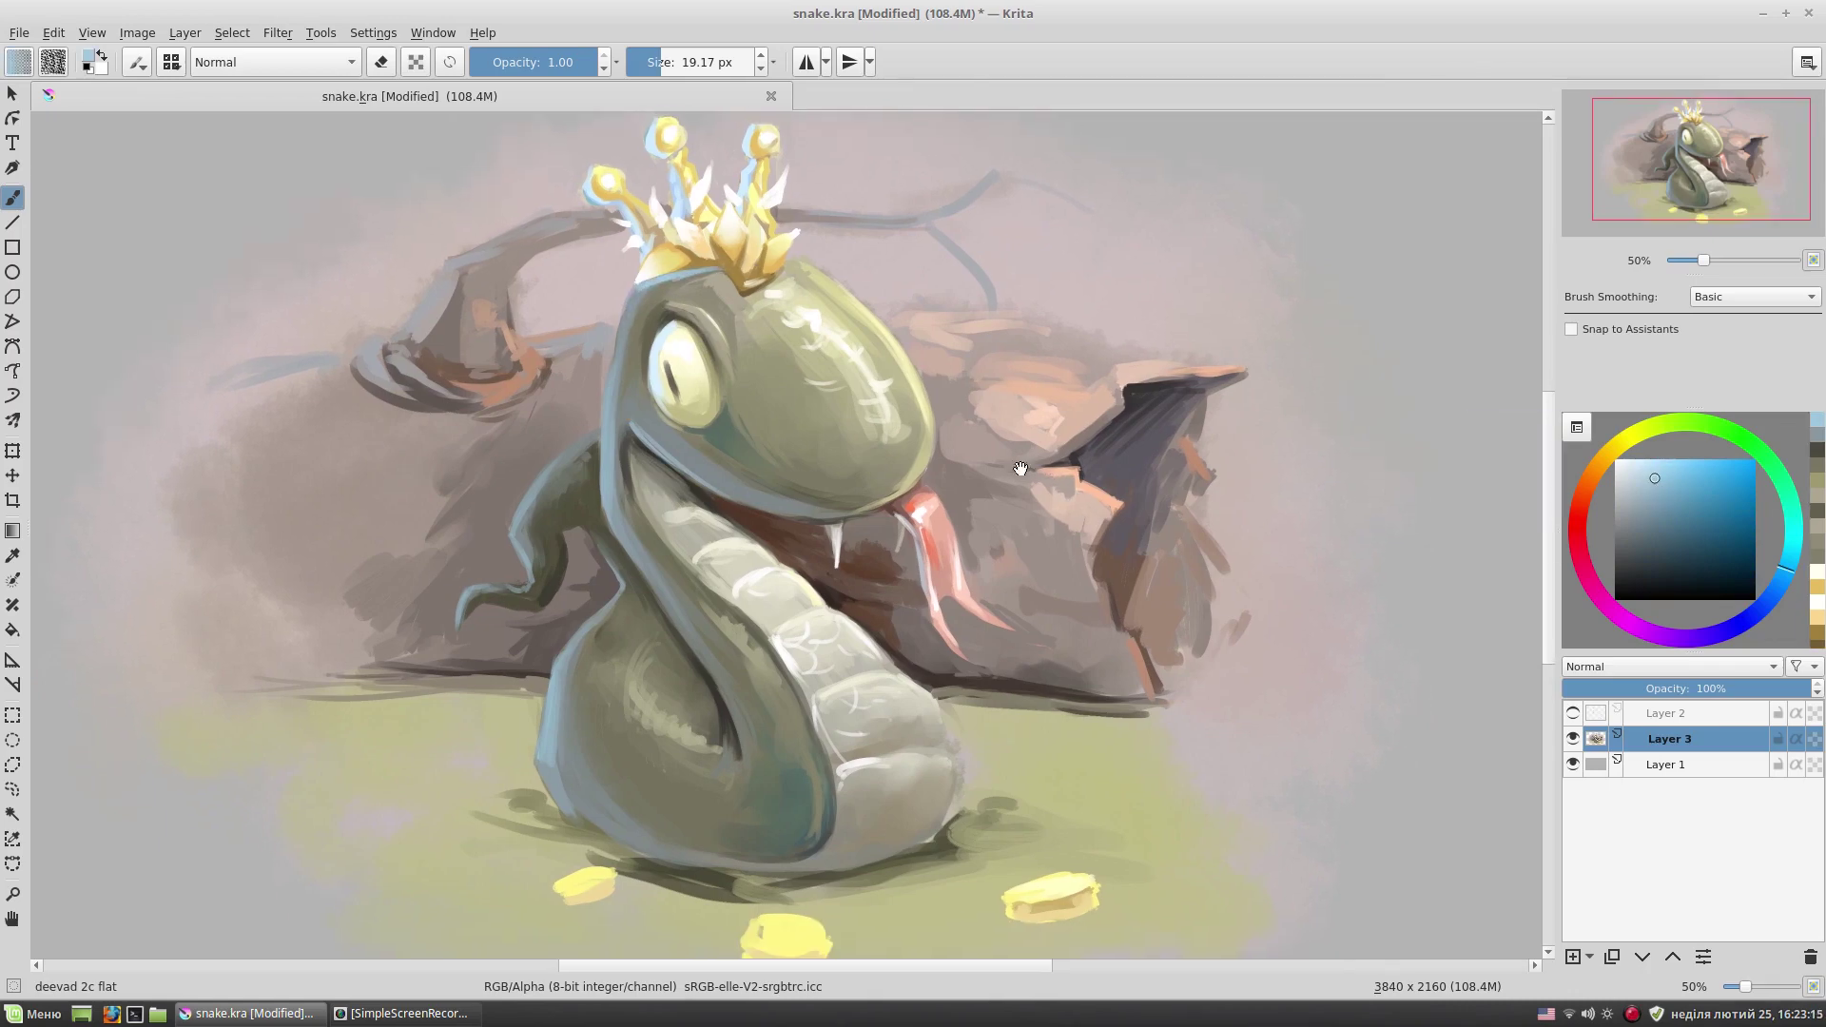
pyautogui.moveTo(1279, 576); pyautogui.dragTo(1248, 527)
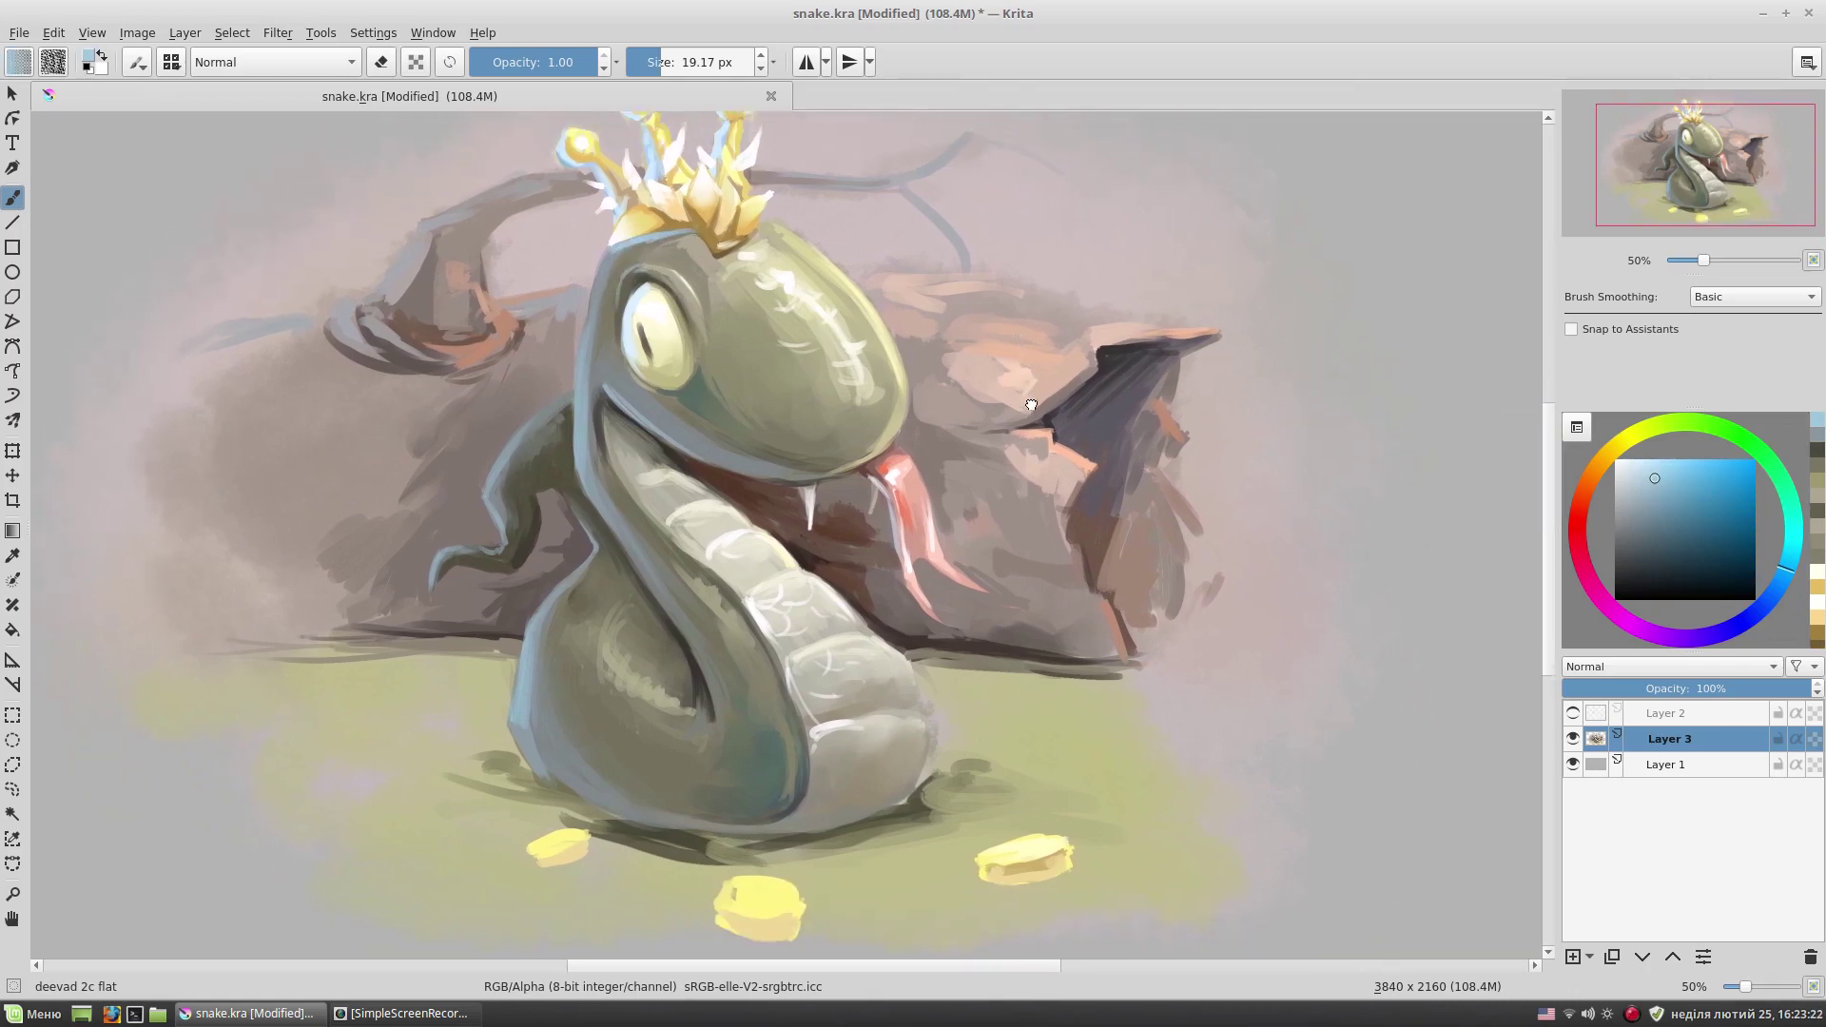
pyautogui.keyDown('ctrl'); pyautogui.click(881, 345); pyautogui.keyUp('ctrl')
pyautogui.moveTo(1056, 571); pyautogui.dragTo(1103, 526)
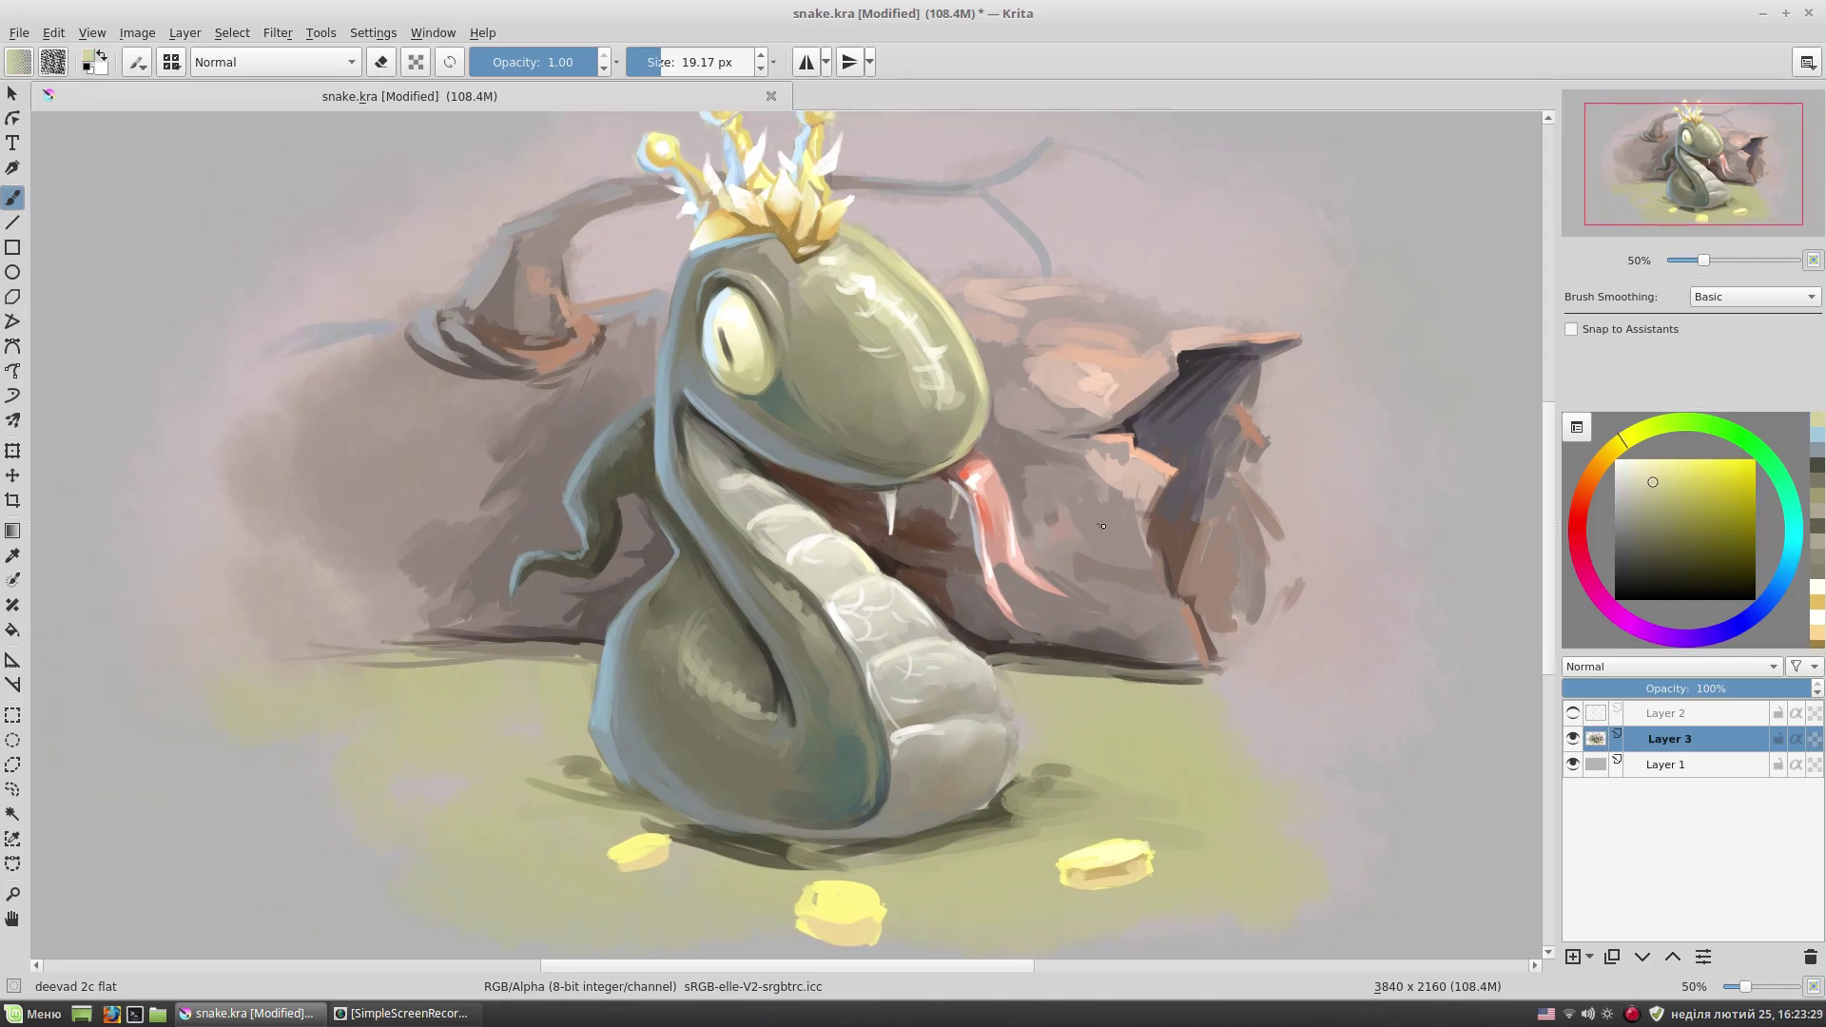
pyautogui.moveTo(900, 568); pyautogui.dragTo(1031, 554)
pyautogui.scroll(-2, 1031, 553)
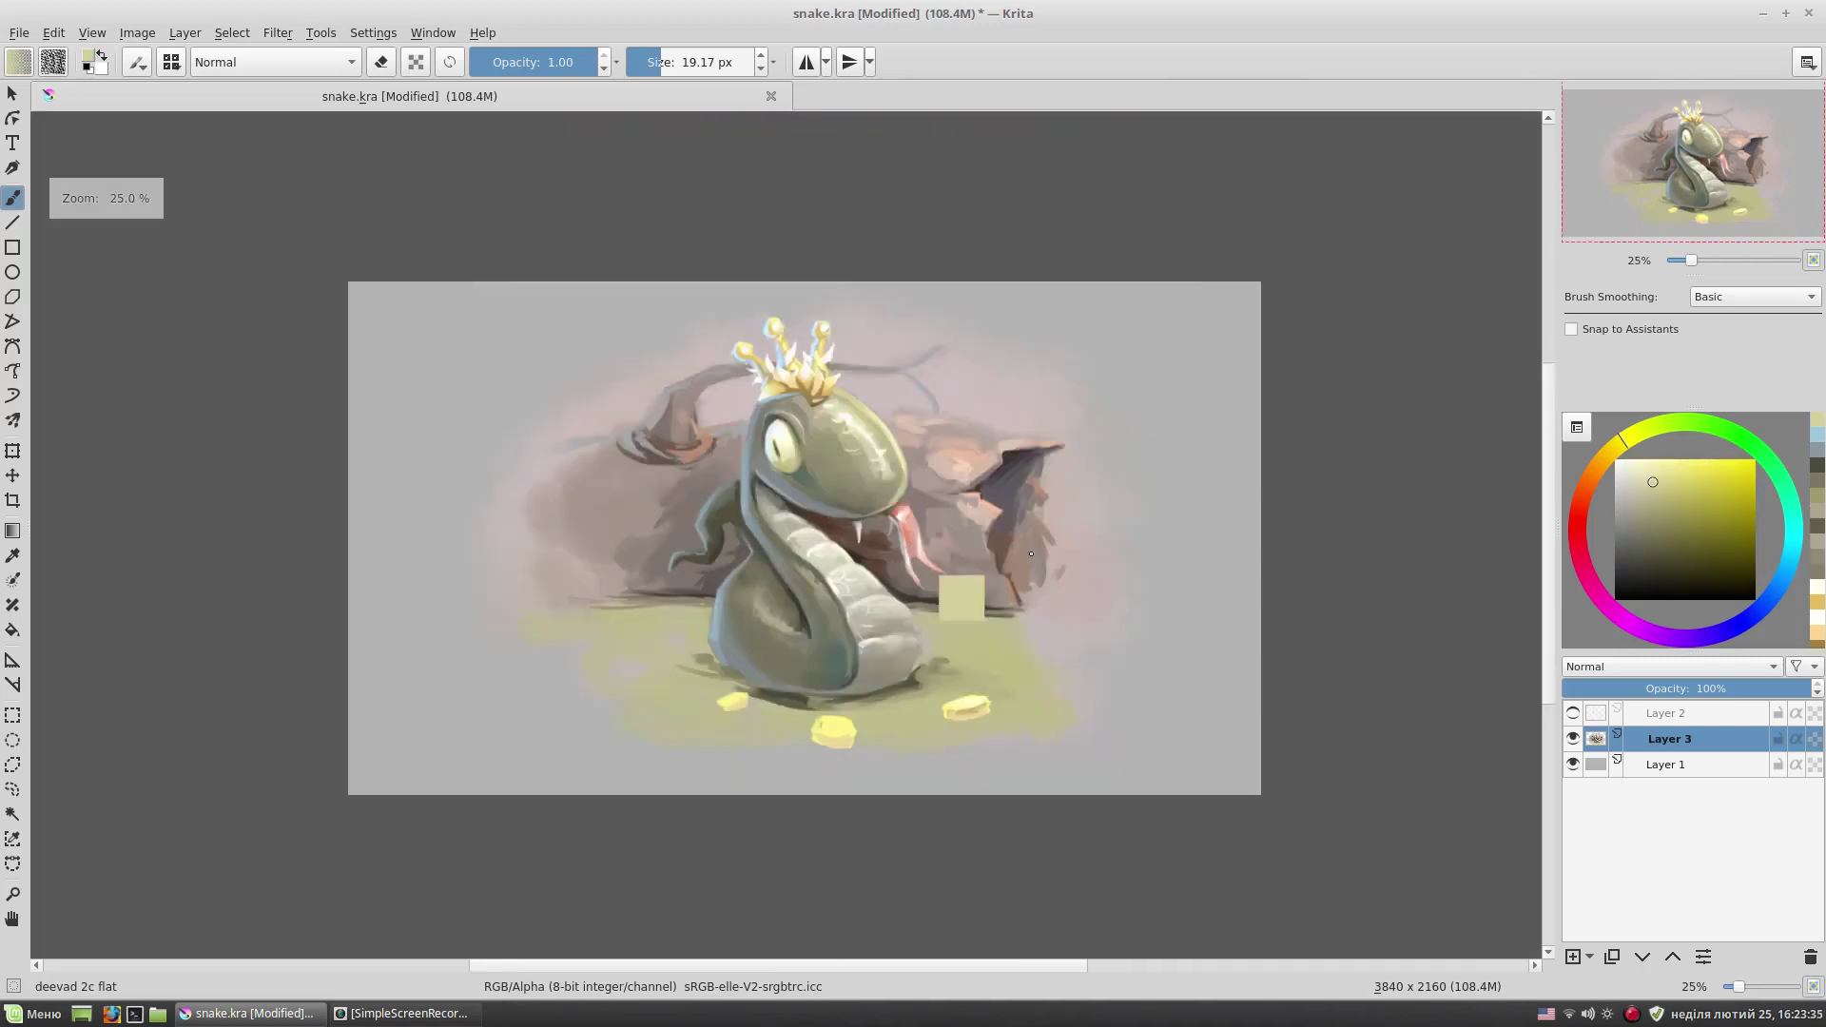
# - Zoom in on the tongue, sample its pinkish red and switch to the My wet preset
pyautogui.scroll(1, 1031, 553)
pyautogui.scroll(1, 1031, 554)
pyautogui.moveTo(1031, 554); pyautogui.dragTo(1072, 410)
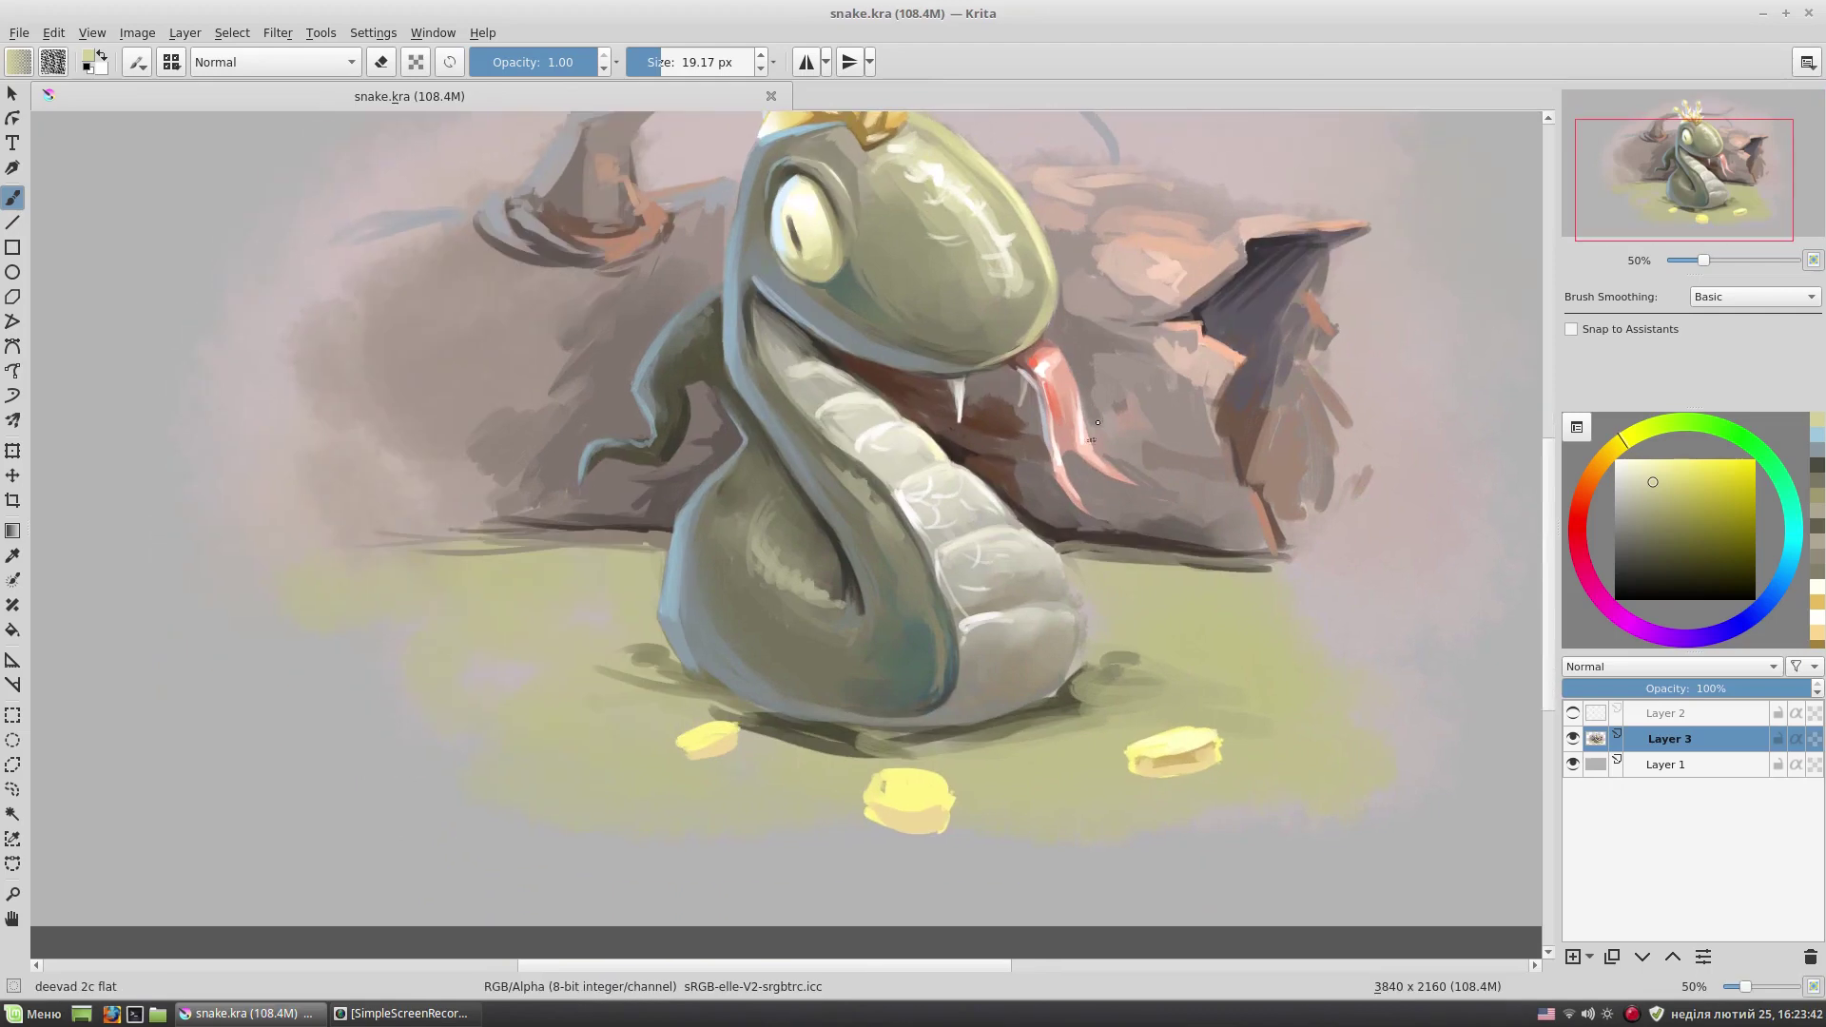
pyautogui.keyDown('ctrl'); pyautogui.click(1072, 410); pyautogui.keyUp('ctrl')
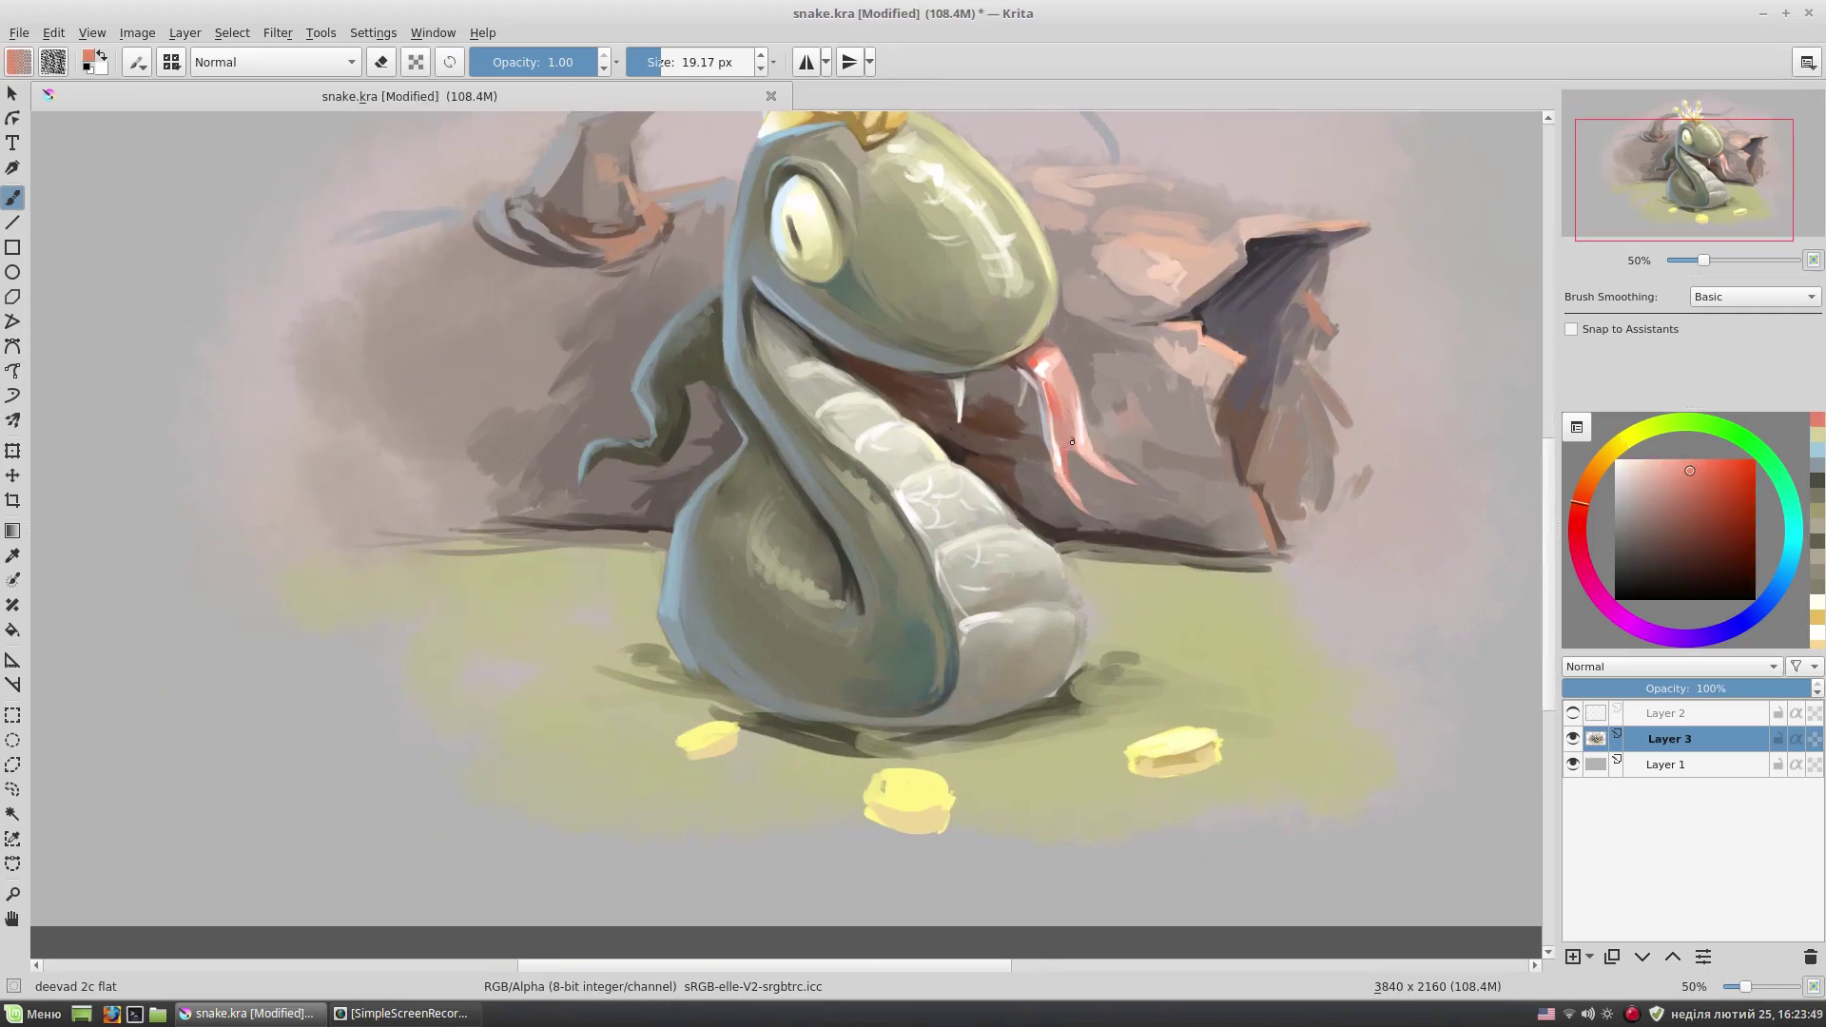
pyautogui.moveTo(1076, 445); pyautogui.dragTo(1087, 471)
pyautogui.rightClick(1081, 415)
pyautogui.click(1081, 295)
# - Switch to the deevad 2c flat preset and enlarge the brush to about 10 px
pyautogui.moveTo(1129, 520); pyautogui.dragTo(1126, 517)
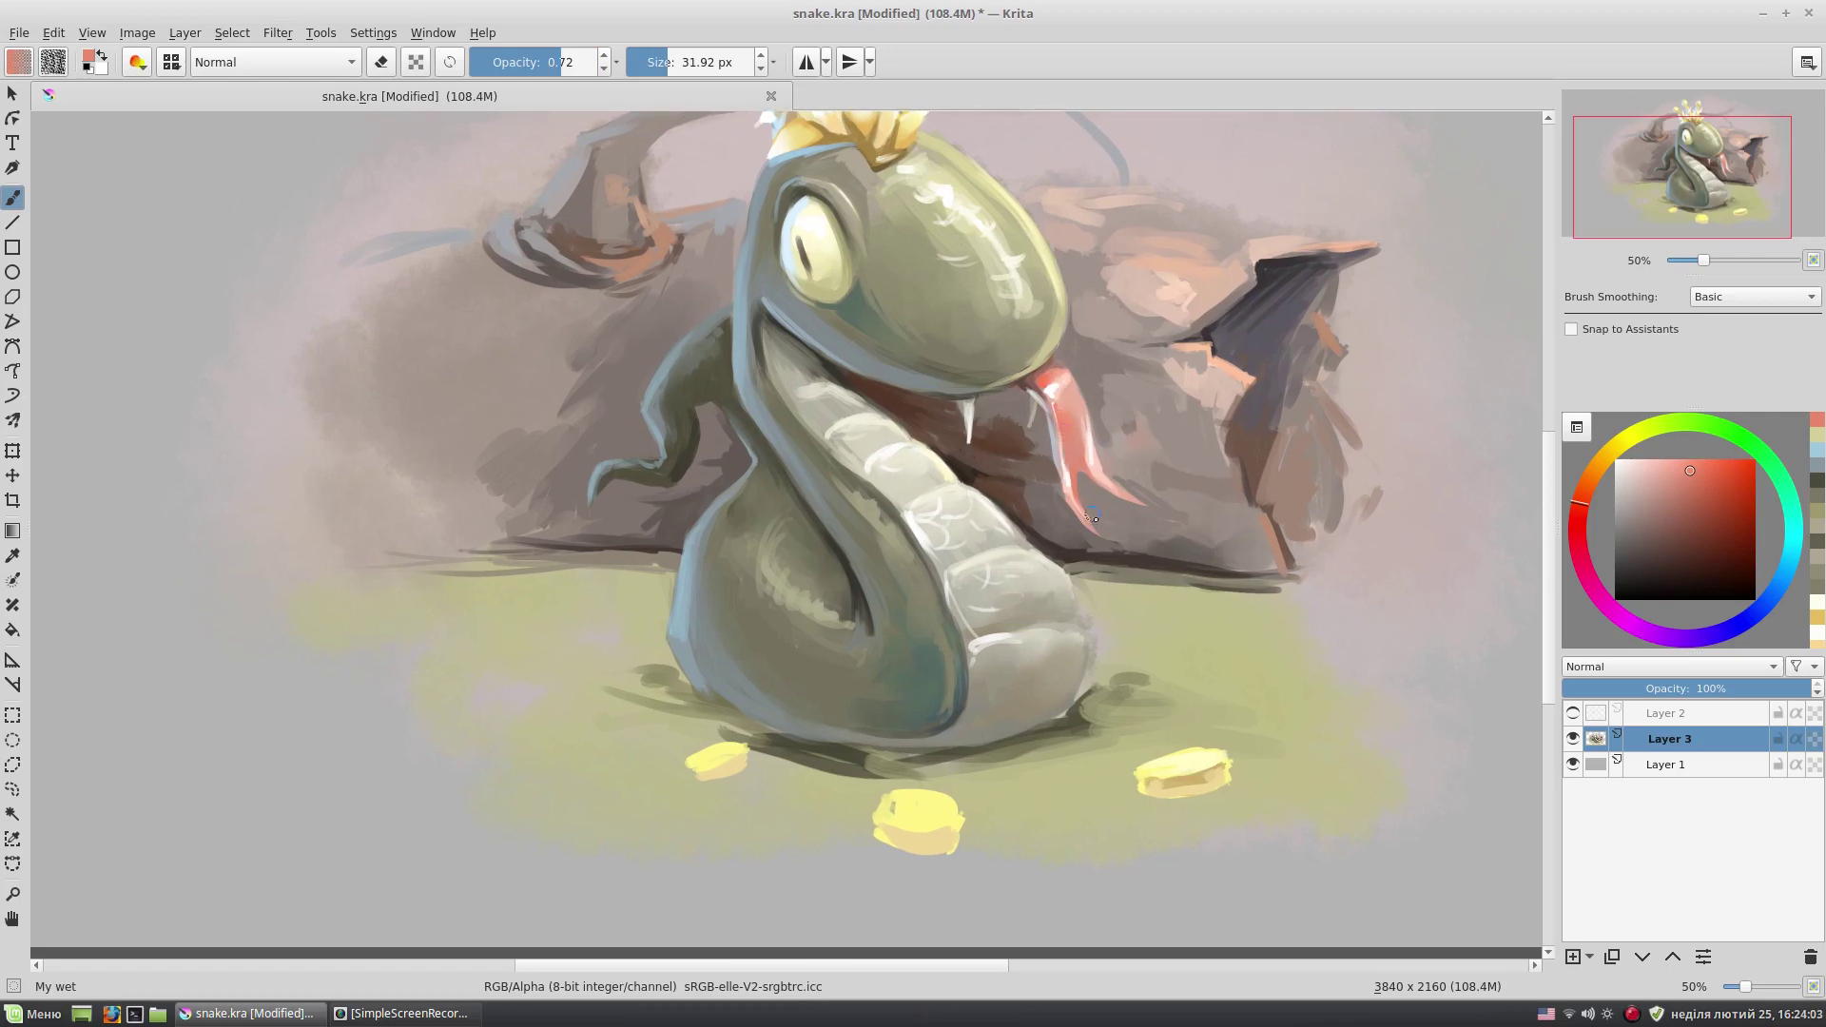
pyautogui.rightClick(1094, 485)
pyautogui.click(989, 480)
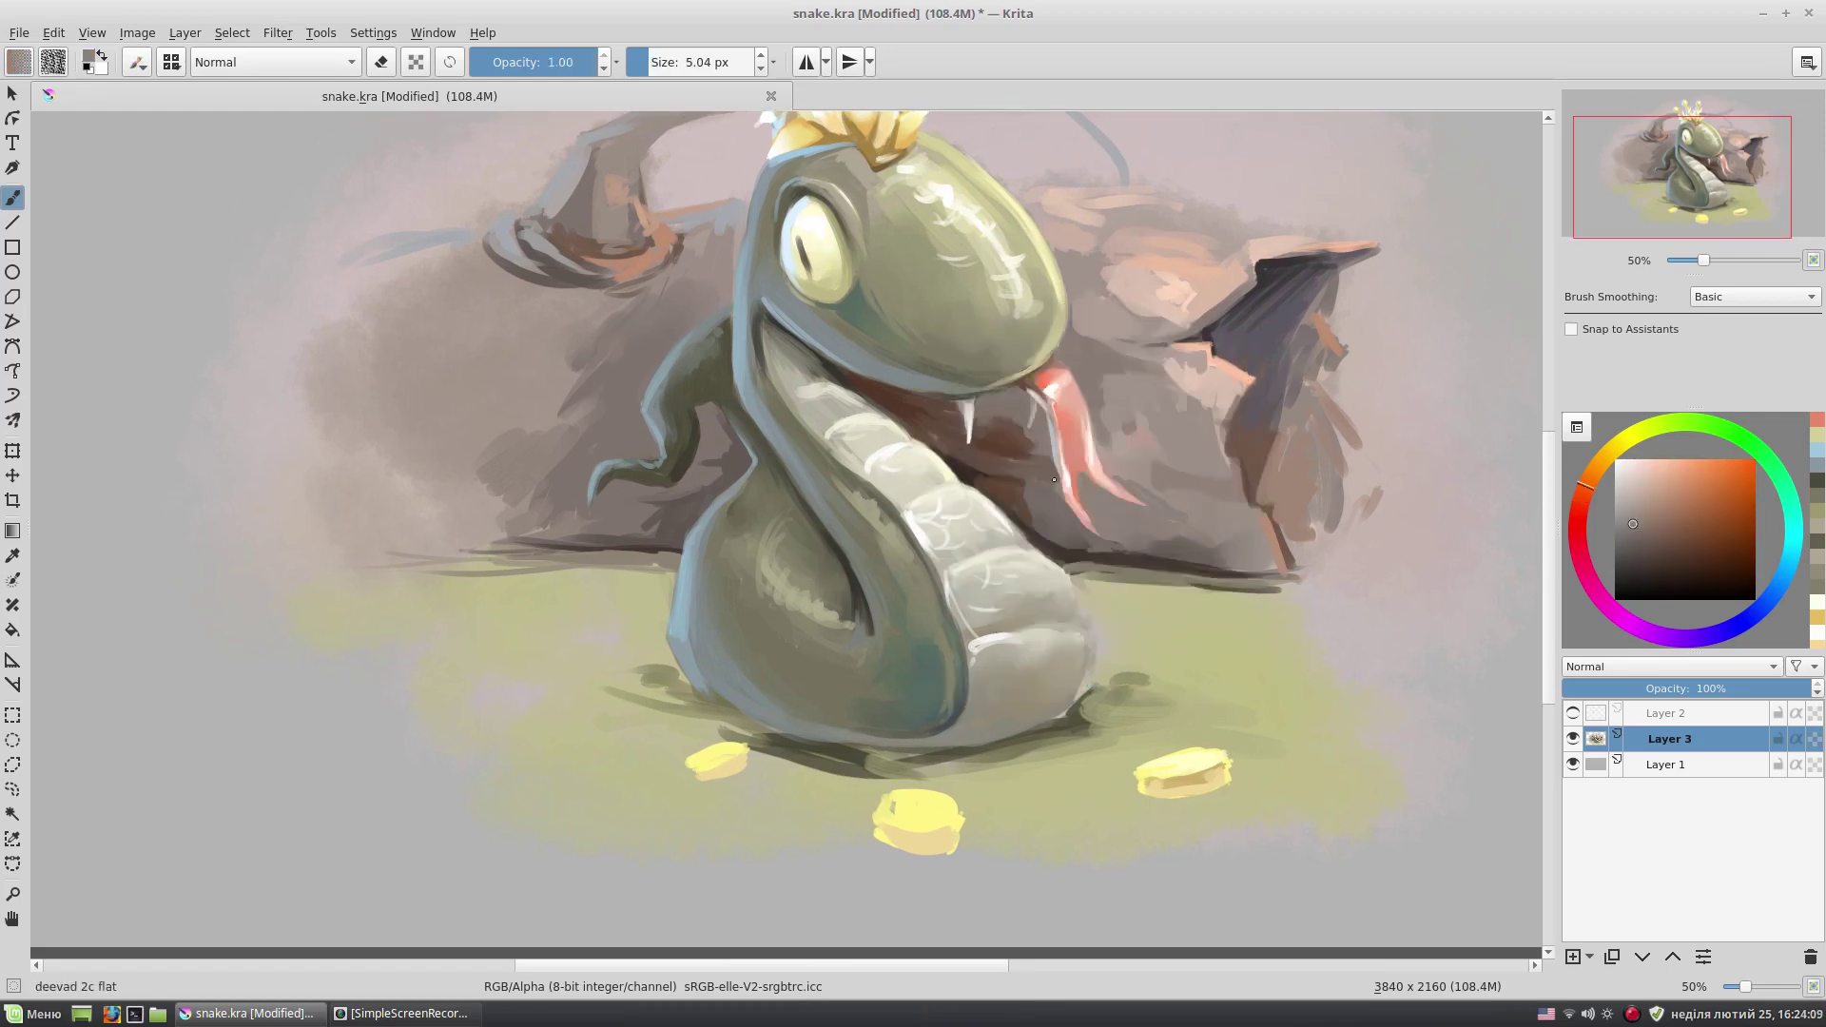
pyautogui.keyDown('ctrl'); pyautogui.click(1058, 447); pyautogui.keyUp('ctrl')
pyautogui.moveTo(1056, 457); pyautogui.dragTo(1074, 504)
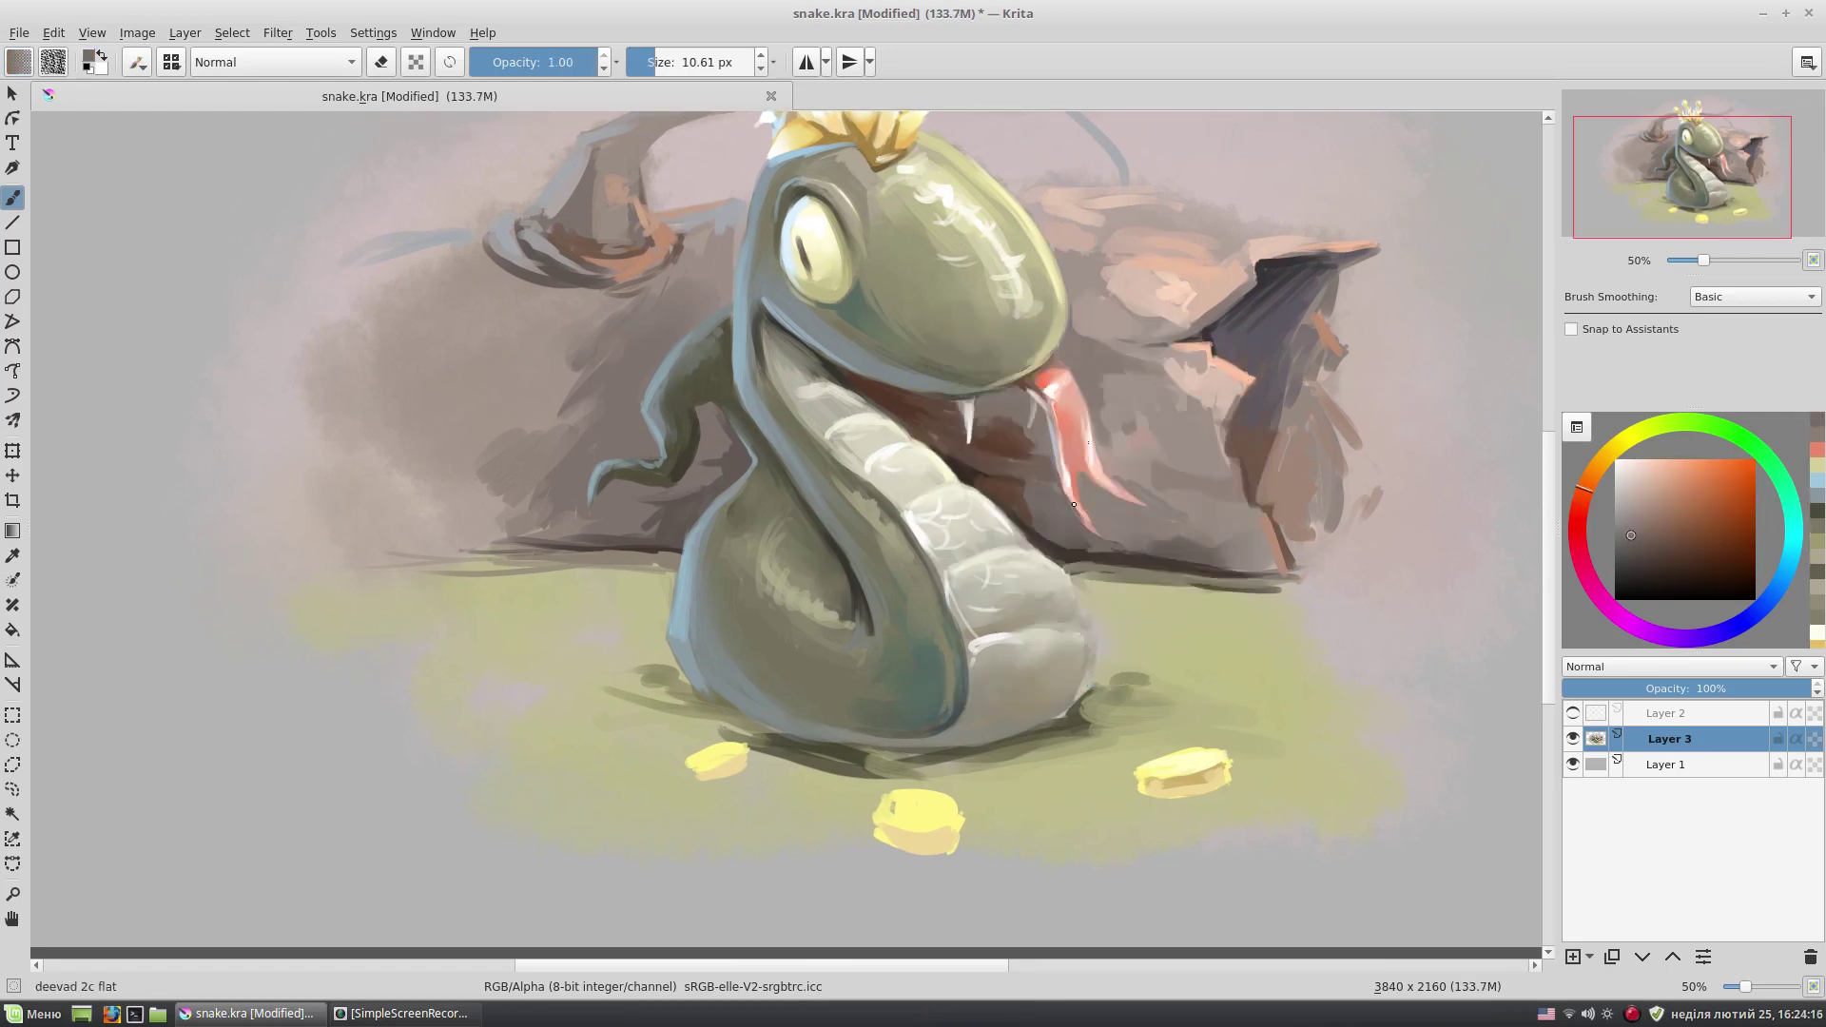
# - Paint near-white and light pink highlights with small touches near the tongue tip
pyautogui.keyDown('ctrl'); pyautogui.click(1085, 499); pyautogui.keyUp('ctrl')
pyautogui.moveTo(1083, 511)
pyautogui.mouseDown()
pyautogui.moveTo(1096, 544)
pyautogui.moveTo(1158, 506)
pyautogui.moveTo(1118, 486)
pyautogui.mouseUp()
pyautogui.keyDown('ctrl'); pyautogui.click(1103, 538); pyautogui.keyUp('ctrl')
pyautogui.keyDown('ctrl'); pyautogui.click(1108, 490); pyautogui.keyUp('ctrl')
pyautogui.scroll(1, 1282, 424)
pyautogui.keyDown('ctrl'); pyautogui.click(1084, 530); pyautogui.keyUp('ctrl')
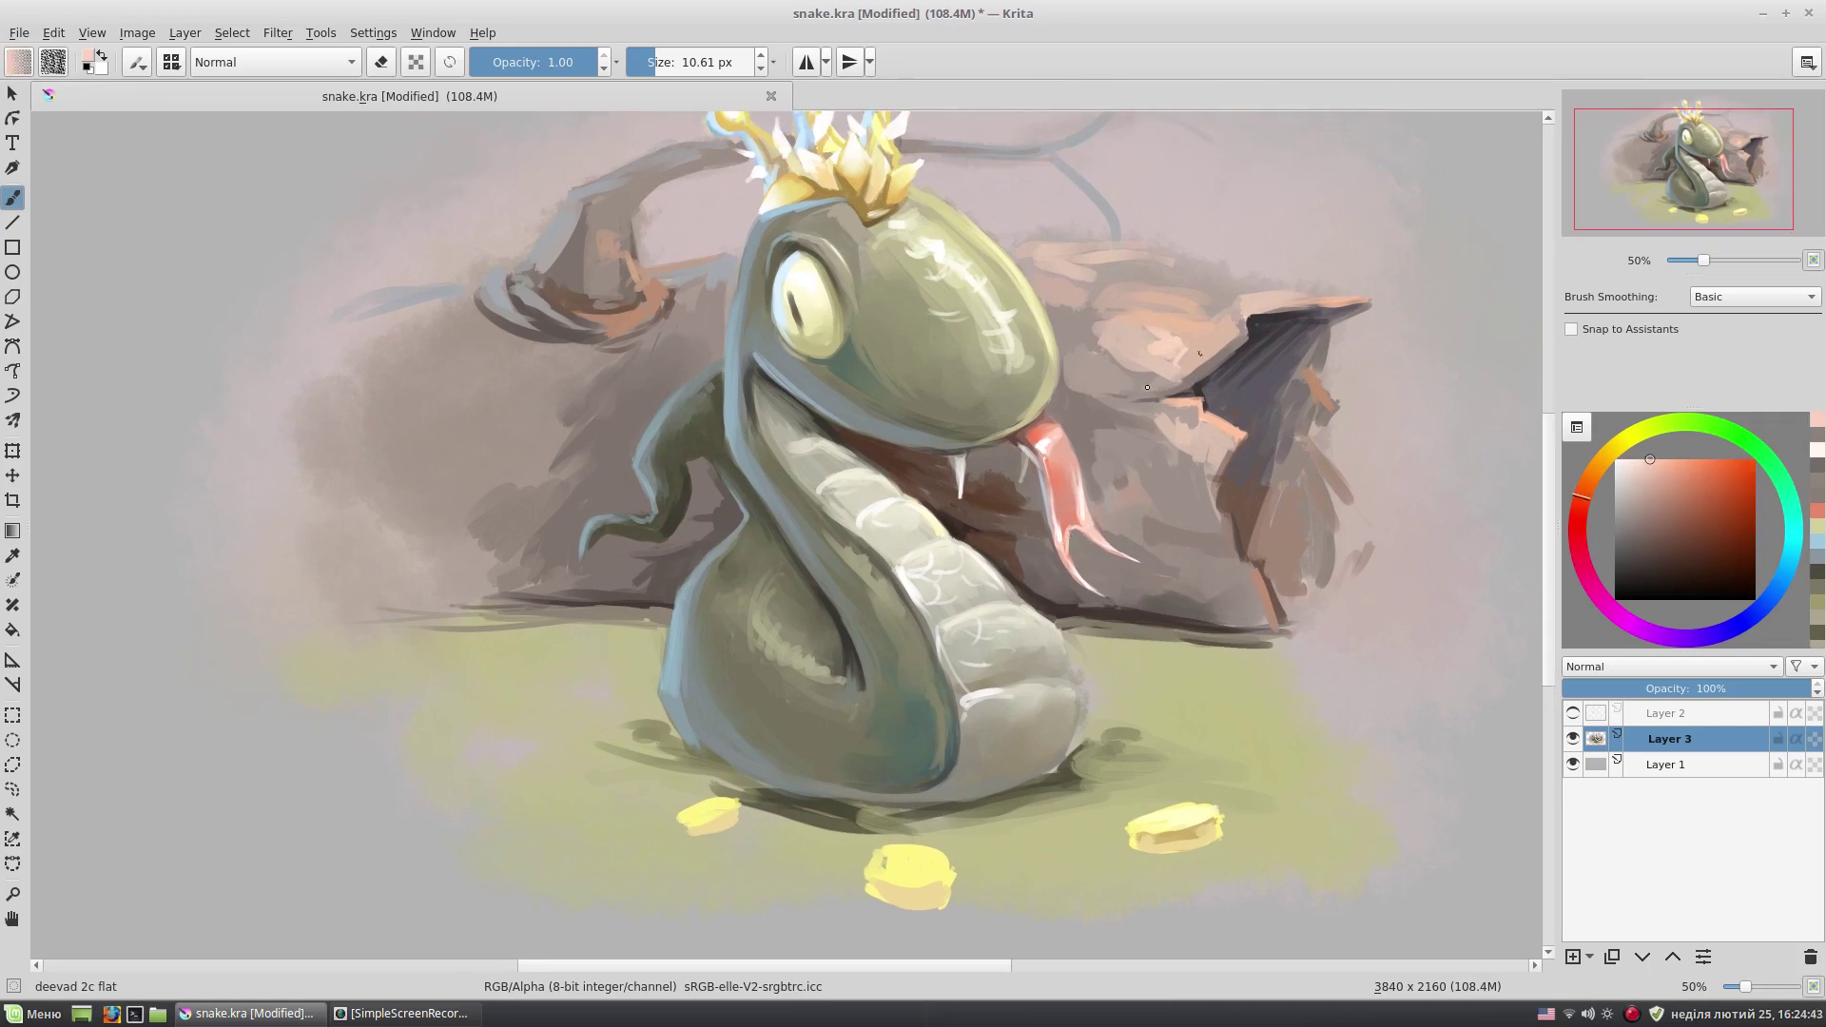
pyautogui.scroll(1, 1262, 328)
pyautogui.moveTo(1219, 490); pyautogui.dragTo(1267, 492)
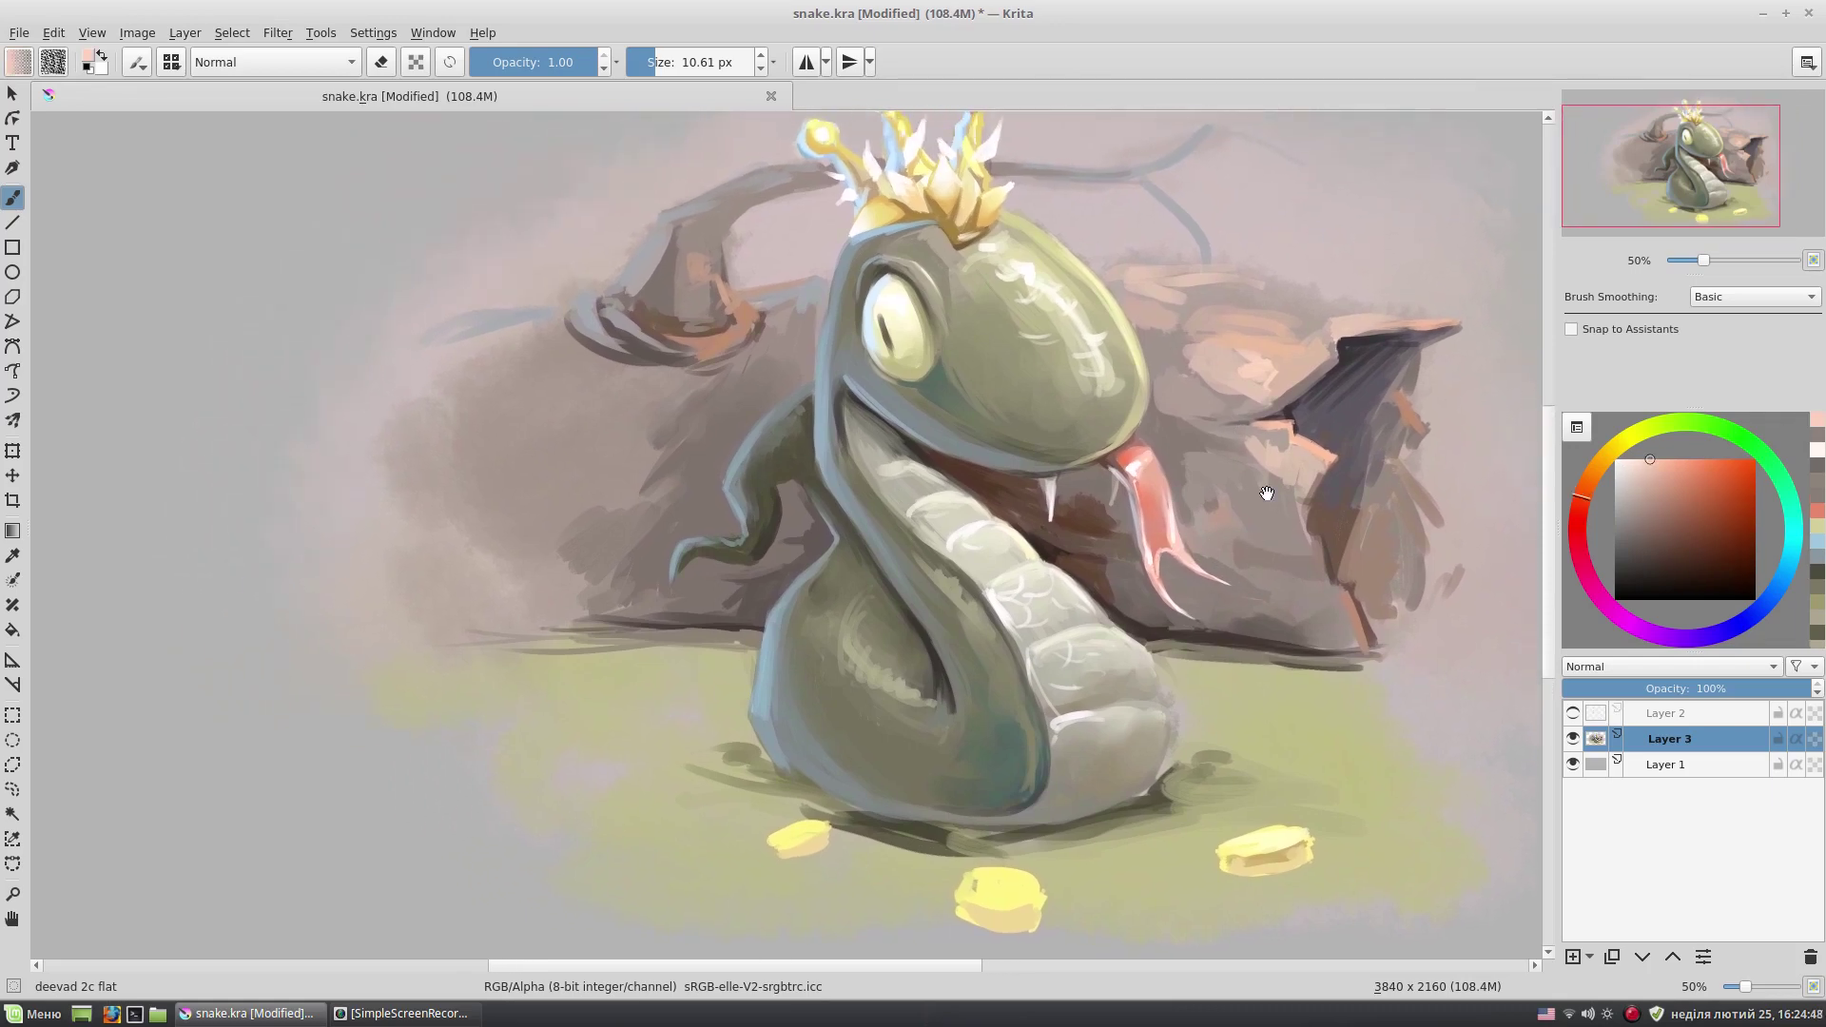
# - Paint light pink strokes on the crown tip and prongs with a slightly smaller brush
pyautogui.keyDown('ctrl'); pyautogui.click(685, 209); pyautogui.keyUp('ctrl')
pyautogui.keyDown('ctrl'); pyautogui.click(616, 288); pyautogui.keyUp('ctrl')
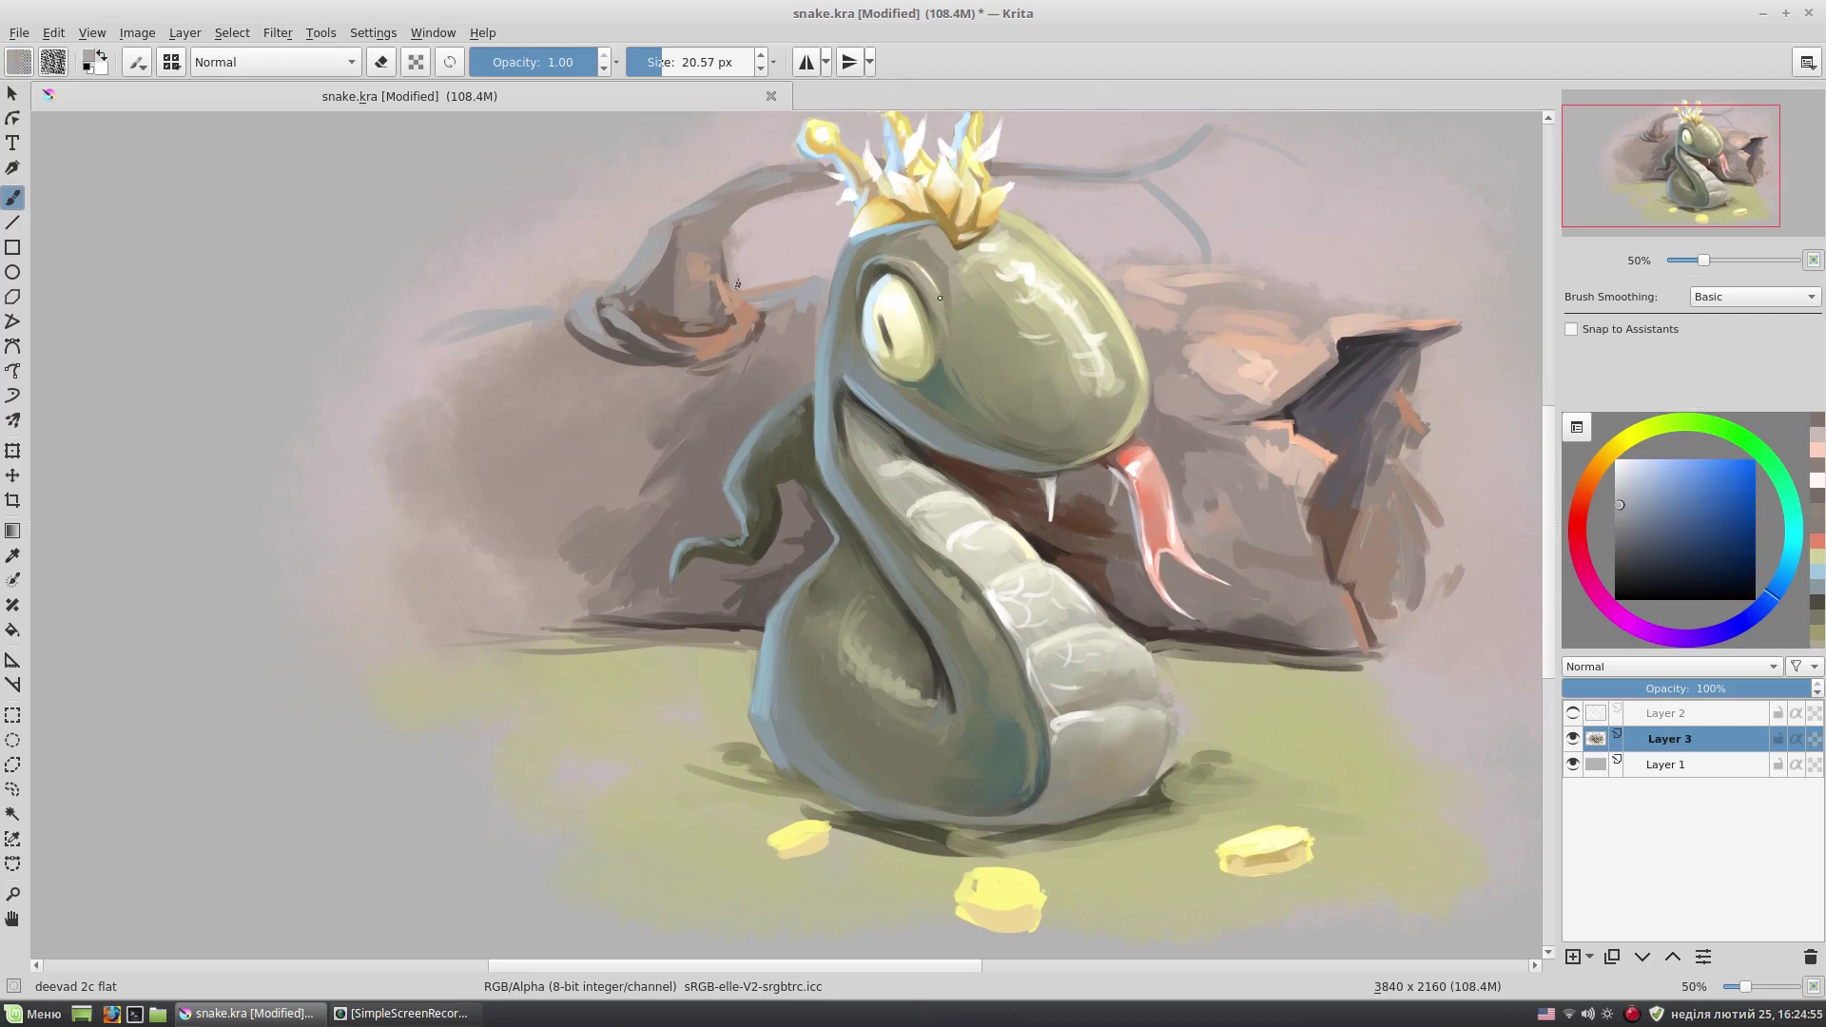
pyautogui.keyDown('ctrl'); pyautogui.click(595, 266); pyautogui.keyUp('ctrl')
pyautogui.moveTo(543, 300); pyautogui.dragTo(618, 269)
pyautogui.scroll(3, 606, 409)
pyautogui.press('[')
pyautogui.moveTo(571, 380); pyautogui.dragTo(628, 333)
pyautogui.moveTo(761, 347); pyautogui.dragTo(731, 367)
# - Enlarge the brush to about 27 px and paint dark reddish-brown strokes on the snake's neck
pyautogui.hscroll(2, 1052, 265)
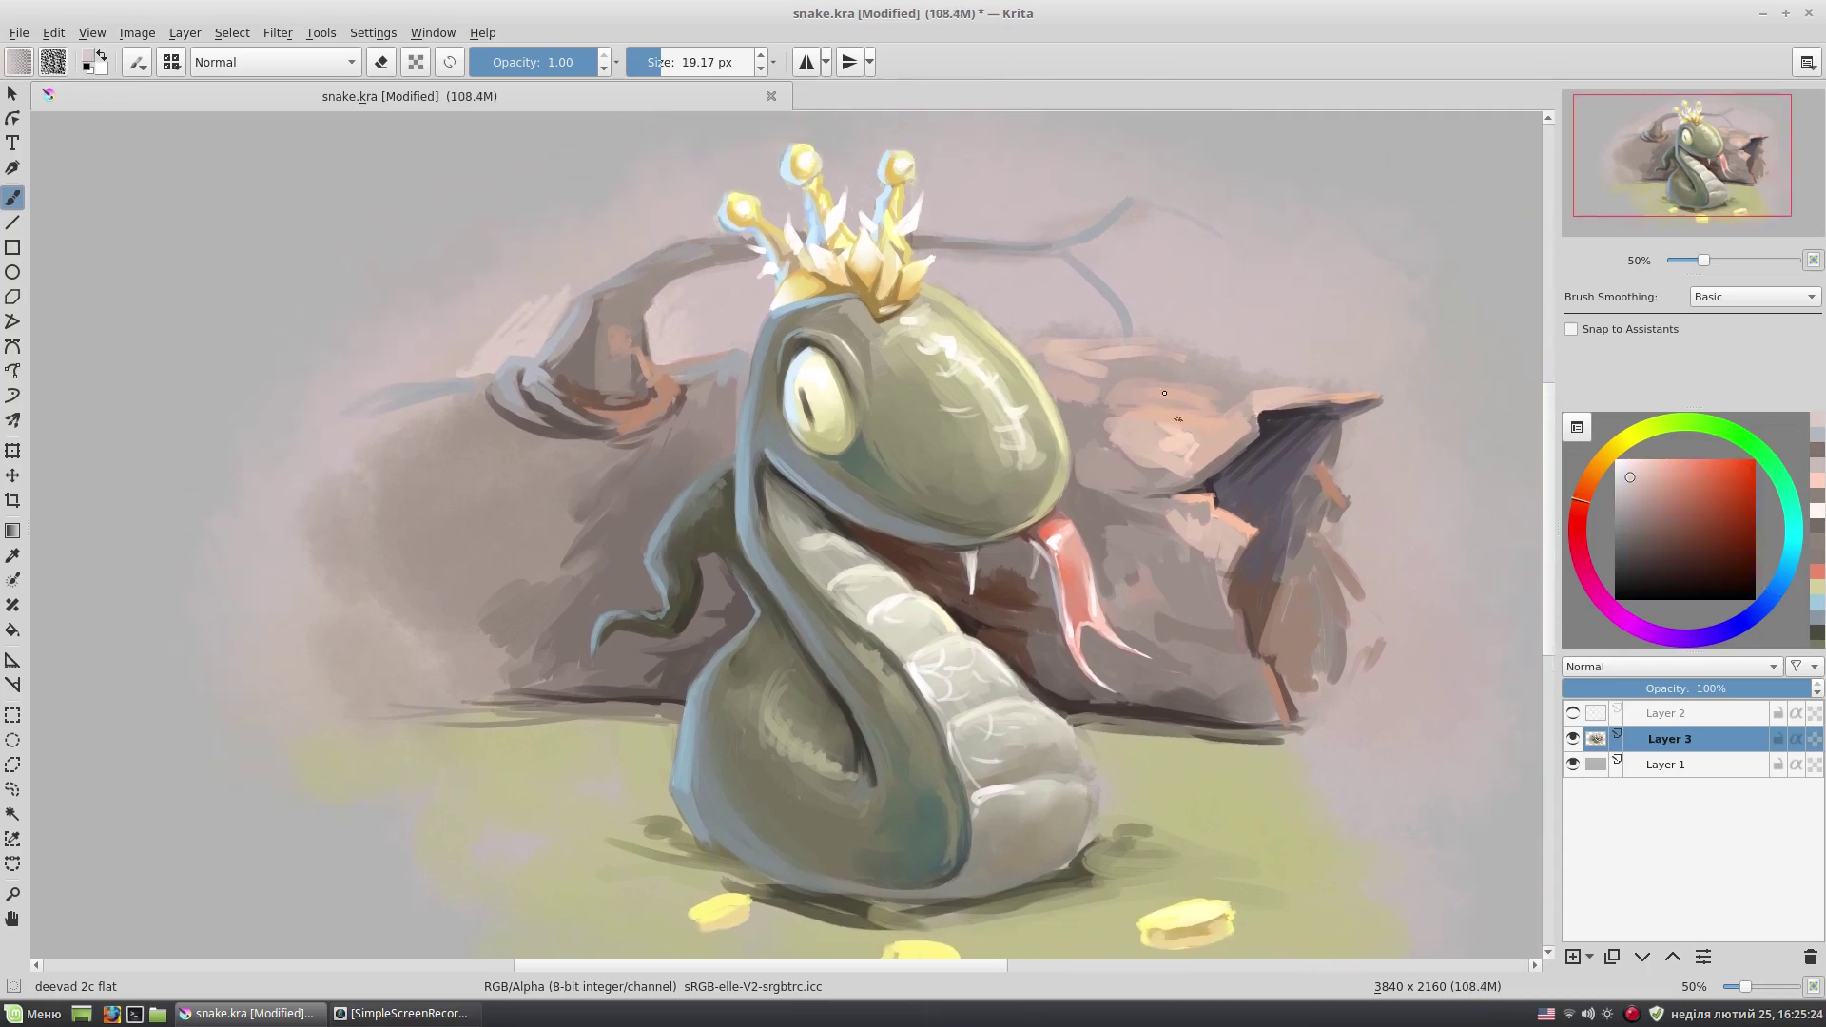
pyautogui.scroll(1, 989, 343)
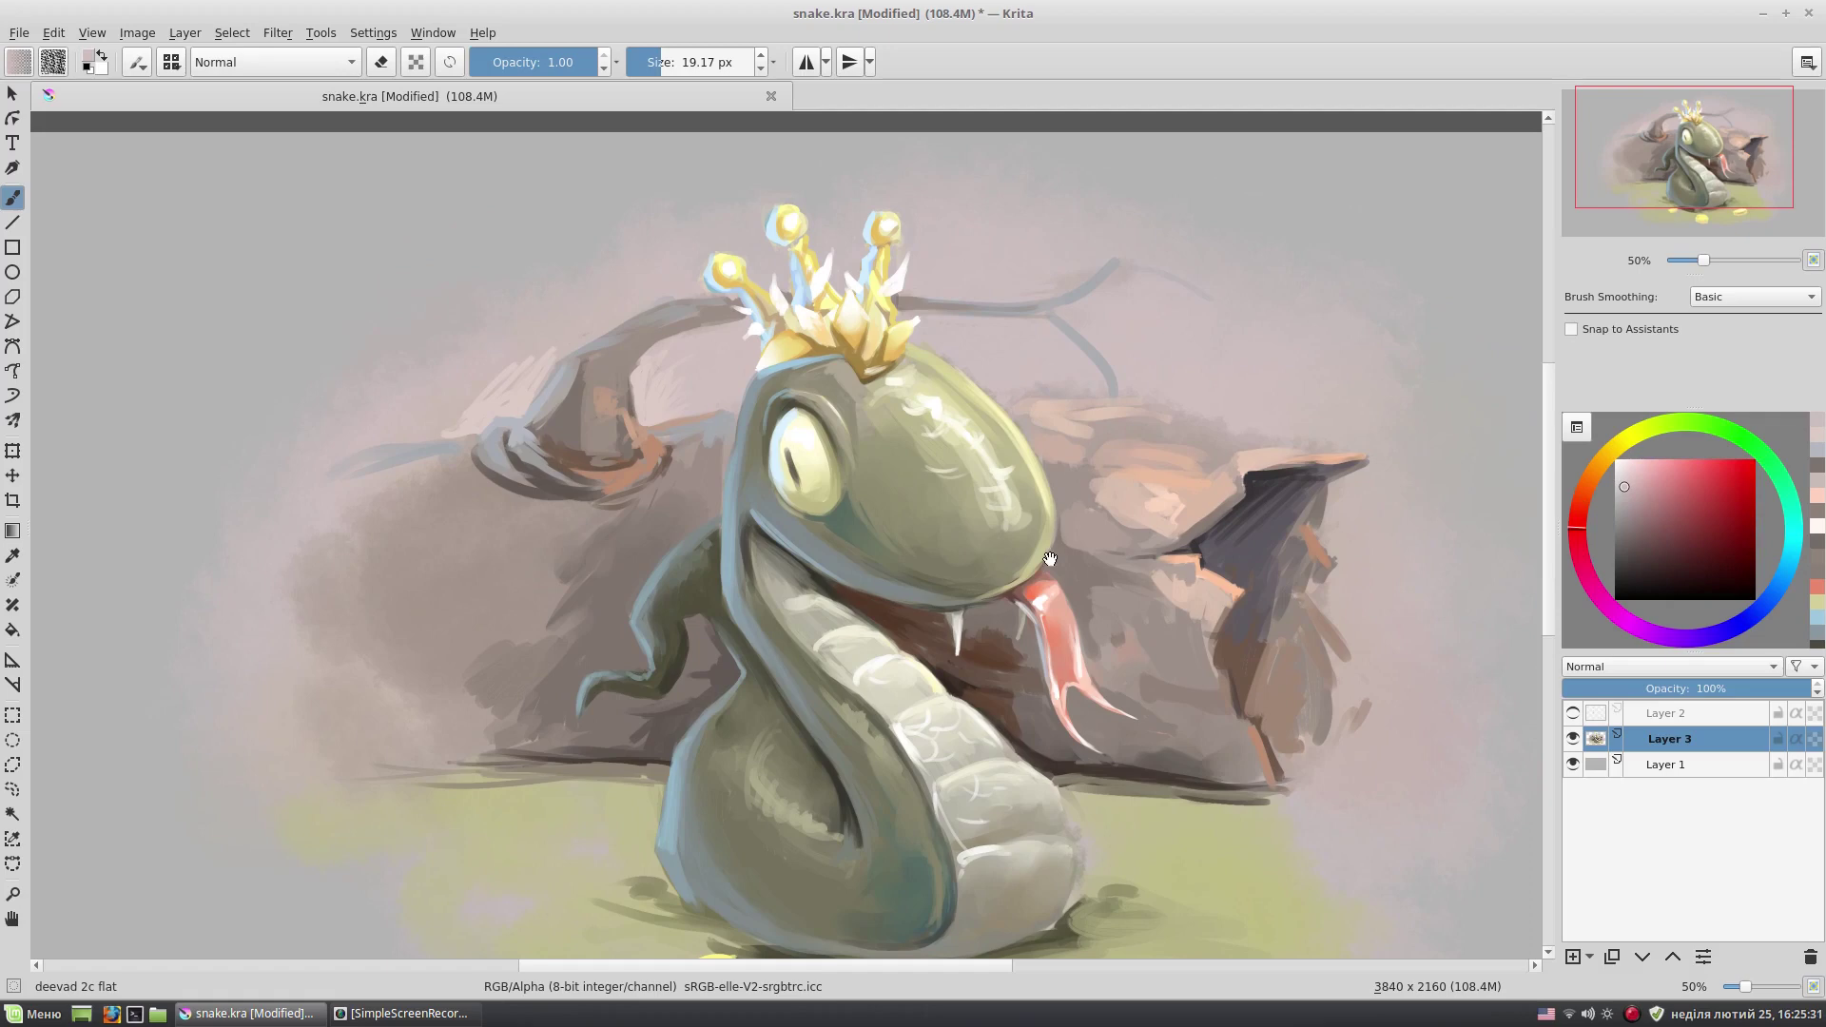
pyautogui.scroll(-2, 1050, 559)
pyautogui.hscroll(-2, 951, 533)
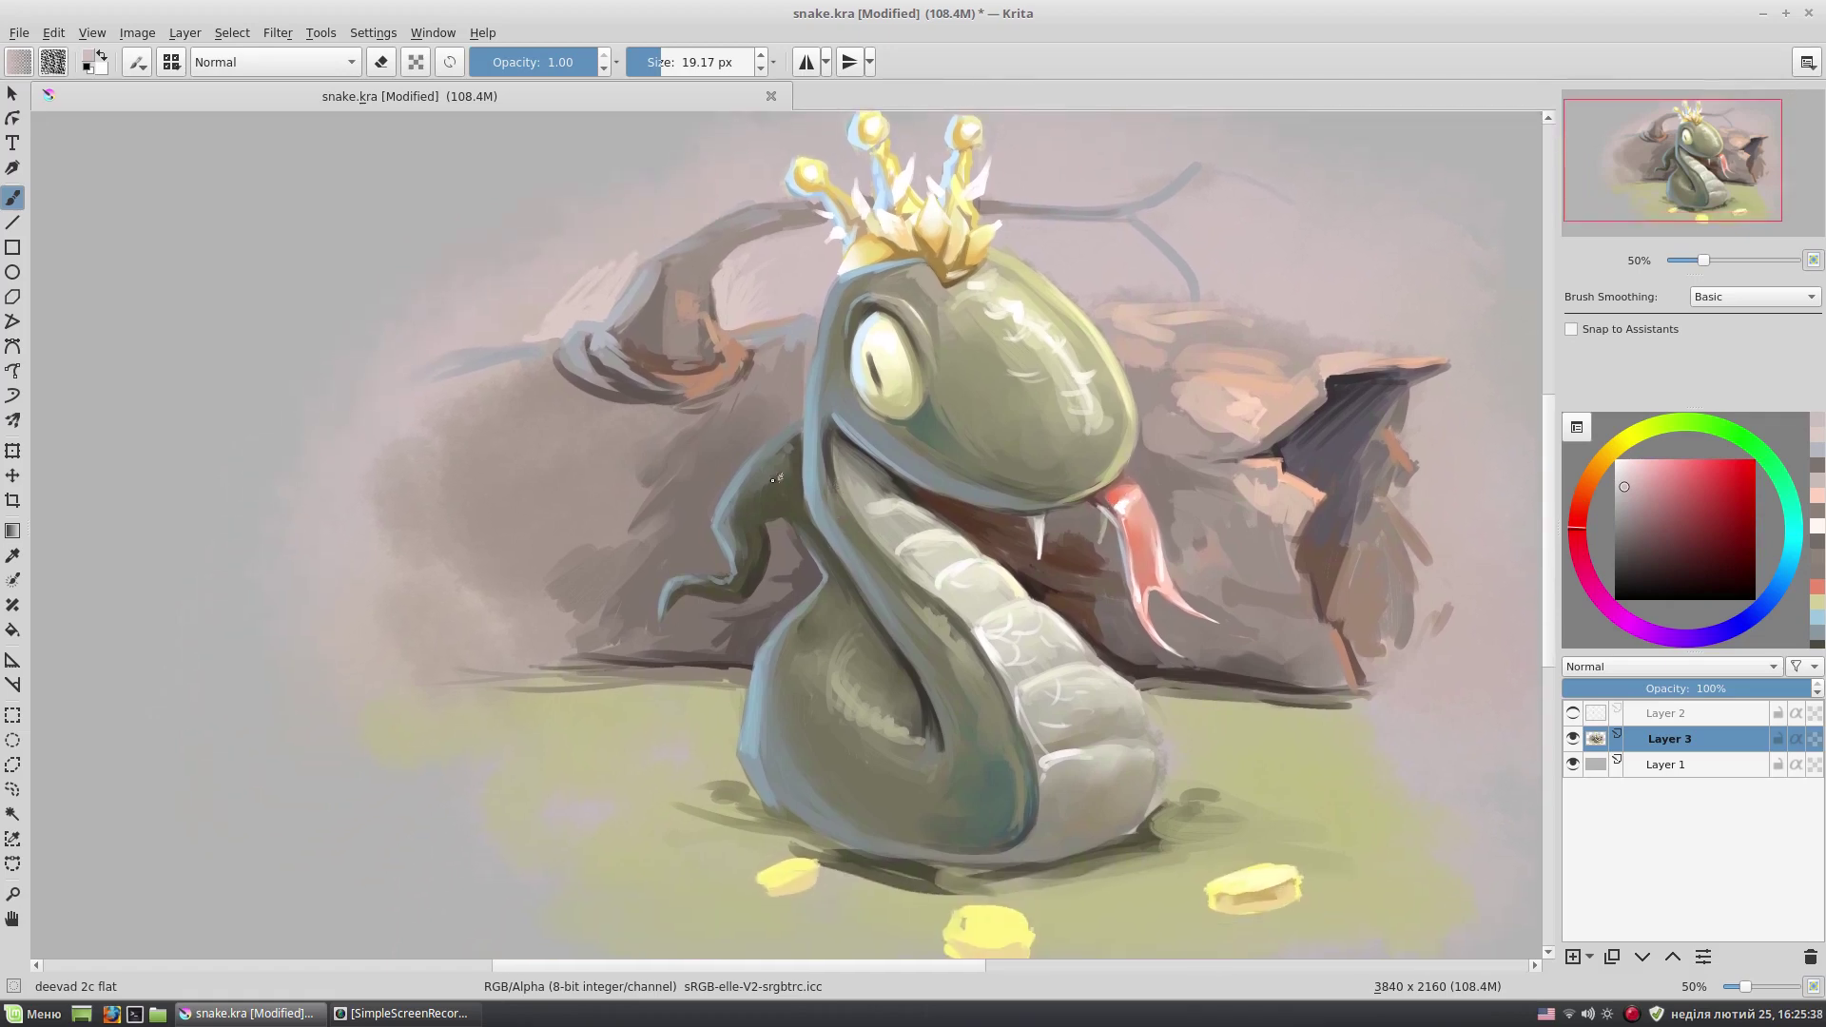
pyautogui.hscroll(-1, 774, 481)
pyautogui.keyDown('ctrl'); pyautogui.click(843, 523); pyautogui.keyUp('ctrl')
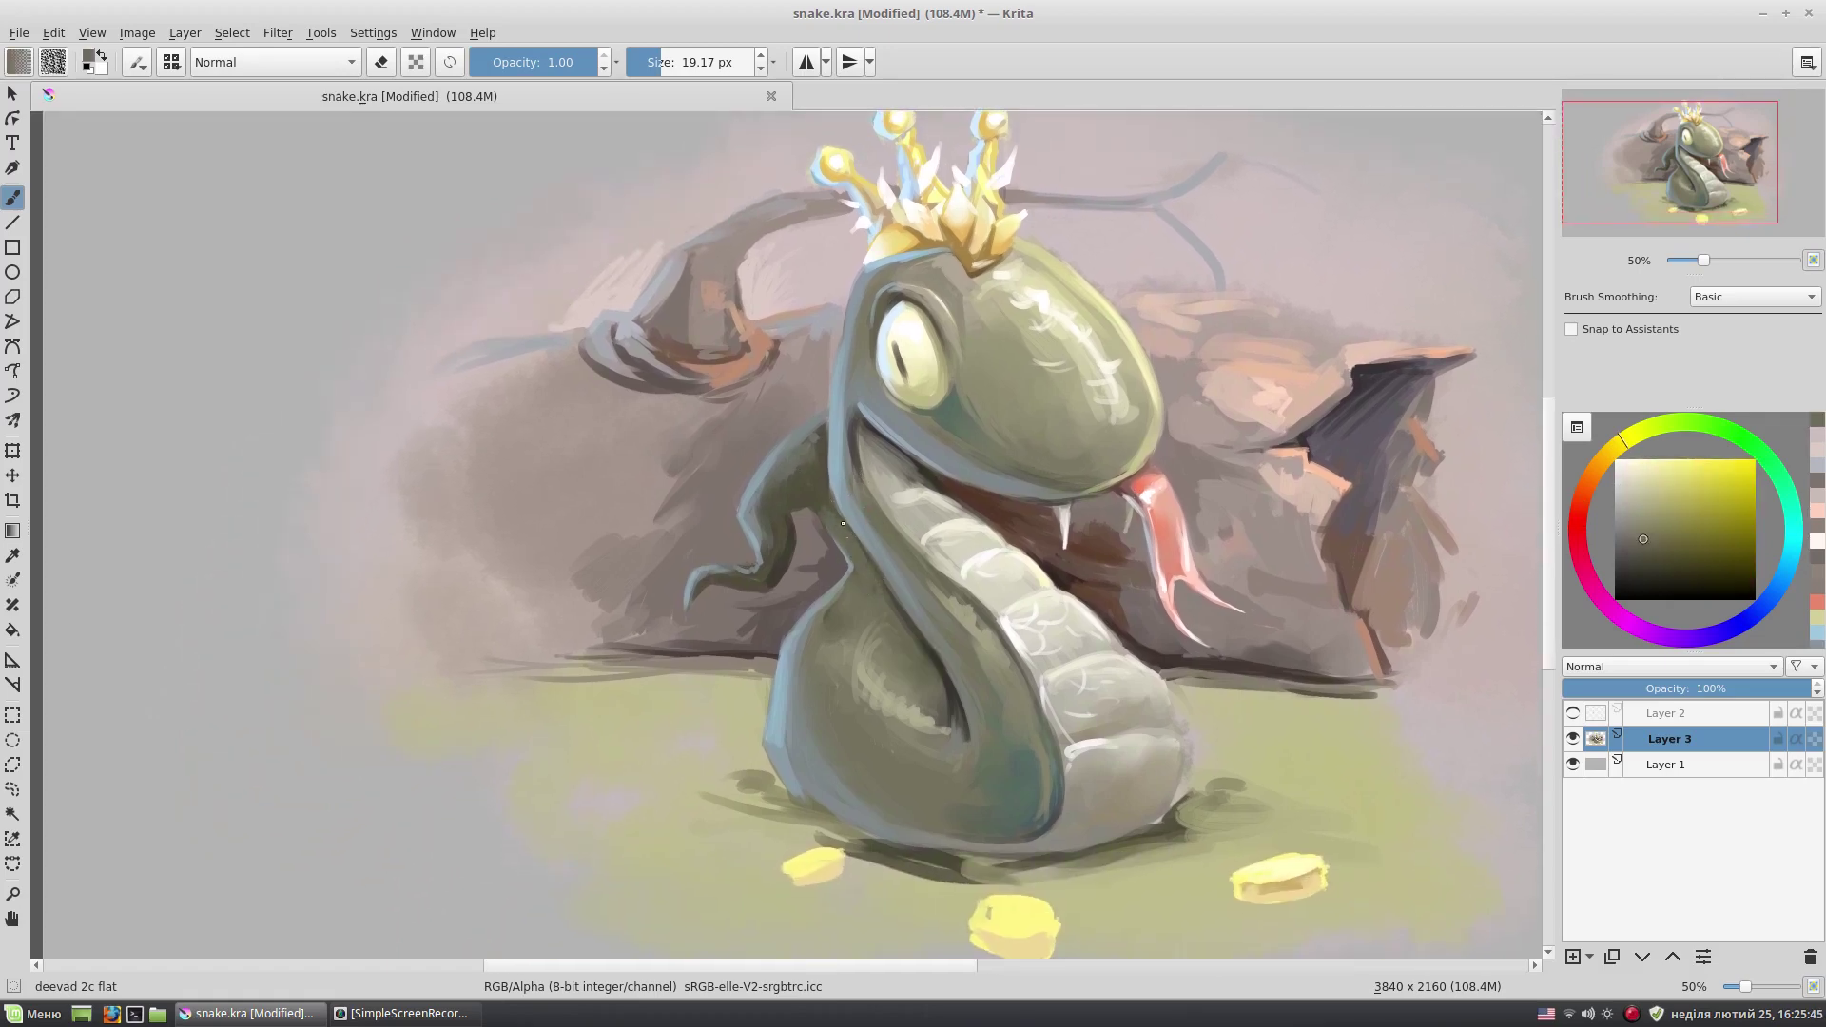
pyautogui.press(']')
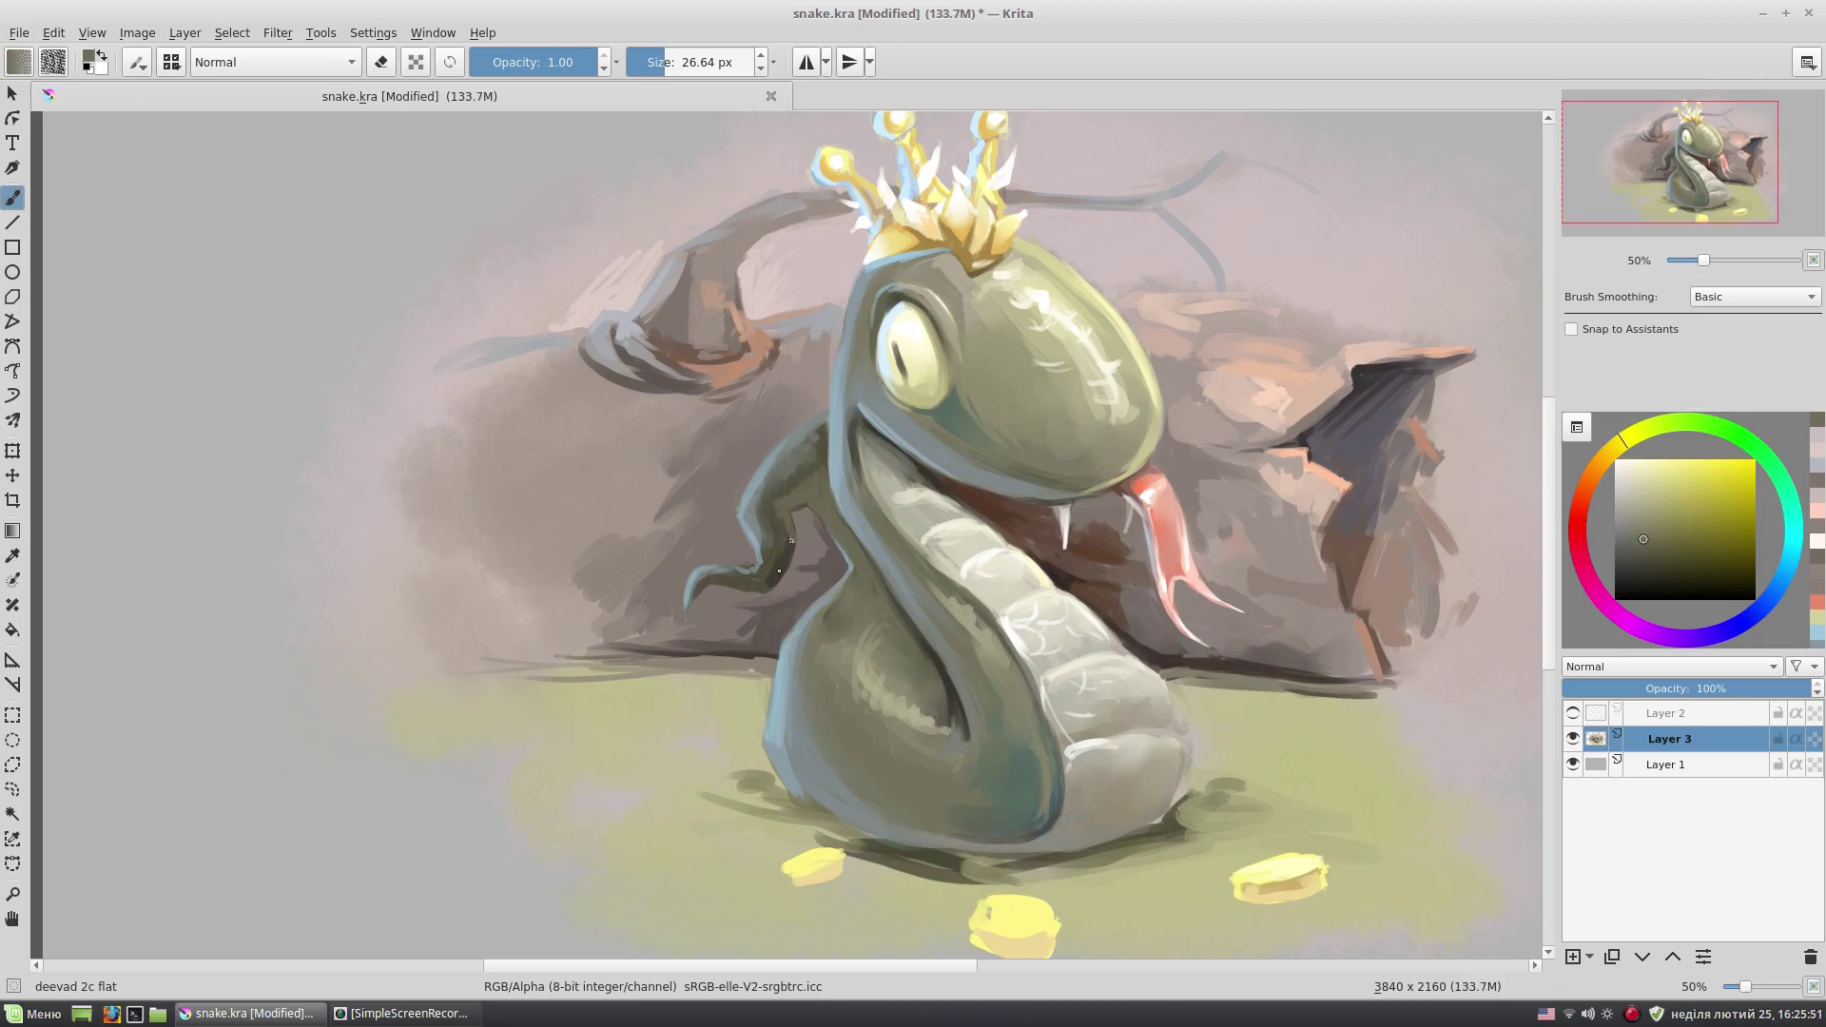
pyautogui.keyDown('ctrl'); pyautogui.click(804, 537); pyautogui.keyUp('ctrl')
pyautogui.moveTo(786, 586)
pyautogui.mouseDown()
pyautogui.moveTo(829, 594)
pyautogui.moveTo(871, 550)
pyautogui.mouseUp()
pyautogui.hscroll(-1, 809, 582)
pyautogui.keyDown('ctrl'); pyautogui.click(880, 498); pyautogui.keyUp('ctrl')
# - Shade under and left of the snake's hand and near its arm in dark reddish-brown
pyautogui.keyDown('ctrl'); pyautogui.click(818, 533); pyautogui.keyUp('ctrl')
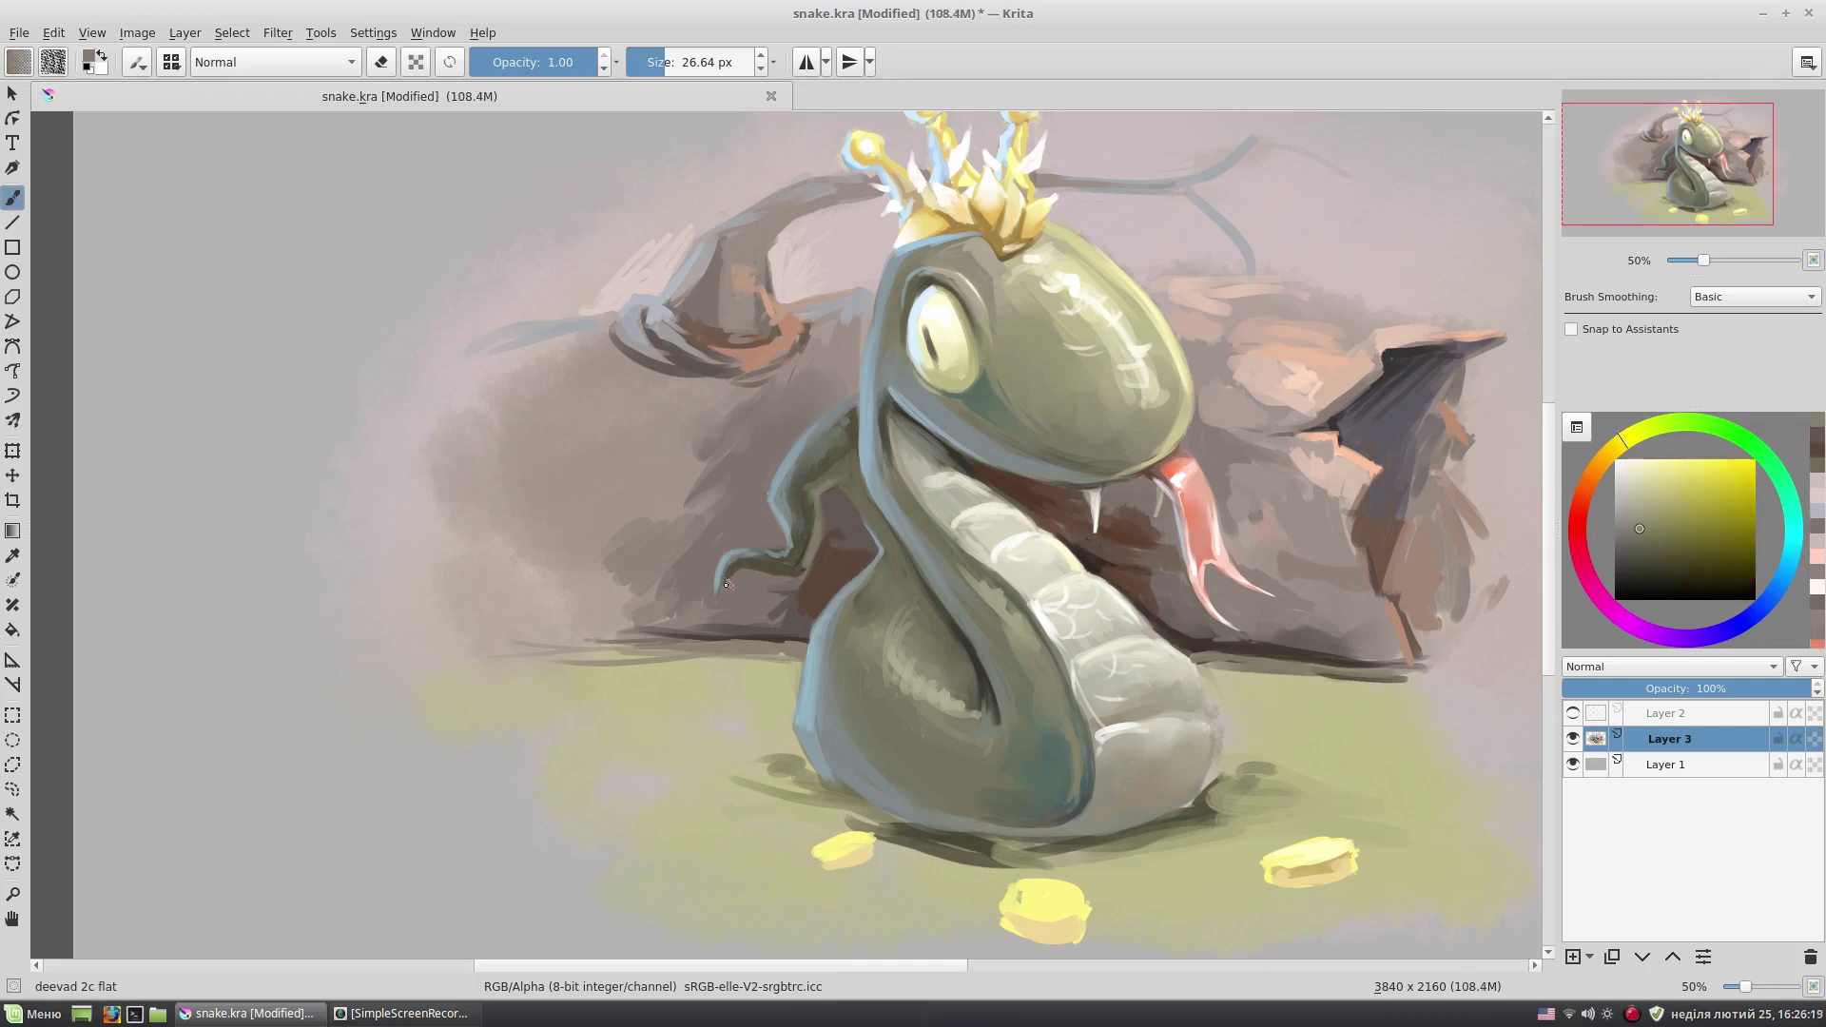
pyautogui.keyDown('ctrl'); pyautogui.click(797, 618); pyautogui.keyUp('ctrl')
pyautogui.moveTo(746, 578)
pyautogui.mouseDown()
pyautogui.moveTo(808, 592)
pyautogui.moveTo(666, 623)
pyautogui.moveTo(780, 603)
pyautogui.mouseUp()
pyautogui.keyDown('ctrl'); pyautogui.click(797, 614); pyautogui.keyUp('ctrl')
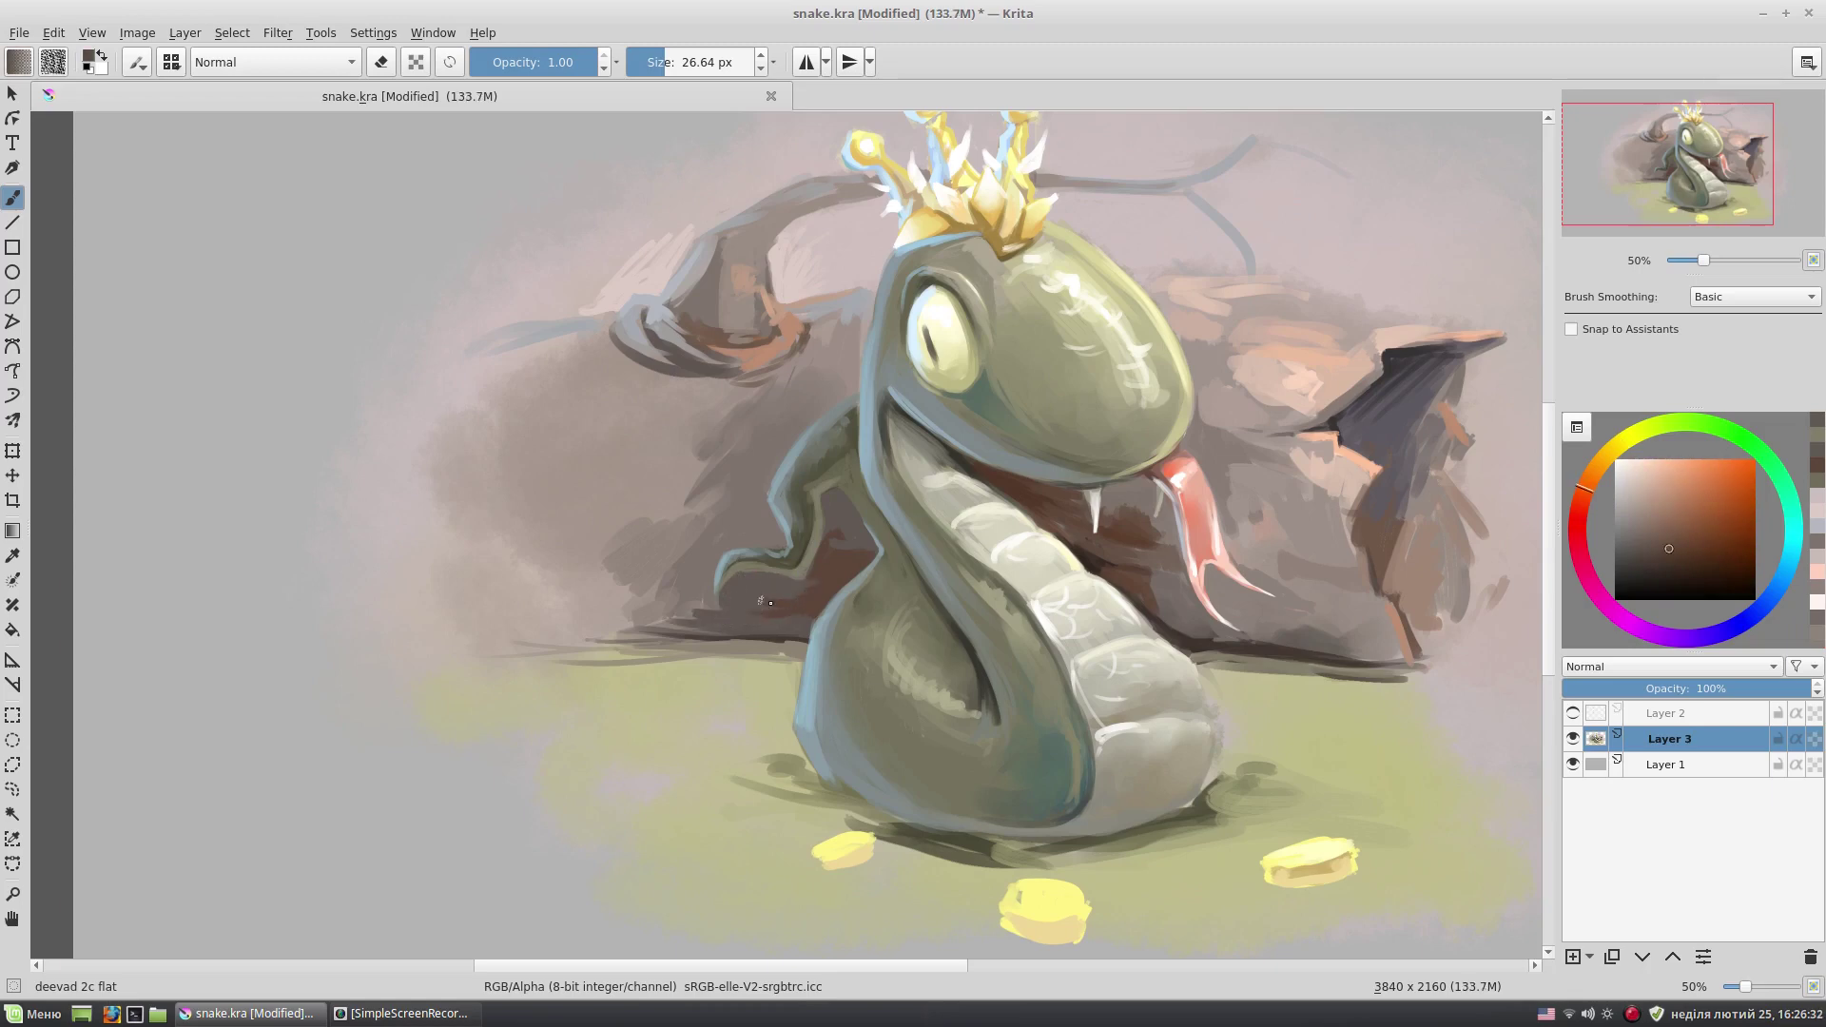
pyautogui.moveTo(723, 547)
pyautogui.mouseDown()
pyautogui.moveTo(709, 609)
pyautogui.moveTo(539, 599)
pyautogui.mouseUp()
pyautogui.moveTo(752, 528)
pyautogui.mouseDown()
pyautogui.moveTo(599, 541)
pyautogui.moveTo(766, 546)
pyautogui.moveTo(772, 647)
pyautogui.mouseUp()
pyautogui.keyDown('ctrl'); pyautogui.click(816, 588); pyautogui.keyUp('ctrl')
# - Repaint the snake's hand and finger with lighter olive-yellow strokes
pyautogui.keyDown('ctrl'); pyautogui.click(761, 566); pyautogui.keyUp('ctrl')
pyautogui.moveTo(781, 560); pyautogui.dragTo(747, 564)
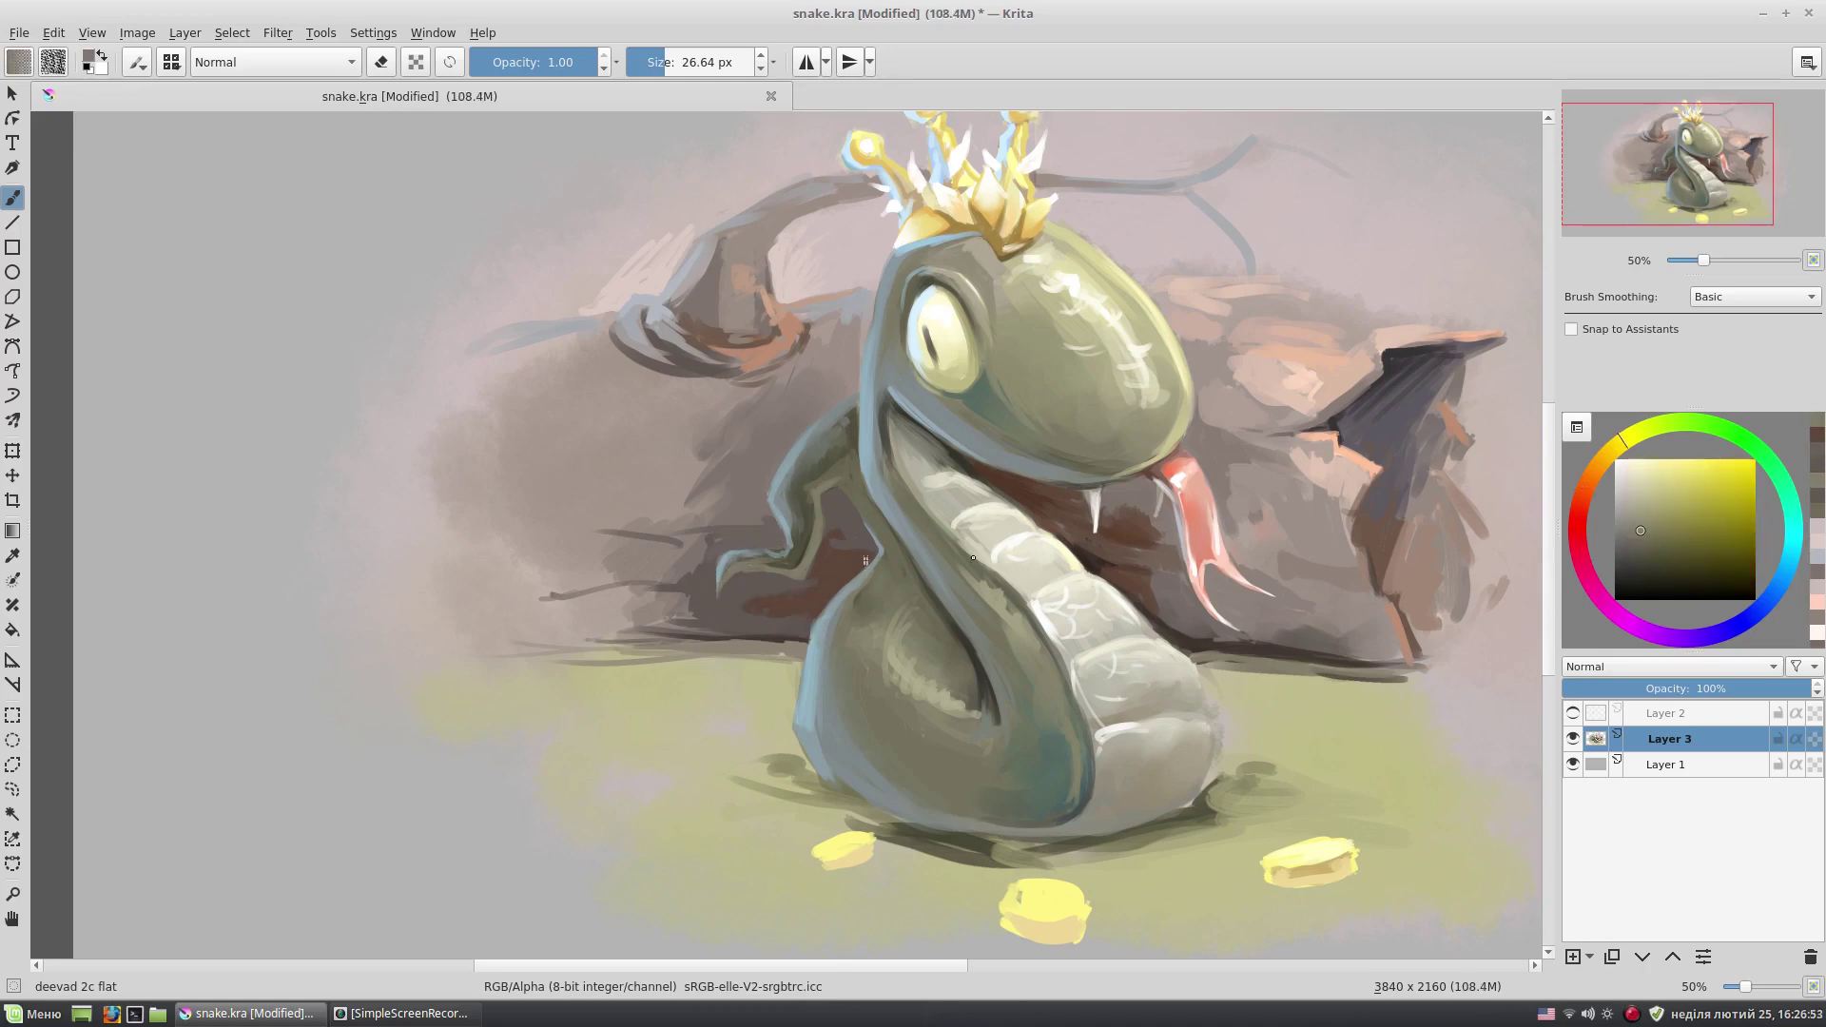
pyautogui.moveTo(814, 514)
pyautogui.mouseDown()
pyautogui.moveTo(802, 558)
pyautogui.moveTo(769, 568)
pyautogui.mouseUp()
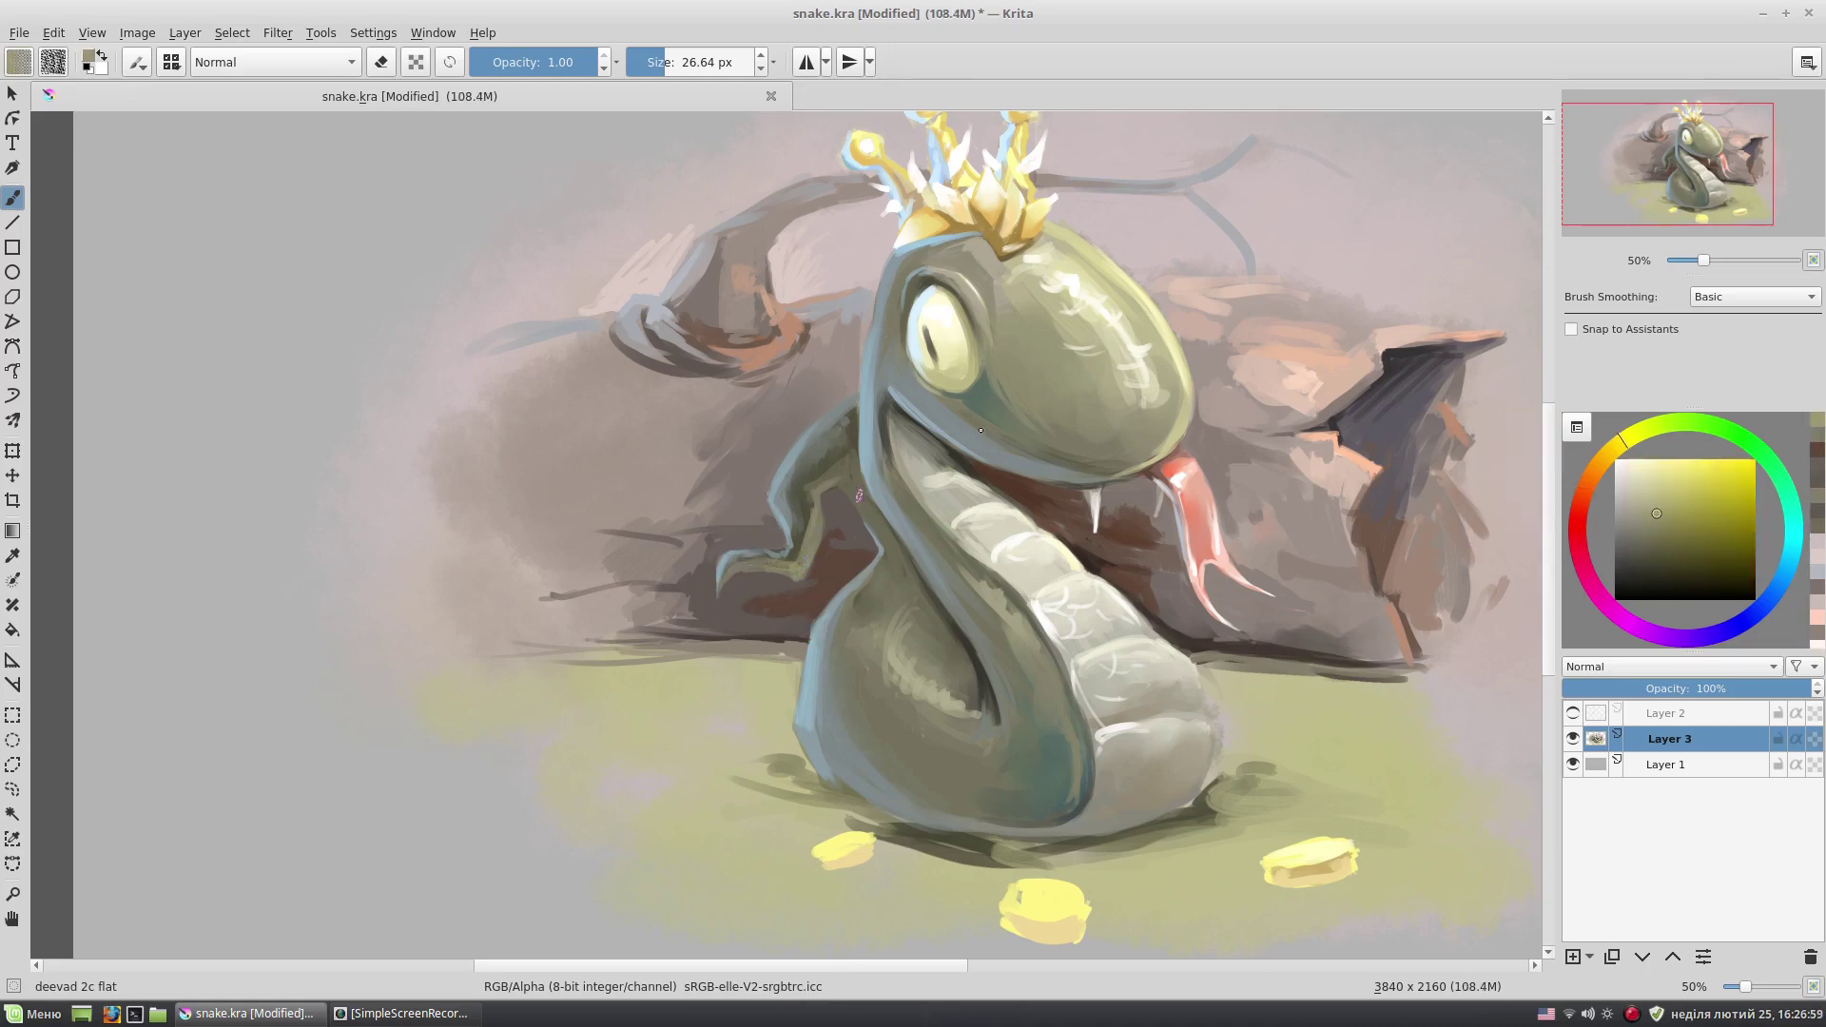
pyautogui.moveTo(858, 497); pyautogui.dragTo(725, 472)
pyautogui.moveTo(767, 533); pyautogui.dragTo(728, 542)
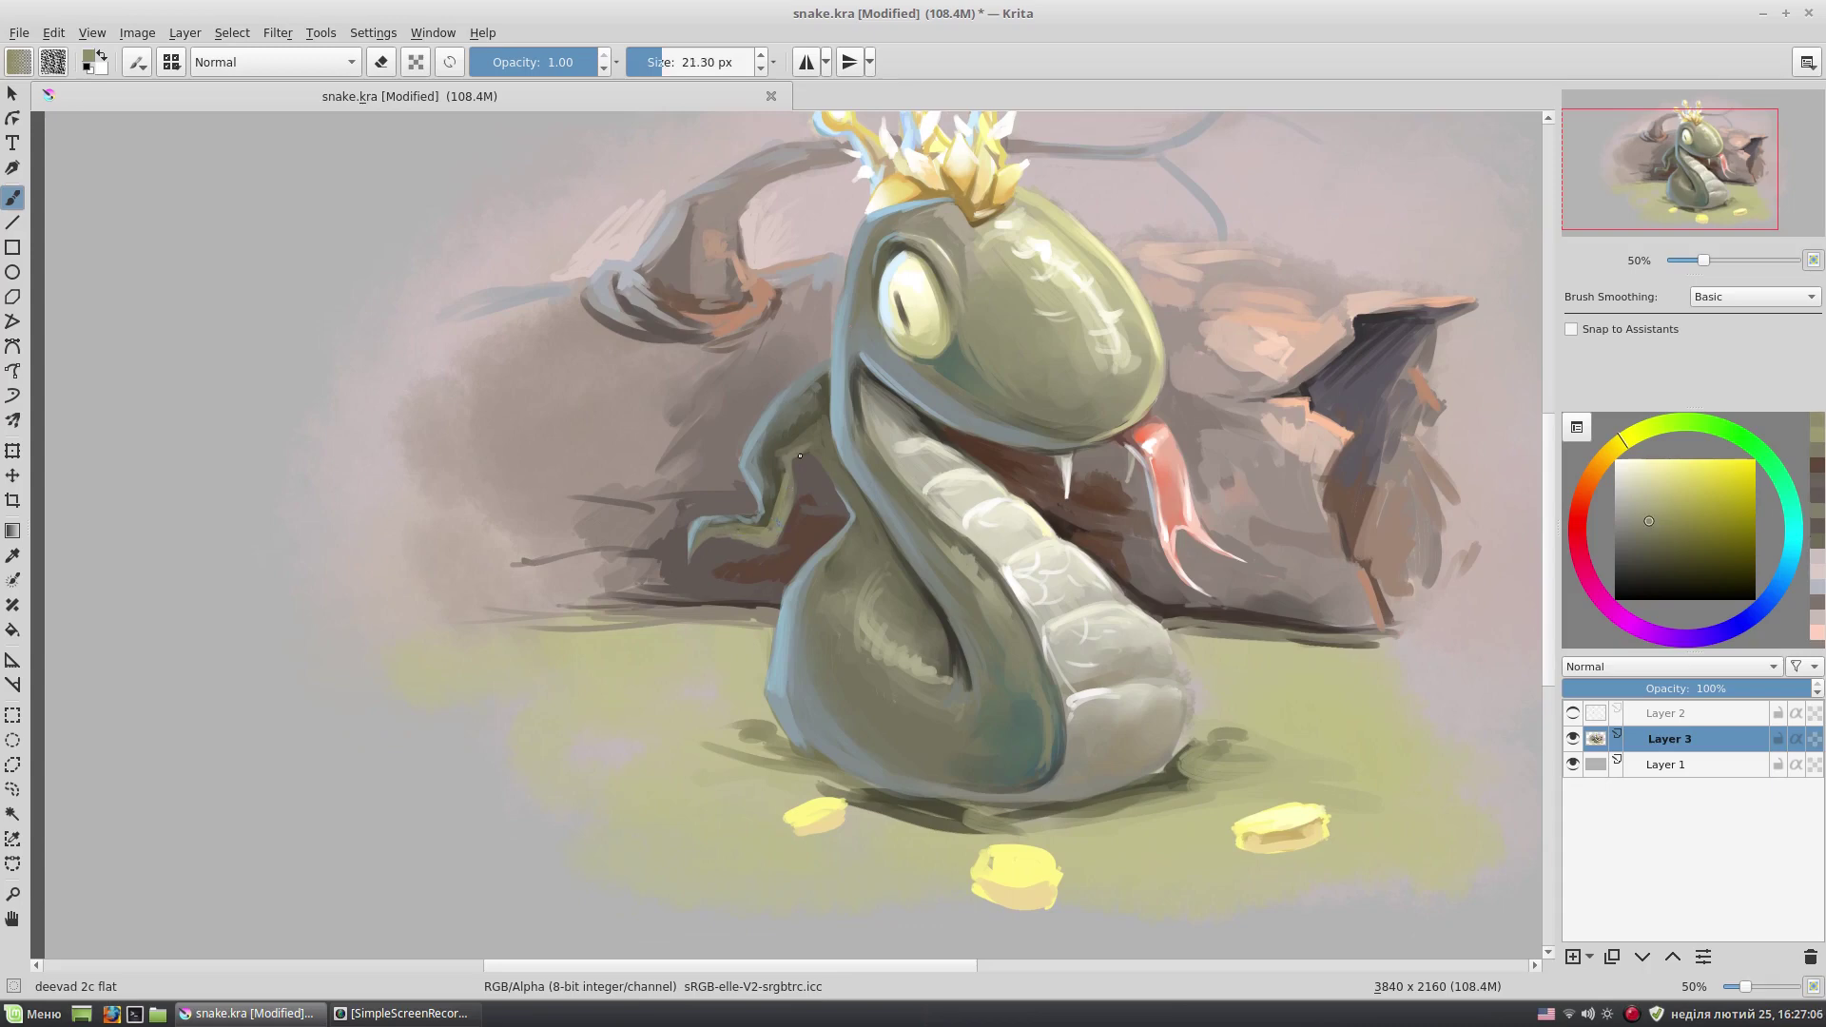
pyautogui.keyDown('ctrl'); pyautogui.click(768, 528); pyautogui.keyUp('ctrl')
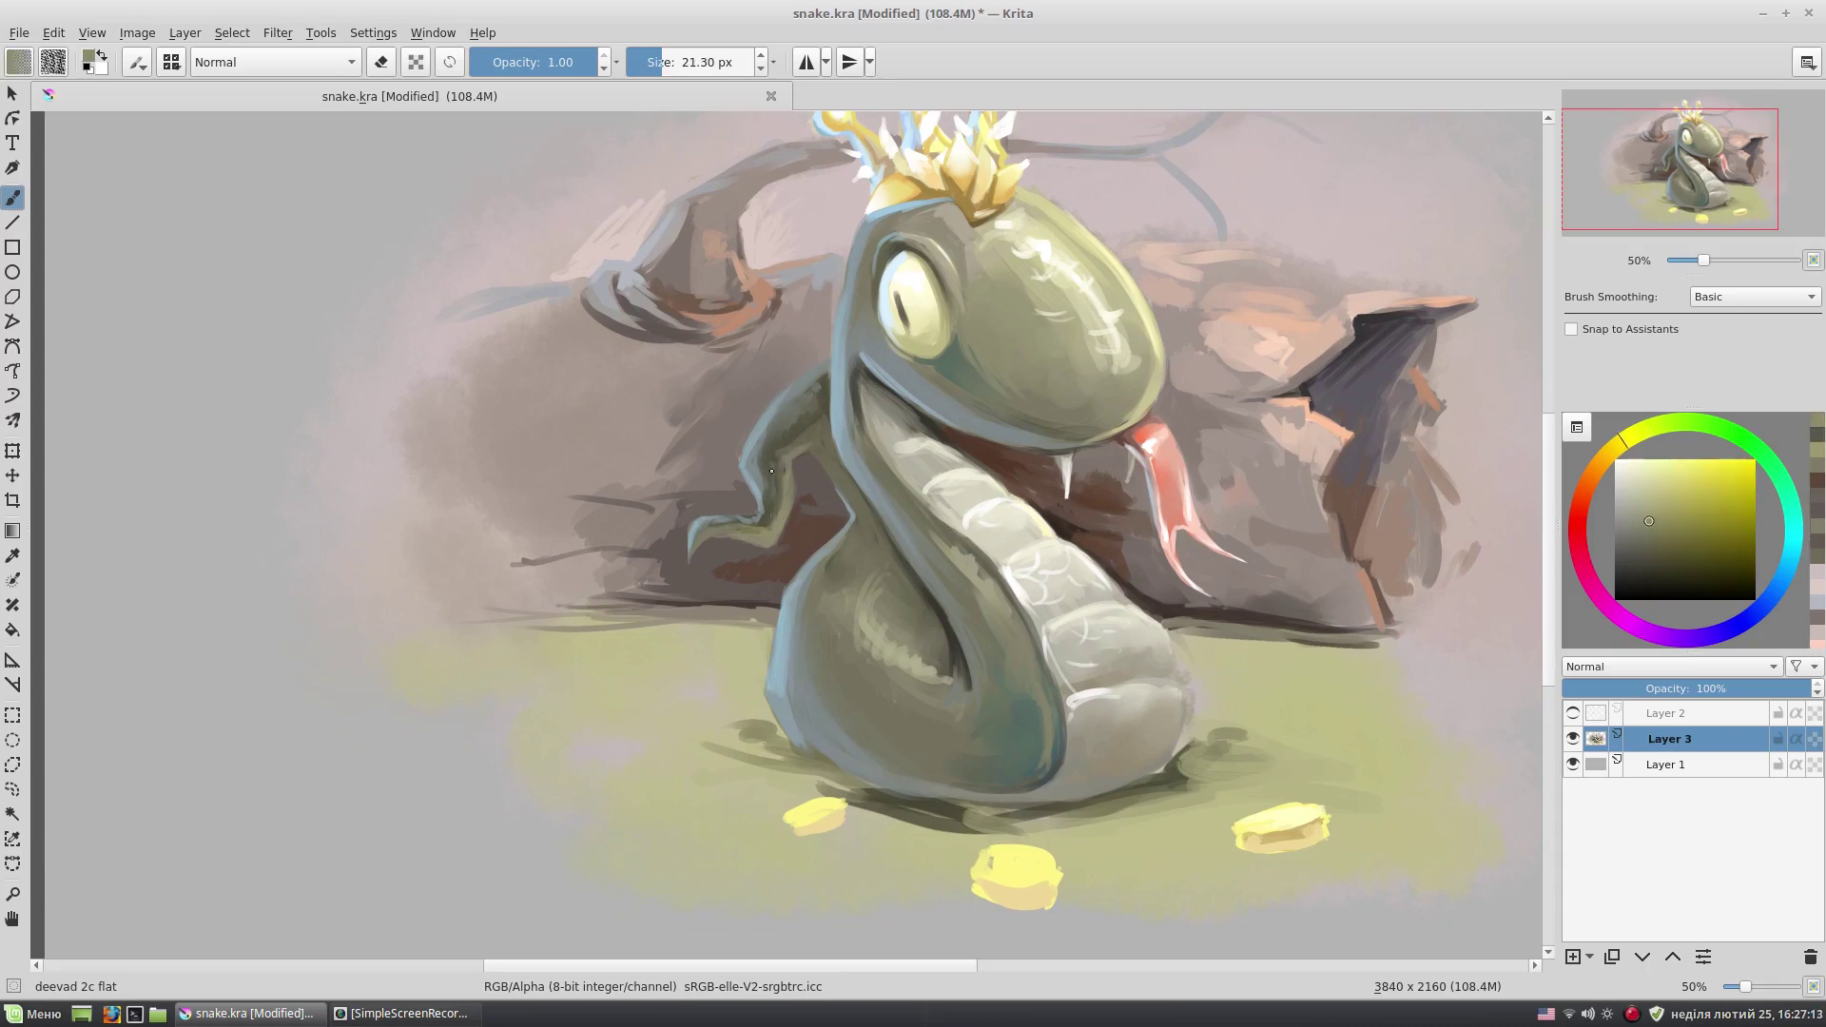
# - With the deevad 2c flat preset, stroke a darker rock tone on the rock left of the snake
pyautogui.rightClick(805, 397)
pyautogui.click(704, 446)
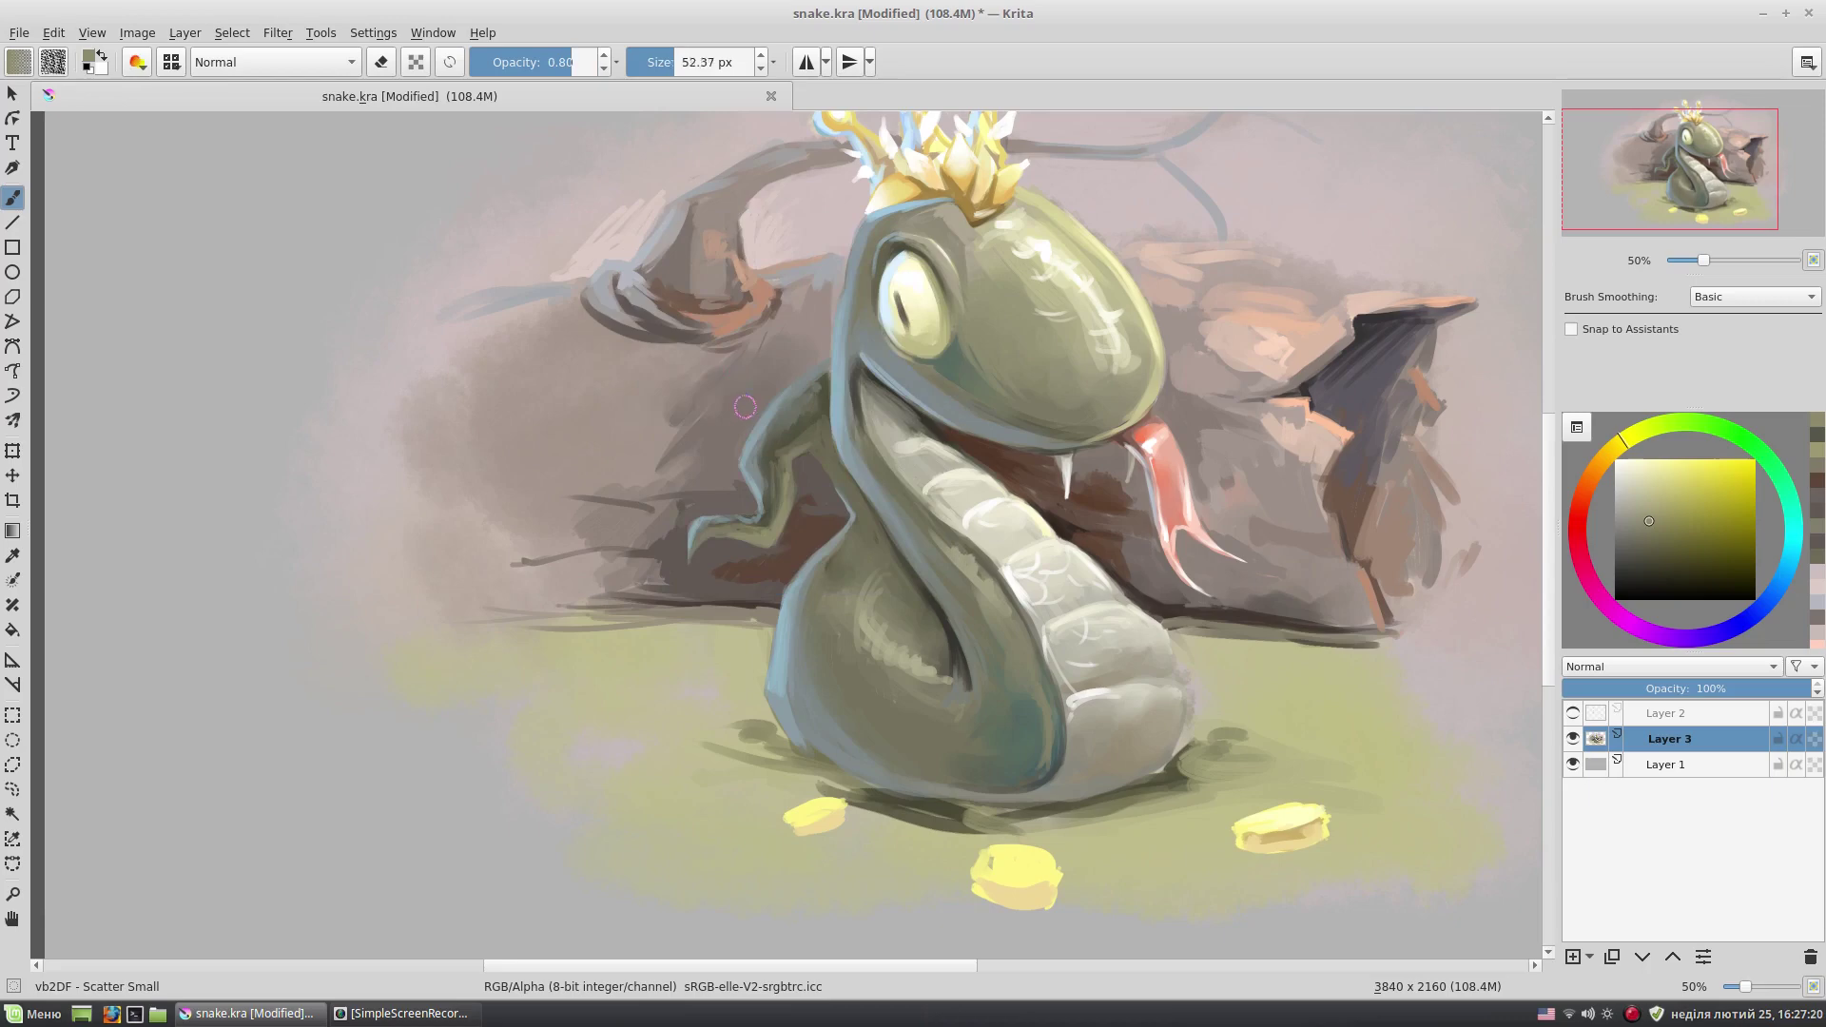
pyautogui.rightClick(930, 359)
pyautogui.click(781, 415)
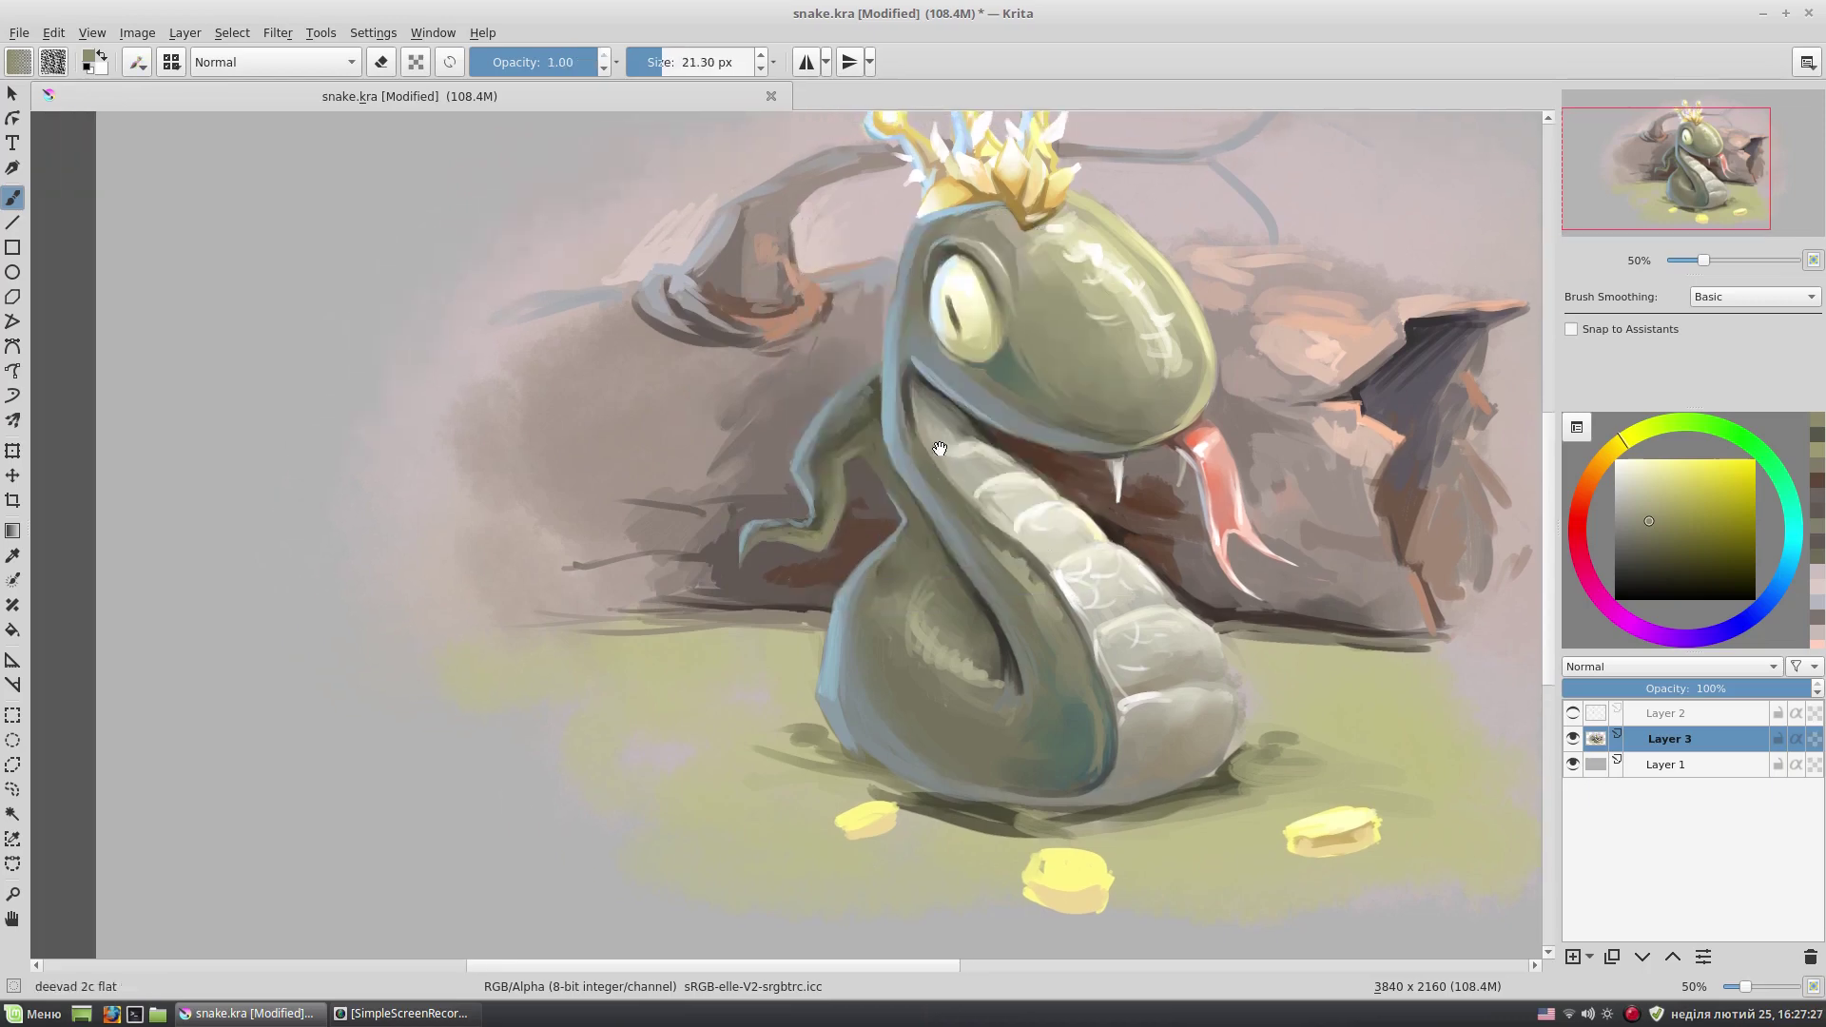
pyautogui.keyDown('ctrl'); pyautogui.click(717, 444); pyautogui.keyUp('ctrl')
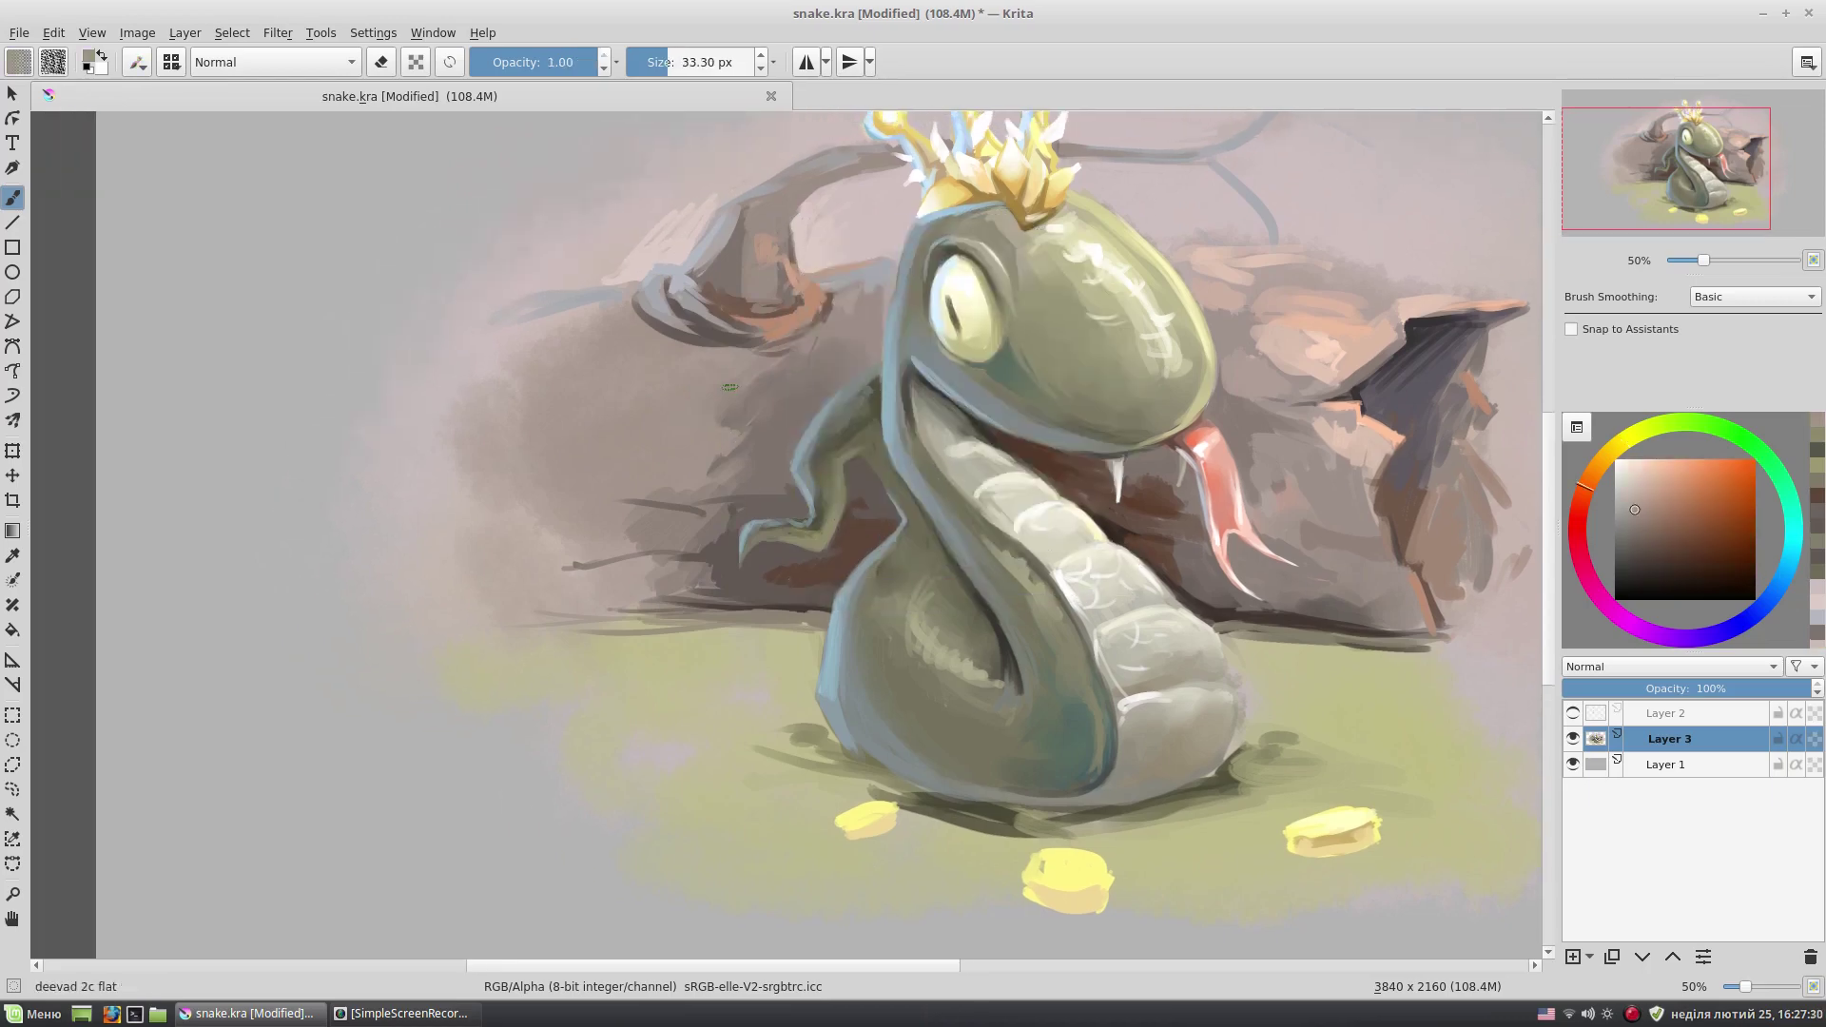
pyautogui.keyDown('ctrl'); pyautogui.click(701, 481); pyautogui.keyUp('ctrl')
pyautogui.moveTo(700, 487); pyautogui.dragTo(636, 497)
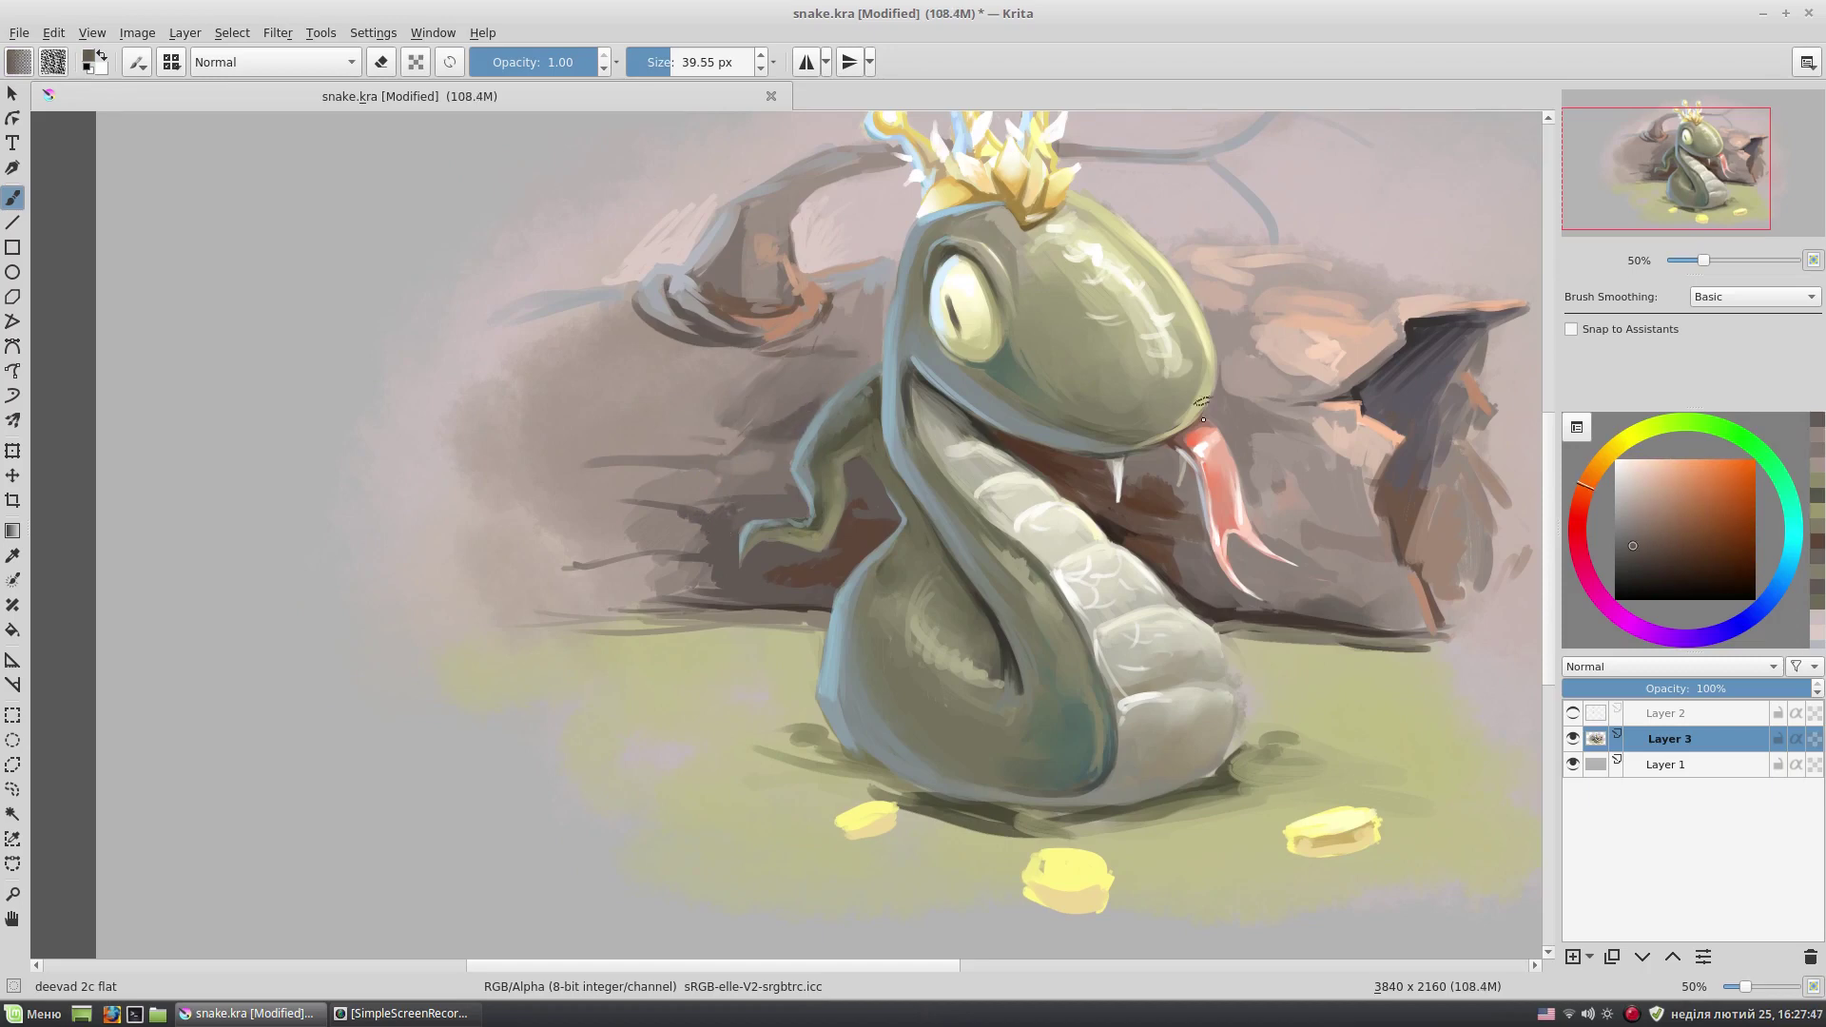
# - Pick a darker pink-brown and pan the view to the painting's right side
pyautogui.moveTo(1203, 420); pyautogui.dragTo(1177, 391)
pyautogui.keyDown('ctrl'); pyautogui.click(1132, 519); pyautogui.keyUp('ctrl')
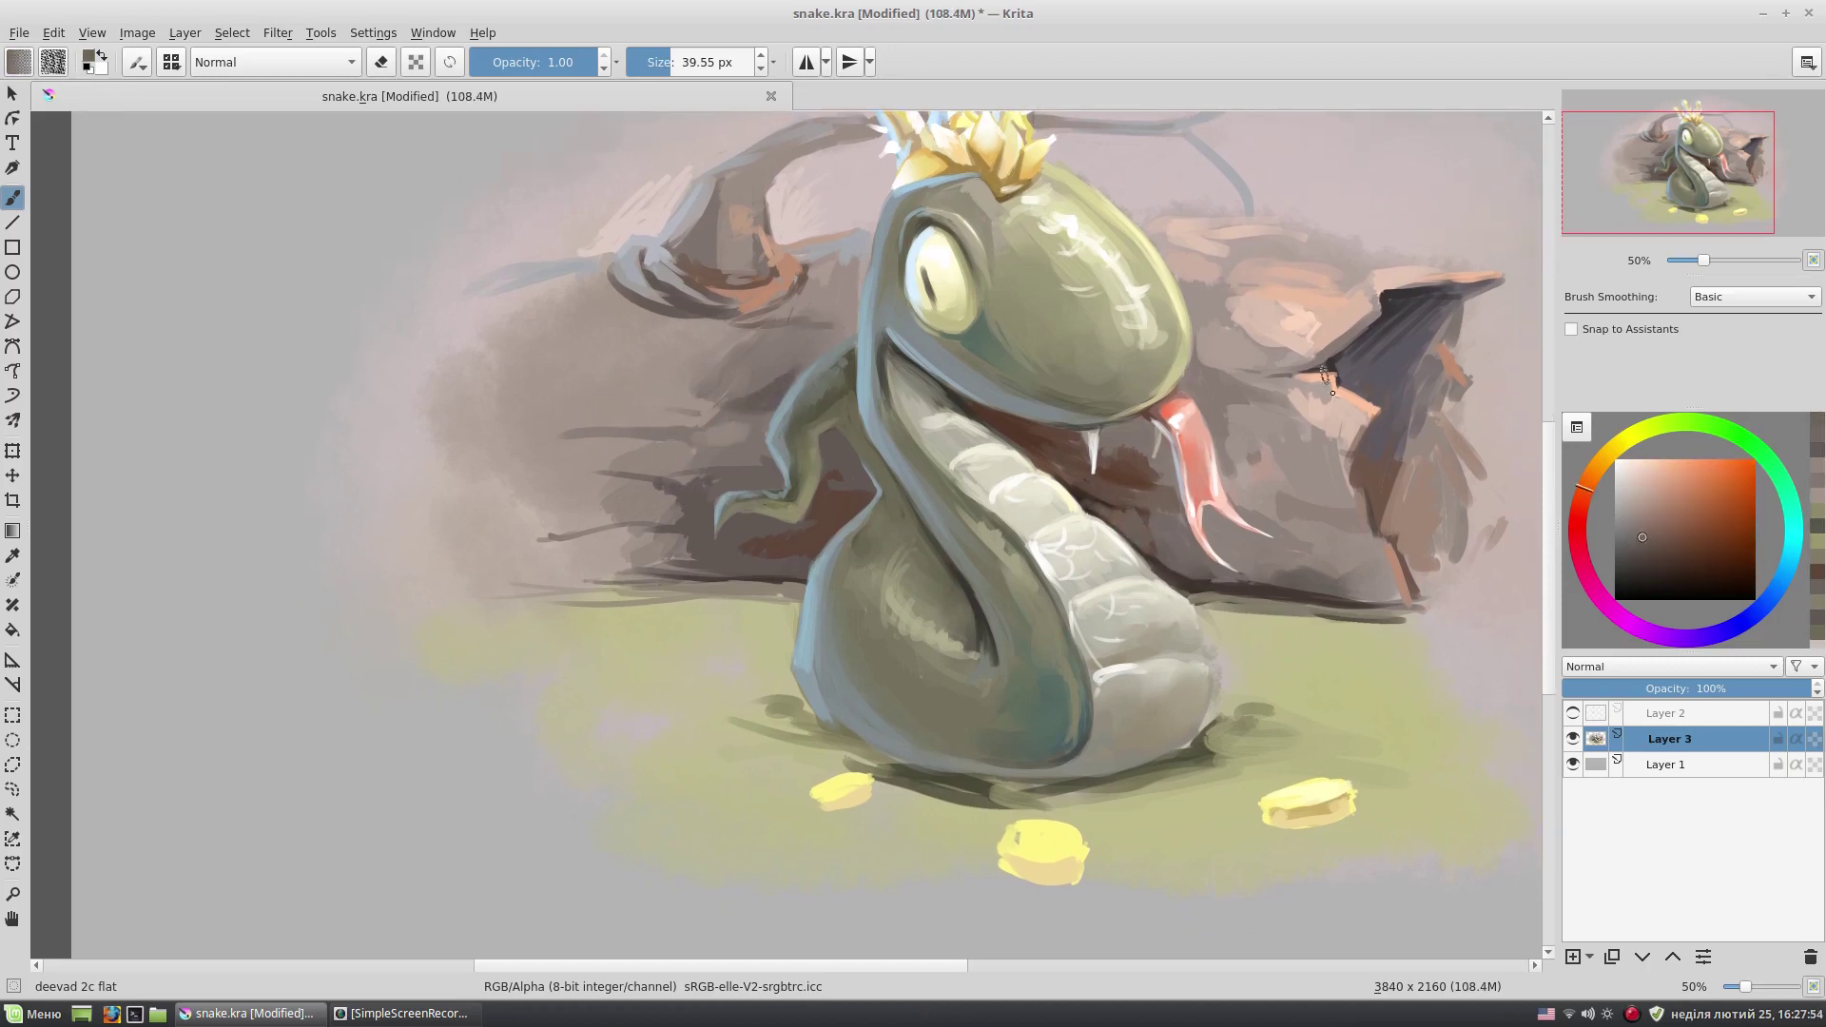
pyautogui.moveTo(1331, 390); pyautogui.dragTo(1334, 653)
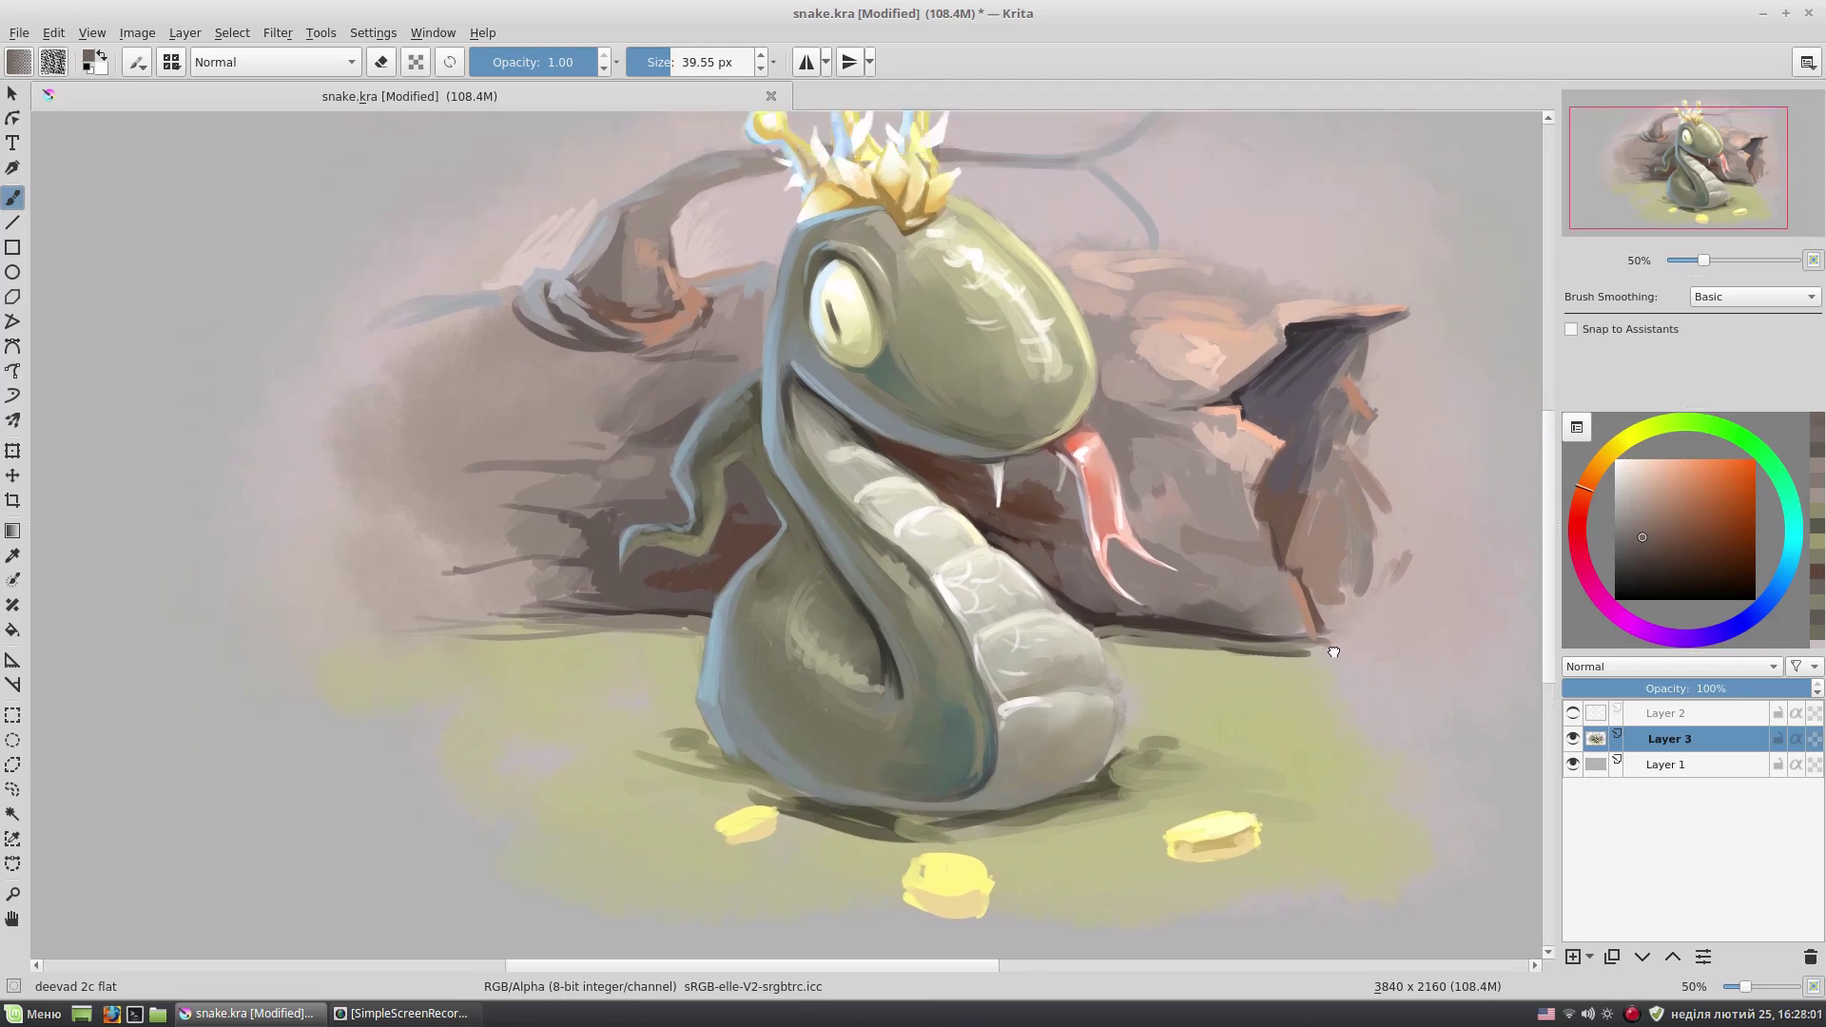
pyautogui.moveTo(1334, 653); pyautogui.dragTo(1302, 602)
pyautogui.scroll(-2, 1302, 602)
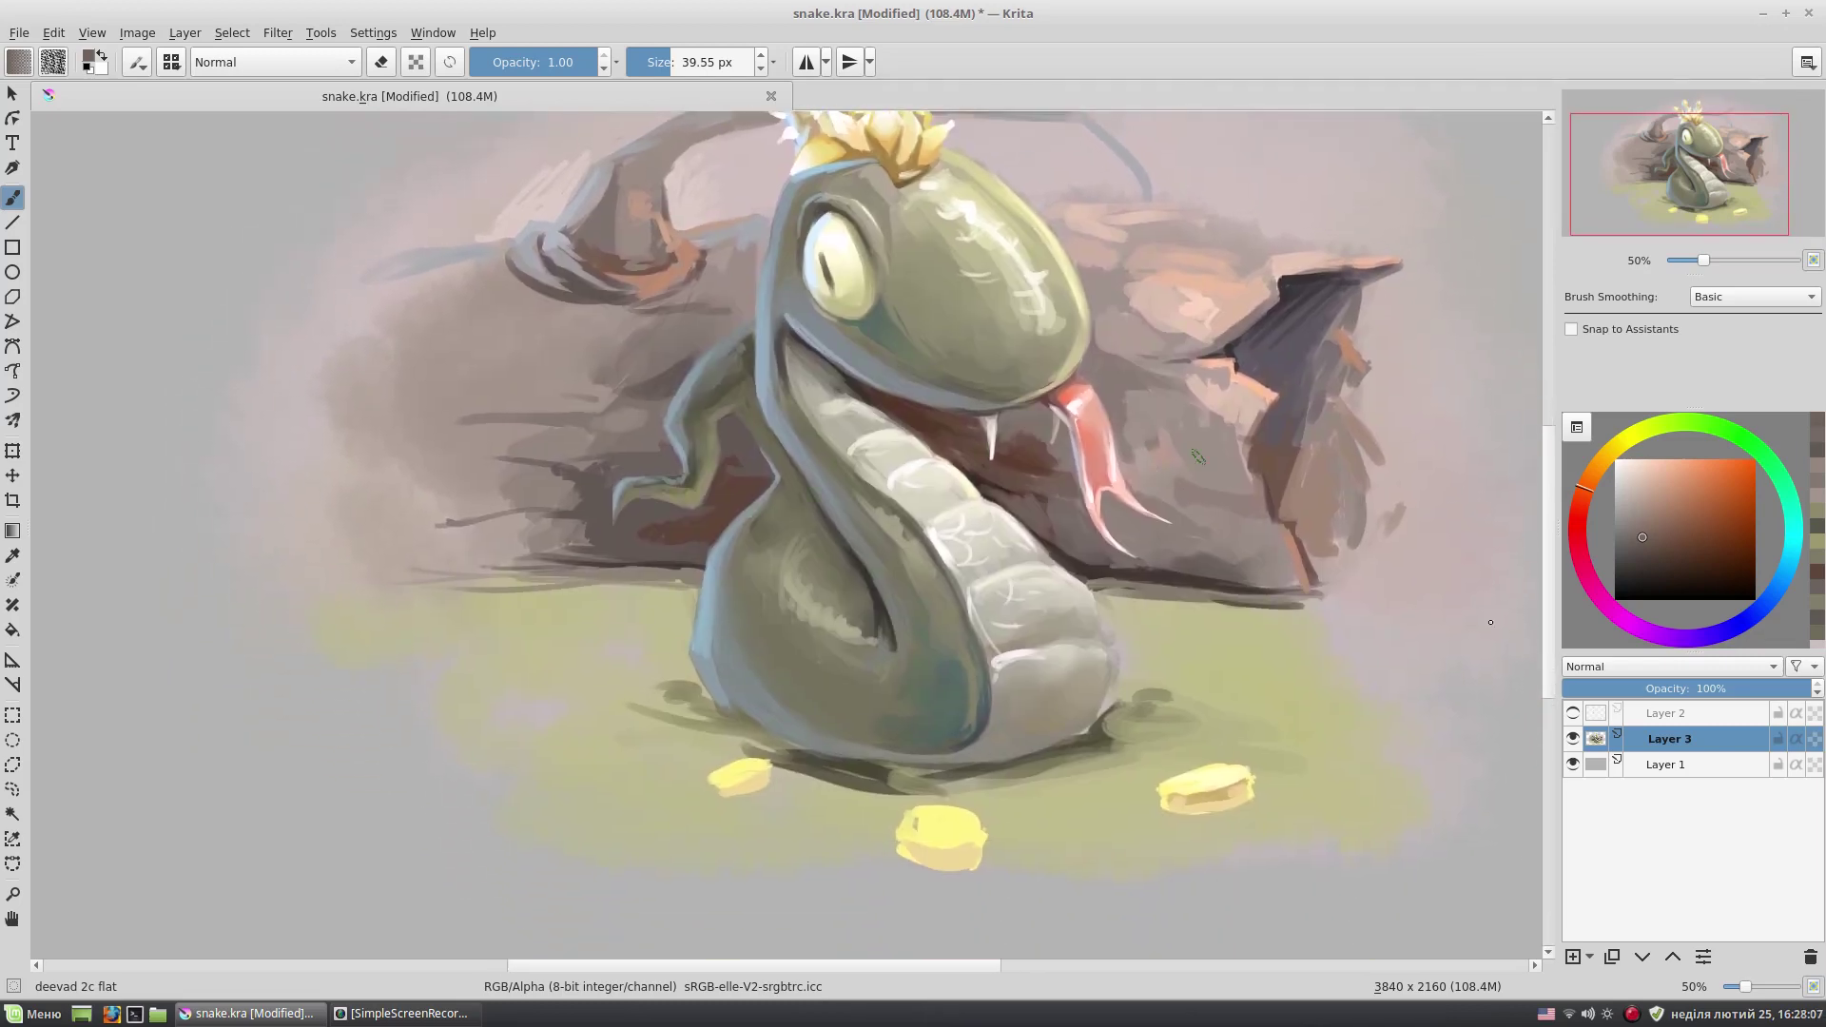
# - Try green paint over the shadow beside the tail, undo it and shift the hue toward teal
pyautogui.keyDown('ctrl'); pyautogui.click(1222, 662); pyautogui.keyUp('ctrl')
pyautogui.click(1664, 497)
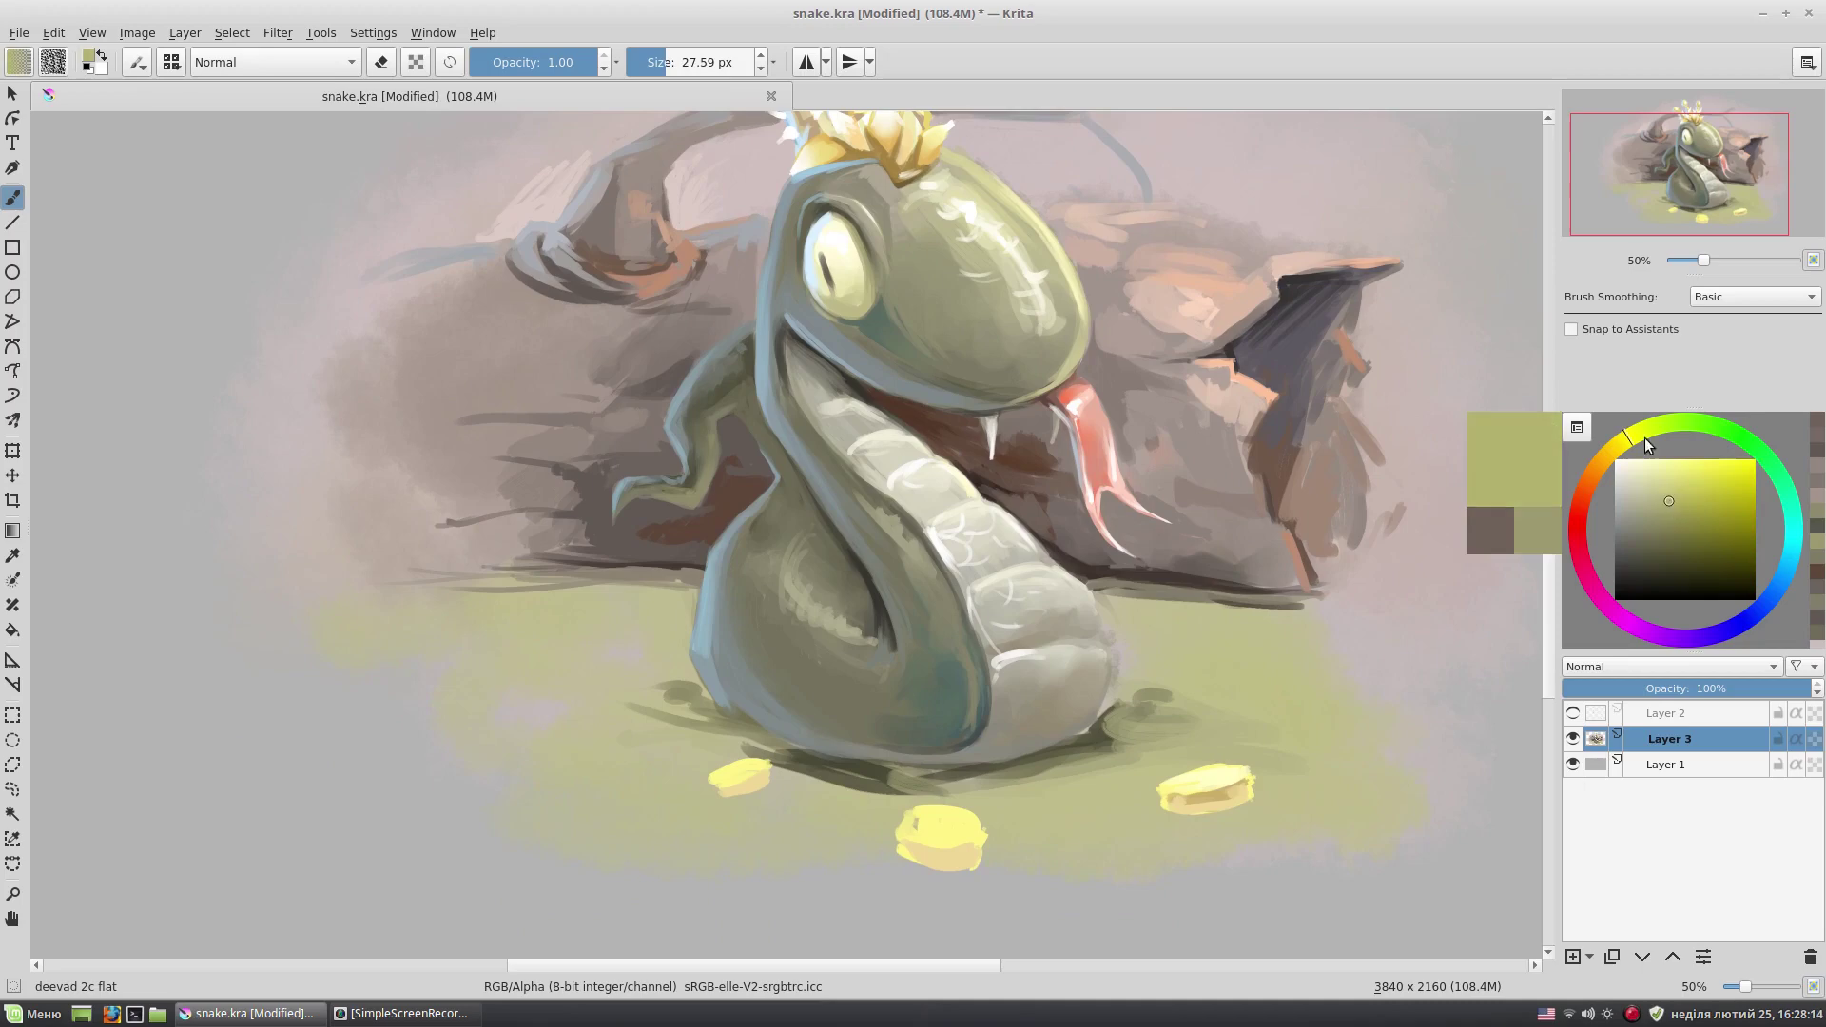
pyautogui.moveTo(1102, 602); pyautogui.dragTo(1274, 613)
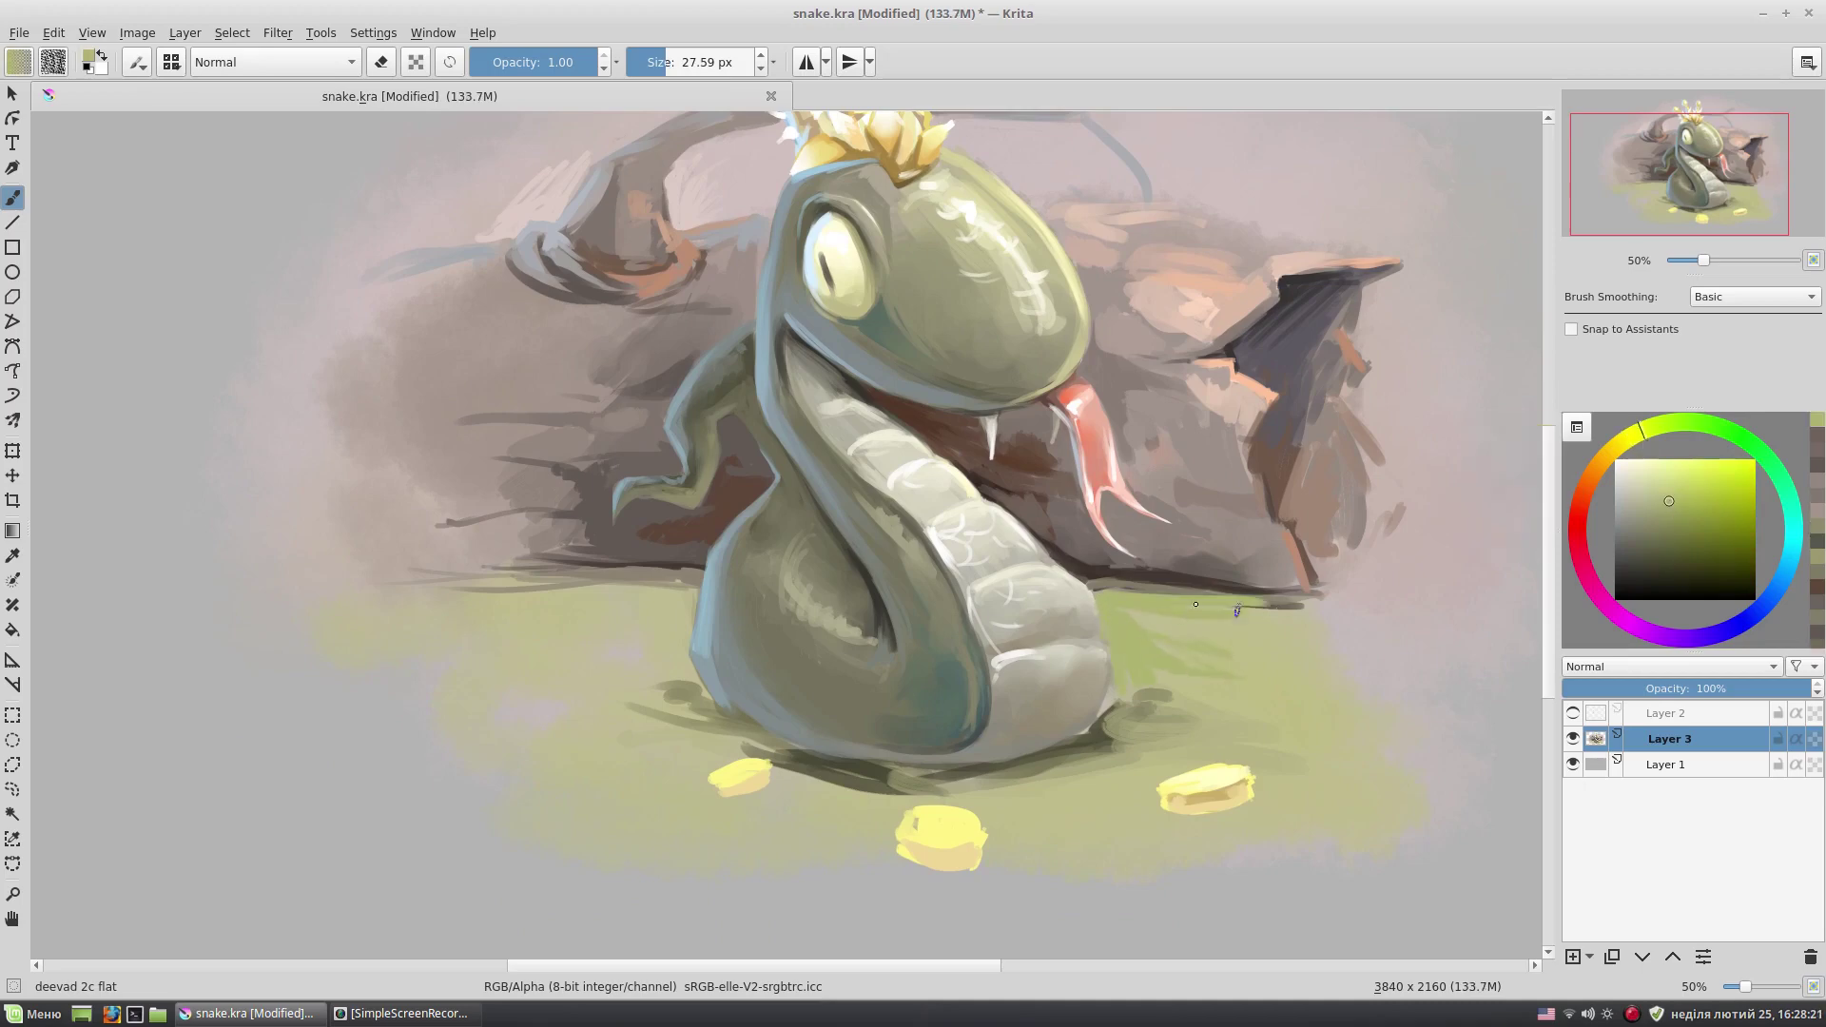
pyautogui.click(1647, 500)
pyautogui.hotkey('ctrl', 'z')
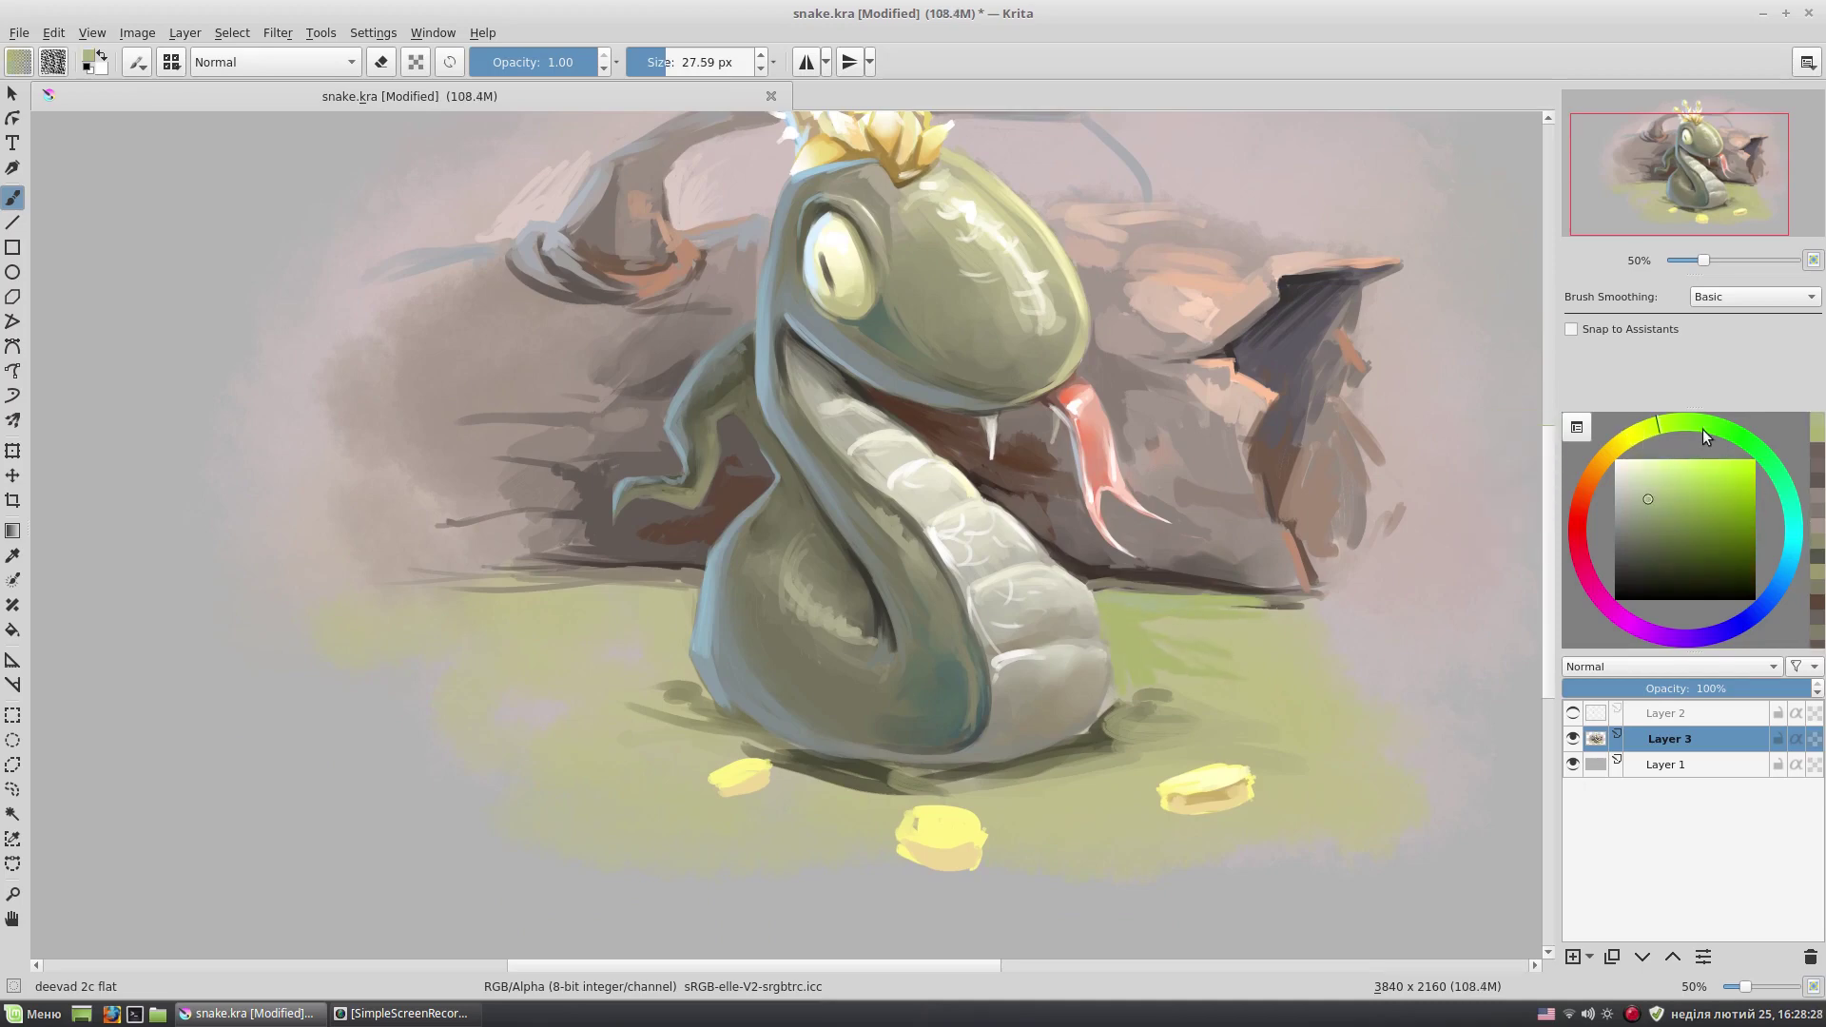
pyautogui.moveTo(1699, 427); pyautogui.dragTo(1790, 505)
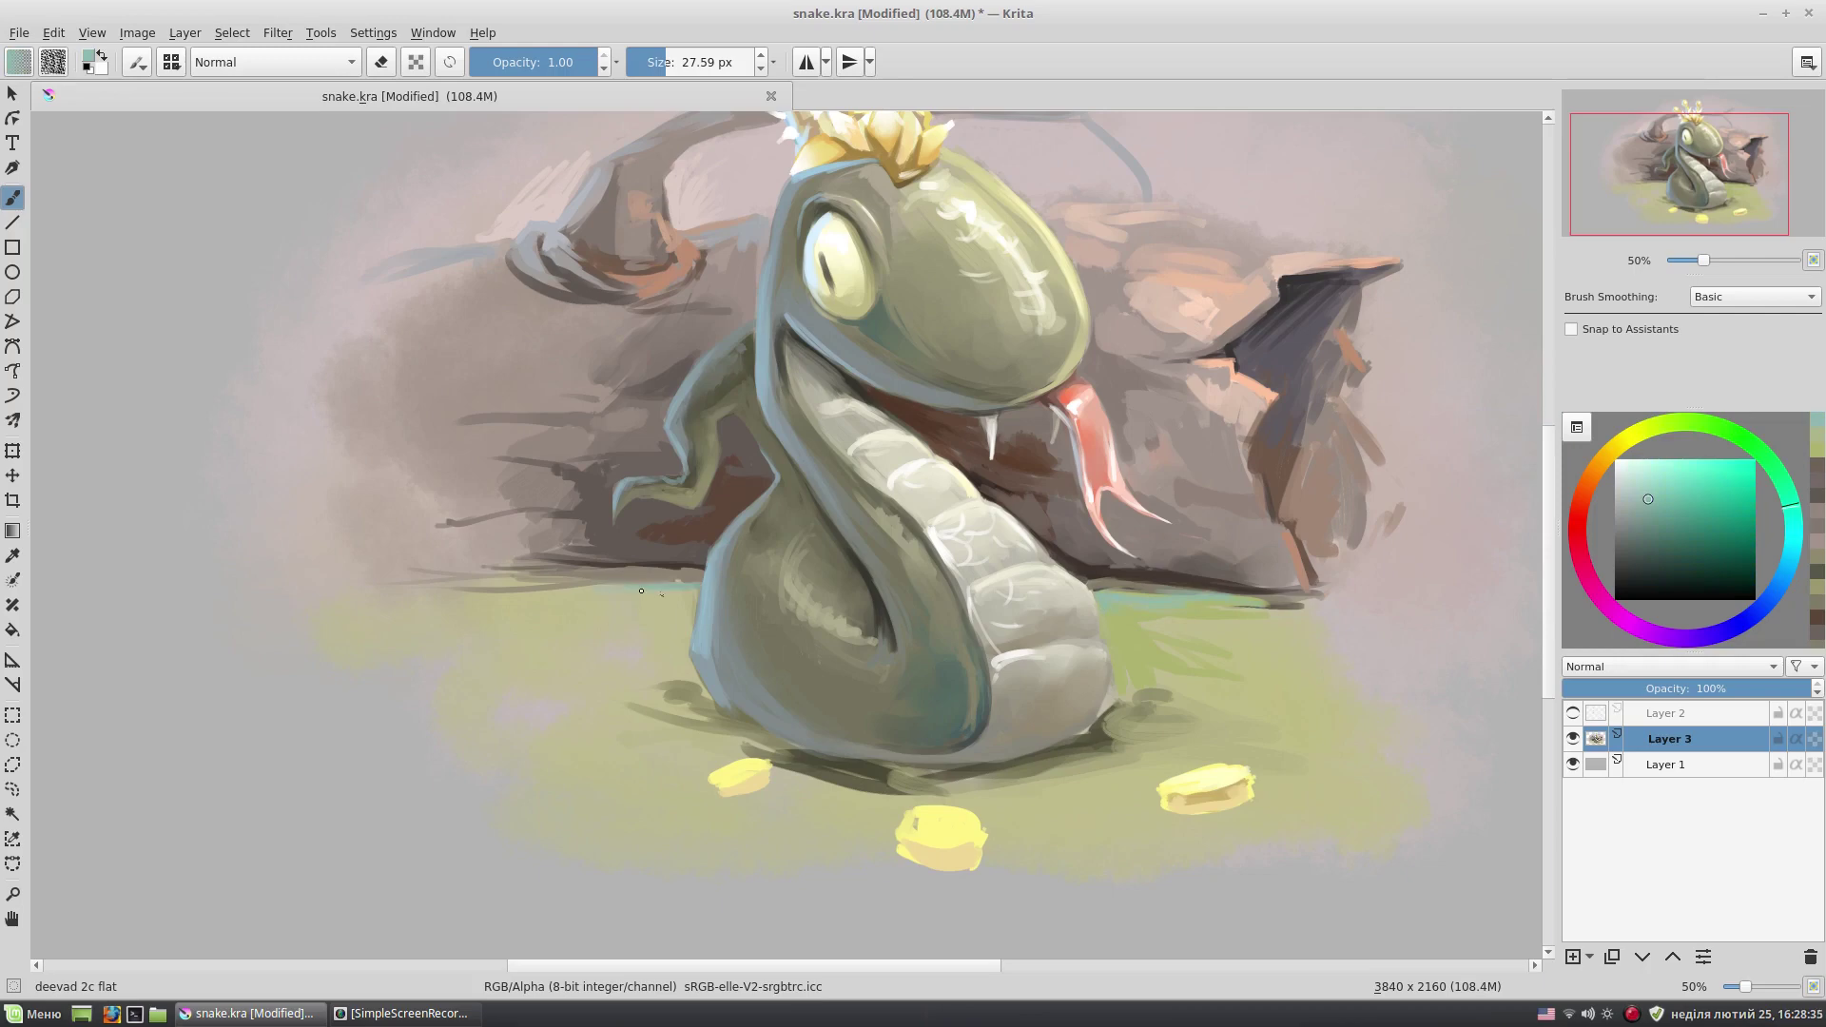
# - Sample grass colours and shade the snake's lower edge in dark yellow-green
pyautogui.keyDown('ctrl'); pyautogui.click(1152, 664); pyautogui.keyUp('ctrl')
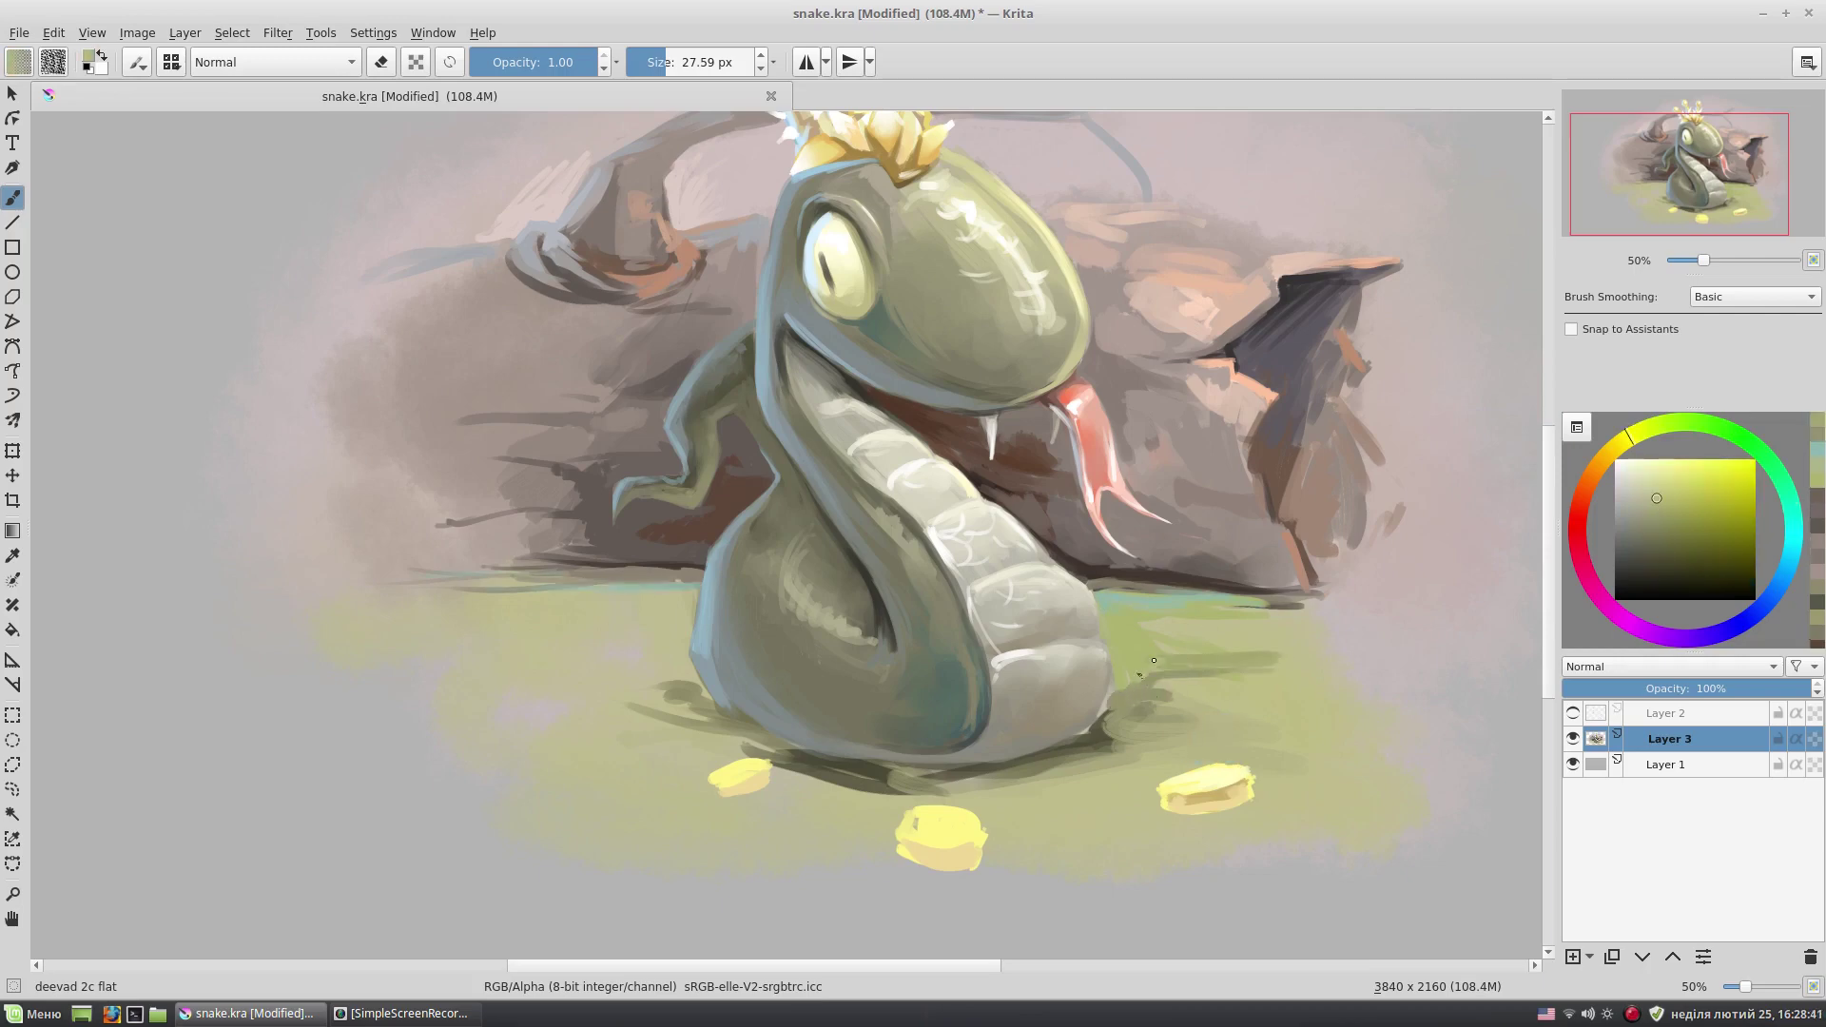
pyautogui.keyDown('ctrl'); pyautogui.click(1103, 674); pyautogui.keyUp('ctrl')
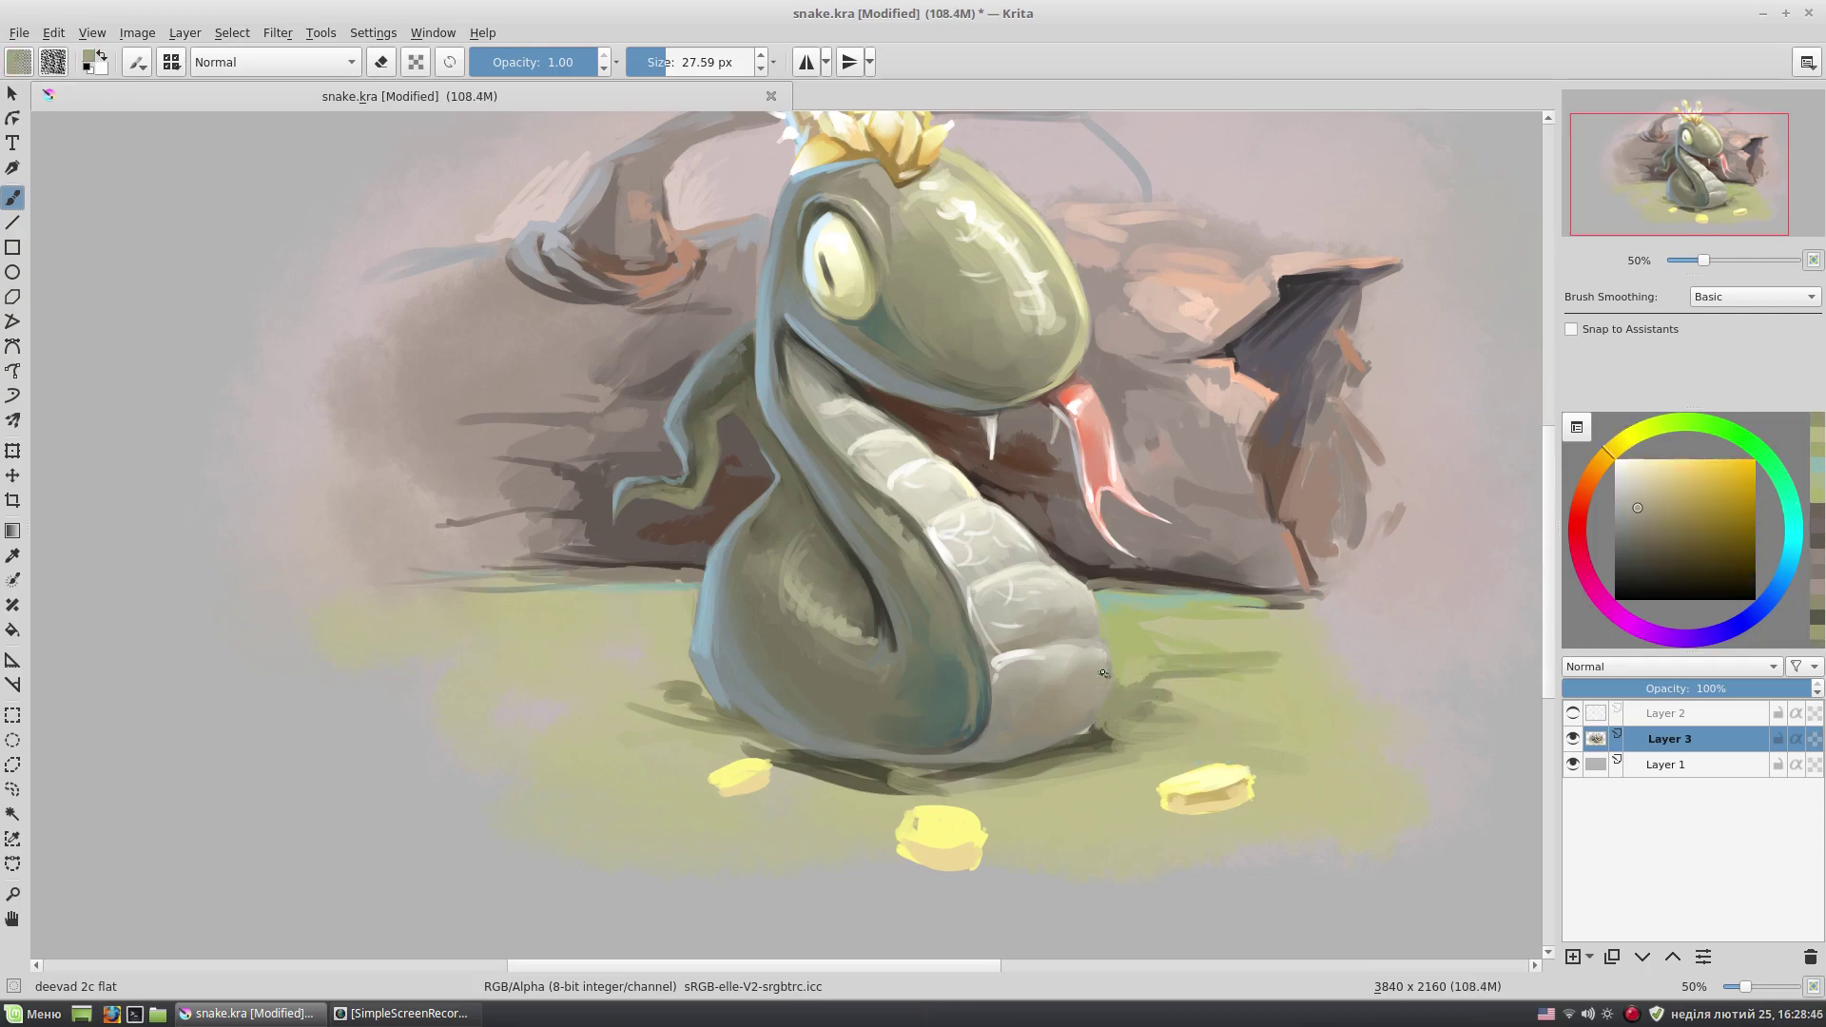
pyautogui.keyDown('ctrl'); pyautogui.click(1078, 725); pyautogui.keyUp('ctrl')
pyautogui.moveTo(1103, 728)
pyautogui.mouseDown()
pyautogui.moveTo(1166, 742)
pyautogui.moveTo(1096, 730)
pyautogui.mouseUp()
pyautogui.keyDown('ctrl'); pyautogui.click(1208, 656); pyautogui.keyUp('ctrl')
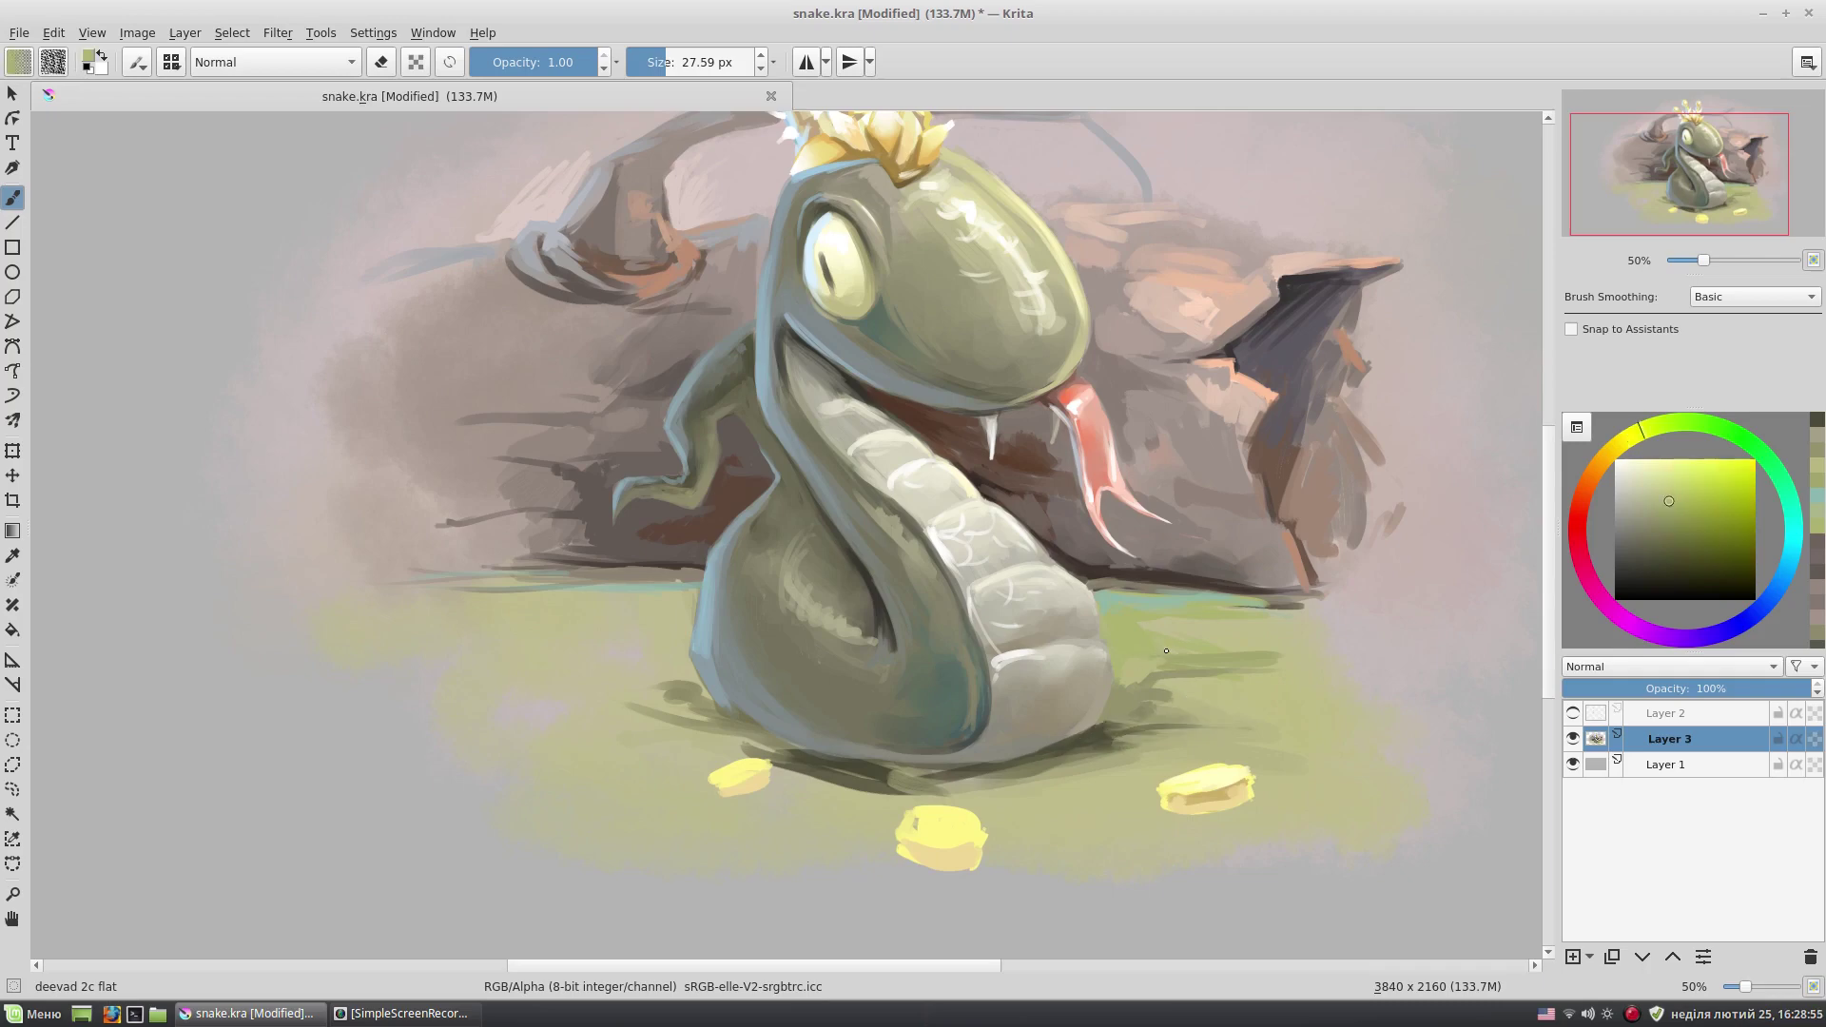
# - Paint dark shadow strokes under the snake and beside the right coin
pyautogui.moveTo(1297, 615); pyautogui.dragTo(1266, 575)
pyautogui.keyDown('ctrl'); pyautogui.click(884, 732); pyautogui.keyUp('ctrl')
pyautogui.moveTo(919, 725); pyautogui.dragTo(853, 725)
pyautogui.moveTo(1024, 747); pyautogui.dragTo(770, 746)
pyautogui.moveTo(1130, 785); pyautogui.dragTo(1237, 756)
pyautogui.moveTo(1312, 558); pyautogui.dragTo(1300, 575)
# - Paint a light rim along the snake's bottom edge with the deevad 2c flat brush
pyautogui.keyDown('ctrl'); pyautogui.click(1073, 671); pyautogui.keyUp('ctrl')
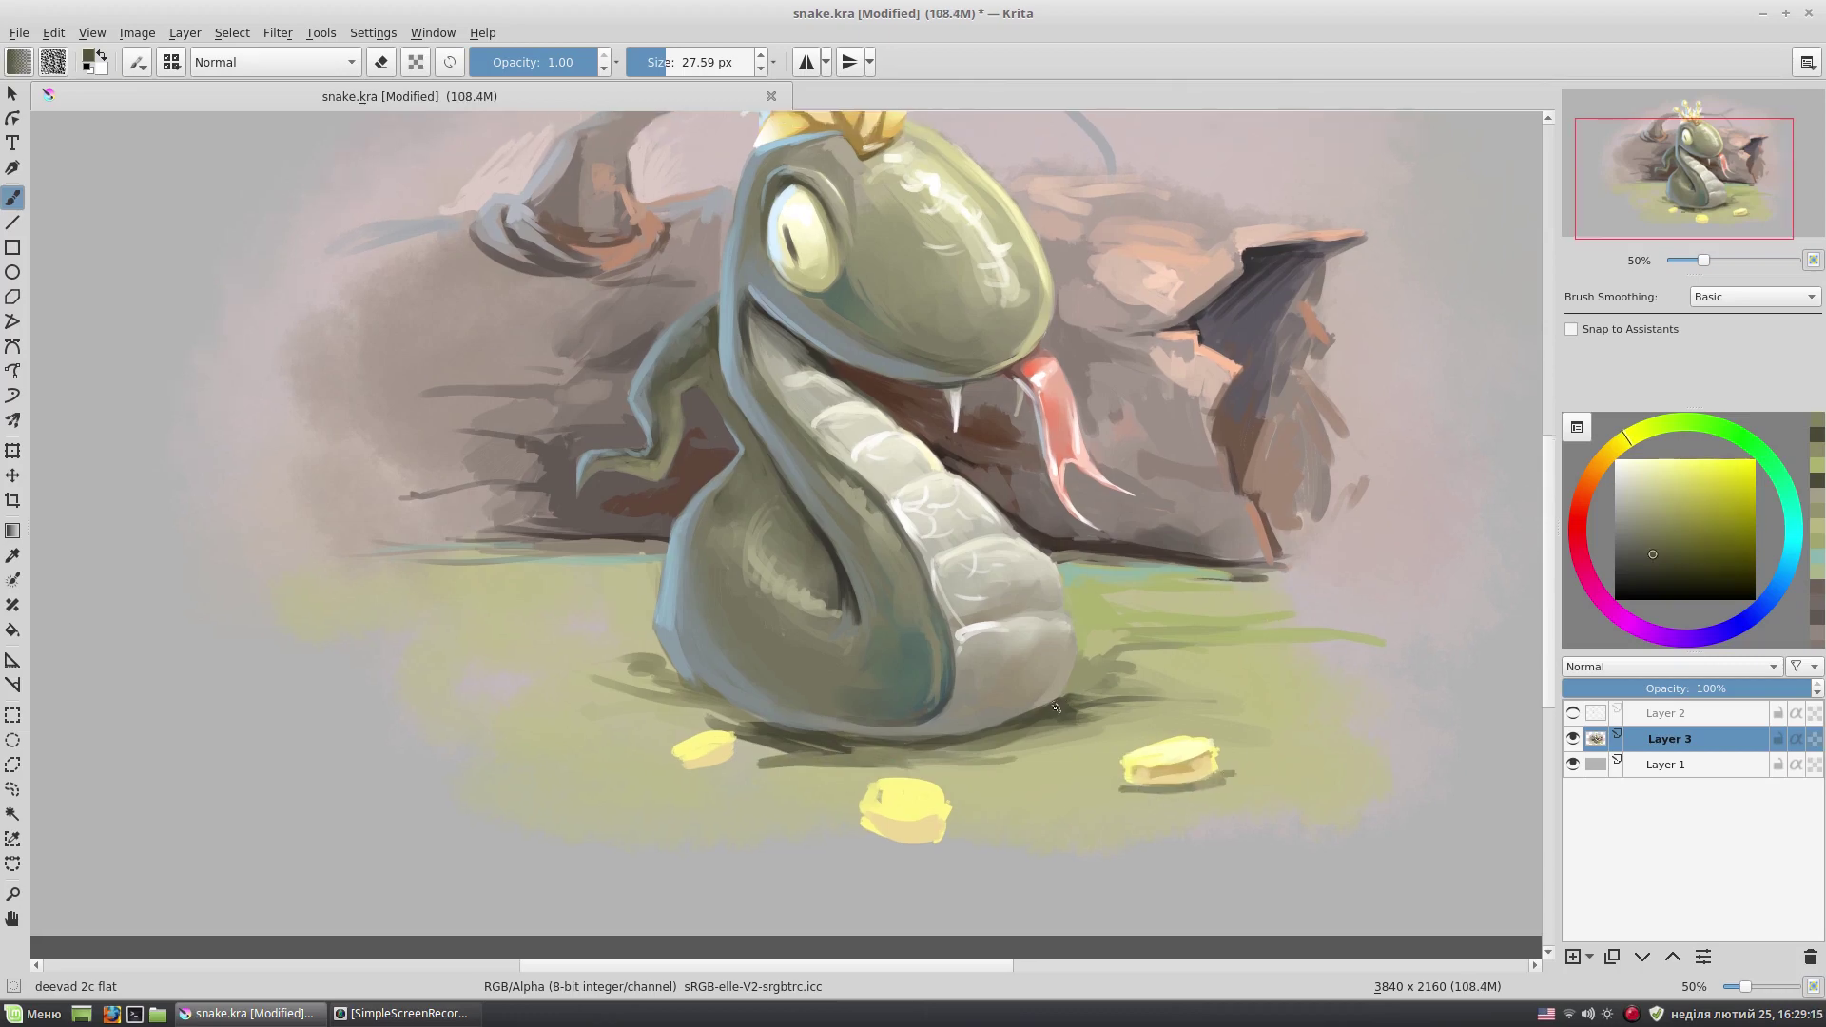
pyautogui.keyDown('ctrl'); pyautogui.click(1059, 694); pyautogui.keyUp('ctrl')
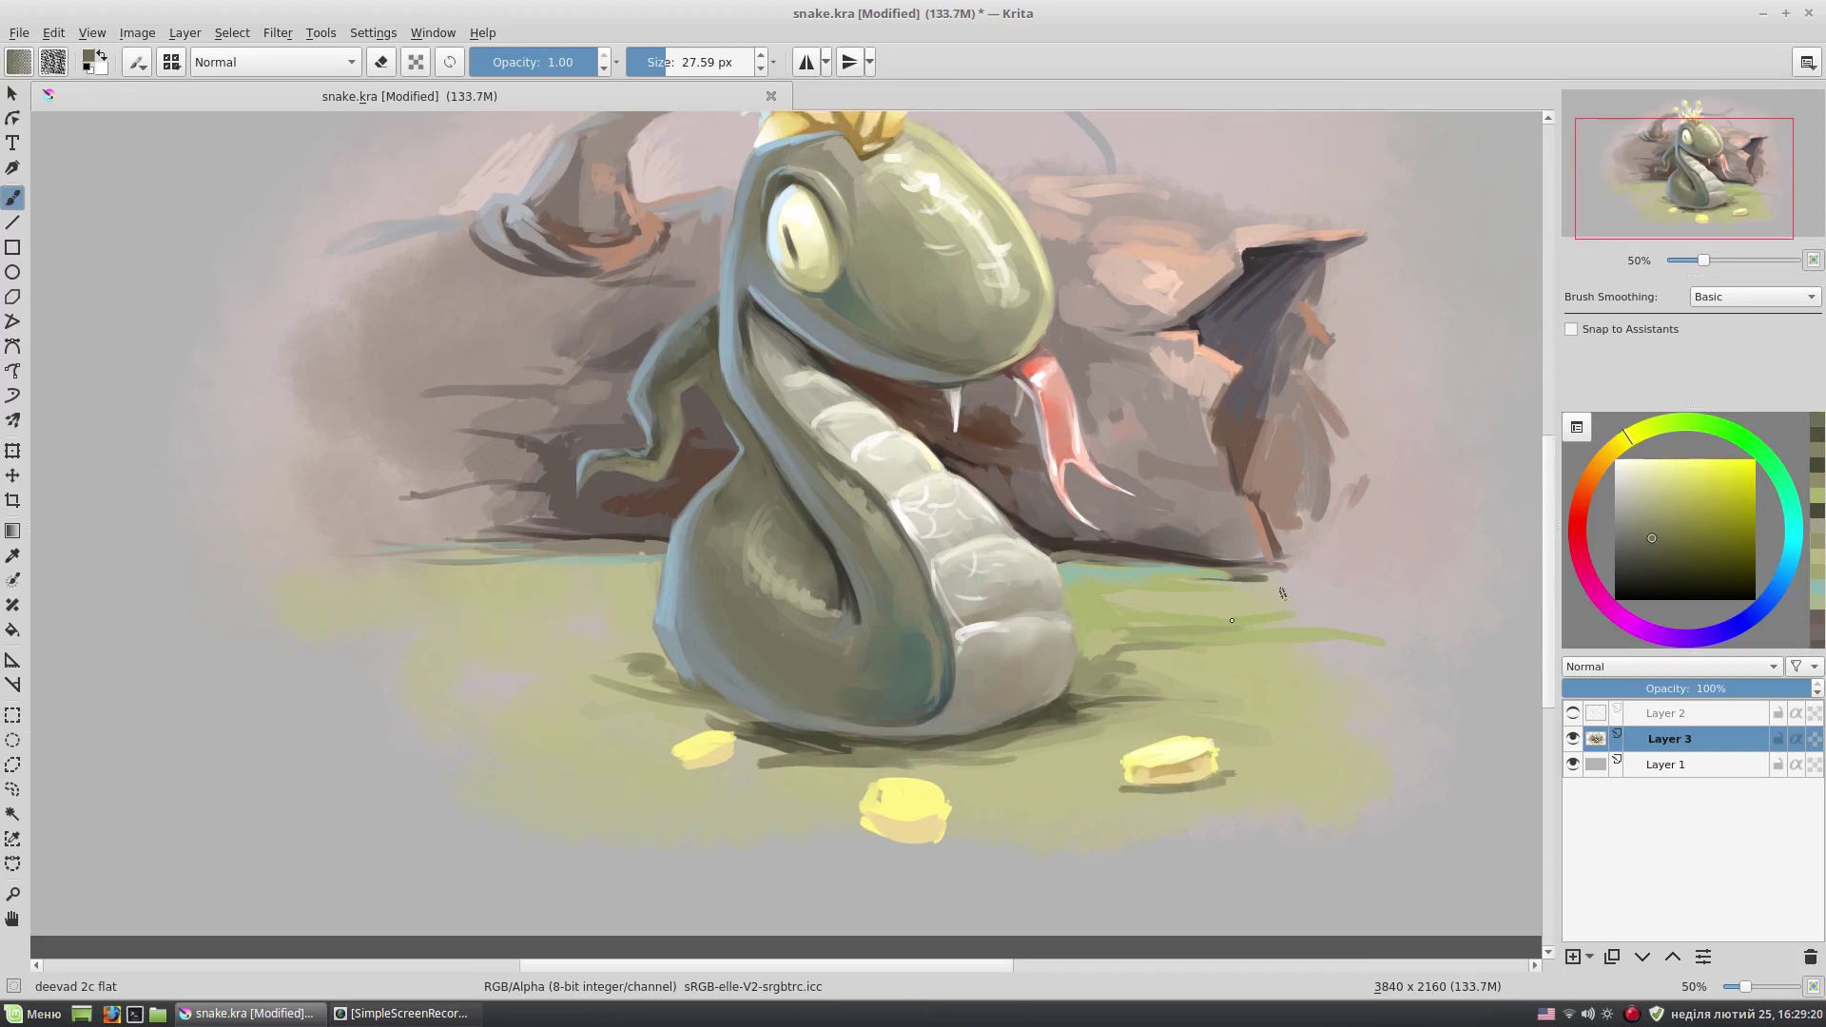
pyautogui.keyDown('ctrl'); pyautogui.click(1057, 687); pyautogui.keyUp('ctrl')
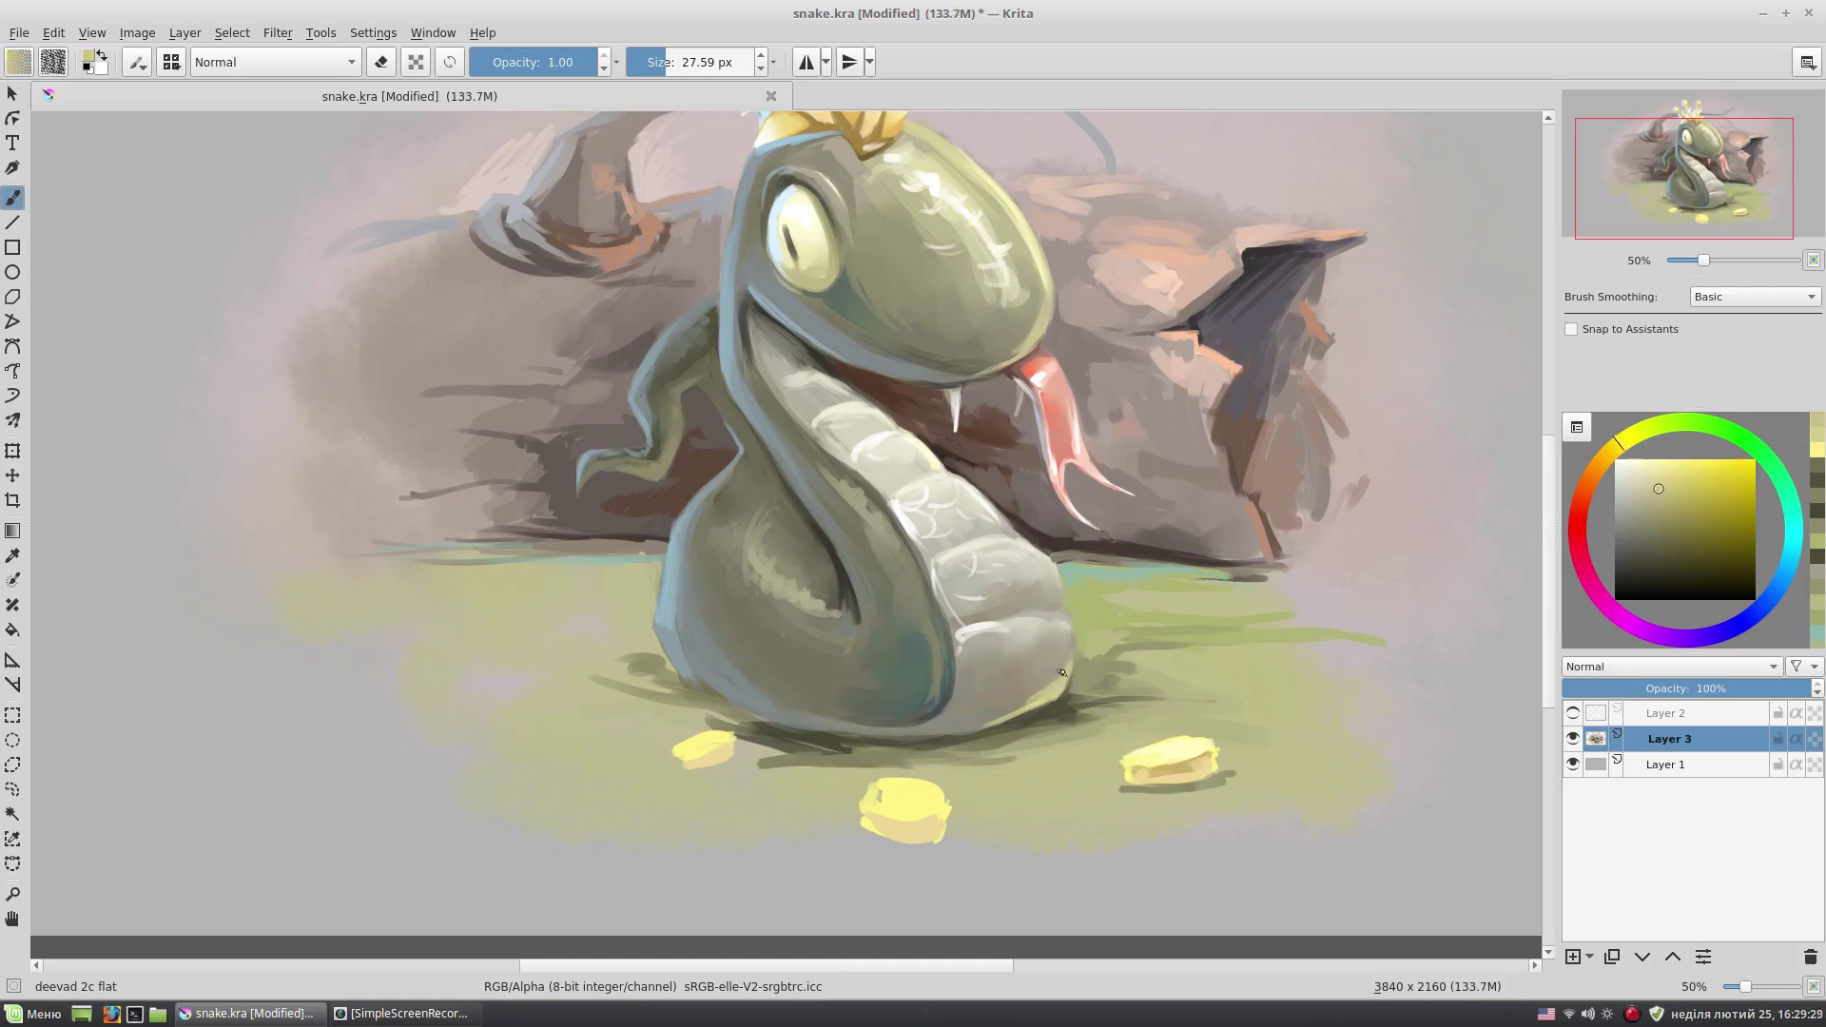
pyautogui.rightClick(1082, 608)
pyautogui.click(1122, 709)
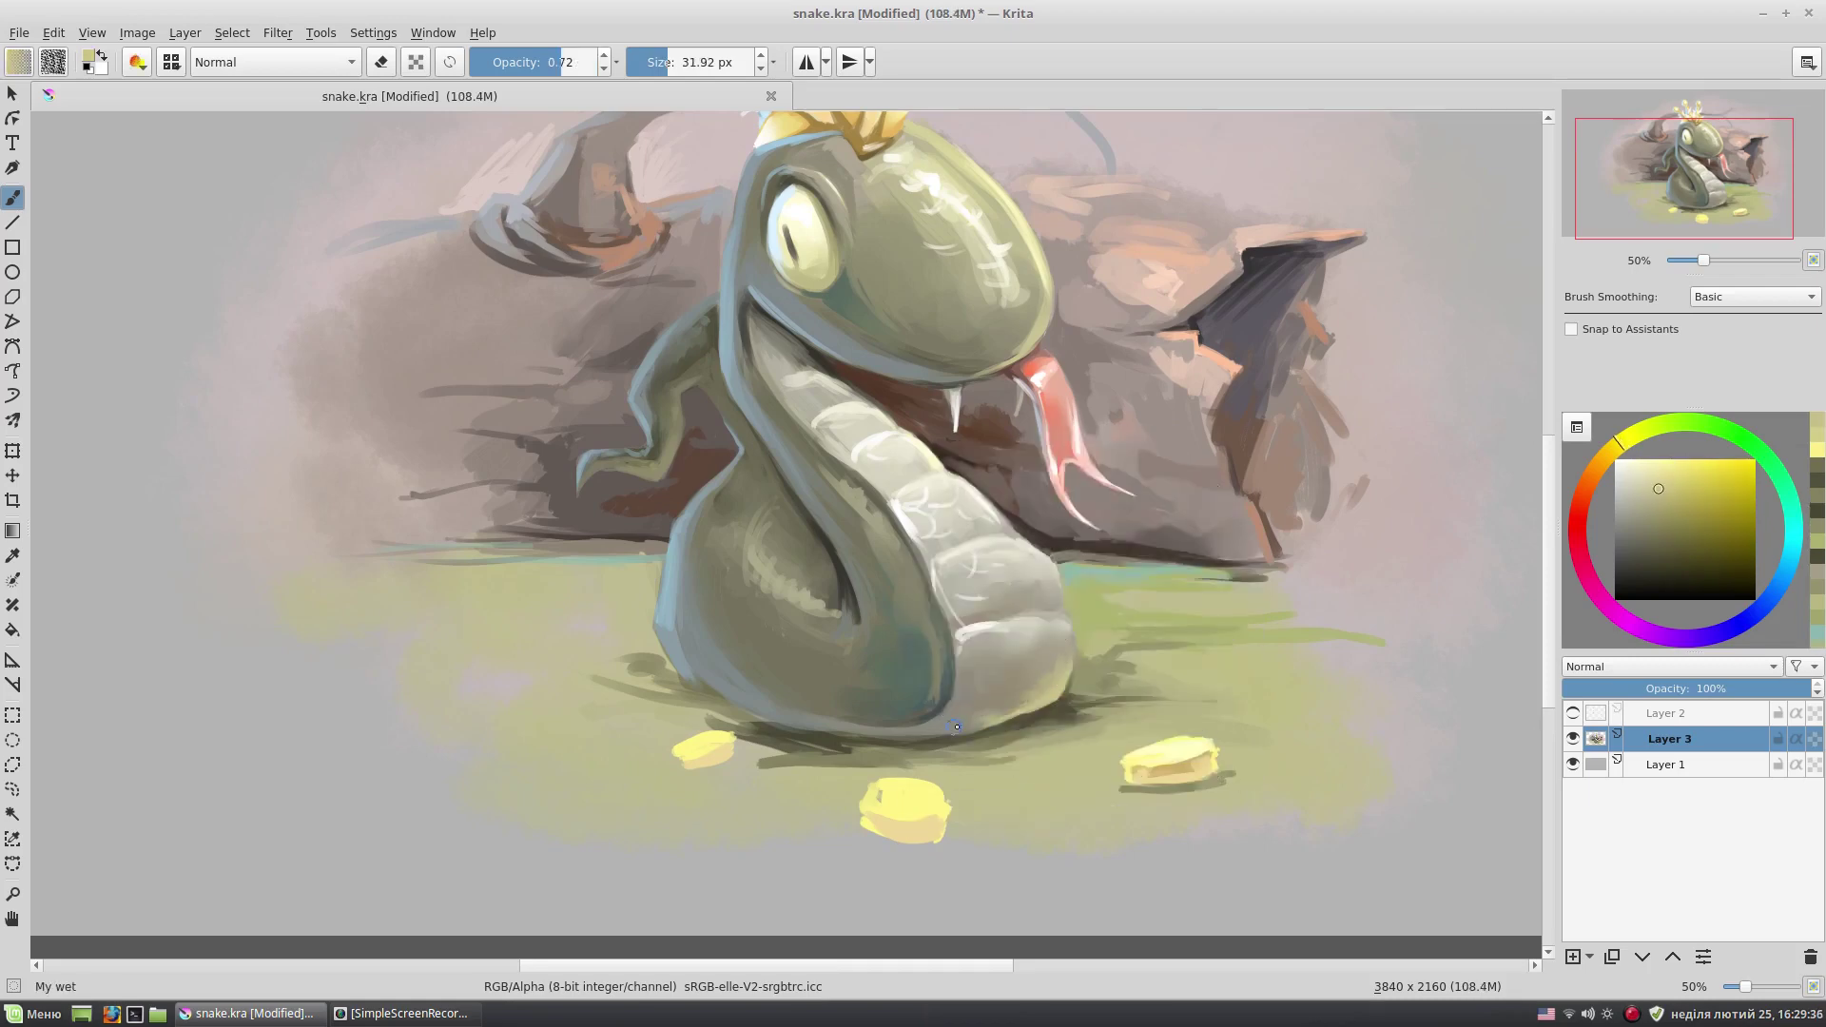
pyautogui.rightClick(1025, 639)
pyautogui.click(869, 740)
pyautogui.moveTo(774, 725); pyautogui.dragTo(985, 721)
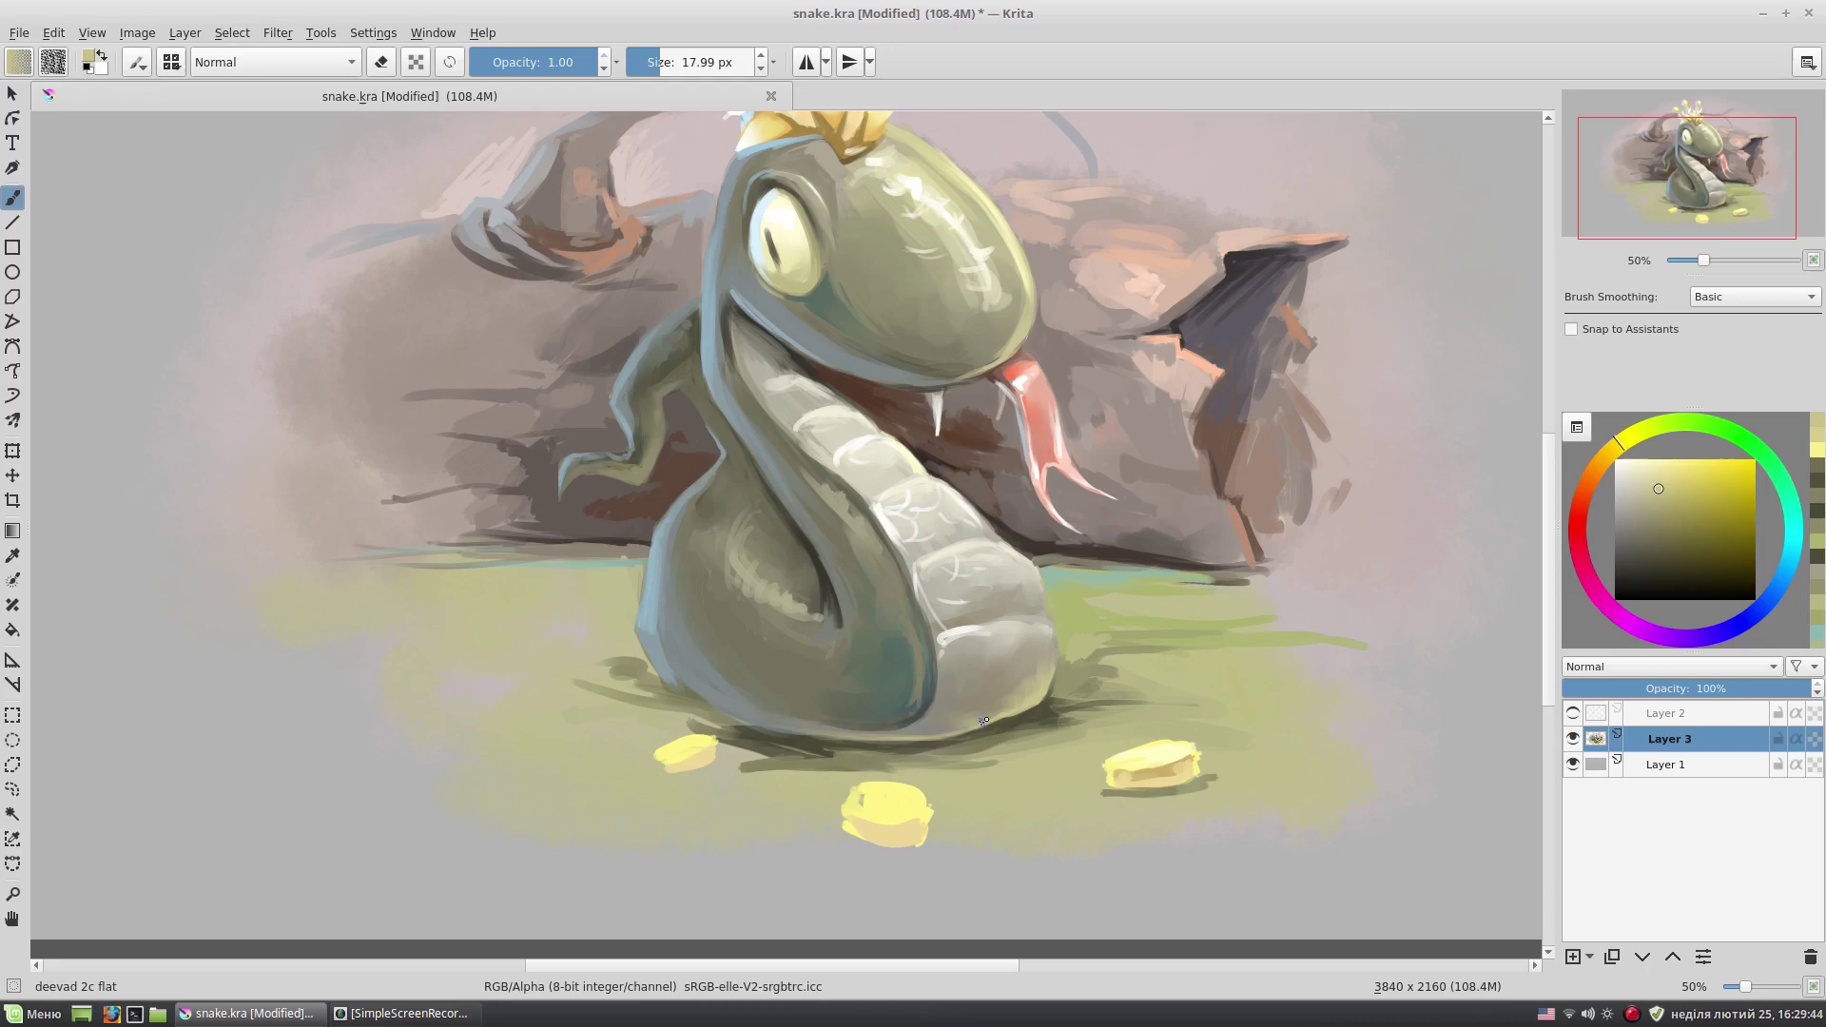
# - Darken the lower coin's bottom edge and deepen shadows along the snake's base and left coin
pyautogui.keyDown('ctrl'); pyautogui.click(902, 810); pyautogui.keyUp('ctrl')
pyautogui.keyDown('ctrl'); pyautogui.click(851, 797); pyautogui.keyUp('ctrl')
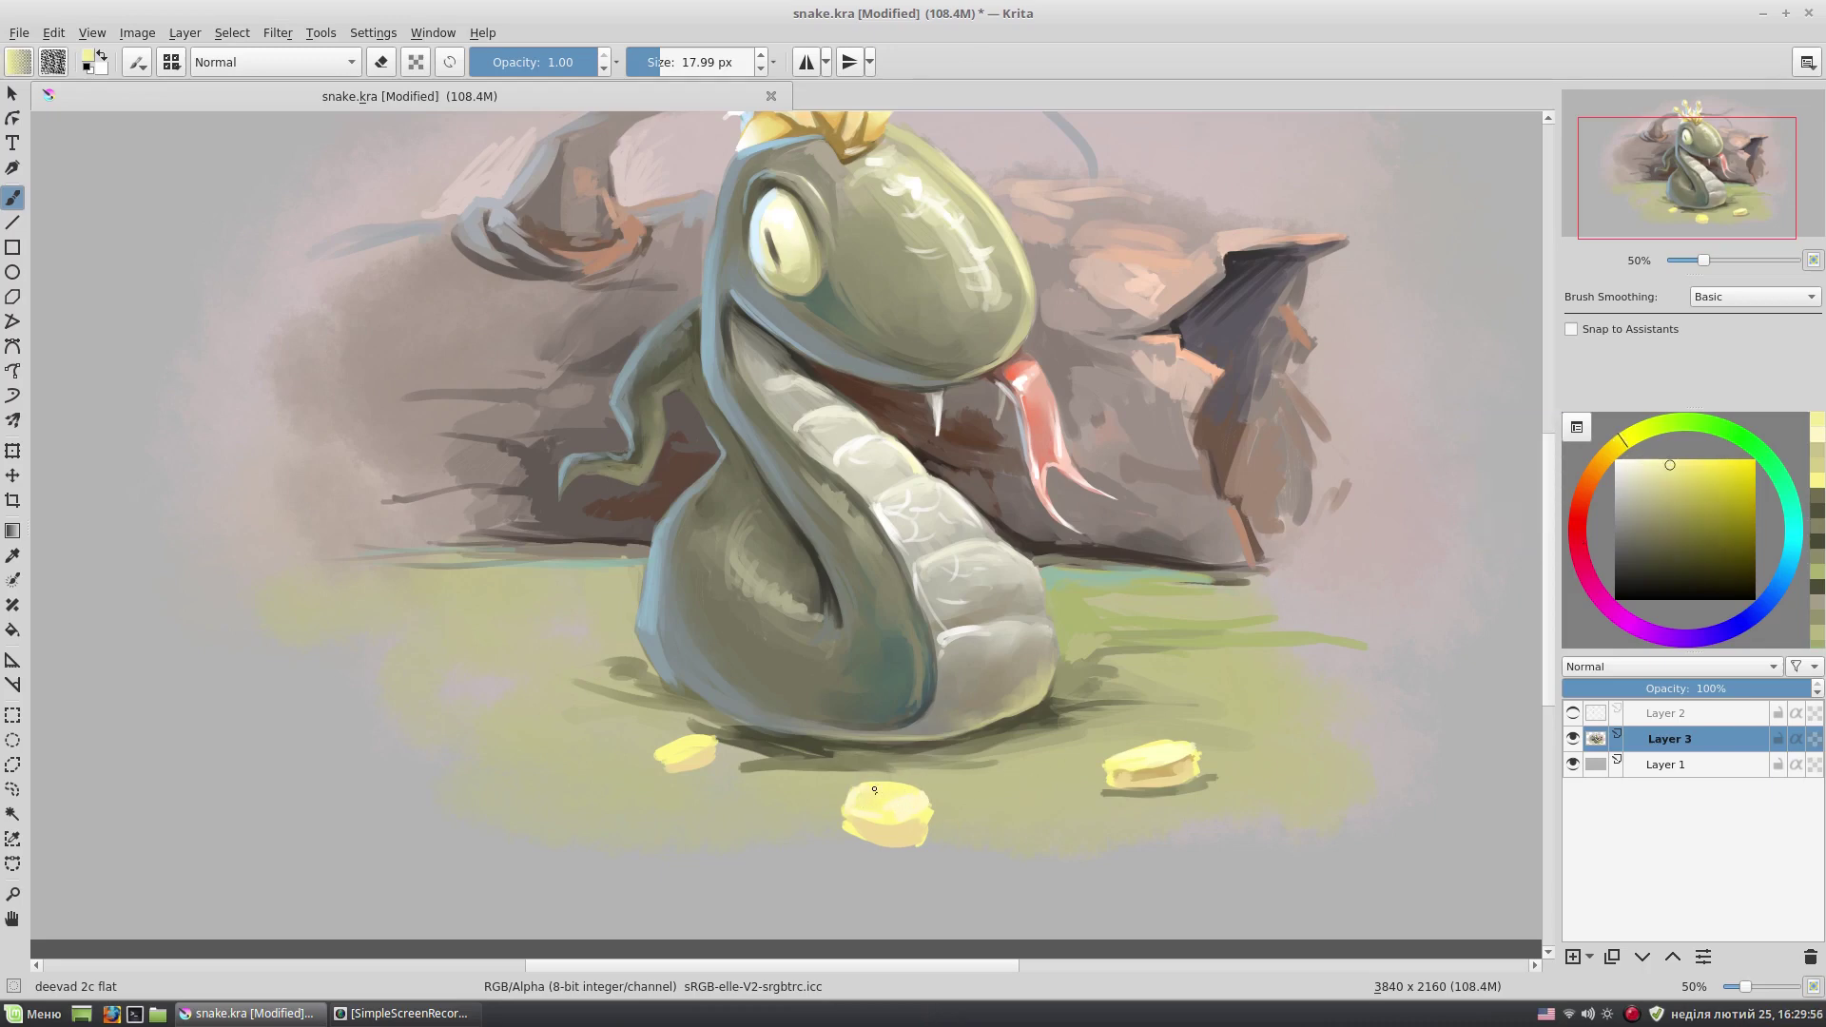
pyautogui.keyDown('ctrl'); pyautogui.click(1042, 797); pyautogui.keyUp('ctrl')
pyautogui.moveTo(890, 844); pyautogui.dragTo(942, 840)
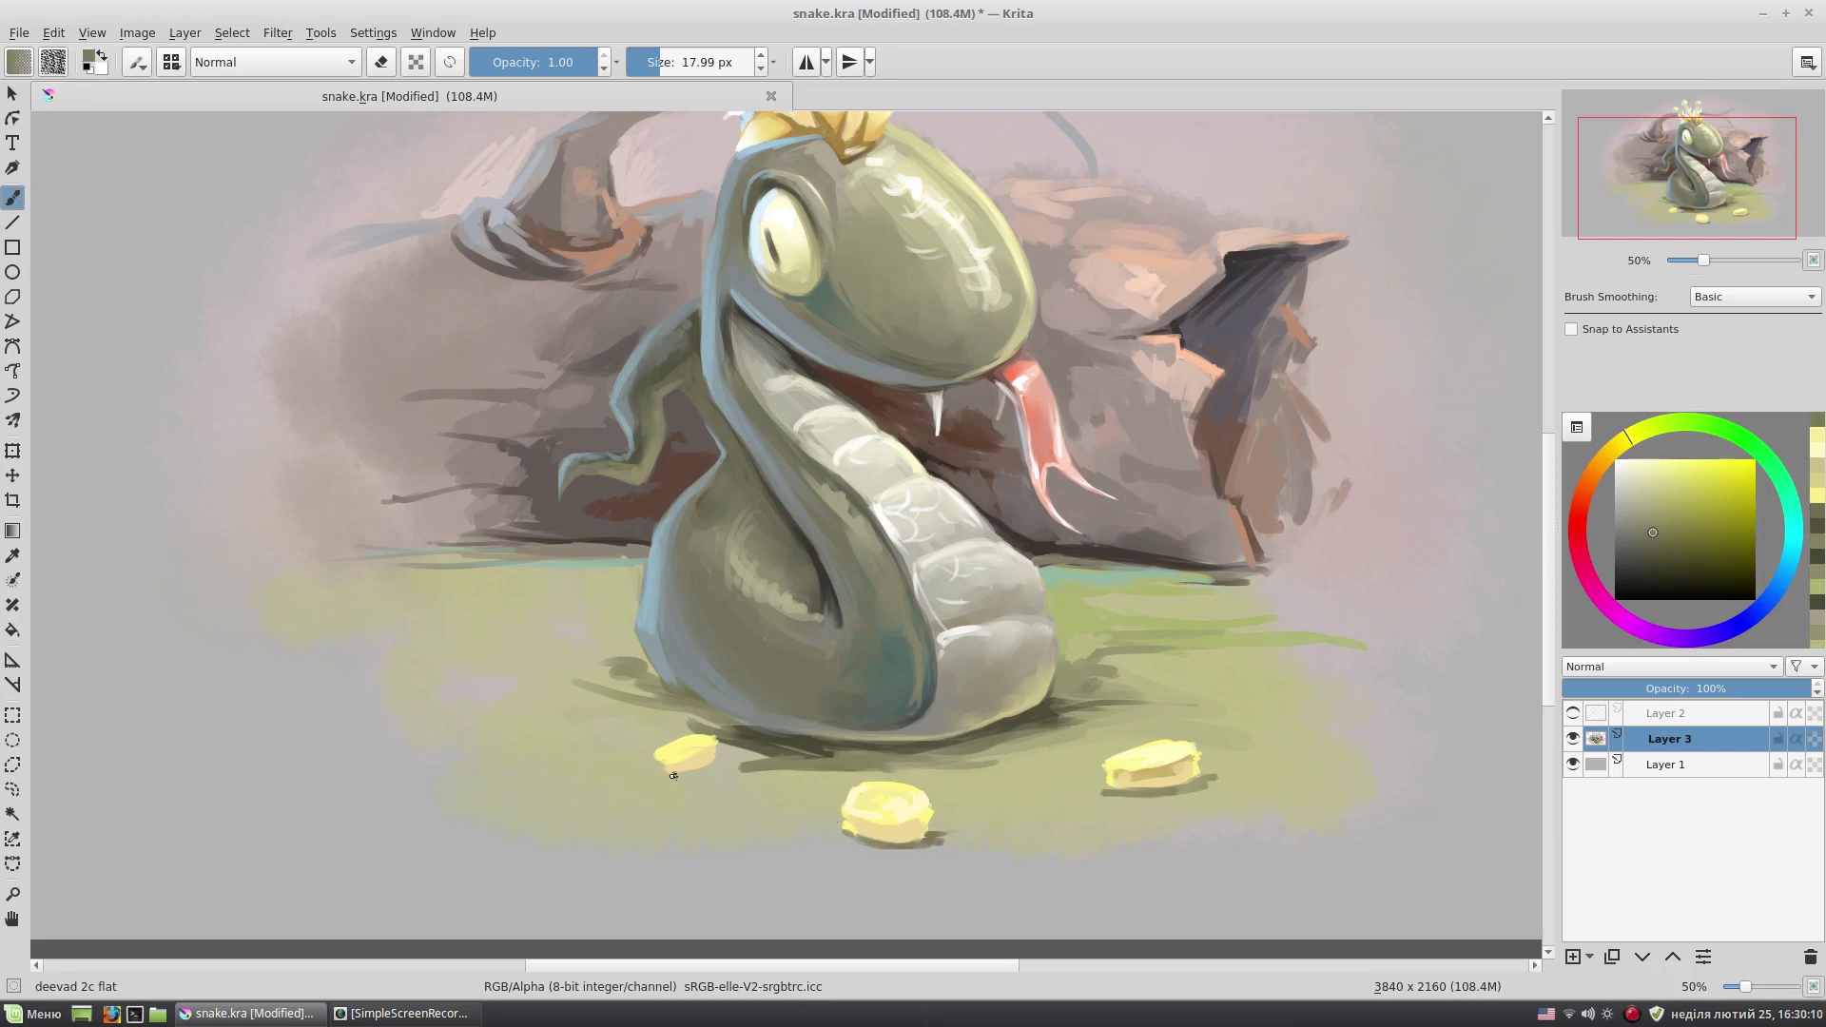
pyautogui.moveTo(723, 752)
pyautogui.mouseDown()
pyautogui.moveTo(766, 754)
pyautogui.moveTo(589, 706)
pyautogui.moveTo(809, 733)
pyautogui.moveTo(634, 685)
pyautogui.mouseUp()
pyautogui.keyDown('ctrl'); pyautogui.click(770, 756); pyautogui.keyUp('ctrl')
pyautogui.keyDown('ctrl'); pyautogui.click(745, 699); pyautogui.keyUp('ctrl')
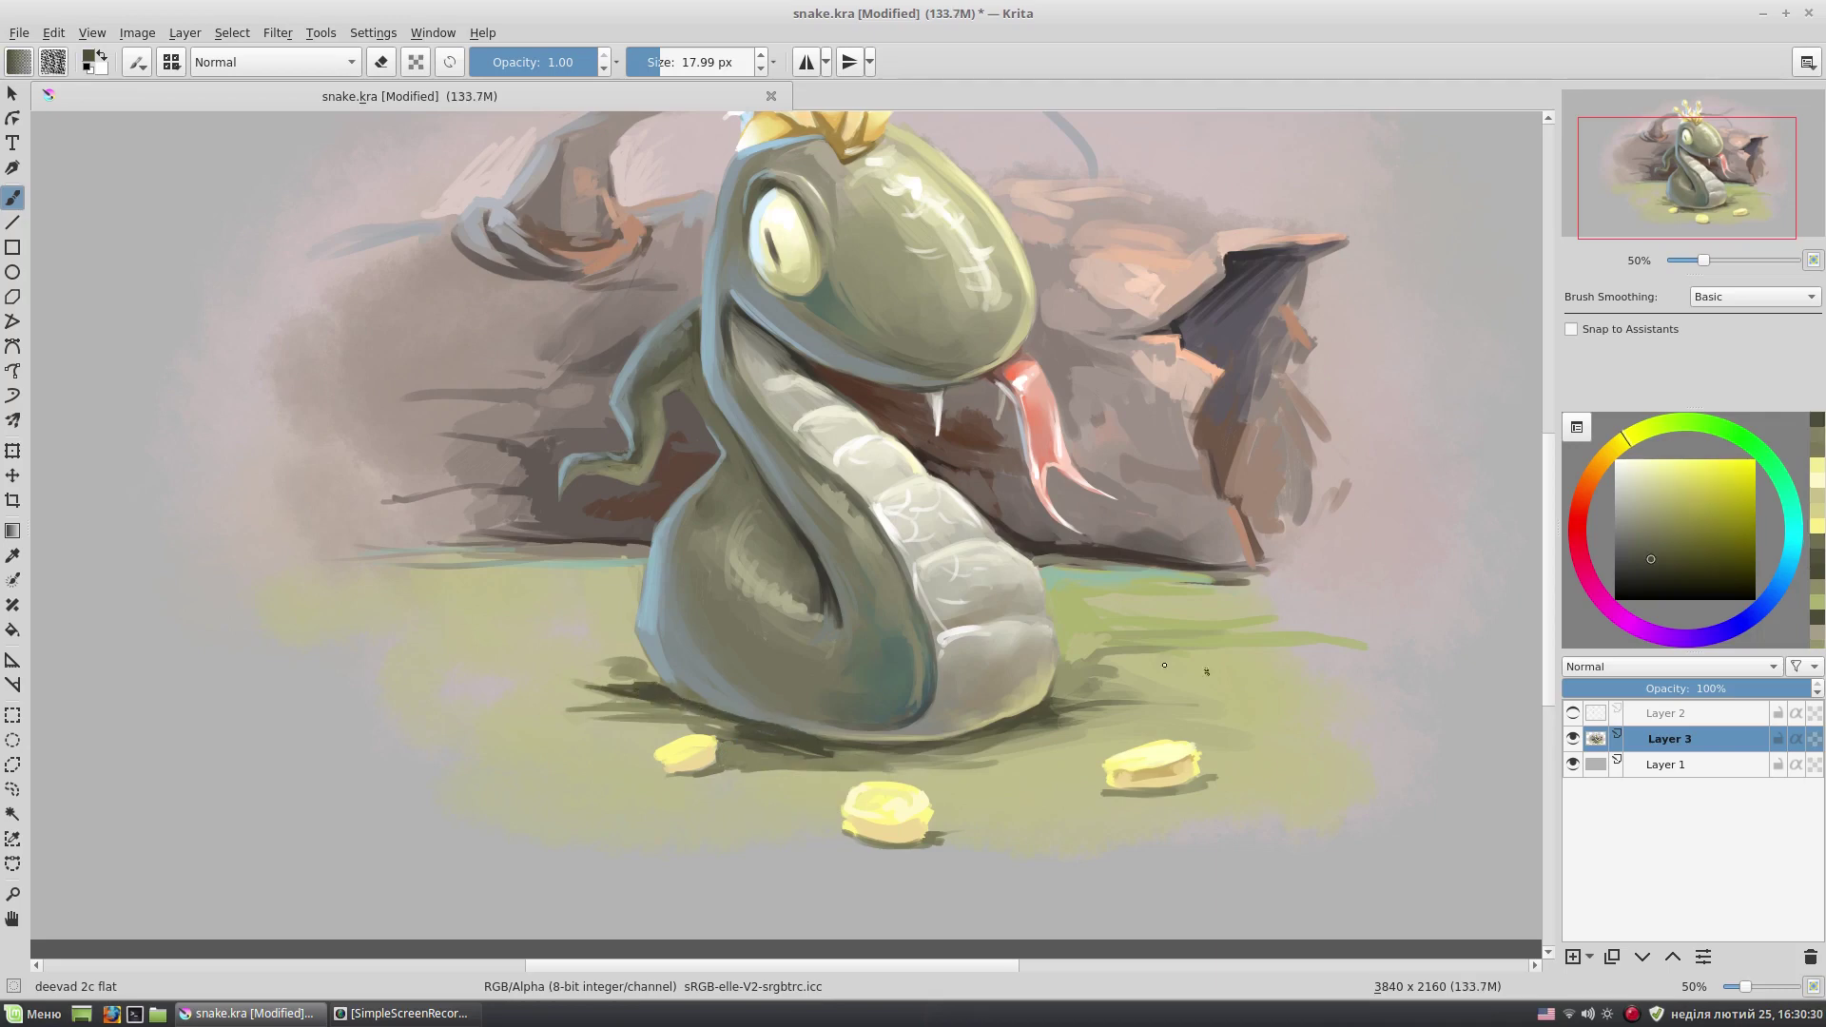
pyautogui.moveTo(1155, 618); pyautogui.dragTo(1141, 607)
pyautogui.keyDown('ctrl'); pyautogui.click(556, 608); pyautogui.keyUp('ctrl')
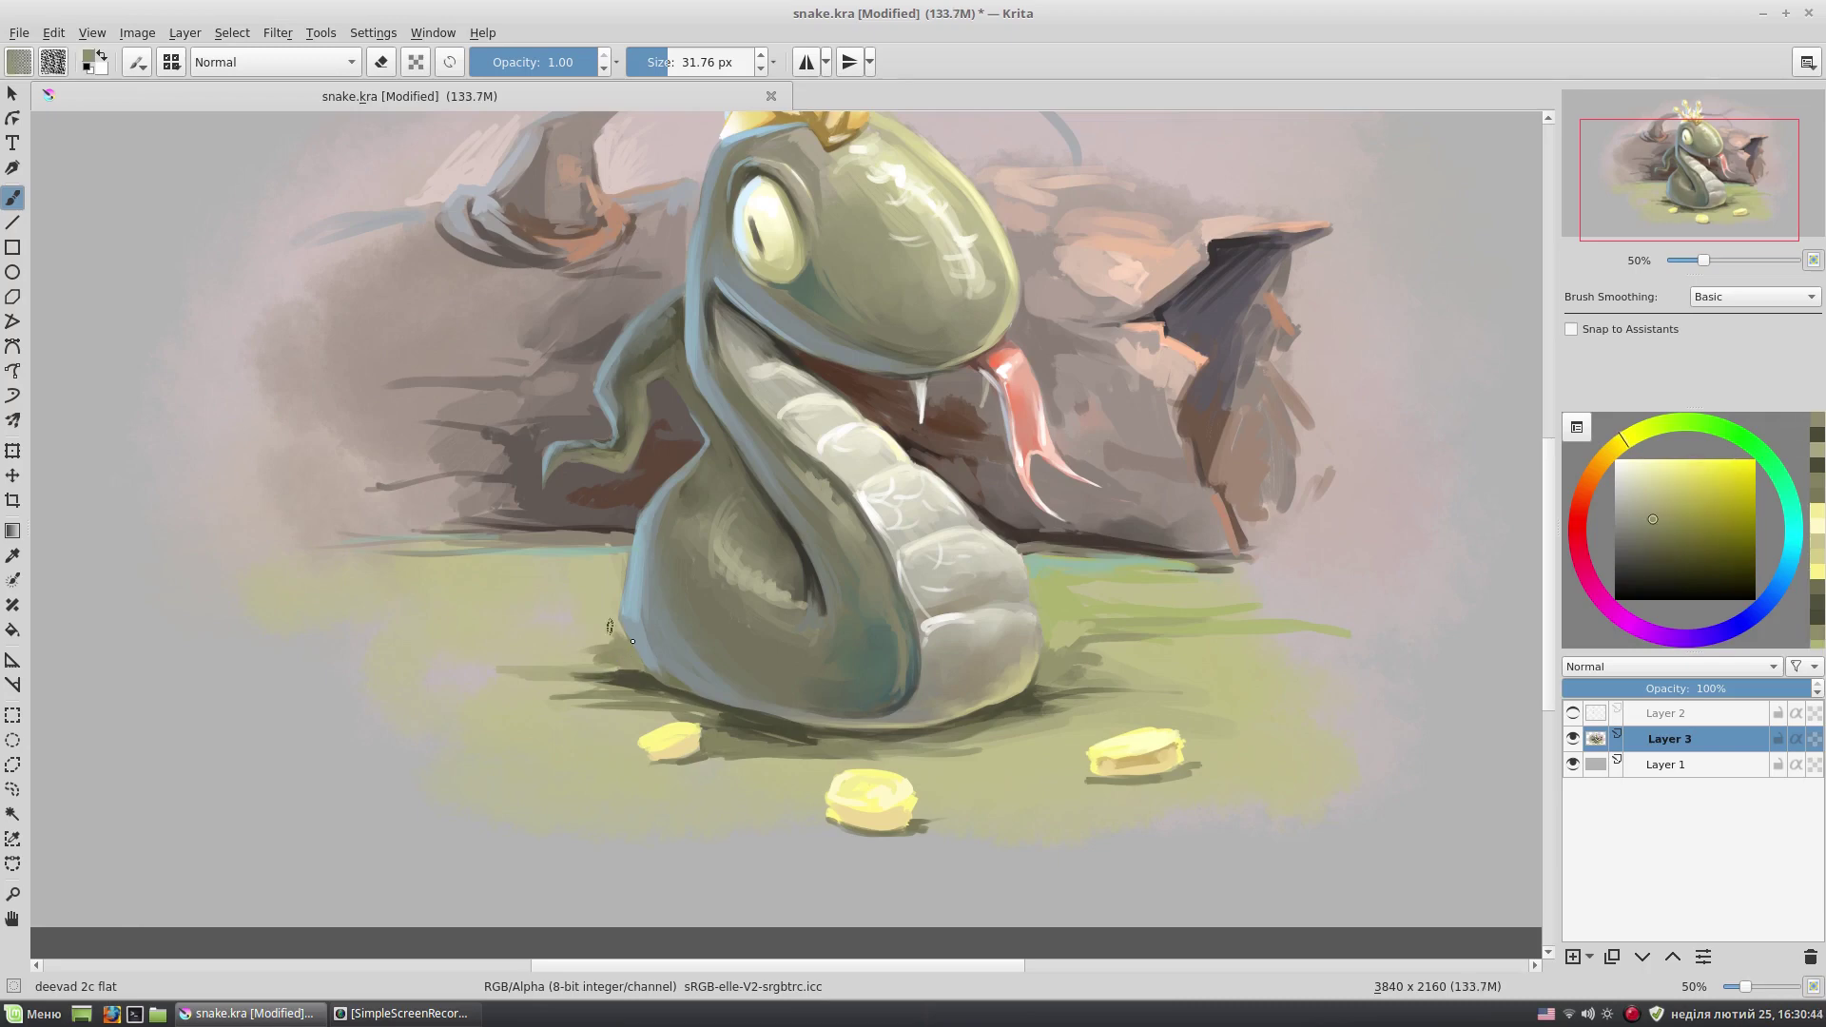
# - Paint horizontal yellow-green grass strokes on both sides of the snake
pyautogui.moveTo(1158, 575); pyautogui.dragTo(1146, 587)
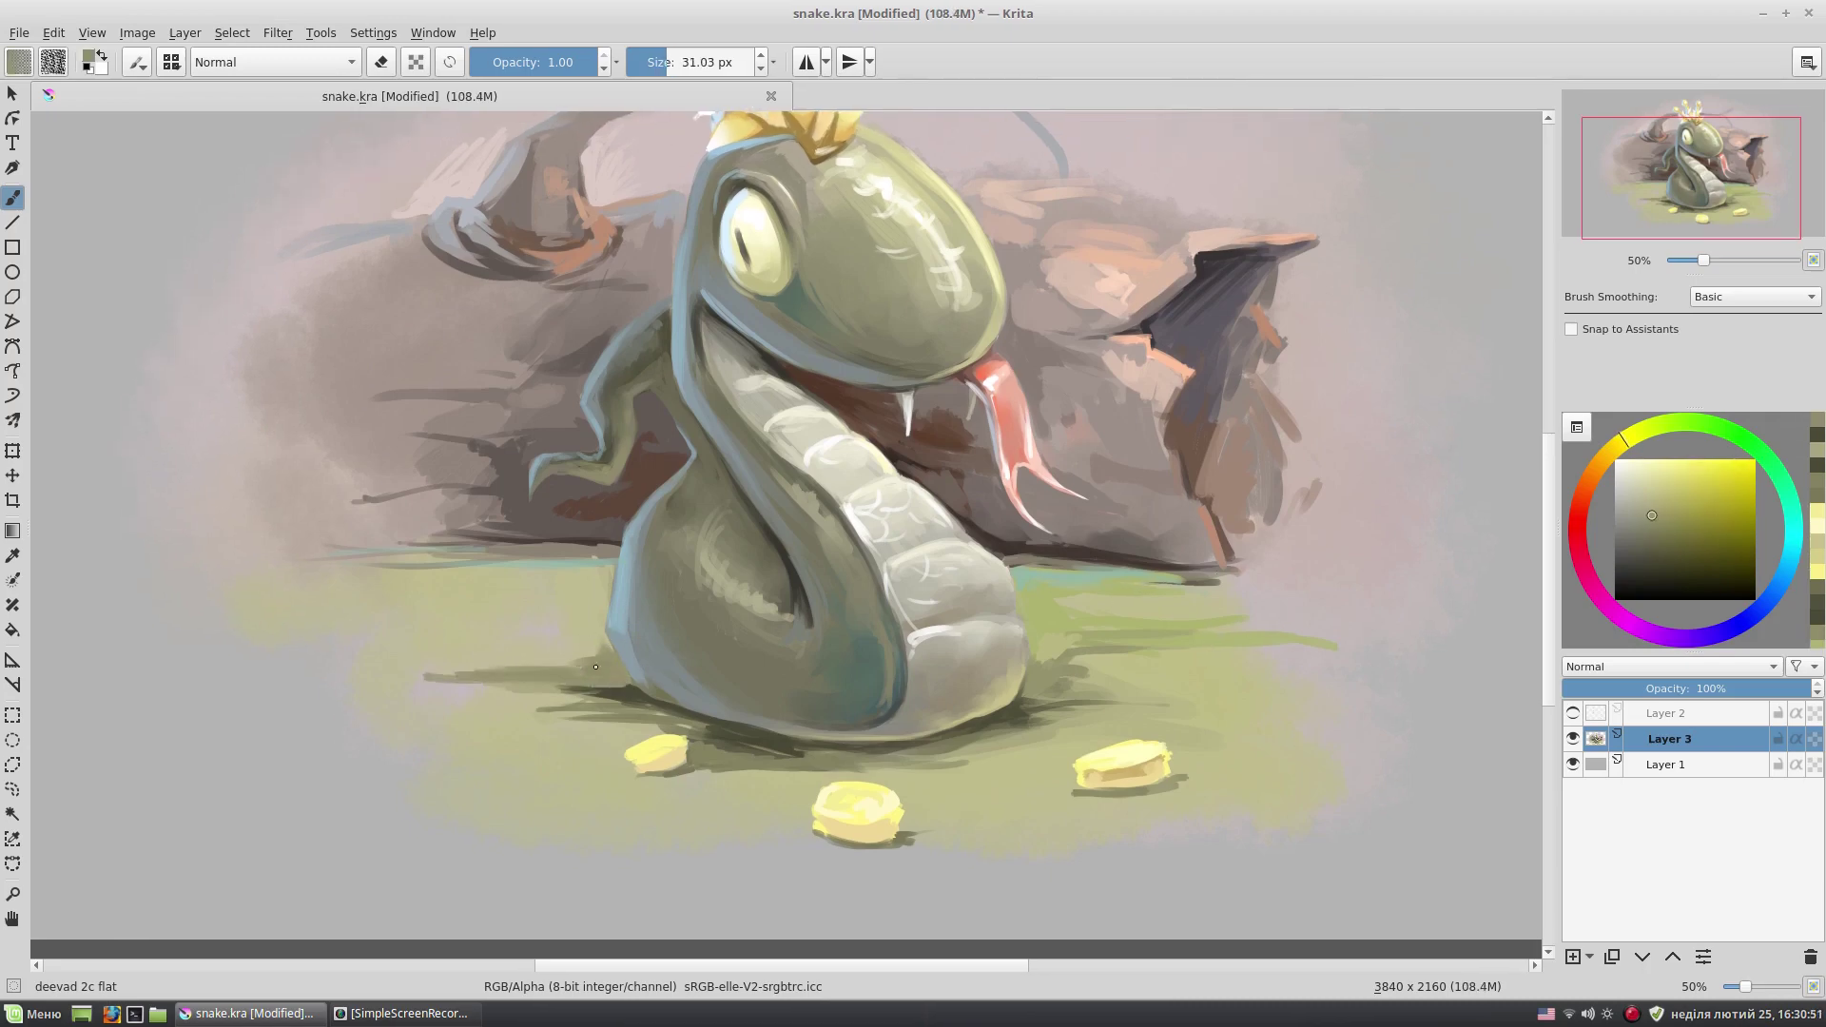
pyautogui.moveTo(607, 434); pyautogui.dragTo(575, 455)
pyautogui.moveTo(571, 623); pyautogui.dragTo(419, 601)
pyautogui.moveTo(548, 583); pyautogui.dragTo(432, 583)
pyautogui.moveTo(503, 640)
pyautogui.mouseDown()
pyautogui.moveTo(359, 642)
pyautogui.moveTo(354, 670)
pyautogui.mouseUp()
pyautogui.moveTo(1162, 616); pyautogui.dragTo(1041, 619)
pyautogui.moveTo(1677, 469); pyautogui.dragTo(1678, 459)
pyautogui.moveTo(528, 641); pyautogui.dragTo(347, 633)
pyautogui.moveTo(540, 597)
pyautogui.mouseDown()
pyautogui.moveTo(376, 600)
pyautogui.moveTo(535, 591)
pyautogui.moveTo(466, 607)
pyautogui.mouseUp()
pyautogui.moveTo(569, 680); pyautogui.dragTo(371, 662)
# - Layer lighter yellow and darker olive grass strokes over the left and lower-left ground
pyautogui.keyDown('ctrl'); pyautogui.click(633, 676); pyautogui.keyUp('ctrl')
pyautogui.keyDown('ctrl'); pyautogui.click(628, 685); pyautogui.keyUp('ctrl')
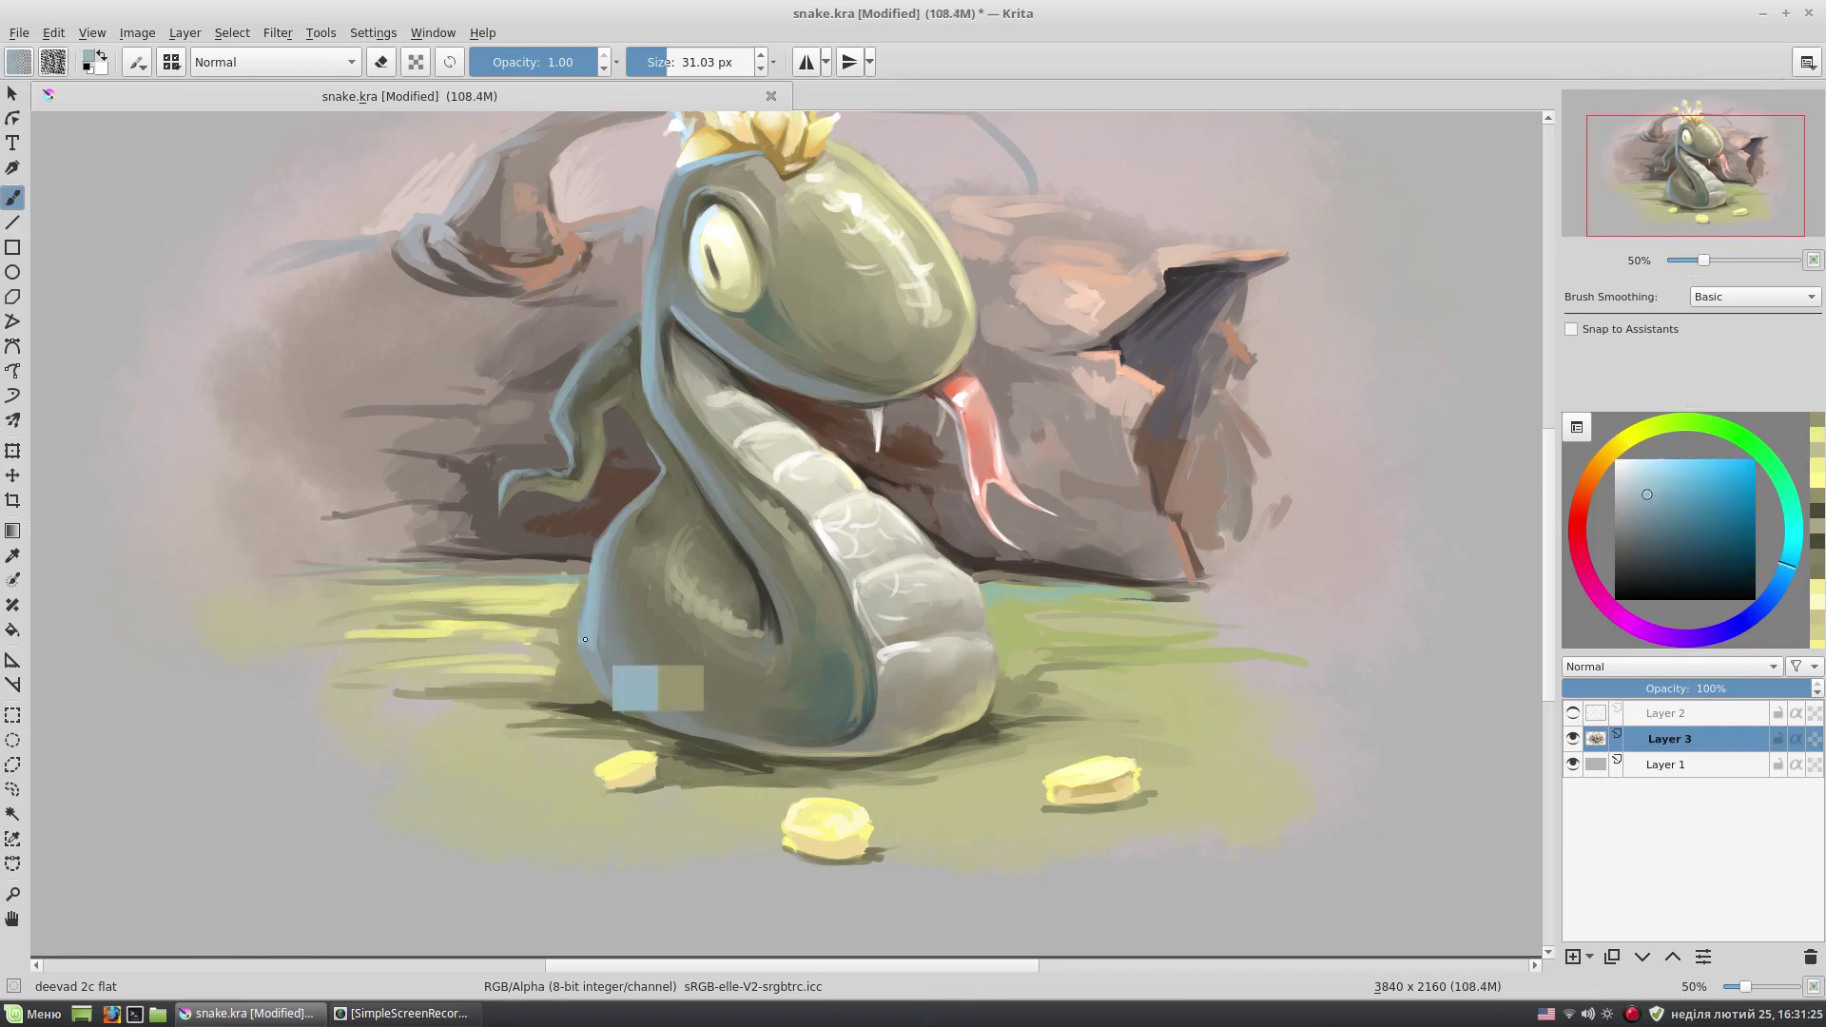
pyautogui.keyDown('ctrl'); pyautogui.click(533, 608); pyautogui.keyUp('ctrl')
pyautogui.moveTo(457, 594)
pyautogui.mouseDown()
pyautogui.moveTo(575, 579)
pyautogui.moveTo(371, 609)
pyautogui.mouseUp()
pyautogui.keyDown('ctrl'); pyautogui.click(571, 598); pyautogui.keyUp('ctrl')
pyautogui.moveTo(580, 595); pyautogui.dragTo(361, 650)
pyautogui.keyDown('ctrl'); pyautogui.click(525, 680); pyautogui.keyUp('ctrl')
pyautogui.moveTo(580, 633); pyautogui.dragTo(348, 665)
pyautogui.keyDown('ctrl'); pyautogui.click(530, 629); pyautogui.keyUp('ctrl')
pyautogui.keyDown('ctrl'); pyautogui.click(514, 666); pyautogui.keyUp('ctrl')
pyautogui.moveTo(537, 728); pyautogui.dragTo(361, 744)
# - Add pale yellow grass strokes right of the snake, then zoom out to check
pyautogui.keyDown('ctrl'); pyautogui.click(569, 614); pyautogui.keyUp('ctrl')
pyautogui.moveTo(1179, 614); pyautogui.dragTo(1041, 618)
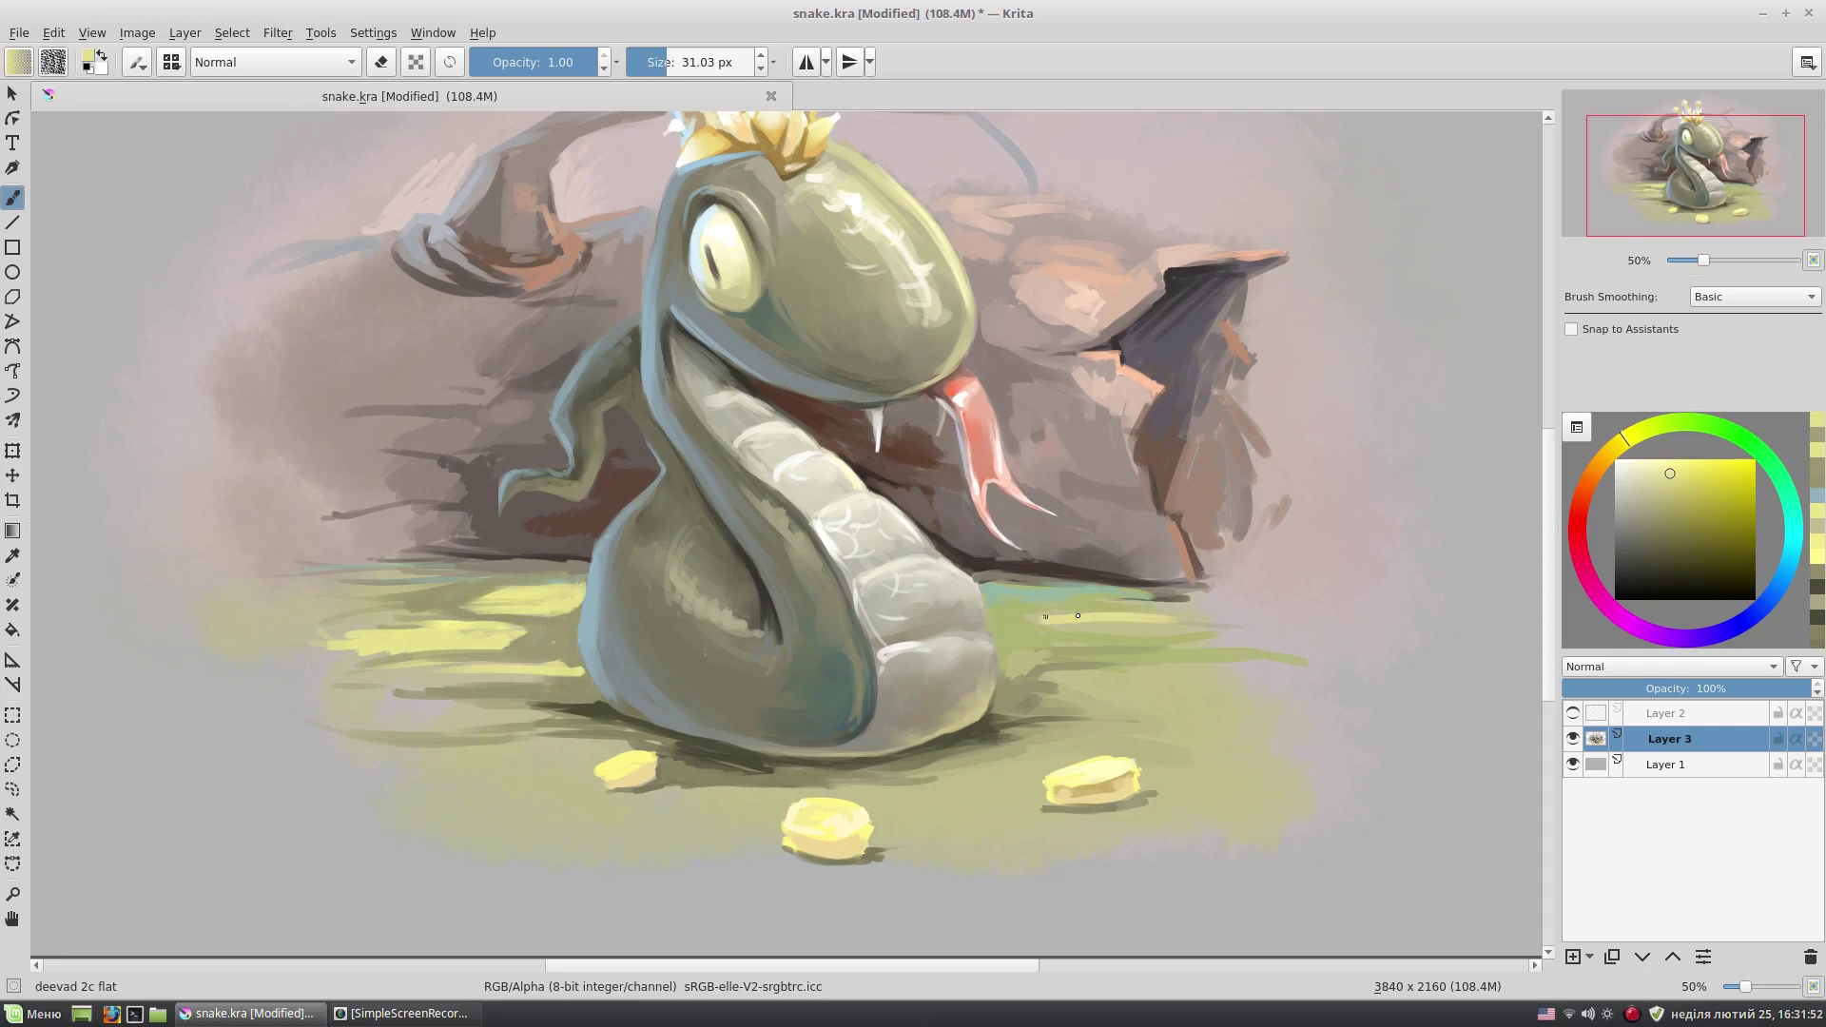
pyautogui.moveTo(1233, 632); pyautogui.dragTo(1075, 622)
pyautogui.keyDown('ctrl'); pyautogui.click(1003, 654); pyautogui.keyUp('ctrl')
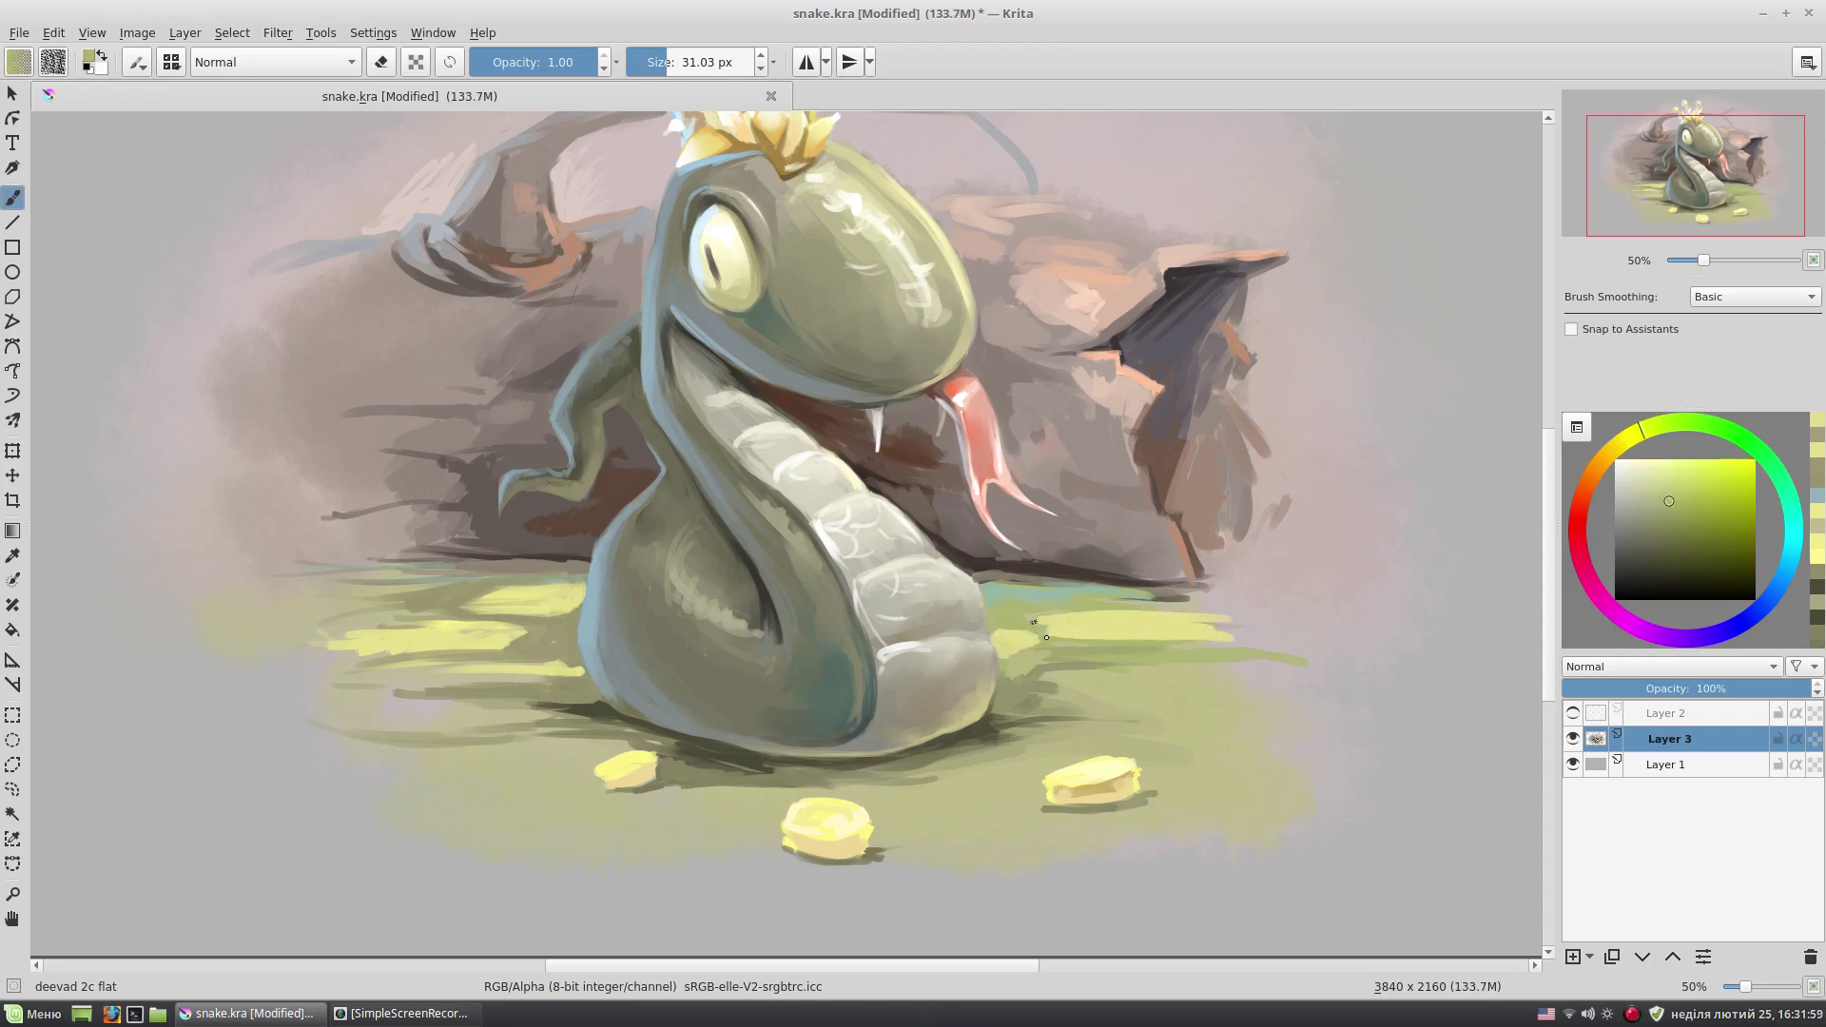
pyautogui.moveTo(1223, 601); pyautogui.dragTo(1127, 614)
pyautogui.scroll(-1, 1254, 599)
pyautogui.press('-')
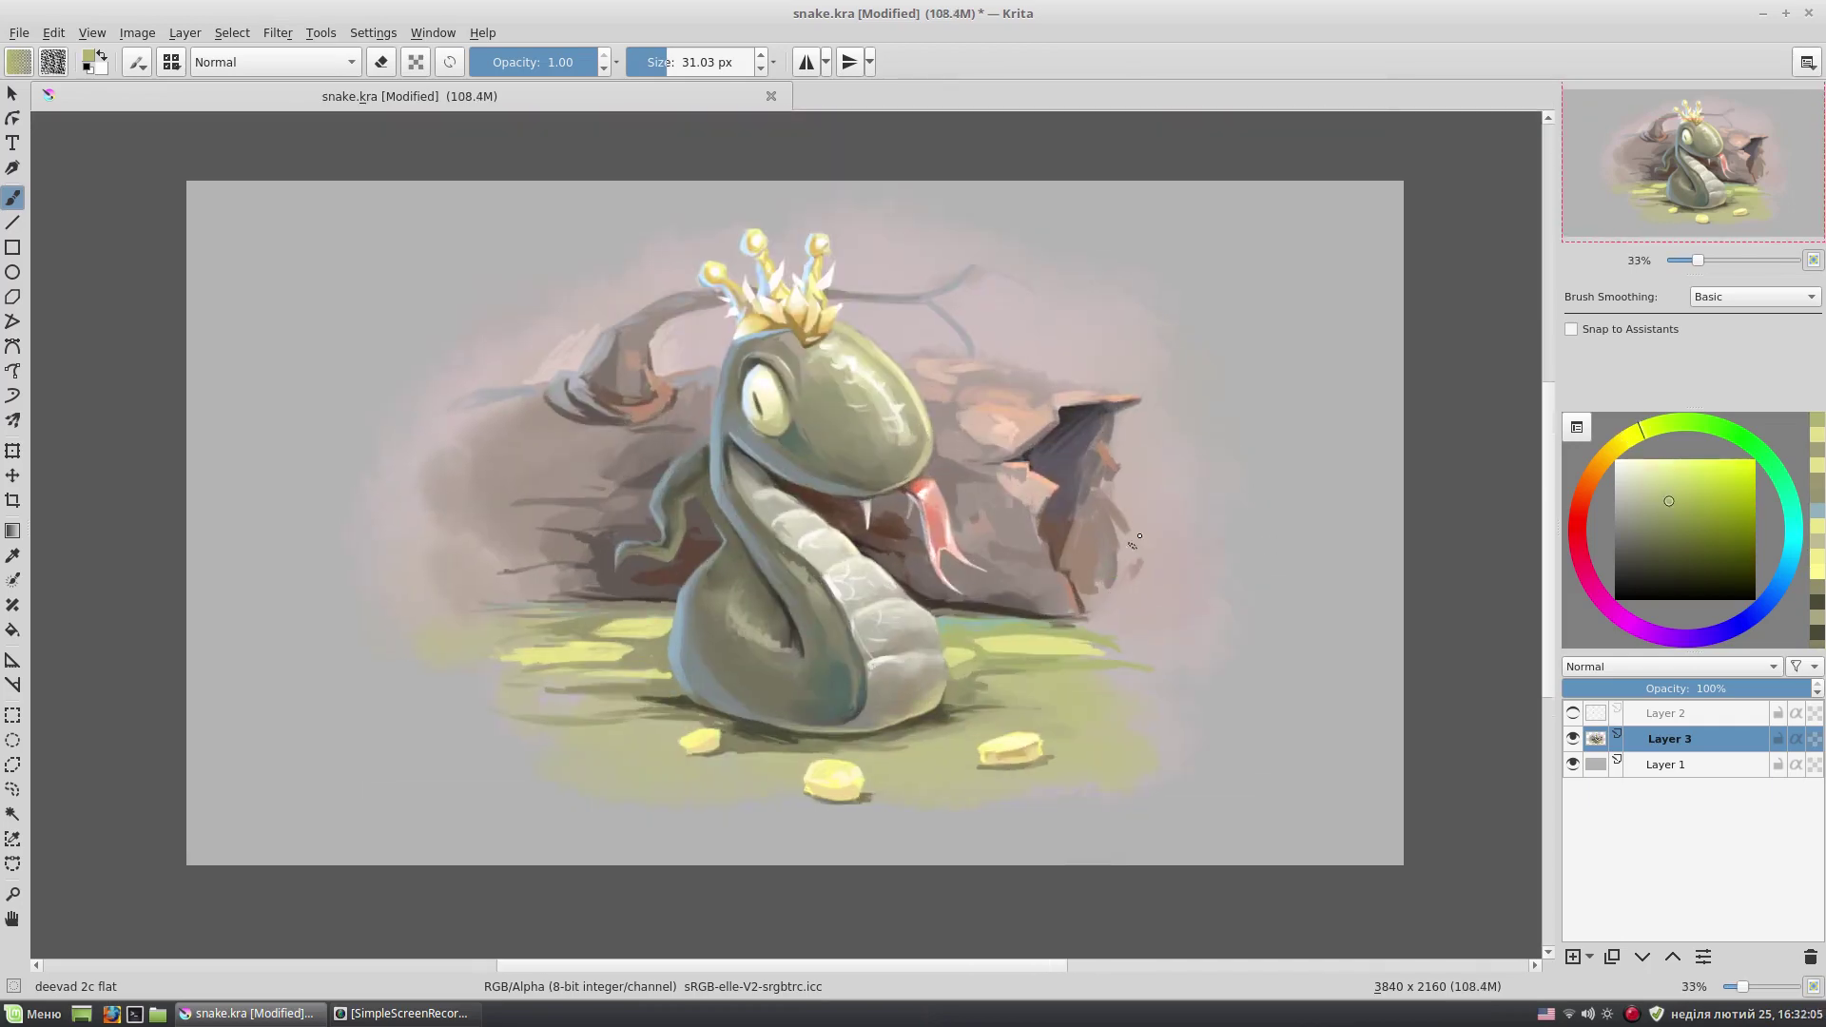
# - With a slightly larger brush, paint dark and pale strokes on the right ground
pyautogui.keyDown('ctrl'); pyautogui.click(510, 666); pyautogui.keyUp('ctrl')
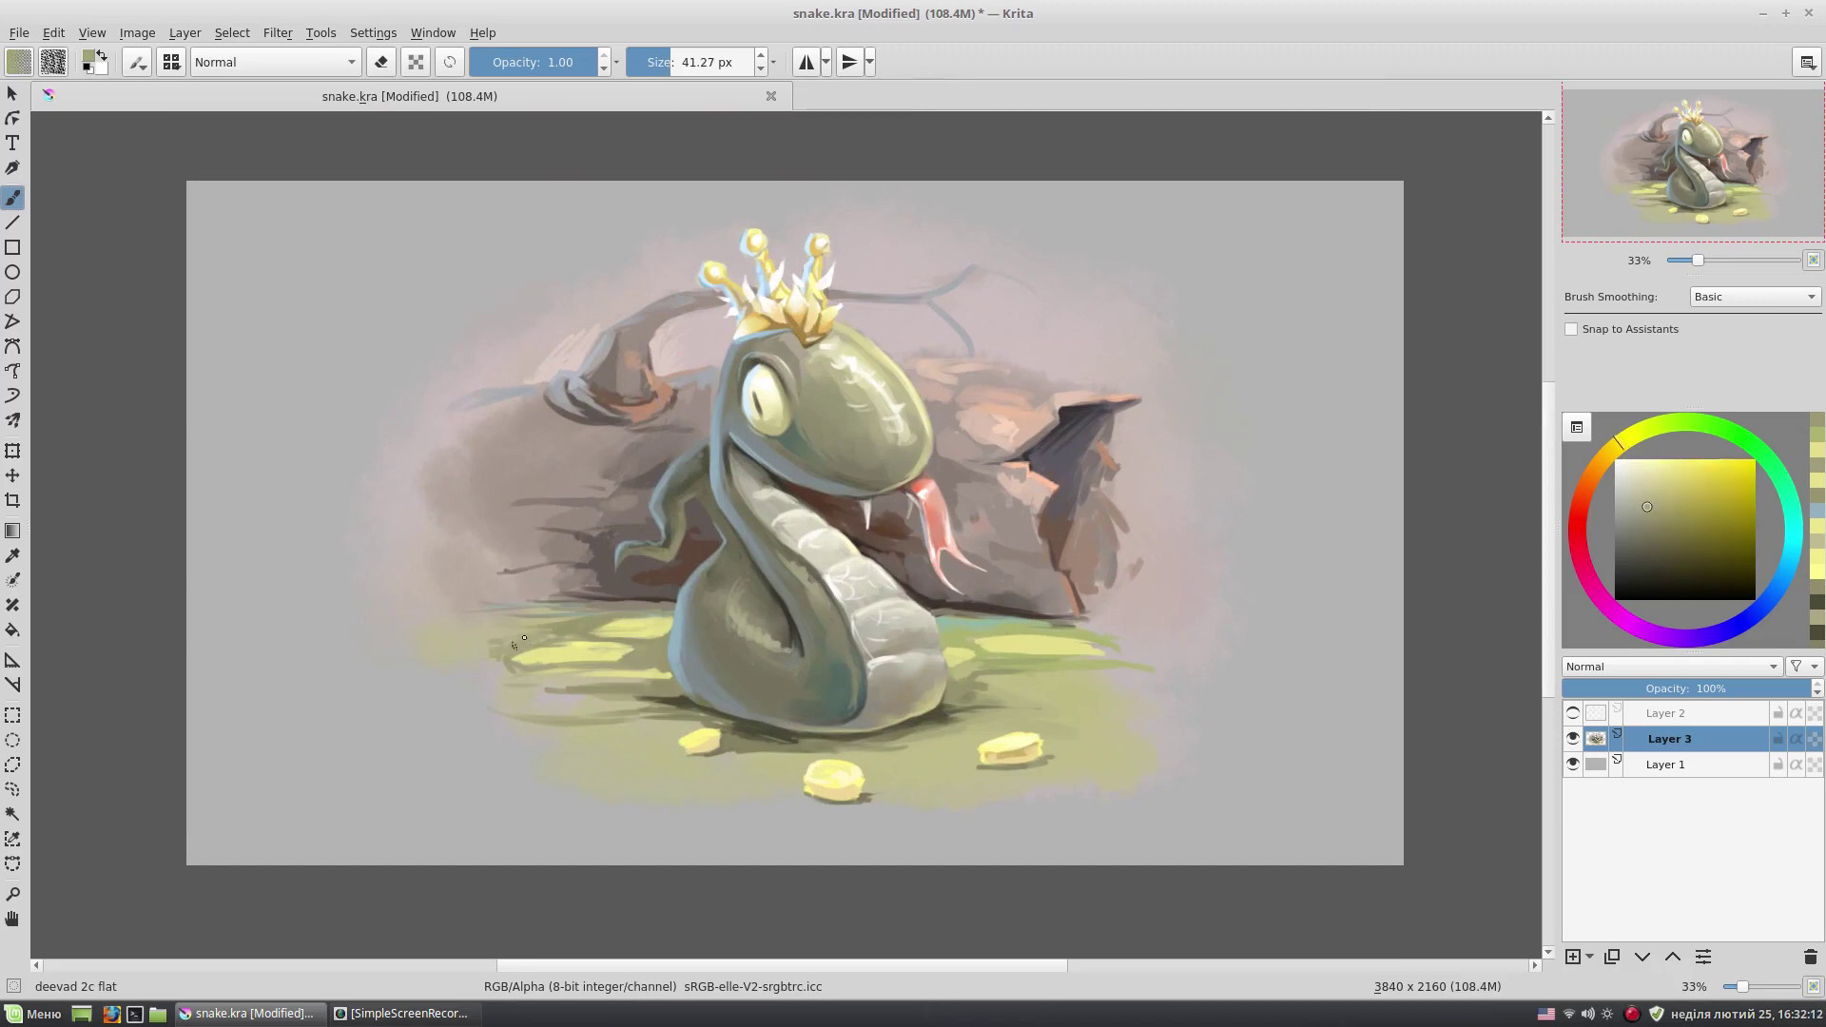
pyautogui.keyDown('ctrl'); pyautogui.click(488, 639); pyautogui.keyUp('ctrl')
pyautogui.keyDown('ctrl'); pyautogui.click(1005, 640); pyautogui.keyUp('ctrl')
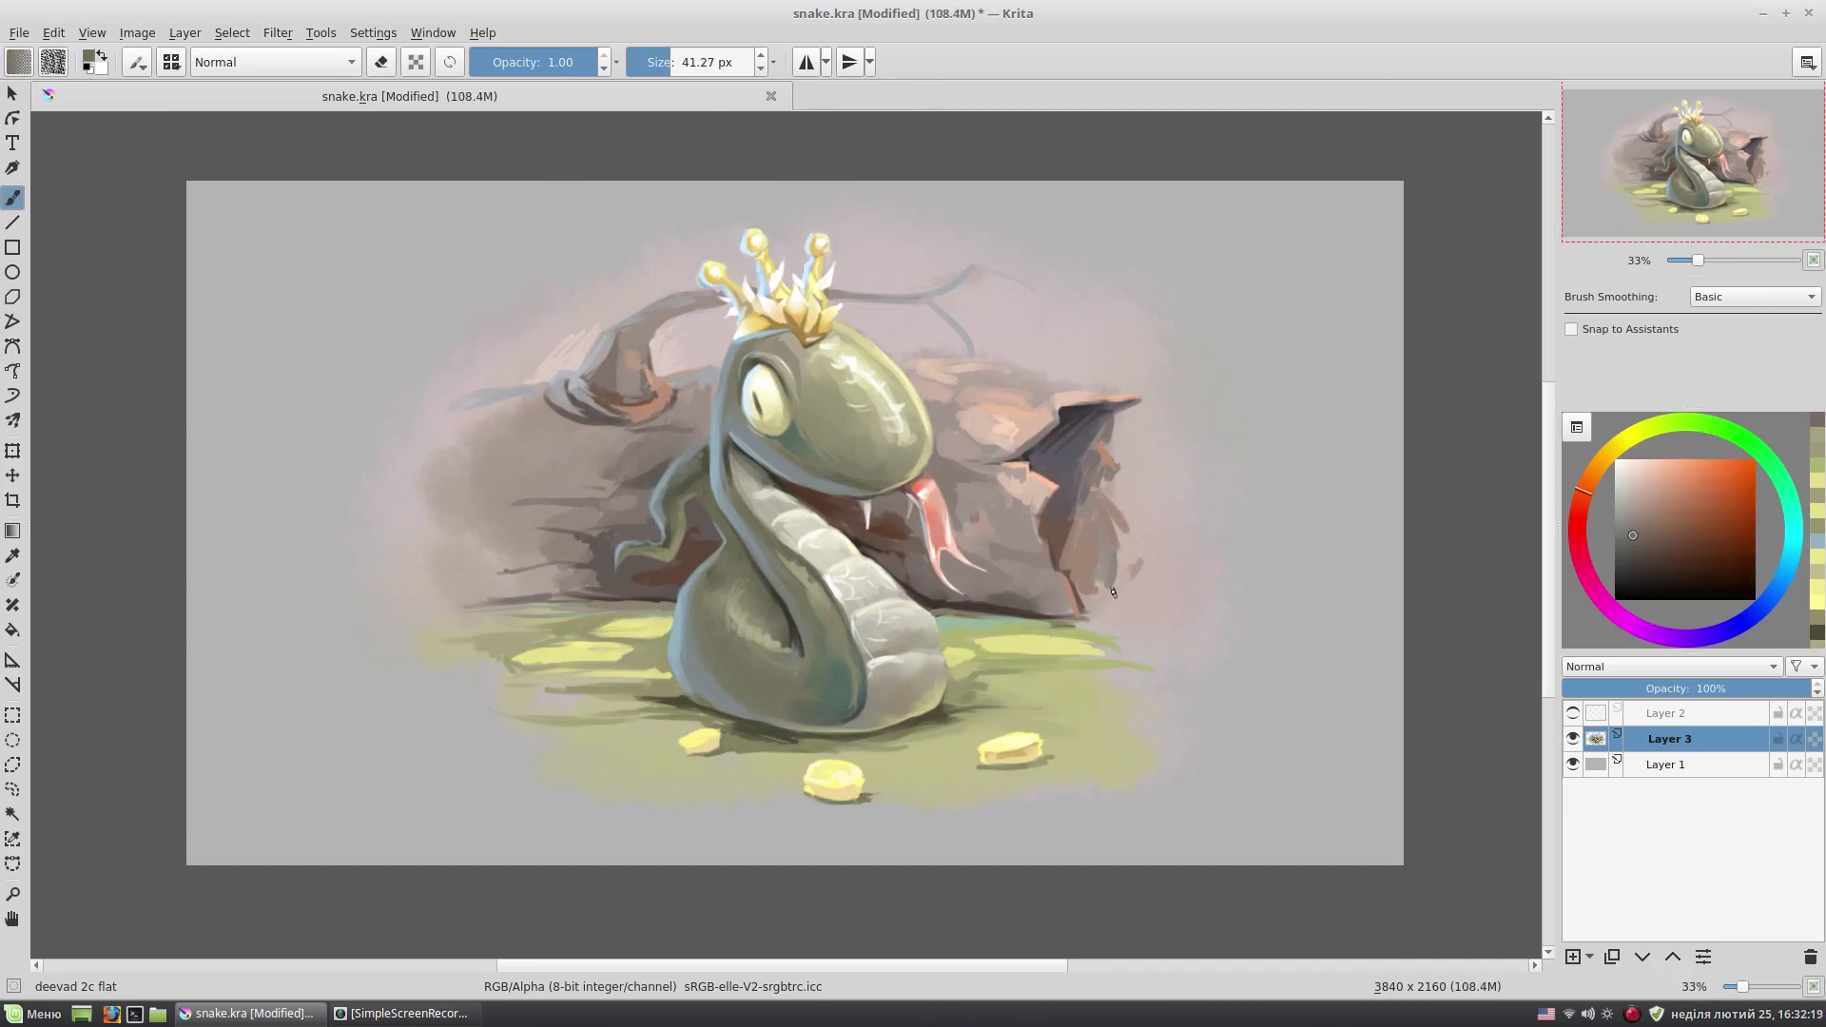
pyautogui.keyDown('ctrl'); pyautogui.click(1035, 759); pyautogui.keyUp('ctrl')
pyautogui.moveTo(1113, 700); pyautogui.dragTo(999, 694)
pyautogui.keyDown('ctrl'); pyautogui.click(993, 692); pyautogui.keyUp('ctrl')
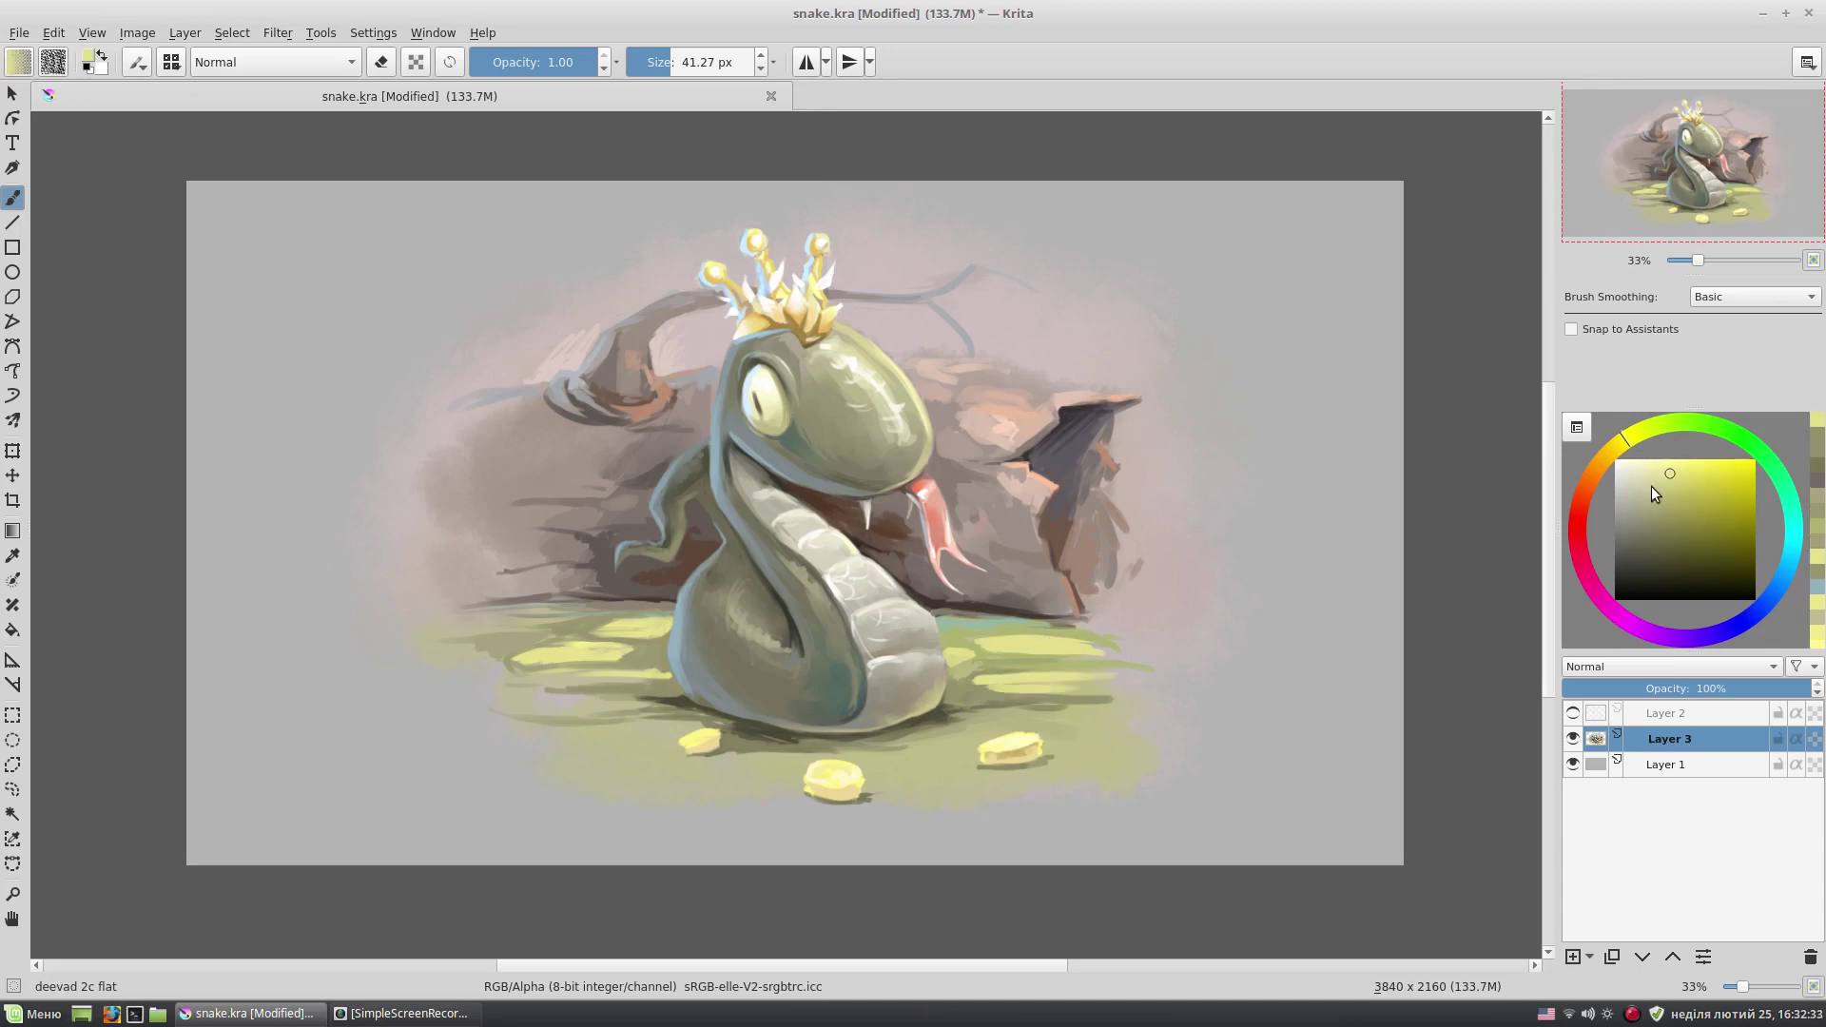
pyautogui.moveTo(1085, 714); pyautogui.dragTo(1141, 727)
pyautogui.scroll(1, 972, 730)
# - Shade the ground around the coins with darker olive and pale yellow strokes
pyautogui.moveTo(990, 728)
pyautogui.mouseDown()
pyautogui.moveTo(856, 733)
pyautogui.moveTo(1018, 715)
pyautogui.moveTo(899, 757)
pyautogui.moveTo(932, 732)
pyautogui.mouseUp()
pyautogui.keyDown('ctrl'); pyautogui.click(856, 723); pyautogui.keyUp('ctrl')
pyautogui.keyDown('ctrl'); pyautogui.click(921, 726); pyautogui.keyUp('ctrl')
pyautogui.keyDown('ctrl'); pyautogui.click(918, 727); pyautogui.keyUp('ctrl')
pyautogui.moveTo(770, 747)
pyautogui.mouseDown()
pyautogui.moveTo(937, 759)
pyautogui.moveTo(975, 704)
pyautogui.mouseUp()
pyautogui.keyDown('ctrl'); pyautogui.click(864, 726); pyautogui.keyUp('ctrl')
pyautogui.moveTo(662, 770); pyautogui.dragTo(549, 780)
pyautogui.keyDown('ctrl'); pyautogui.click(685, 775); pyautogui.keyUp('ctrl')
pyautogui.moveTo(671, 771)
pyautogui.mouseDown()
pyautogui.moveTo(528, 766)
pyautogui.moveTo(509, 747)
pyautogui.mouseUp()
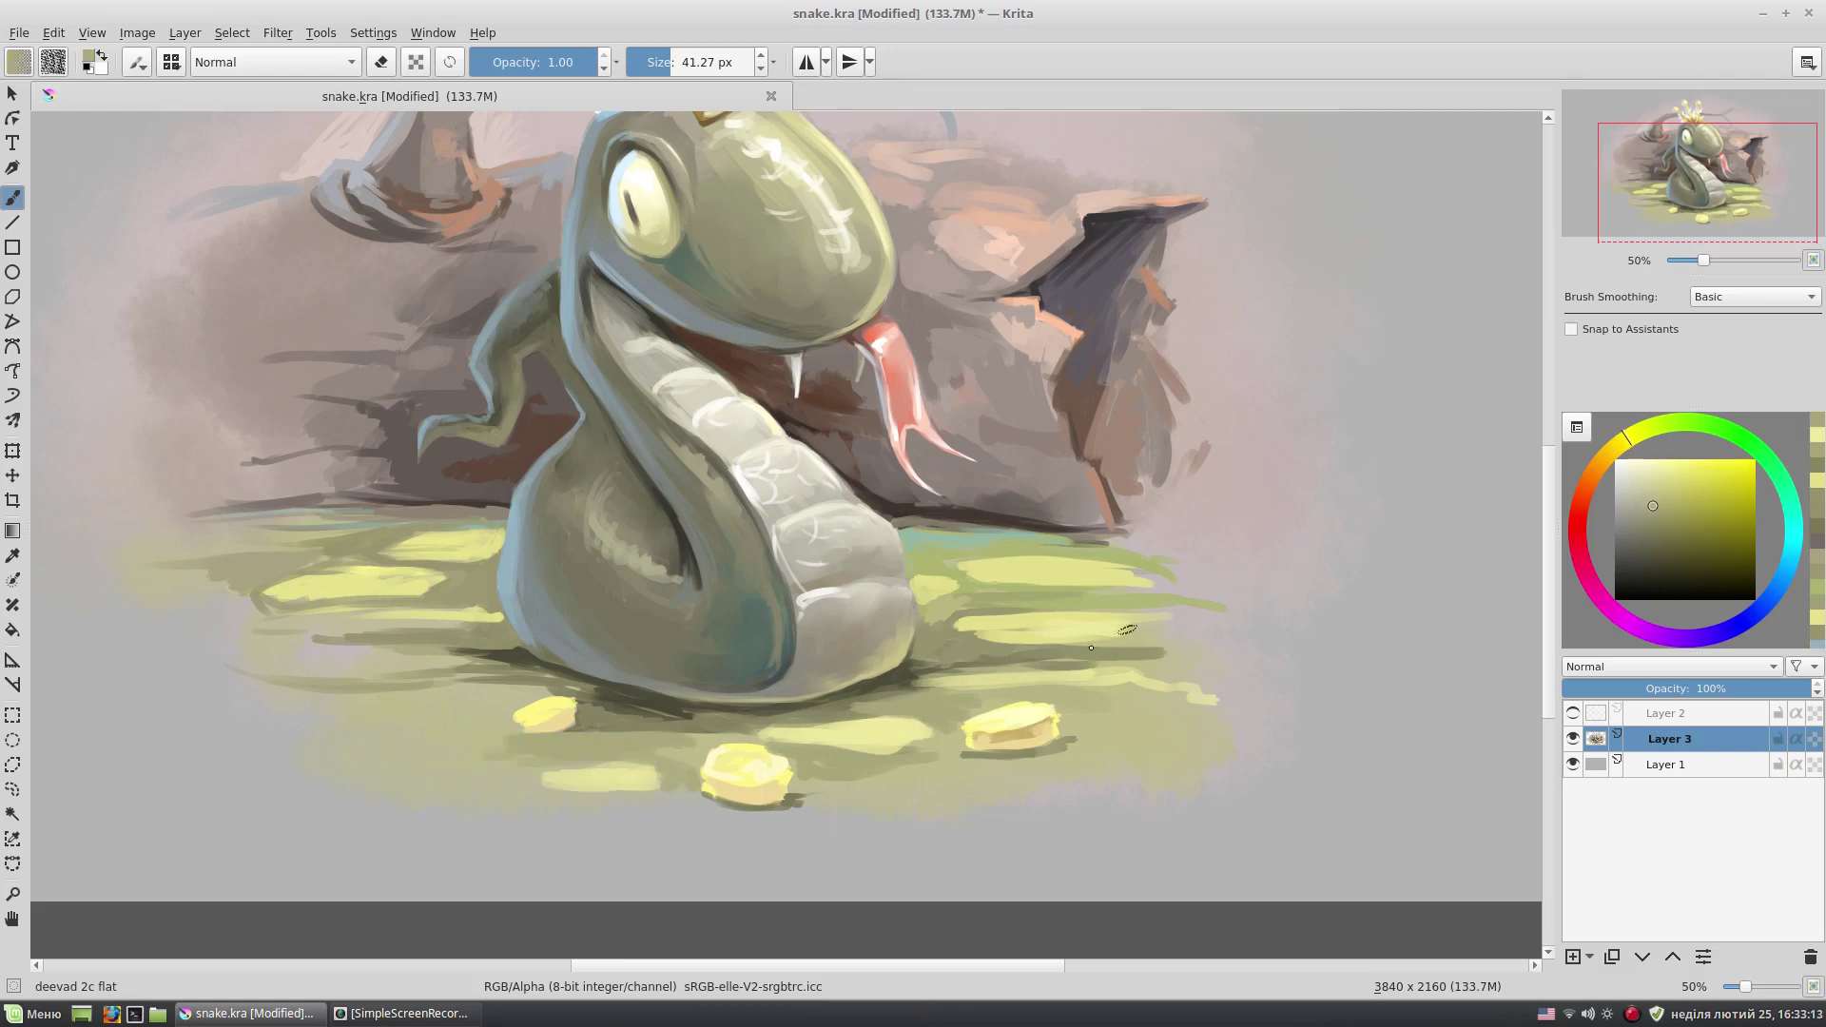
# - Add a near-white highlight to the right coin's top-left with a smaller brush
pyautogui.moveTo(1091, 648); pyautogui.dragTo(1168, 607)
pyautogui.press('[')
pyautogui.keyDown('ctrl'); pyautogui.click(1122, 588); pyautogui.keyUp('ctrl')
pyautogui.keyDown('ctrl'); pyautogui.click(818, 718); pyautogui.keyUp('ctrl')
pyautogui.moveTo(1049, 681); pyautogui.dragTo(1052, 687)
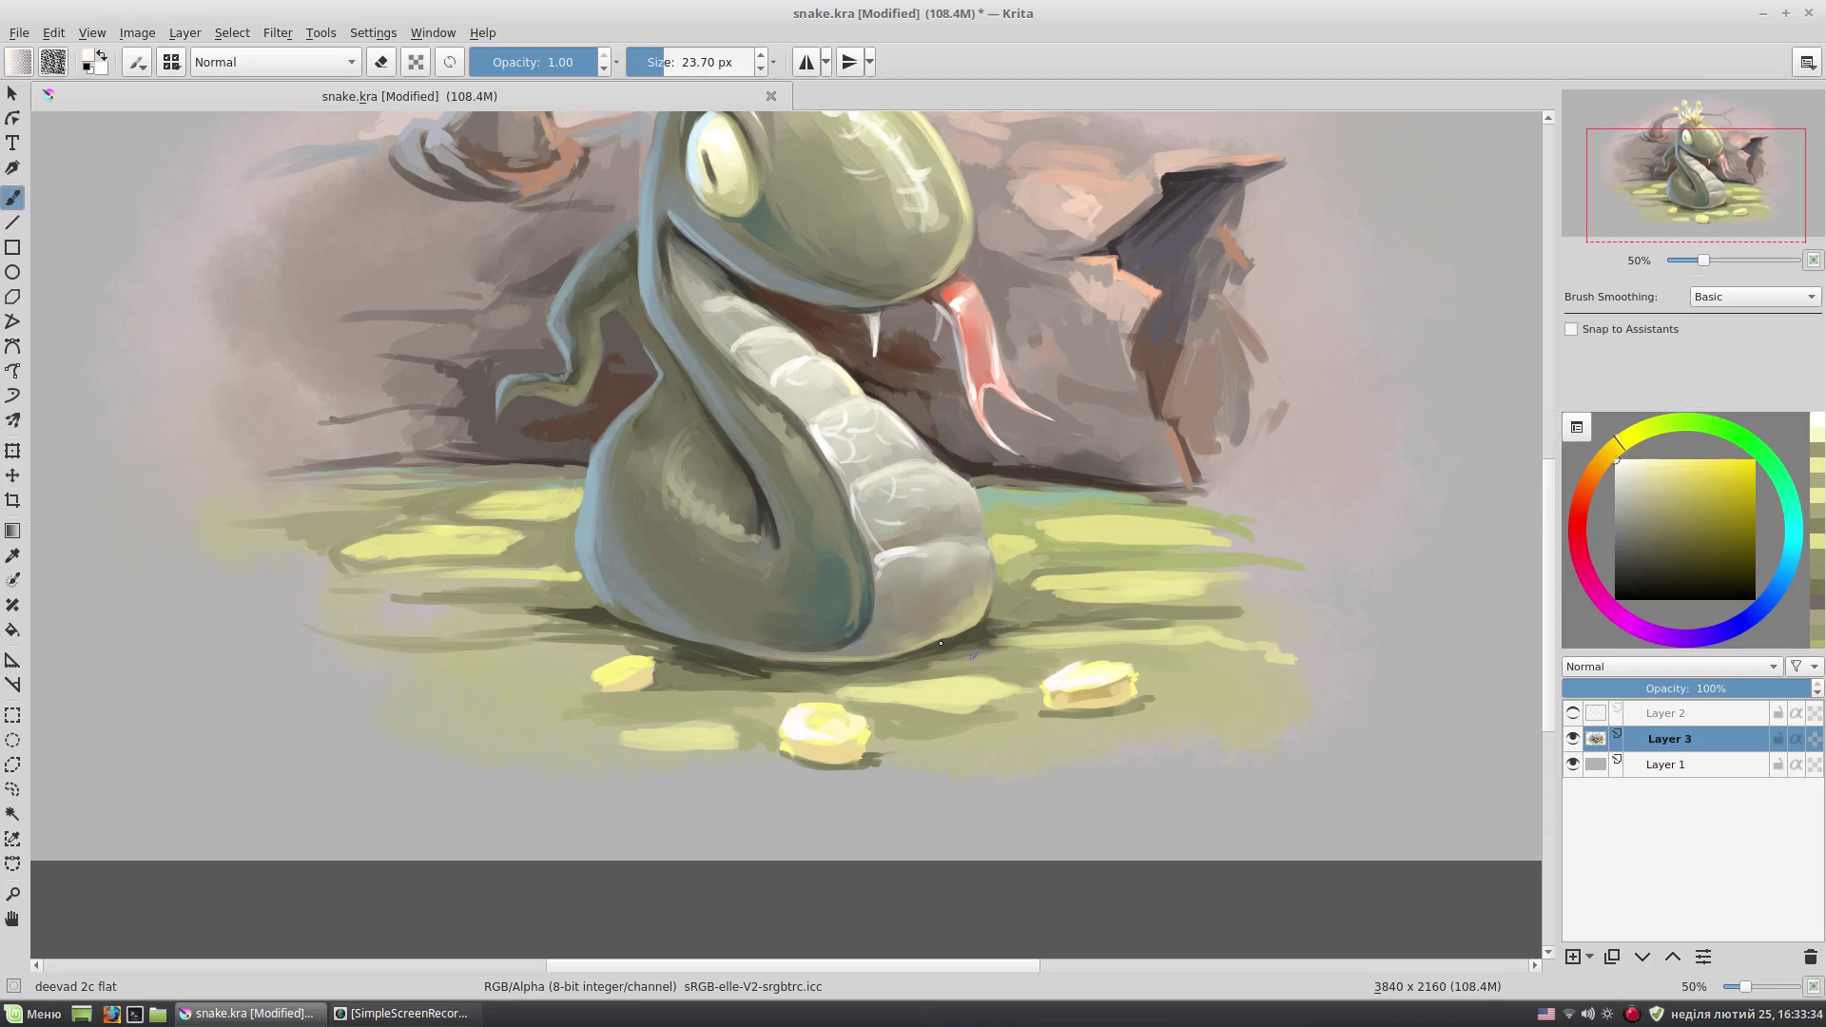
pyautogui.moveTo(601, 677); pyautogui.dragTo(525, 752)
pyautogui.rightClick(1148, 642)
pyautogui.click(1047, 742)
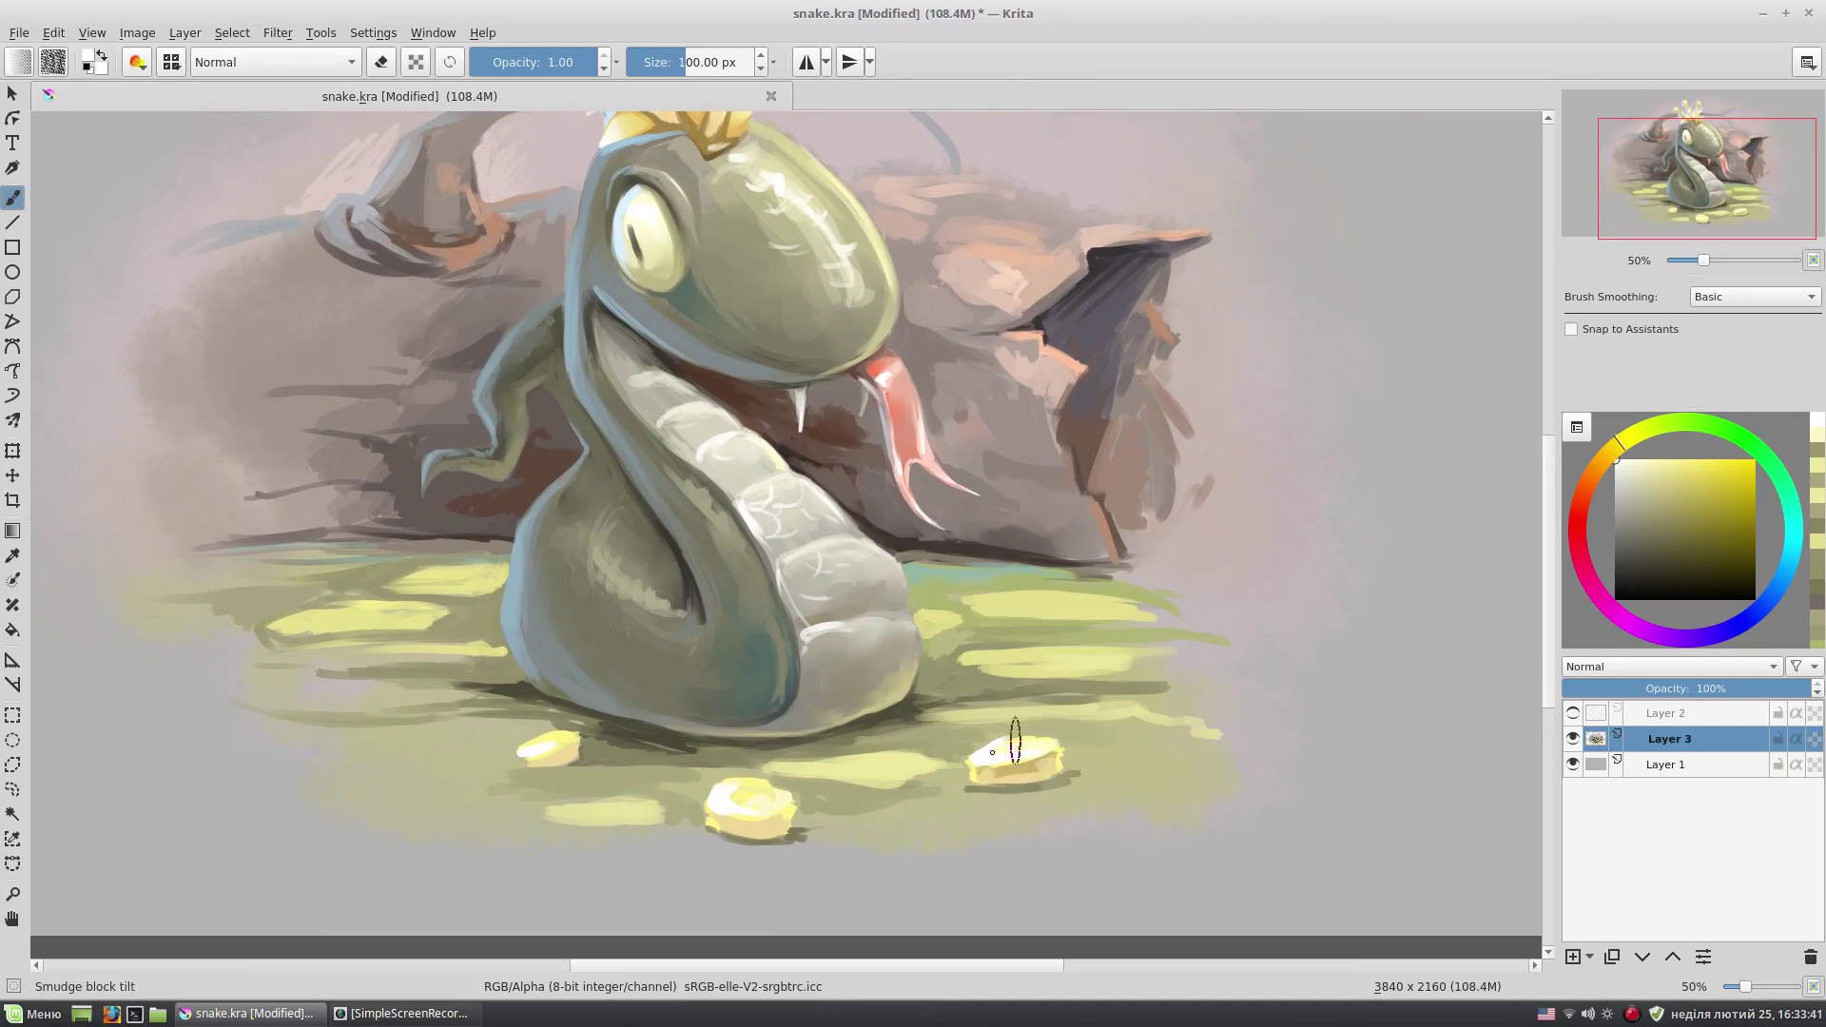
# - With the My wet brush, fade the right grass ends into the background and extend the left ones in yellow
pyautogui.rightClick(937, 772)
pyautogui.click(985, 636)
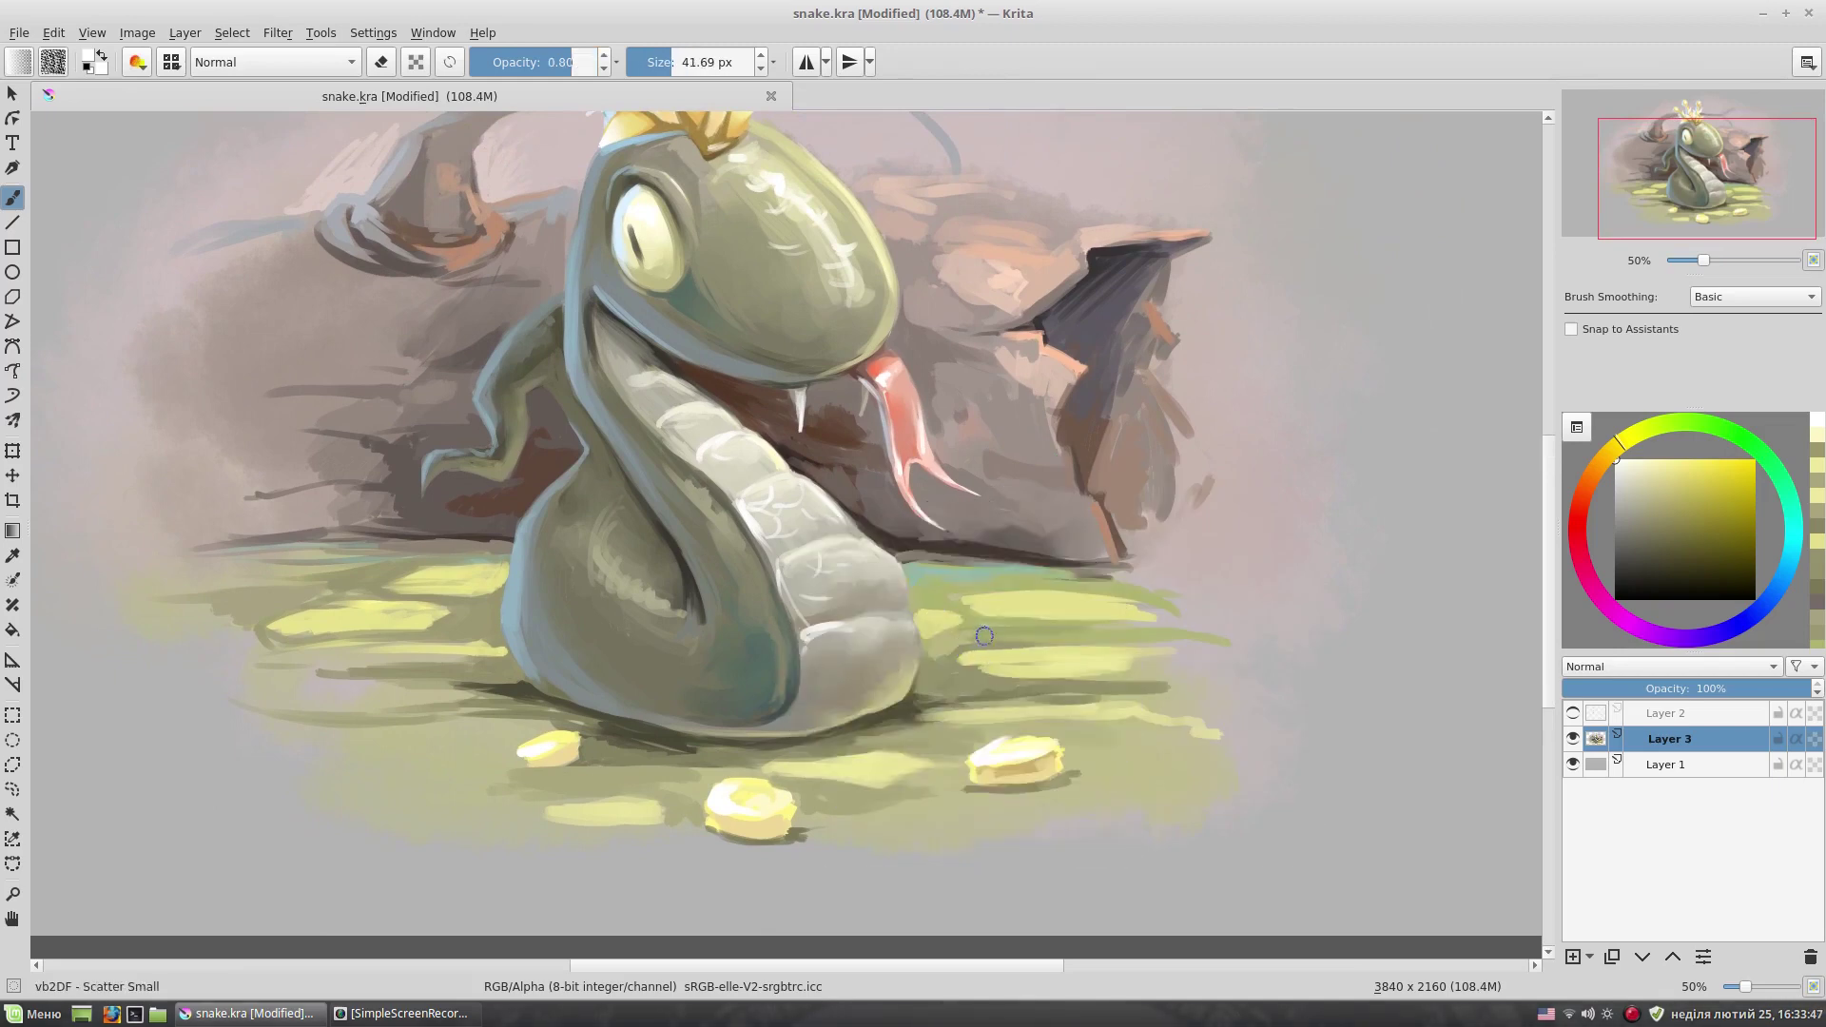
pyautogui.rightClick(1077, 579)
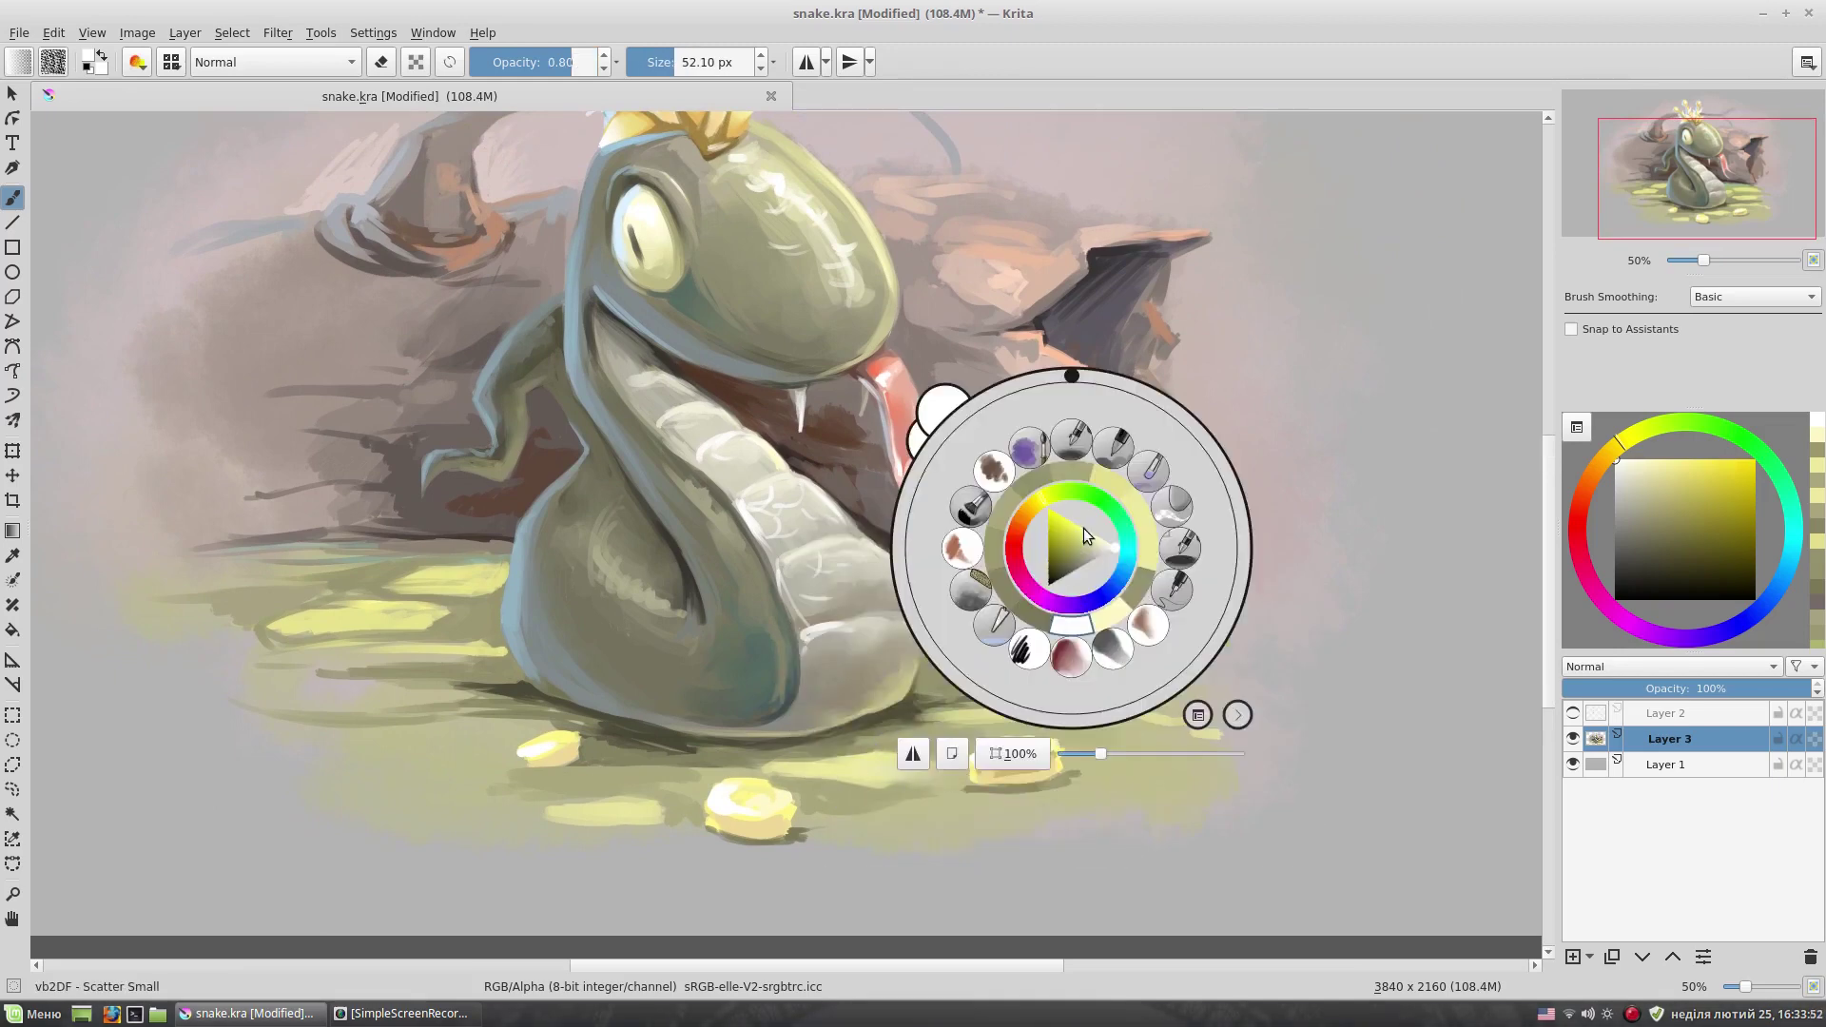
pyautogui.click(1103, 621)
pyautogui.moveTo(1222, 617)
pyautogui.mouseDown()
pyautogui.moveTo(1154, 611)
pyautogui.moveTo(1289, 661)
pyautogui.mouseUp()
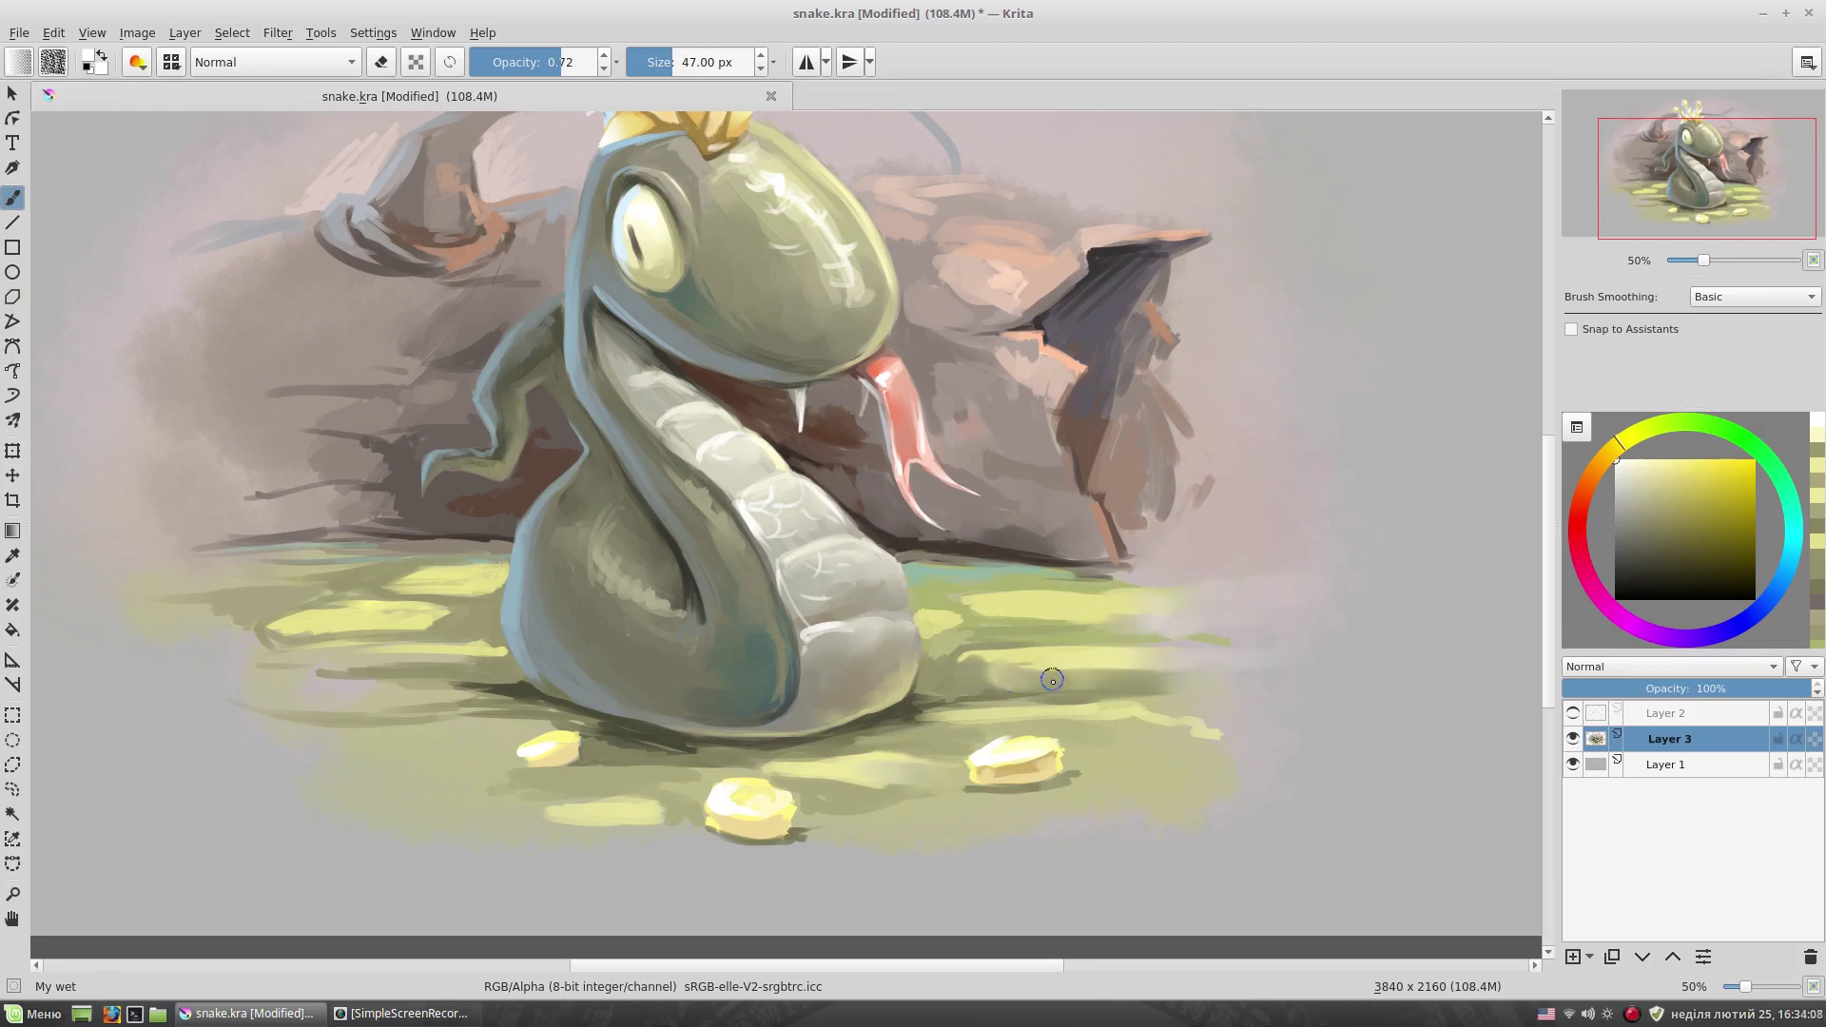
pyautogui.moveTo(1222, 735); pyautogui.dragTo(1154, 717)
pyautogui.moveTo(278, 618); pyautogui.dragTo(205, 604)
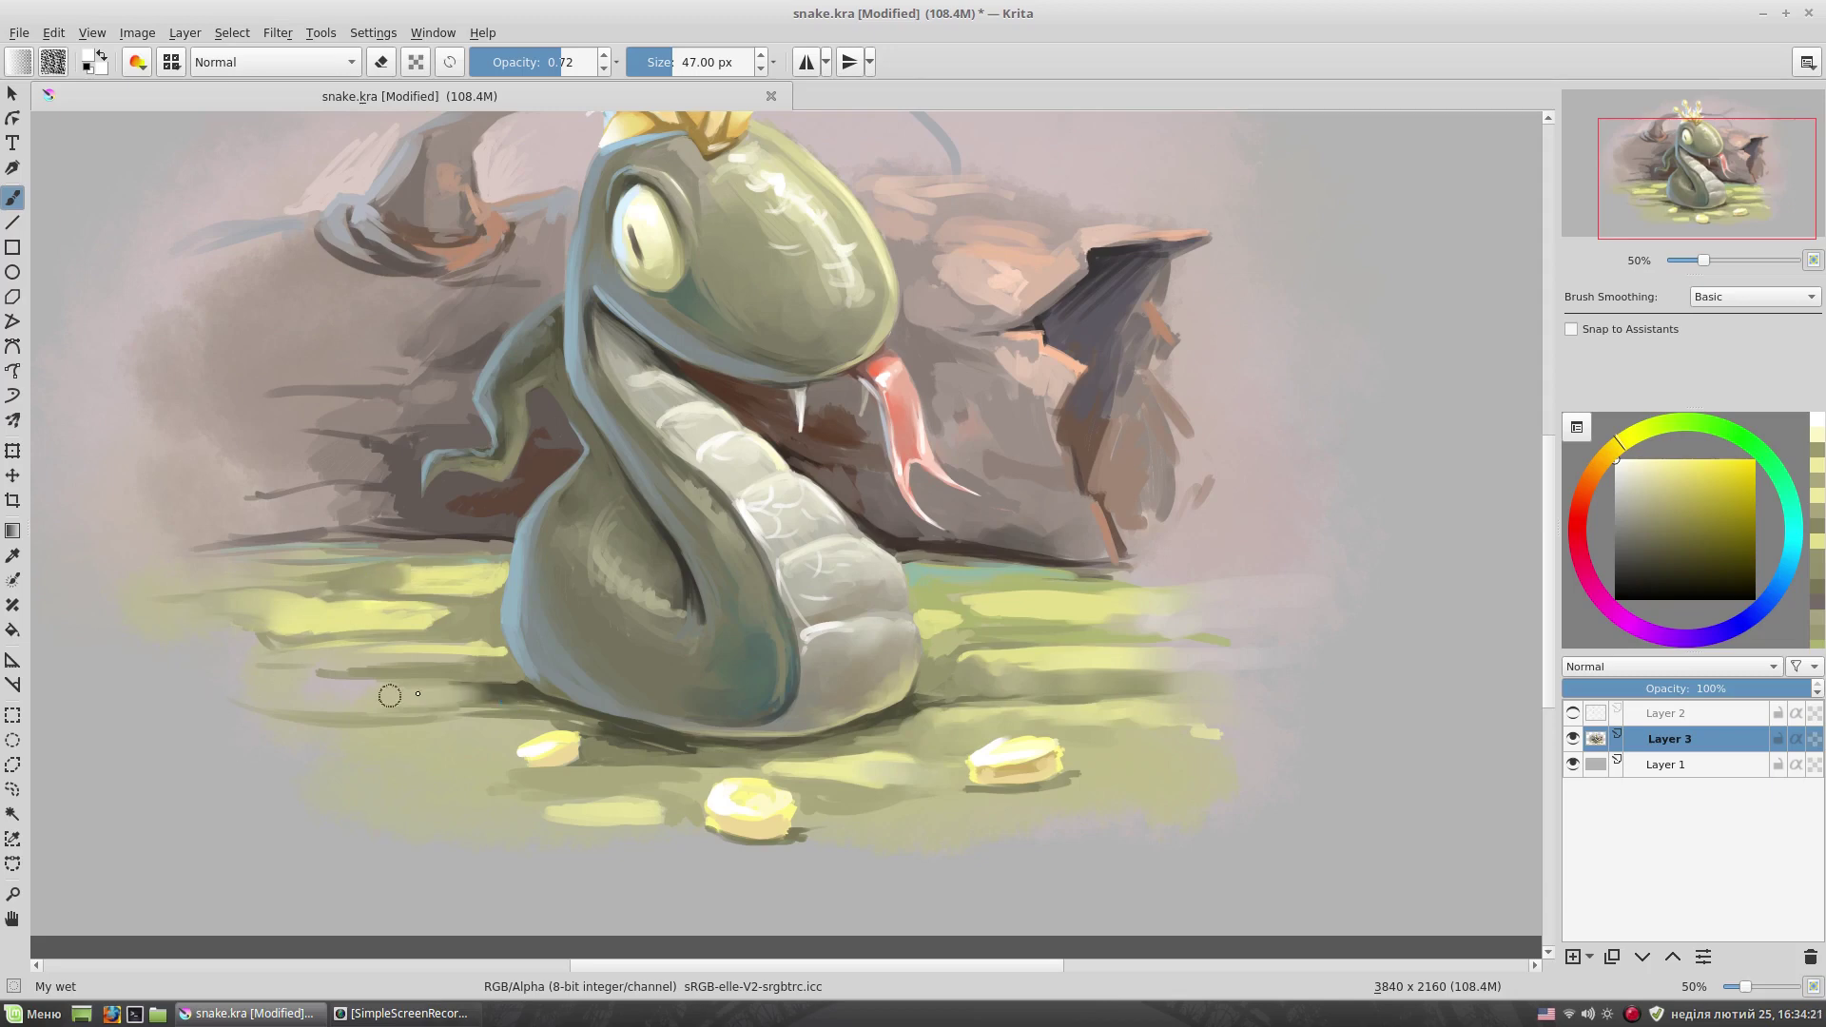
pyautogui.scroll(-2, 723, 619)
# - Return to the deevad 2c flat brush and sample olive greens from the ground
pyautogui.rightClick(1053, 568)
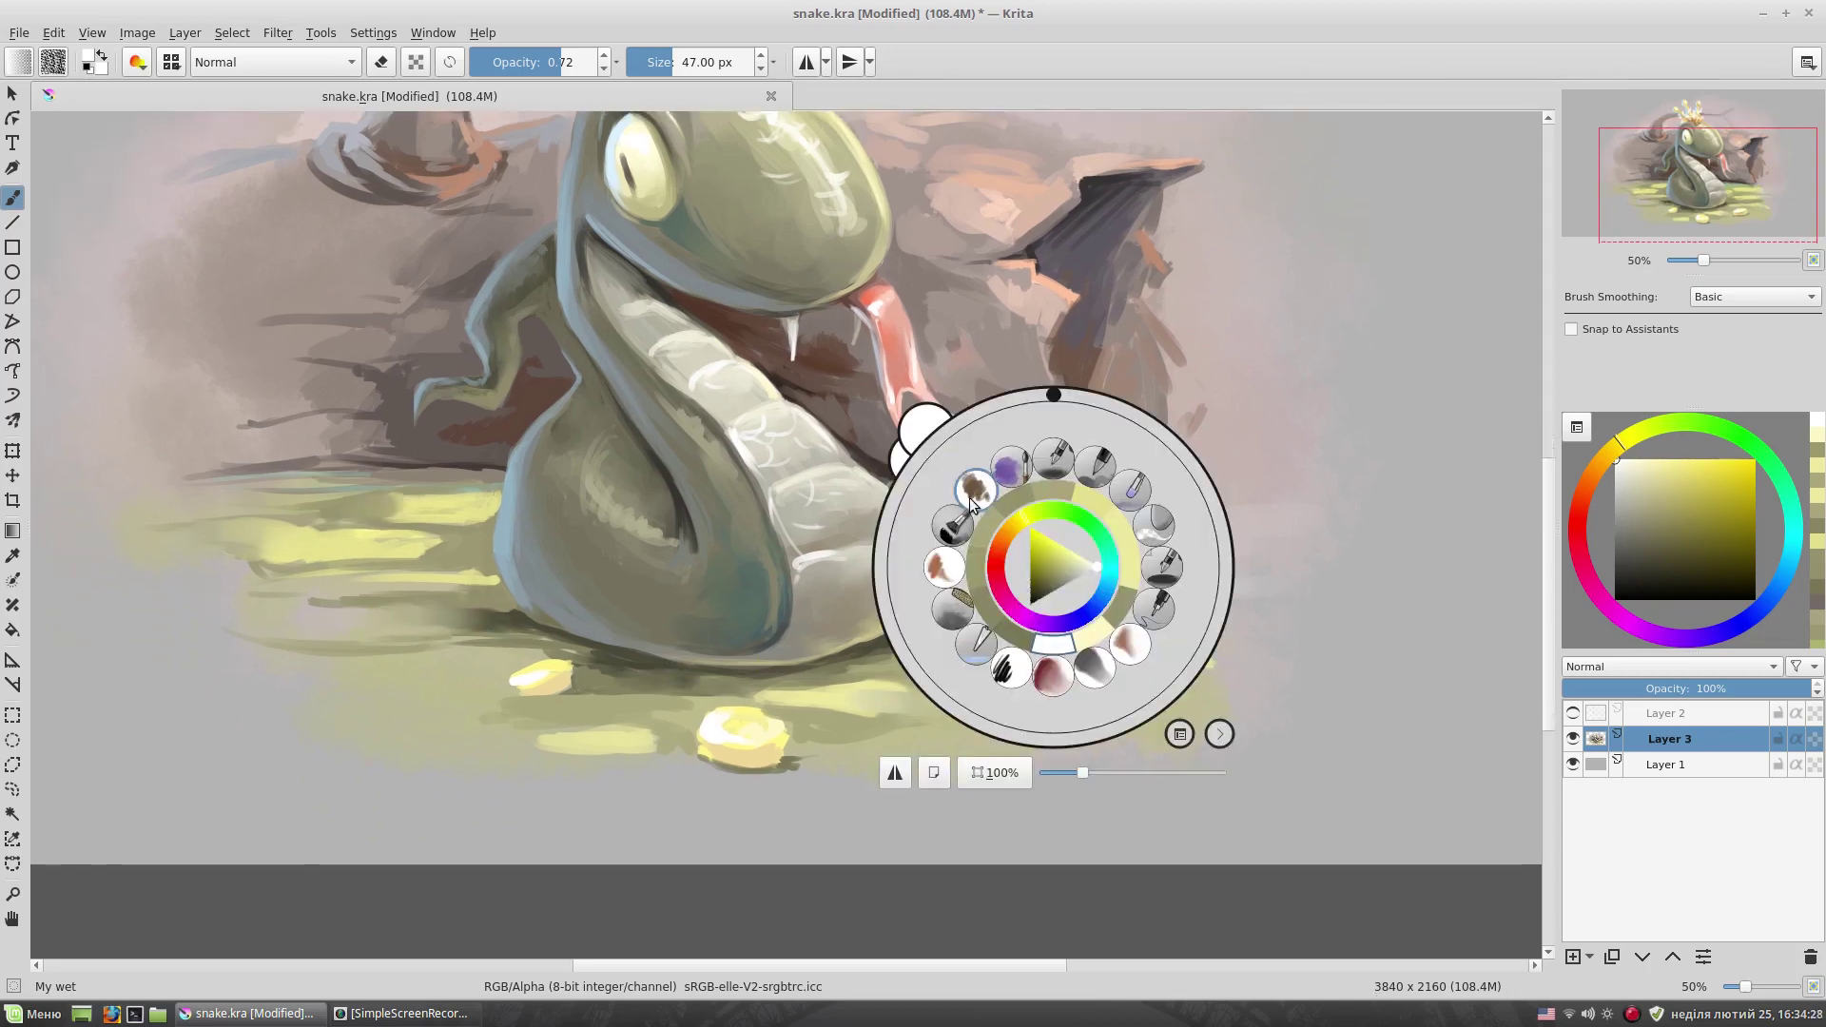
pyautogui.click(973, 490)
pyautogui.keyDown('ctrl'); pyautogui.click(908, 725); pyautogui.keyUp('ctrl')
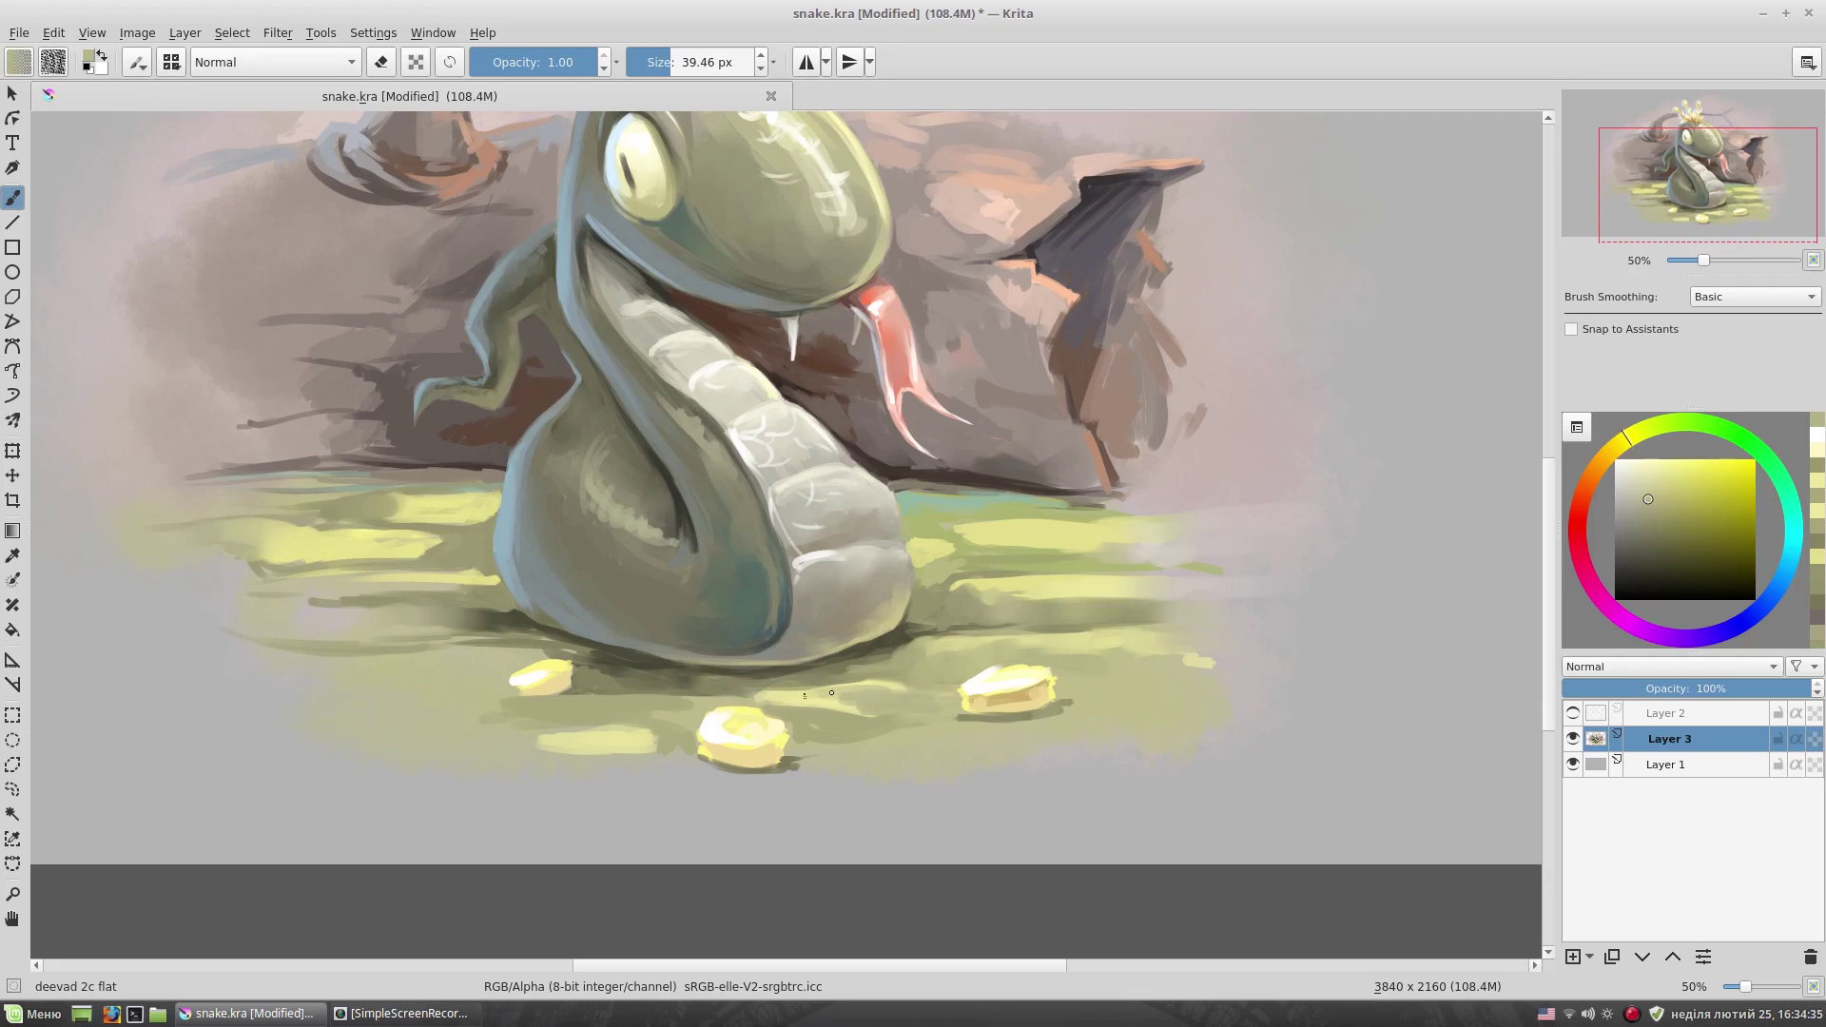
pyautogui.keyDown('ctrl'); pyautogui.click(848, 729); pyautogui.keyUp('ctrl')
# - Paint a dark olive stroke beneath the coins and pick pale gold and olive-yellow tones
pyautogui.moveTo(661, 784); pyautogui.dragTo(1127, 772)
pyautogui.moveTo(1207, 517); pyautogui.dragTo(1233, 533)
pyautogui.press('[')
pyautogui.press('[')
pyautogui.press('[')
pyautogui.keyDown('ctrl'); pyautogui.click(1000, 719); pyautogui.keyUp('ctrl')
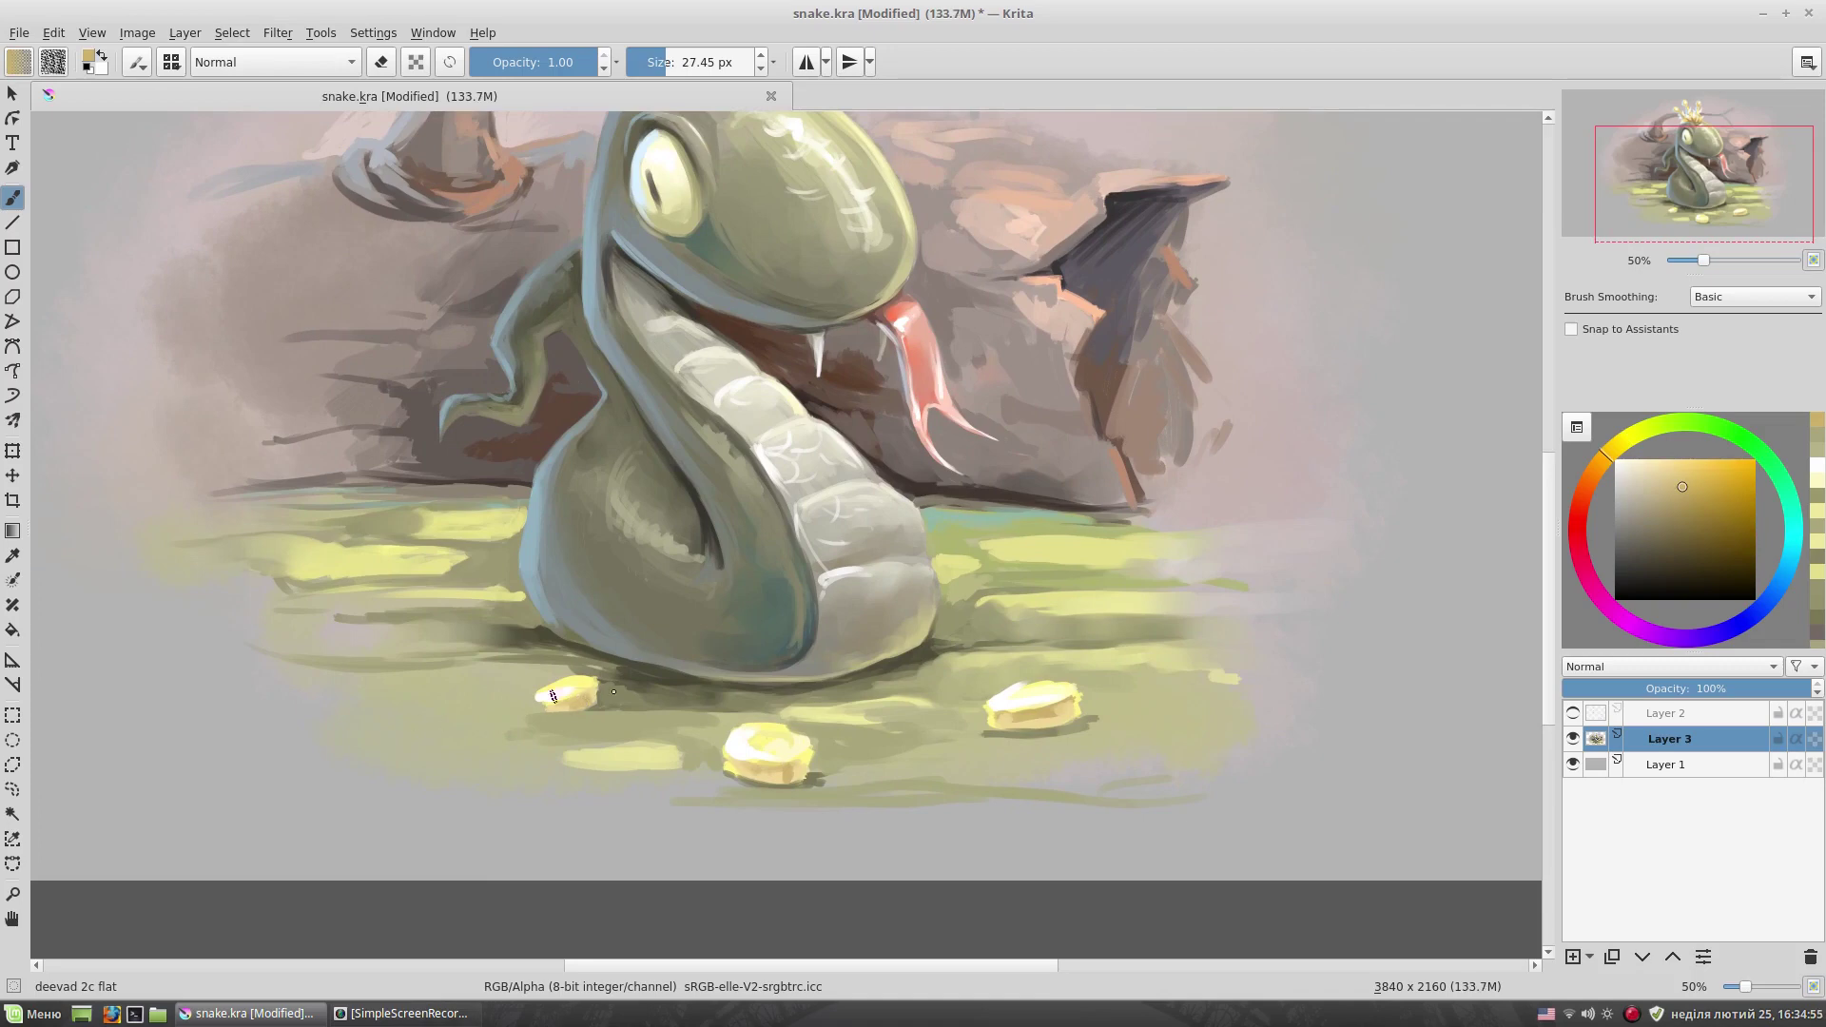
pyautogui.keyDown('ctrl'); pyautogui.click(546, 698); pyautogui.keyUp('ctrl')
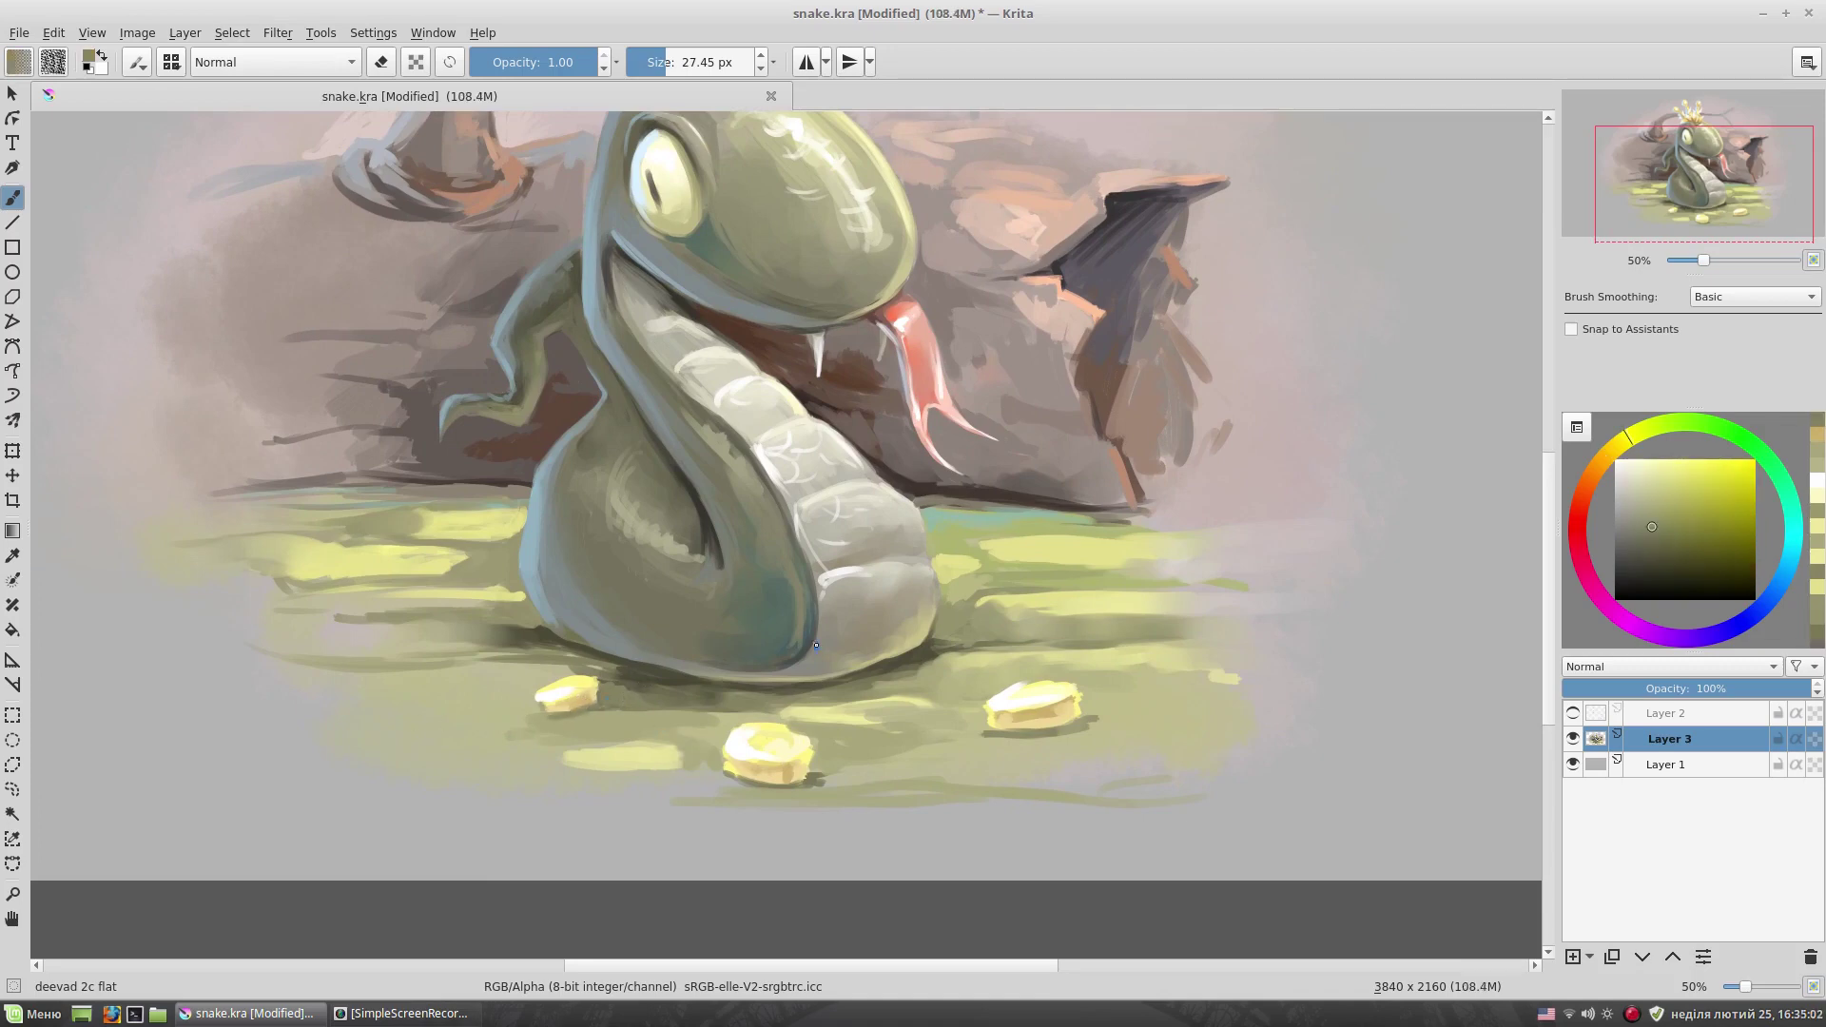
pyautogui.moveTo(816, 645); pyautogui.dragTo(814, 685)
# - Paint bright yellow gold coins at the base of the rocks
pyautogui.keyDown('ctrl'); pyautogui.click(772, 790); pyautogui.keyUp('ctrl')
pyautogui.moveTo(1130, 480); pyautogui.dragTo(1174, 570)
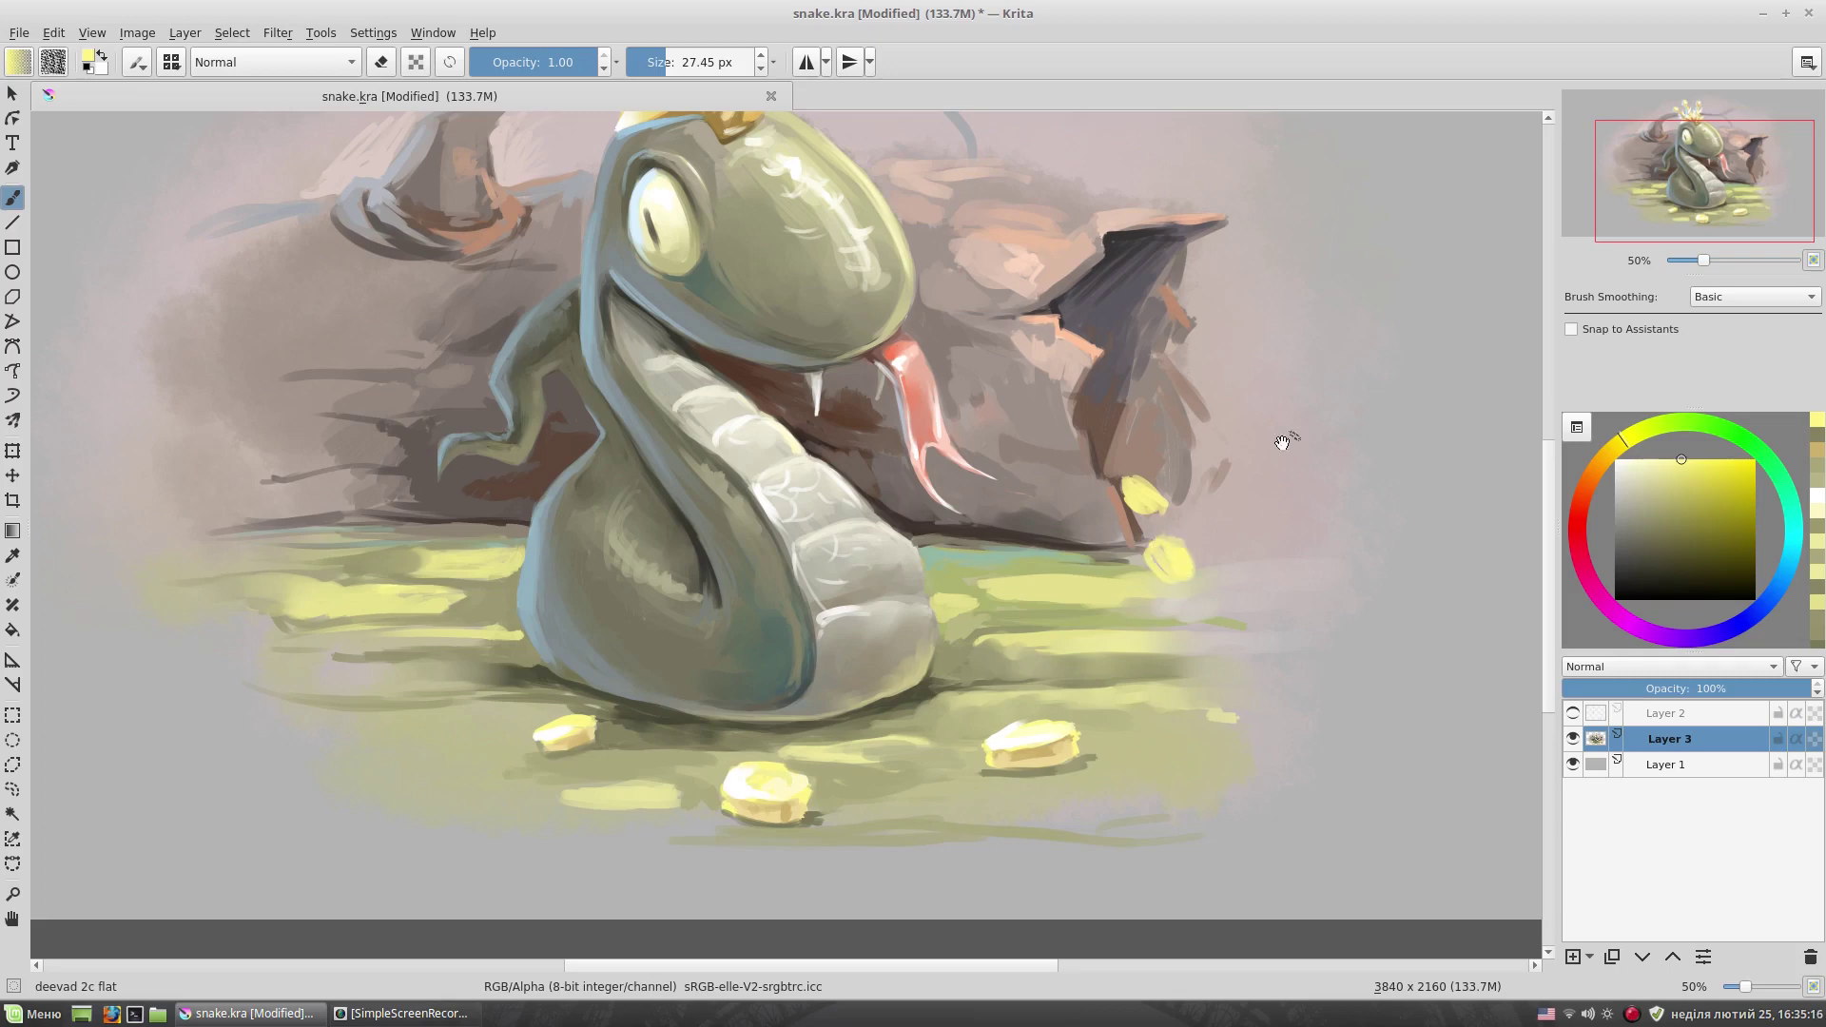
pyautogui.moveTo(1284, 439); pyautogui.dragTo(1253, 476)
pyautogui.moveTo(1092, 611); pyautogui.dragTo(1069, 618)
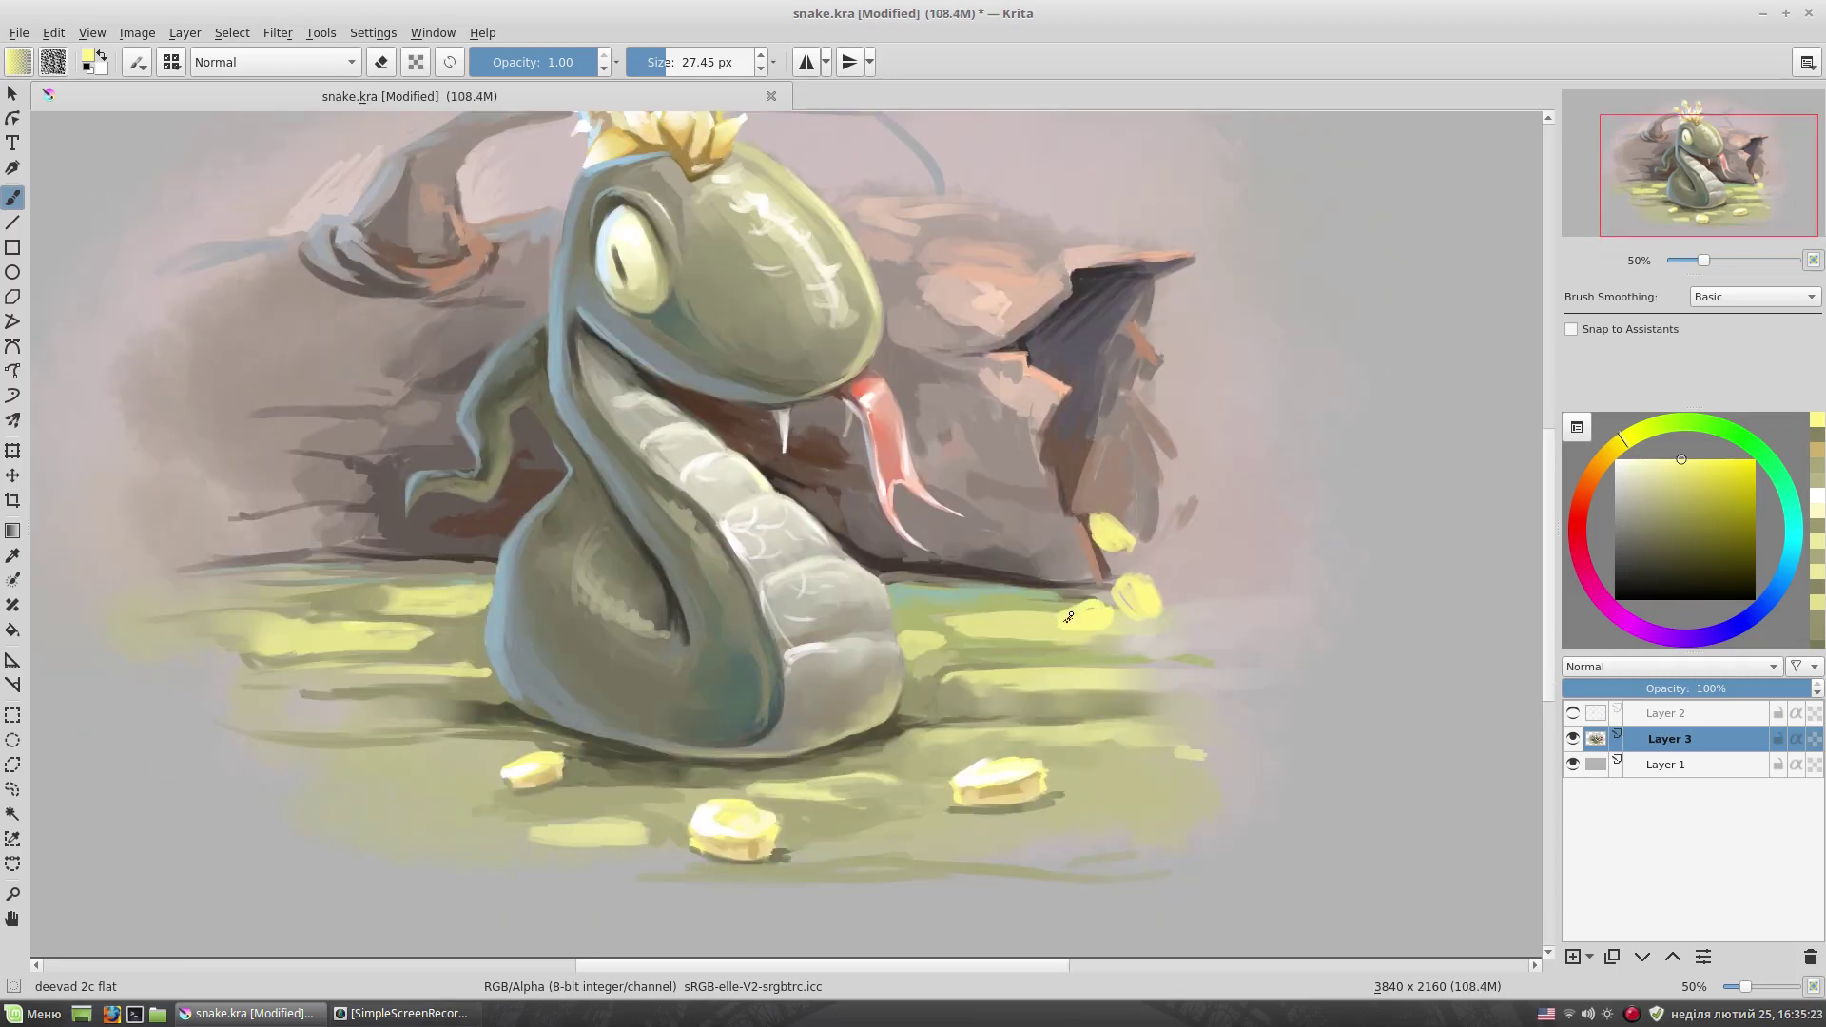
# - Sample coin tones and shade beside the yellow stones with olive grey-green
pyautogui.keyDown('ctrl'); pyautogui.click(1132, 607); pyautogui.keyUp('ctrl')
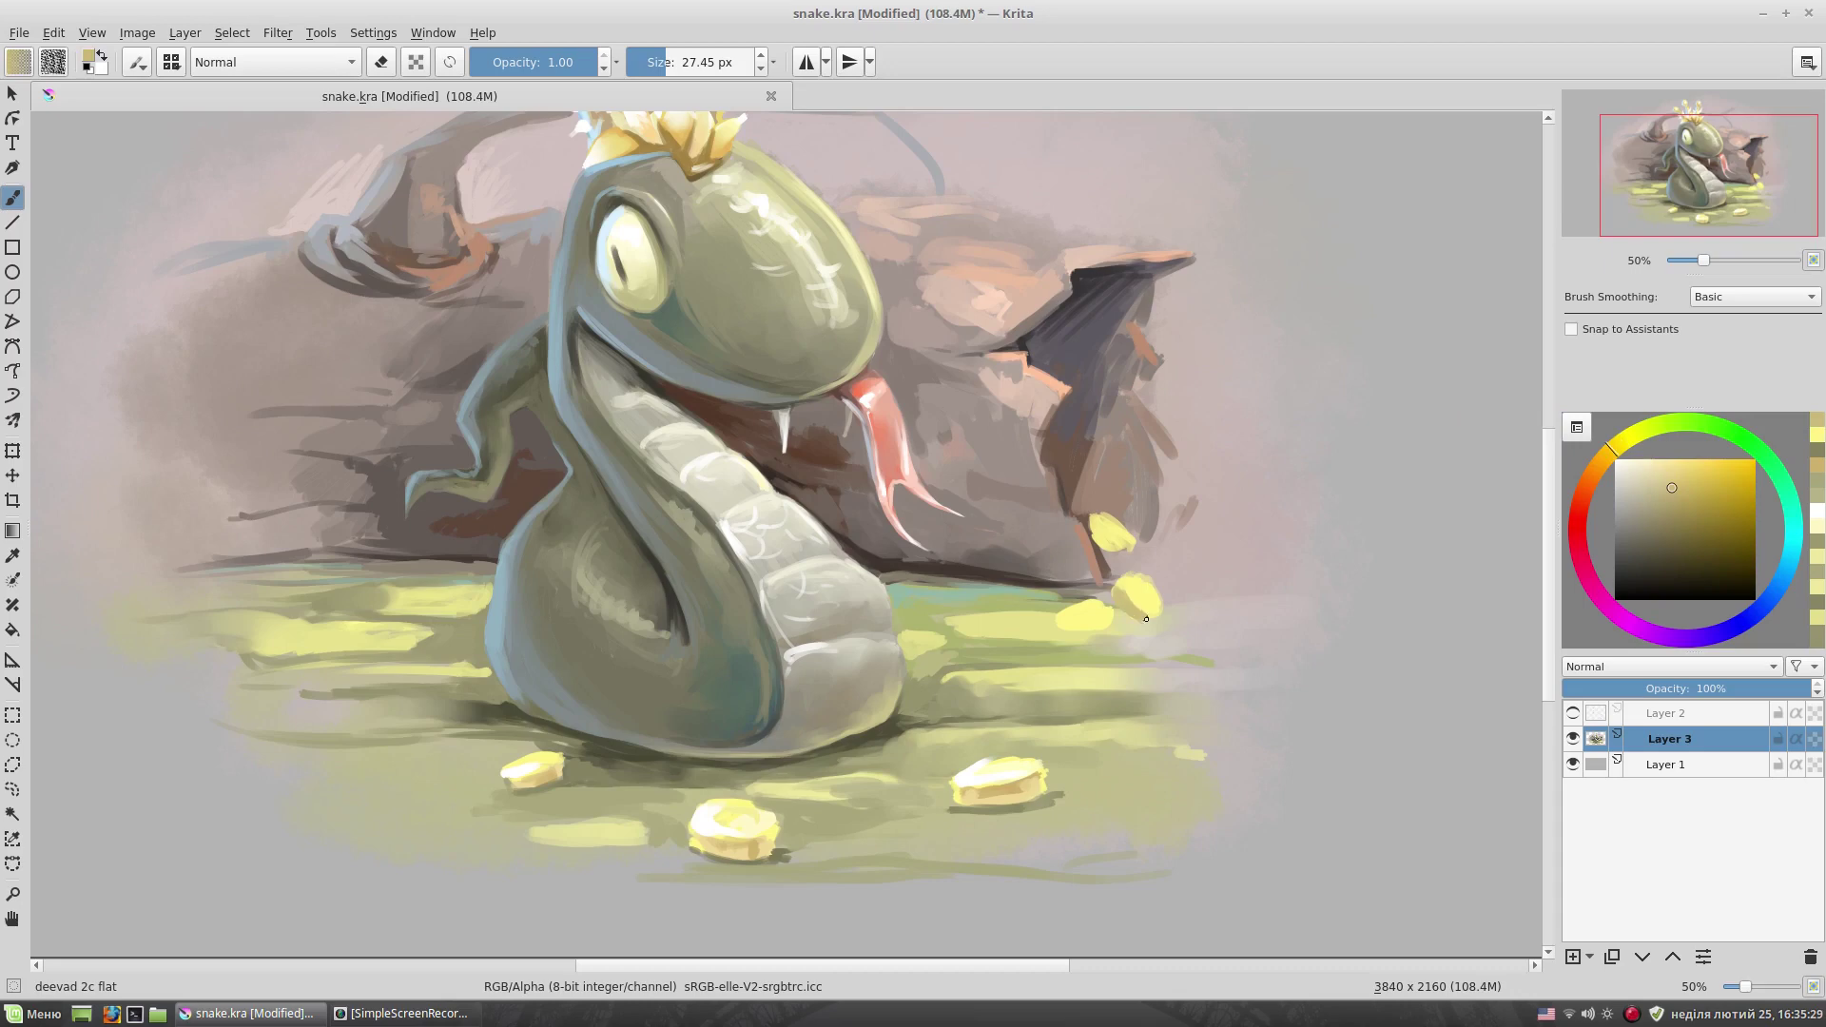
pyautogui.keyDown('ctrl'); pyautogui.click(1089, 559); pyautogui.keyUp('ctrl')
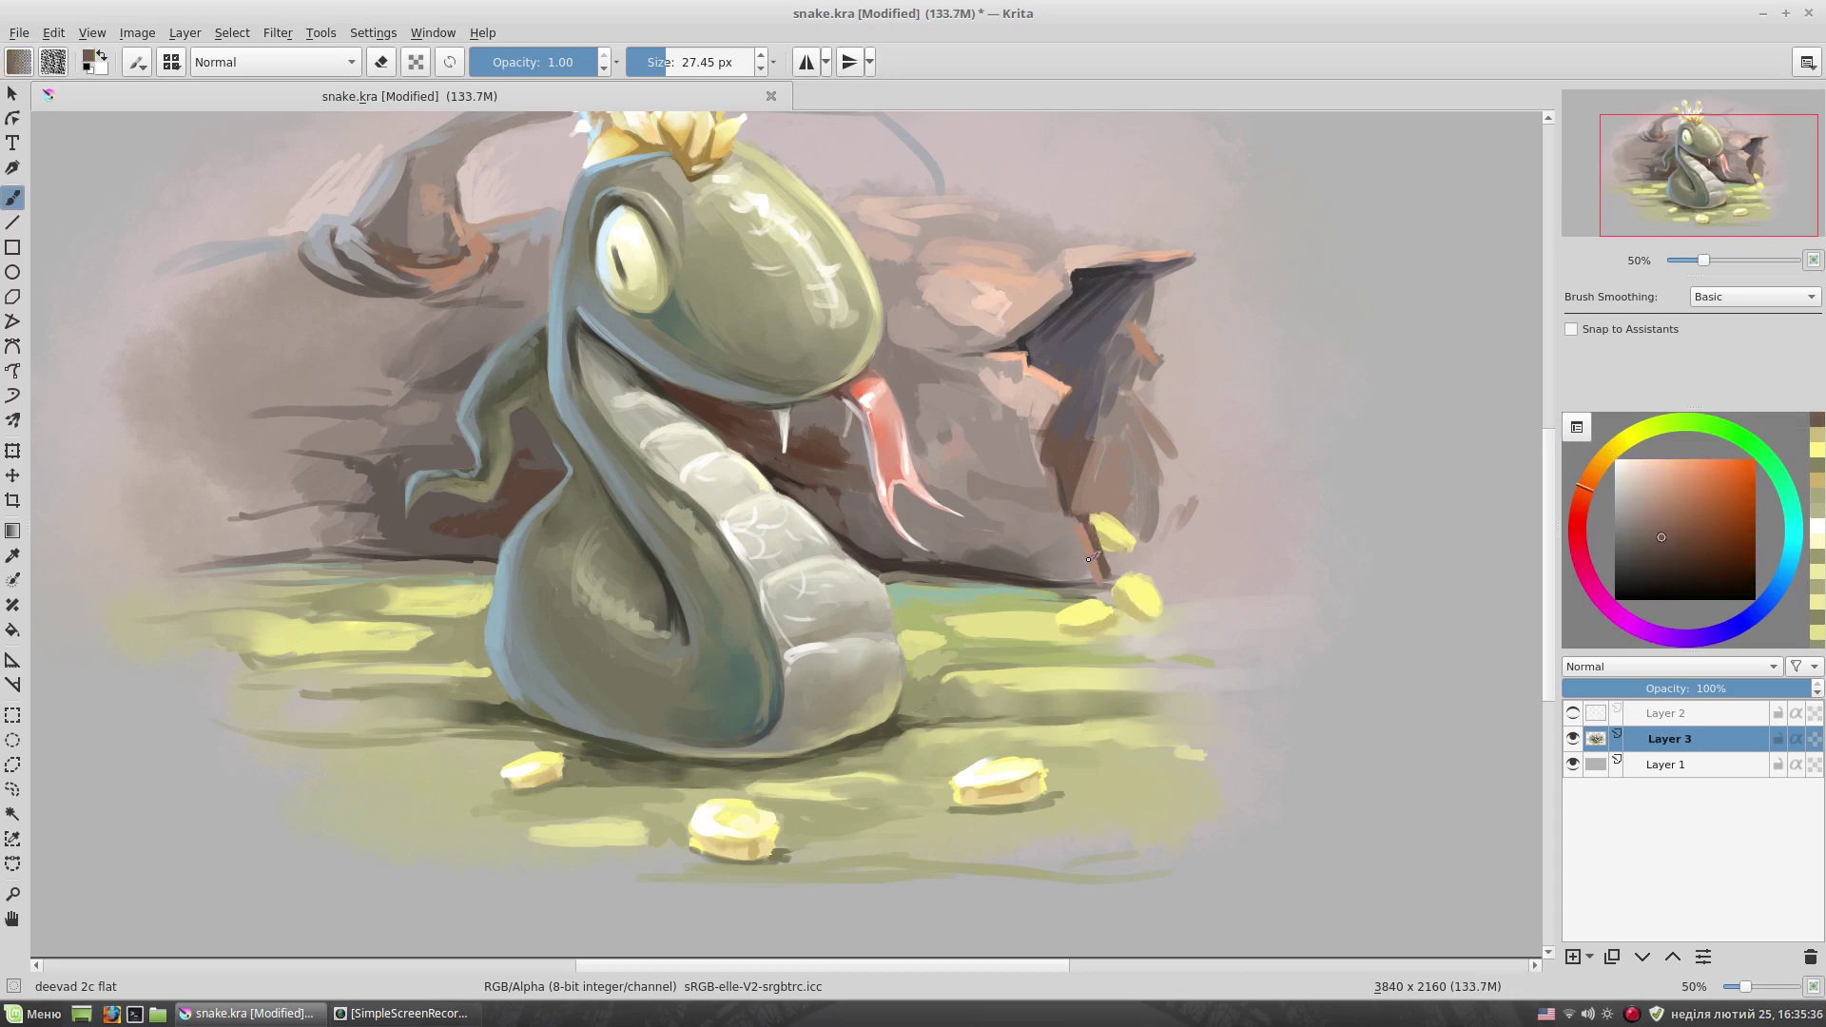
pyautogui.keyDown('ctrl'); pyautogui.click(1121, 542); pyautogui.keyUp('ctrl')
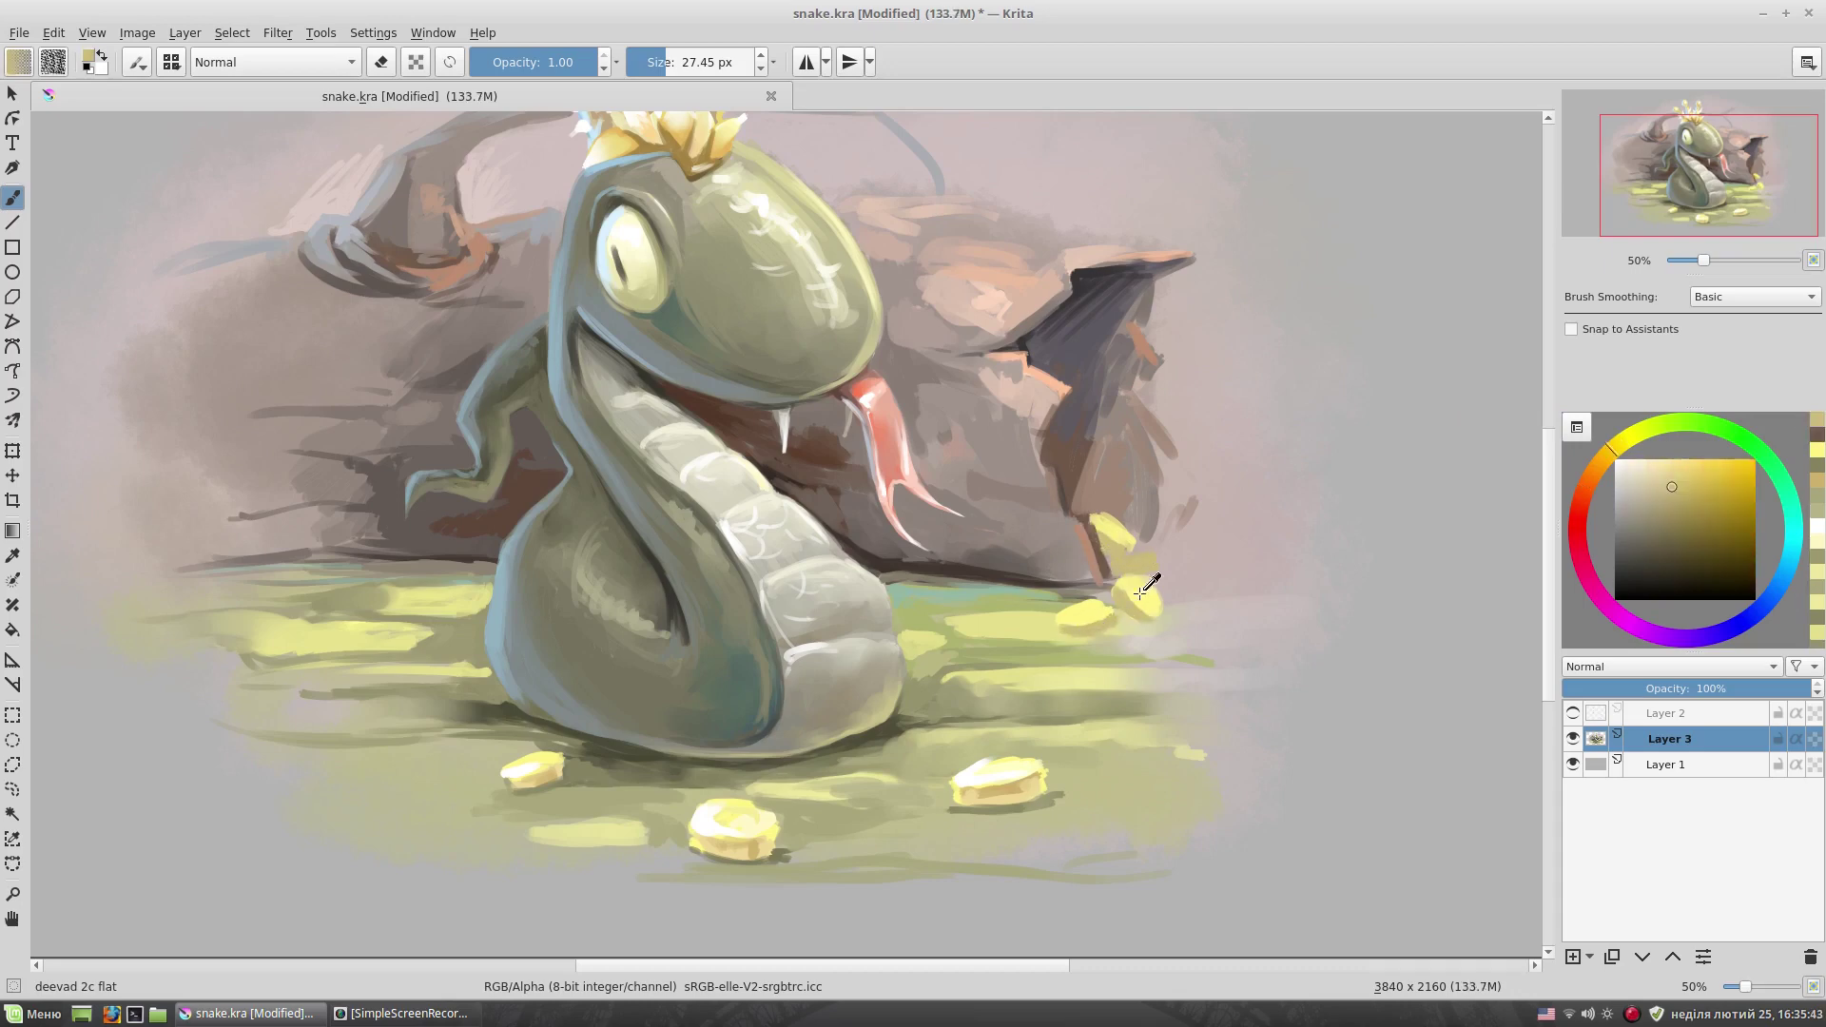
pyautogui.keyDown('ctrl'); pyautogui.click(1141, 592); pyautogui.keyUp('ctrl')
pyautogui.moveTo(1111, 597); pyautogui.dragTo(1138, 580)
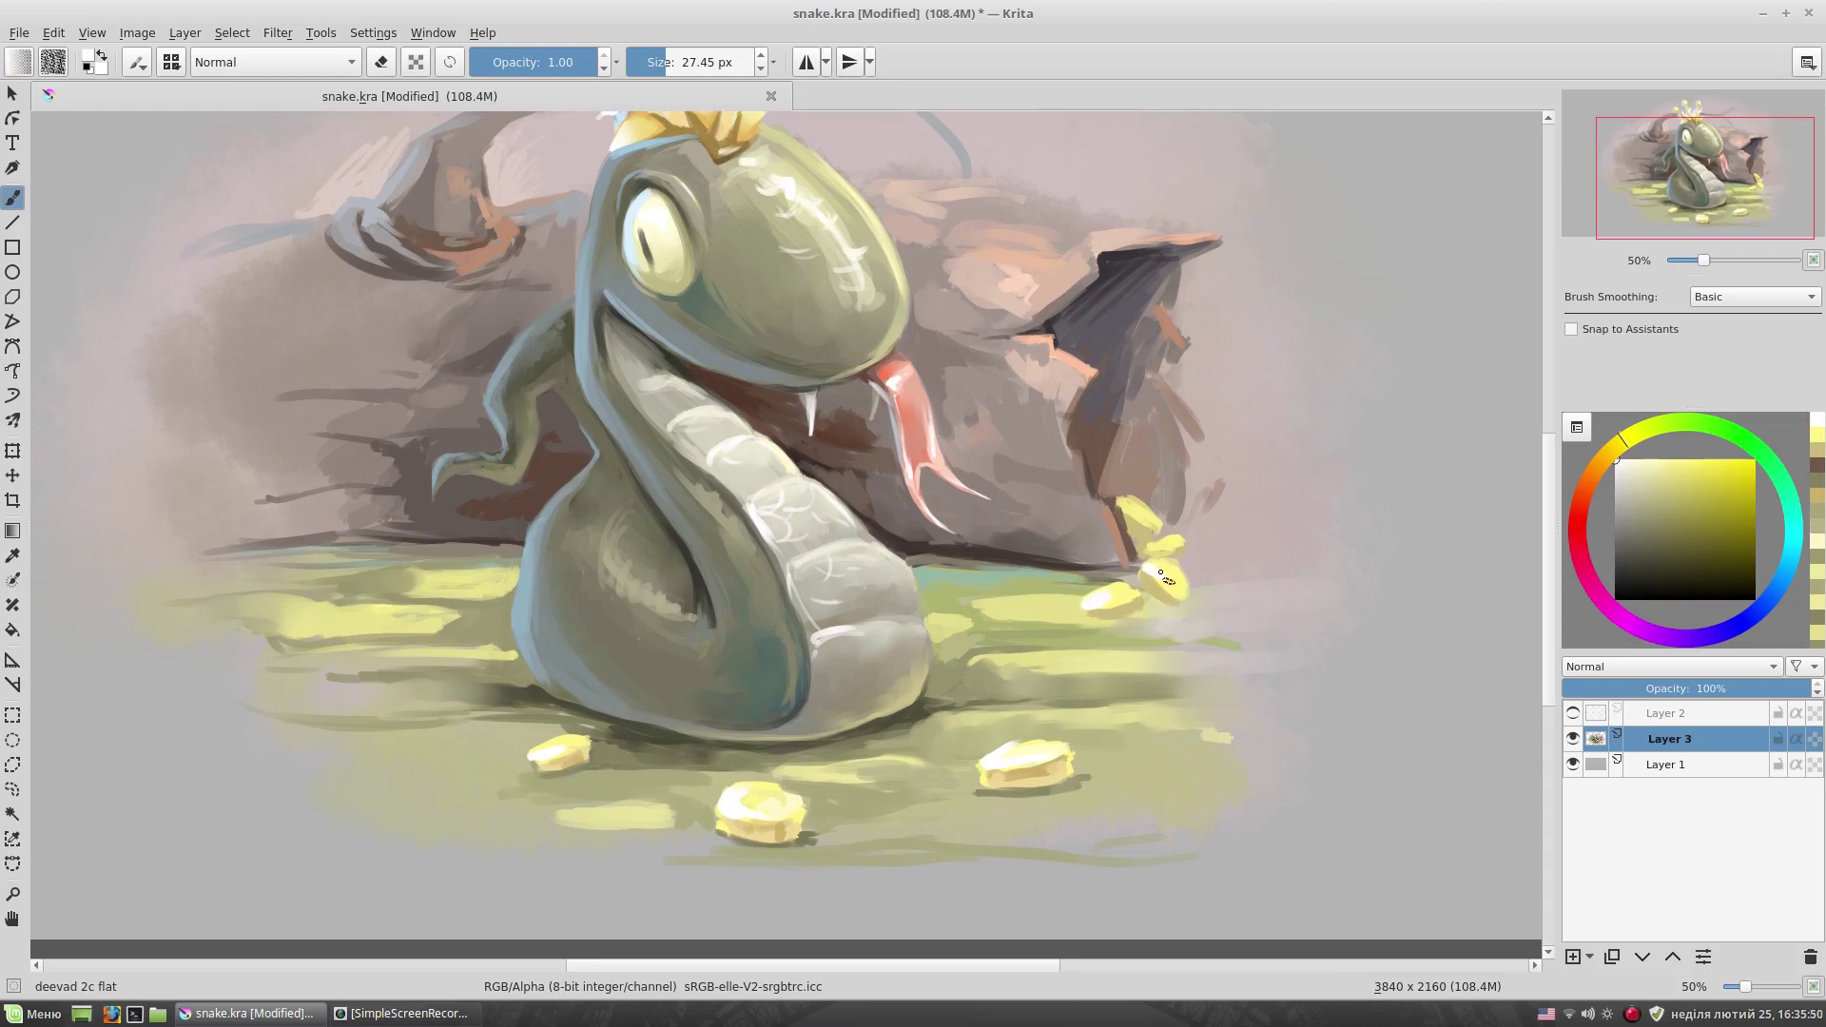
pyautogui.keyDown('ctrl'); pyautogui.click(1067, 640); pyautogui.keyUp('ctrl')
pyautogui.moveTo(1097, 624); pyautogui.dragTo(1150, 602)
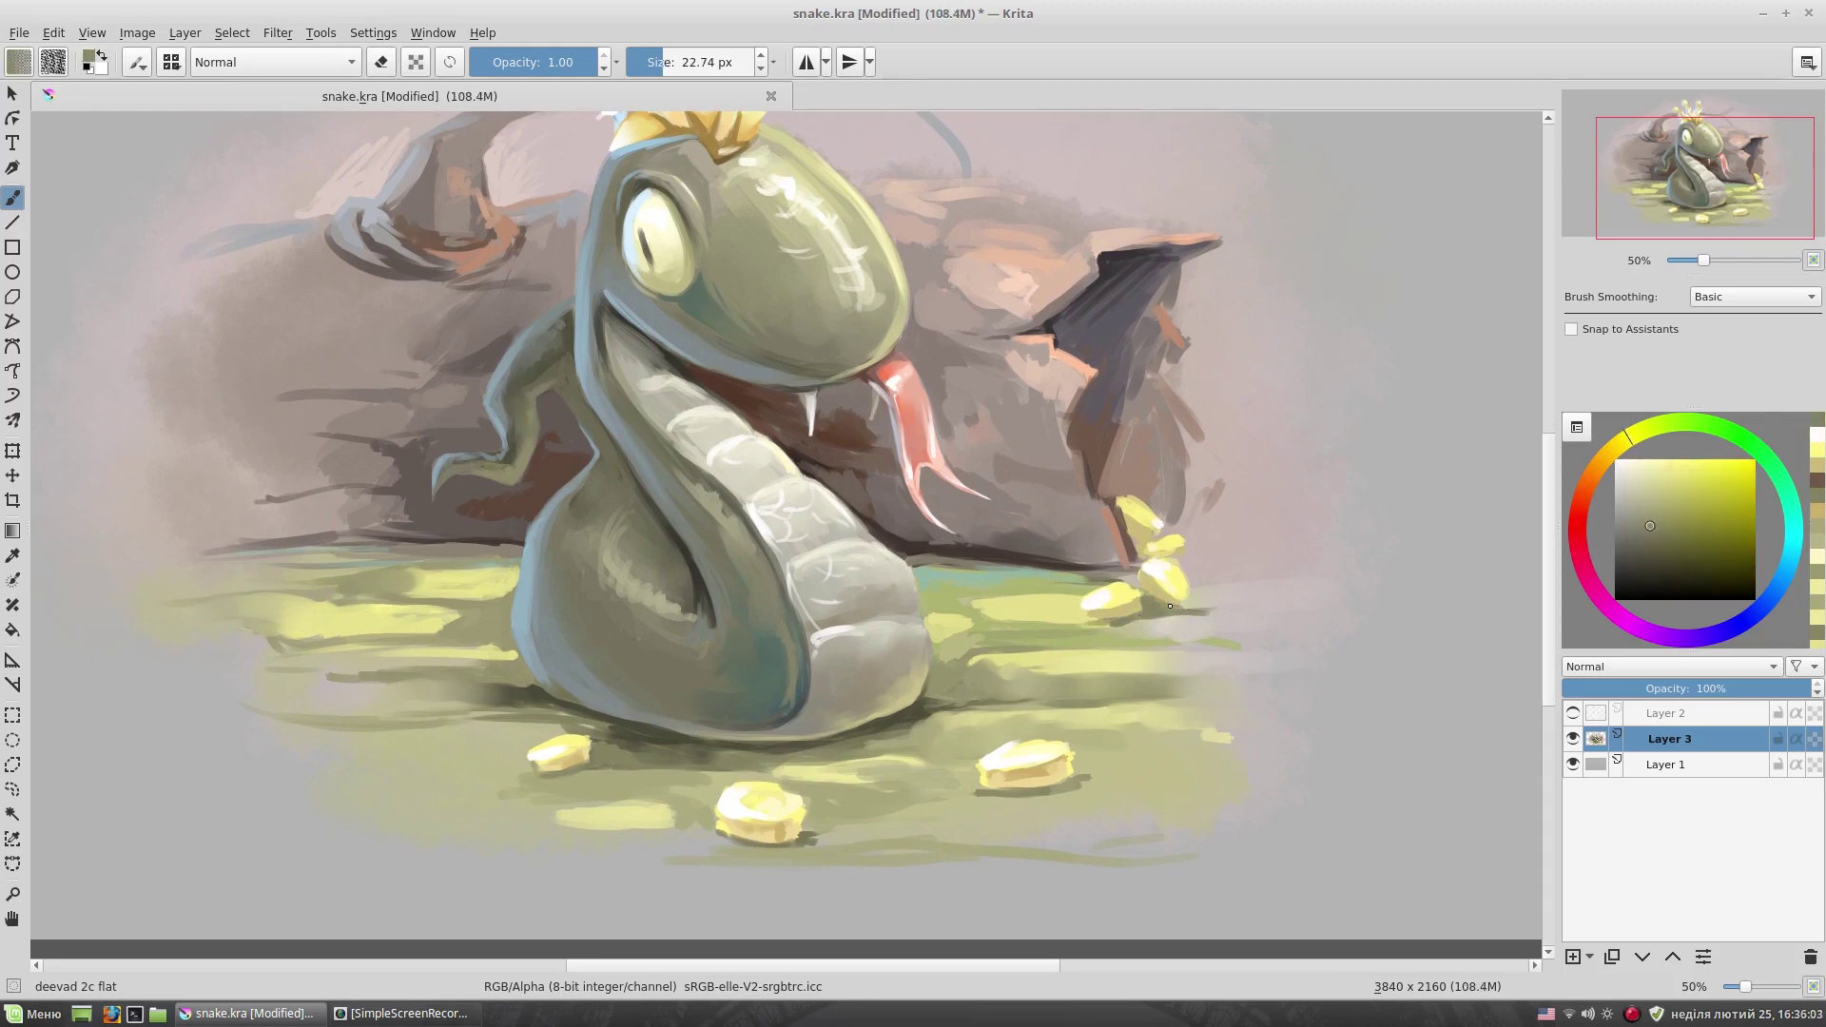
# - Paint a near-white highlight on the yellow coin and pick pale yellow for the front coin
pyautogui.keyDown('ctrl'); pyautogui.click(1134, 565); pyautogui.keyUp('ctrl')
pyautogui.moveTo(1323, 324); pyautogui.dragTo(1384, 340)
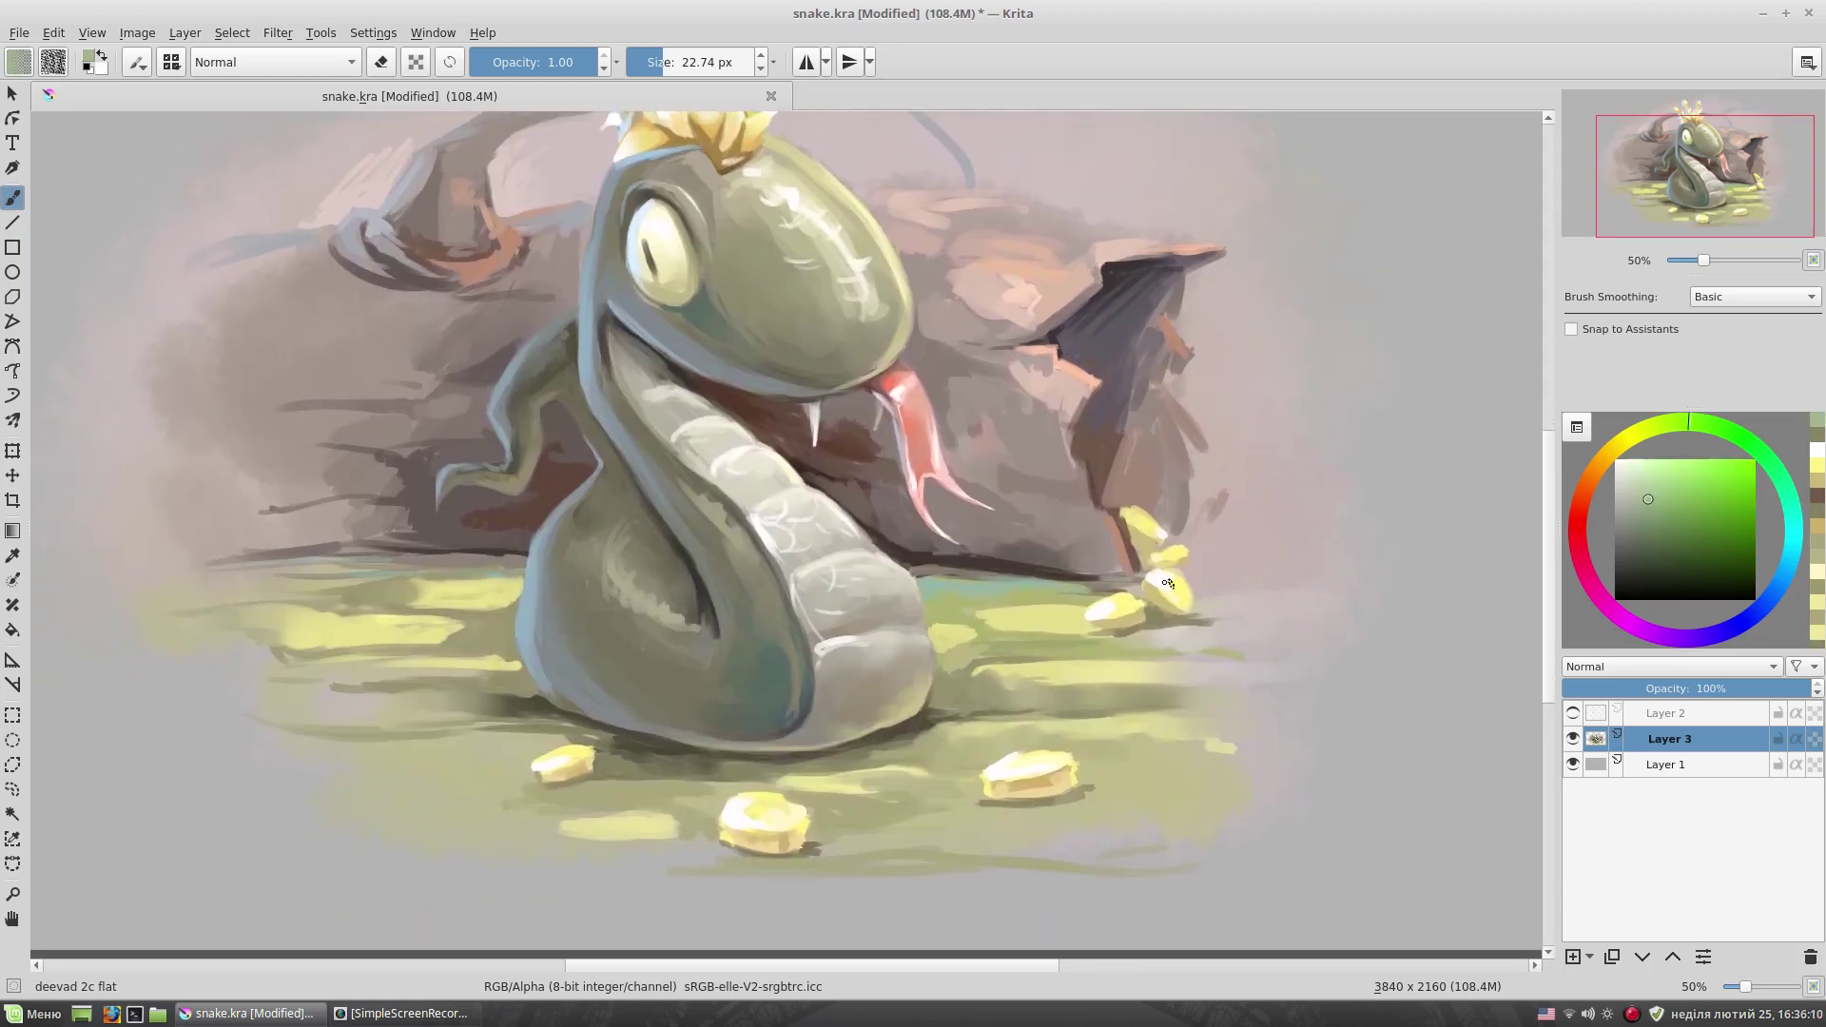
pyautogui.keyDown('ctrl'); pyautogui.click(1194, 559); pyautogui.keyUp('ctrl')
pyautogui.moveTo(1215, 591); pyautogui.dragTo(1252, 610)
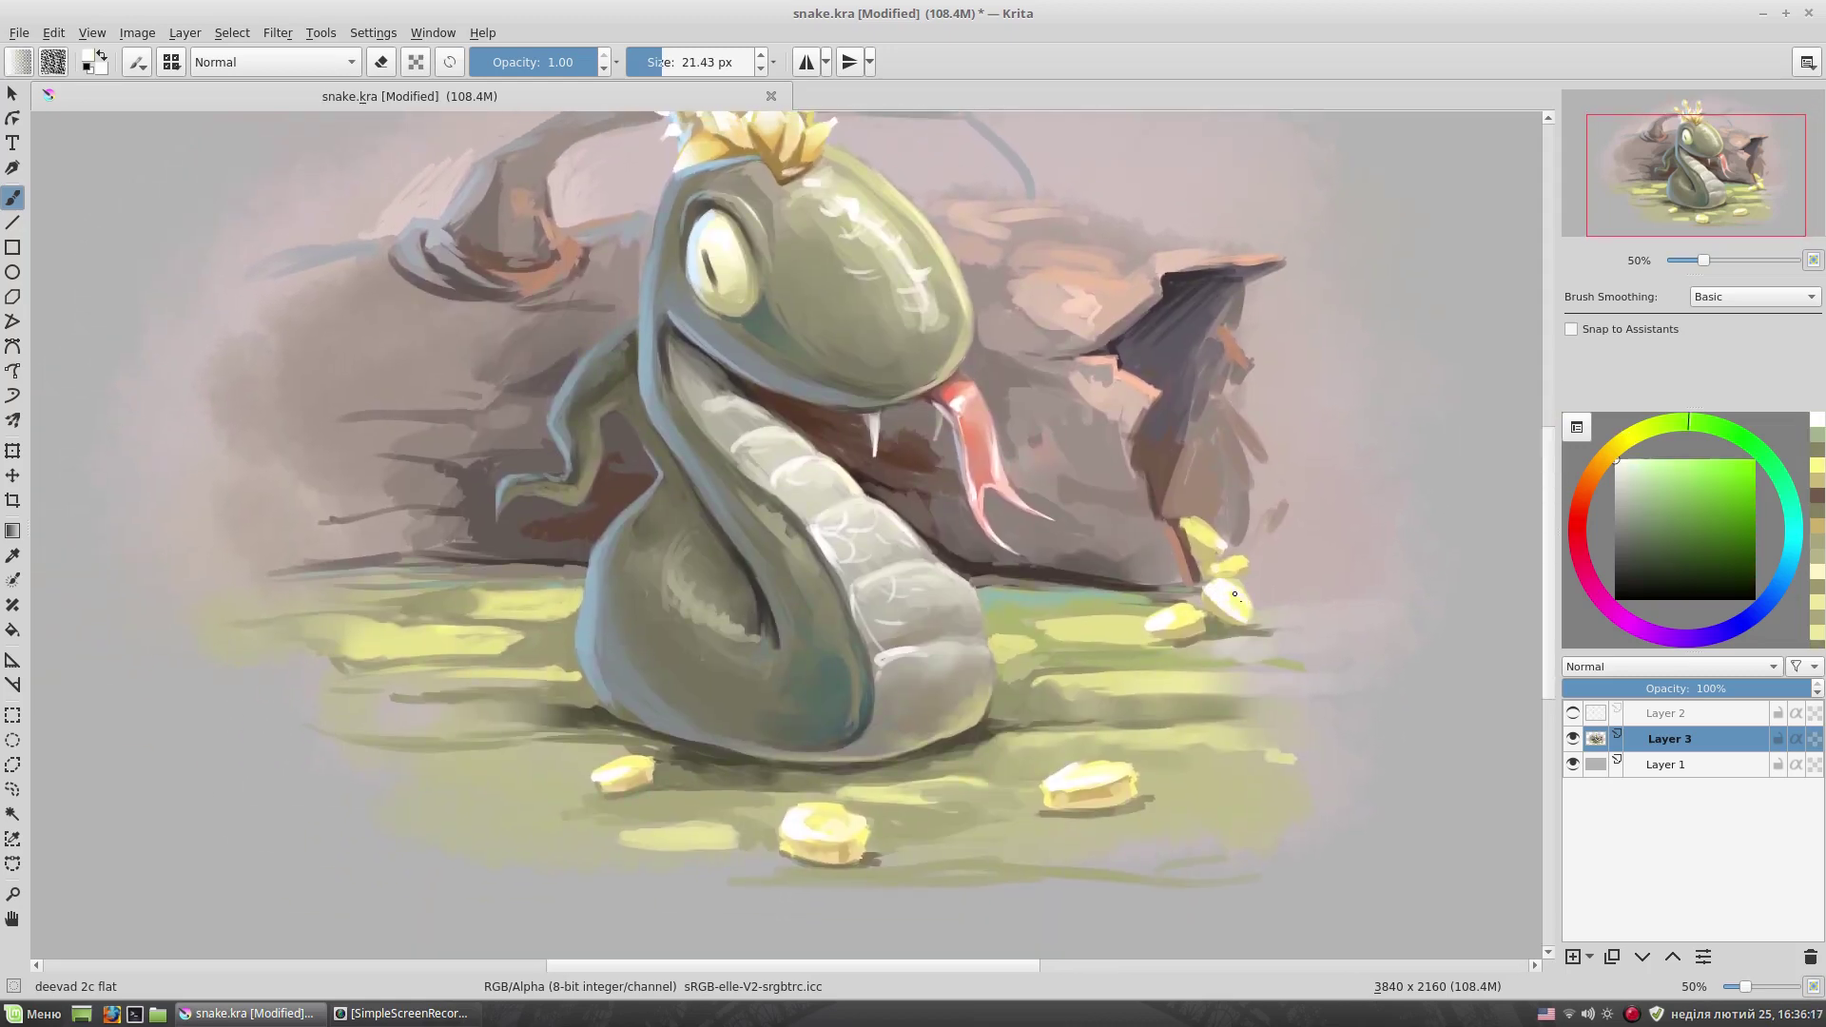
pyautogui.keyDown('ctrl'); pyautogui.click(1172, 632); pyautogui.keyUp('ctrl')
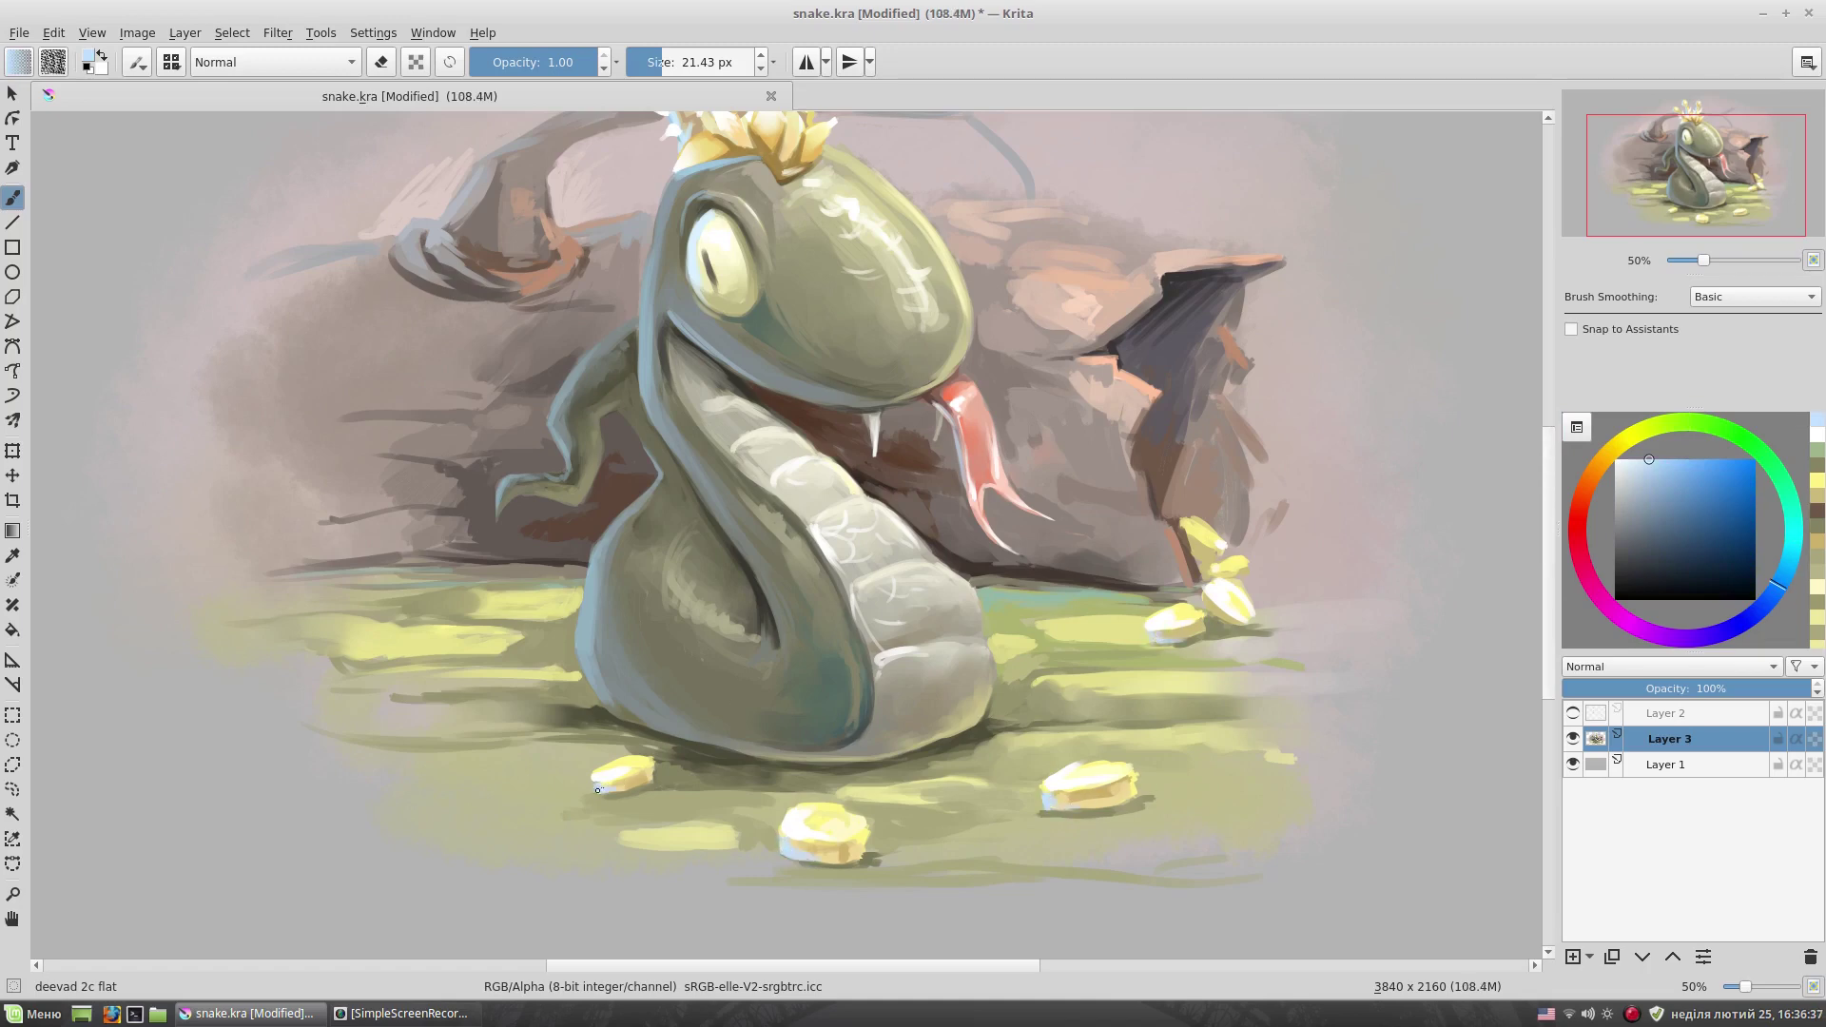
pyautogui.keyDown('ctrl'); pyautogui.click(818, 861); pyautogui.keyUp('ctrl')
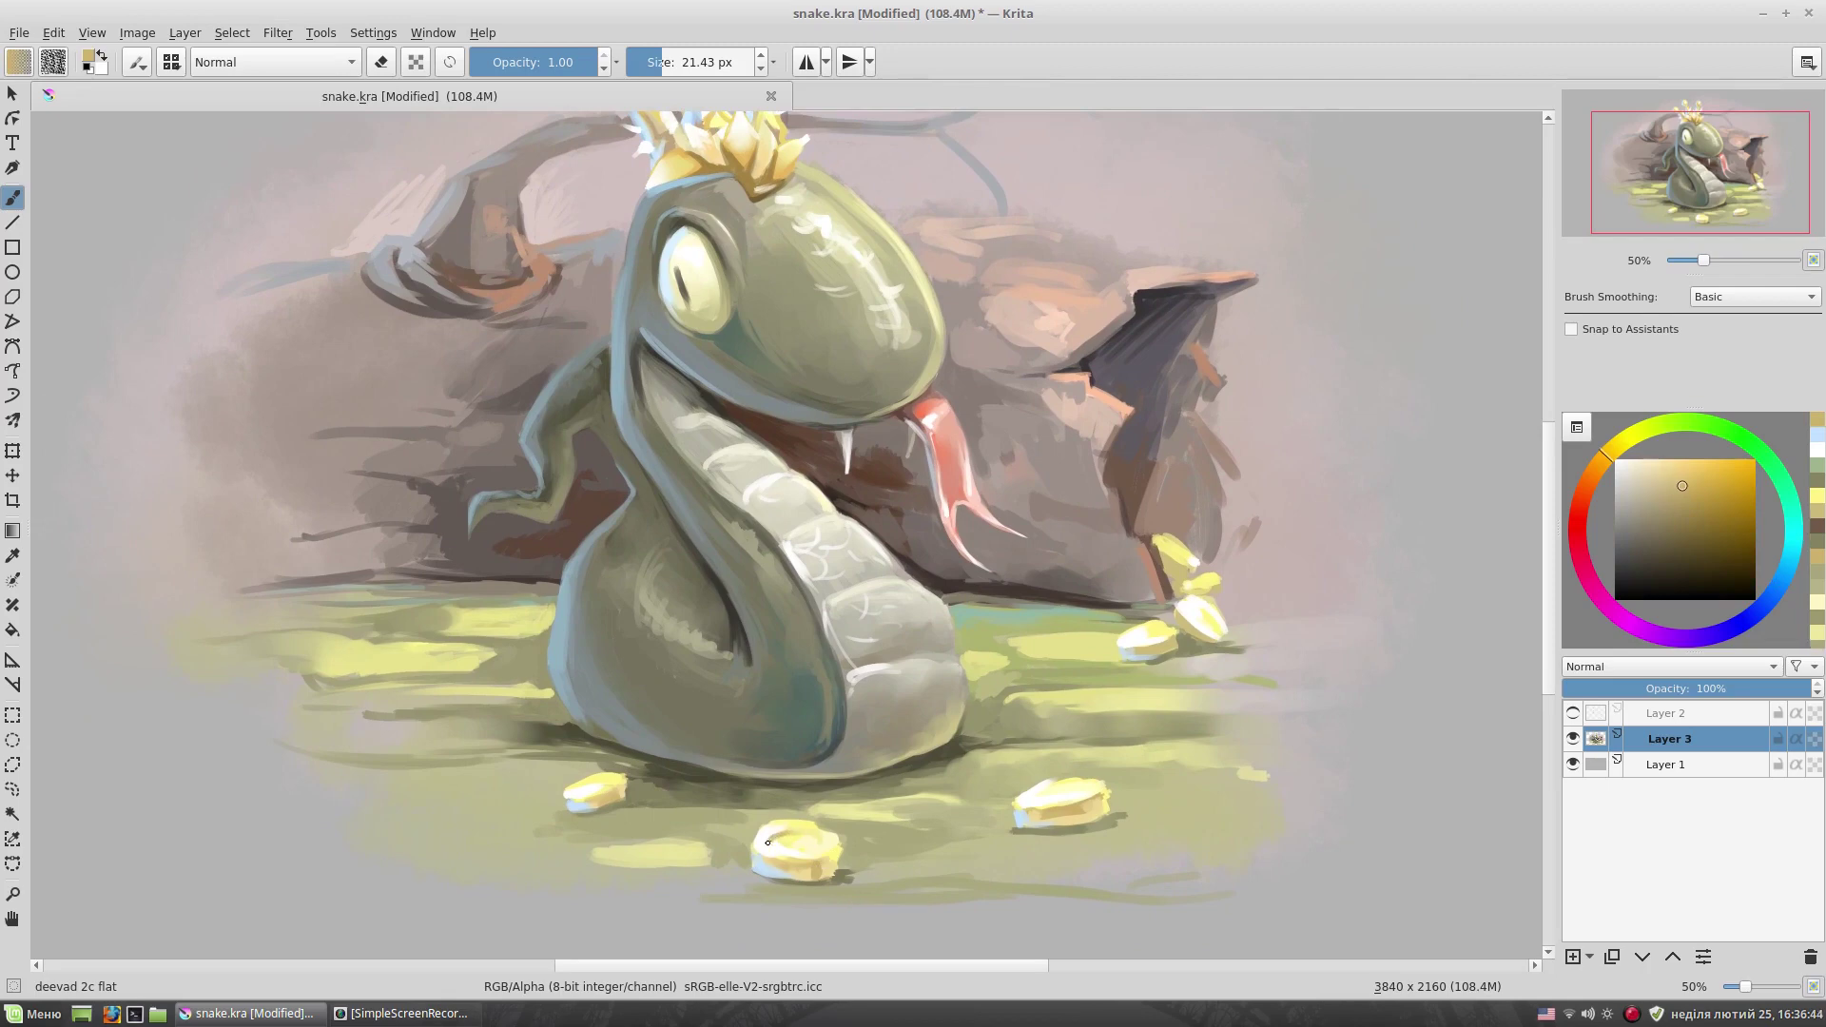
pyautogui.keyDown('ctrl'); pyautogui.click(820, 855); pyautogui.keyUp('ctrl')
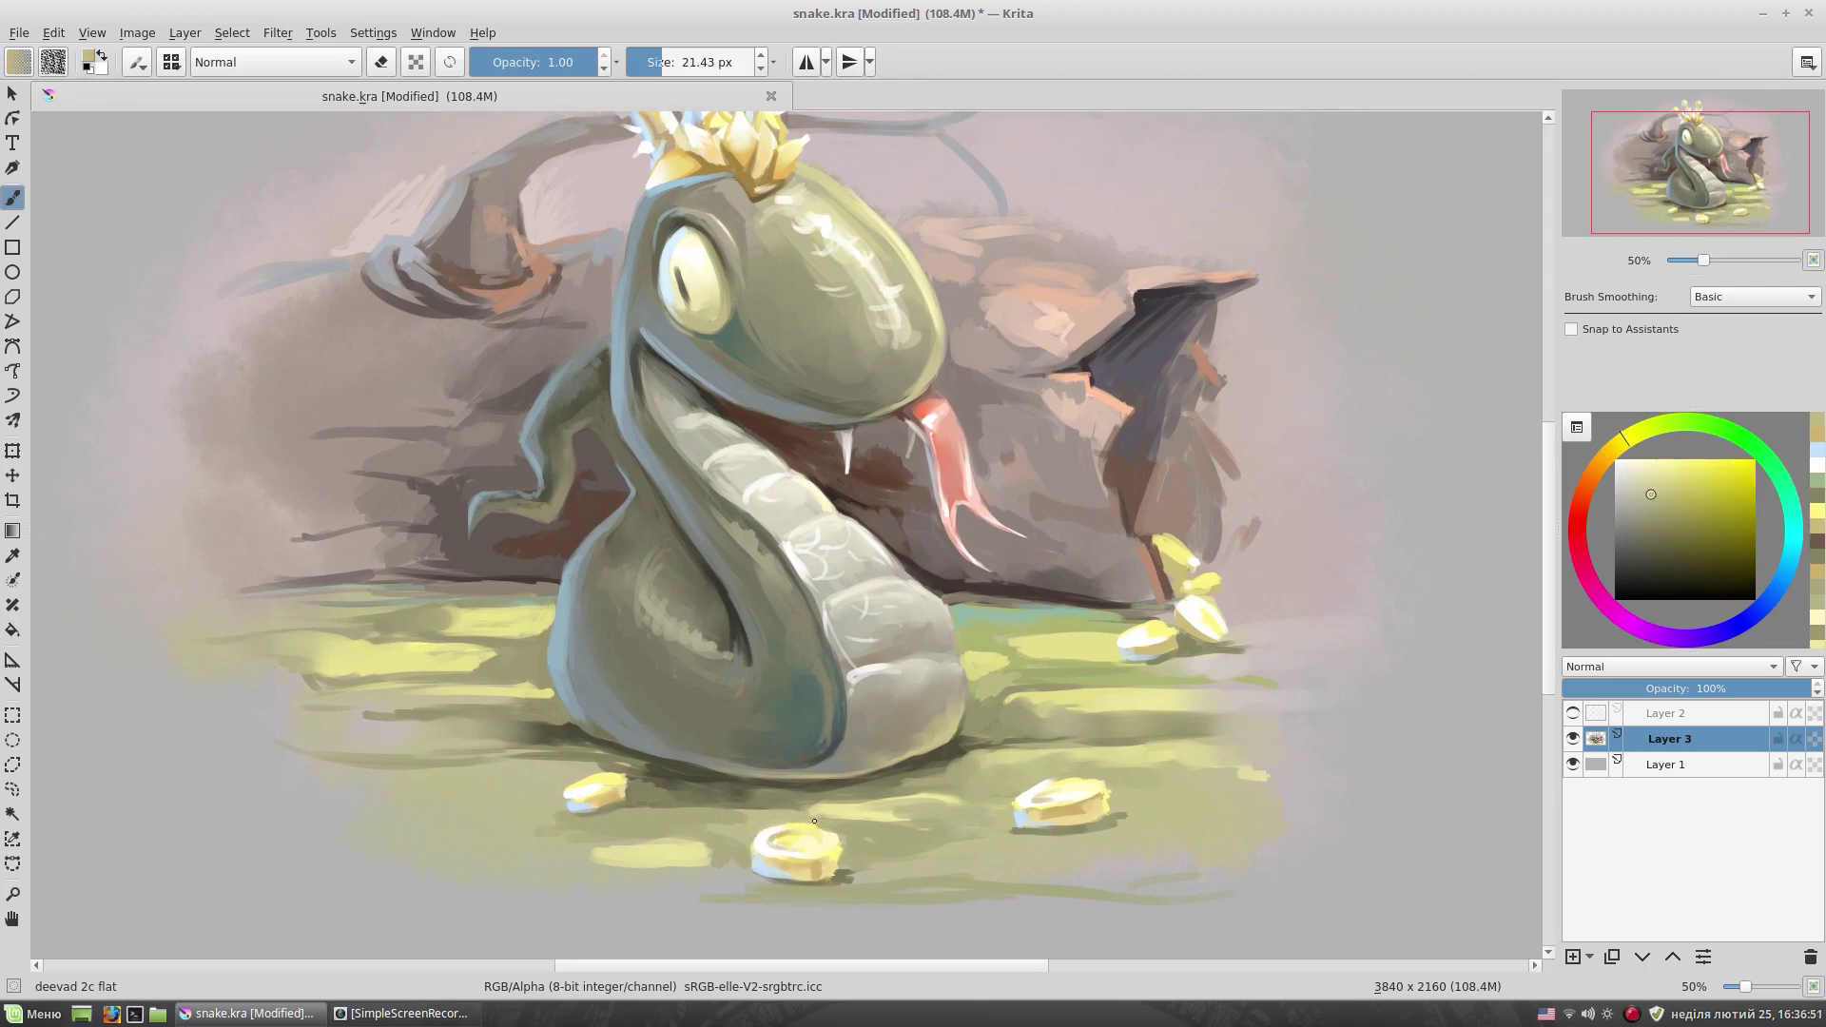
pyautogui.keyDown('ctrl'); pyautogui.click(828, 856); pyautogui.keyUp('ctrl')
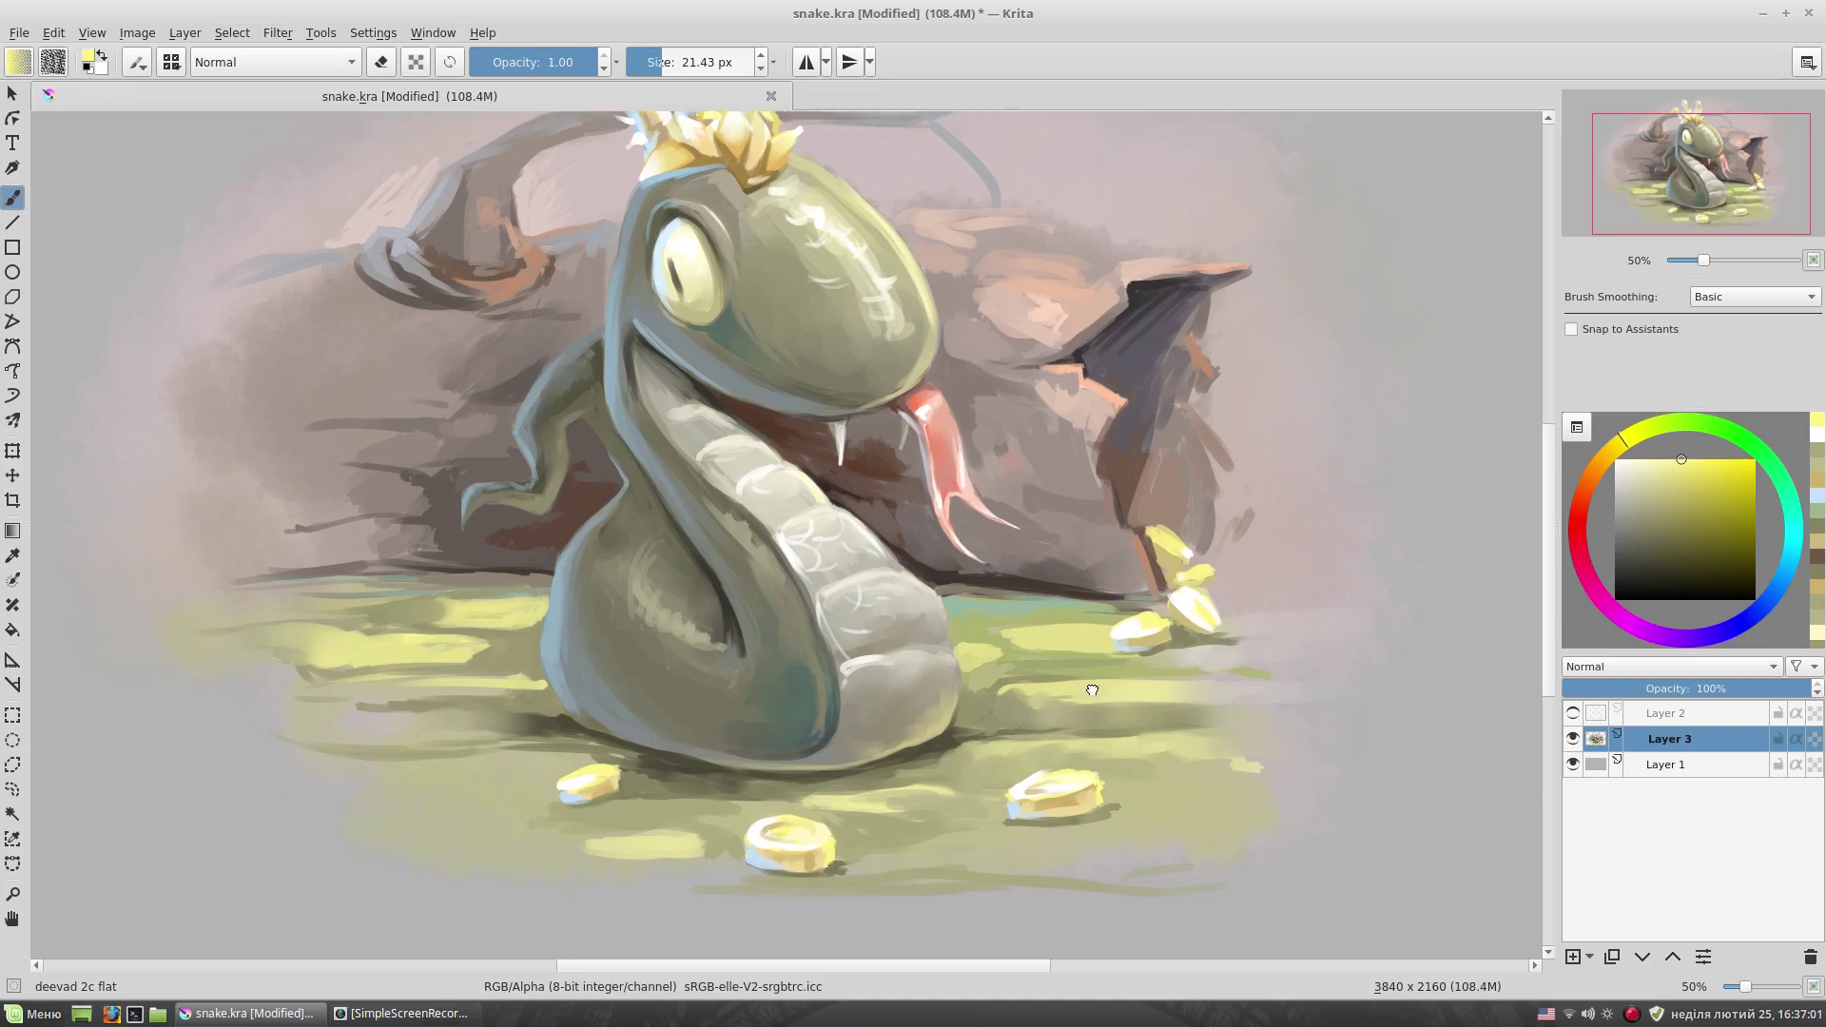
# - Paint two thin teal streaks across the ground right of the coins
pyautogui.moveTo(1092, 690); pyautogui.dragTo(1065, 581)
pyautogui.keyDown('ctrl'); pyautogui.click(750, 701); pyautogui.keyUp('ctrl')
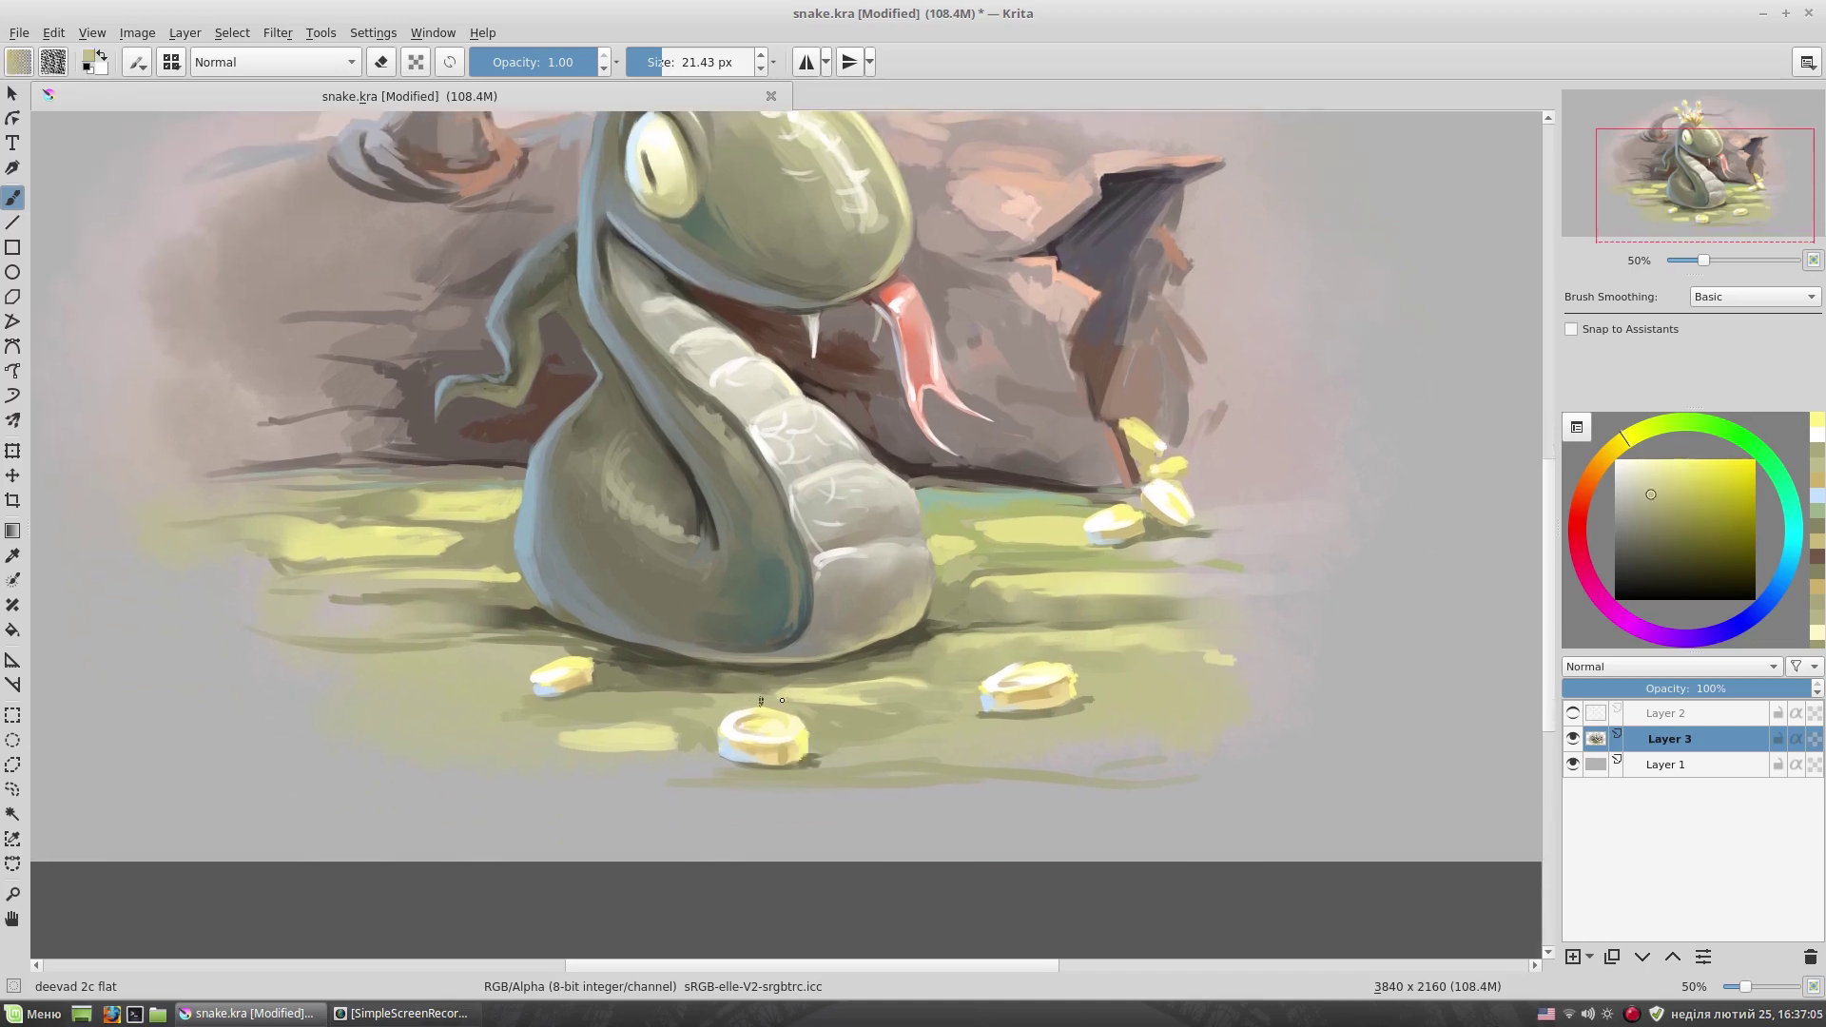
pyautogui.moveTo(814, 709); pyautogui.dragTo(816, 783)
pyautogui.keyDown('ctrl'); pyautogui.click(819, 828); pyautogui.keyUp('ctrl')
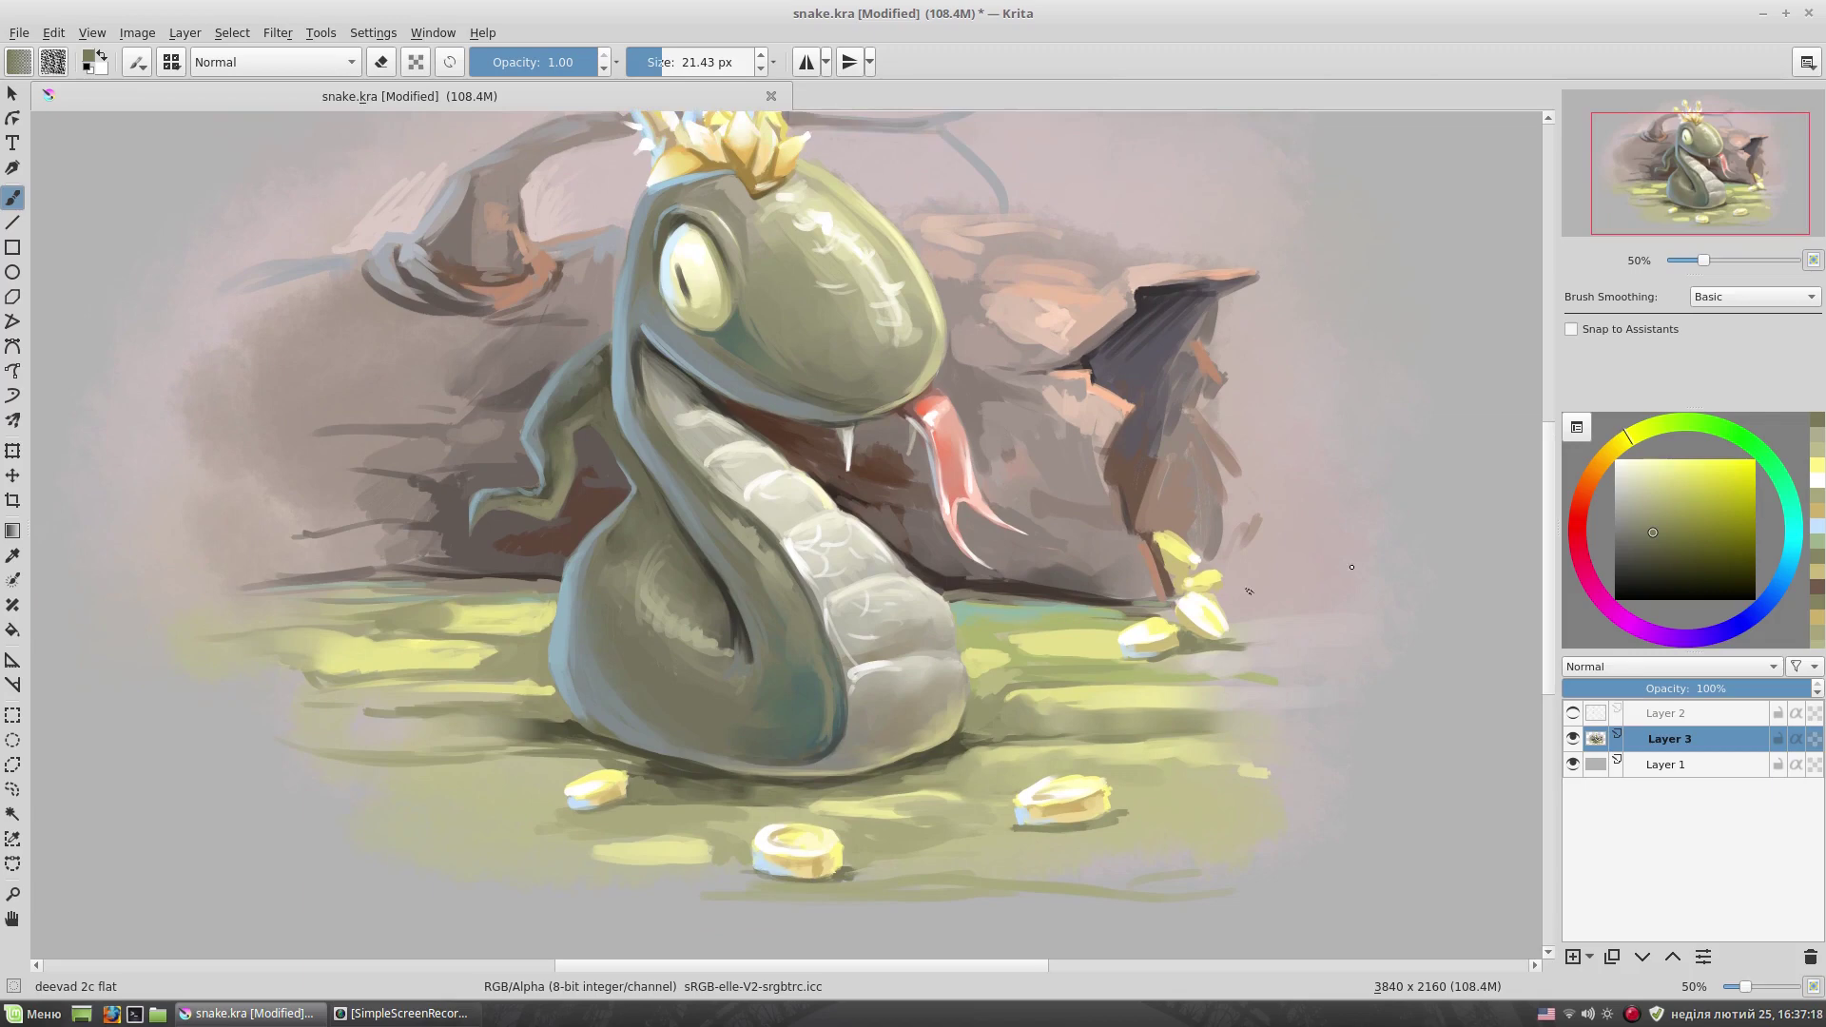
pyautogui.keyDown('ctrl'); pyautogui.click(1075, 666); pyautogui.keyUp('ctrl')
pyautogui.moveTo(1268, 664); pyautogui.dragTo(1180, 668)
pyautogui.moveTo(1322, 725); pyautogui.dragTo(1155, 725)
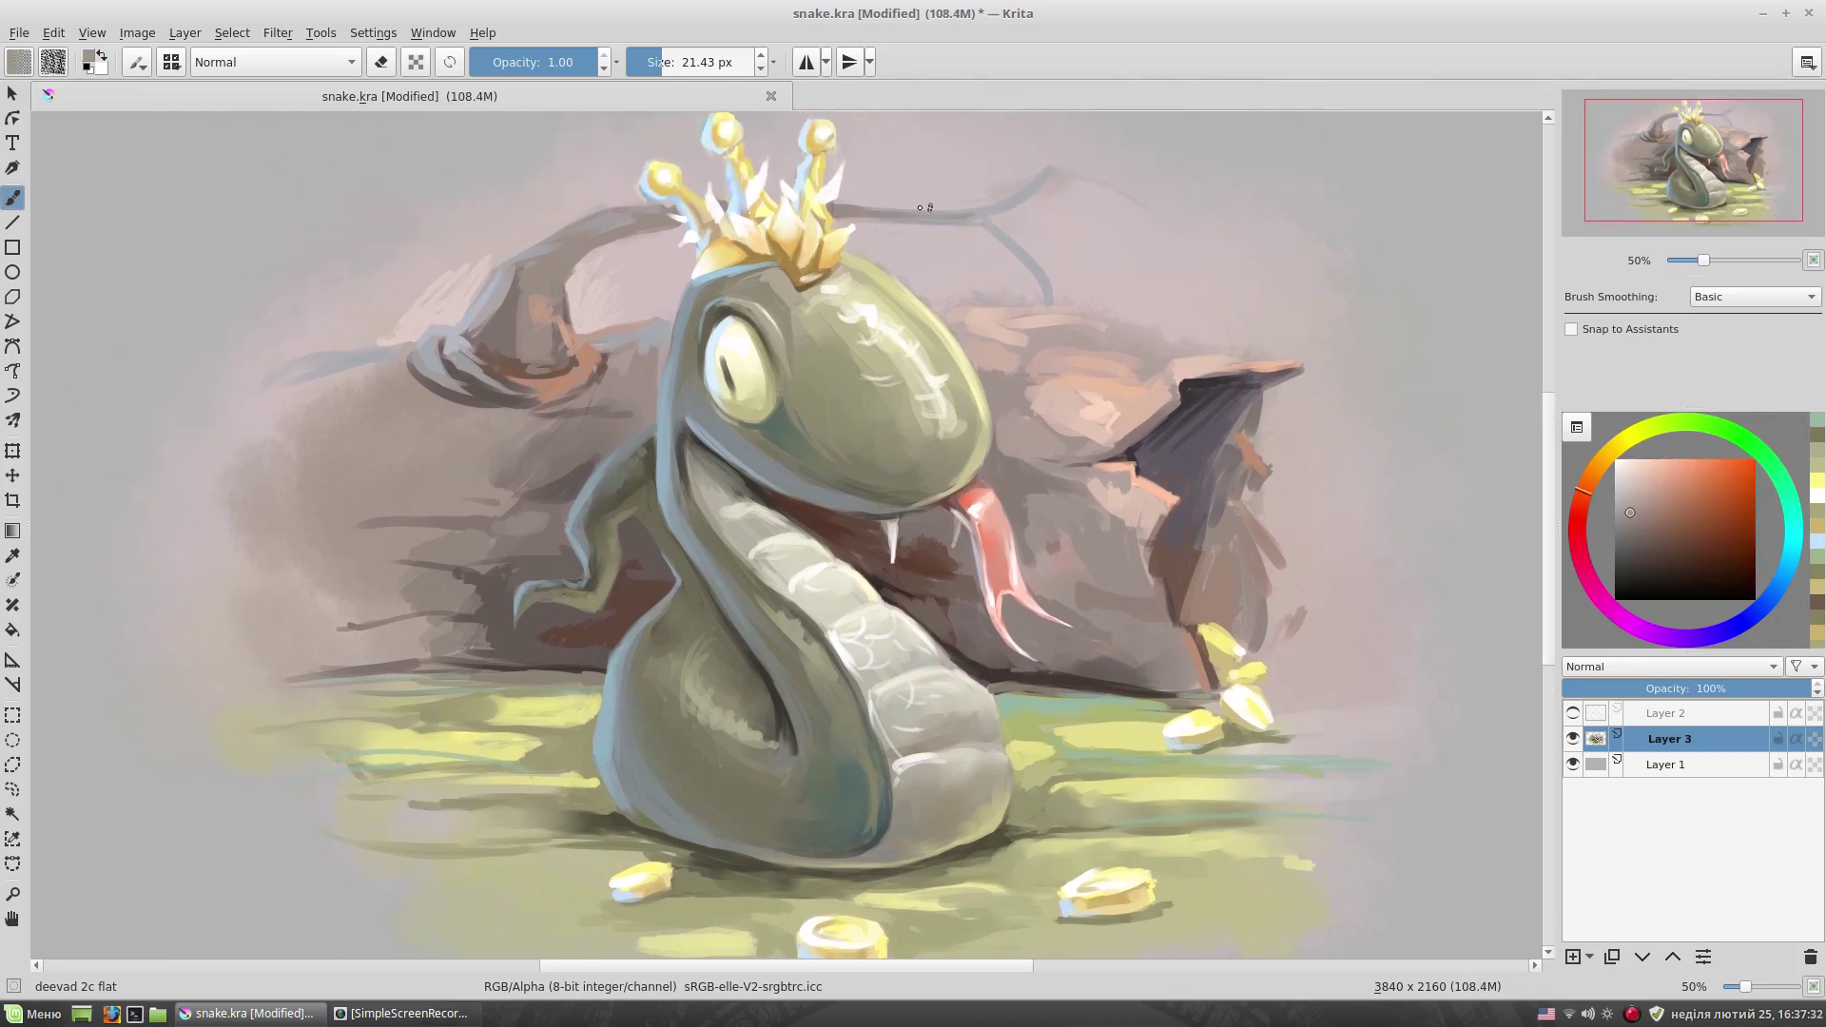
# - Draw two thin dark branches curving from above the rock across the sky
pyautogui.moveTo(967, 221); pyautogui.dragTo(1101, 451)
pyautogui.moveTo(975, 202); pyautogui.dragTo(1194, 255)
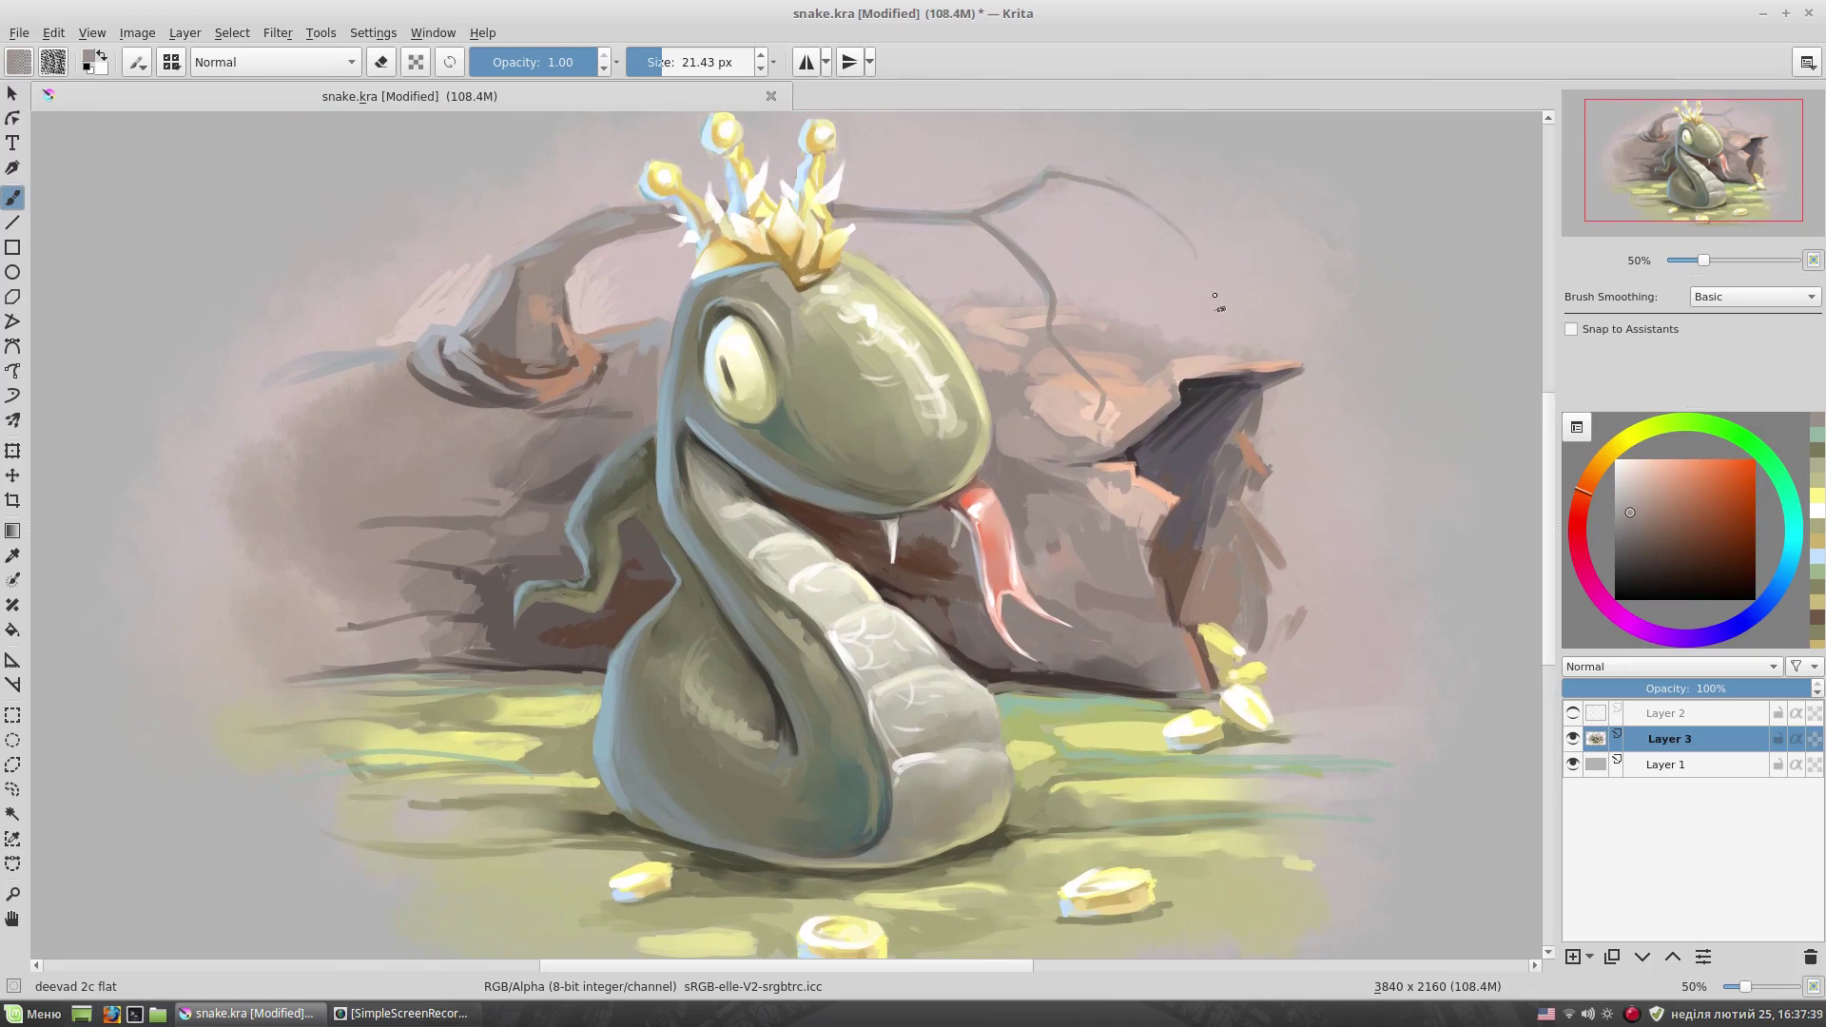
pyautogui.keyDown('ctrl'); pyautogui.click(975, 280); pyautogui.keyUp('ctrl')
pyautogui.keyDown('ctrl'); pyautogui.click(970, 306); pyautogui.keyUp('ctrl')
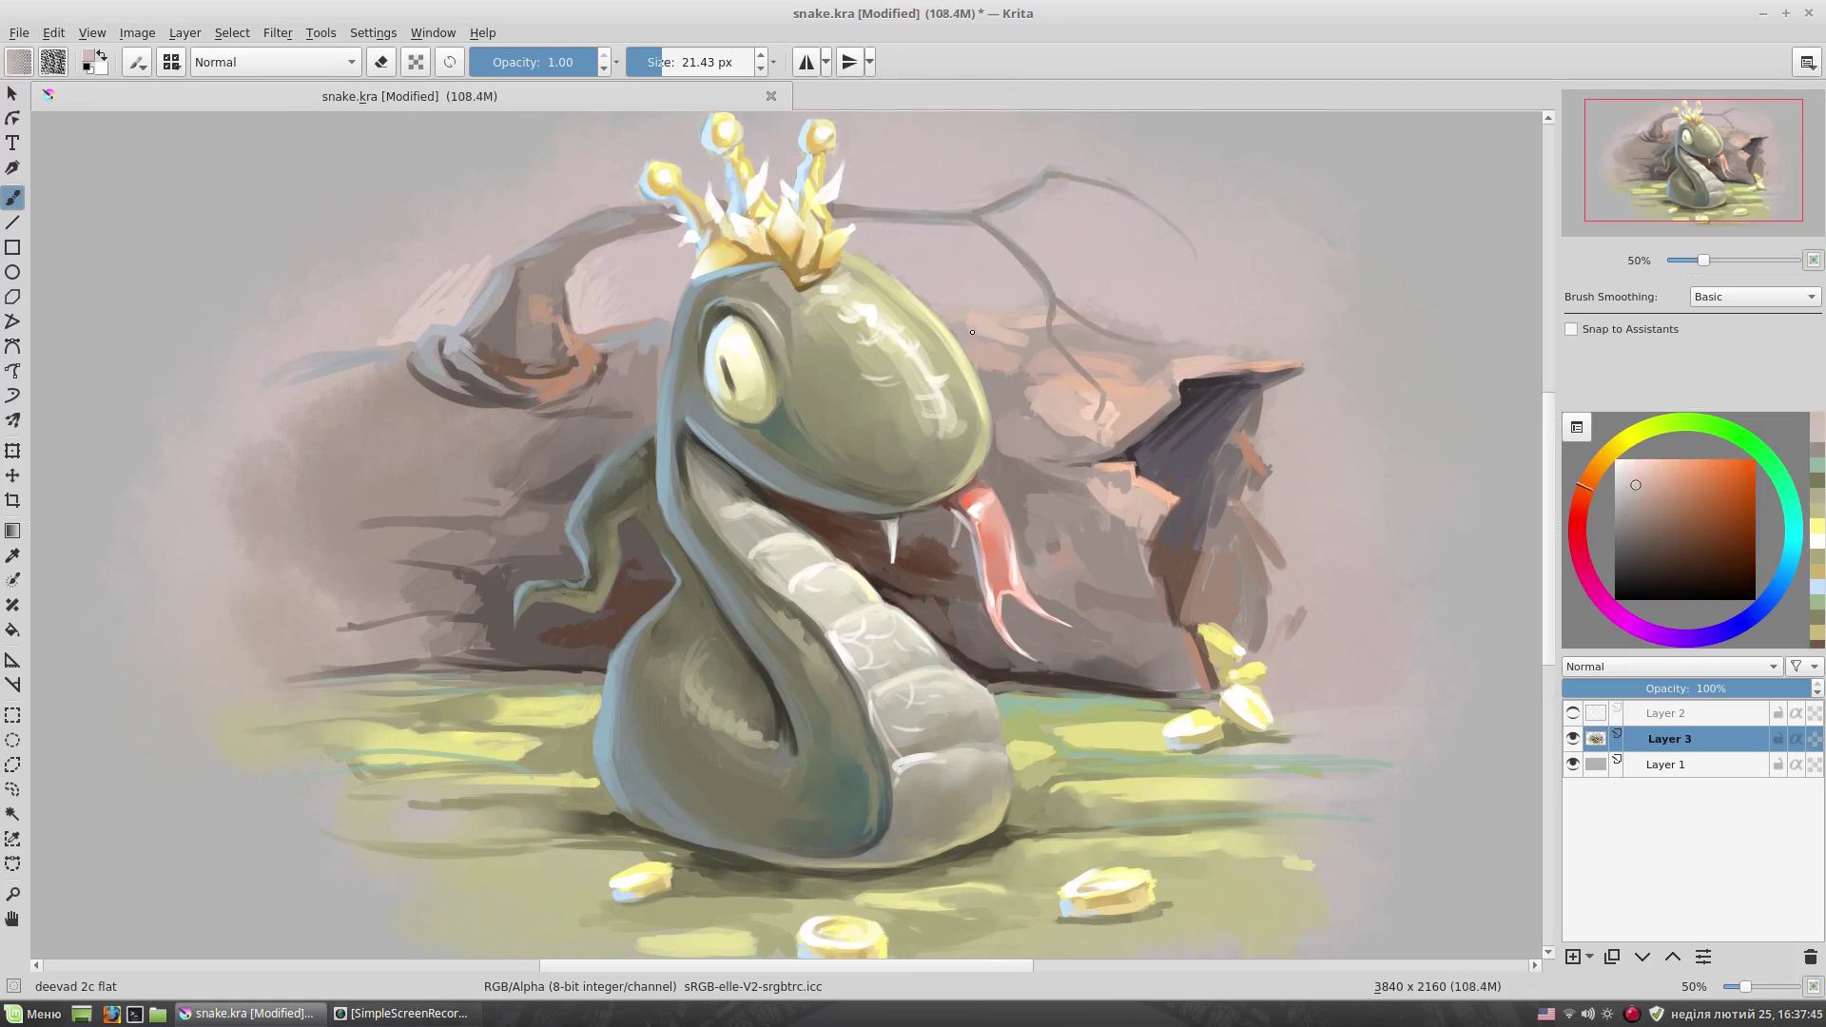
pyautogui.keyDown('ctrl'); pyautogui.click(1237, 330); pyautogui.keyUp('ctrl')
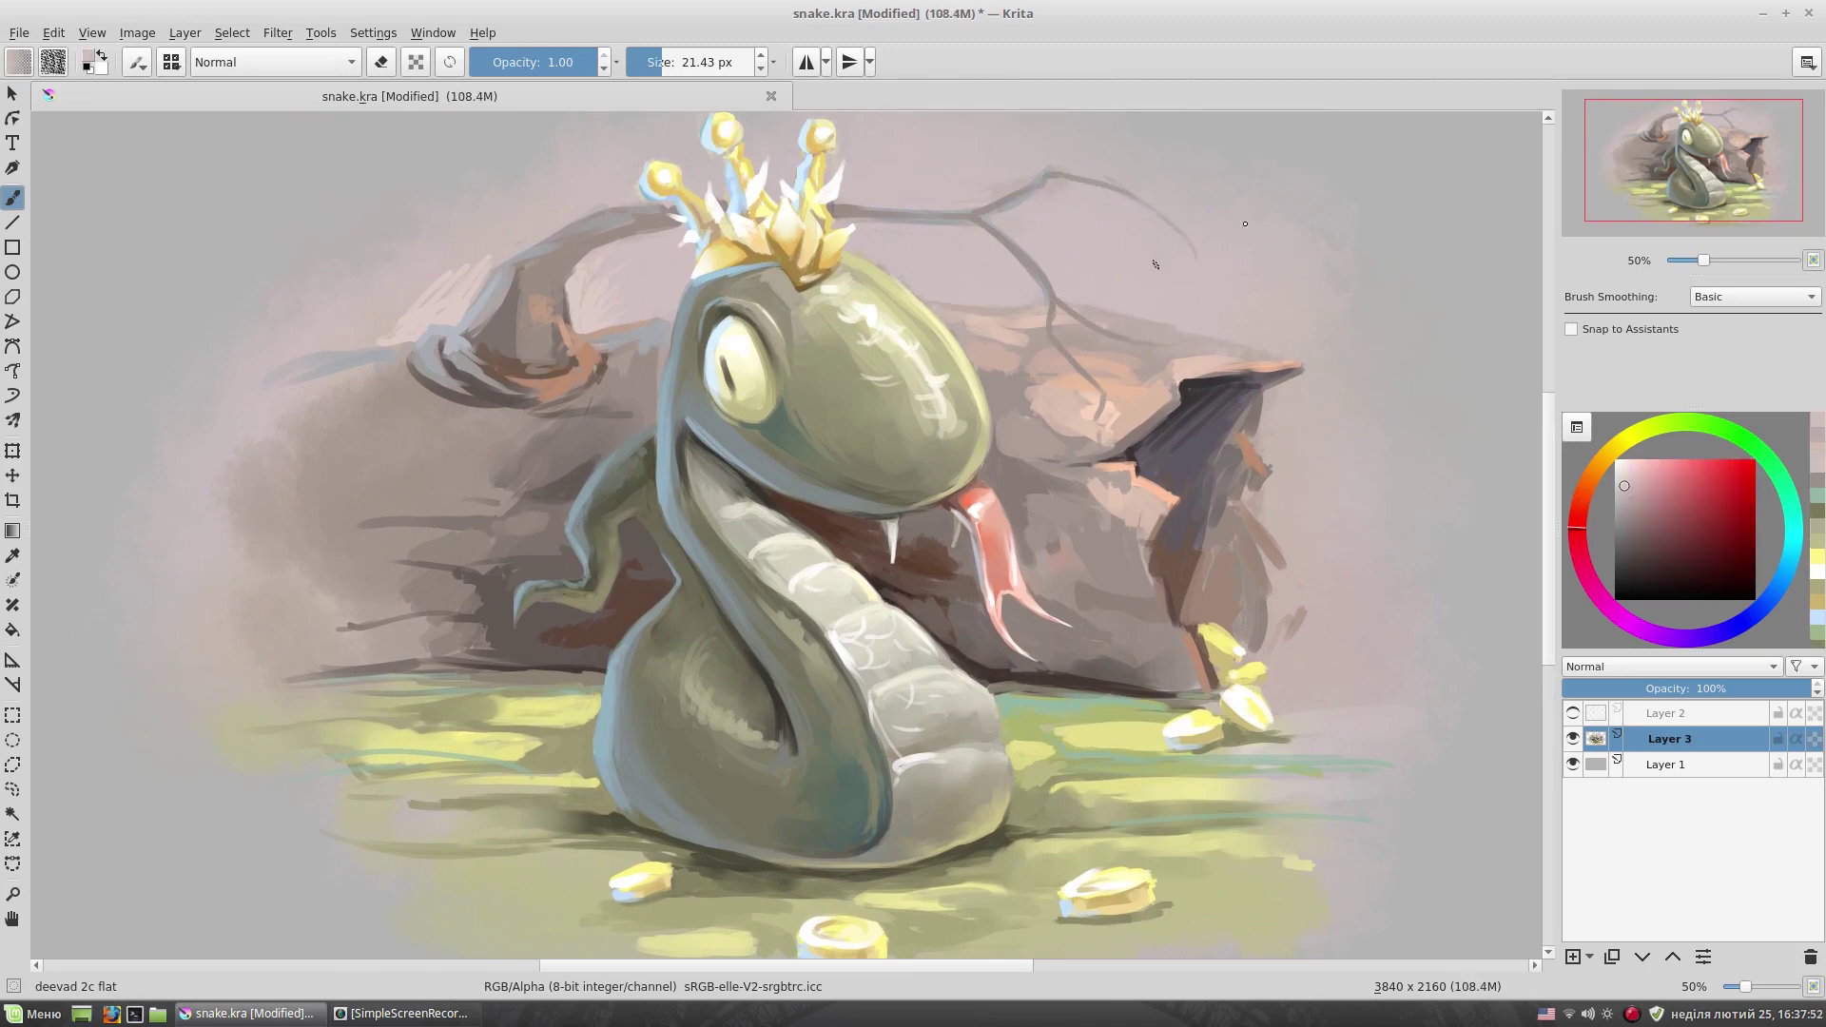
pyautogui.keyDown('ctrl'); pyautogui.click(567, 279); pyautogui.keyUp('ctrl')
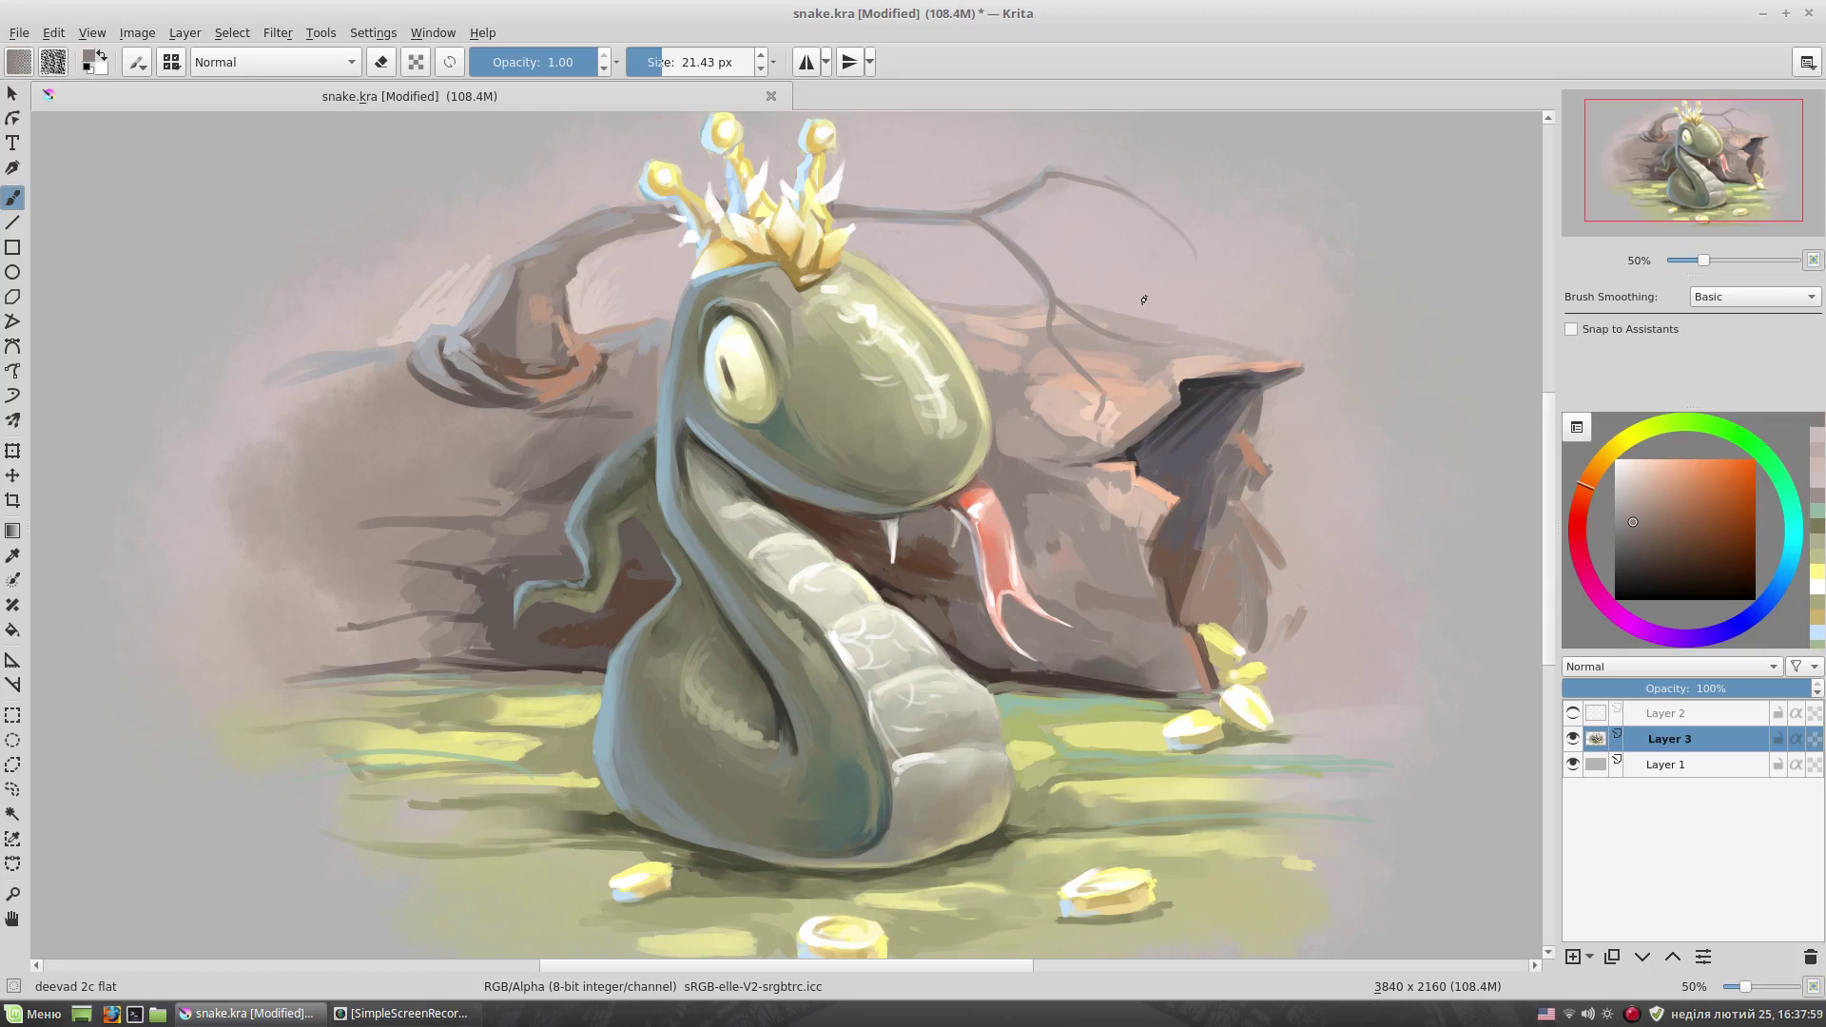
# - Adjust the colour selector toward a lighter, more saturated shade
pyautogui.scroll(-1, 1145, 300)
pyautogui.keyDown('ctrl'); pyautogui.click(665, 384); pyautogui.keyUp('ctrl')
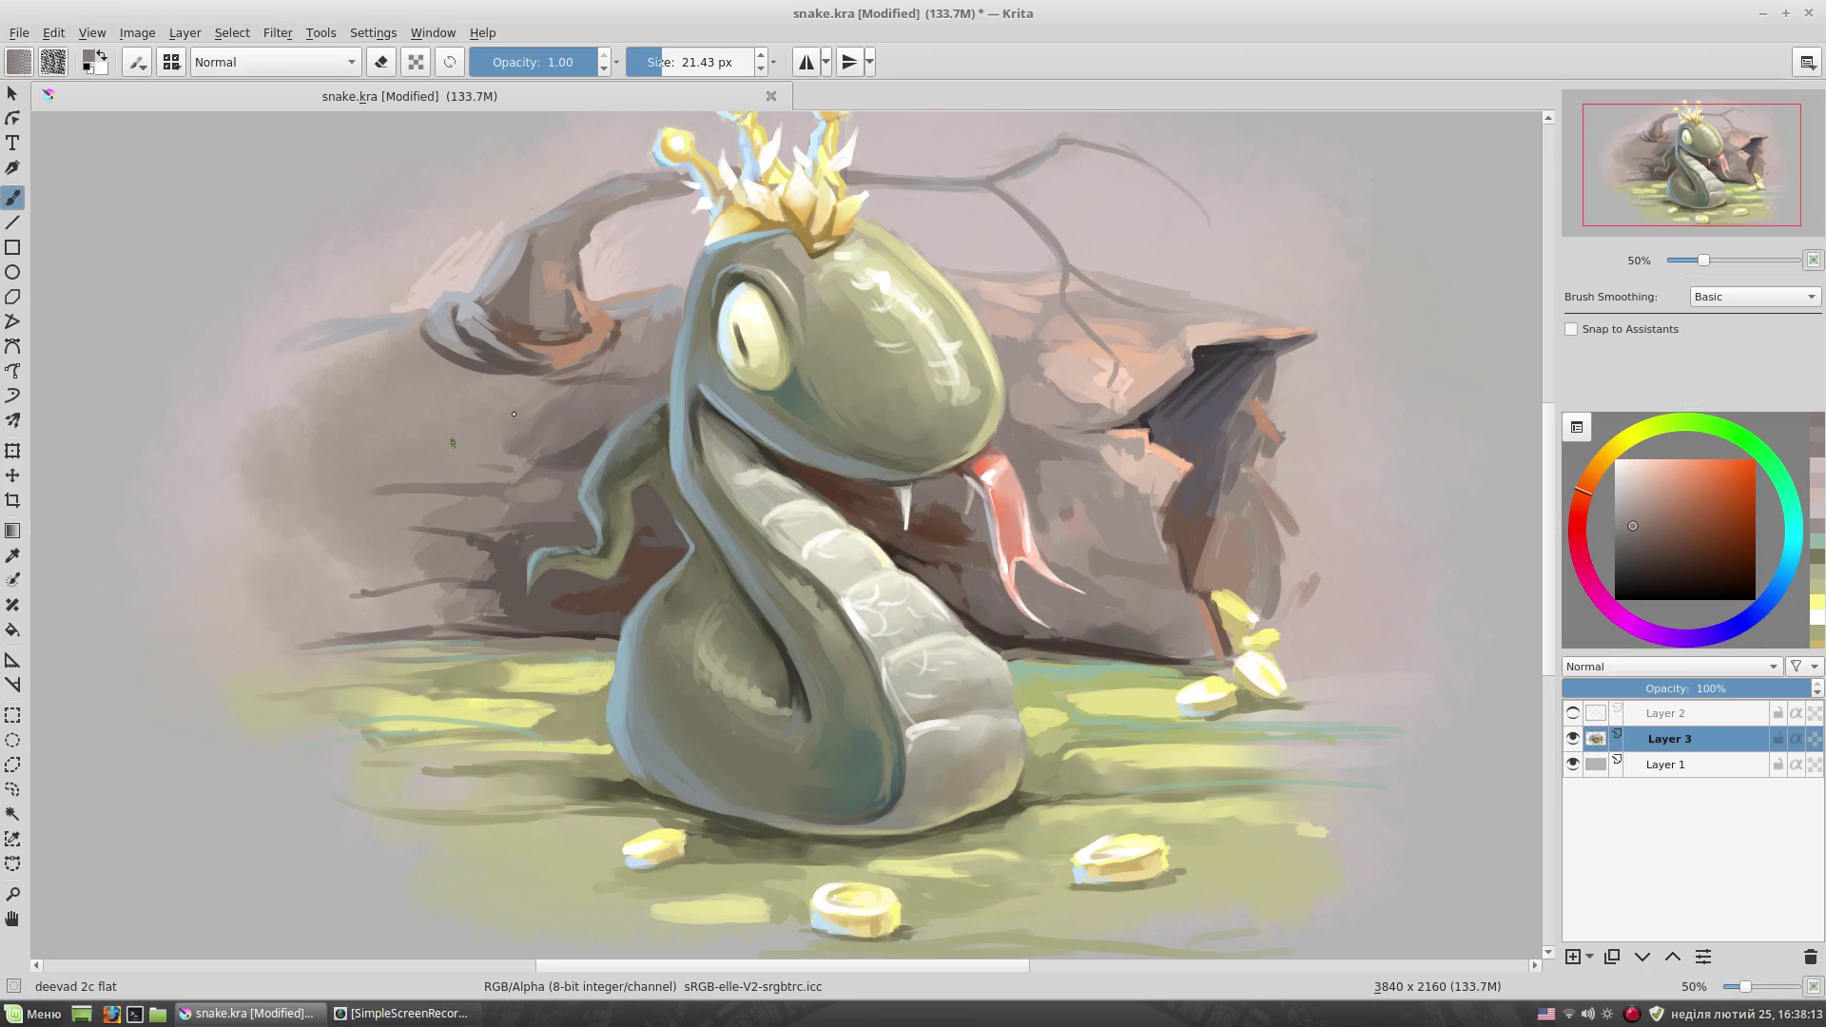
pyautogui.keyDown('ctrl'); pyautogui.click(599, 316); pyautogui.keyUp('ctrl')
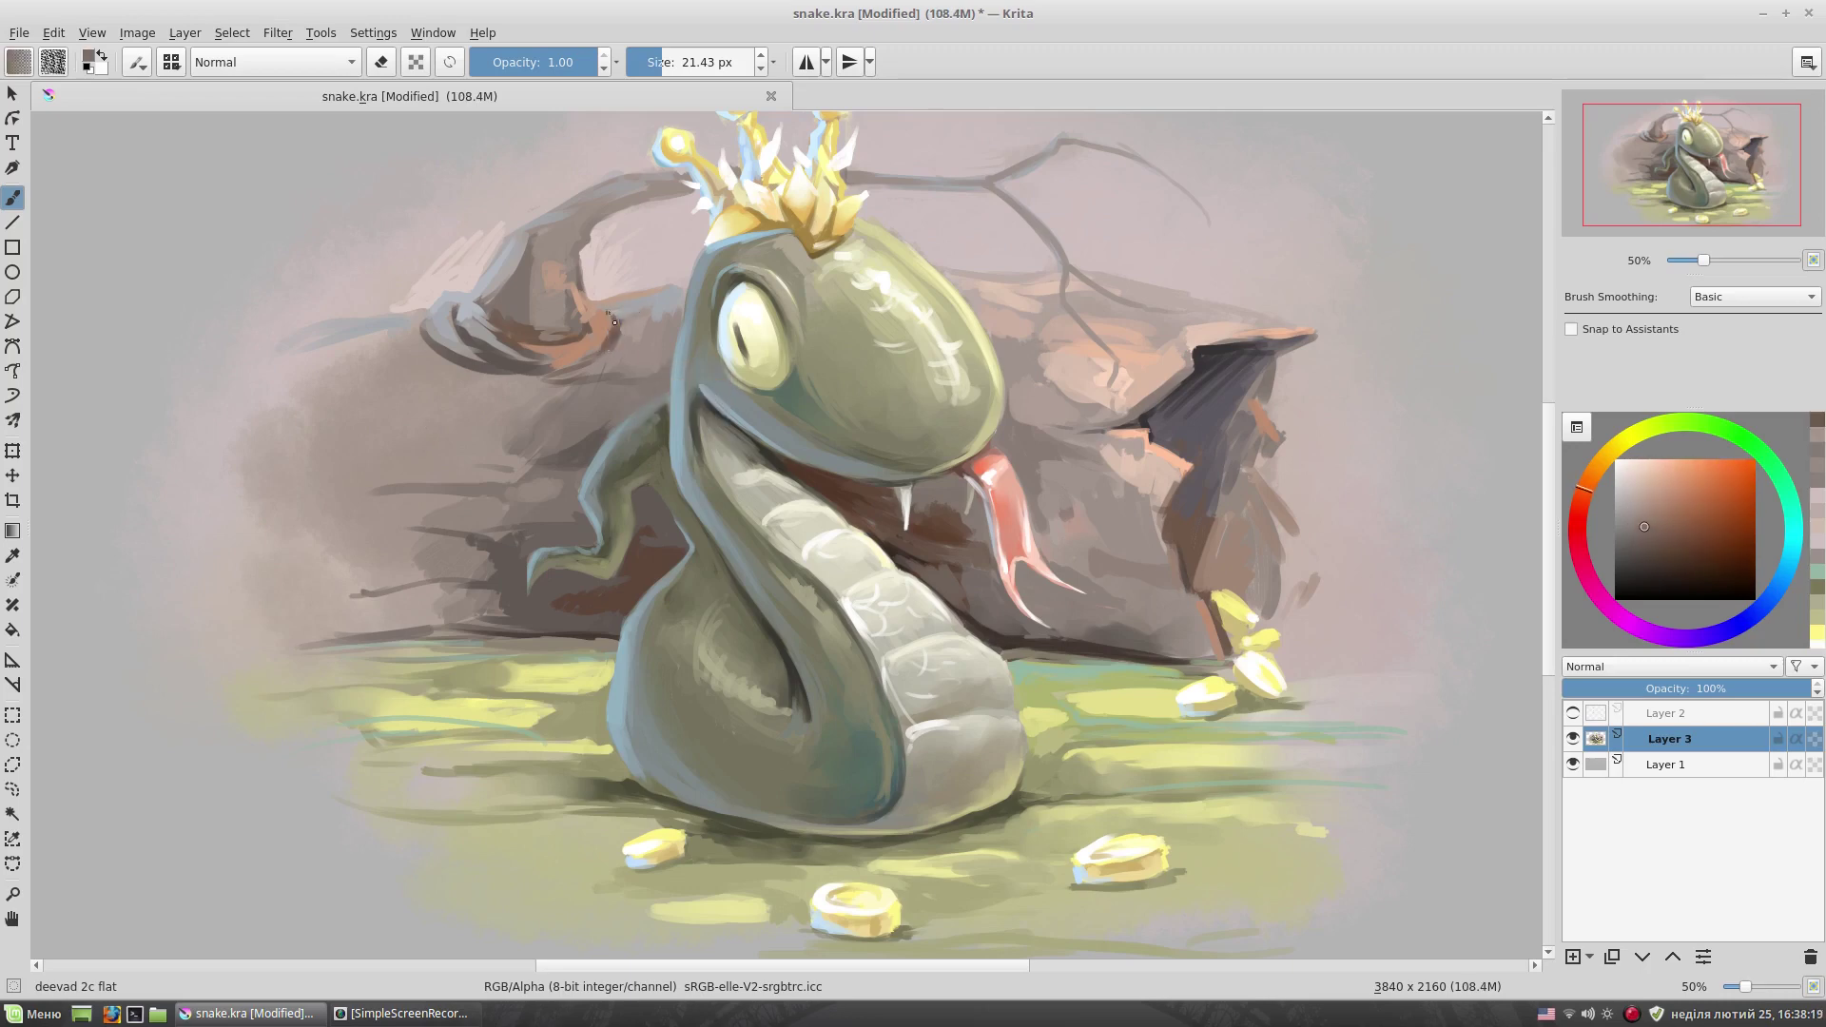
pyautogui.keyDown('ctrl'); pyautogui.click(653, 311); pyautogui.keyUp('ctrl')
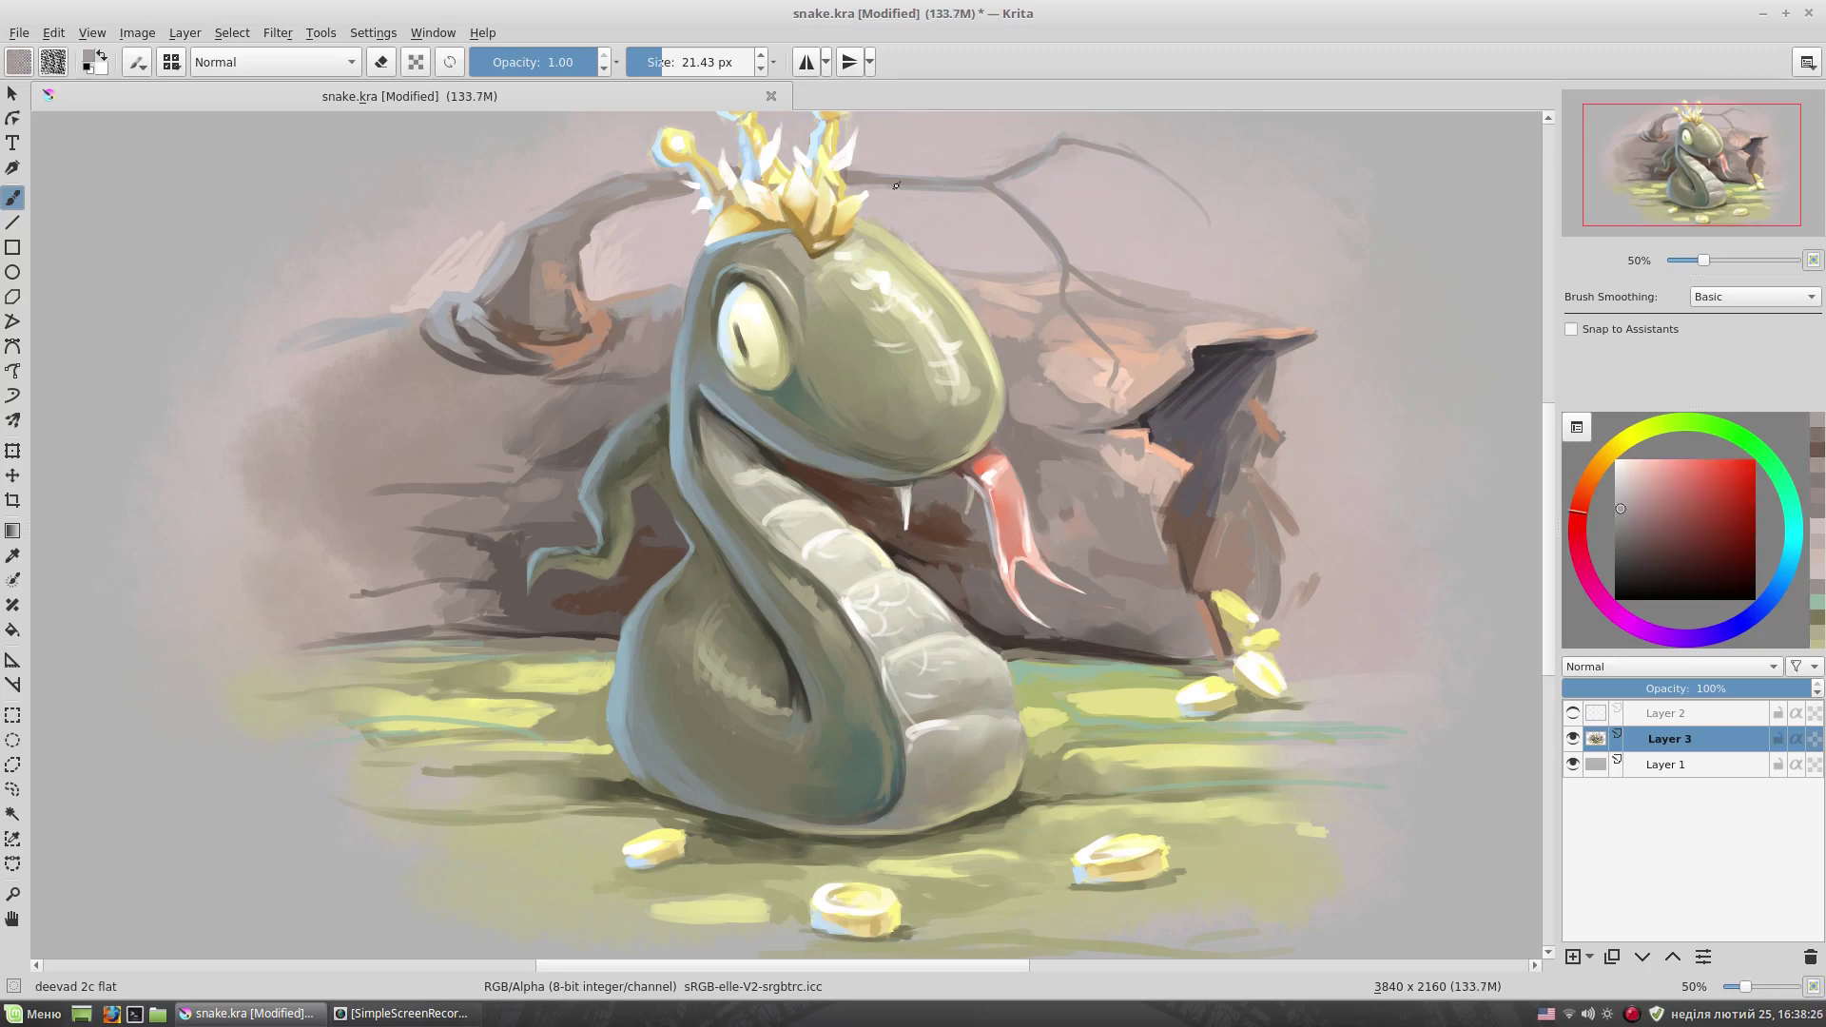
pyautogui.keyDown('ctrl'); pyautogui.click(519, 347); pyautogui.keyUp('ctrl')
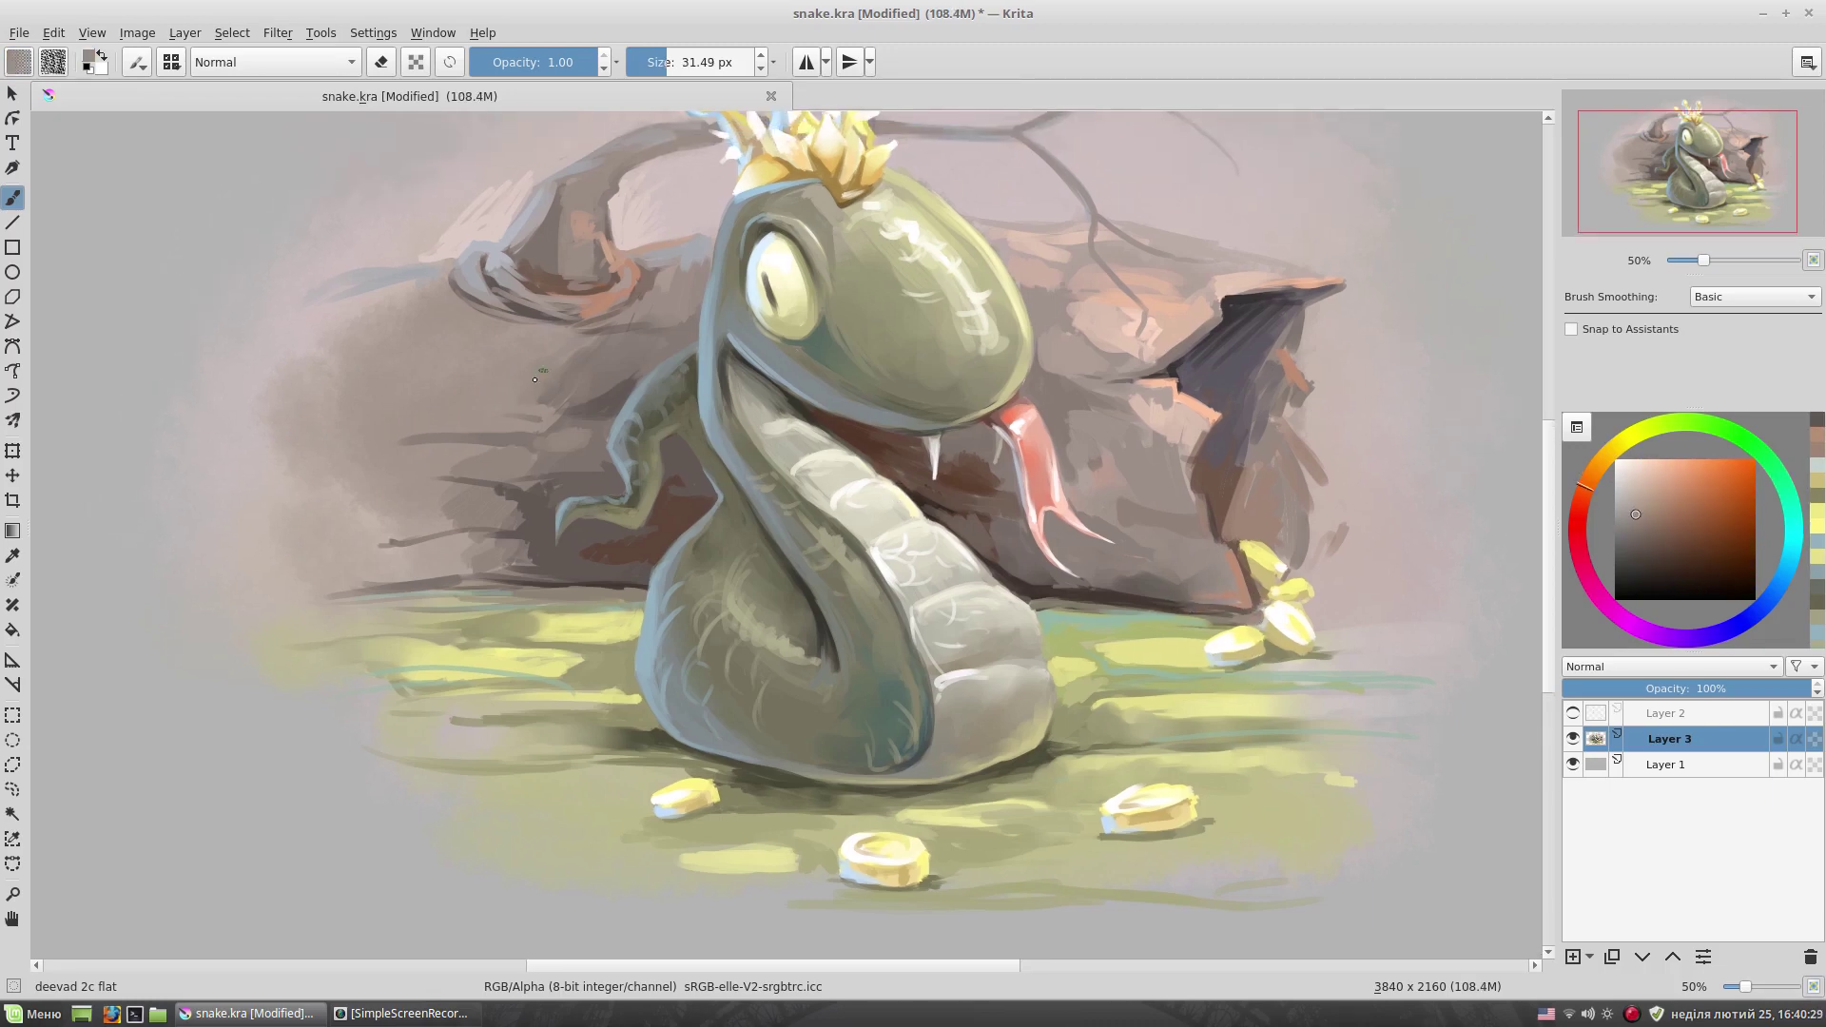
# - Lighten the paint colour, zoom the view, and pick a pinkish grey with the small scatter brush
pyautogui.click(1657, 489)
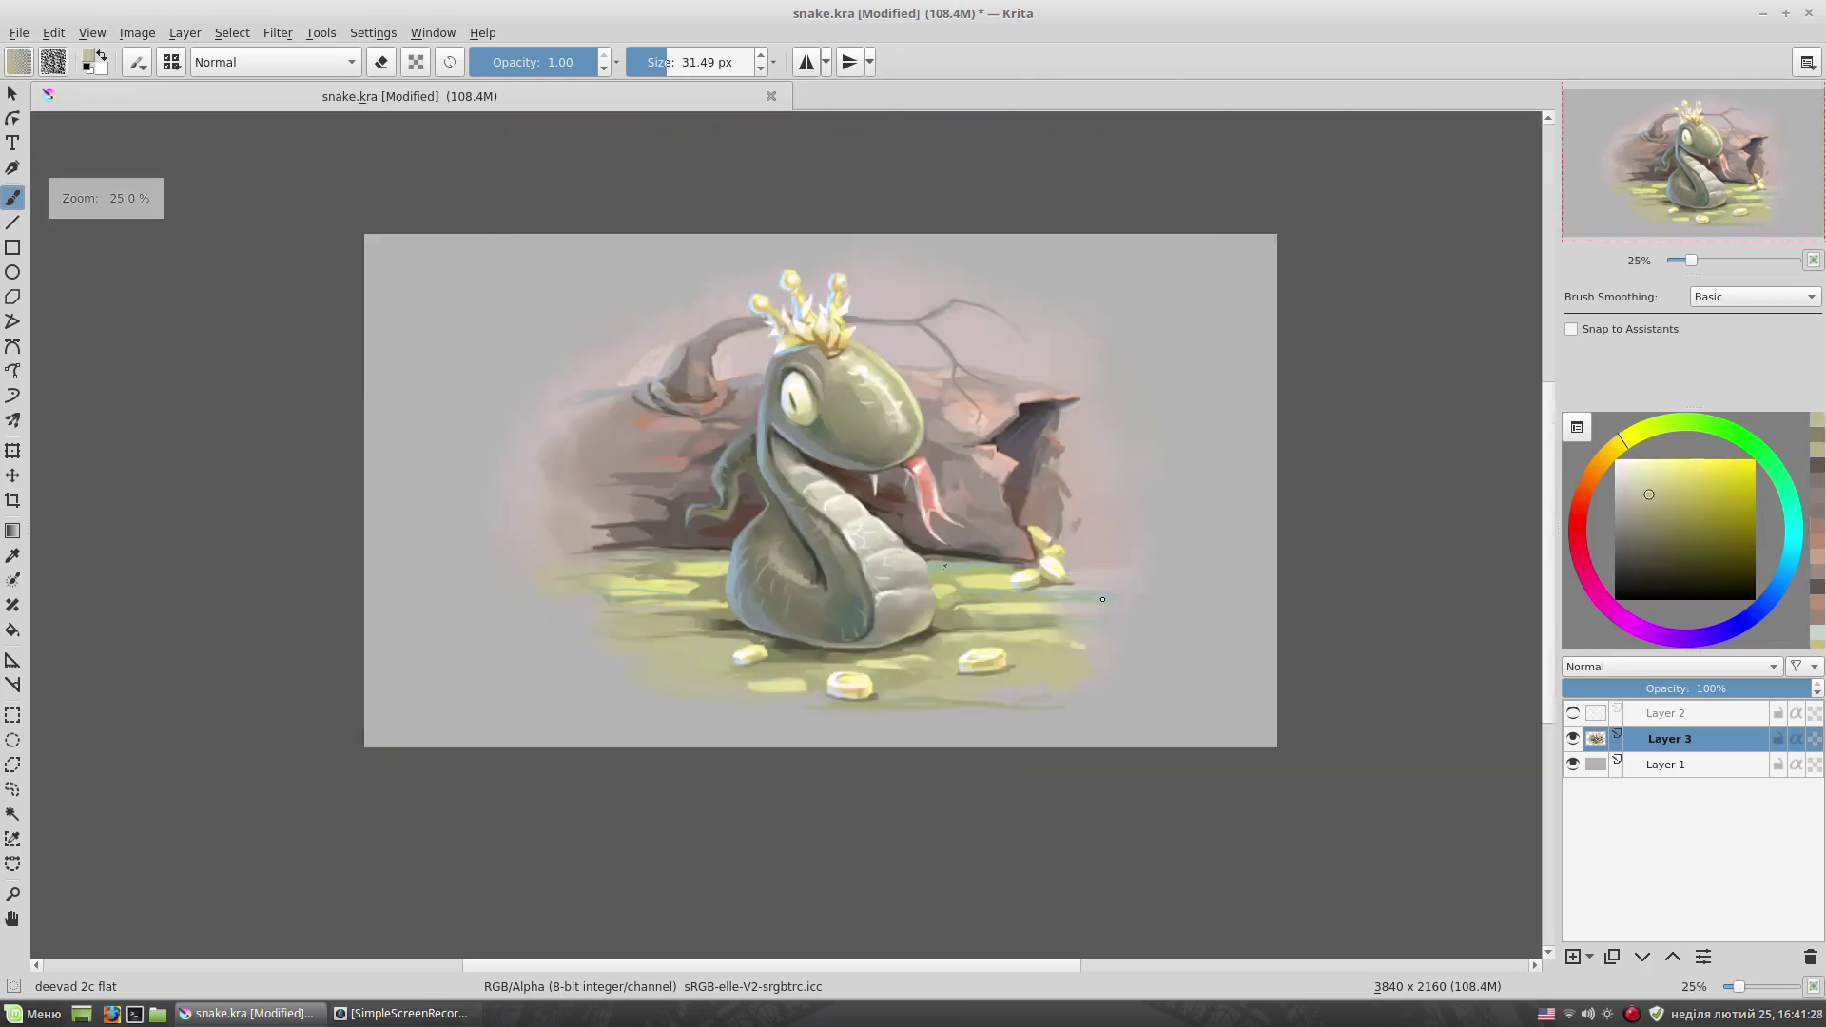
pyautogui.press('+')
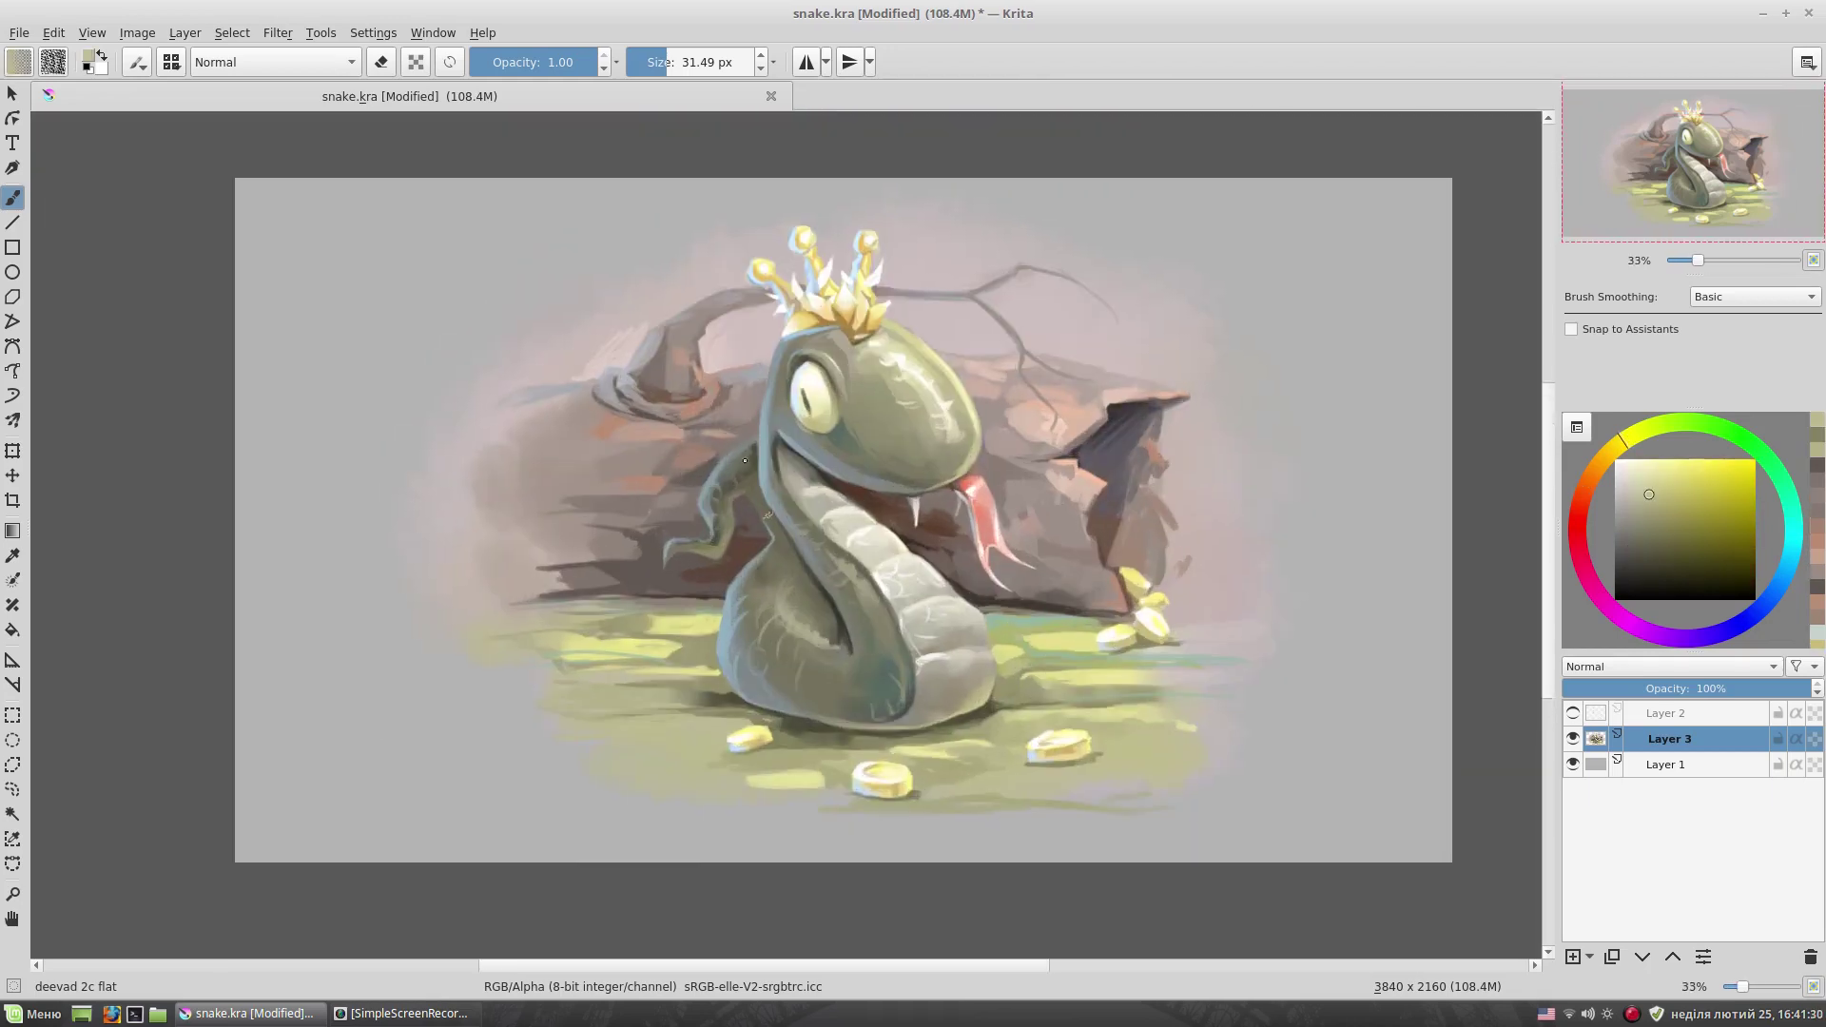
pyautogui.press('/')
pyautogui.keyDown('ctrl'); pyautogui.click(628, 343); pyautogui.keyUp('ctrl')
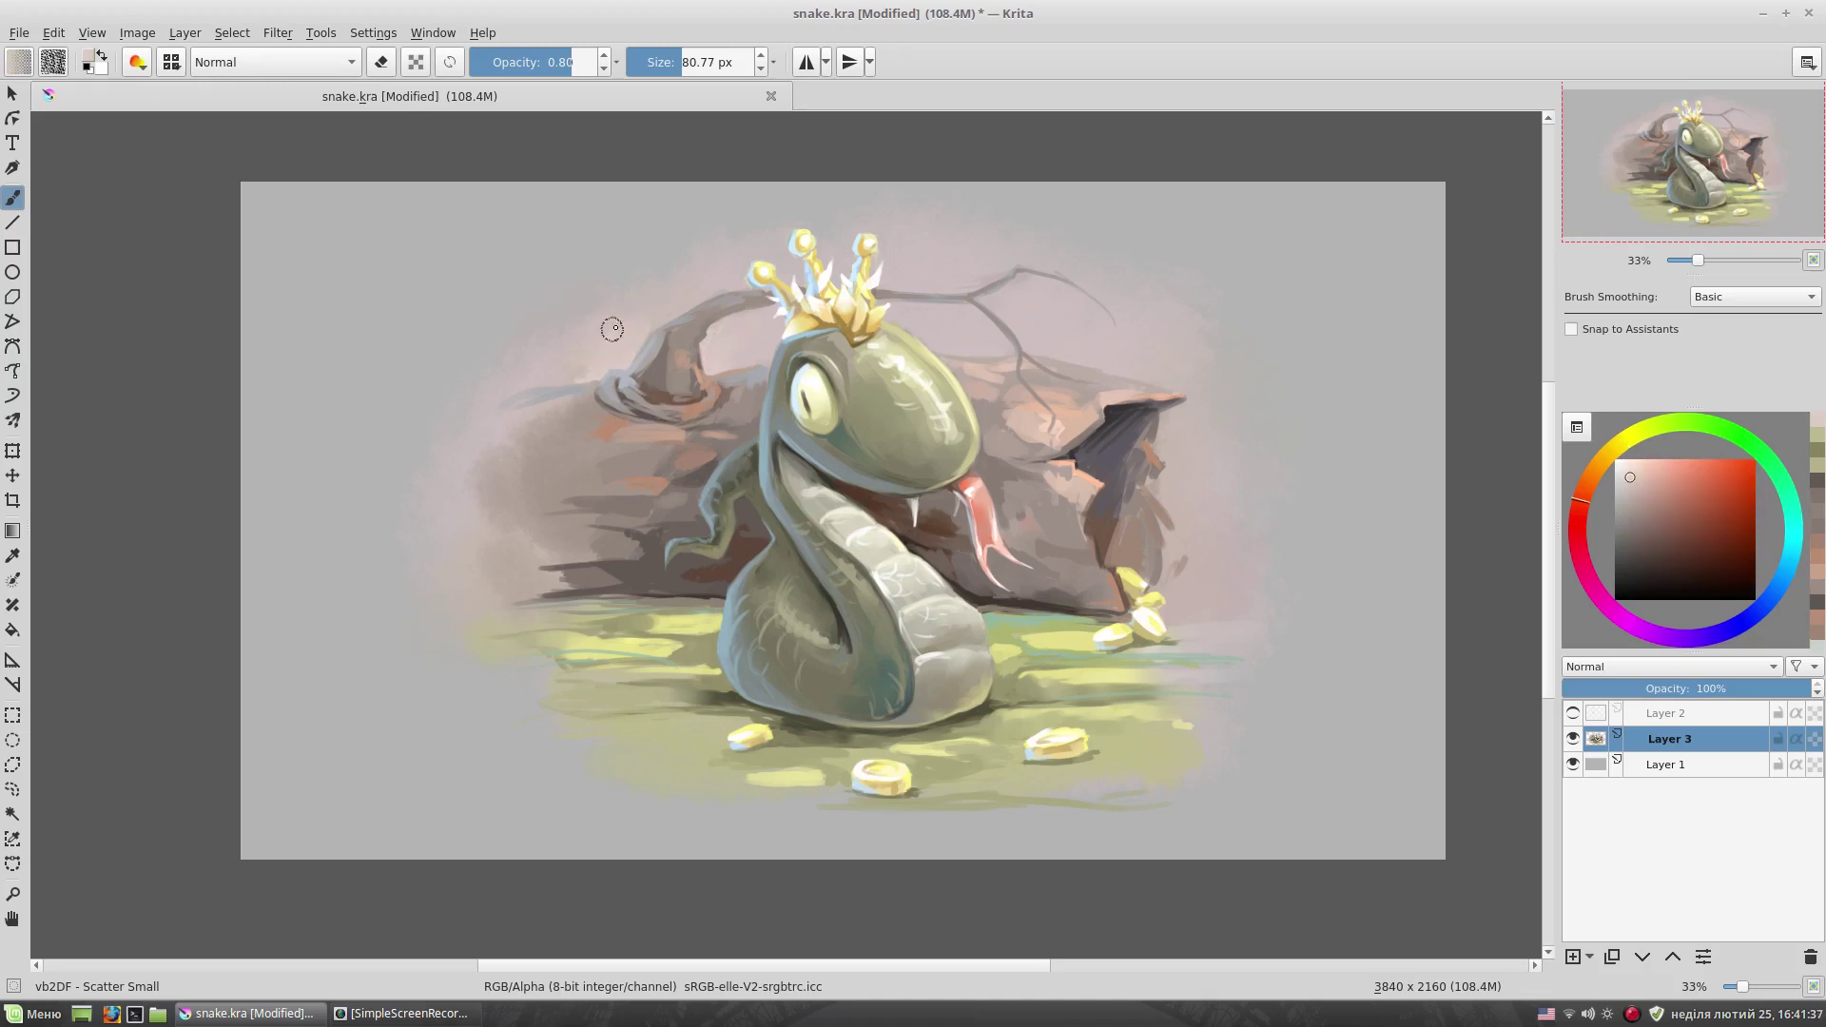
# - At 50% zoom, dab darker brown into the maroon patch and sample light pink
pyautogui.press('+')
pyautogui.press('/')
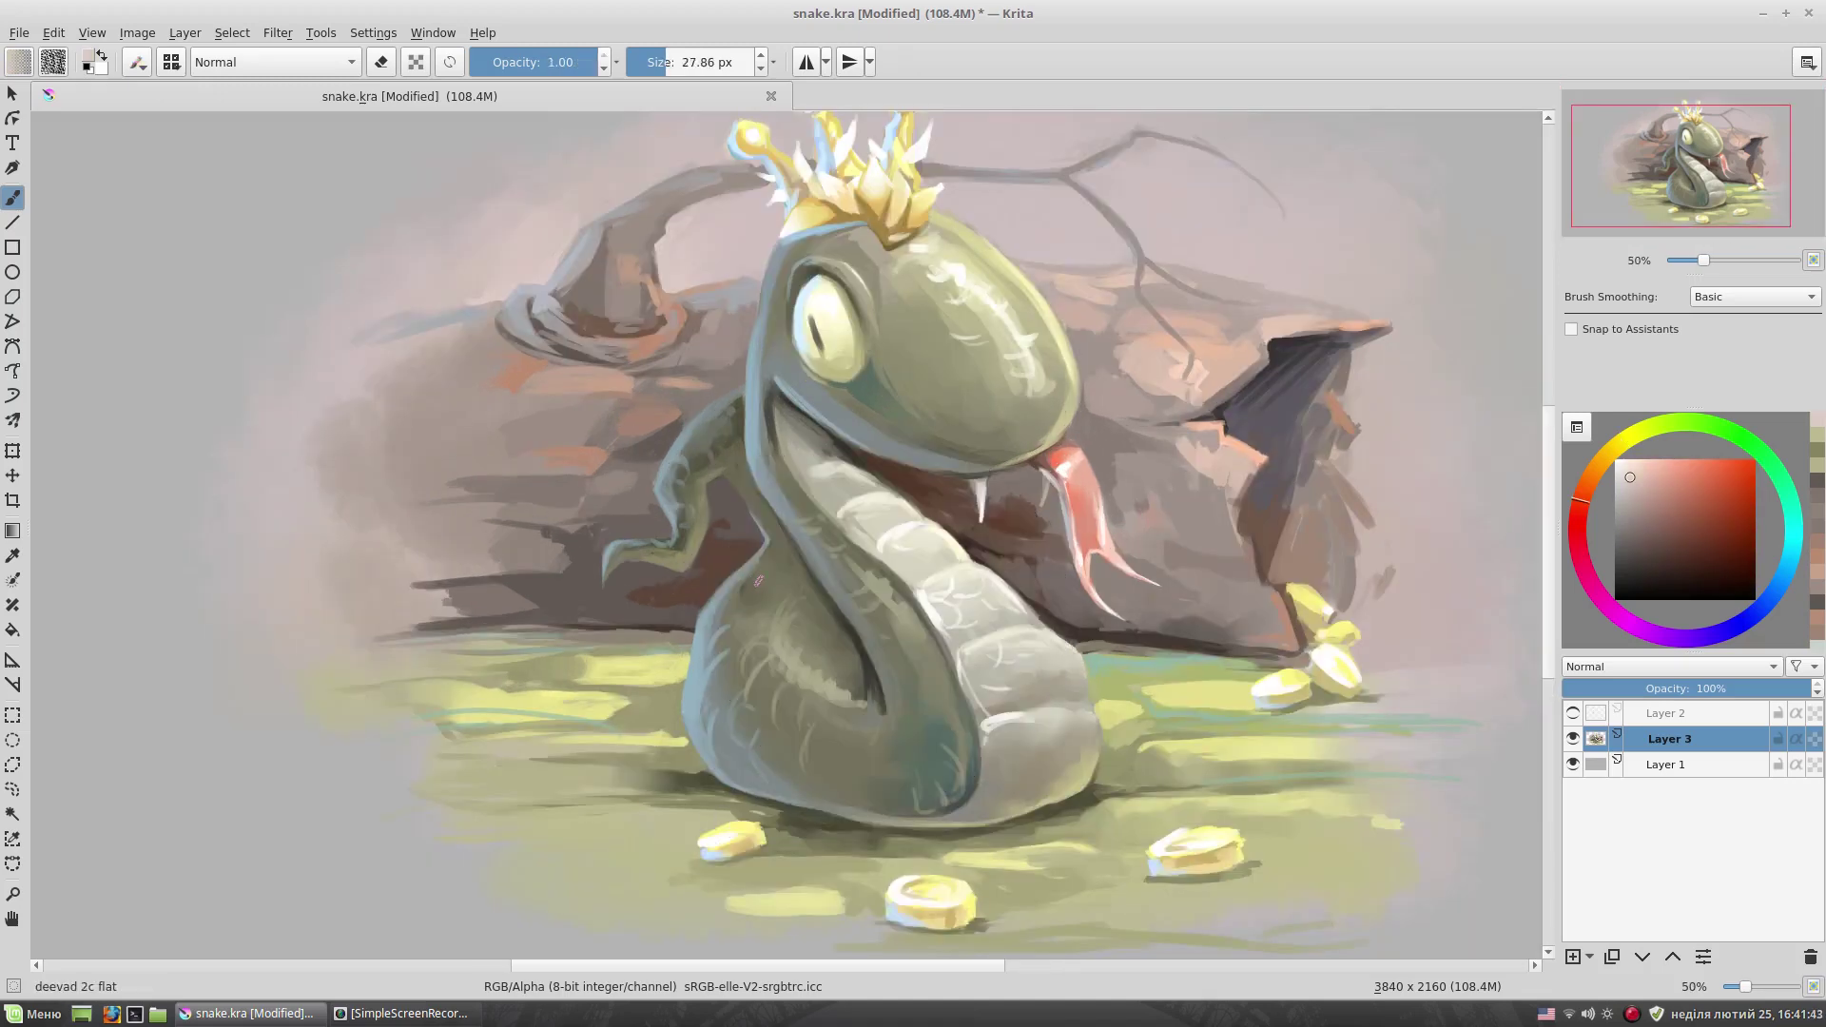
pyautogui.keyDown('ctrl'); pyautogui.click(1009, 522); pyautogui.keyUp('ctrl')
pyautogui.keyDown('ctrl'); pyautogui.click(728, 573); pyautogui.keyUp('ctrl')
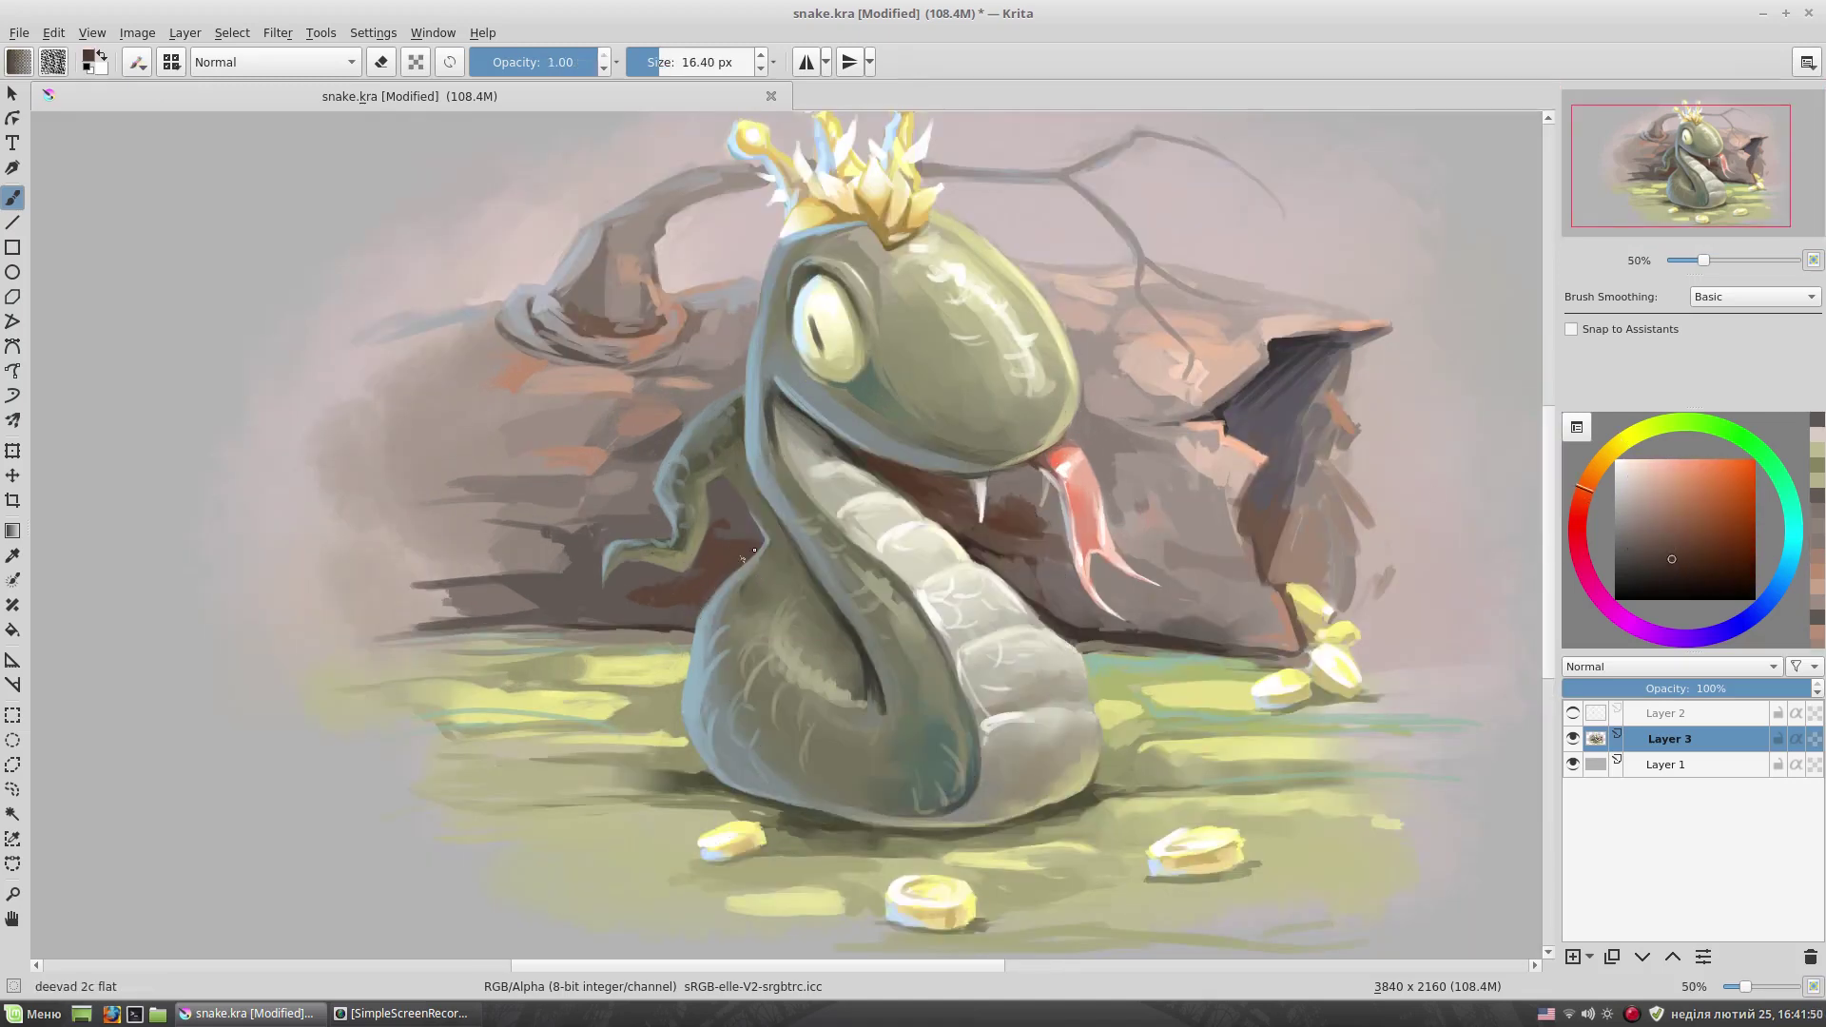
pyautogui.moveTo(697, 600); pyautogui.dragTo(666, 610)
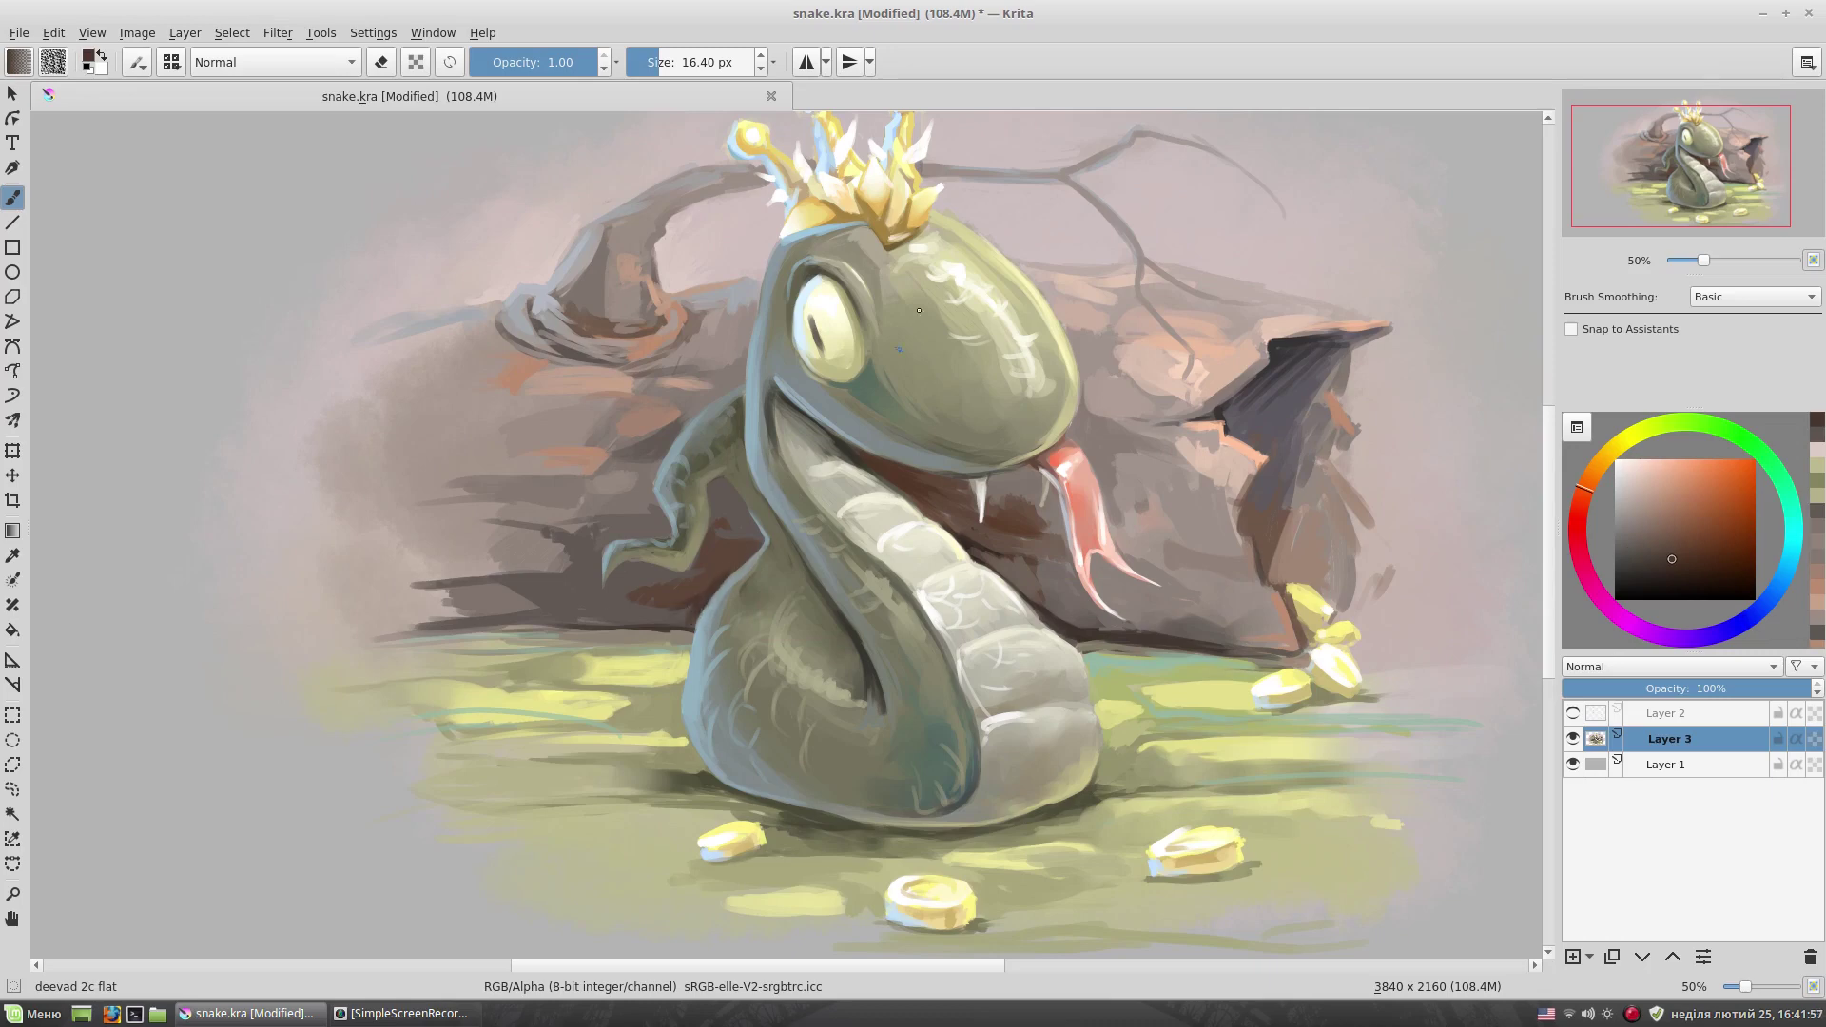
pyautogui.scroll(3, 853, 425)
pyautogui.keyDown('ctrl'); pyautogui.click(1243, 316); pyautogui.keyUp('ctrl')
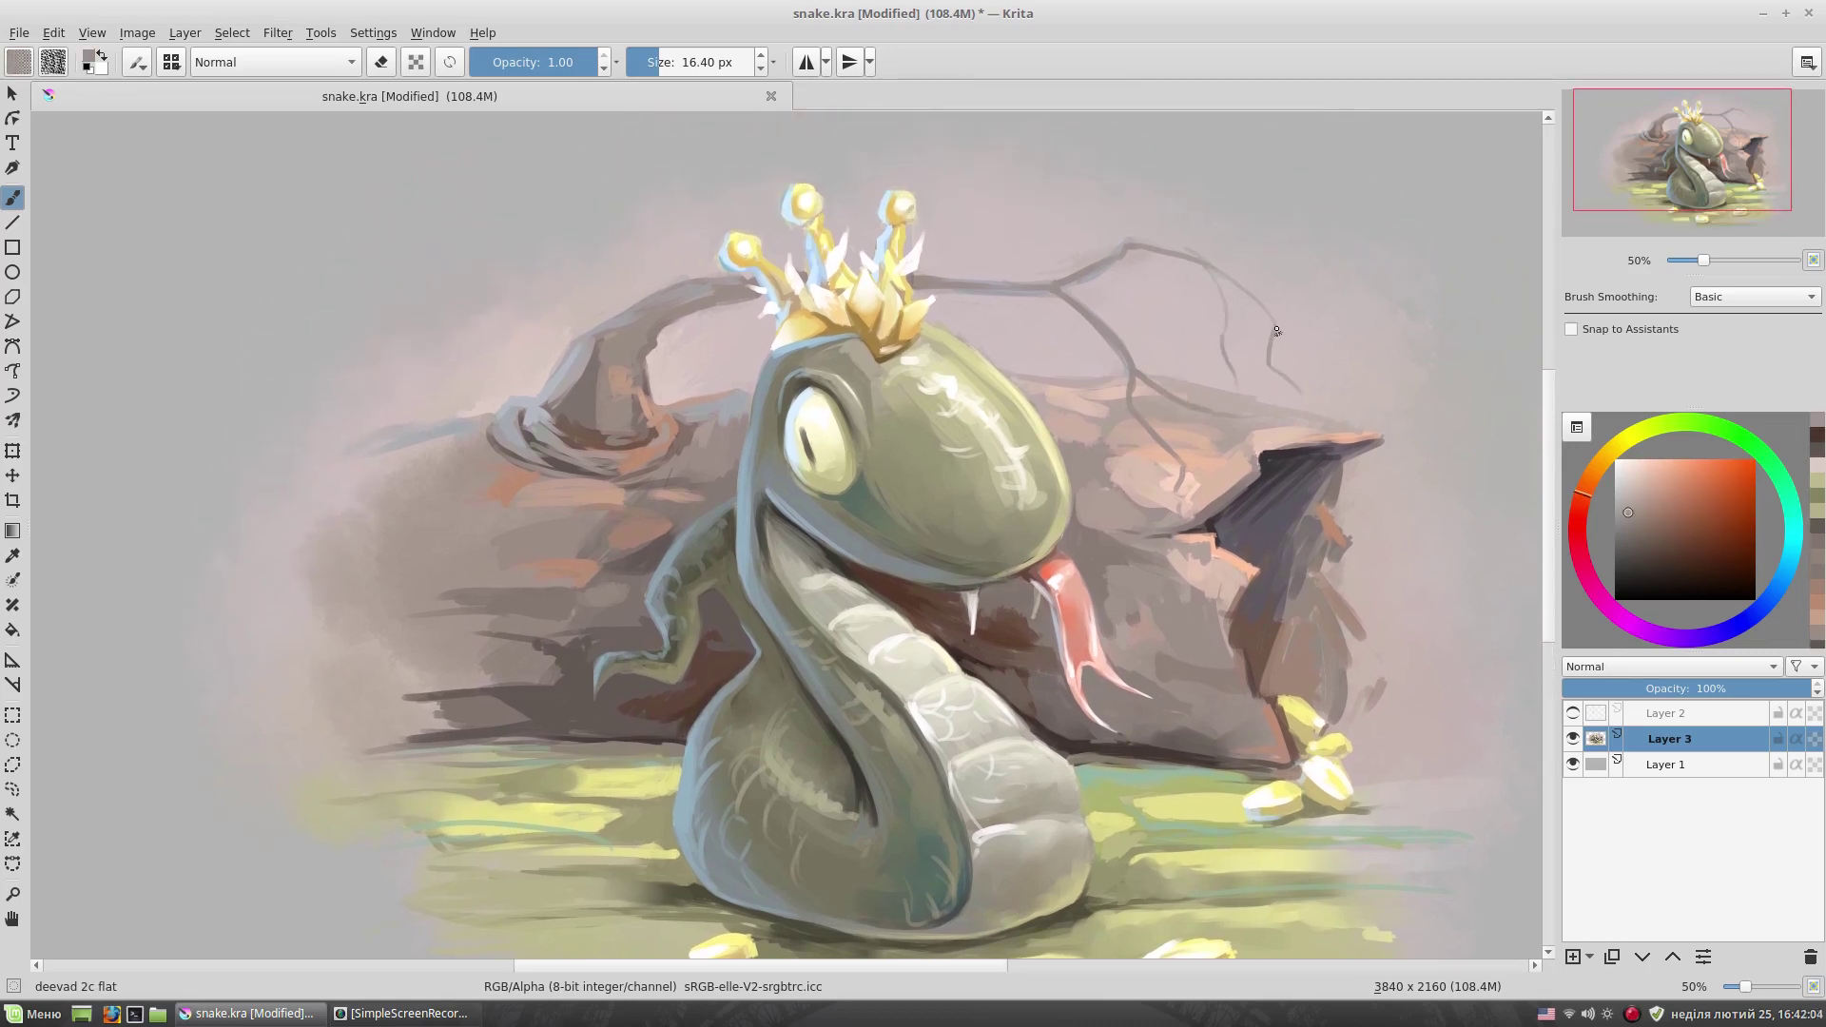
# - Paint dark strokes down from the branch tip, then zoom out to review the full painting
pyautogui.rightClick(1330, 312)
pyautogui.click(1432, 369)
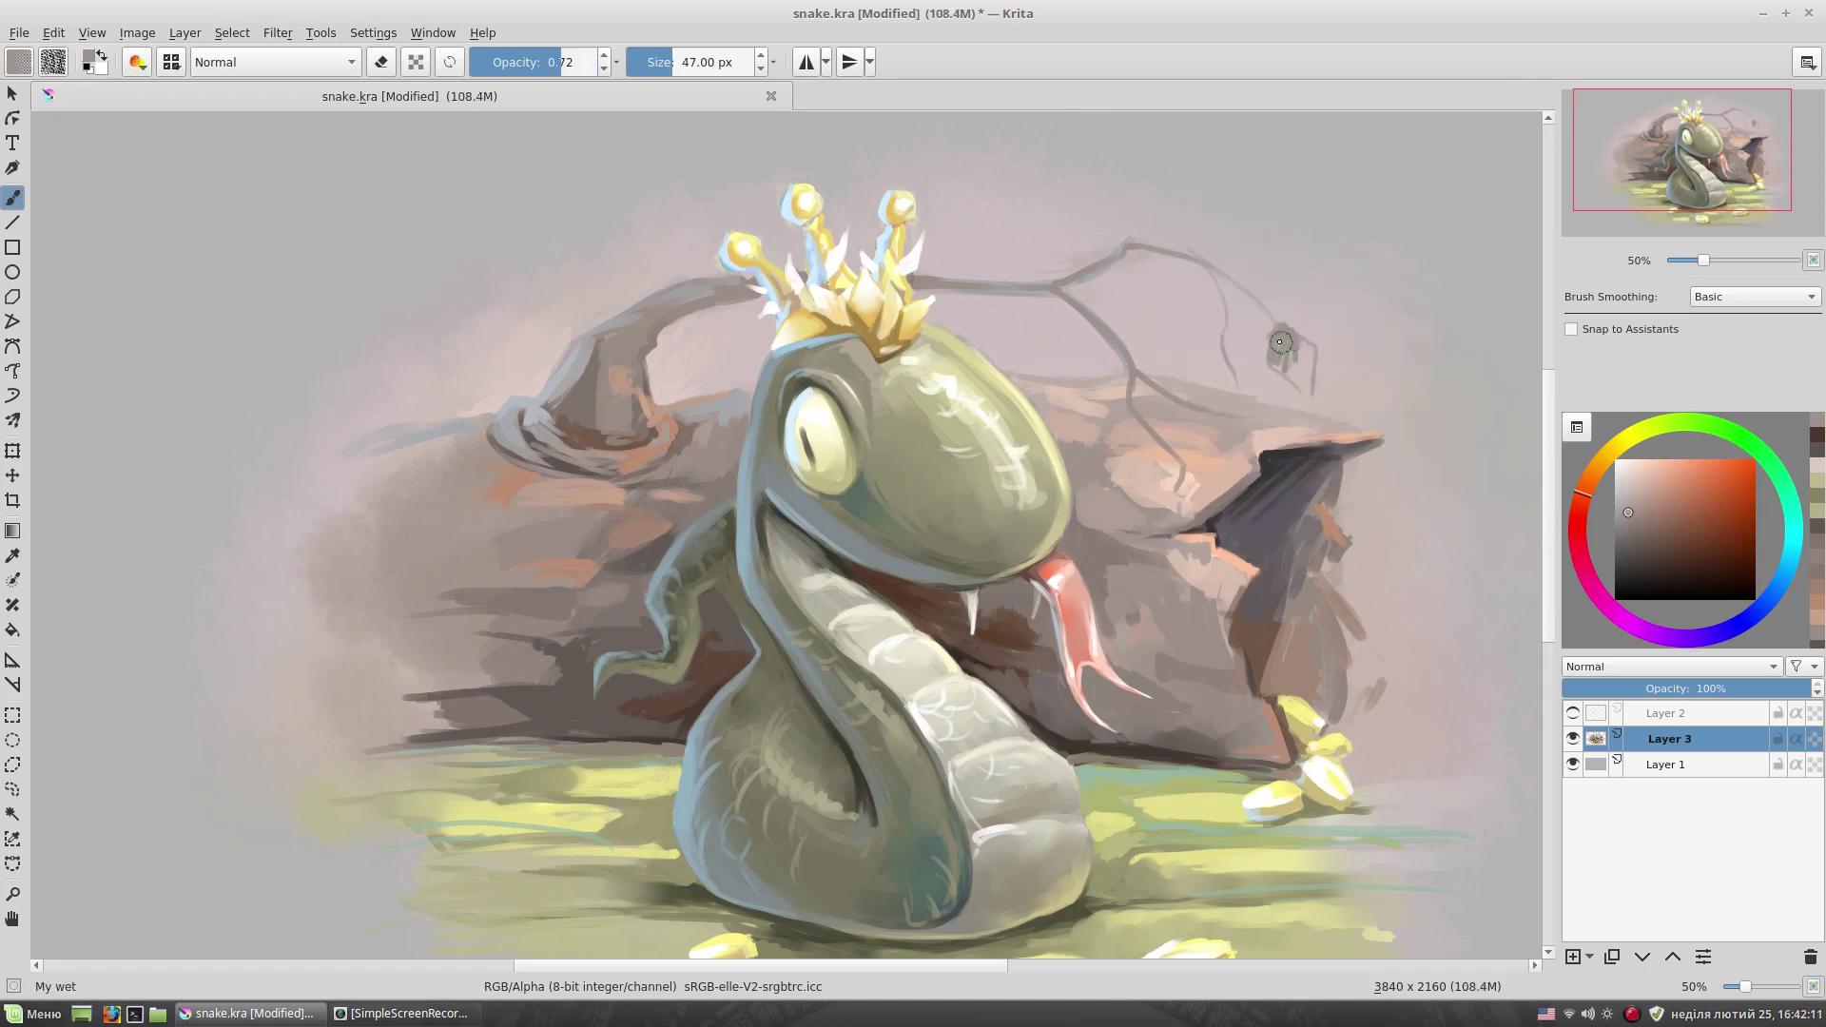
pyautogui.rightClick(1294, 314)
pyautogui.click(1249, 426)
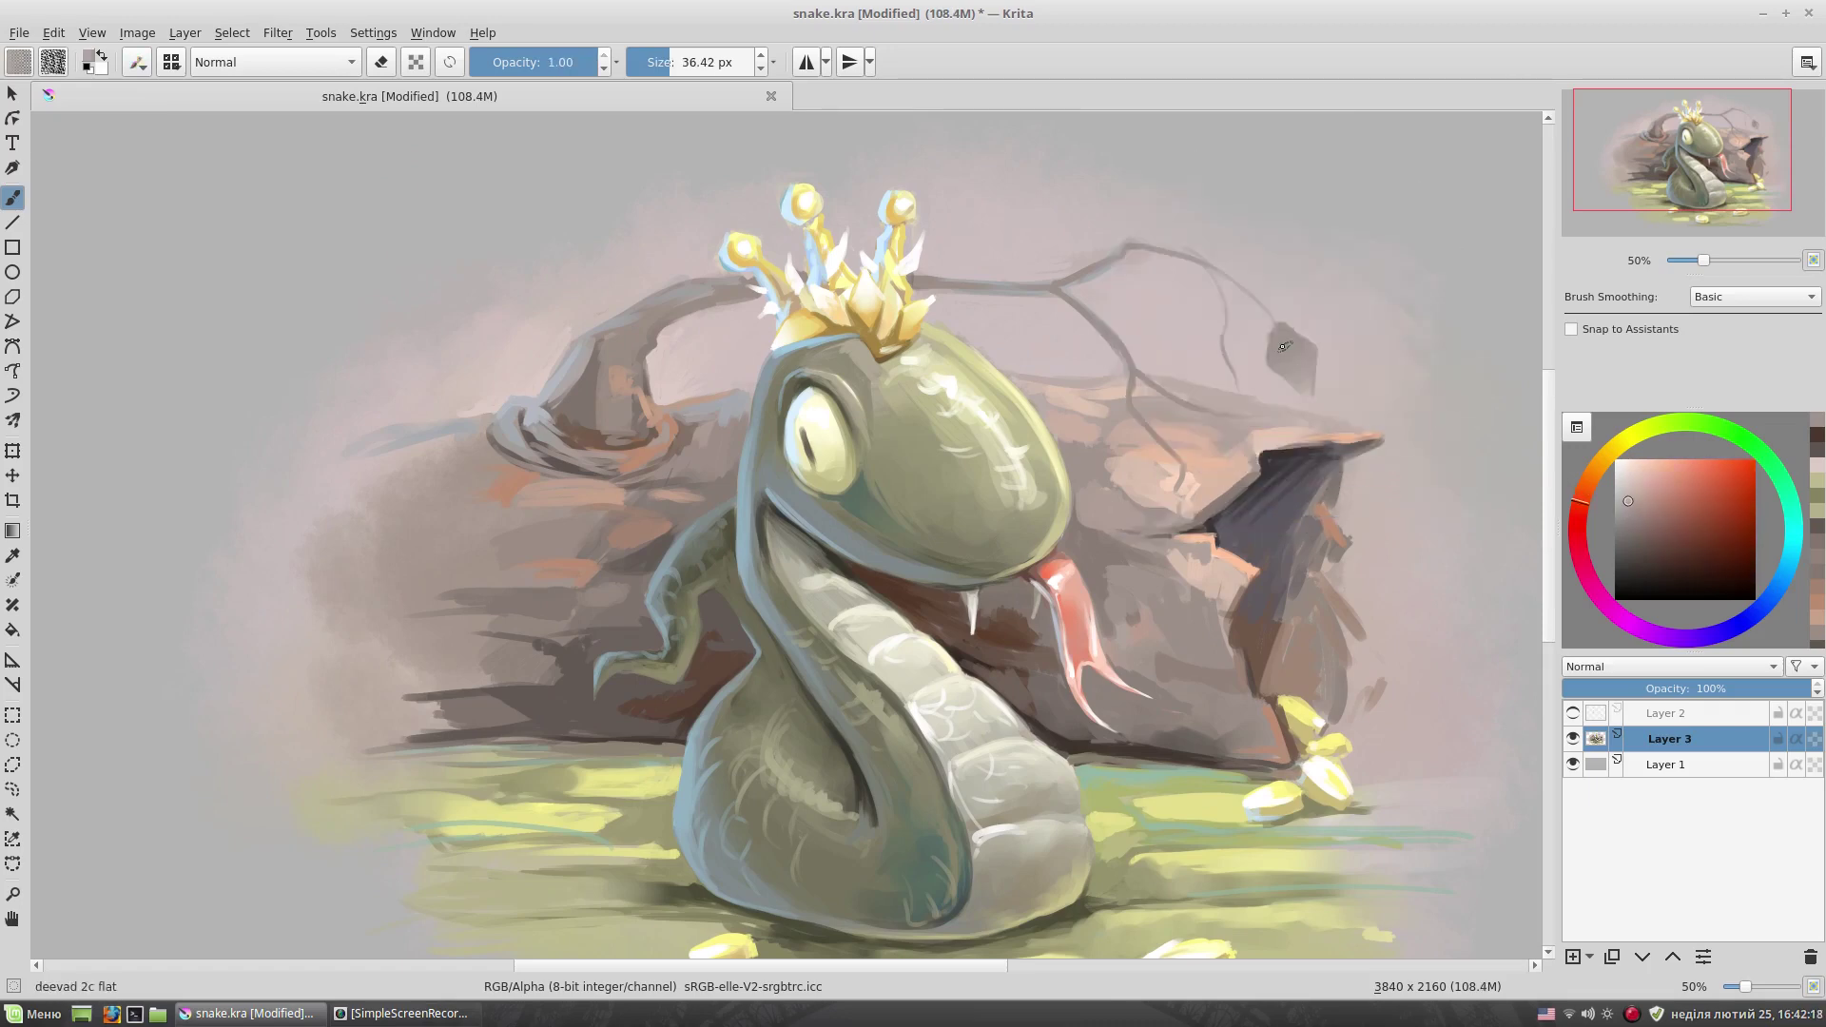
pyautogui.moveTo(1258, 291)
pyautogui.mouseDown()
pyautogui.moveTo(1279, 320)
pyautogui.moveTo(1136, 343)
pyautogui.mouseUp()
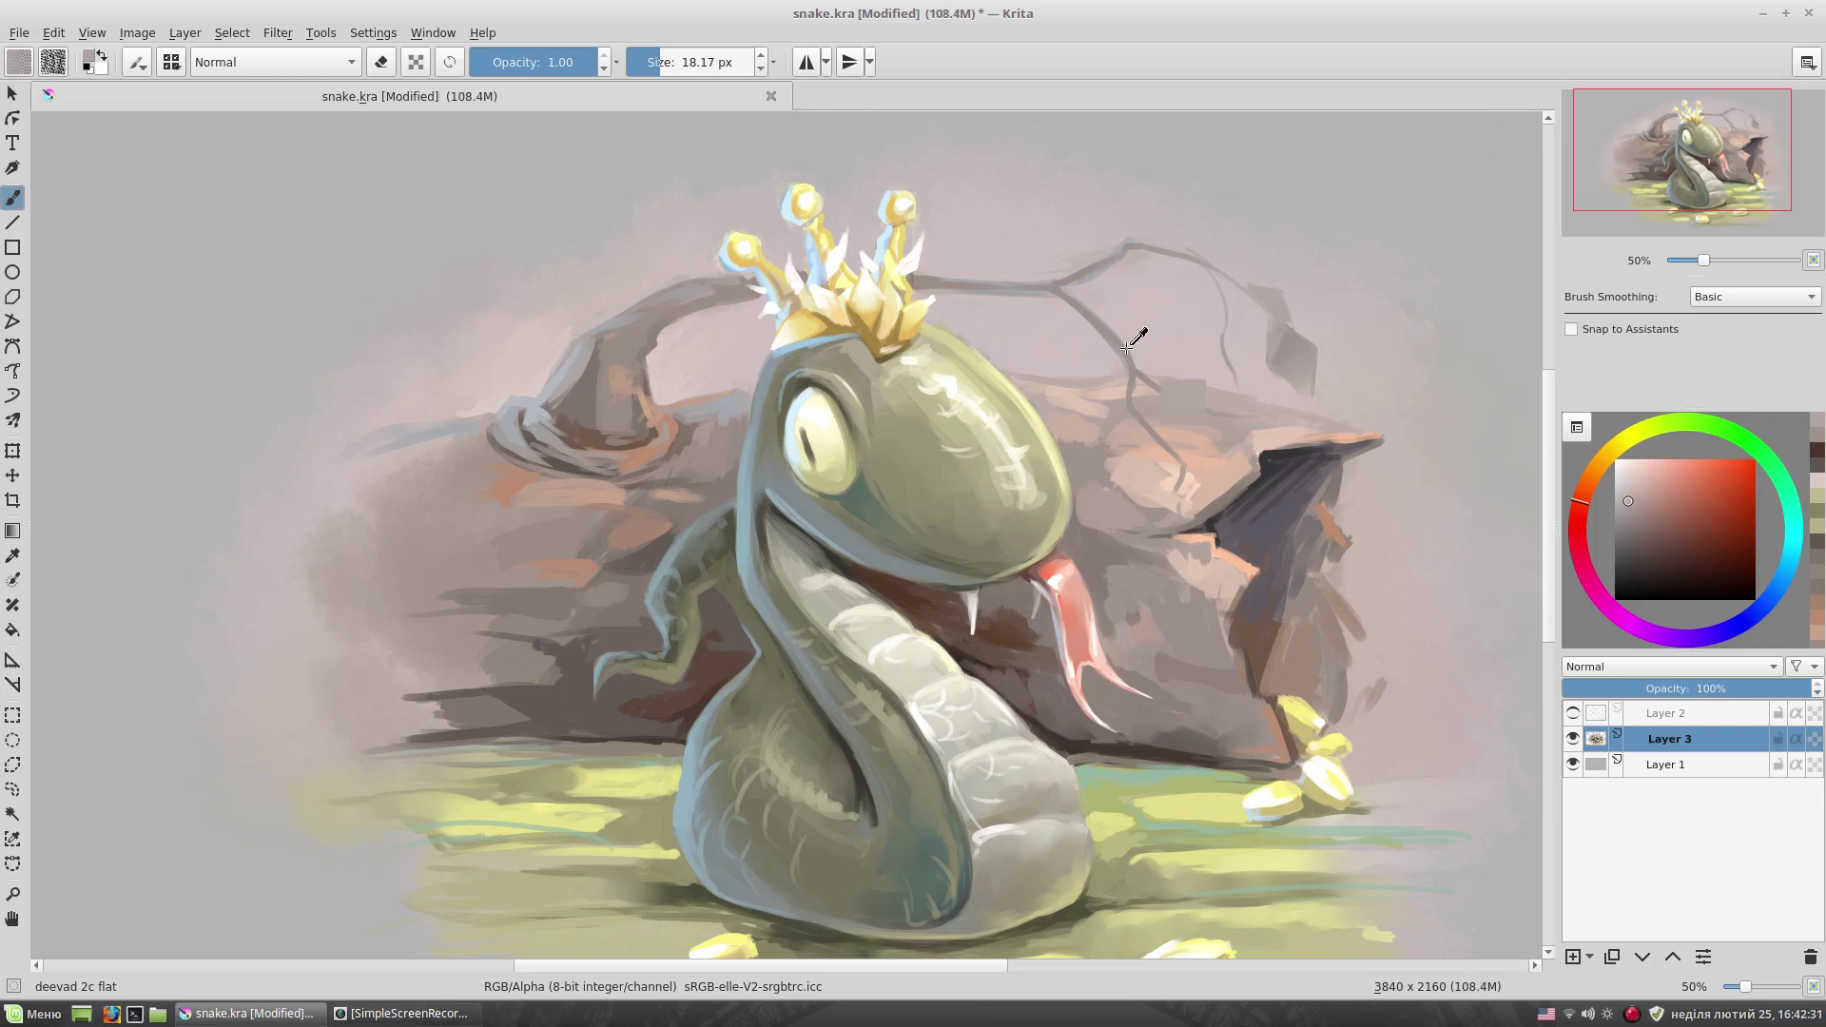
pyautogui.keyDown('ctrl'); pyautogui.click(1177, 358); pyautogui.keyUp('ctrl')
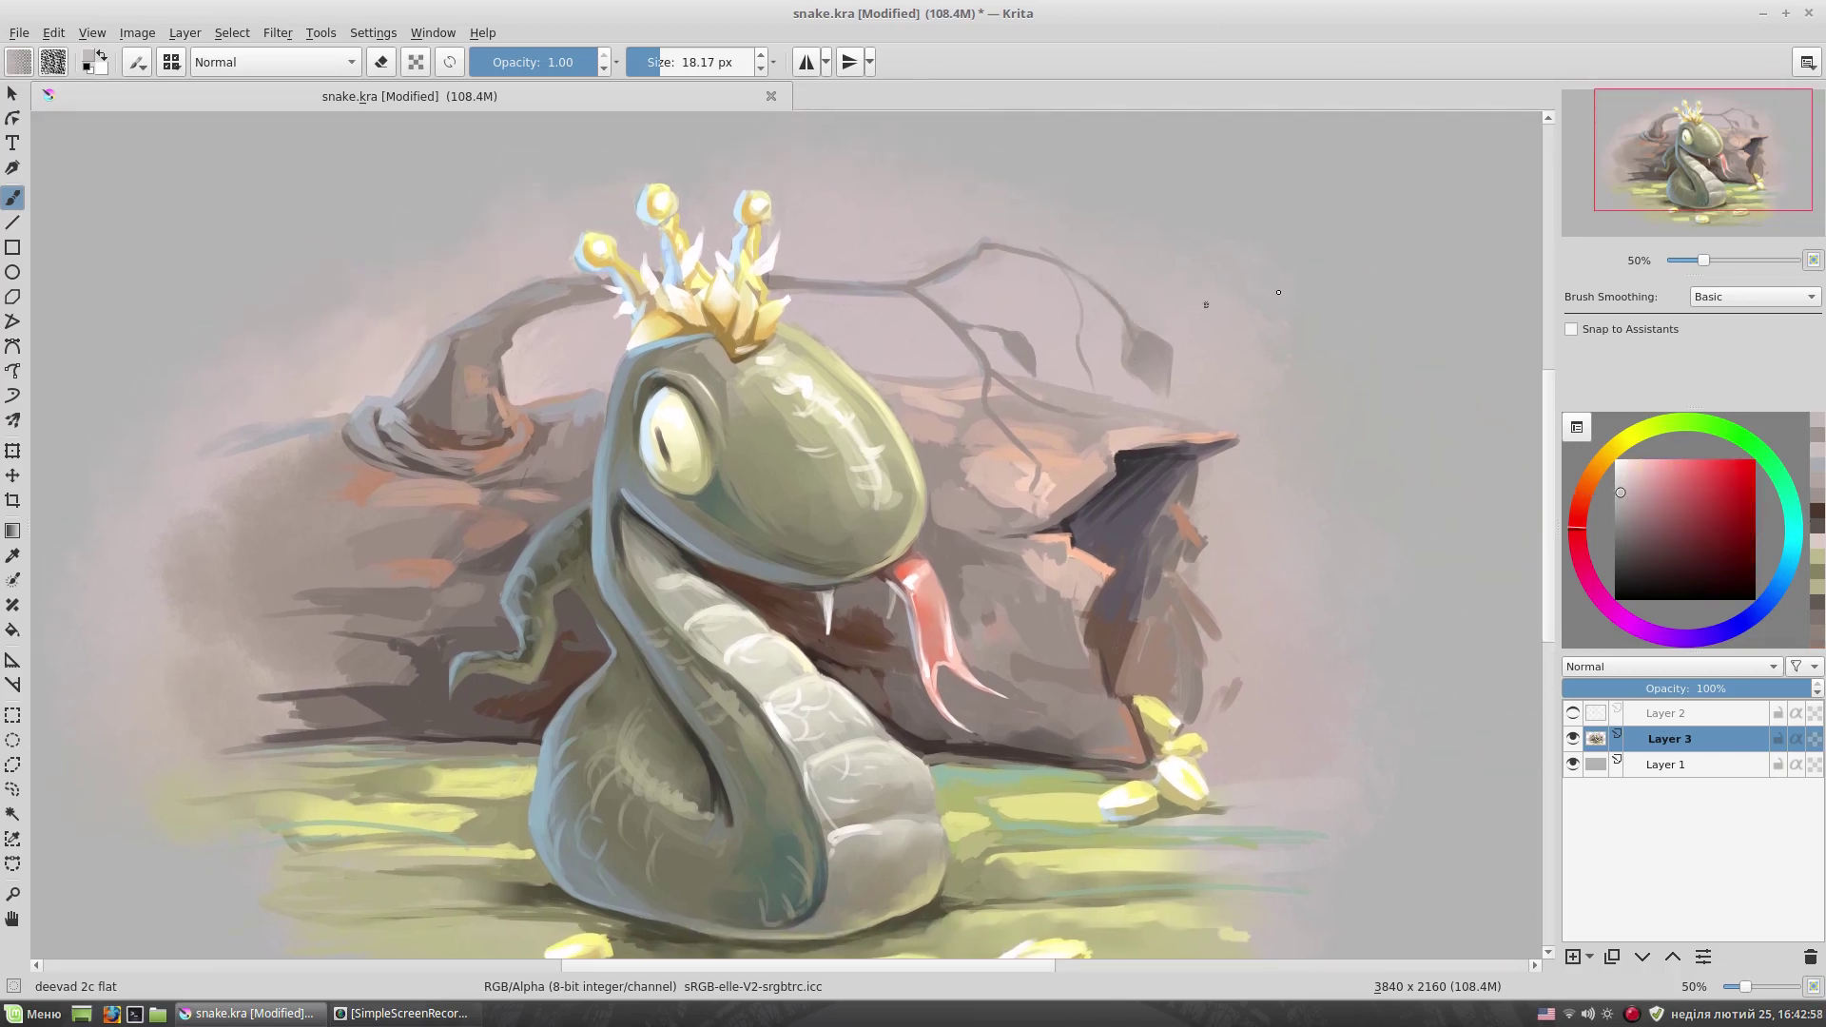
pyautogui.moveTo(1033, 656); pyautogui.dragTo(1168, 519)
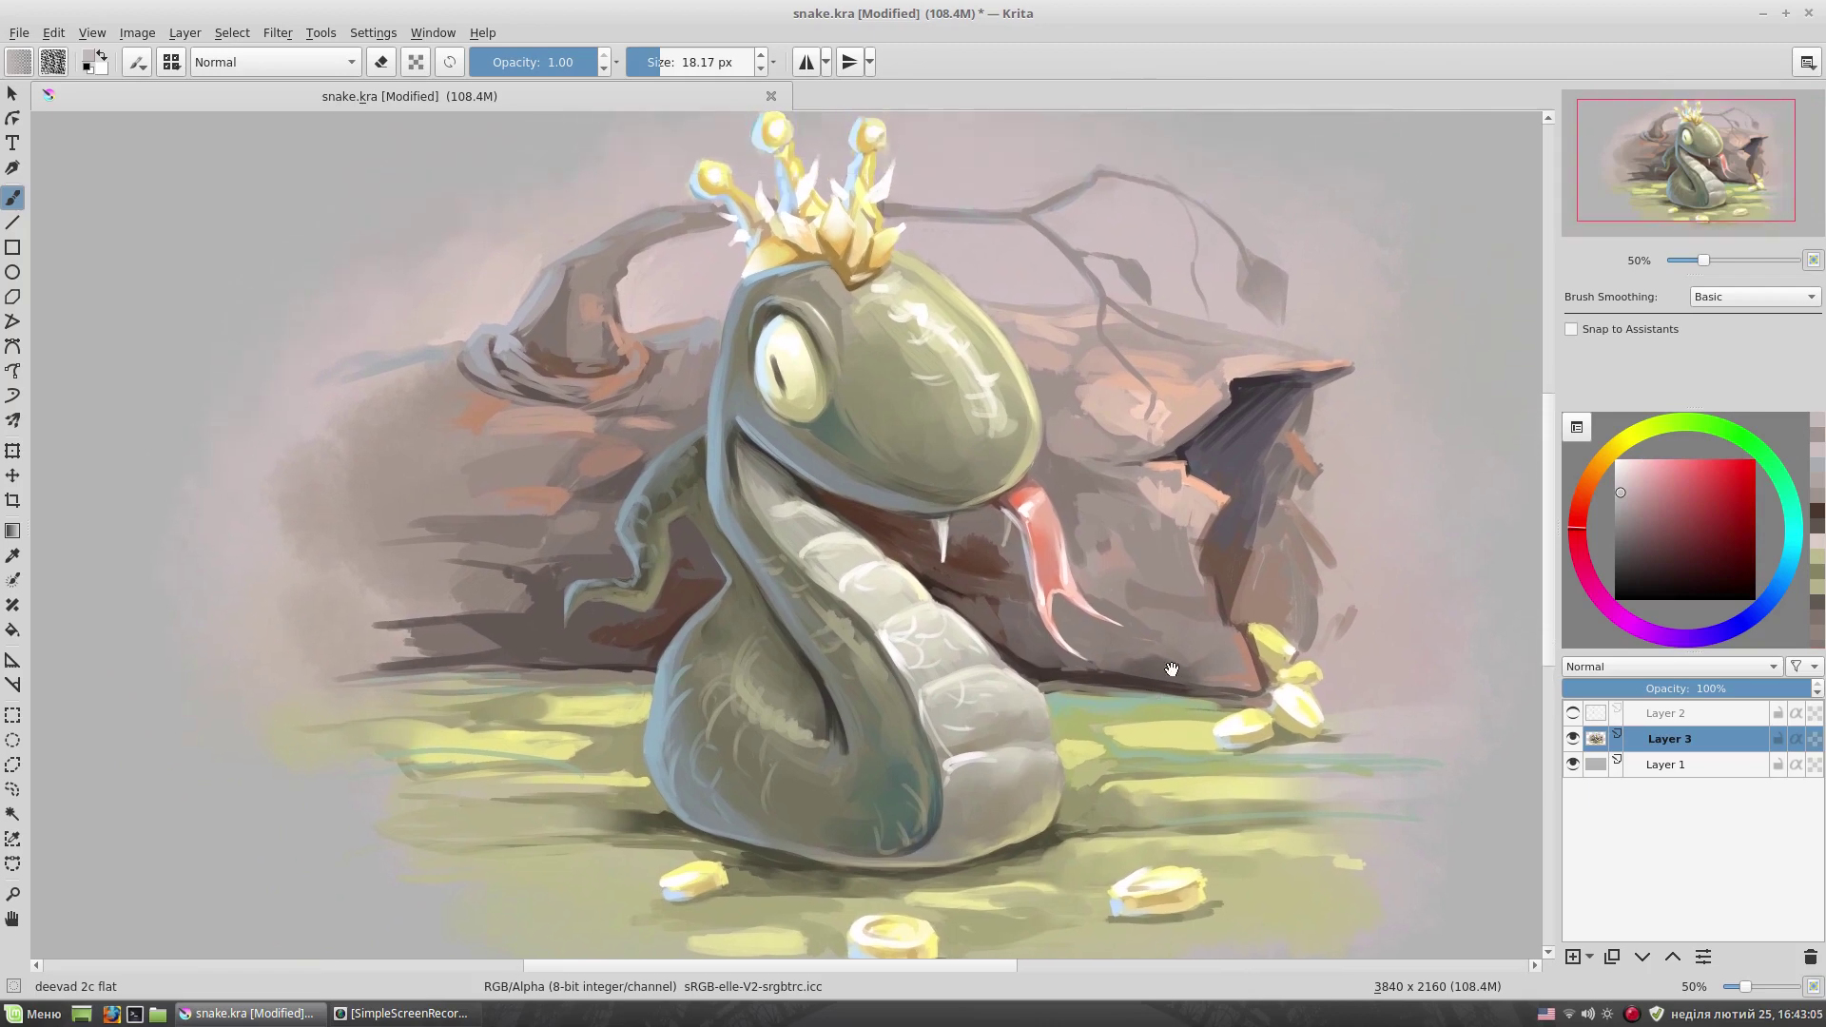
pyautogui.press('-')
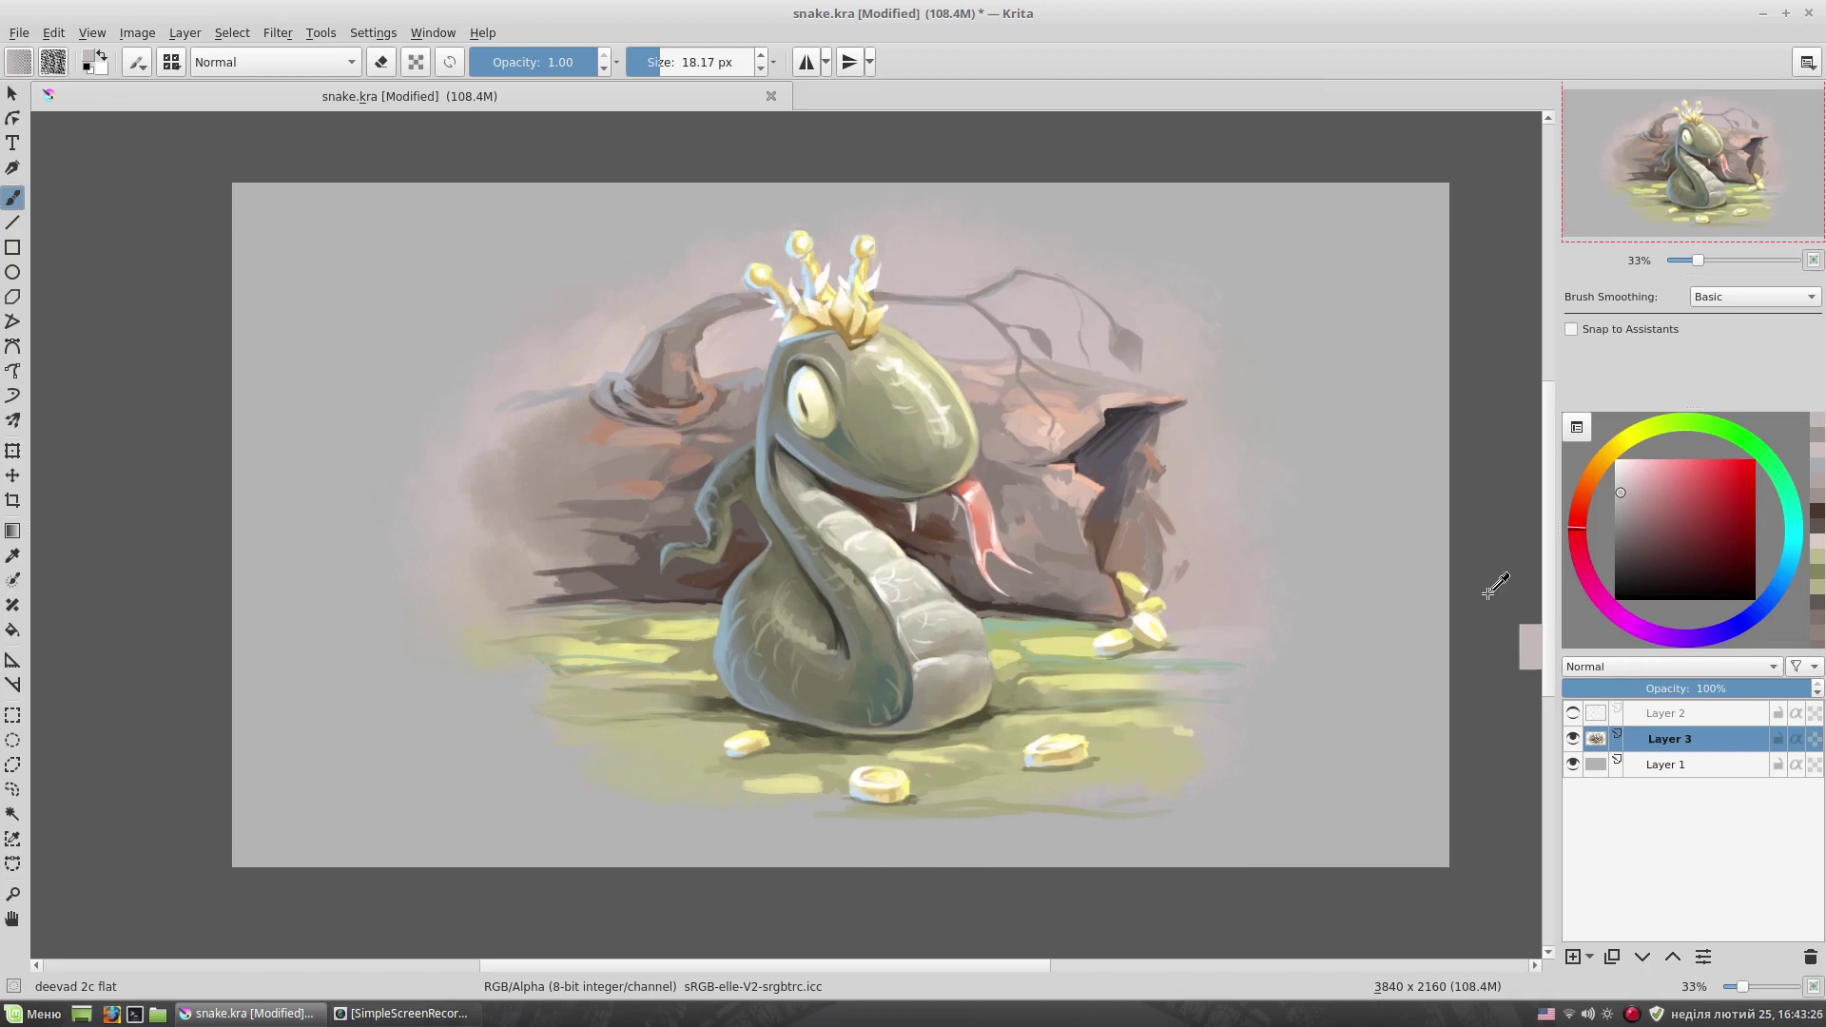
# - Switch to a smaller brush preset from the pop-up palette
pyautogui.scroll(2, 999, 504)
pyautogui.rightClick(1004, 485)
pyautogui.click(903, 444)
pyautogui.click(1608, 462)
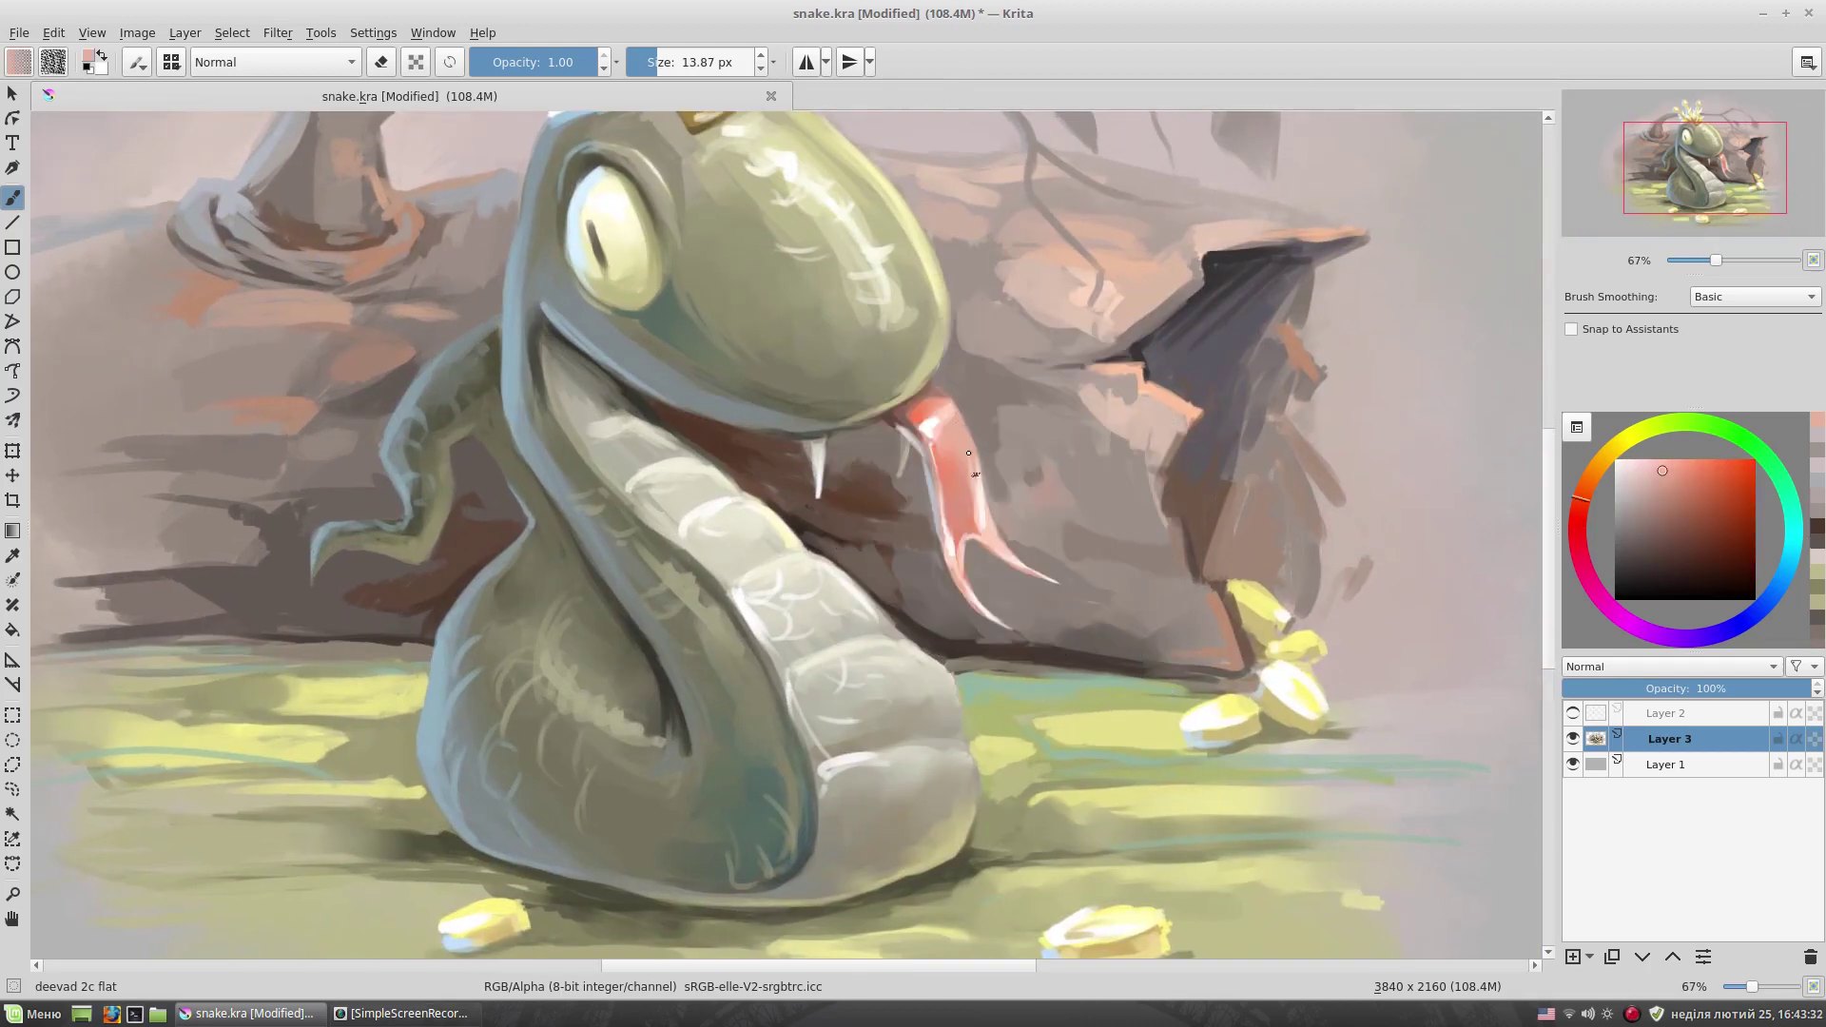
# - Shade the mouth and fangs with sampled muted browns and a light blue-grey highlight
pyautogui.keyDown('ctrl'); pyautogui.click(970, 449); pyautogui.keyUp('ctrl')
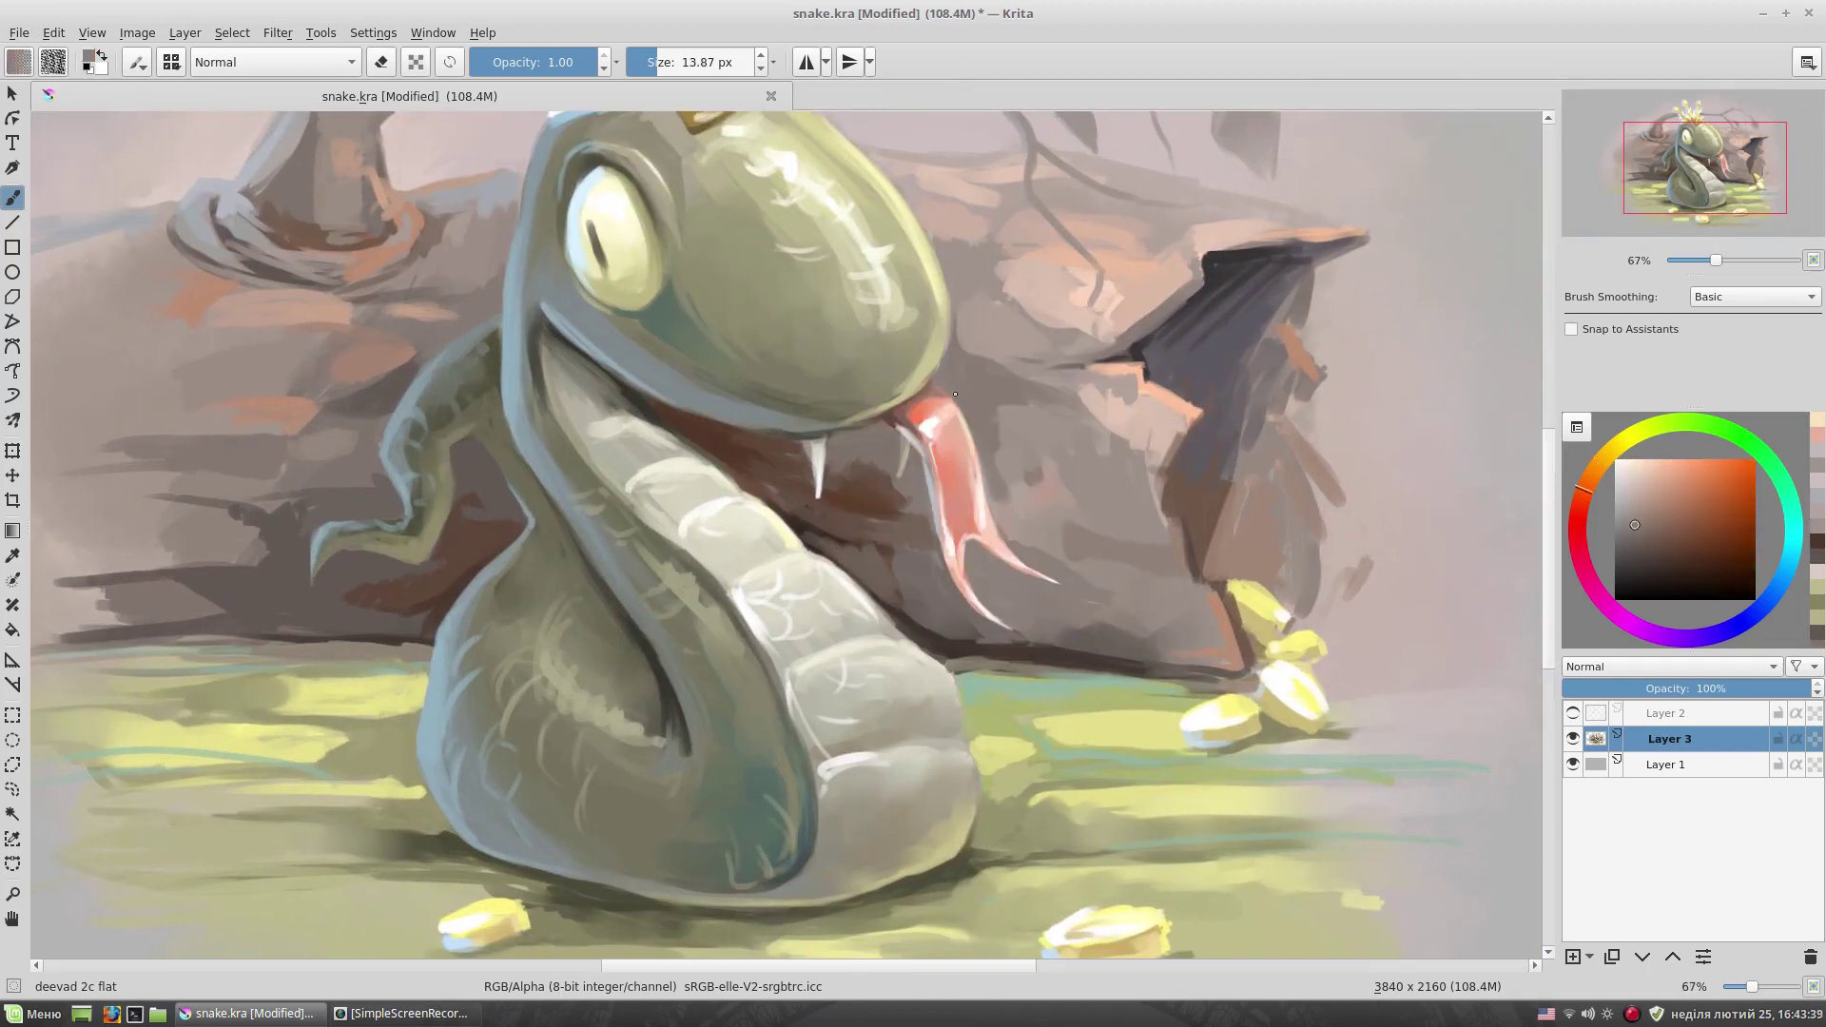
pyautogui.keyDown('ctrl'); pyautogui.click(951, 333); pyautogui.keyUp('ctrl')
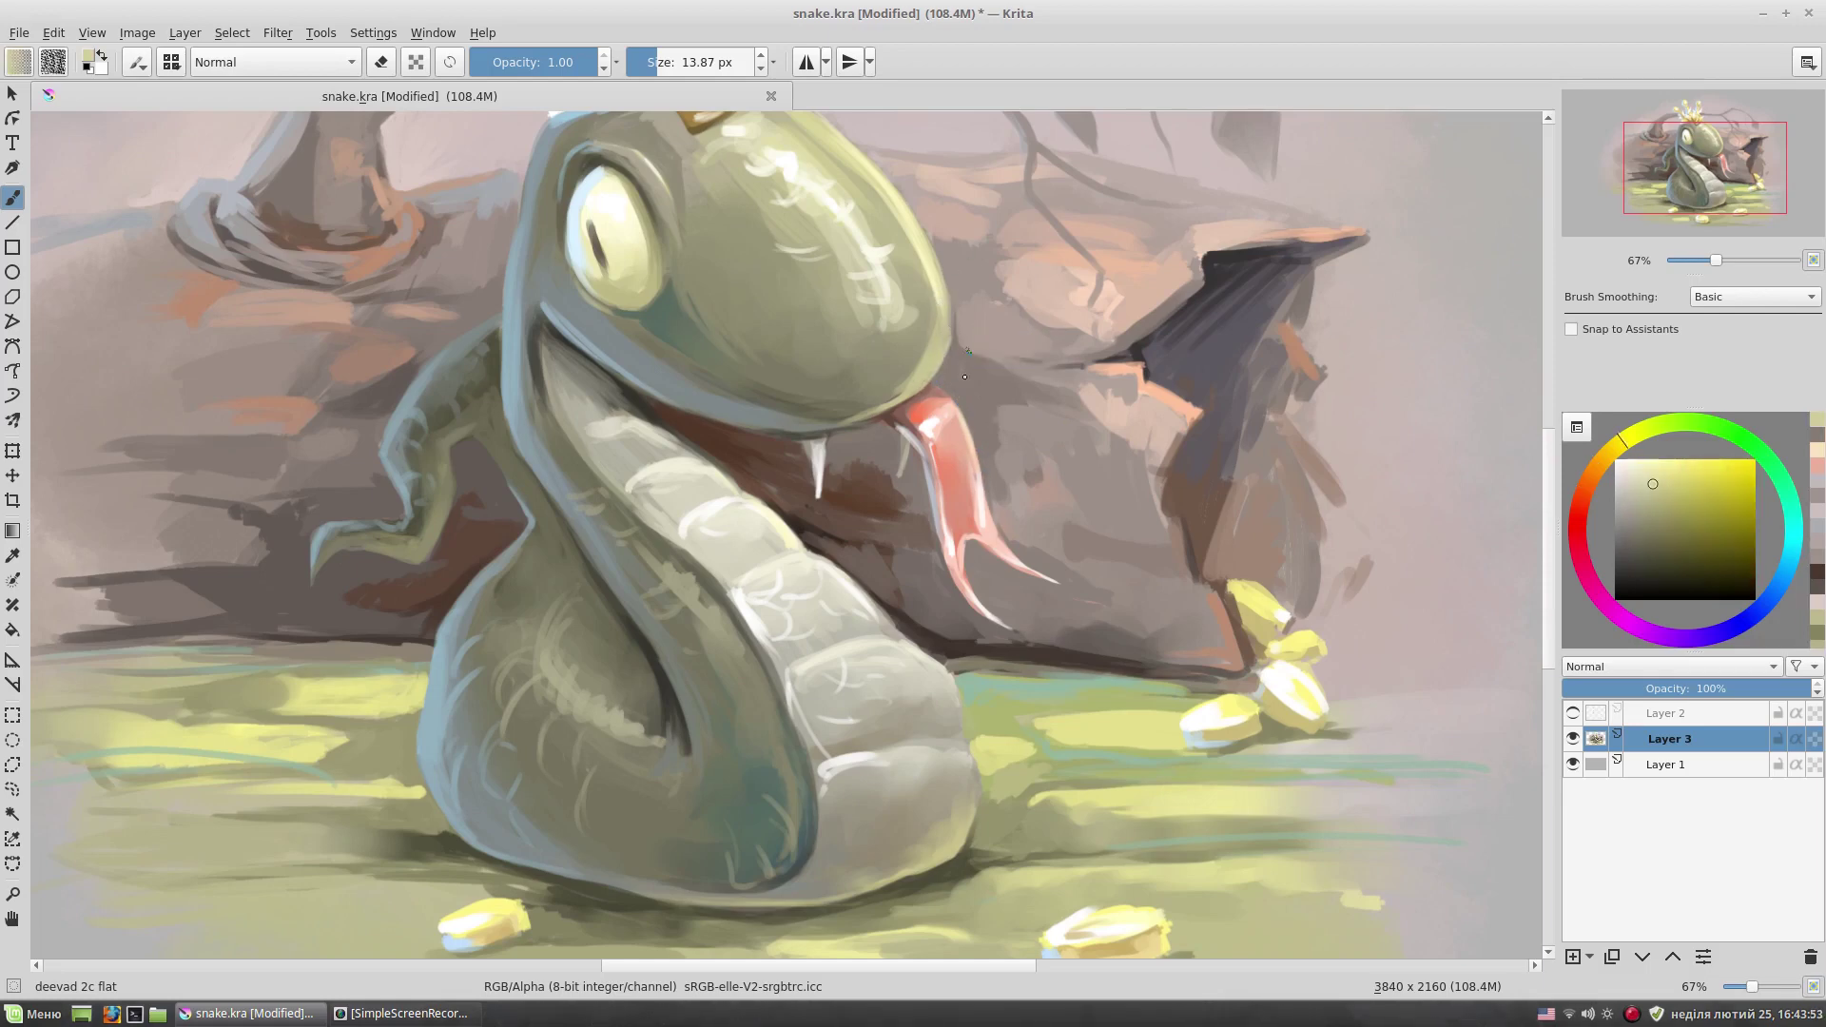
pyautogui.keyDown('ctrl'); pyautogui.click(970, 461); pyautogui.keyUp('ctrl')
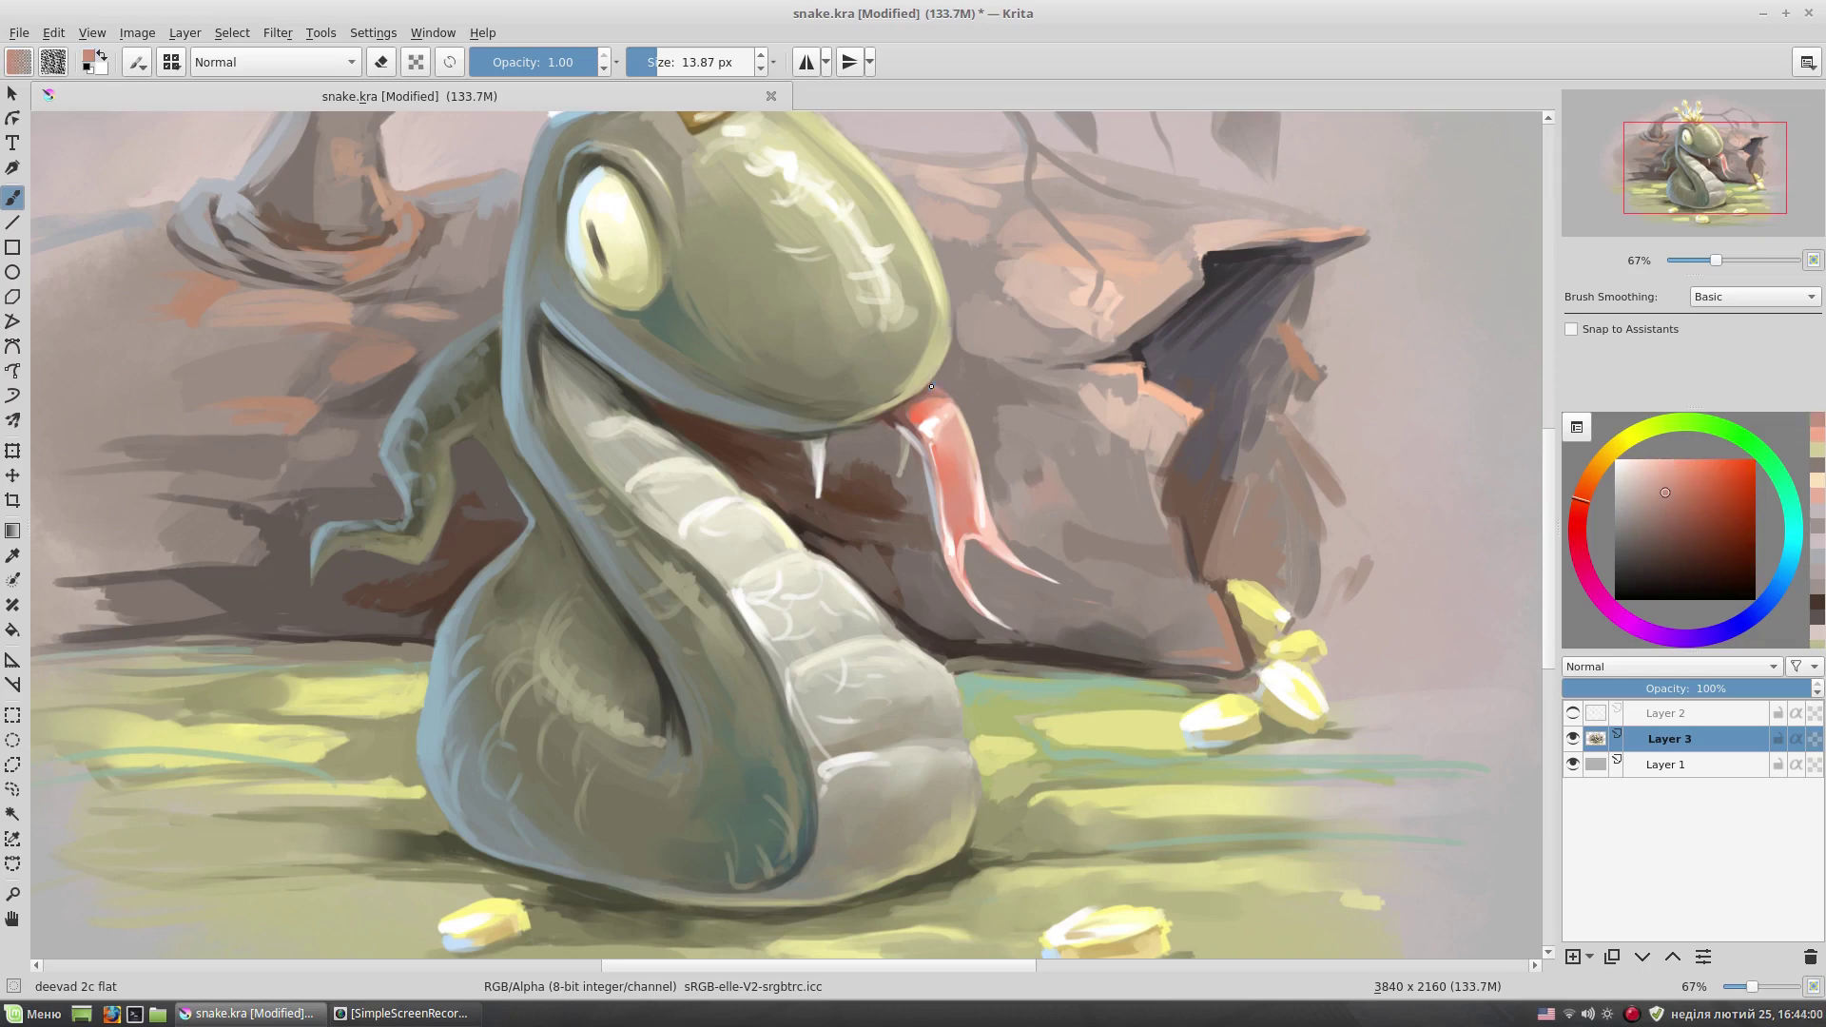
pyautogui.keyDown('ctrl'); pyautogui.click(961, 466); pyautogui.keyUp('ctrl')
pyautogui.keyDown('ctrl'); pyautogui.click(1018, 626); pyautogui.keyUp('ctrl')
pyautogui.keyDown('ctrl'); pyautogui.click(1044, 576); pyautogui.keyUp('ctrl')
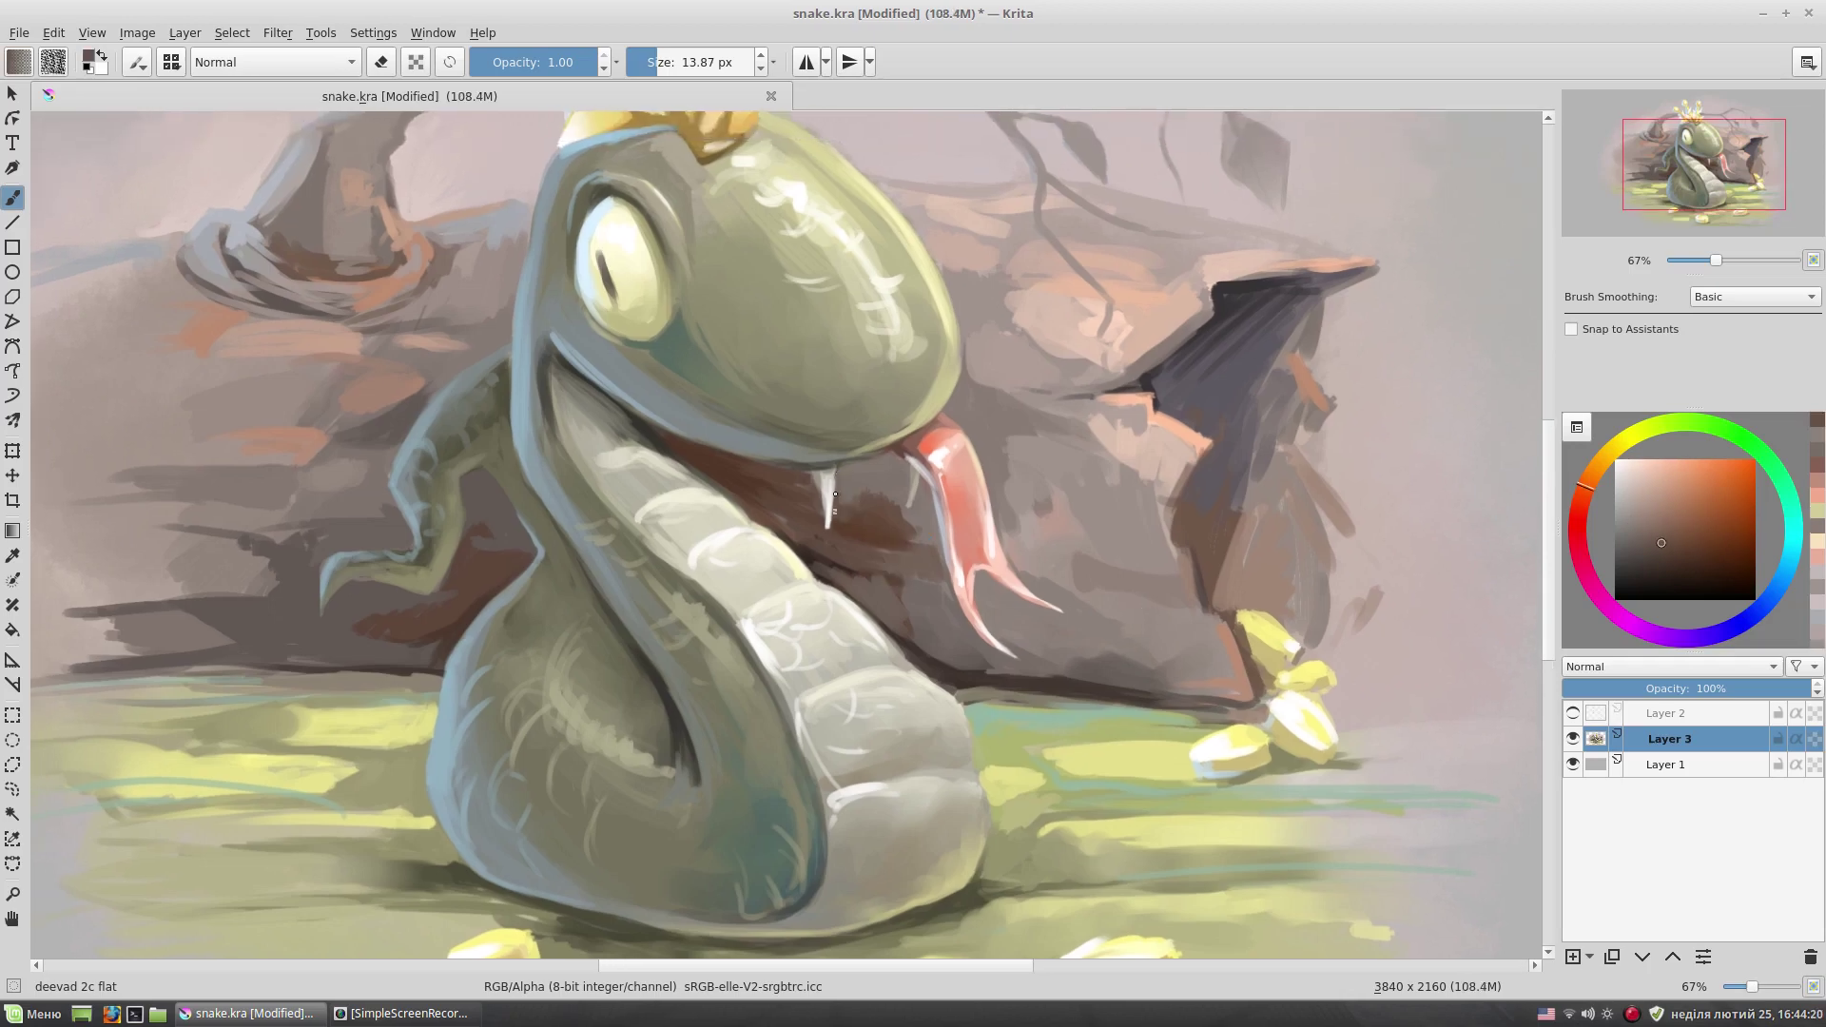
pyautogui.keyDown('ctrl'); pyautogui.click(810, 474); pyautogui.keyUp('ctrl')
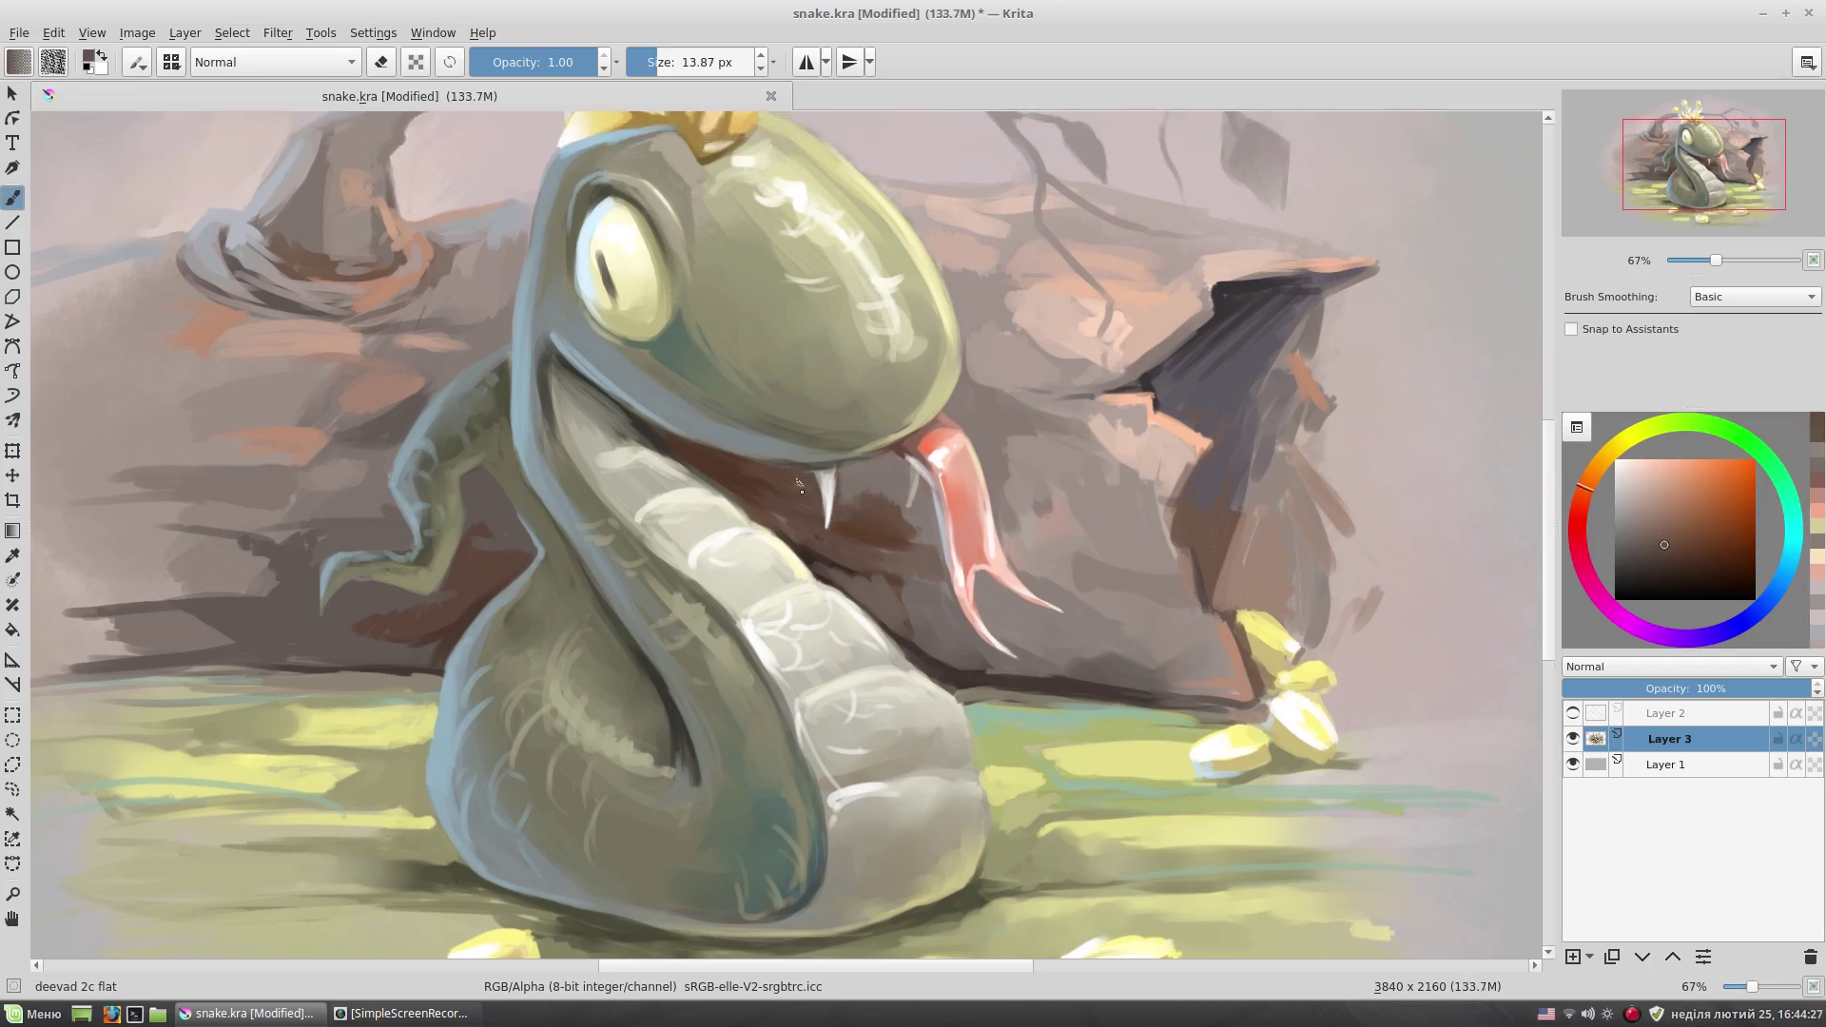
pyautogui.keyDown('ctrl'); pyautogui.click(801, 487); pyautogui.keyUp('ctrl')
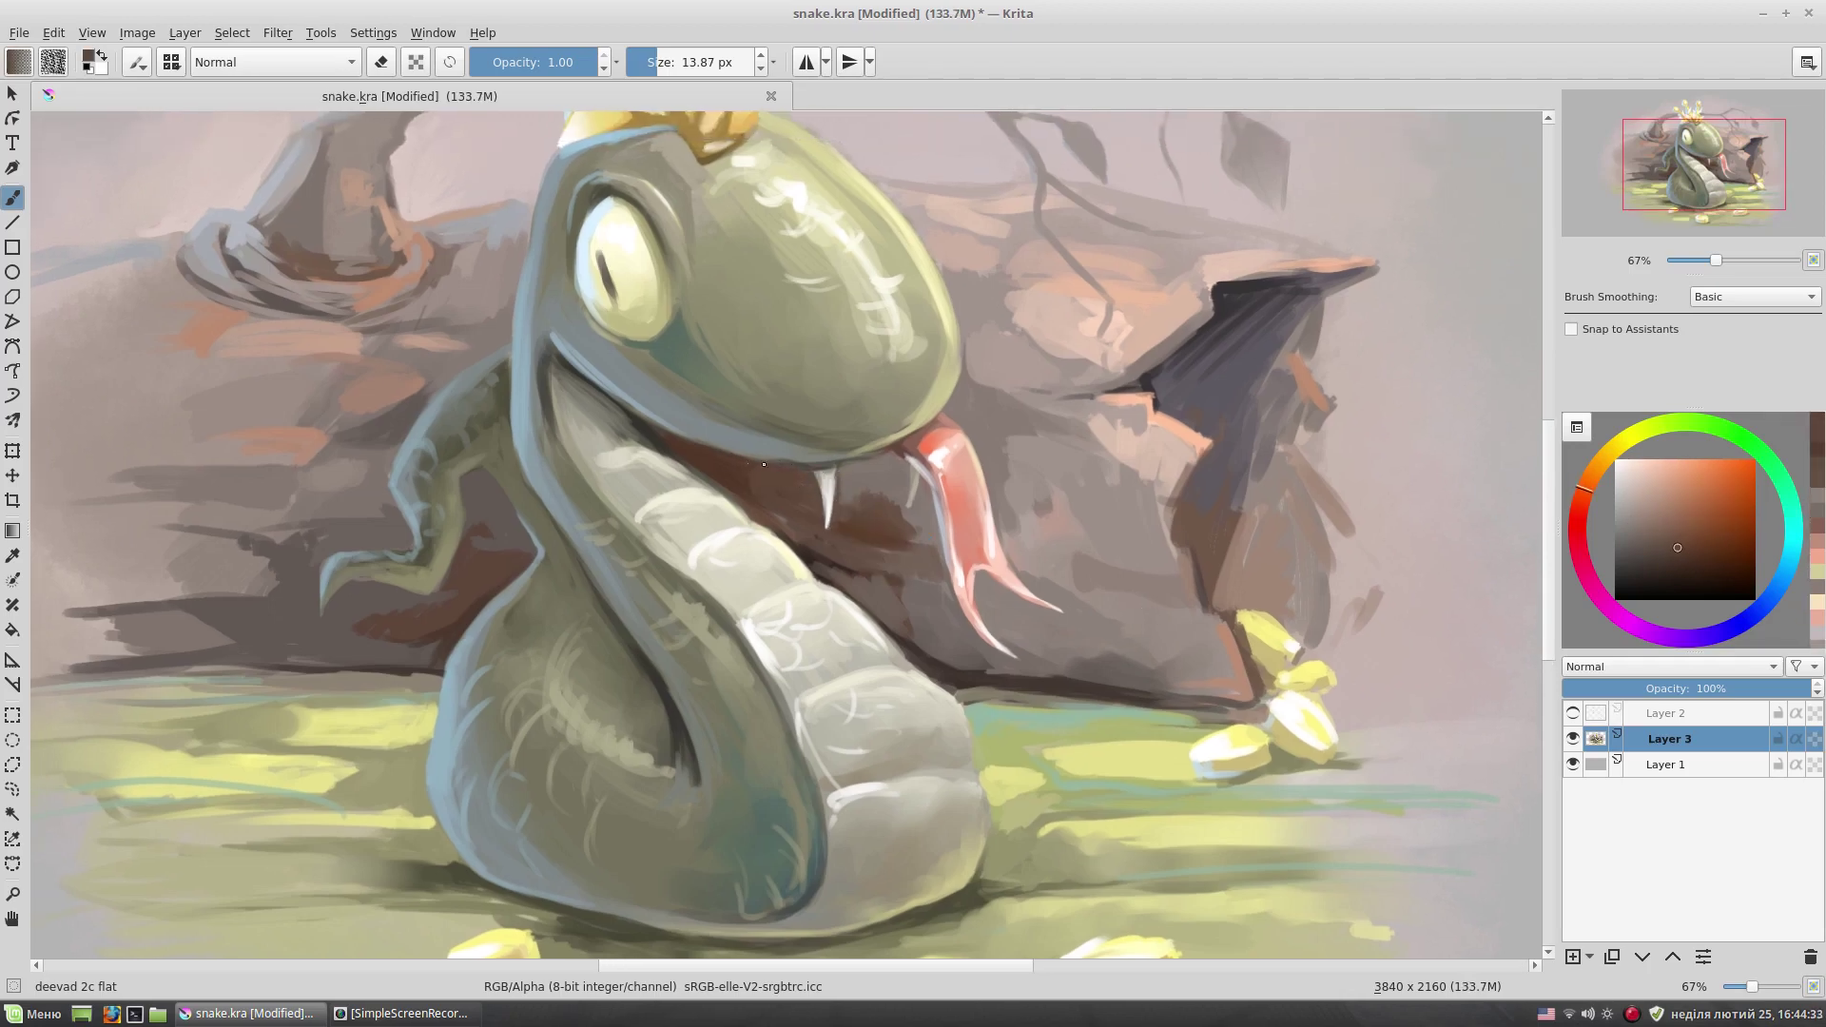
pyautogui.keyDown('ctrl'); pyautogui.click(843, 460); pyautogui.keyUp('ctrl')
pyautogui.keyDown('ctrl'); pyautogui.click(634, 397); pyautogui.keyUp('ctrl')
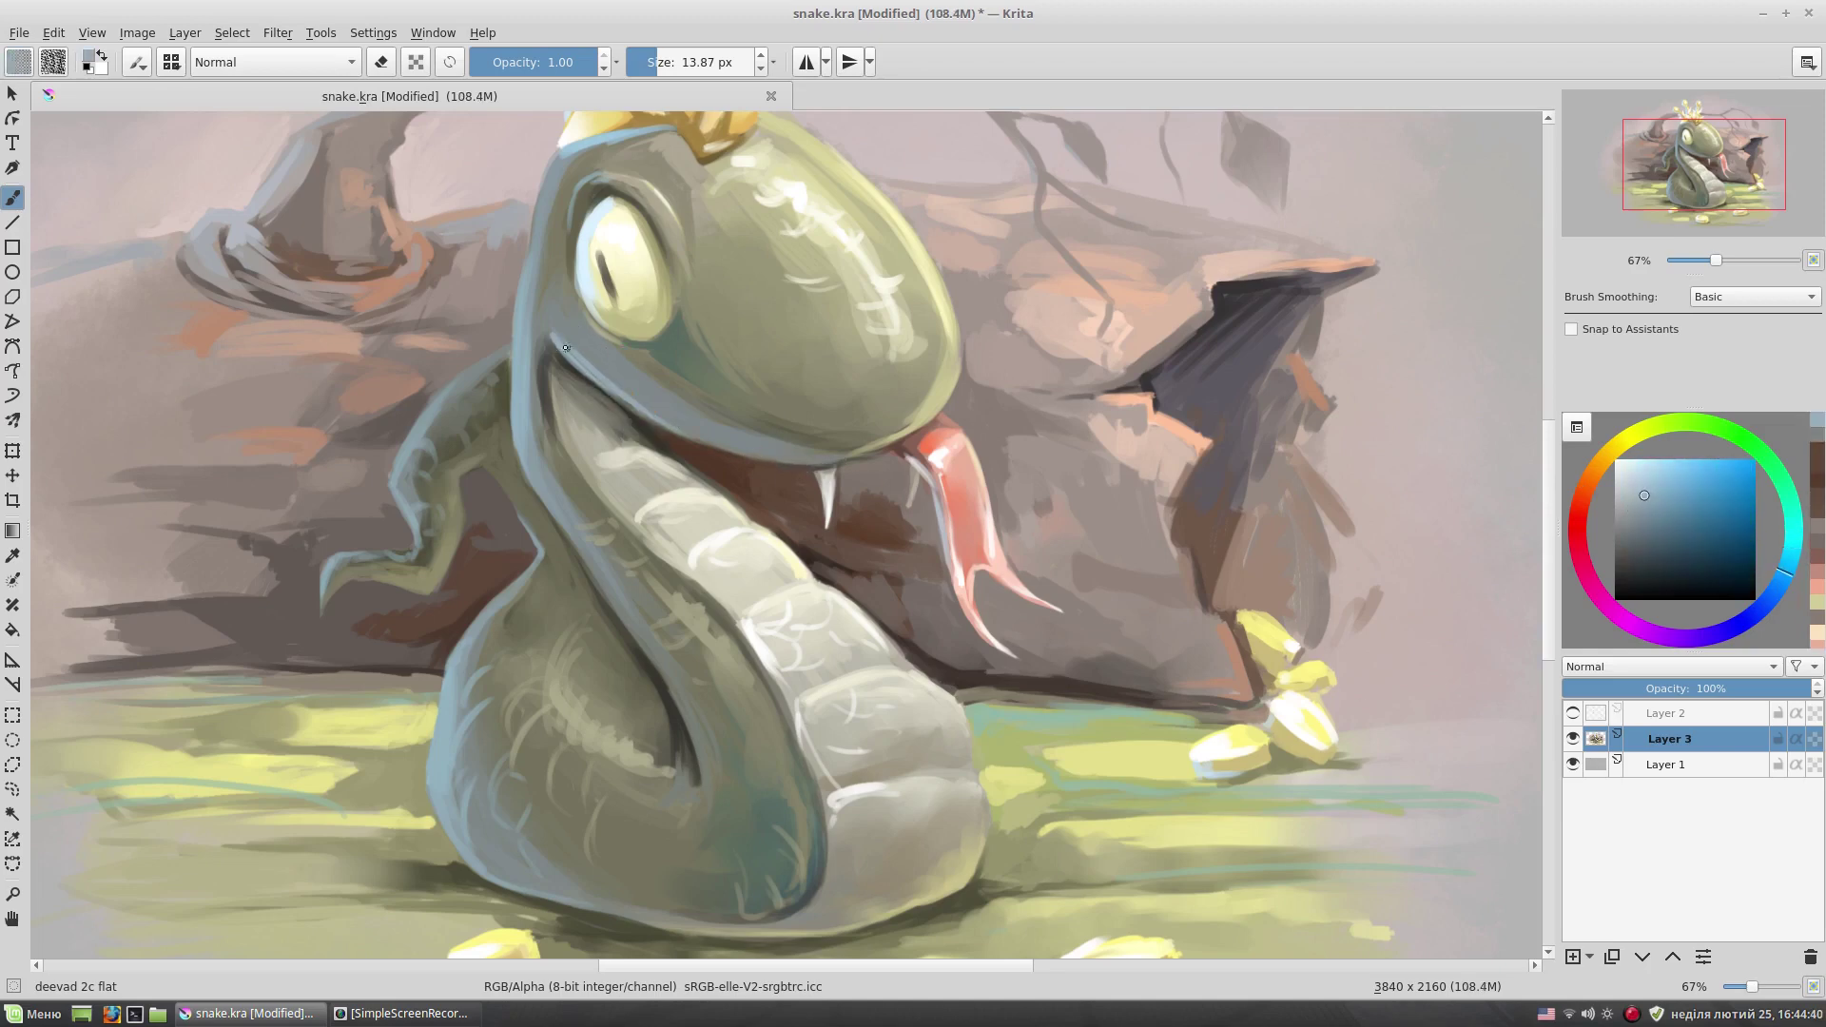
# - Shade the head in dark olive and muted greens, then add golden tan near the crown
pyautogui.moveTo(625, 202); pyautogui.dragTo(637, 253)
pyautogui.keyDown('ctrl'); pyautogui.click(684, 307); pyautogui.keyUp('ctrl')
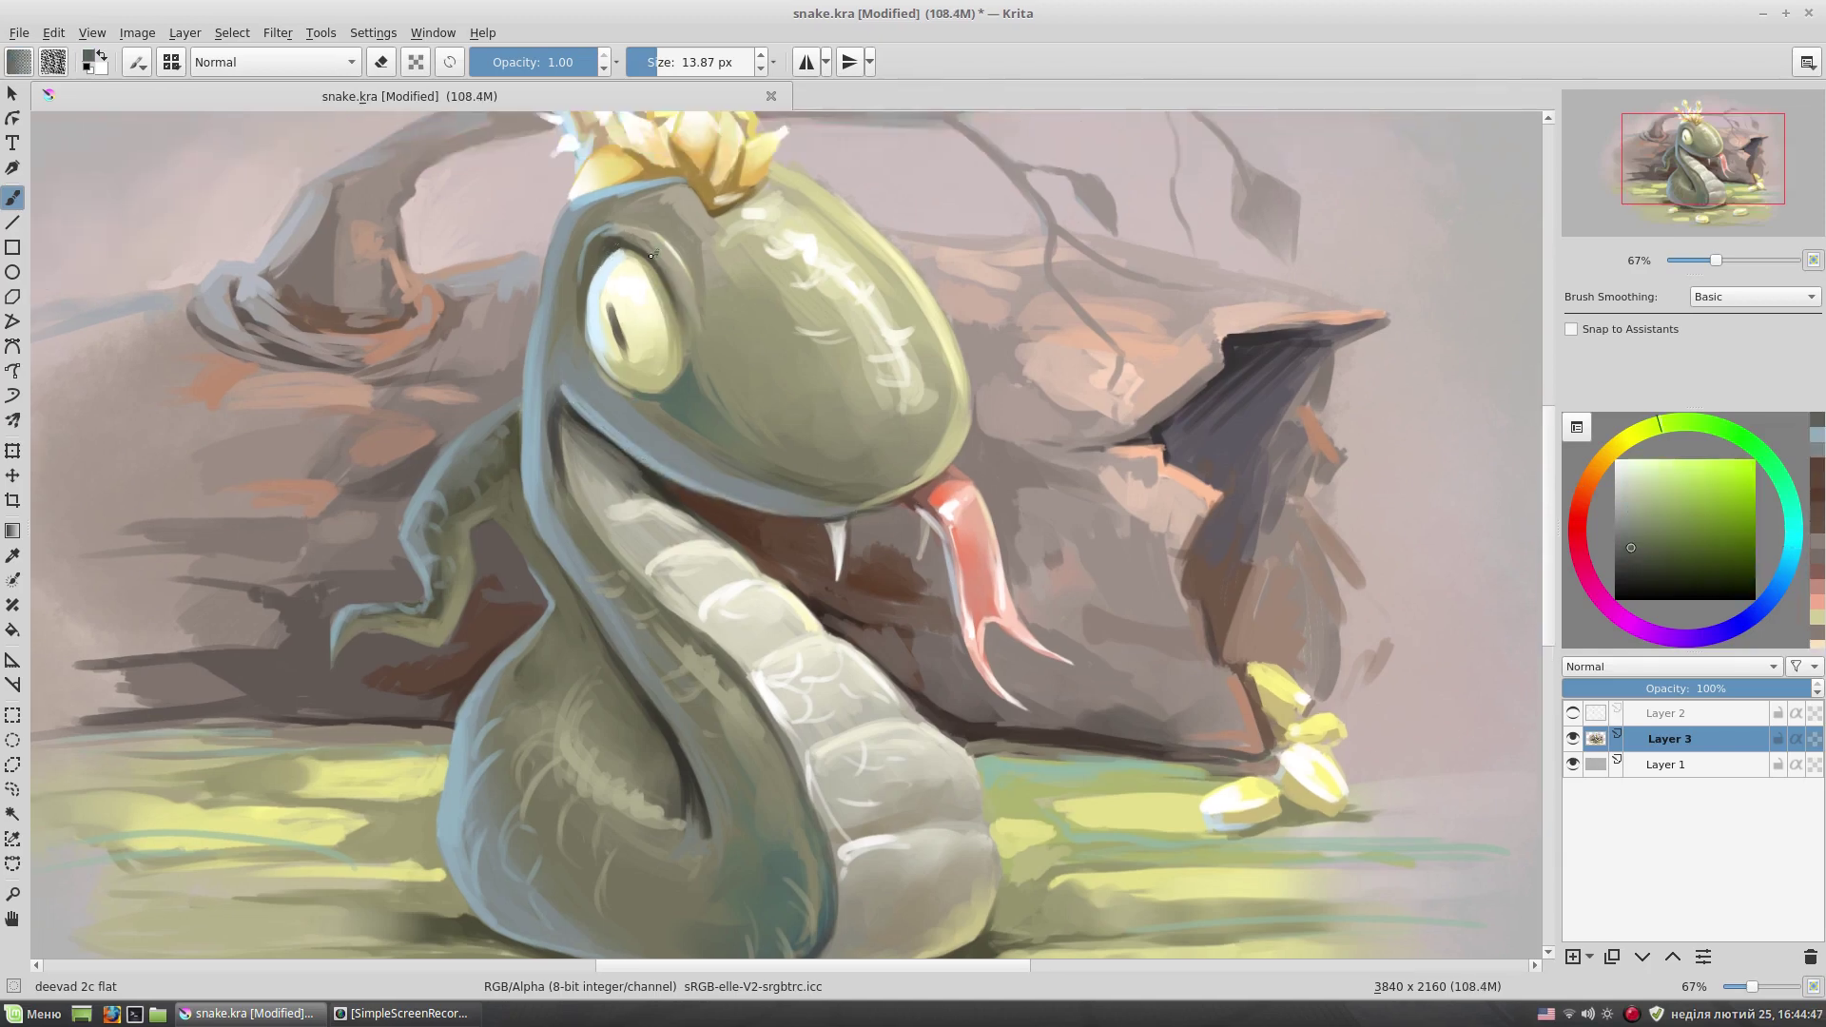
pyautogui.keyDown('ctrl'); pyautogui.click(682, 328); pyautogui.keyUp('ctrl')
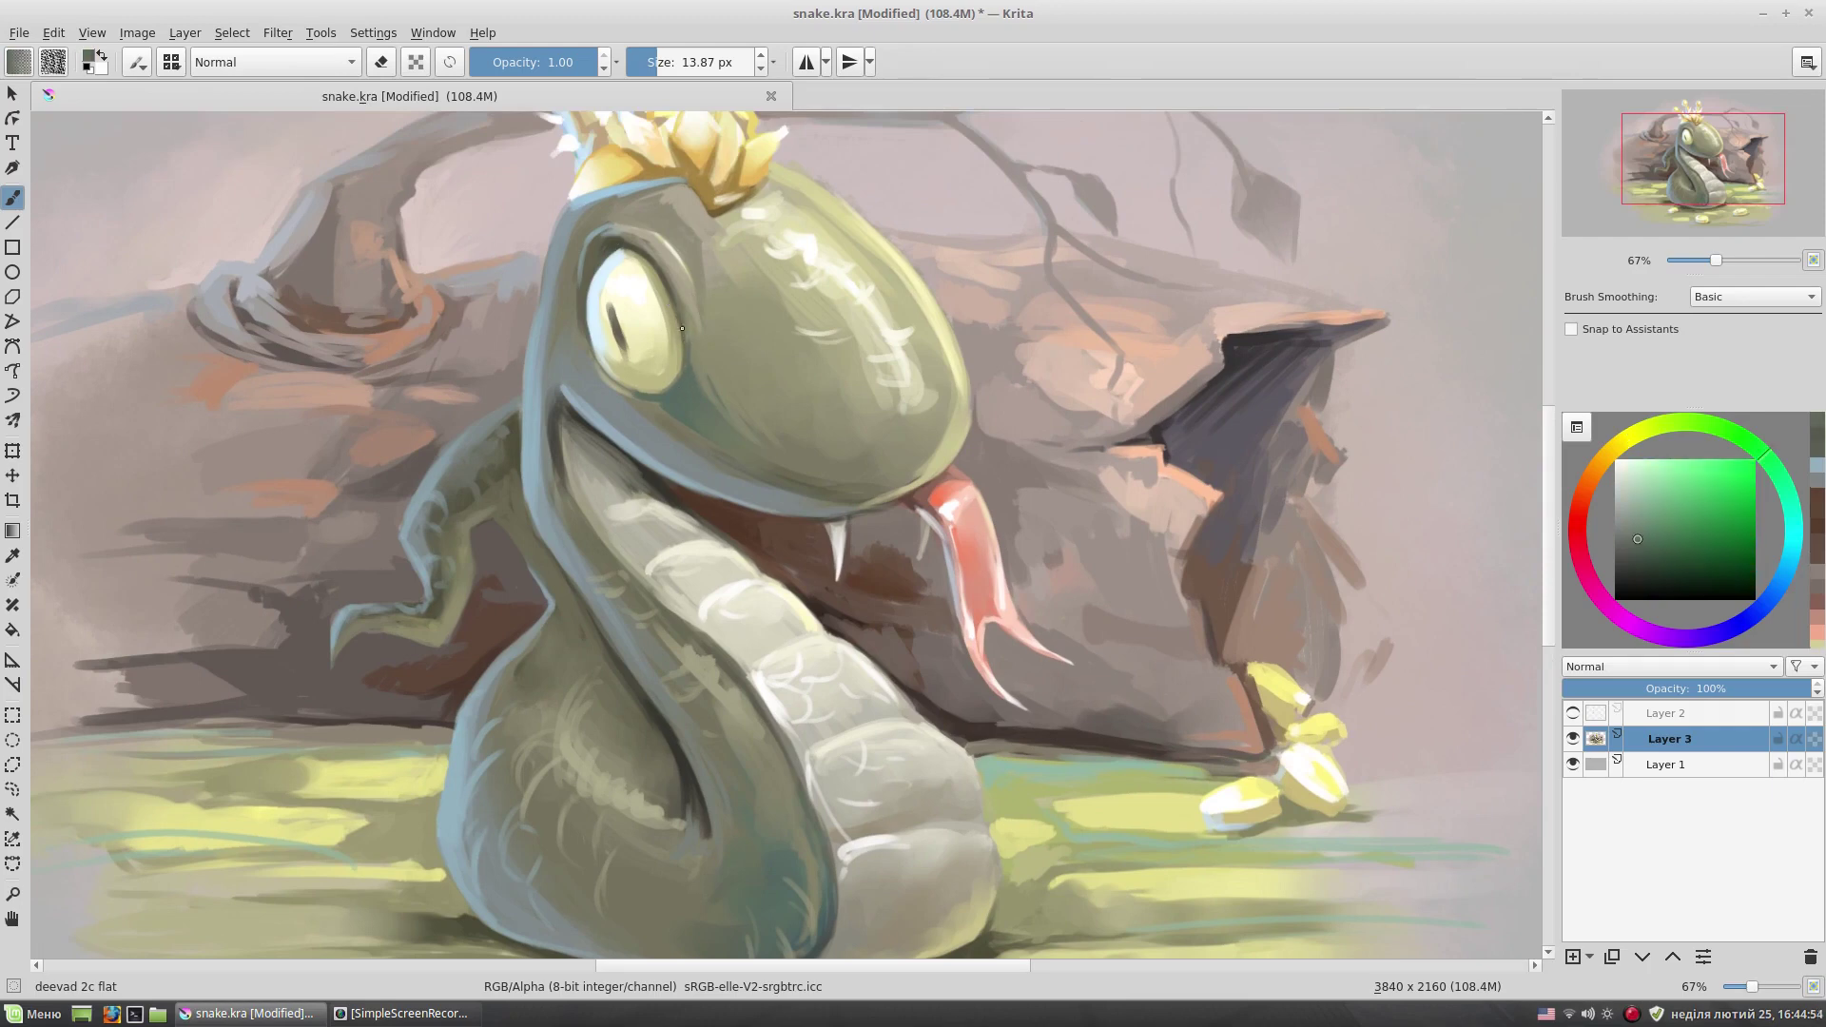
pyautogui.keyDown('ctrl'); pyautogui.click(692, 393); pyautogui.keyUp('ctrl')
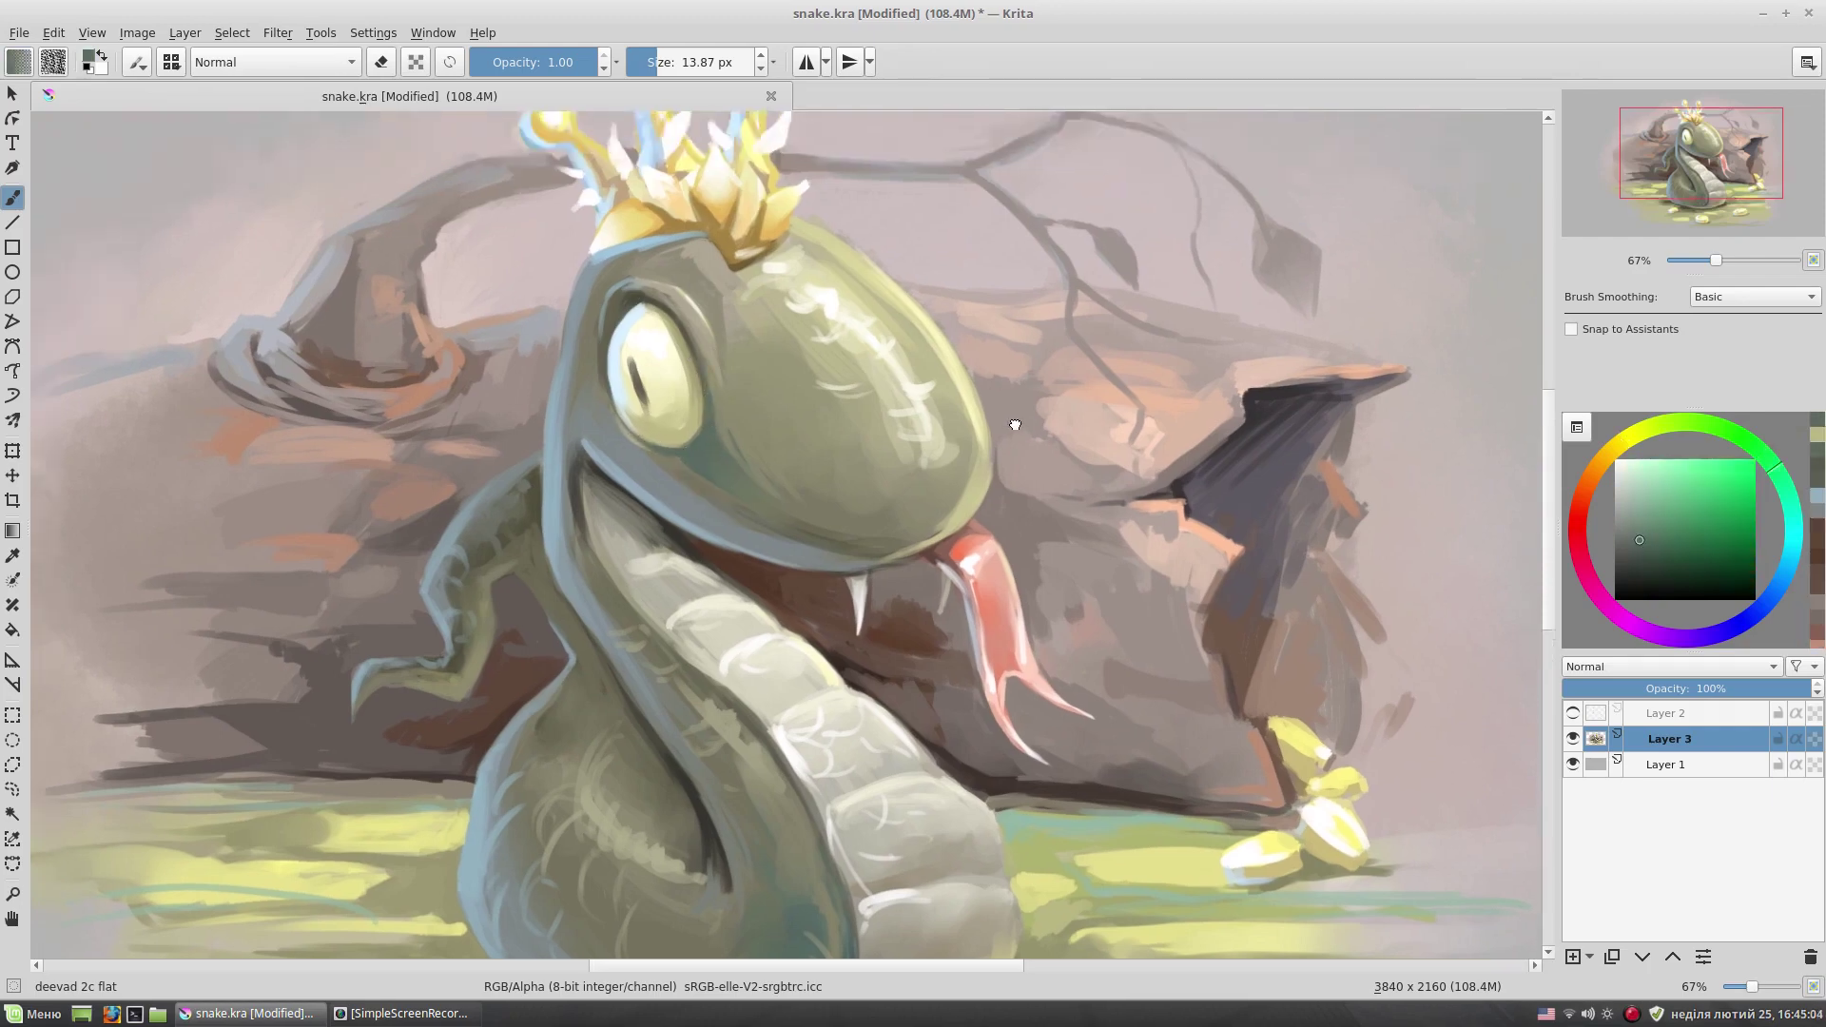
pyautogui.moveTo(685, 115); pyautogui.dragTo(745, 192)
pyautogui.keyDown('ctrl'); pyautogui.click(747, 195); pyautogui.keyUp('ctrl')
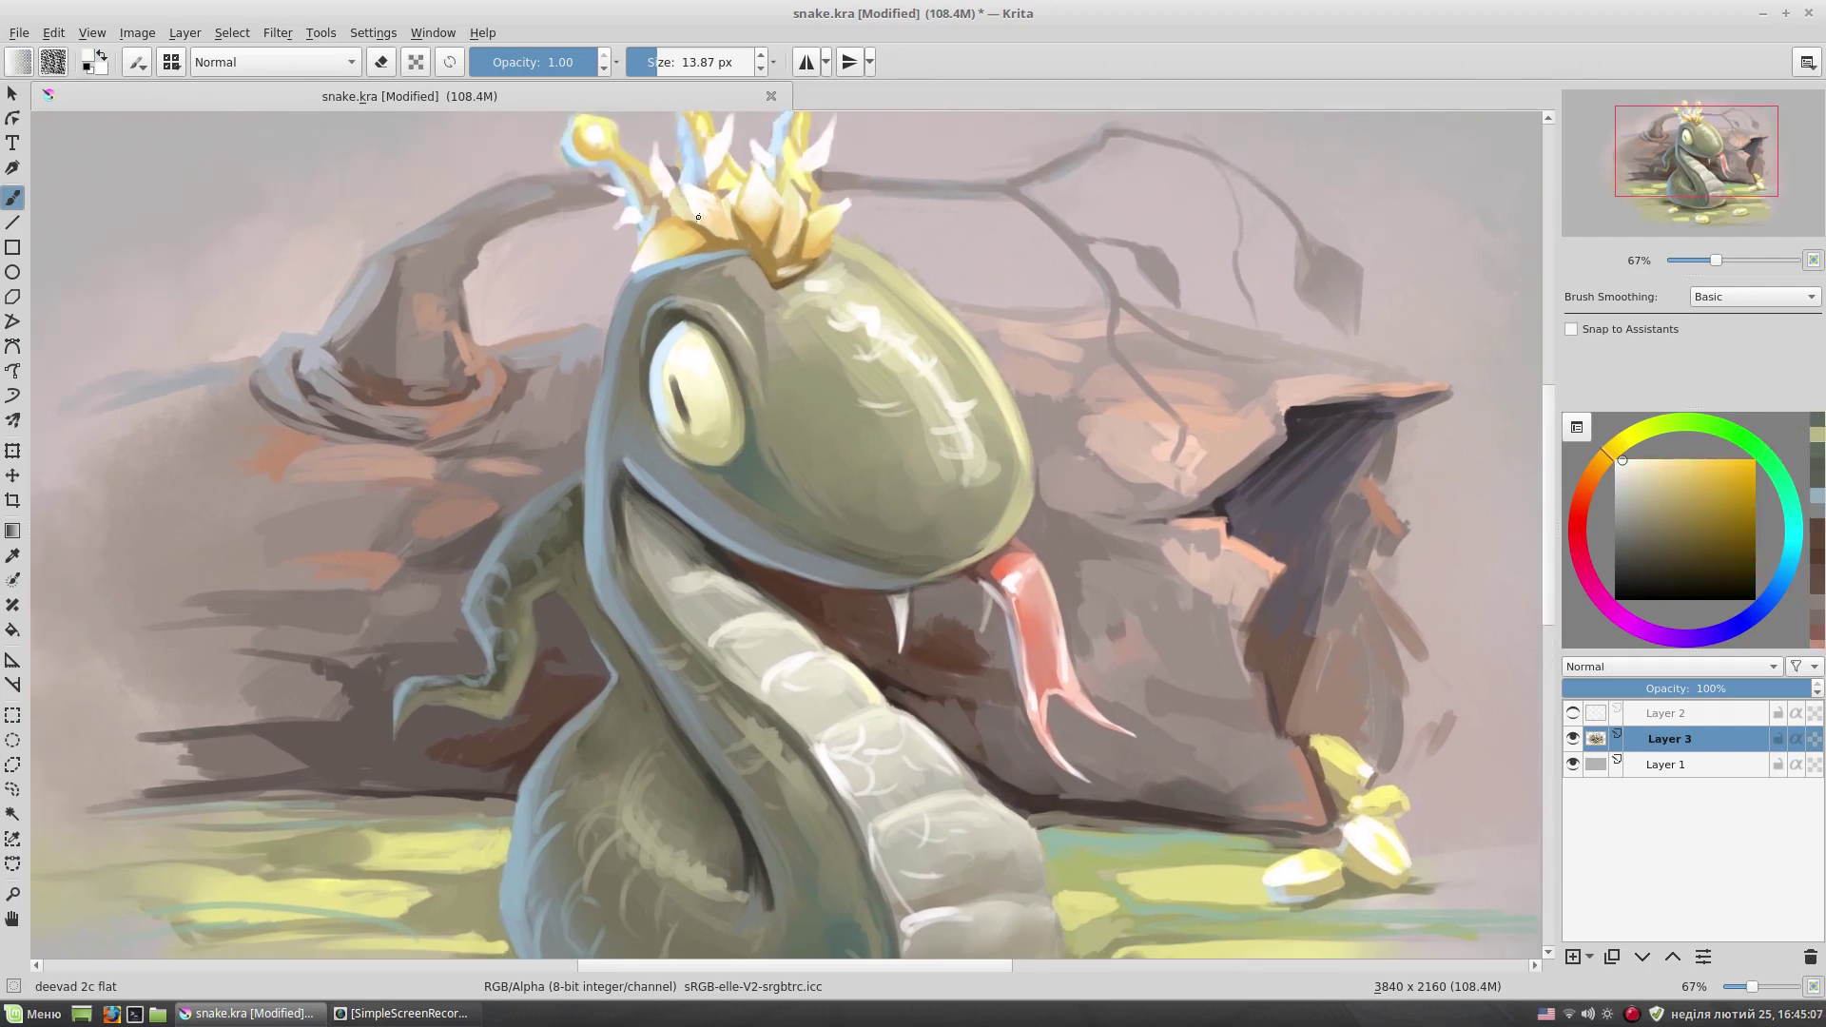
# - Darken the left edge of the crown's stem with a pinkish tone
pyautogui.moveTo(951, 339); pyautogui.dragTo(990, 426)
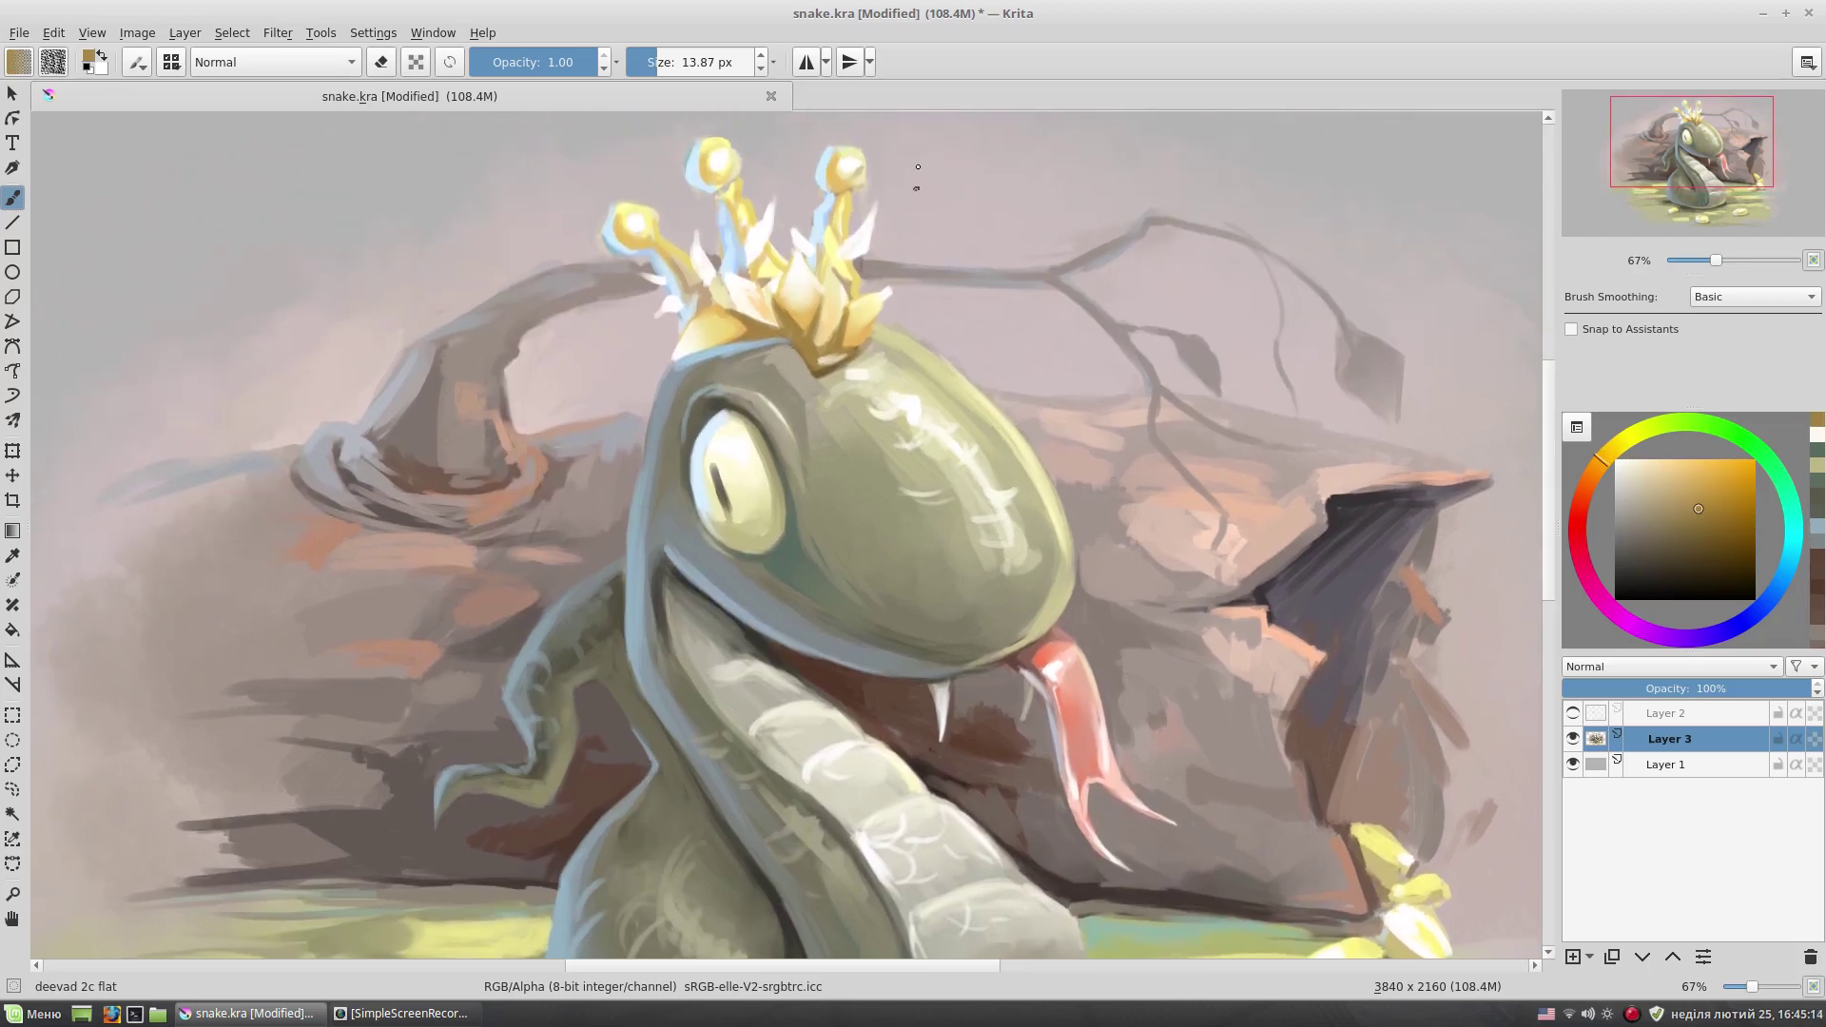
pyautogui.keyDown('ctrl'); pyautogui.click(865, 192); pyautogui.keyUp('ctrl')
pyautogui.moveTo(818, 200); pyautogui.dragTo(811, 236)
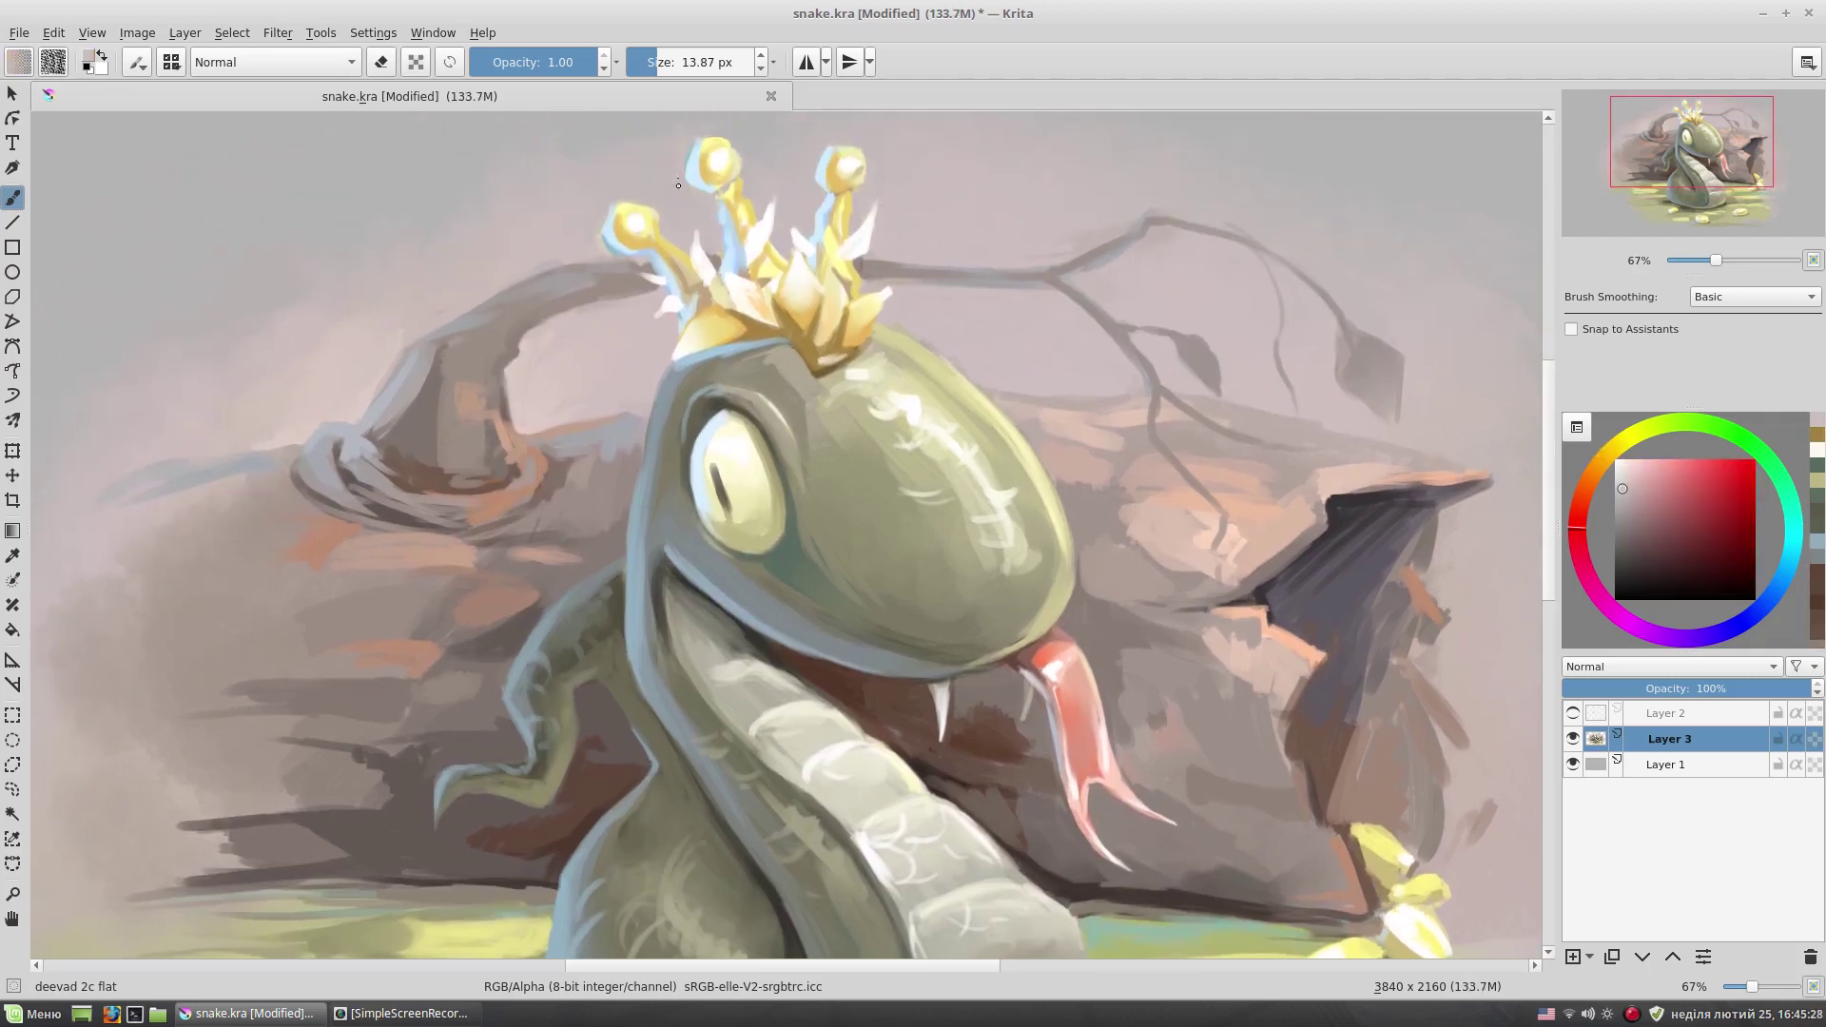
pyautogui.scroll(3, 681, 162)
pyautogui.scroll(-4, 628, 228)
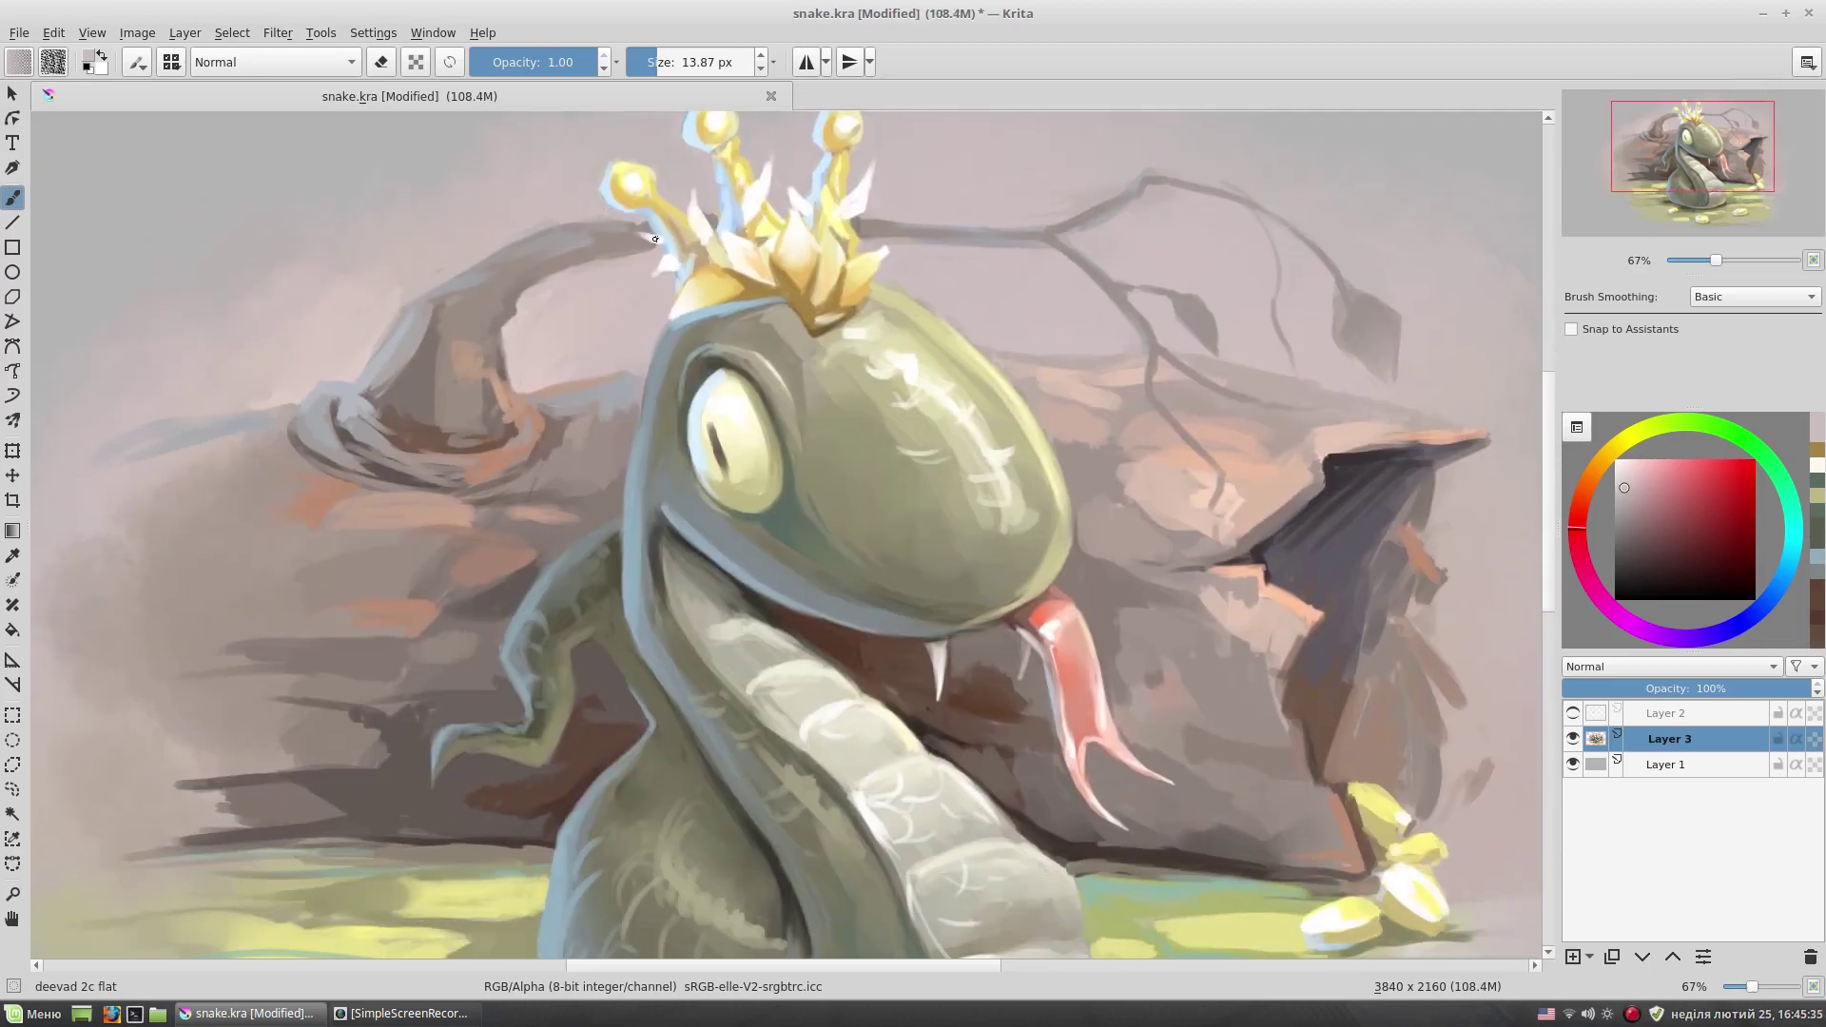
# - Add pale yellow highlights sampled from the painting to the head
pyautogui.keyDown('ctrl'); pyautogui.click(628, 229); pyautogui.keyUp('ctrl')
pyautogui.scroll(-2, 666, 238)
pyautogui.scroll(-2, 685, 242)
pyautogui.keyDown('ctrl'); pyautogui.click(702, 244); pyautogui.keyUp('ctrl')
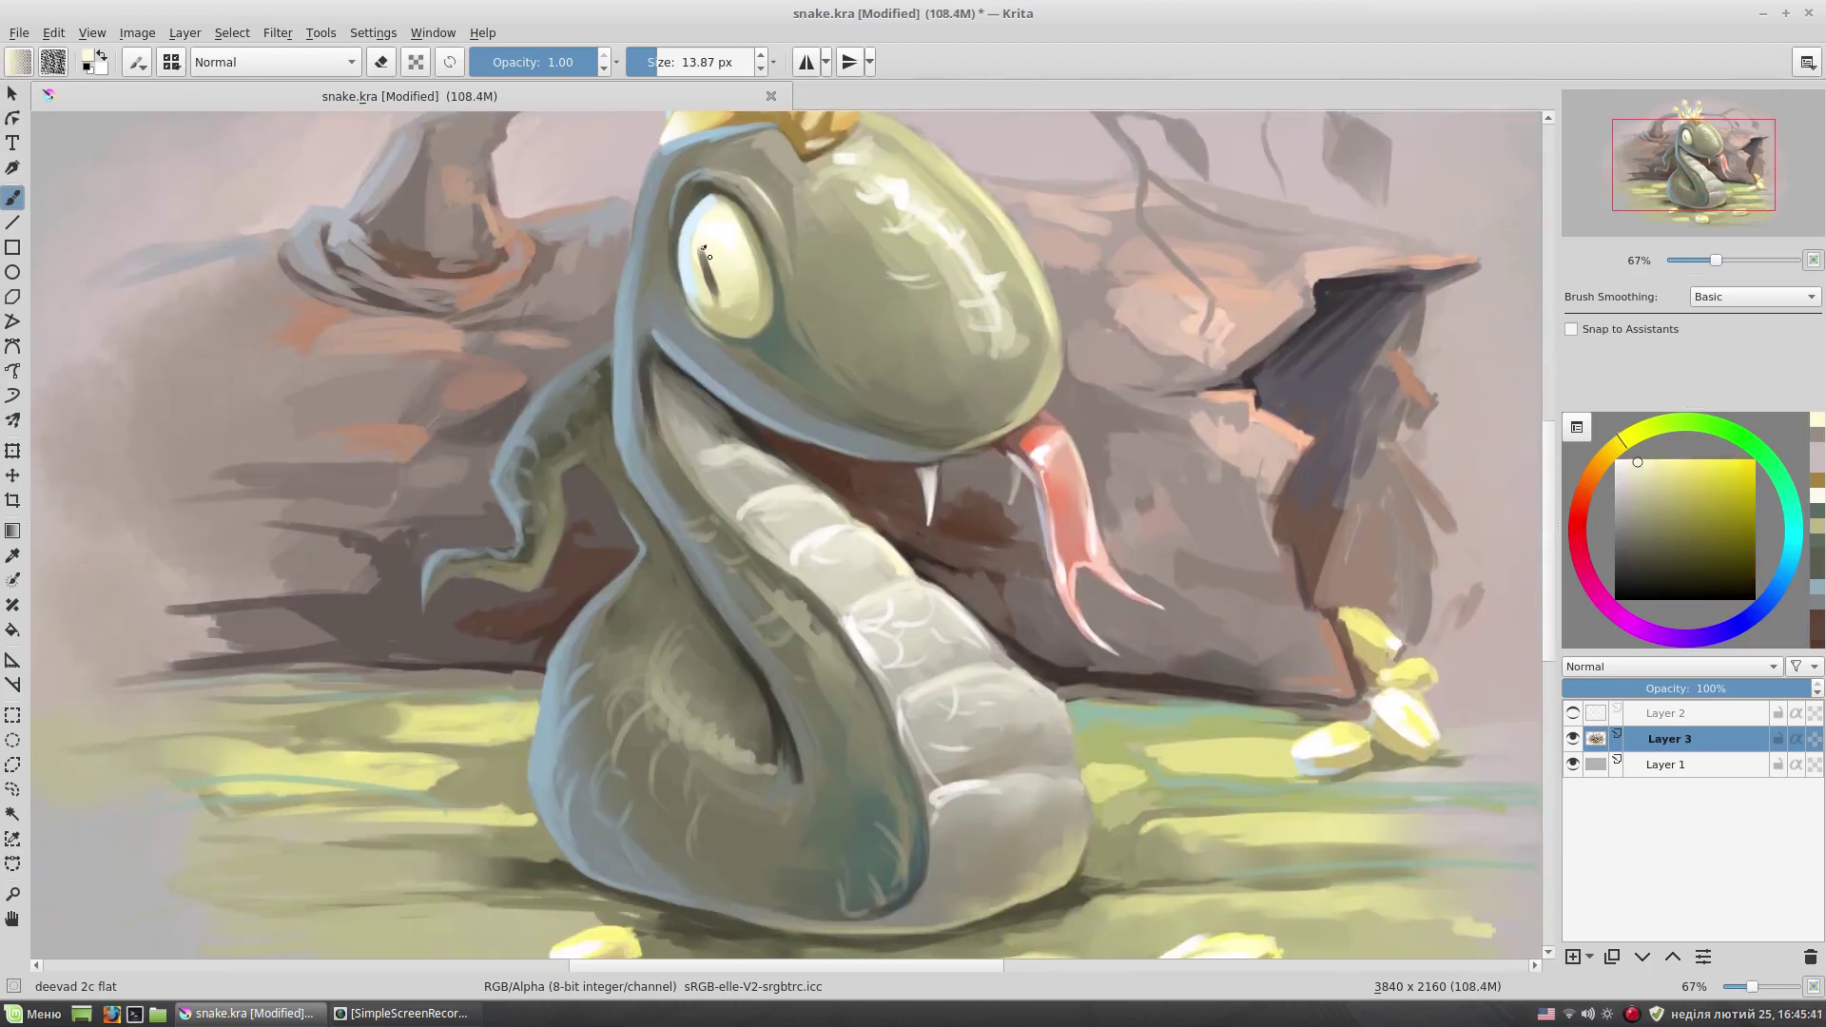
pyautogui.keyDown('ctrl'); pyautogui.click(696, 248); pyautogui.keyUp('ctrl')
pyautogui.scroll(-1, 914, 441)
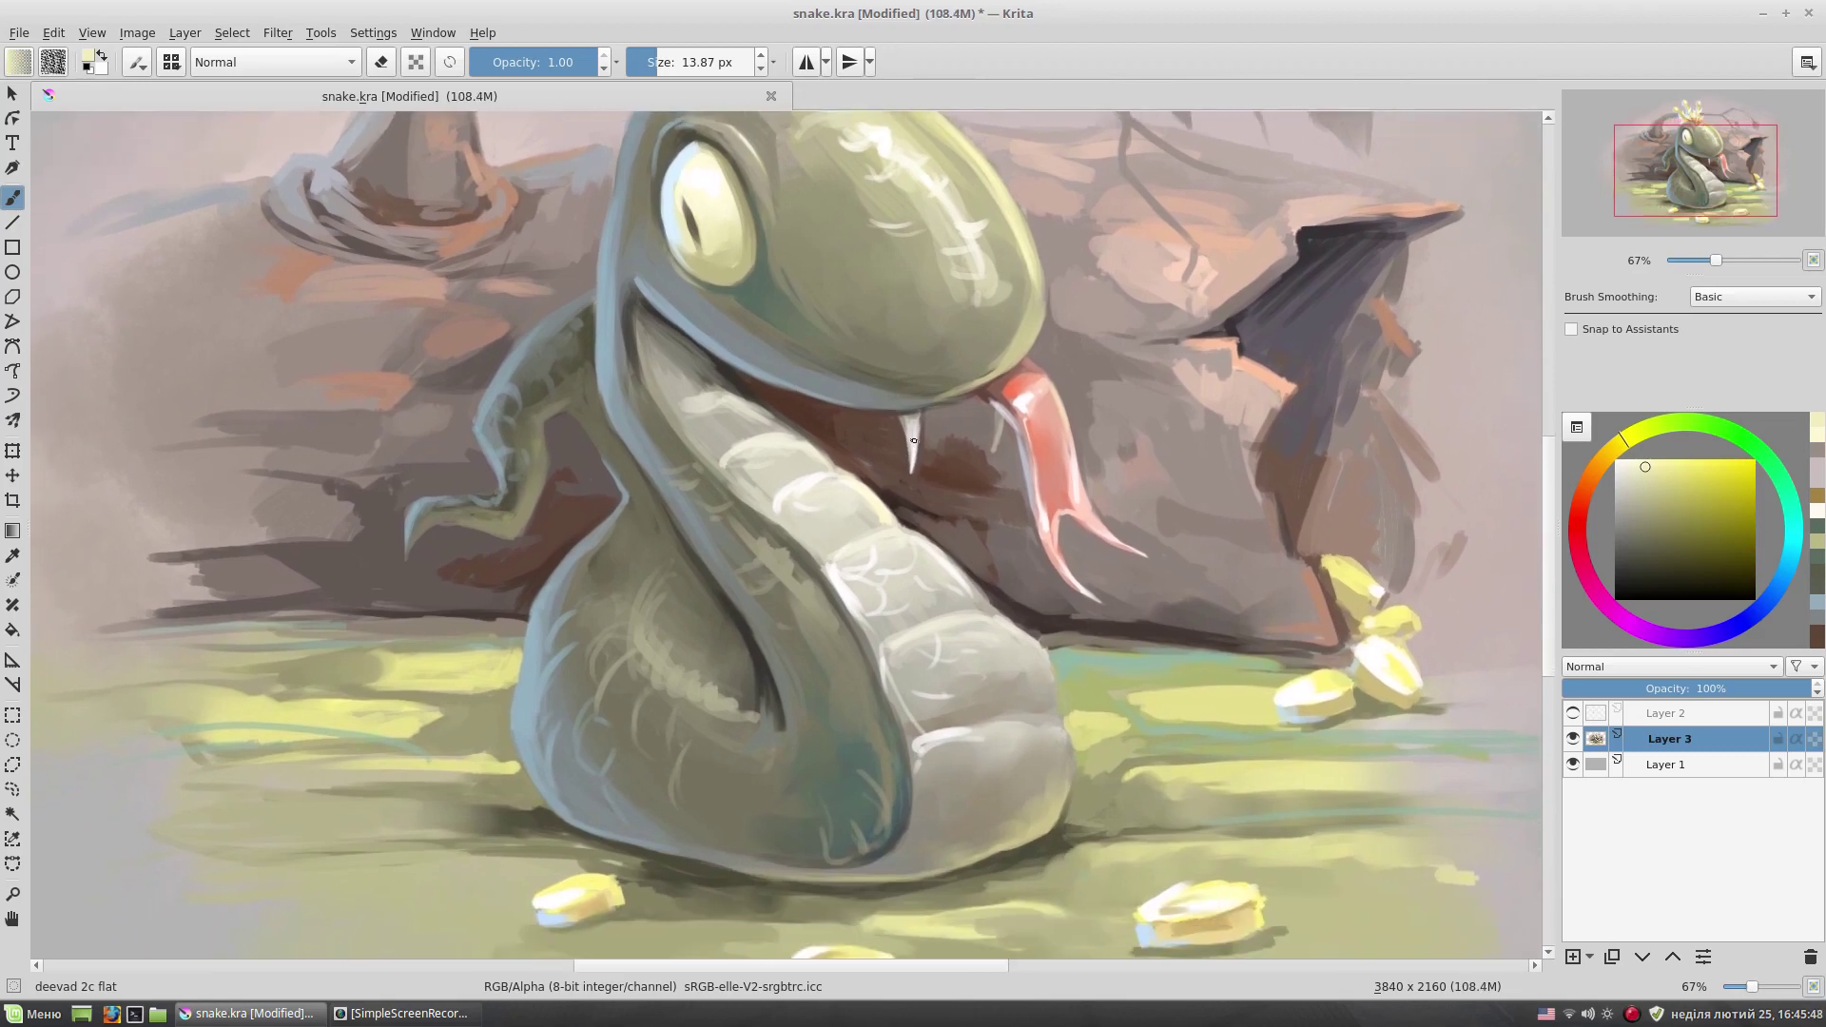
# - Touch up the head and belly with dark reddish browns and pale yellow
pyautogui.keyDown('ctrl'); pyautogui.click(488, 371); pyautogui.keyUp('ctrl')
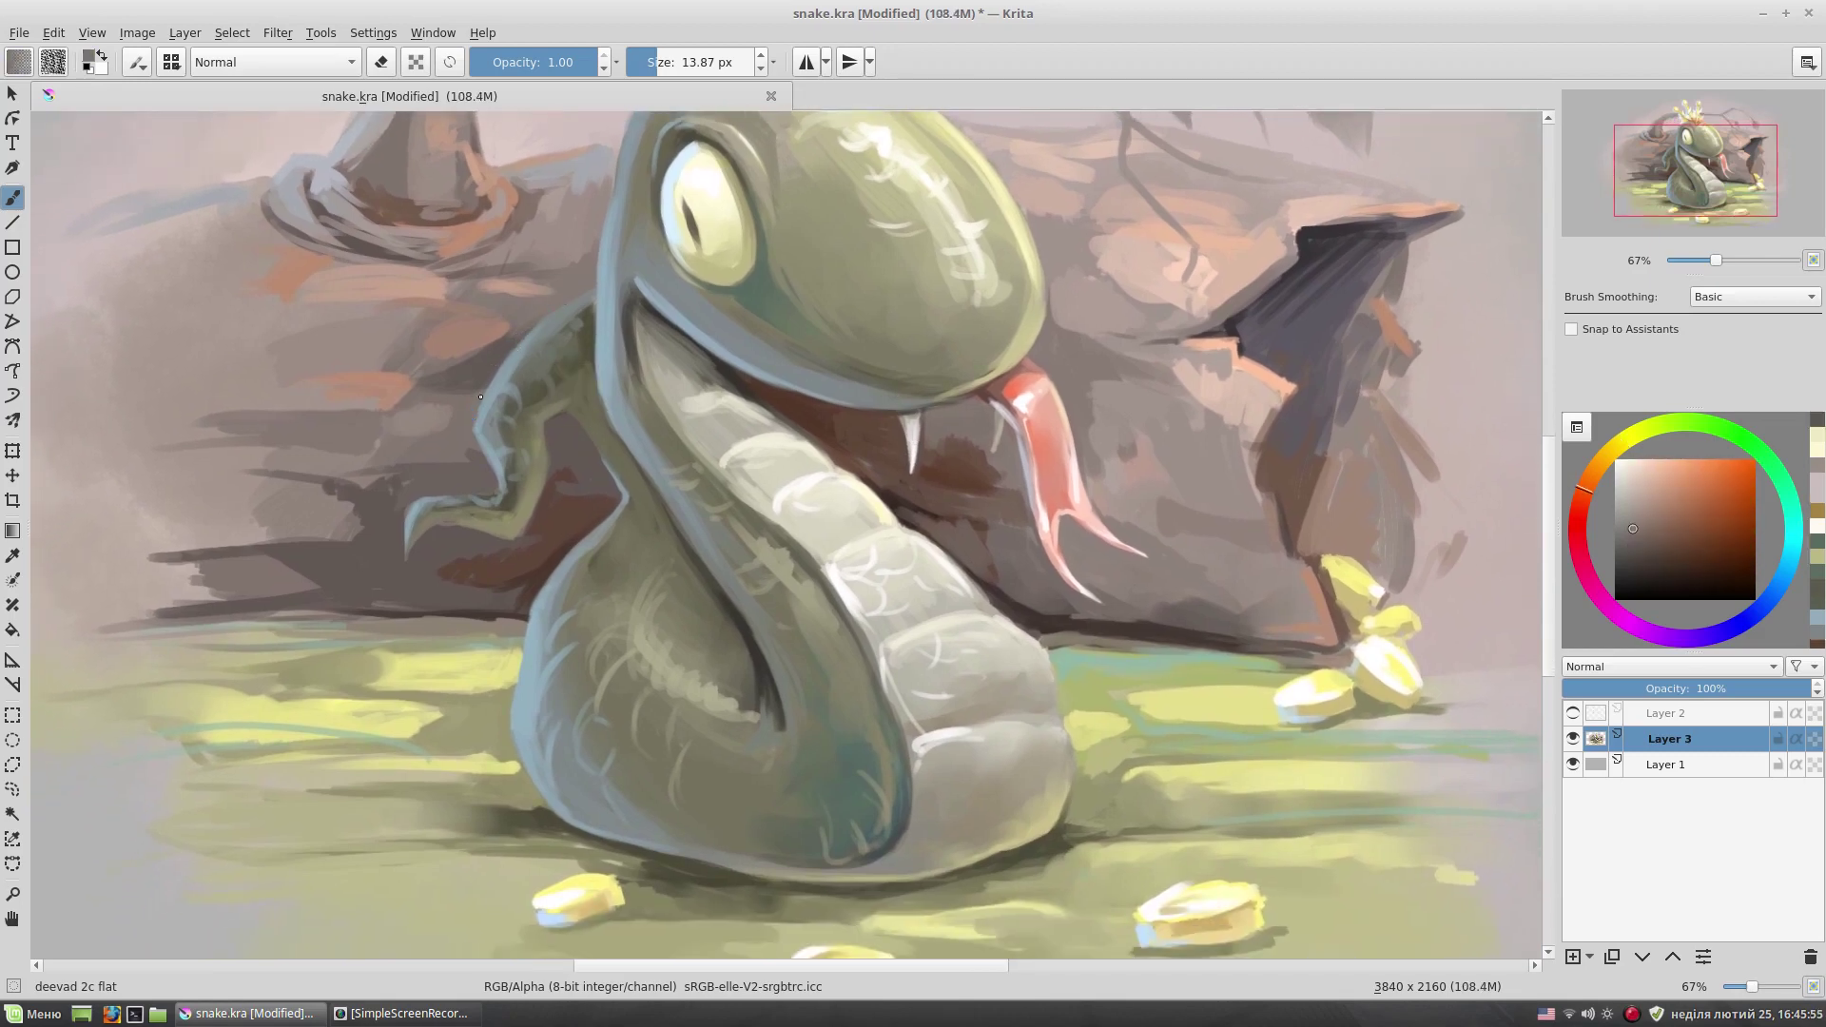
pyautogui.scroll(-1, 856, 457)
pyautogui.keyDown('ctrl'); pyautogui.click(877, 466); pyautogui.keyUp('ctrl')
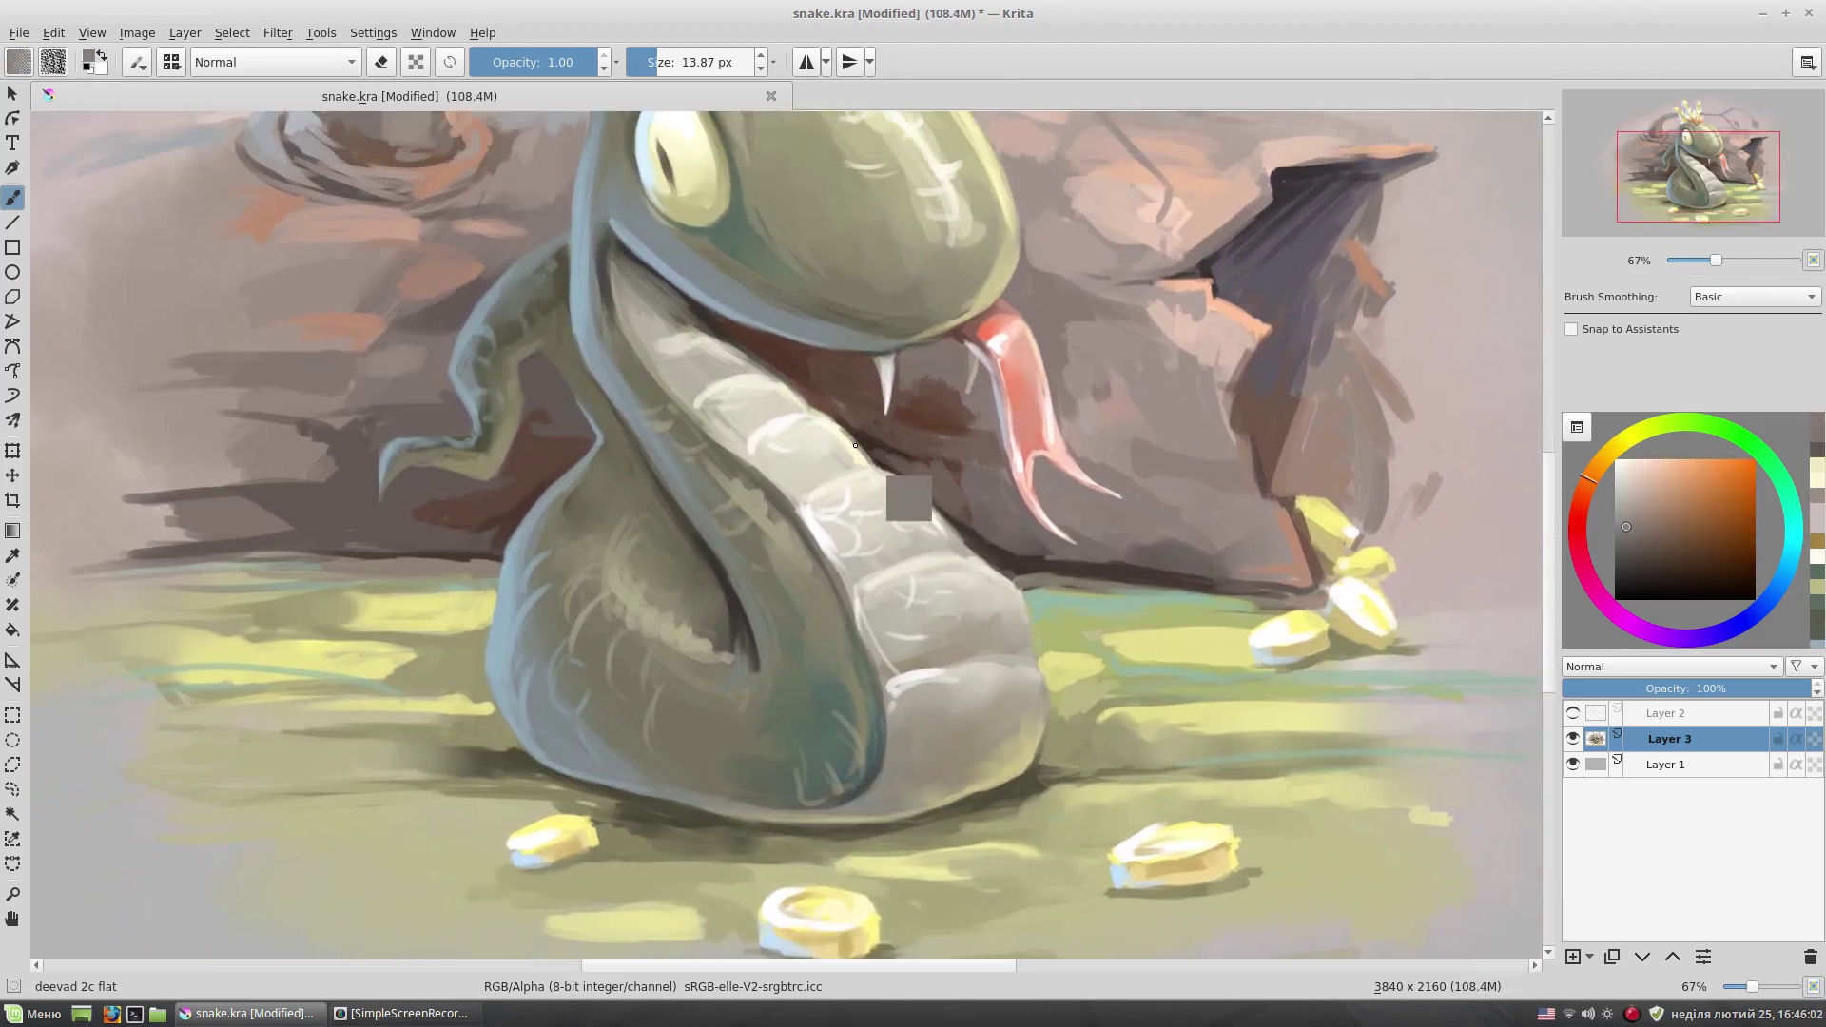
pyautogui.keyDown('ctrl'); pyautogui.click(922, 514); pyautogui.keyUp('ctrl')
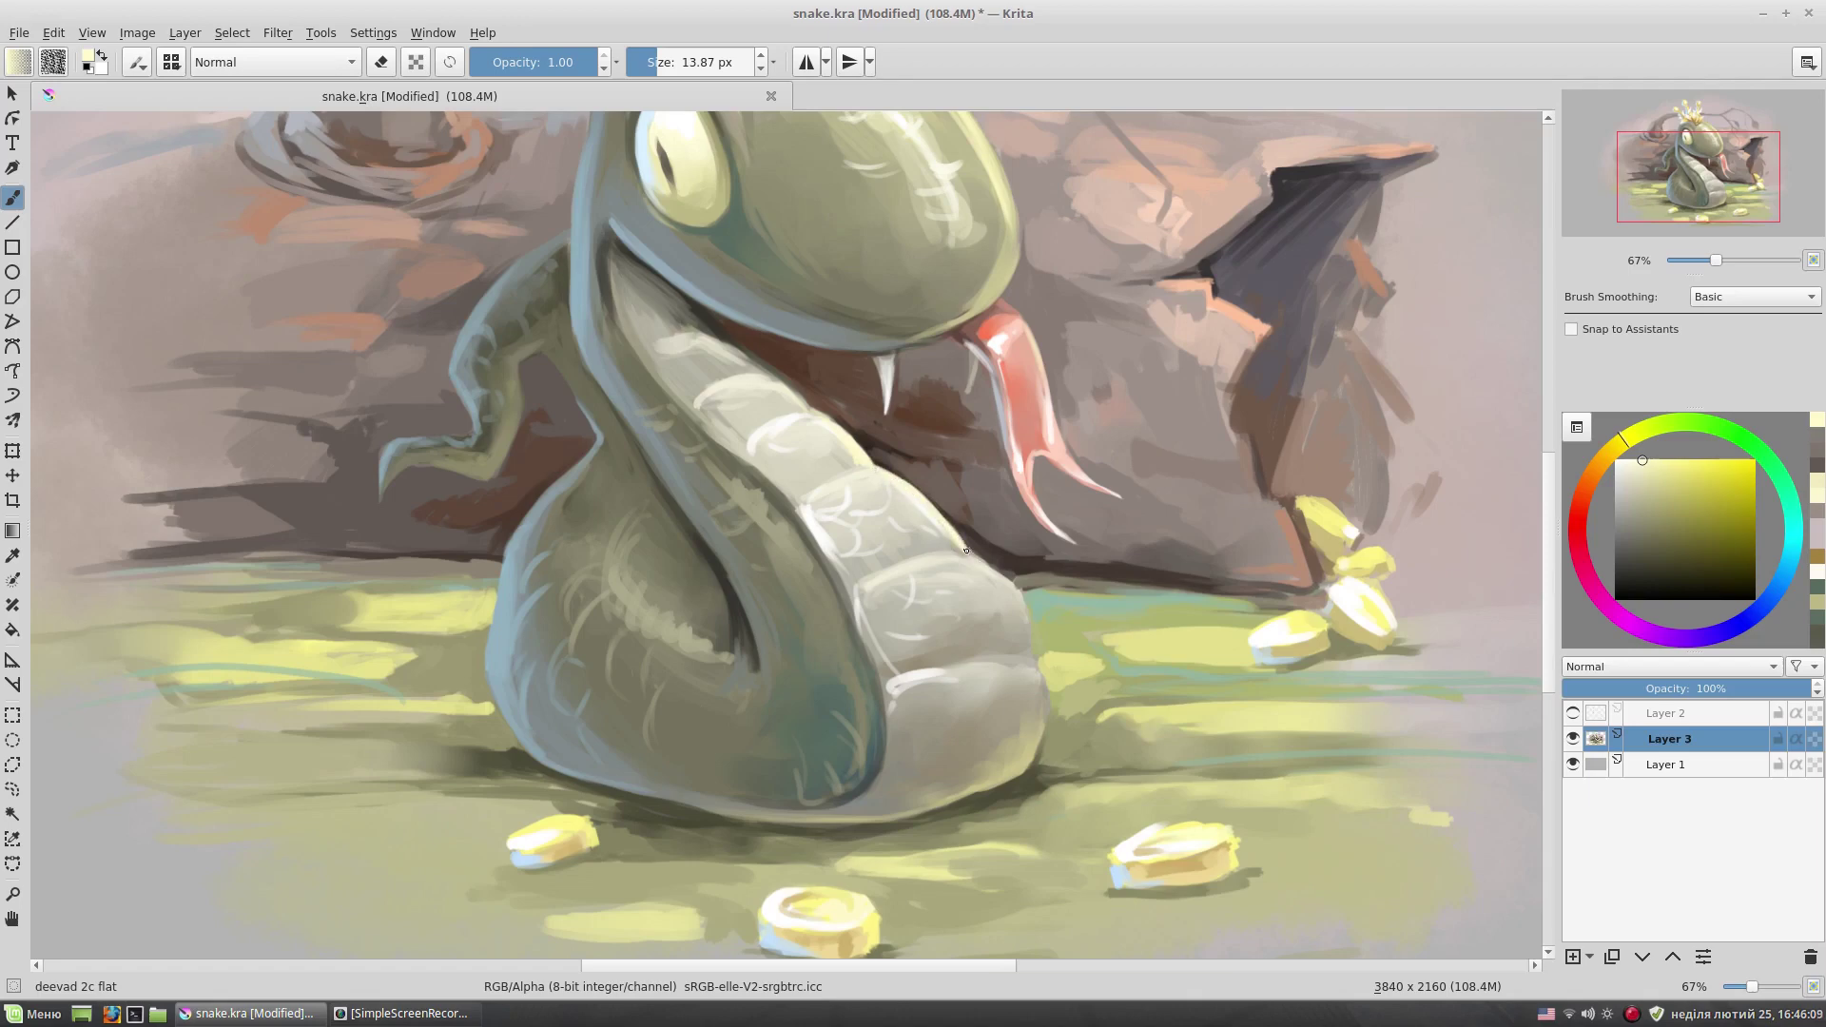
pyautogui.scroll(3, 837, 517)
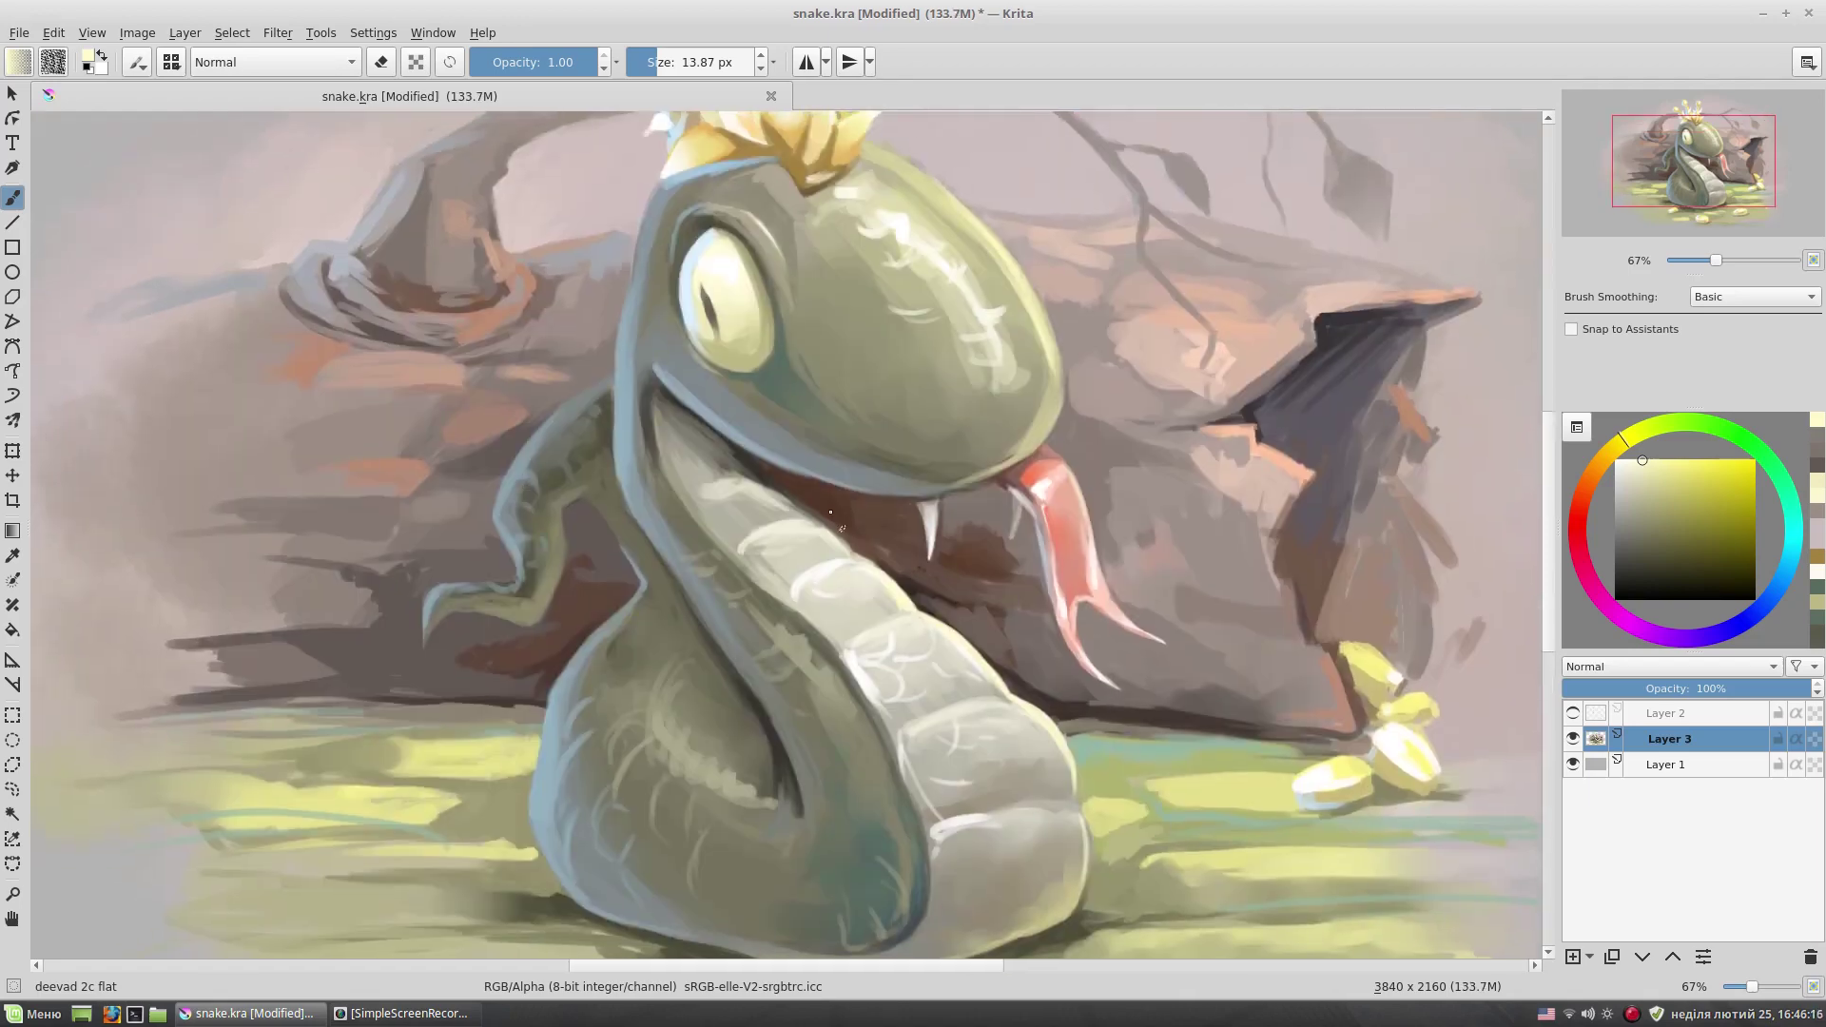
pyautogui.keyDown('ctrl'); pyautogui.click(846, 536); pyautogui.keyUp('ctrl')
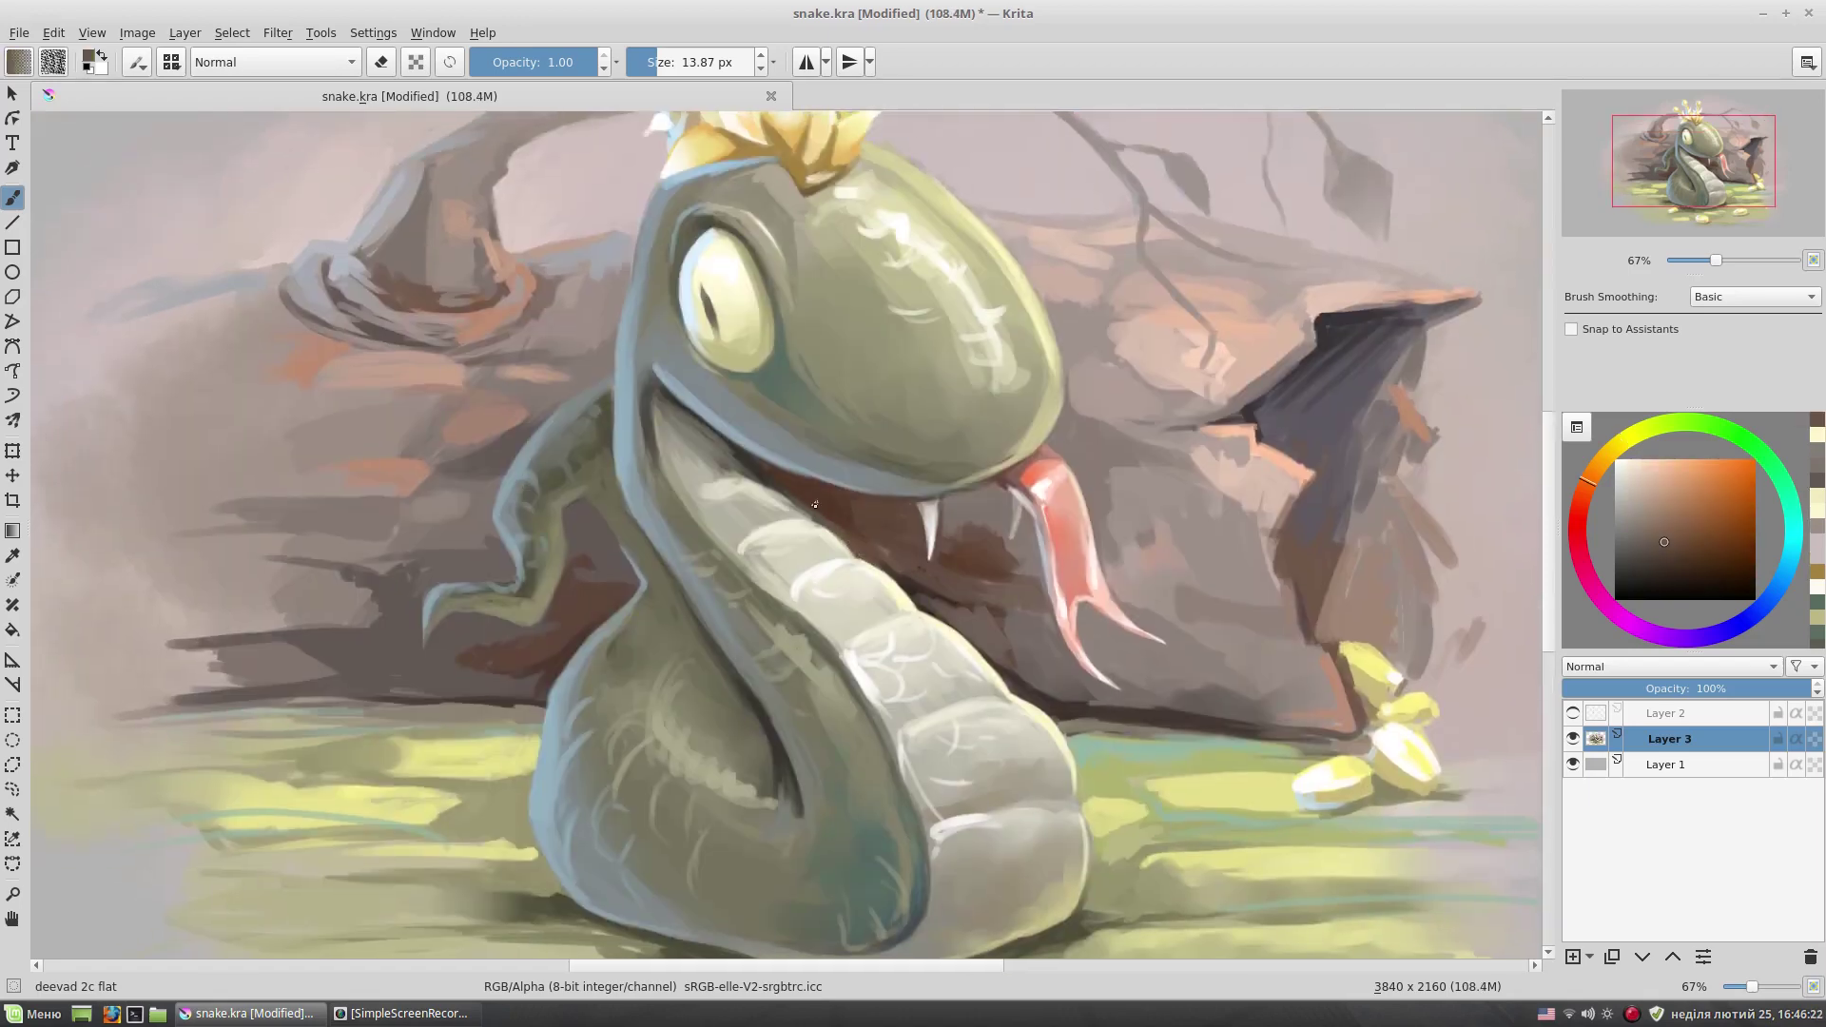
pyautogui.keyDown('ctrl'); pyautogui.click(799, 506); pyautogui.keyUp('ctrl')
pyautogui.scroll(-2, 829, 522)
pyautogui.keyDown('ctrl'); pyautogui.scroll(-1, 828, 521); pyautogui.keyUp('ctrl')
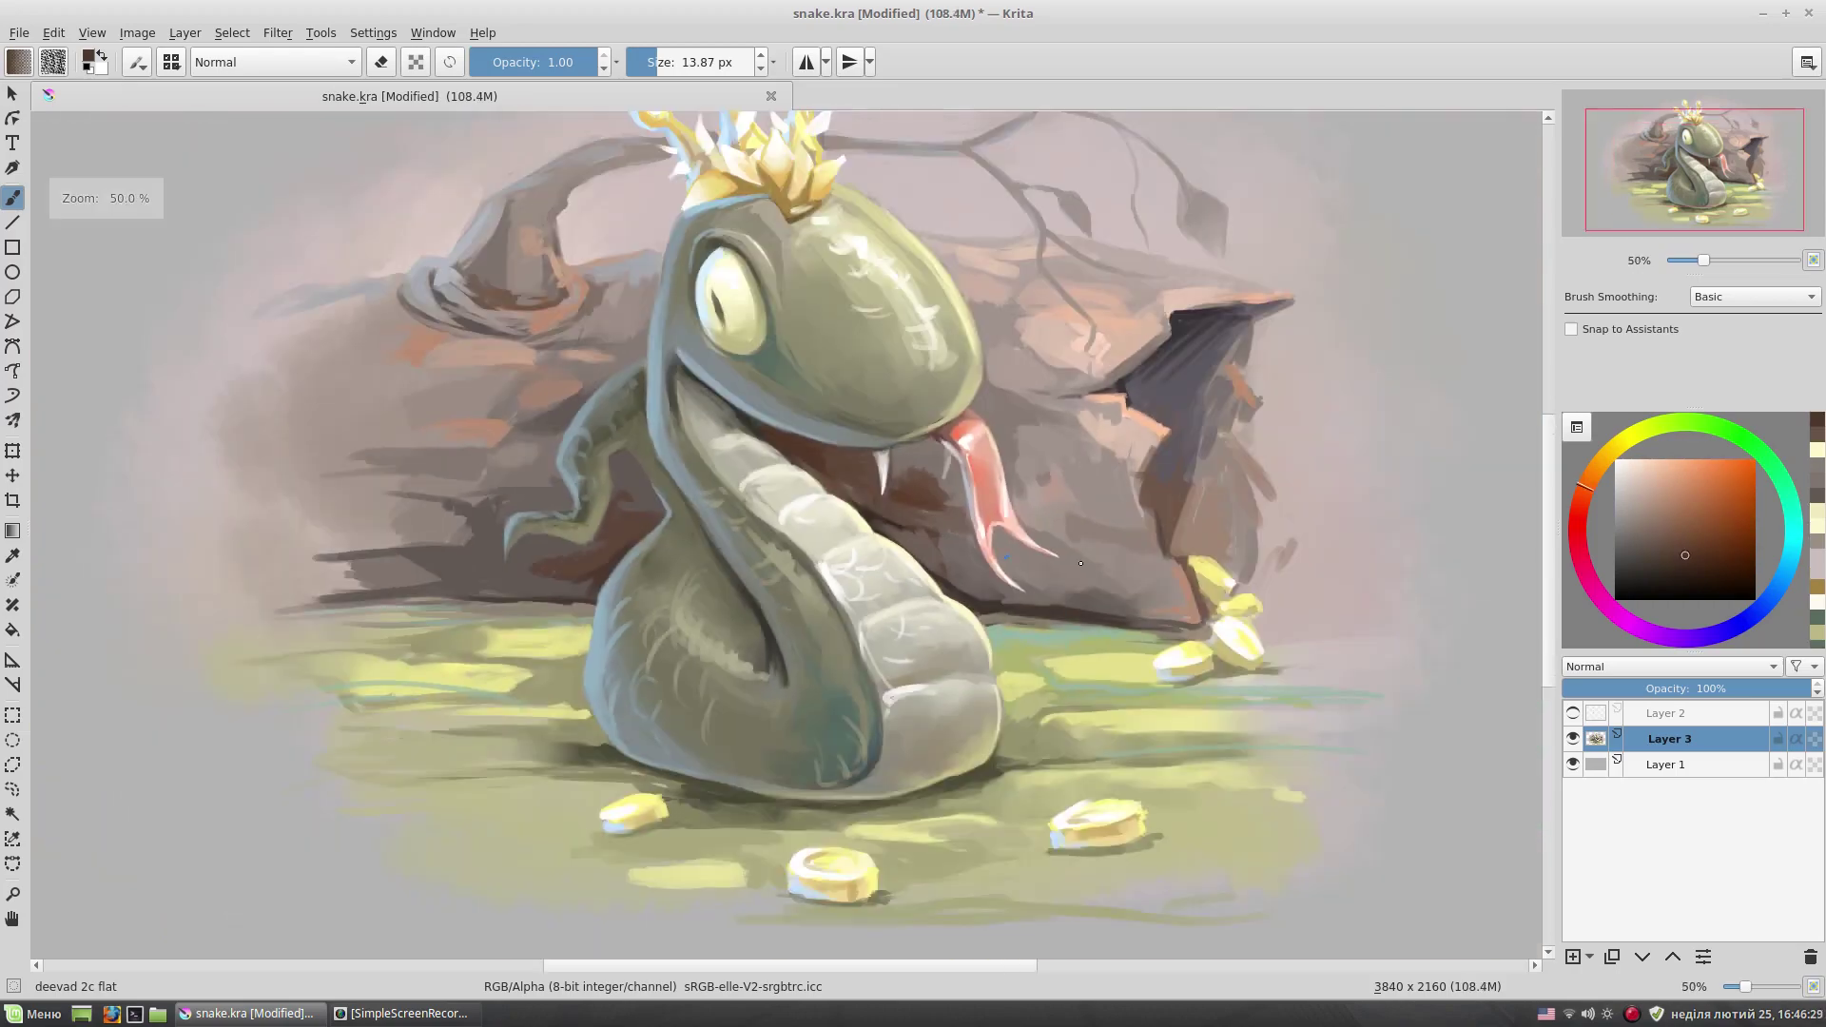
# - Zoom out to 33% and save the painting as snake.kra
pyautogui.keyDown('ctrl'); pyautogui.scroll(-1, 1087, 591); pyautogui.keyUp('ctrl')
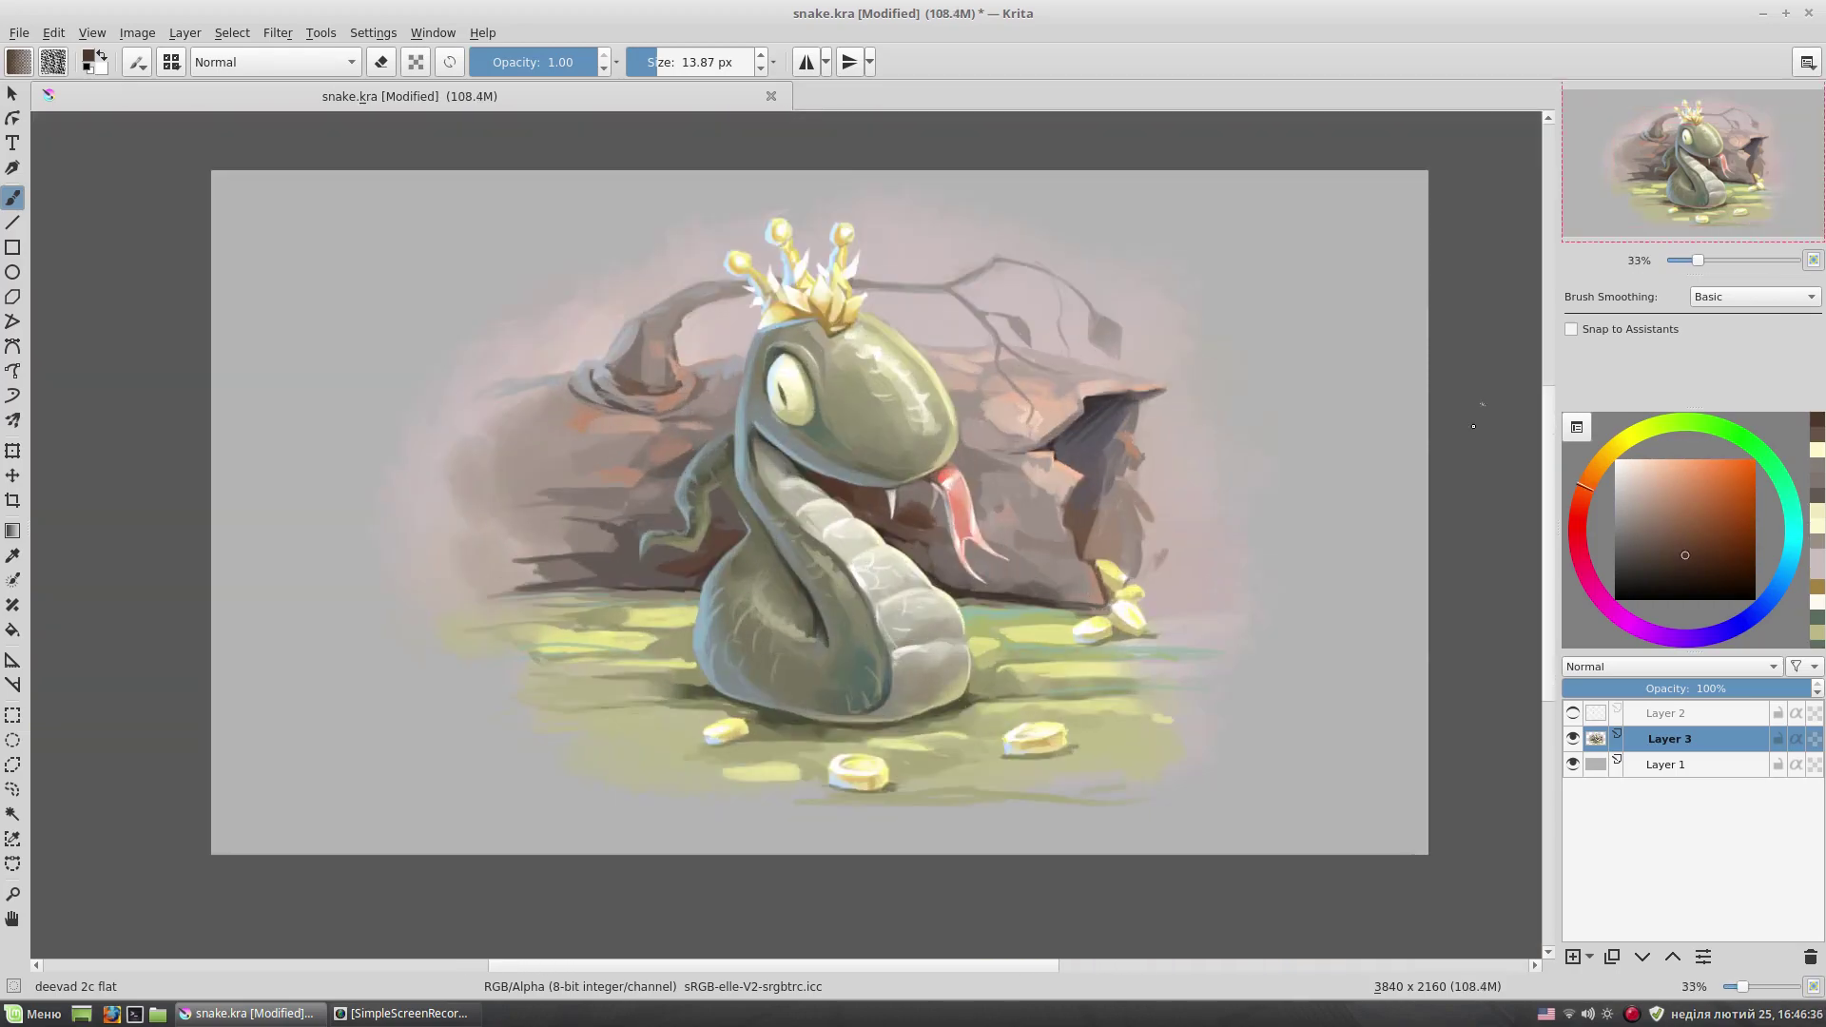
pyautogui.hotkey('ctrl', 's')
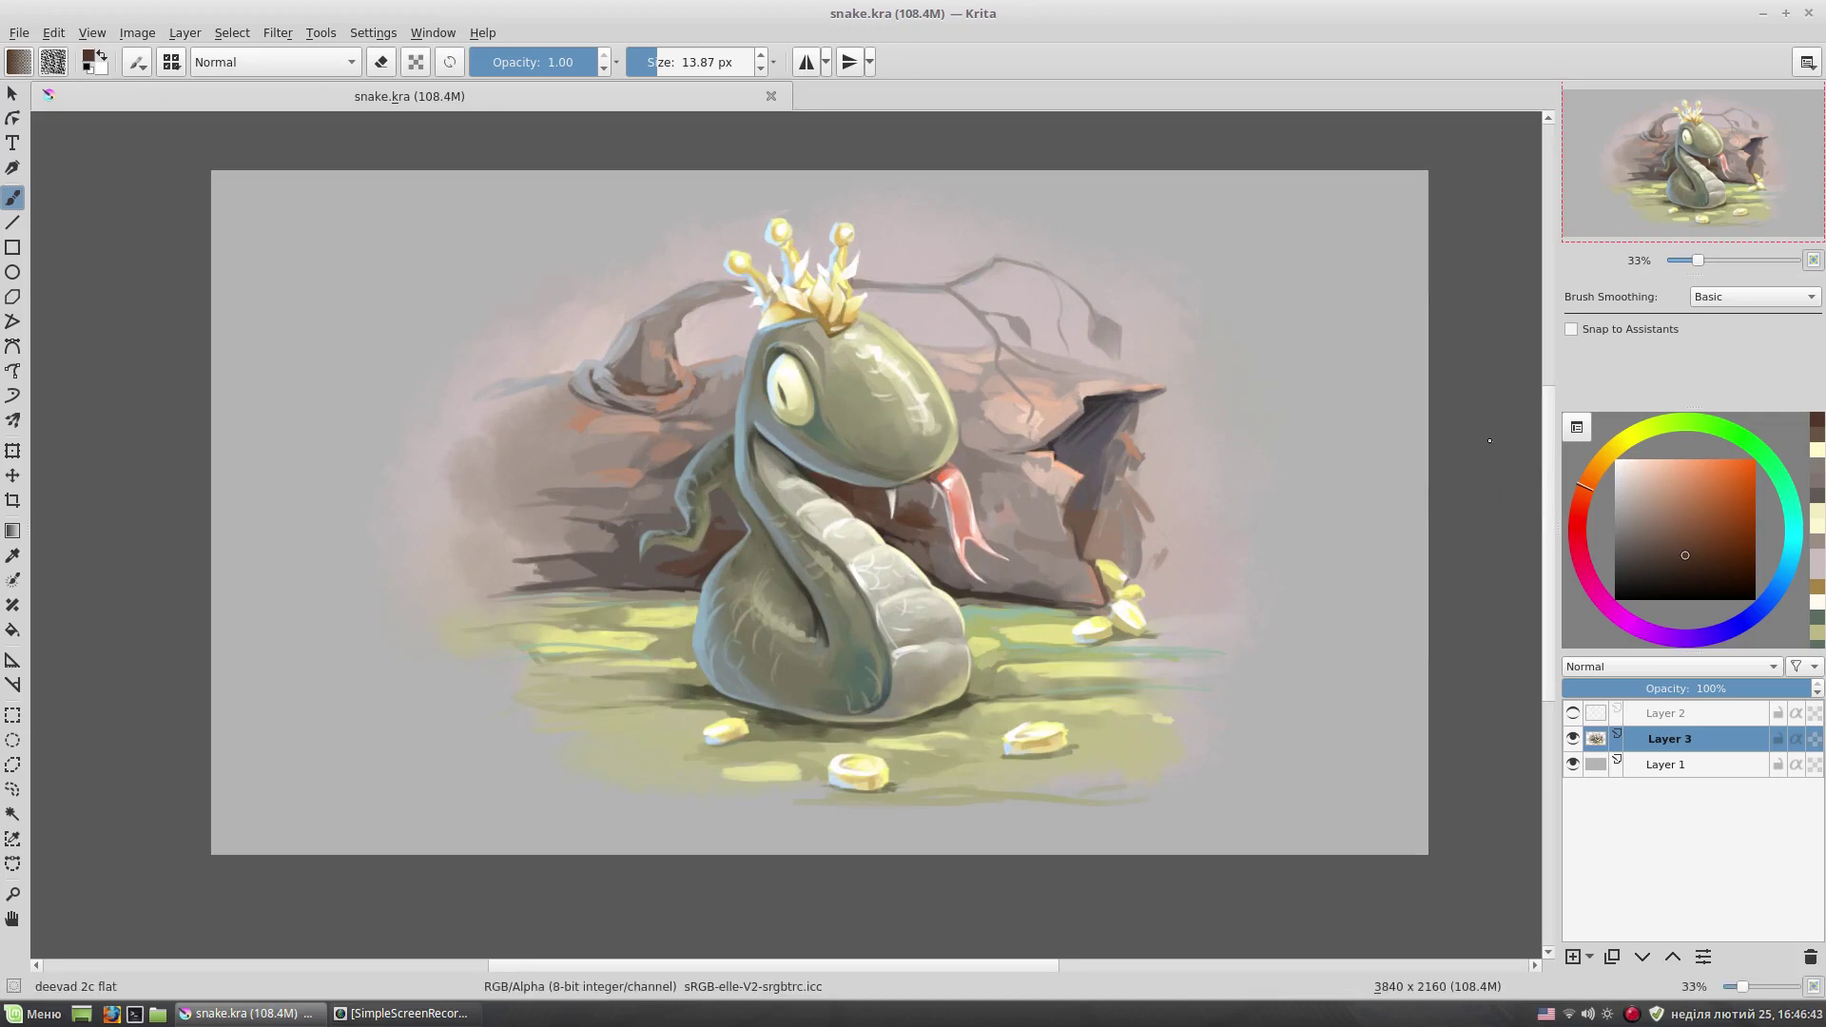